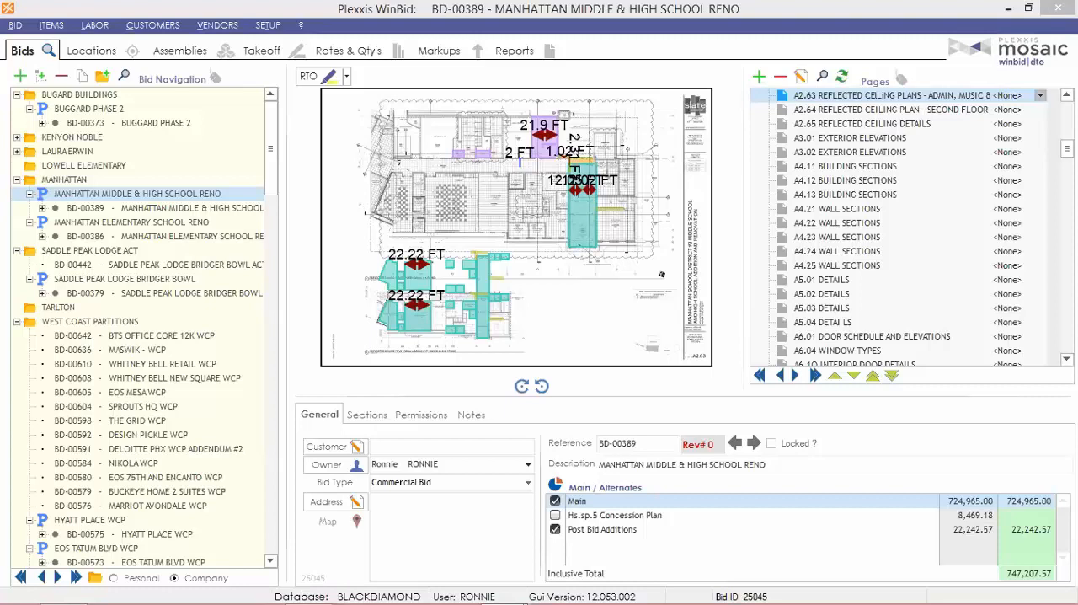
# Open the assembly templates and review the items and labor production details of the 3 5/8" X 20GA GYP BOTH SIDE 6" ABV CLG interior wall.
pyautogui.click(268, 25)
pyautogui.moveTo(253, 45)
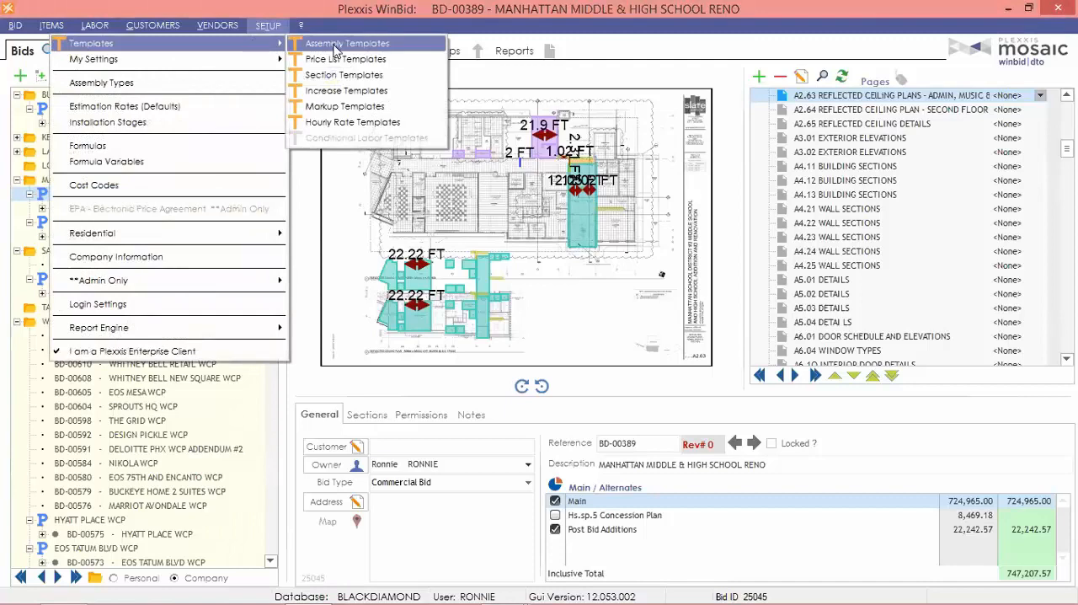
pyautogui.click(336, 46)
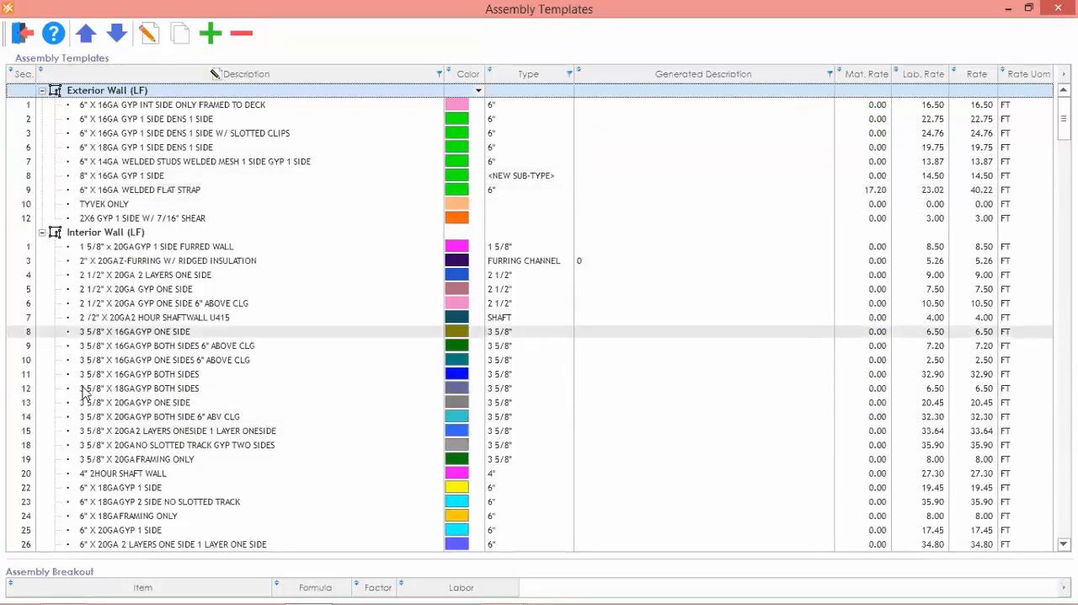
pyautogui.click(161, 417)
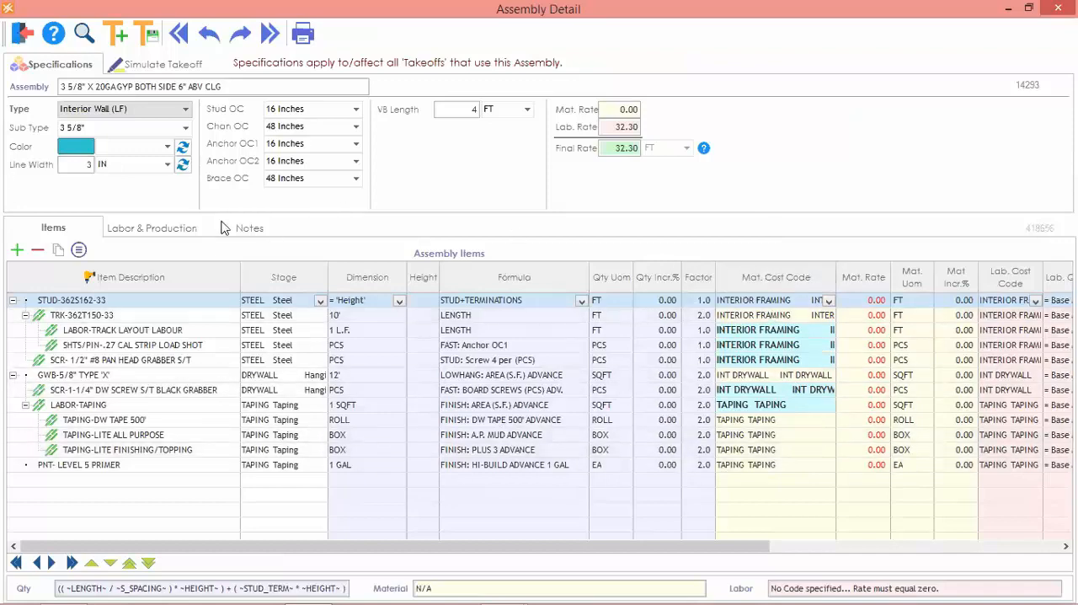
pyautogui.click(156, 229)
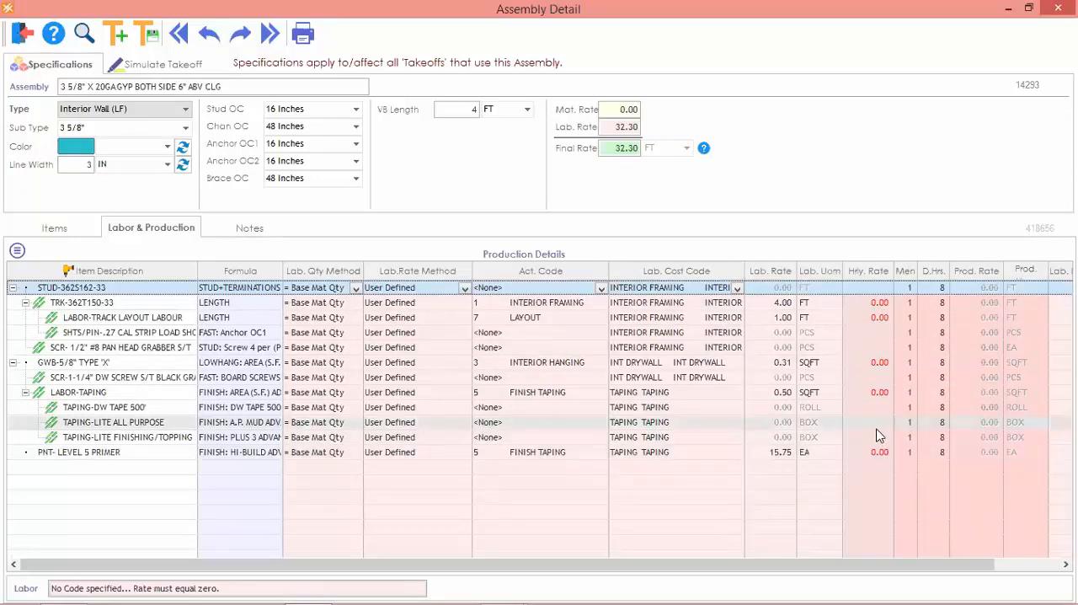
pyautogui.click(48, 224)
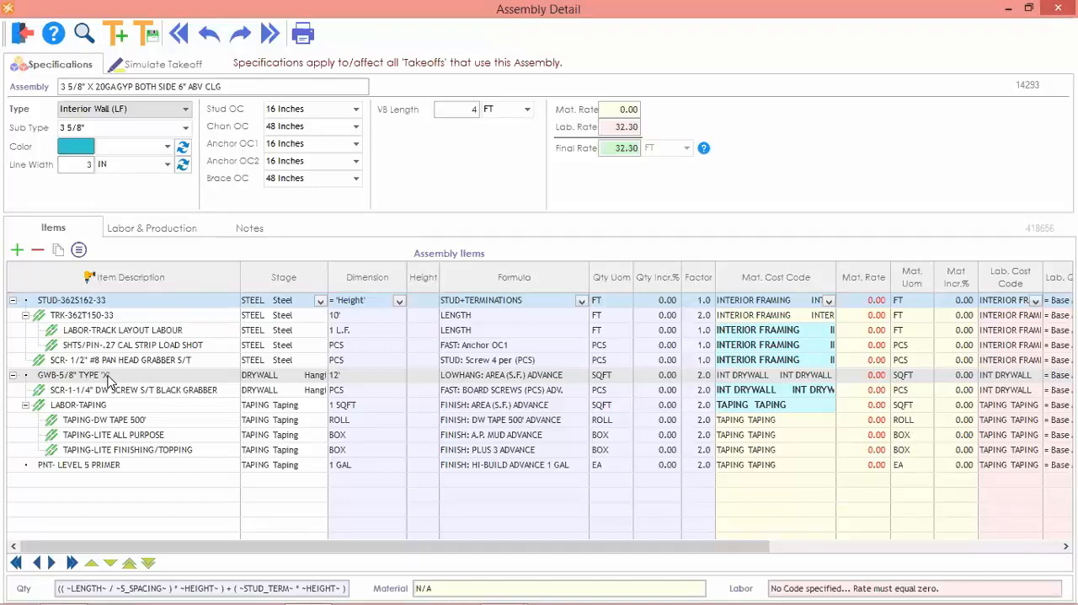
pyautogui.click(21, 38)
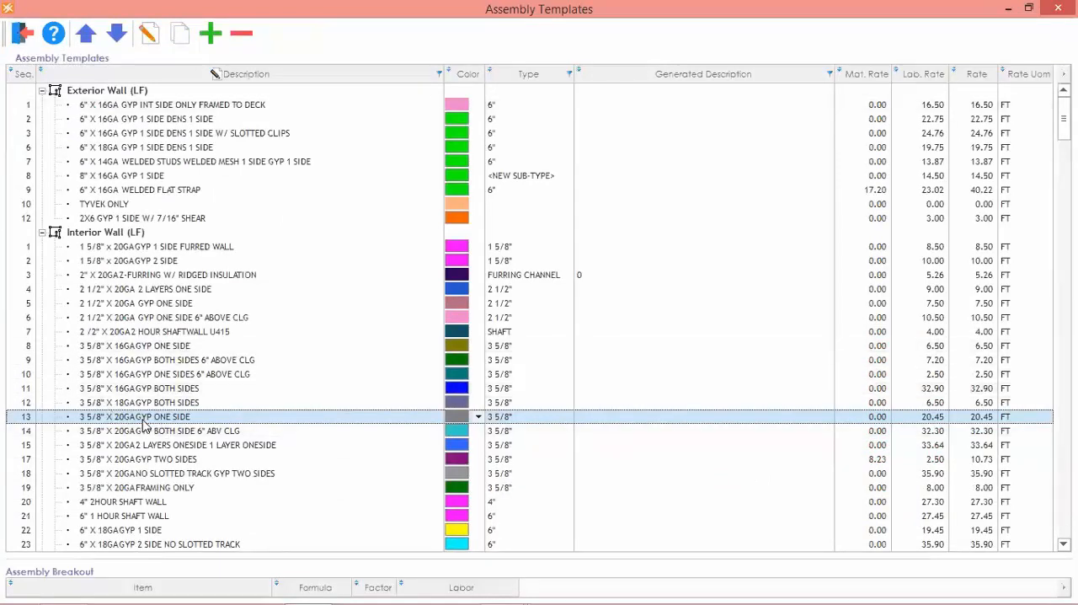
# Open the 3 5/8" X 20GA GYP ONE SIDE interior wall template and review its full list of assembly items.
pyautogui.click(145, 419)
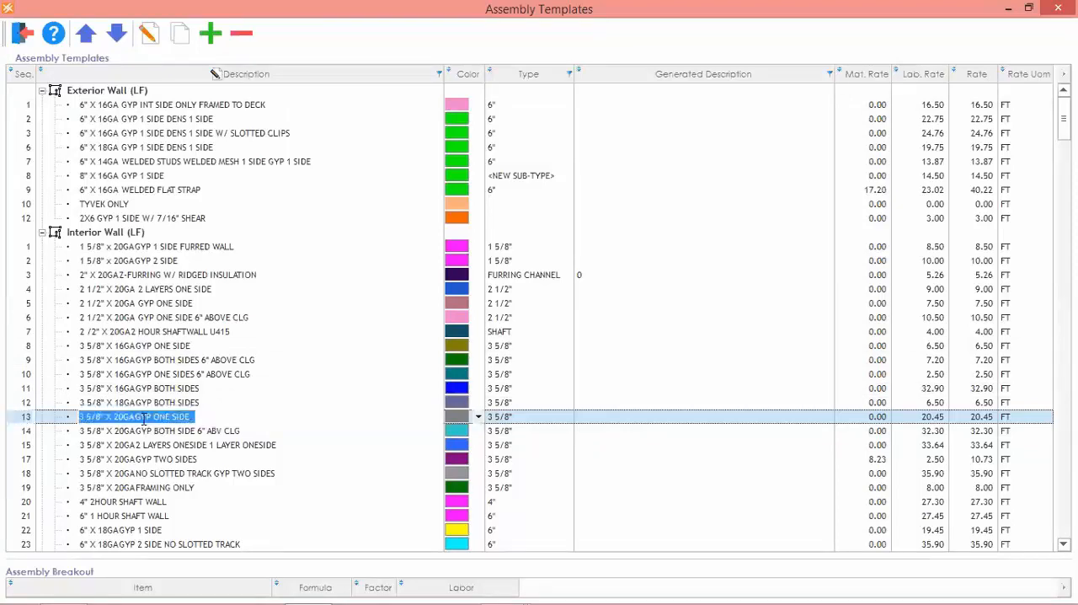
pyautogui.doubleClick(145, 418)
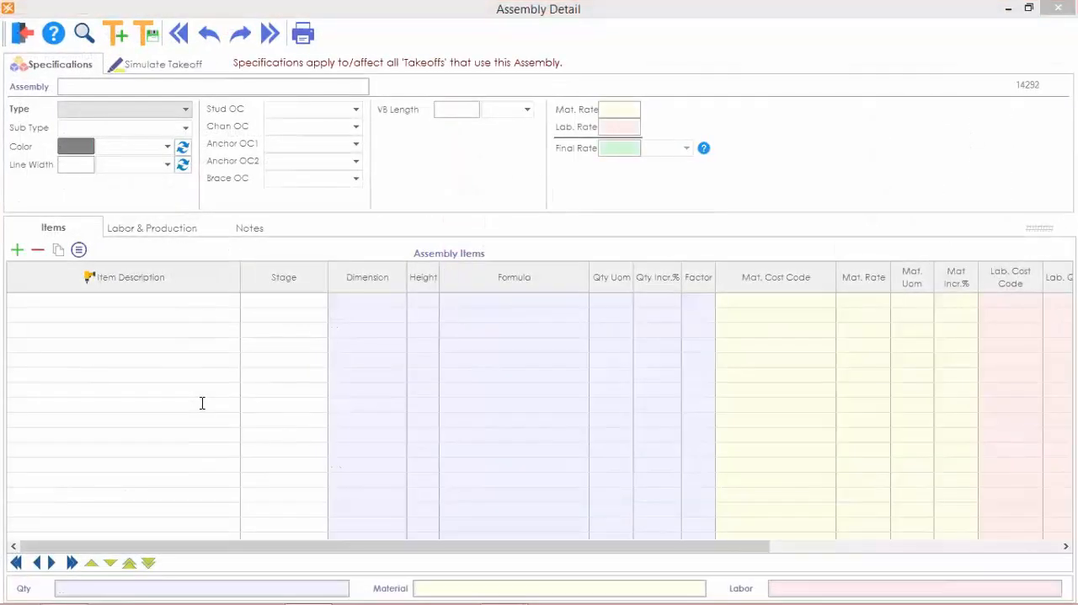
pyautogui.scroll(-1, 208, 413)
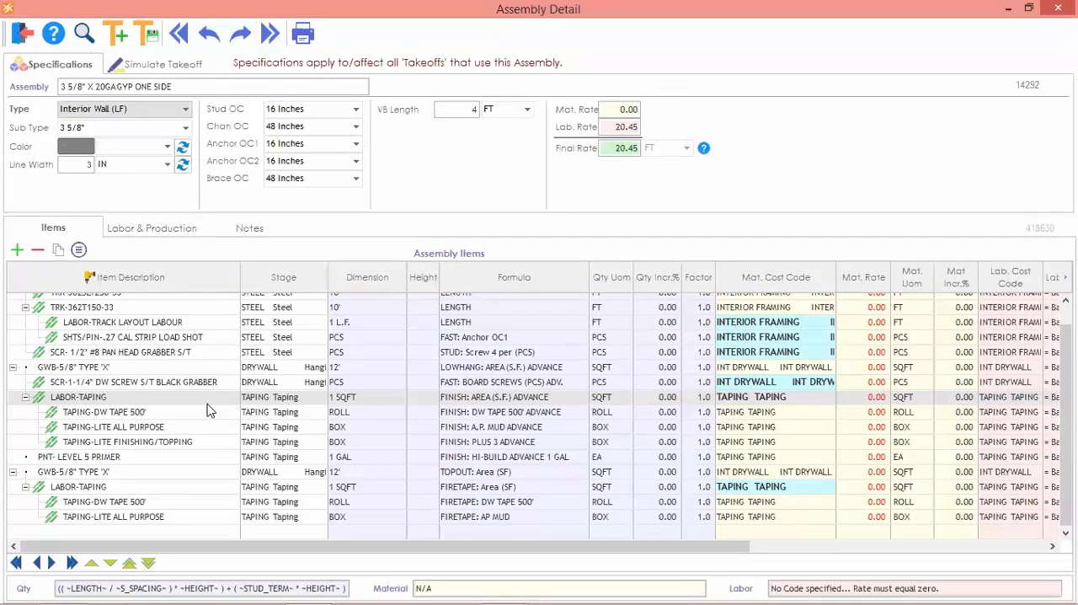
pyautogui.scroll(1, 210, 409)
pyautogui.scroll(-1, 213, 406)
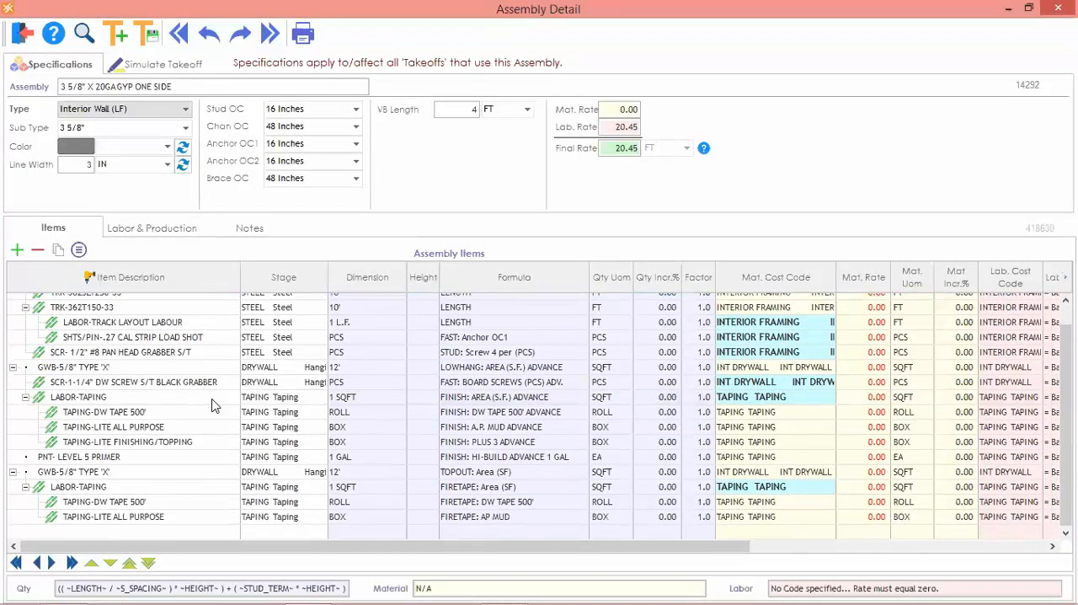
# Try adding the R-11 insulation item INS-11 to the assembly, delete it again, and close the assembly templates.
pyautogui.click(18, 249)
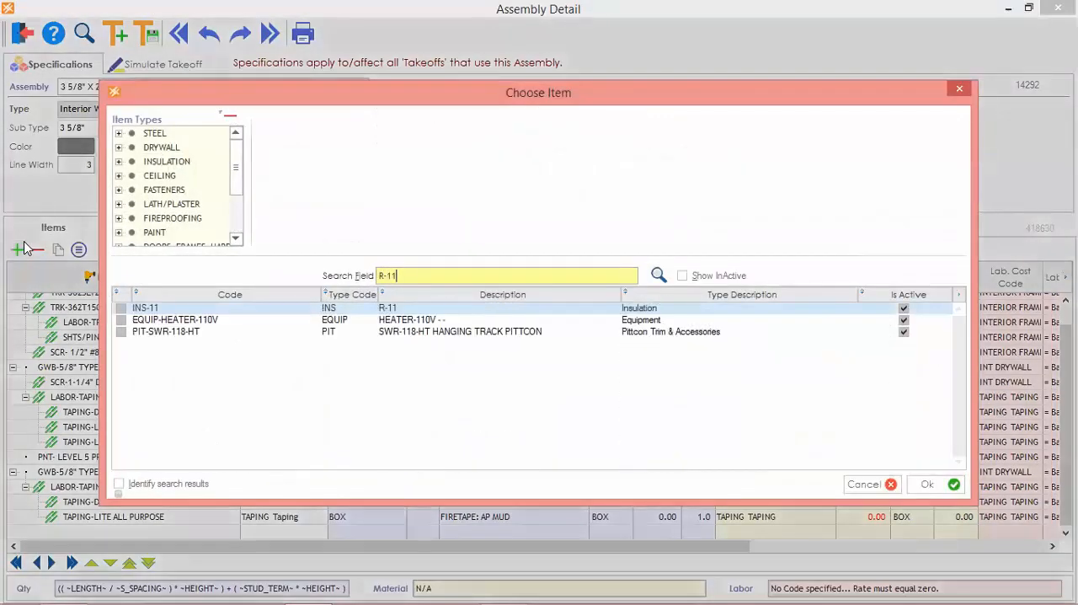
pyautogui.click(259, 313)
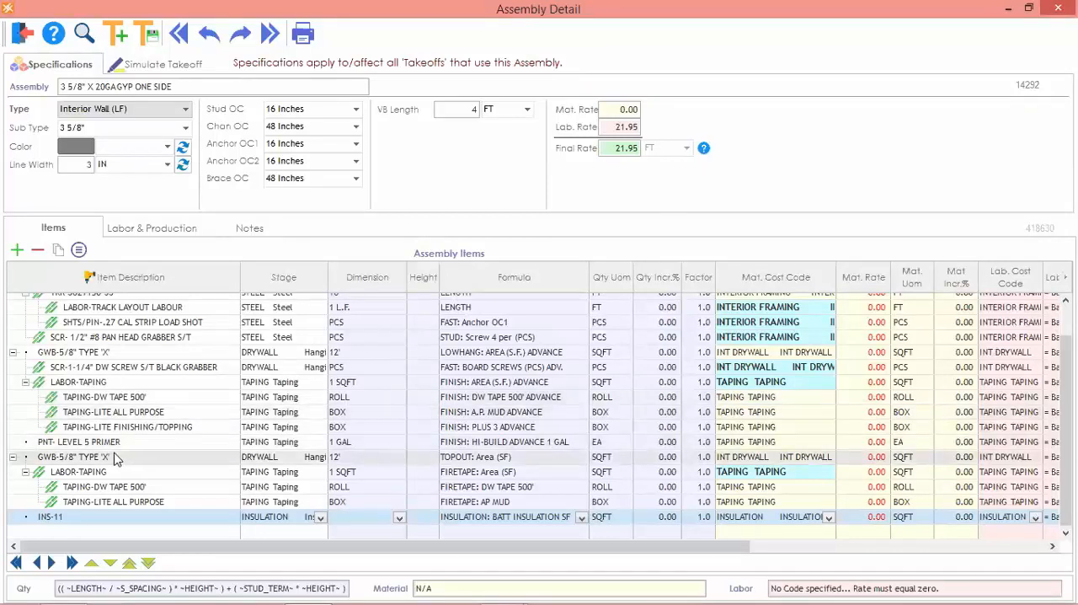
pyautogui.click(38, 251)
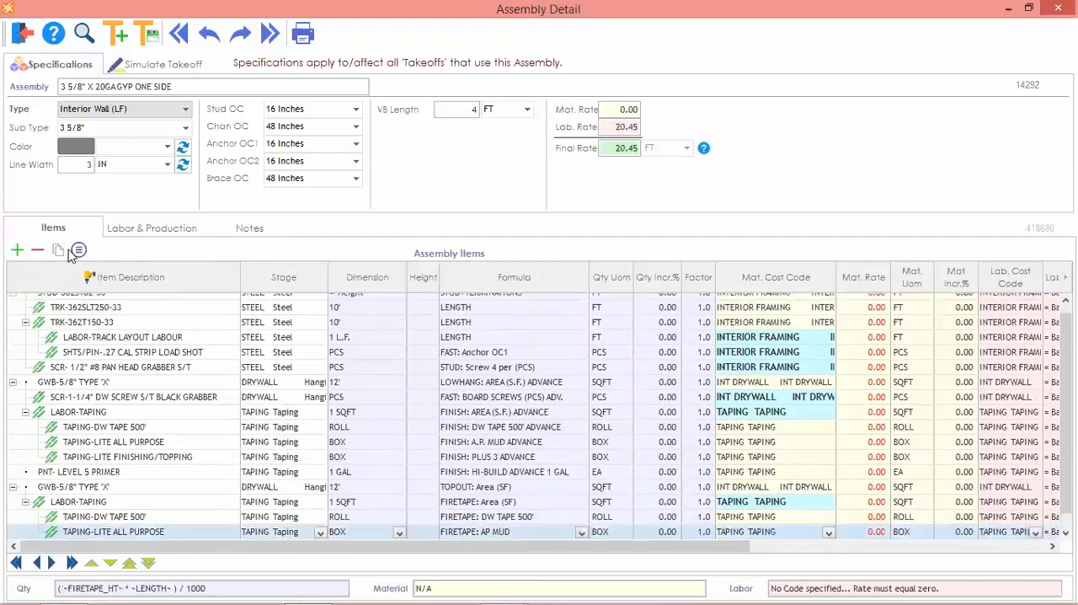
pyautogui.click(22, 41)
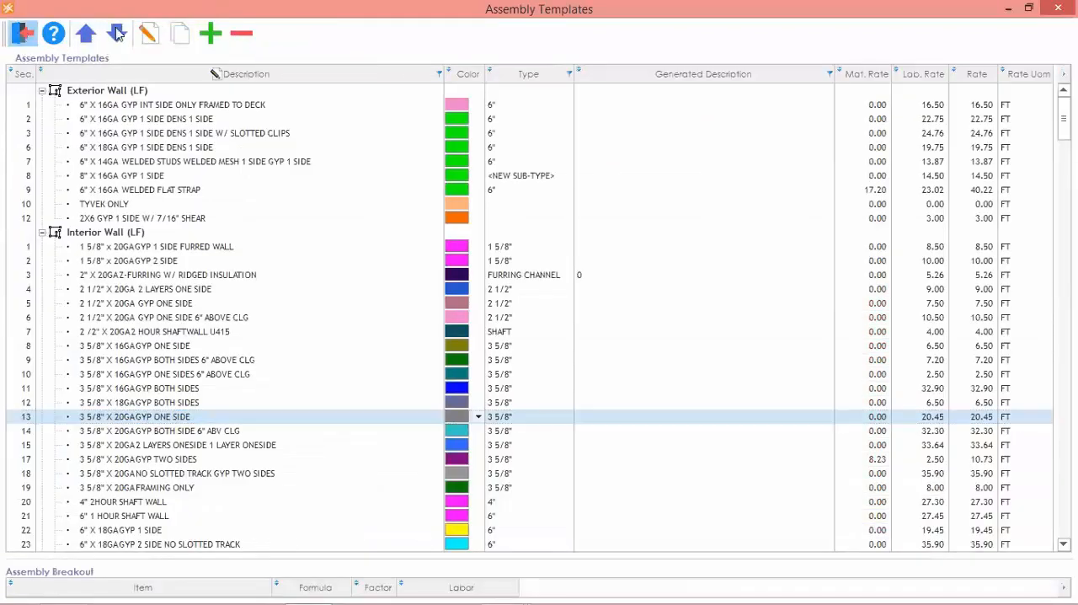
pyautogui.click(22, 34)
# Open the price list templates, examine the item rates of the DEFAULT price list, and close the window.
pyautogui.click(268, 25)
pyautogui.moveTo(252, 43)
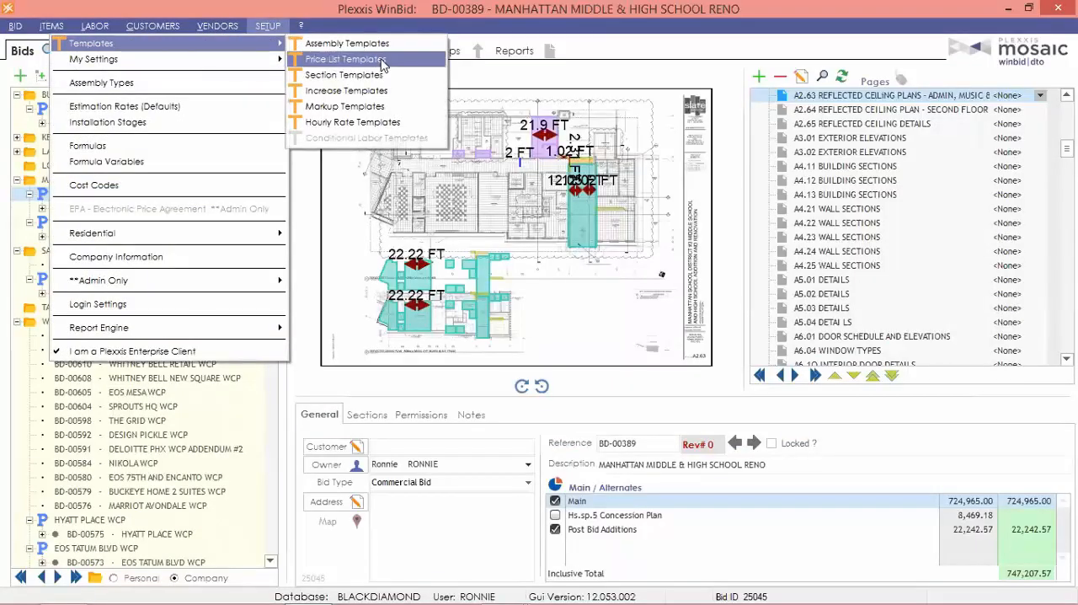
pyautogui.click(382, 63)
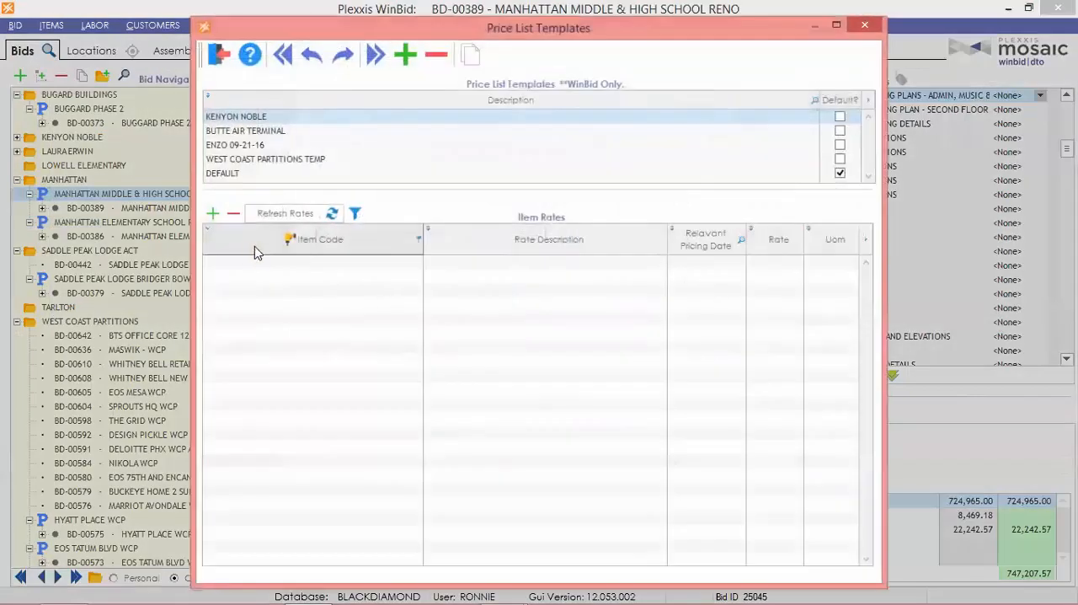
pyautogui.click(252, 175)
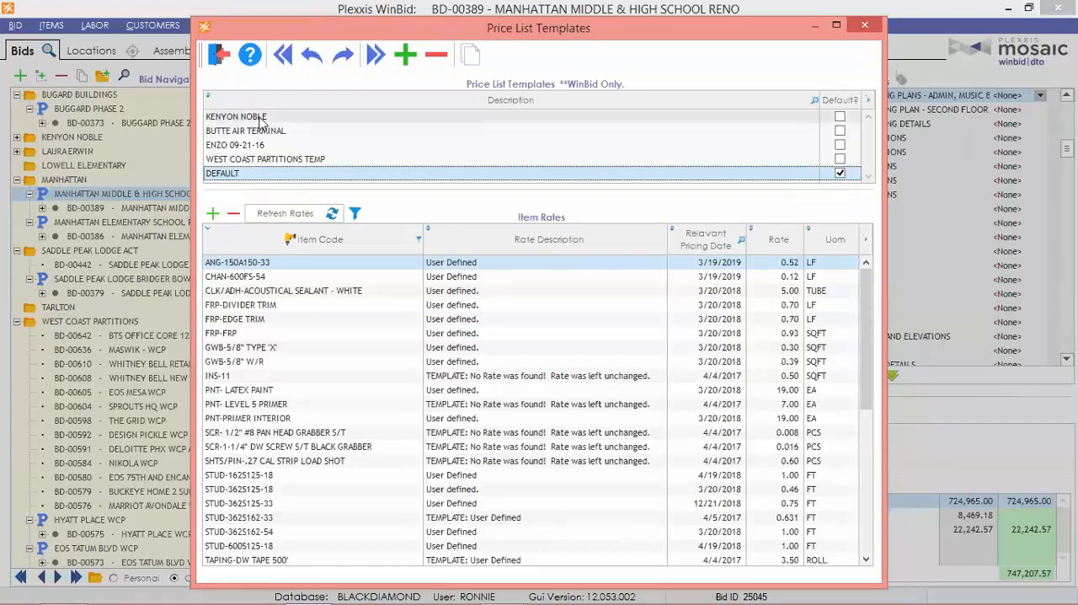
pyautogui.click(223, 61)
# Open the section templates in a maximized window, examine the sections of the DEFAULT template, and close the window.
pyautogui.click(266, 28)
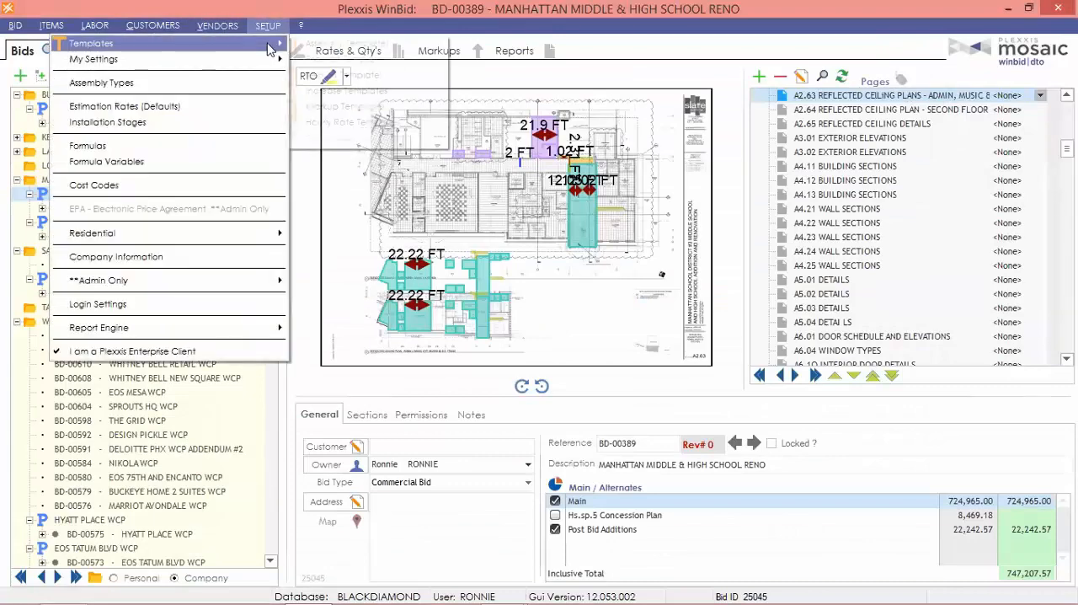
pyautogui.moveTo(278, 43)
pyautogui.click(370, 77)
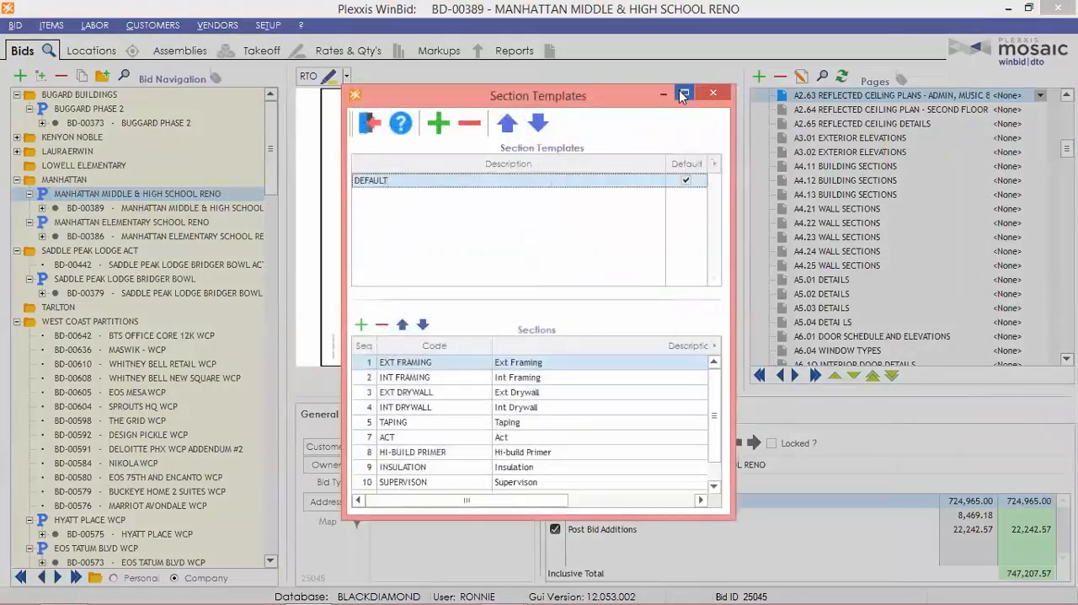
pyautogui.doubleClick(682, 94)
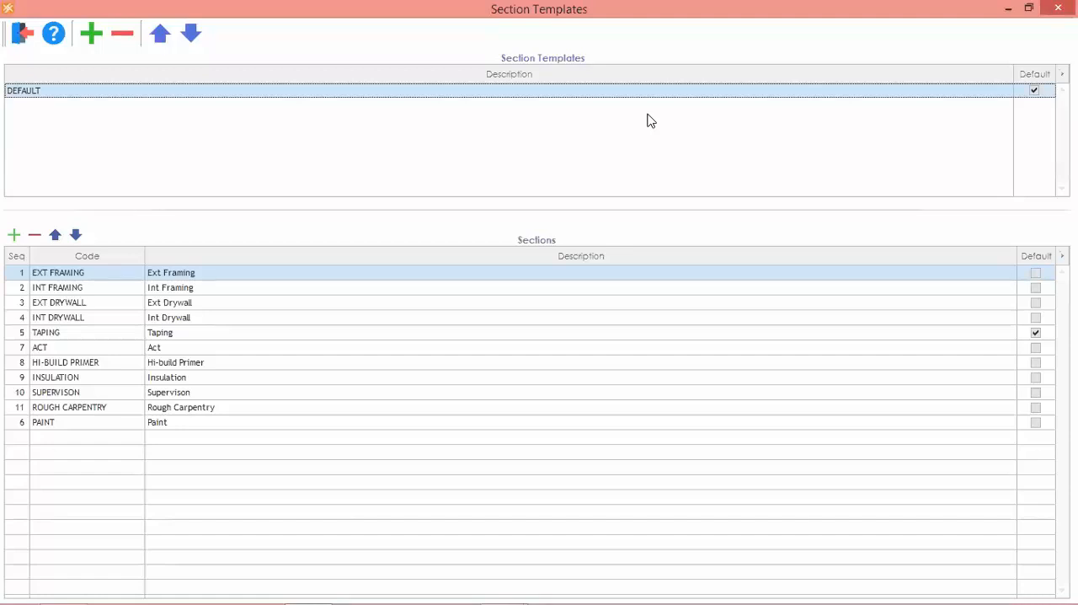
pyautogui.click(21, 34)
# Open the increase templates maximized, examine the waste cost increase rates per material type, and close the window.
pyautogui.click(268, 26)
pyautogui.moveTo(92, 43)
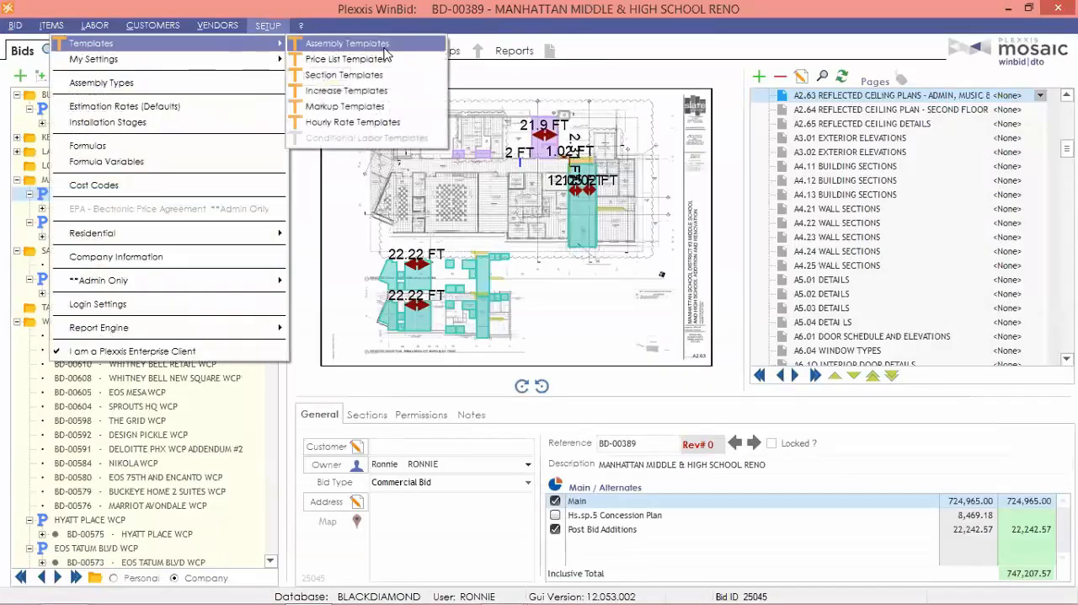
pyautogui.click(356, 90)
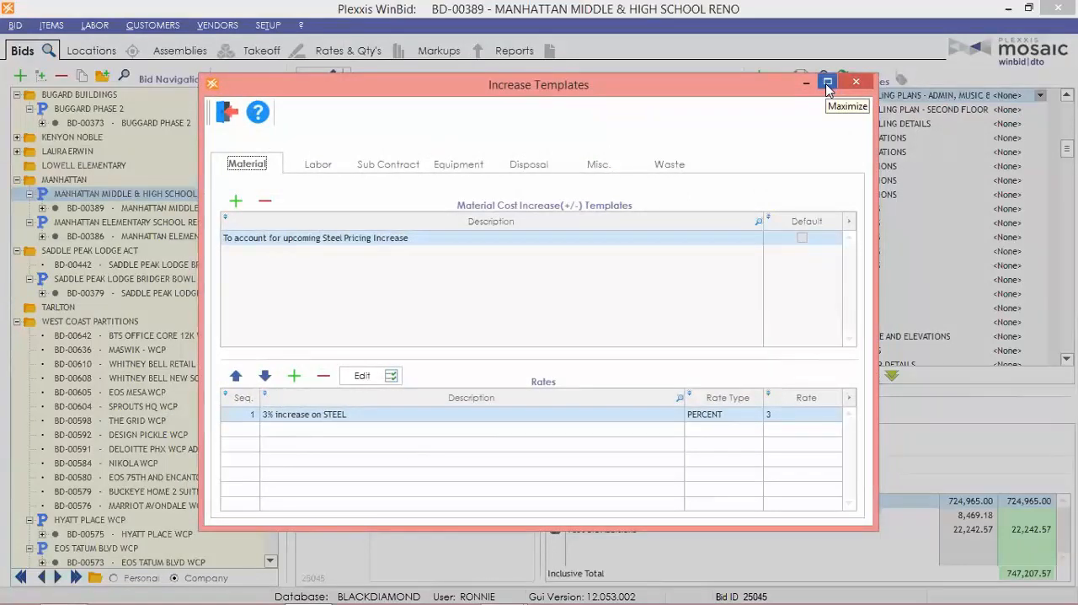
pyautogui.click(827, 83)
pyautogui.click(465, 86)
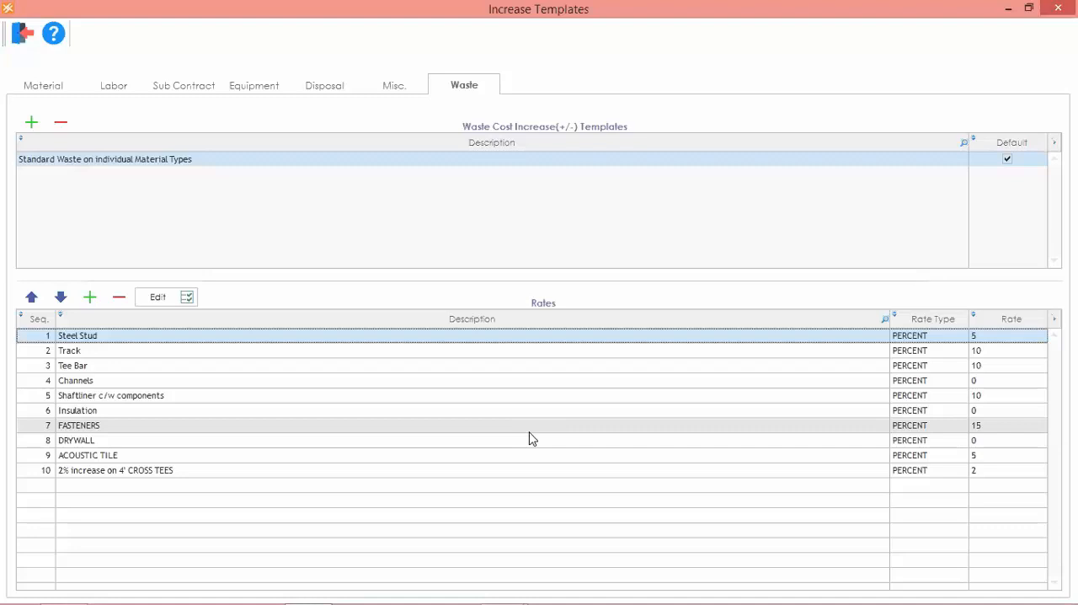
pyautogui.click(22, 33)
# Open the markup templates, compare the markups of UPDATED 06-30-17 and WYOMING MARK UP, and close the window.
pyautogui.click(254, 27)
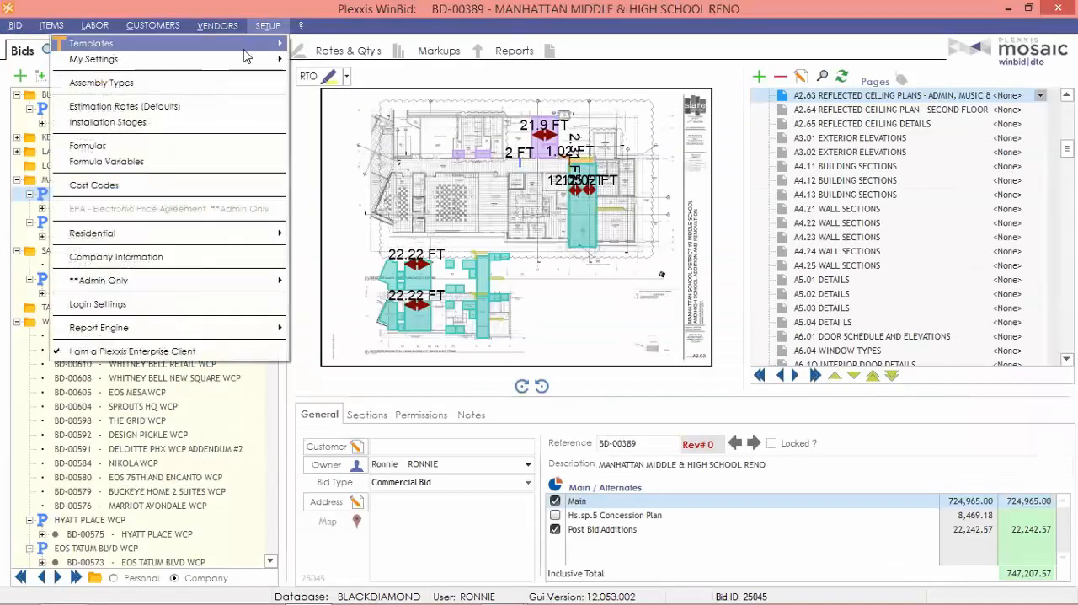
pyautogui.moveTo(244, 47)
pyautogui.click(360, 107)
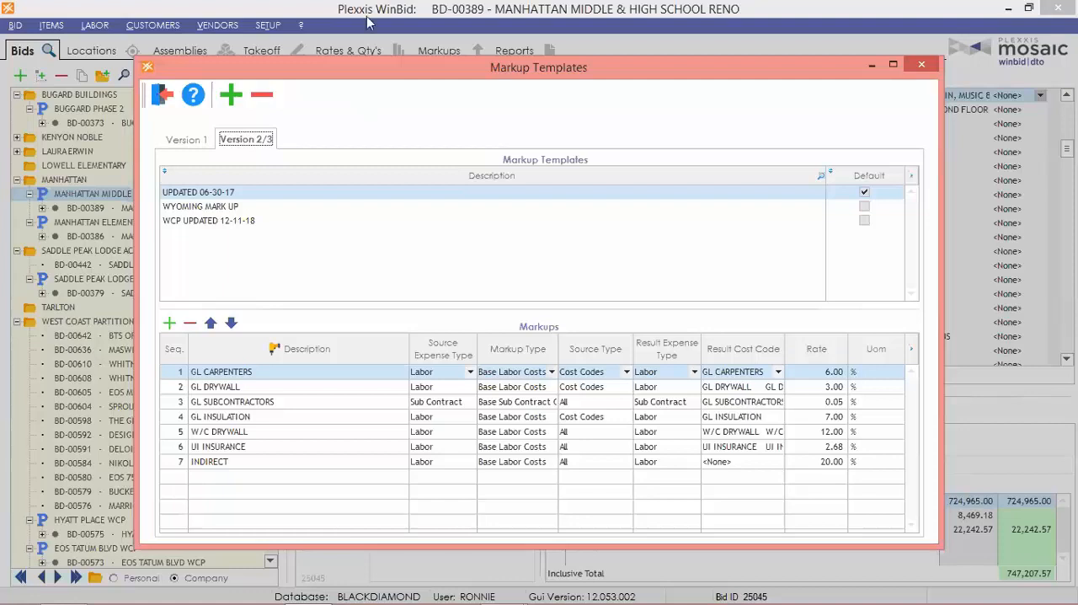
pyautogui.click(260, 465)
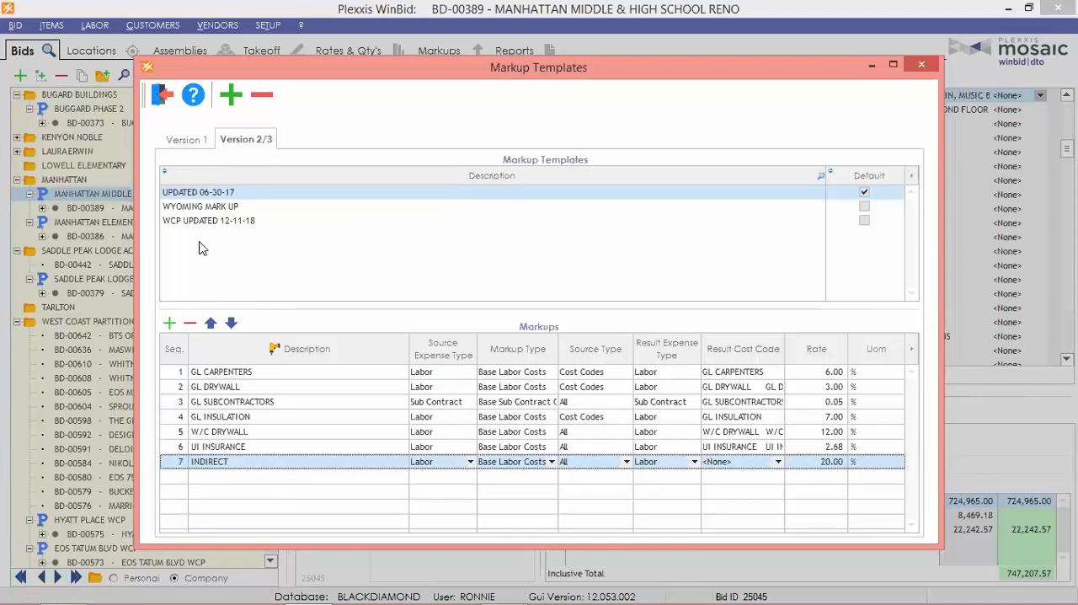
pyautogui.click(209, 197)
pyautogui.click(208, 206)
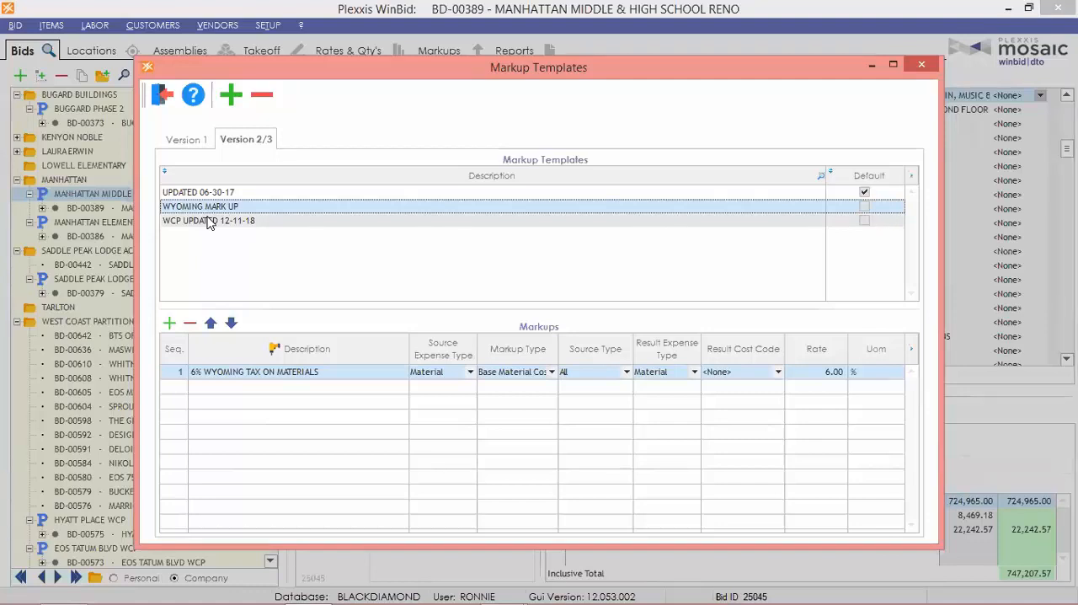
pyautogui.click(212, 193)
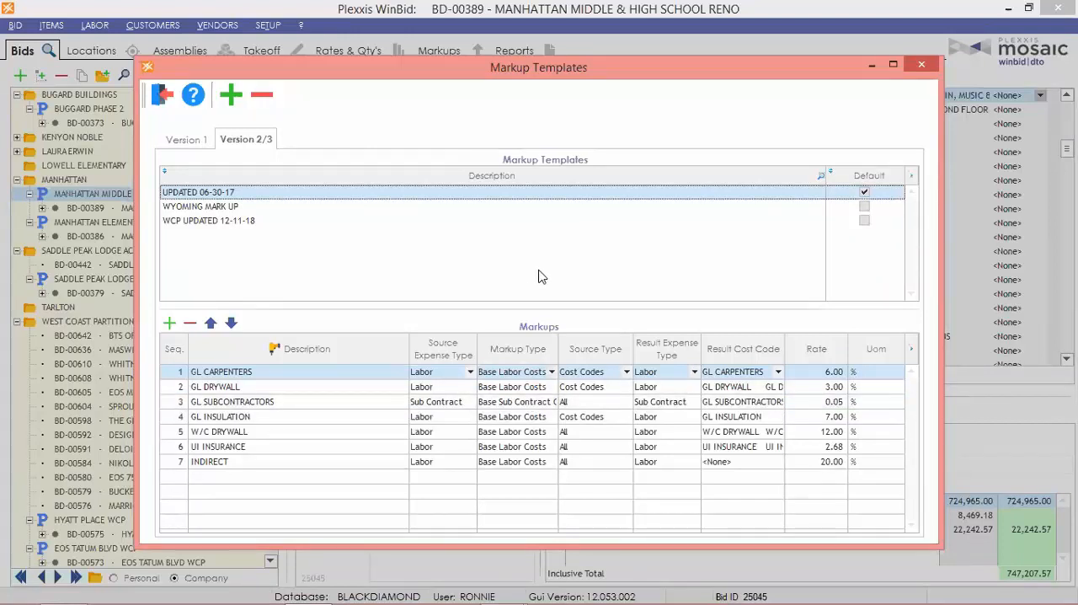
pyautogui.click(163, 98)
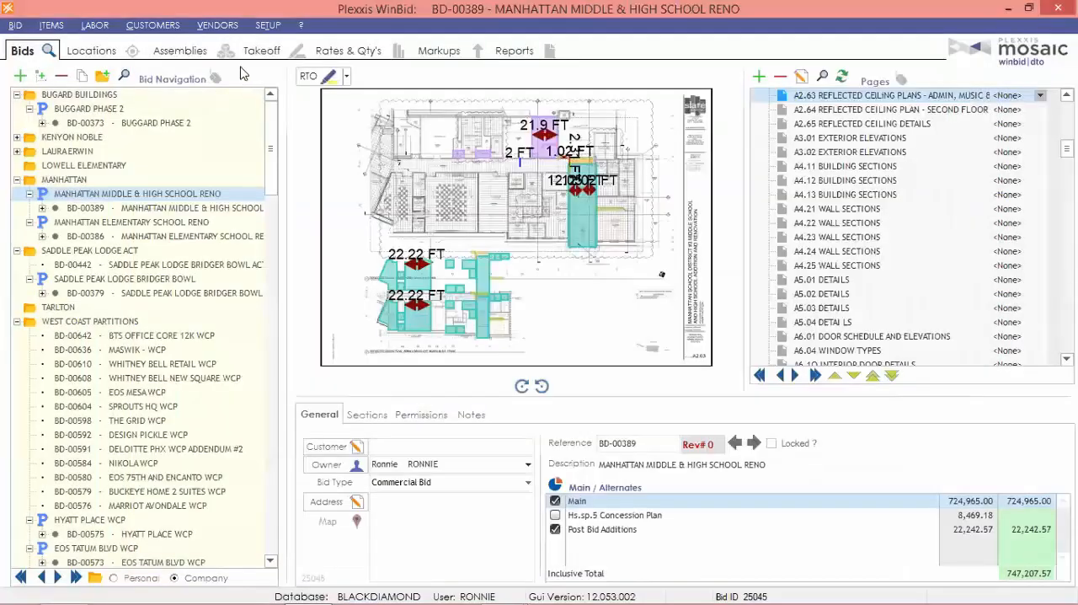
# Open the hourly rate templates, compare the 2019 PREVALING WAGE DISTRICT 2 rates with Standard Labour Hourly Rates, and close the window.
pyautogui.click(267, 26)
pyautogui.moveTo(257, 46)
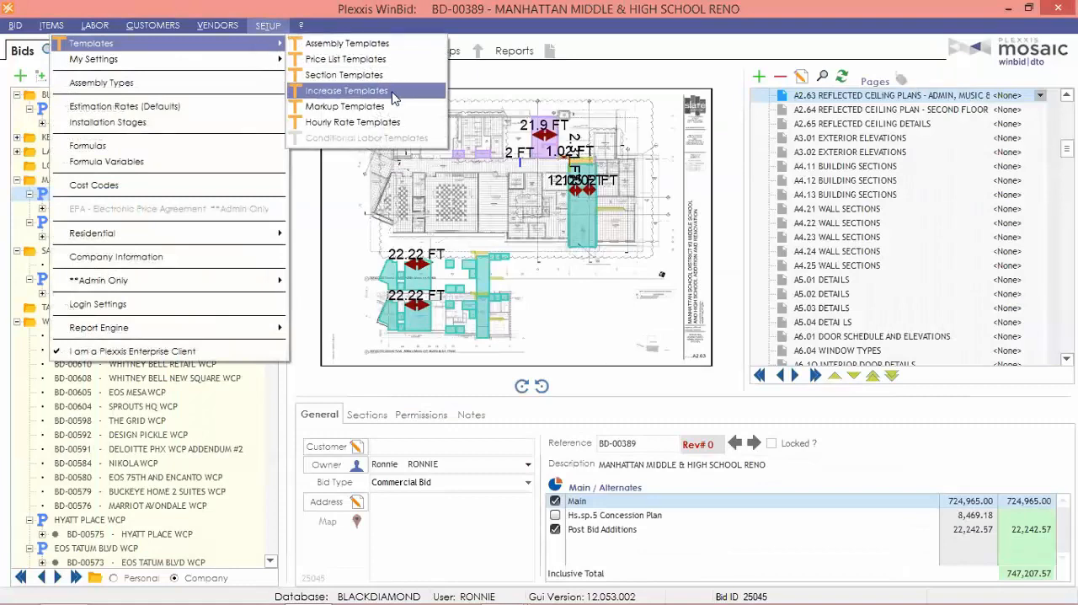
pyautogui.click(341, 126)
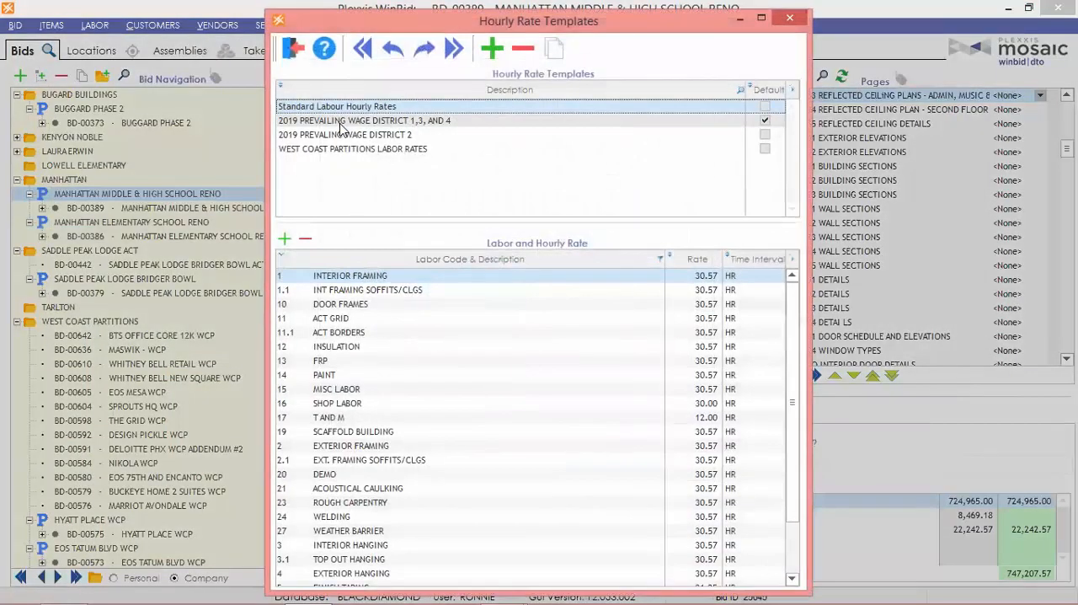
pyautogui.click(760, 18)
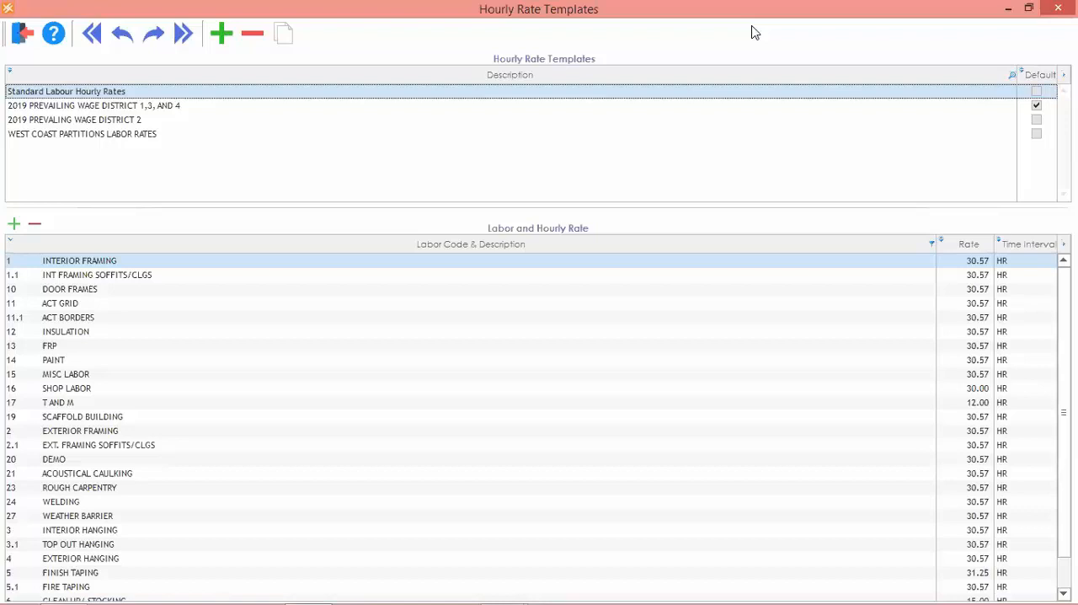
pyautogui.click(103, 118)
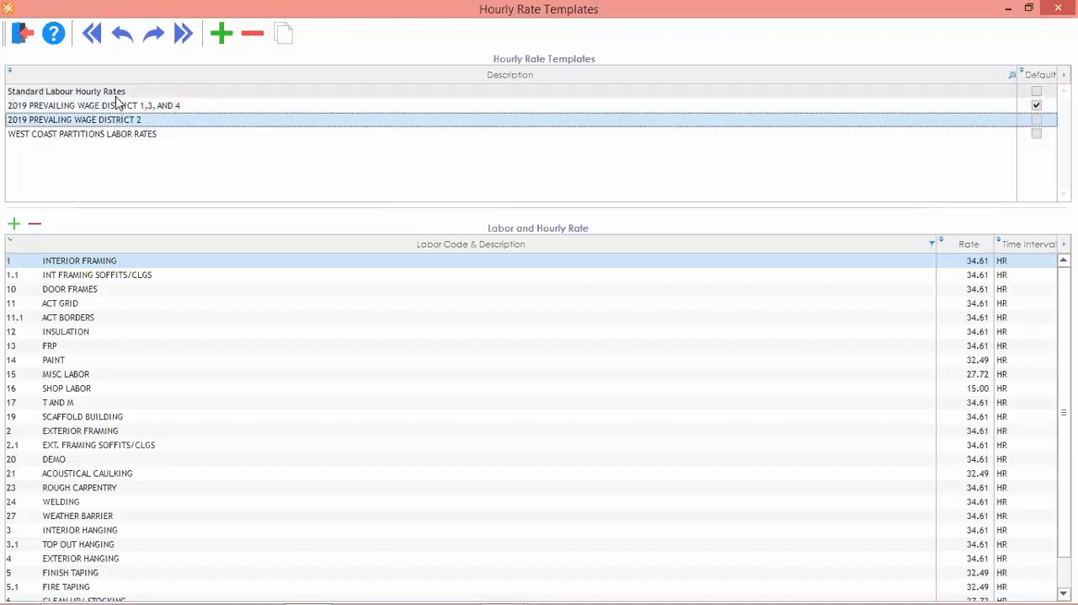
pyautogui.click(134, 91)
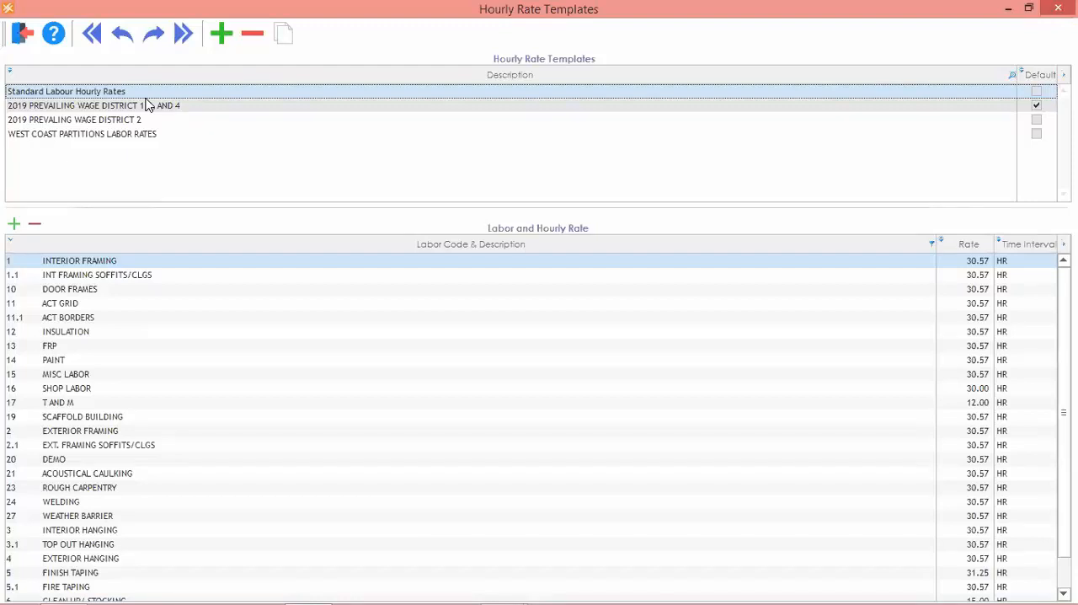
pyautogui.click(24, 35)
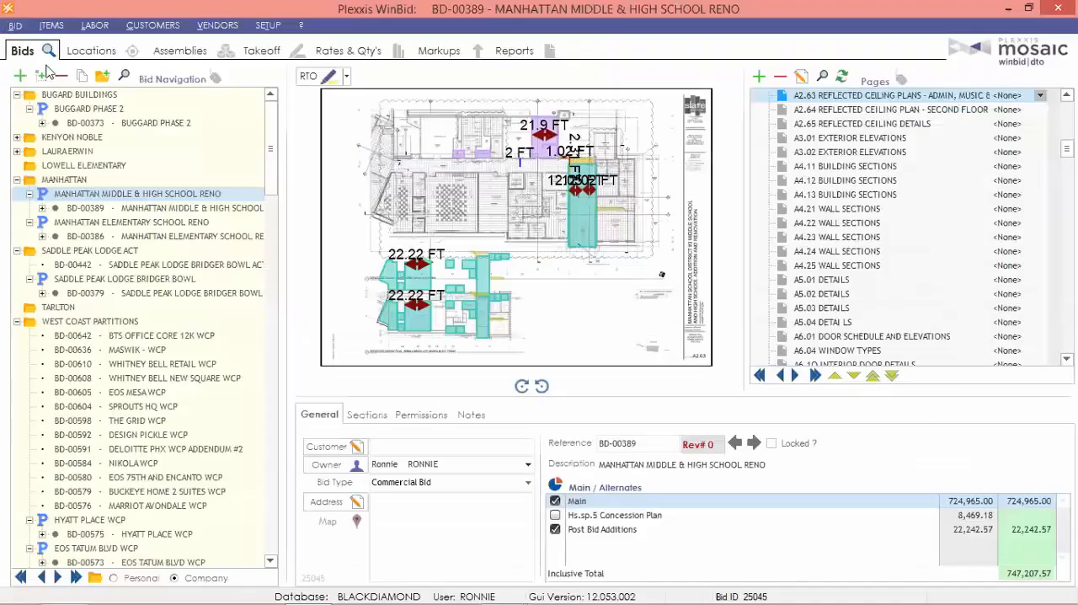
pyautogui.click(268, 28)
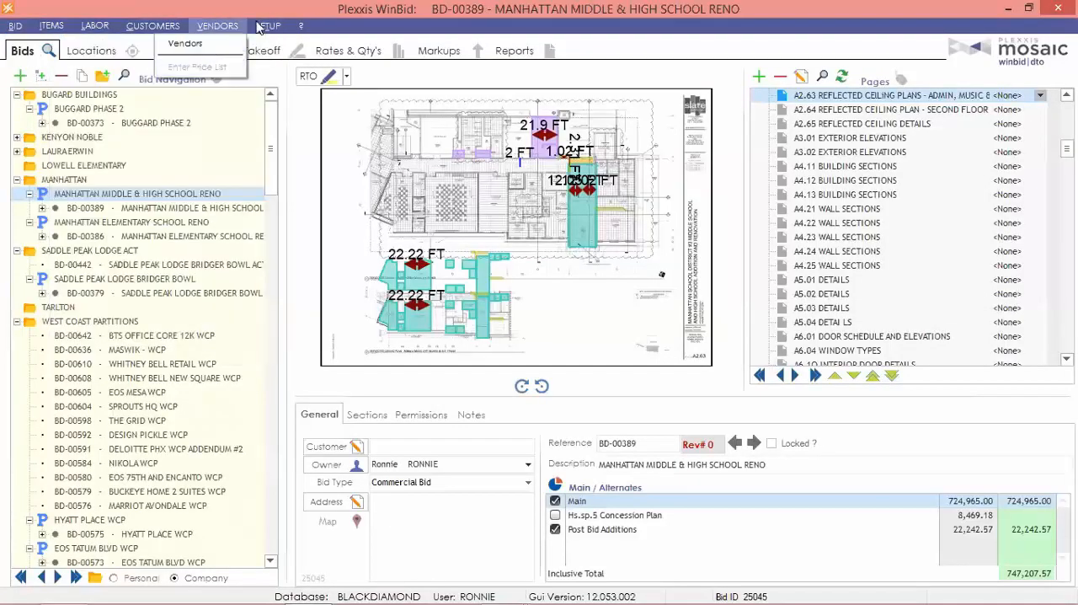
pyautogui.click(267, 26)
pyautogui.moveTo(261, 44)
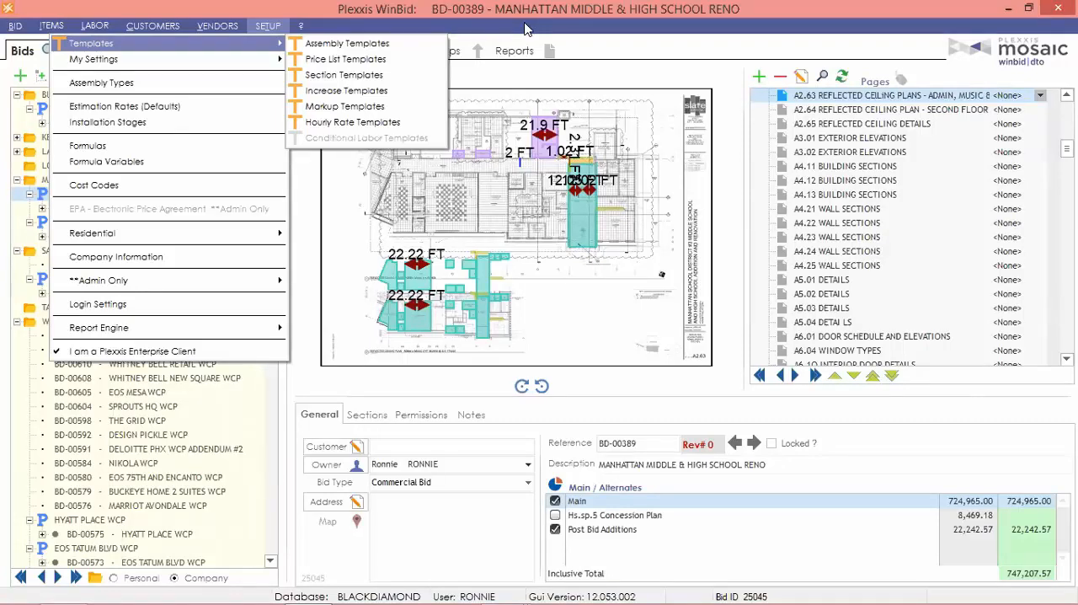
pyautogui.click(809, 46)
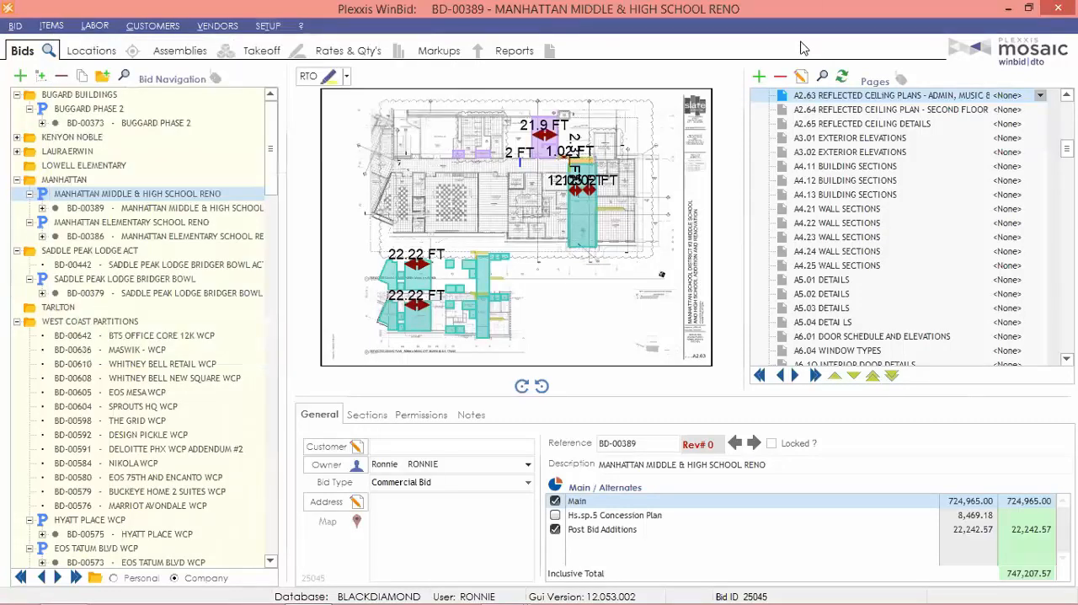
# Start a new commercial project named WEBINAR and fill in the site's street address.
pyautogui.click(21, 76)
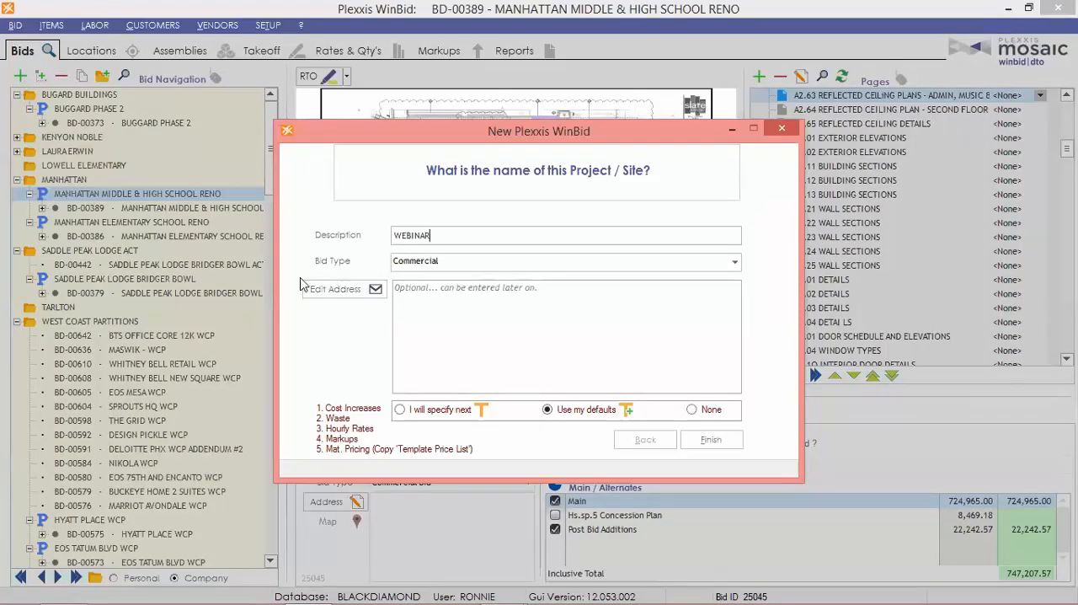
pyautogui.click(354, 295)
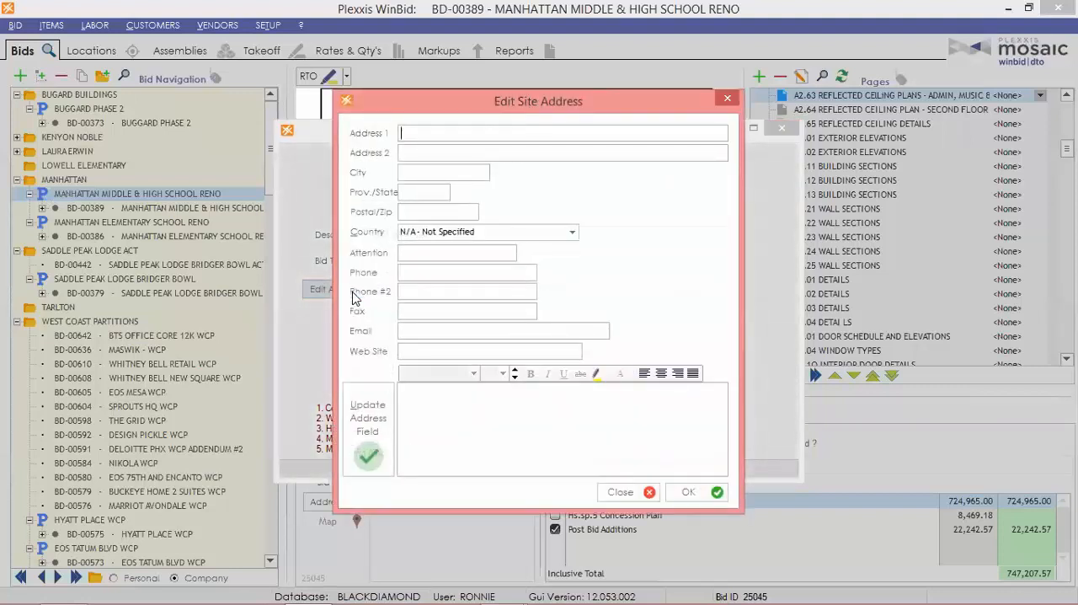
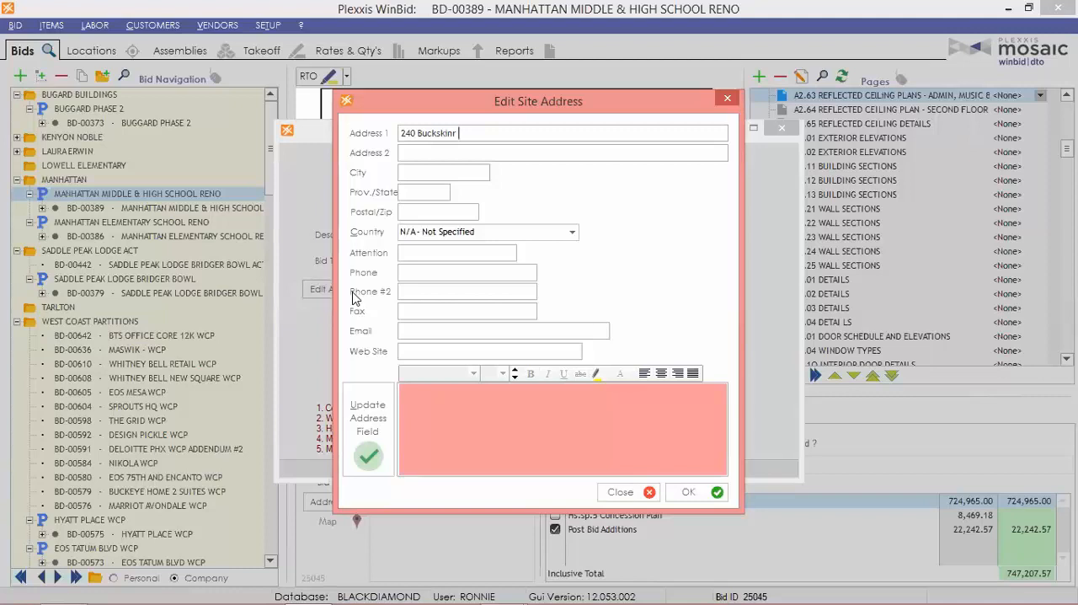
pyautogui.click(371, 426)
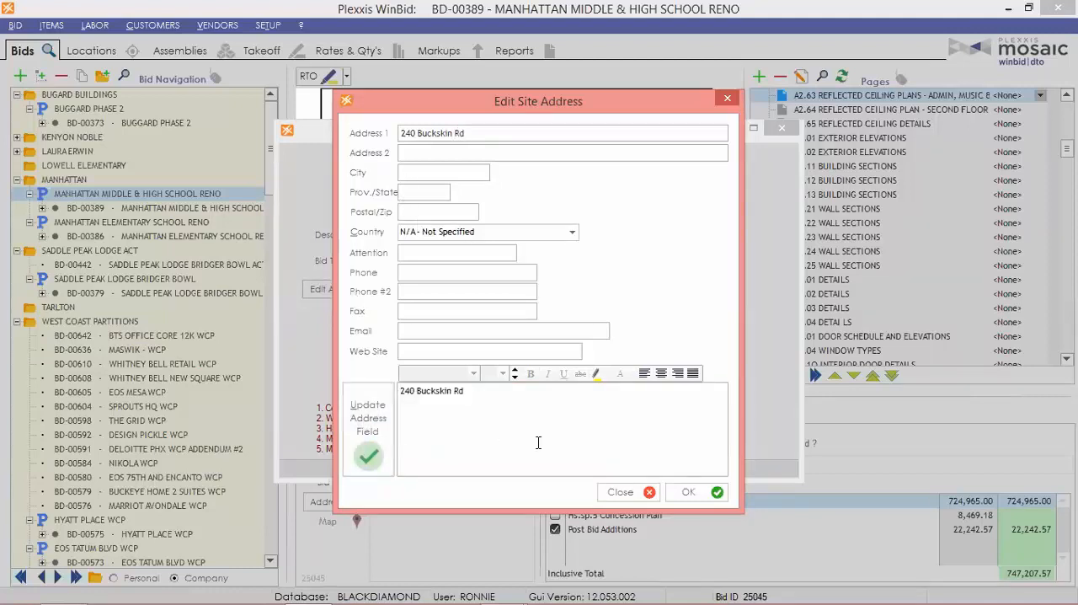
pyautogui.click(695, 492)
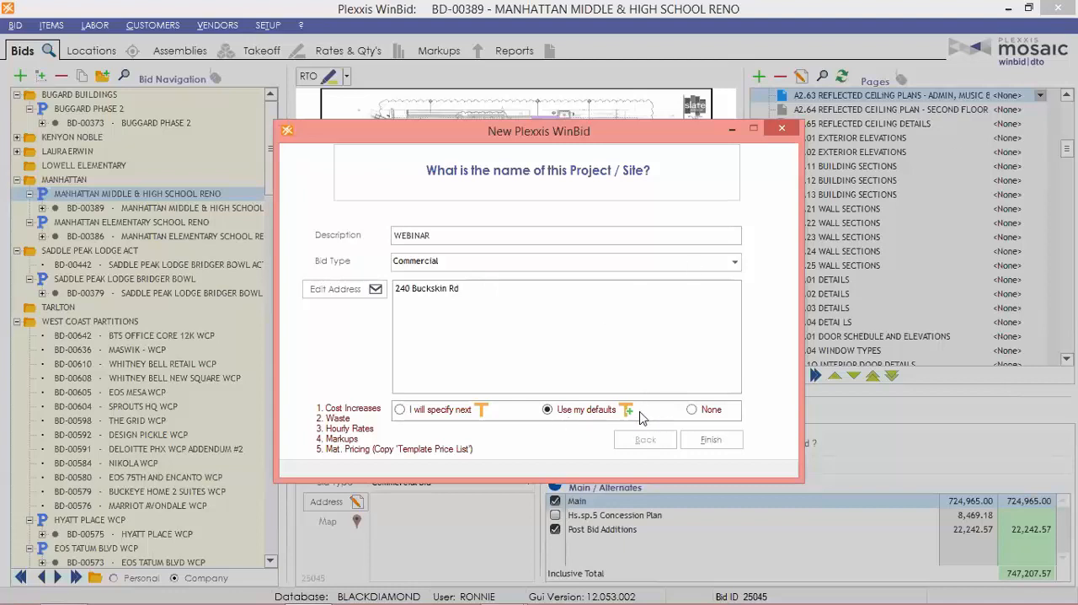
# Choose to specify the bid templates individually, and review the waste and hourly rate templates.
pyautogui.click(401, 410)
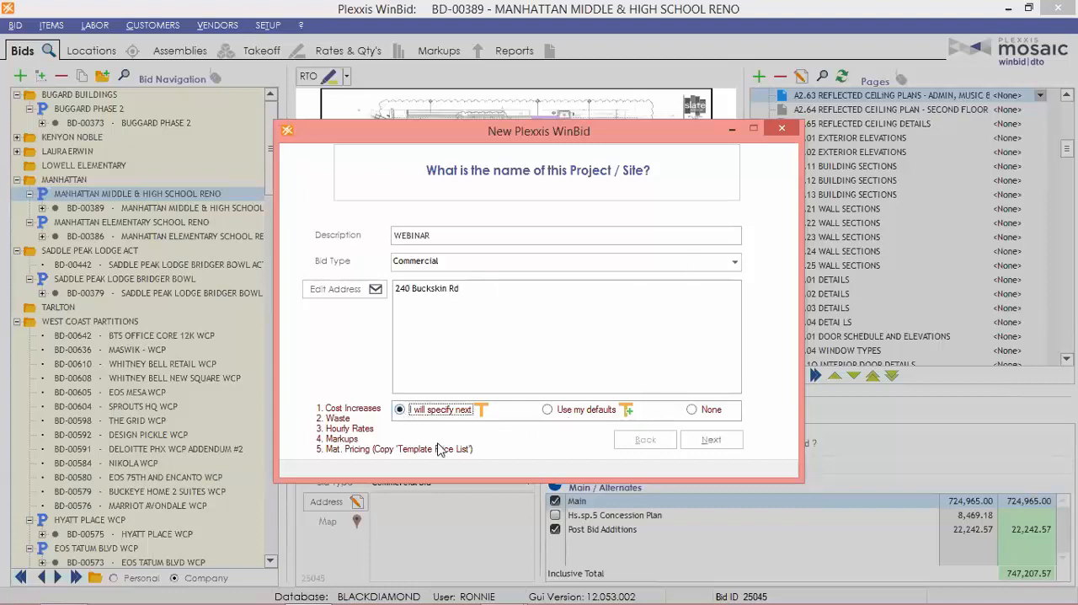
pyautogui.click(711, 439)
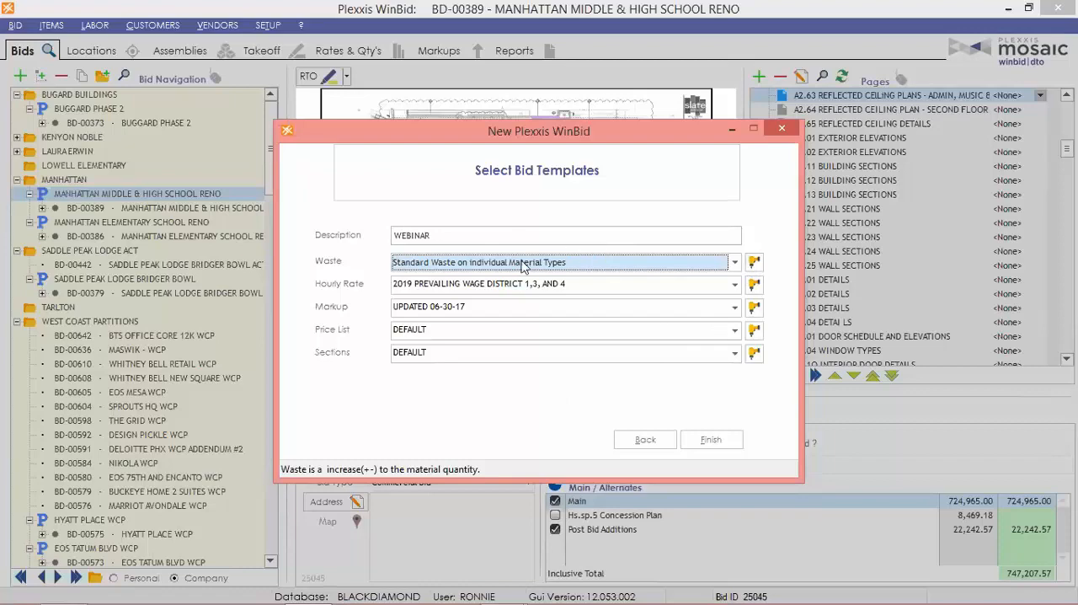
pyautogui.click(754, 263)
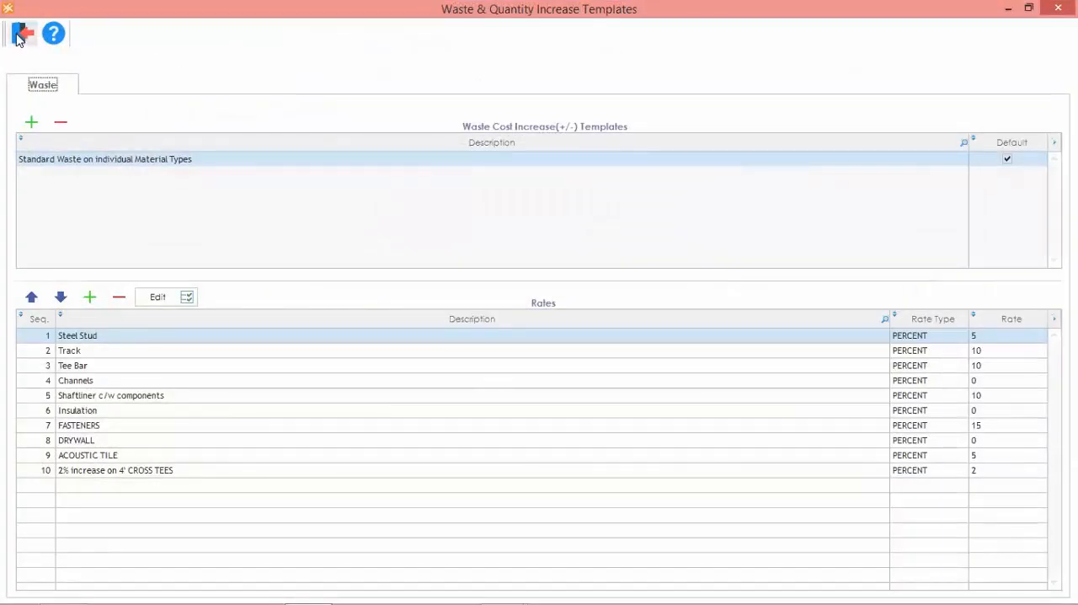
pyautogui.click(18, 37)
pyautogui.click(753, 284)
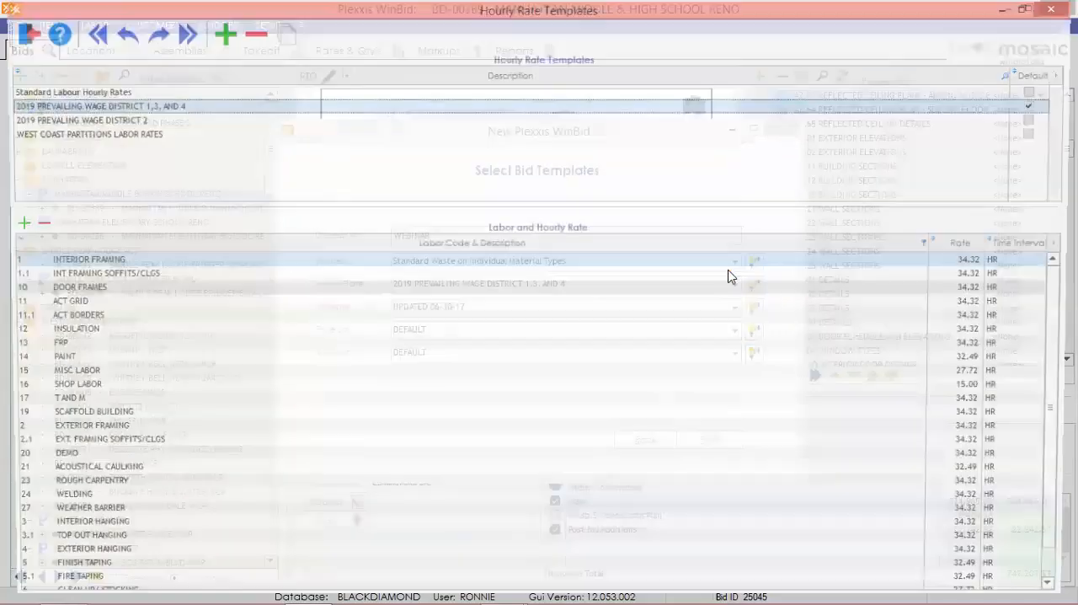
pyautogui.click(18, 37)
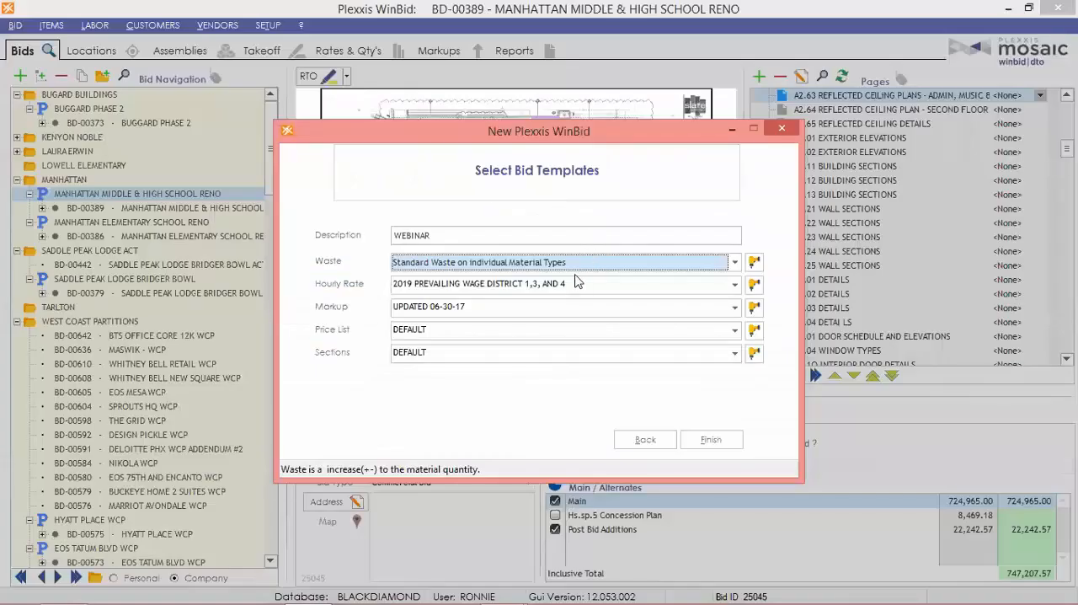
# Assign the 2019 PREVALING WAGE DISTRICT 2 hourly rates, and create the bid after checking the markup templates.
pyautogui.click(738, 285)
pyautogui.click(531, 349)
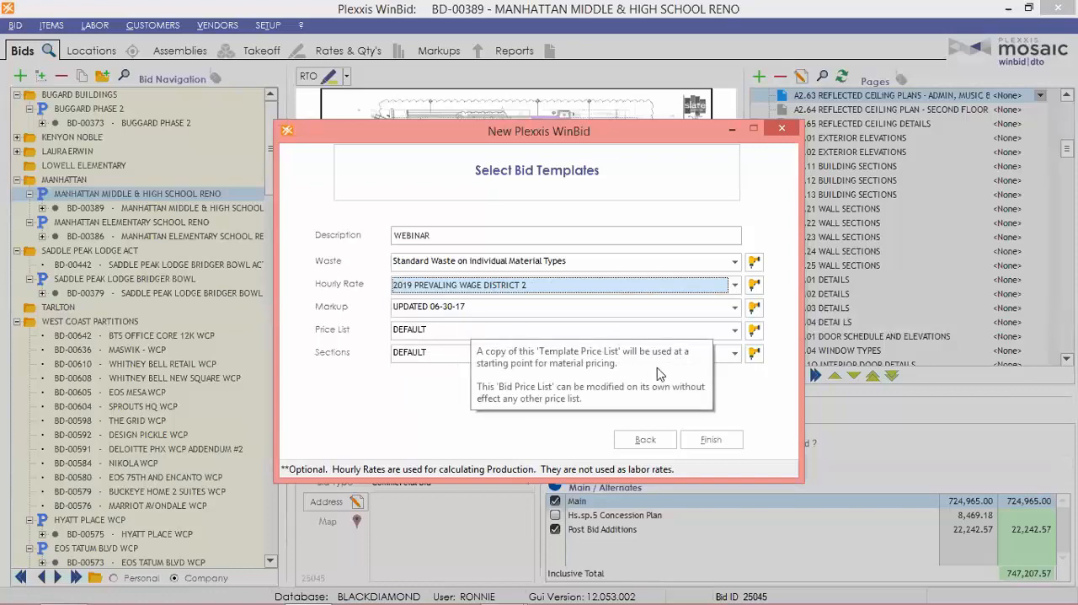
pyautogui.click(756, 309)
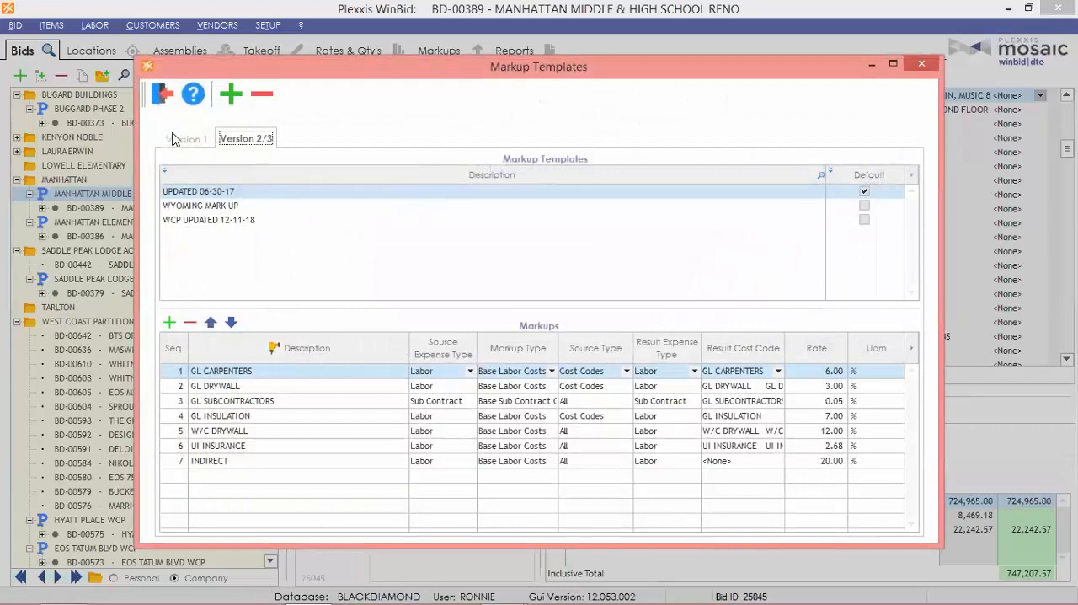
pyautogui.click(162, 96)
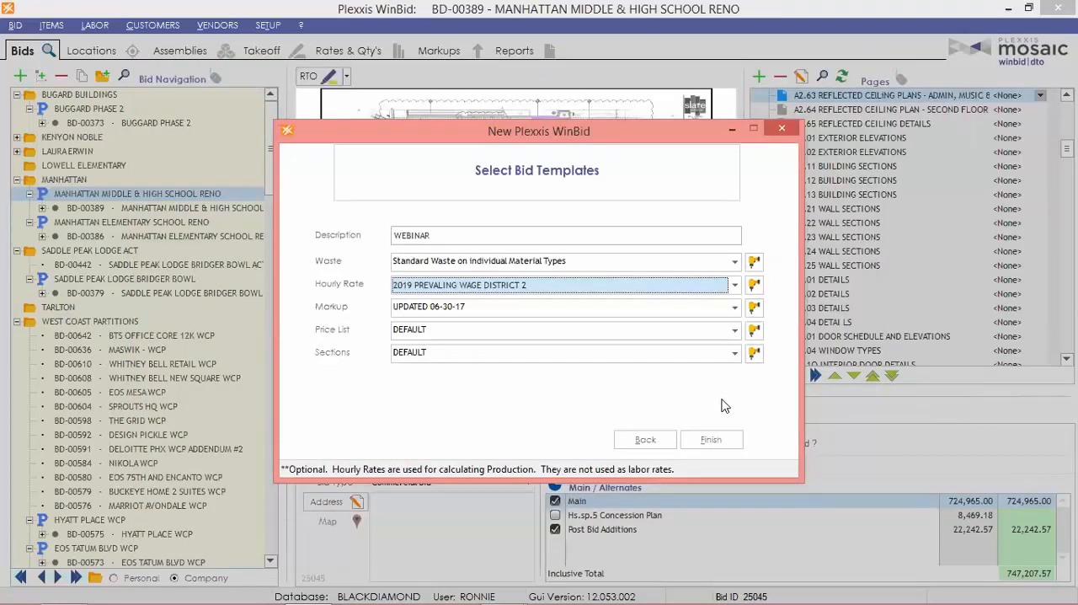
pyautogui.click(712, 441)
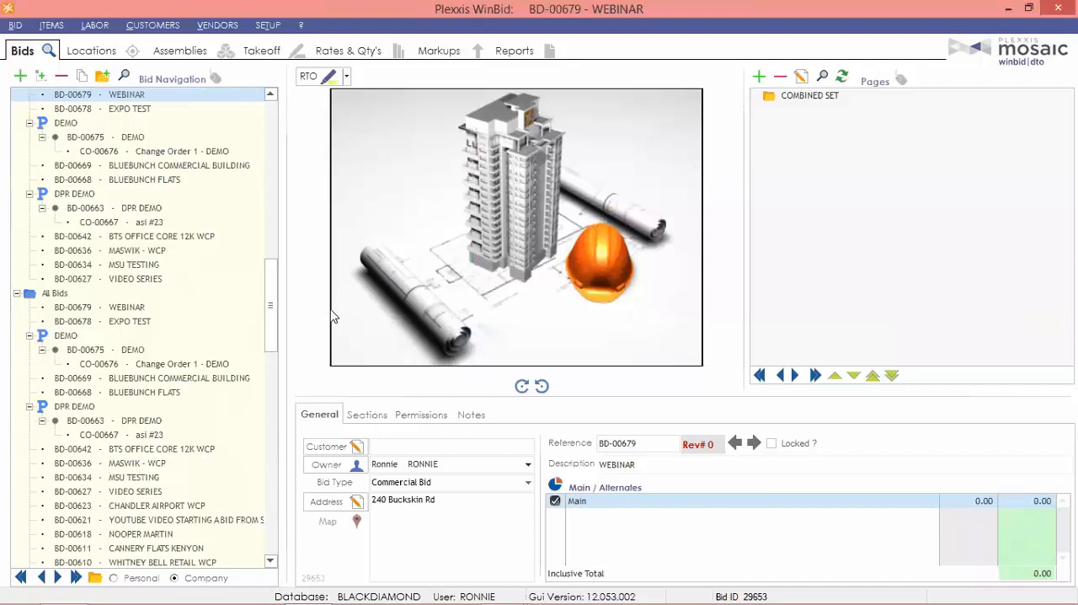
# Add the combined set drawings from File Explorer to the bid's pages, and open the OCR options for batch page modifications.
pyautogui.moveTo(315, 600)
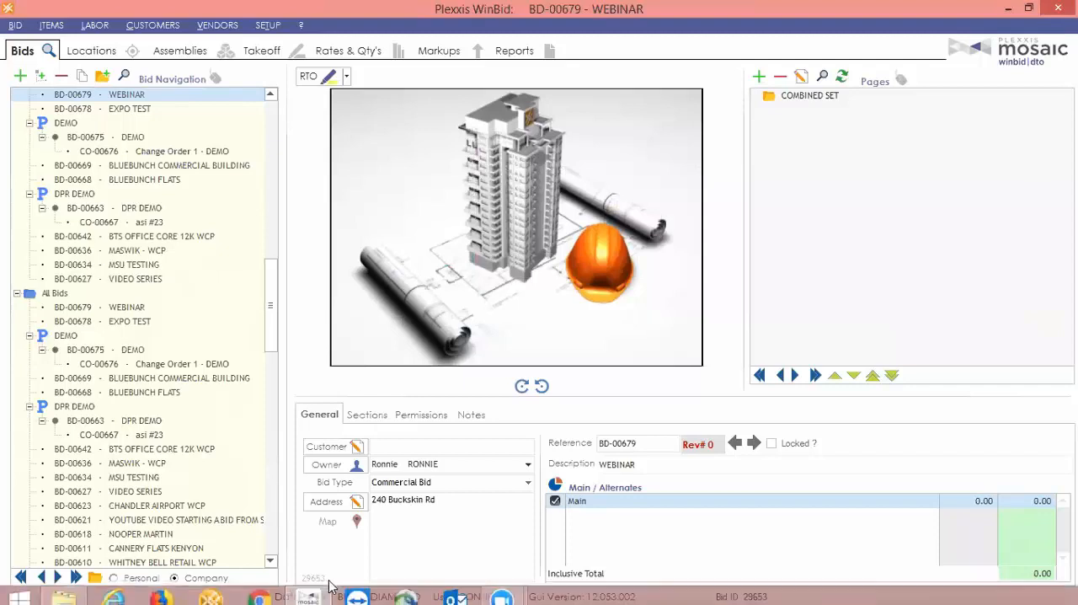
pyautogui.click(76, 587)
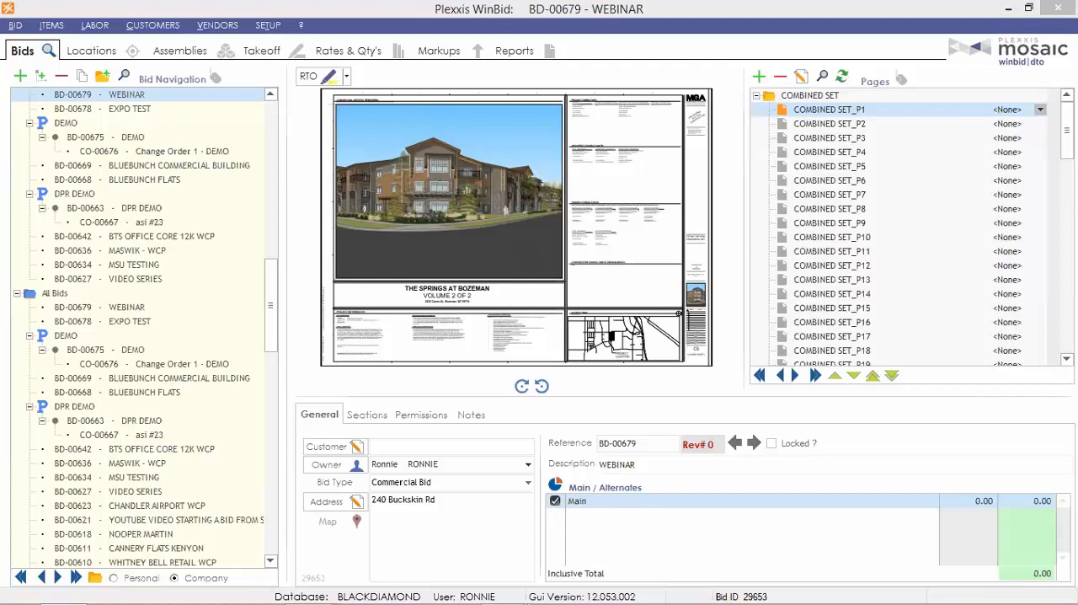
pyautogui.click(802, 77)
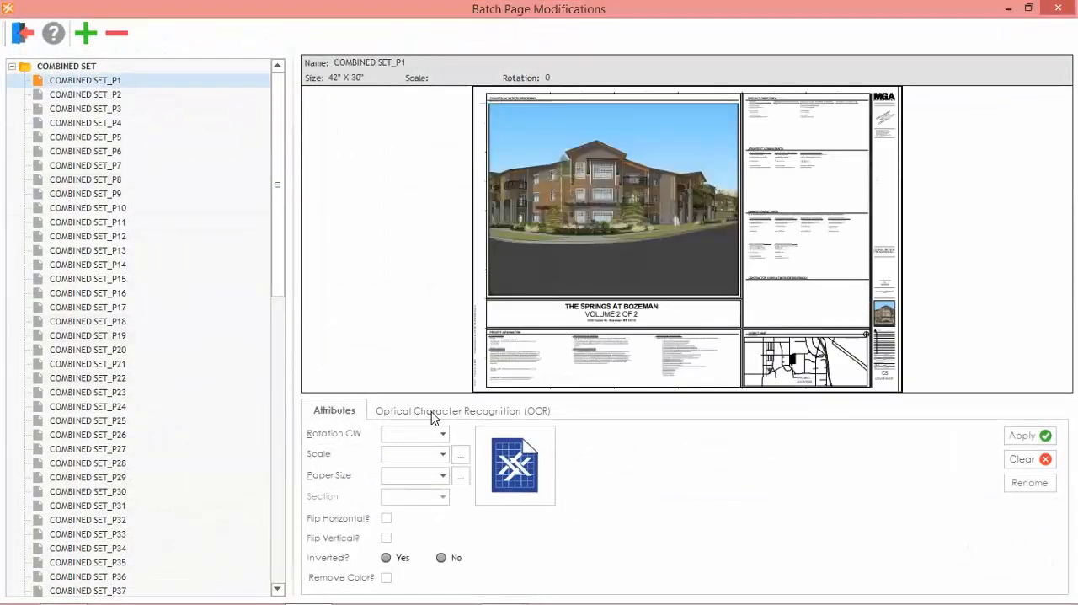
pyautogui.click(432, 413)
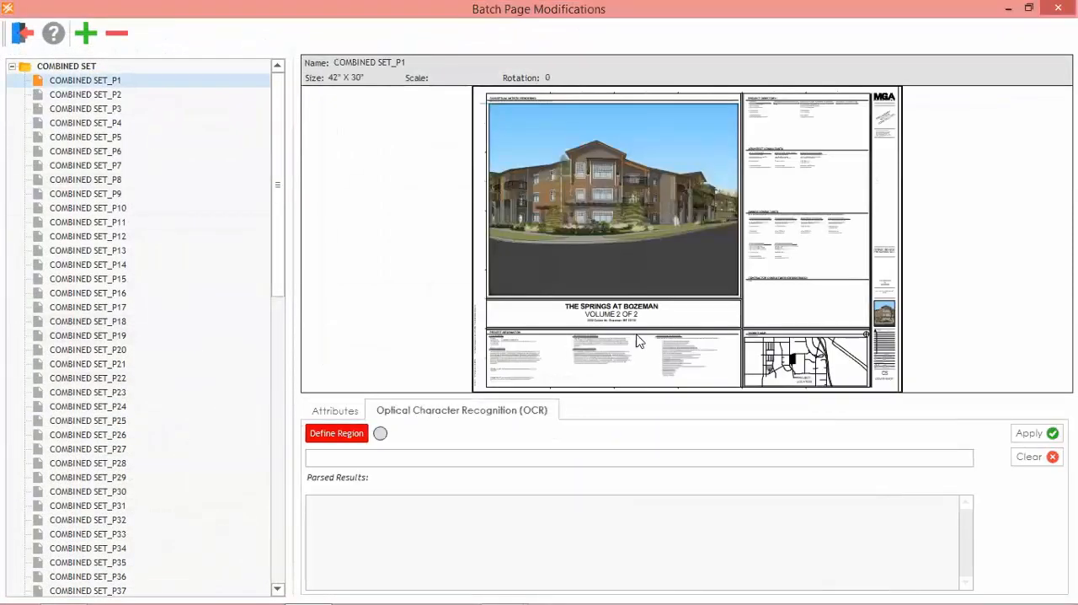
# Define an OCR region around the sheet number and title in the title block of COMBINED SET_P1.
pyautogui.moveTo(713, 317); pyautogui.dragTo(509, 259)
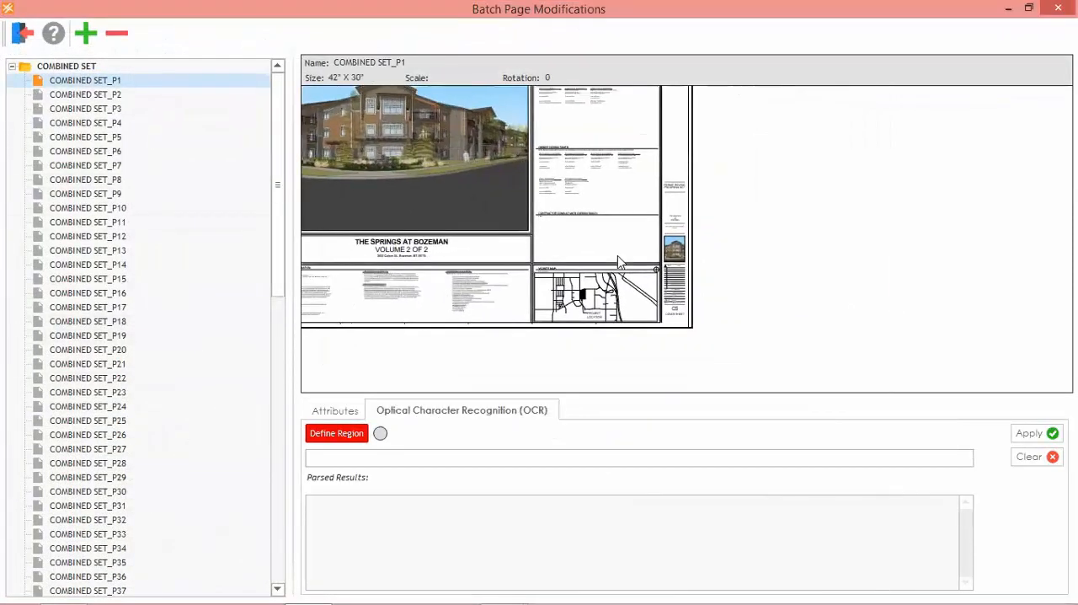
pyautogui.scroll(3, 616, 260)
pyautogui.scroll(4, 596, 358)
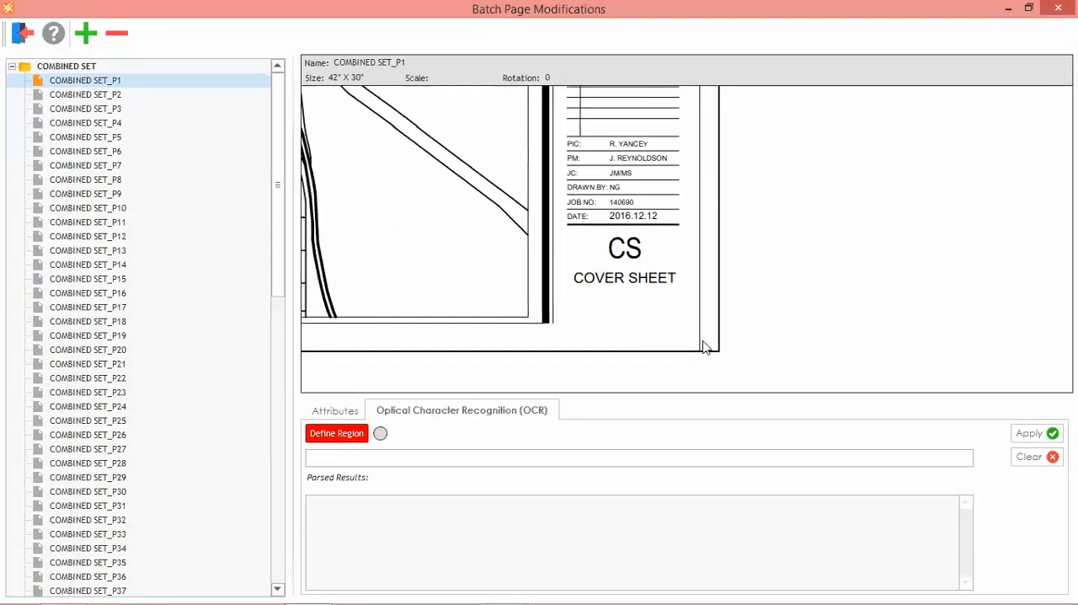
pyautogui.click(337, 443)
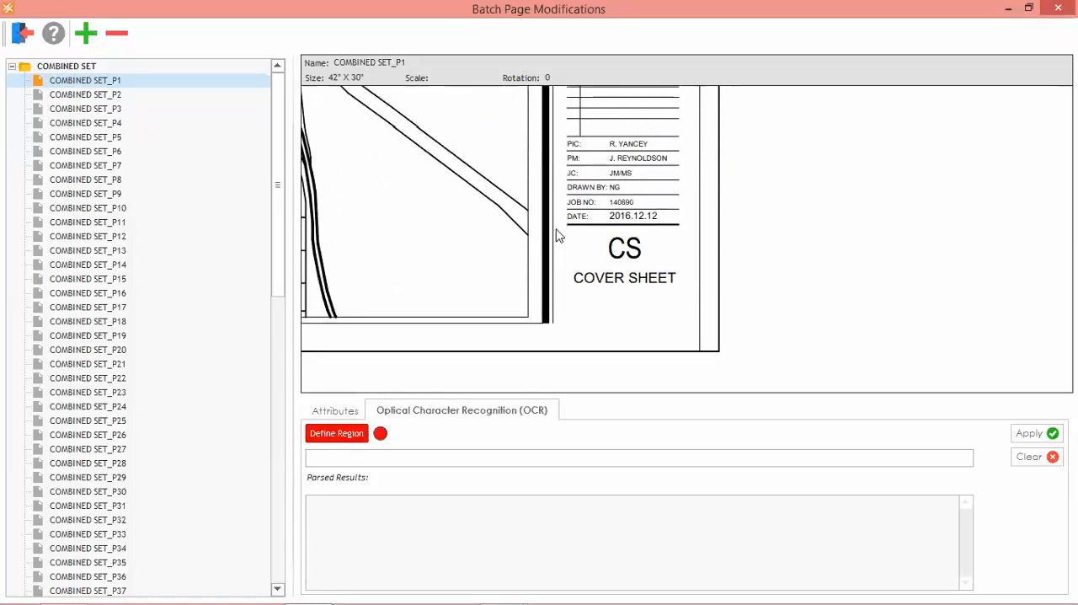
pyautogui.moveTo(554, 228); pyautogui.dragTo(698, 349)
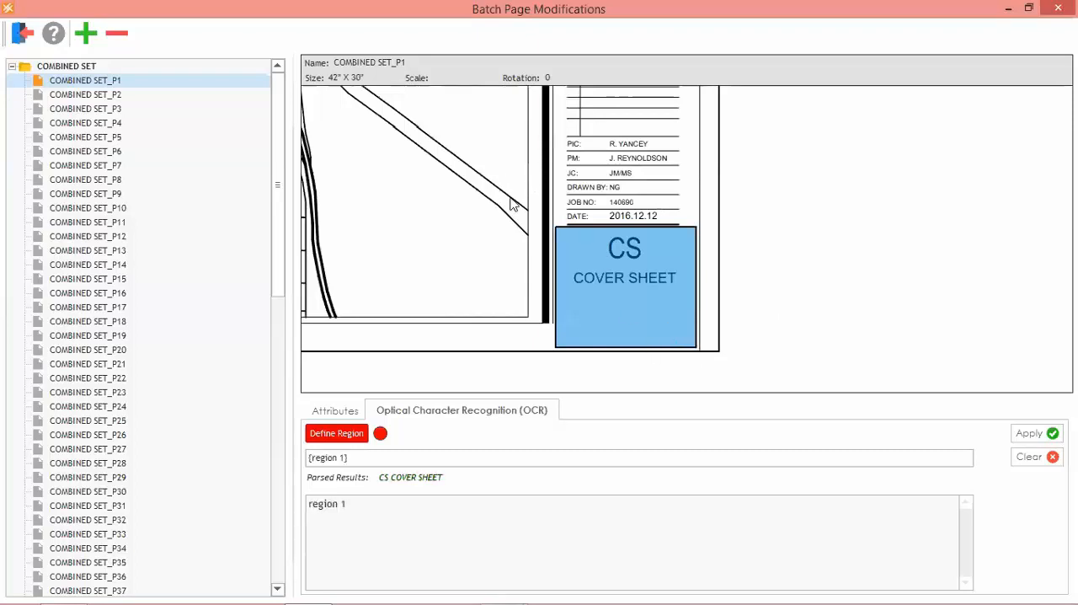
# Define a second OCR region around the date value directly above the sheet number in the title block.
pyautogui.moveTo(511, 201); pyautogui.dragTo(479, 219)
pyautogui.scroll(3, 543, 238)
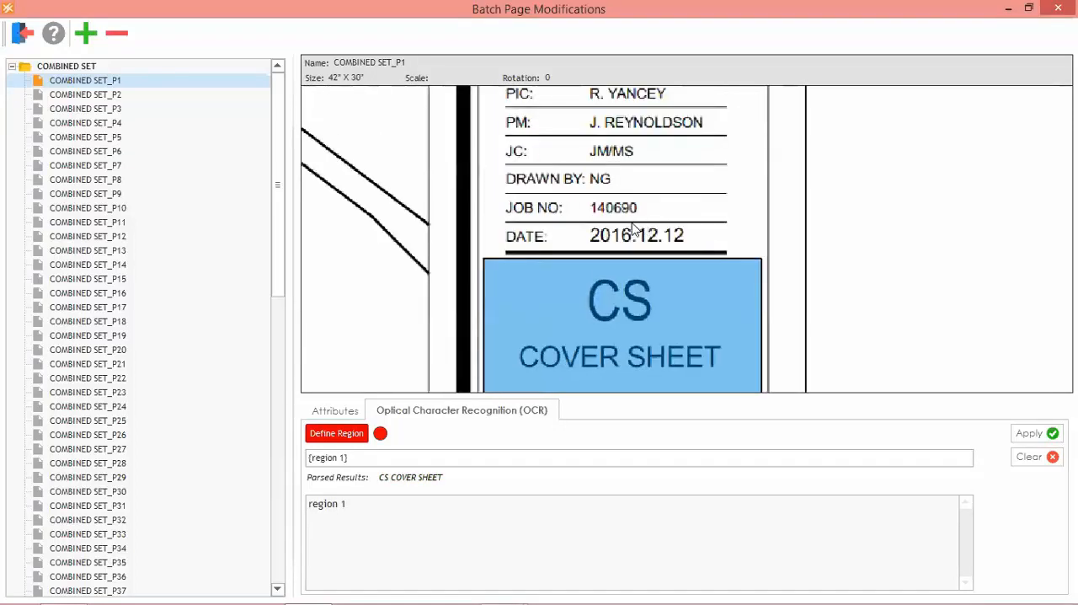
pyautogui.moveTo(547, 224); pyautogui.dragTo(763, 251)
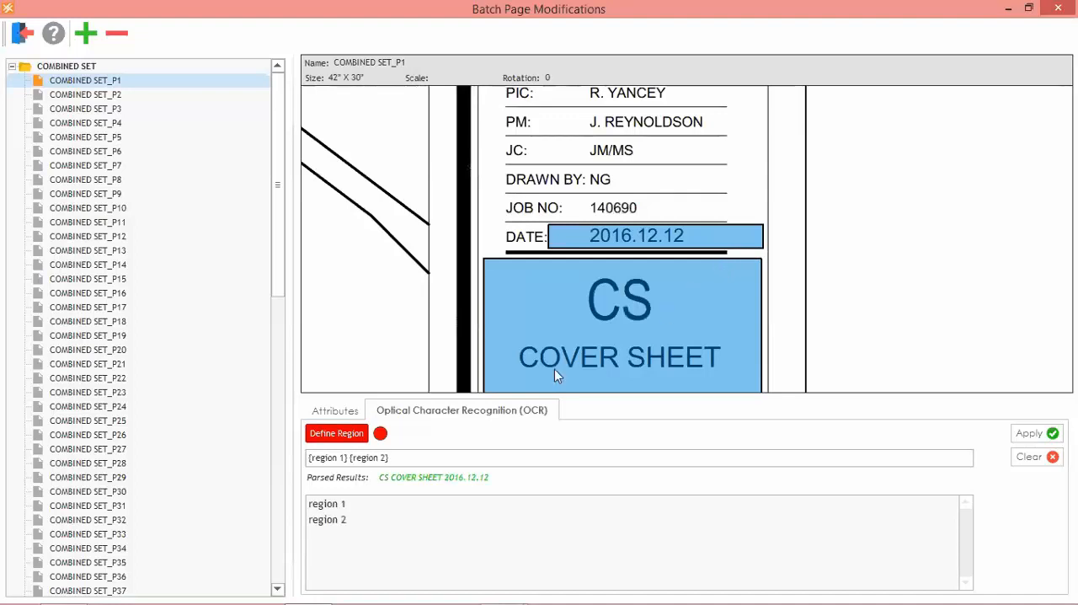
pyautogui.moveTo(331, 316); pyautogui.dragTo(455, 234)
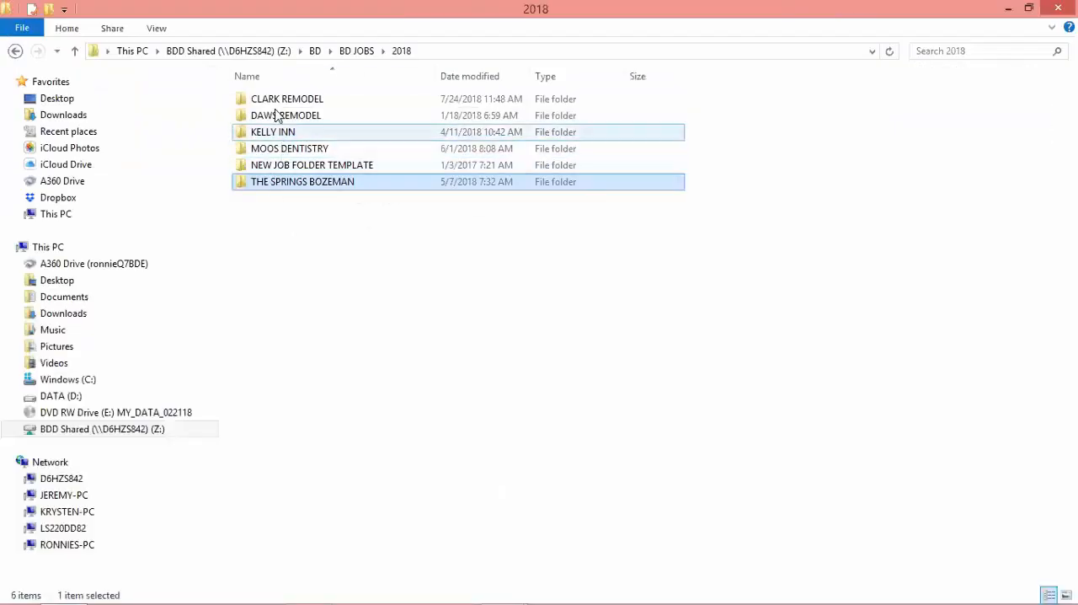
# In File Explorer, open 7-20-17 Site B Full Set 2 from the 2017 COPPER HARBOR bid folder, under #56 COPPER HARBOR BOZEMAN.
pyautogui.click(357, 51)
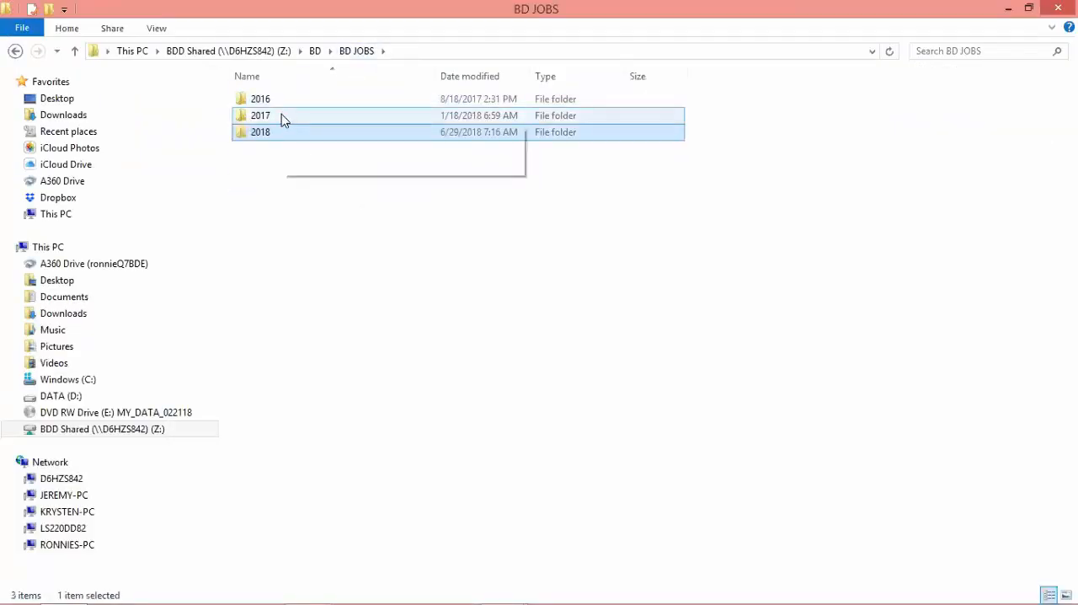
pyautogui.doubleClick(281, 118)
pyautogui.doubleClick(305, 113)
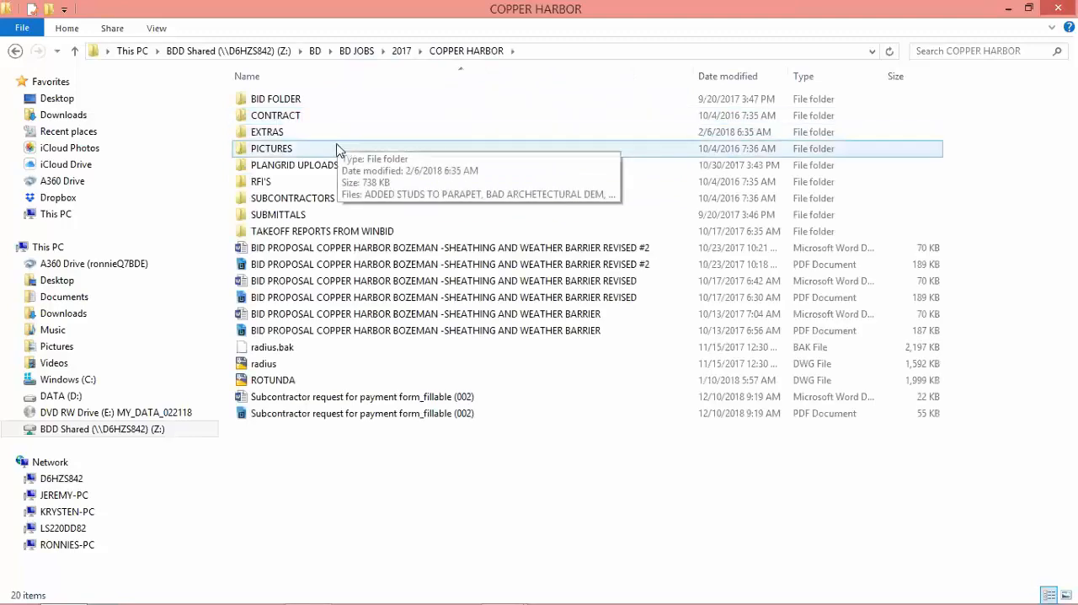
pyautogui.doubleClick(318, 101)
pyautogui.doubleClick(305, 102)
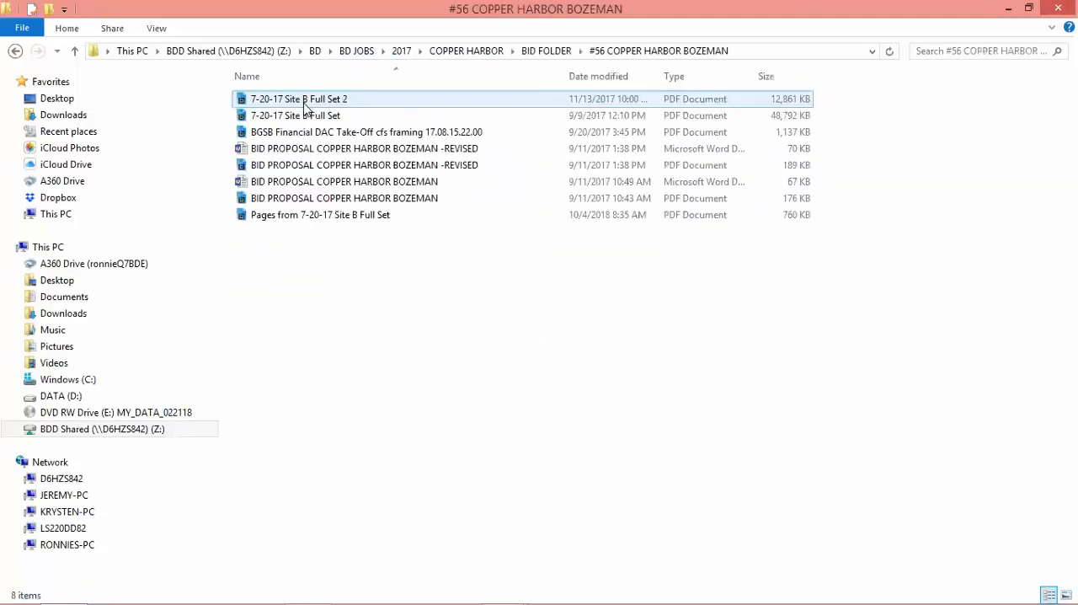
pyautogui.doubleClick(330, 101)
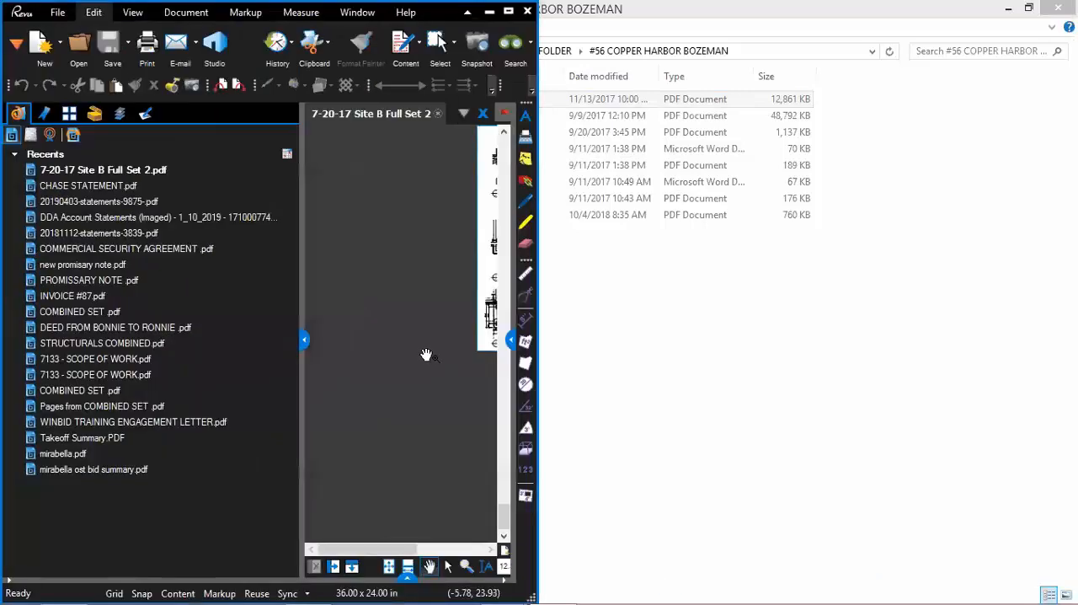
# Maximize the PDF in Revu and examine the sheet number's lettering and background artwork in the last page's title block.
pyautogui.click(509, 11)
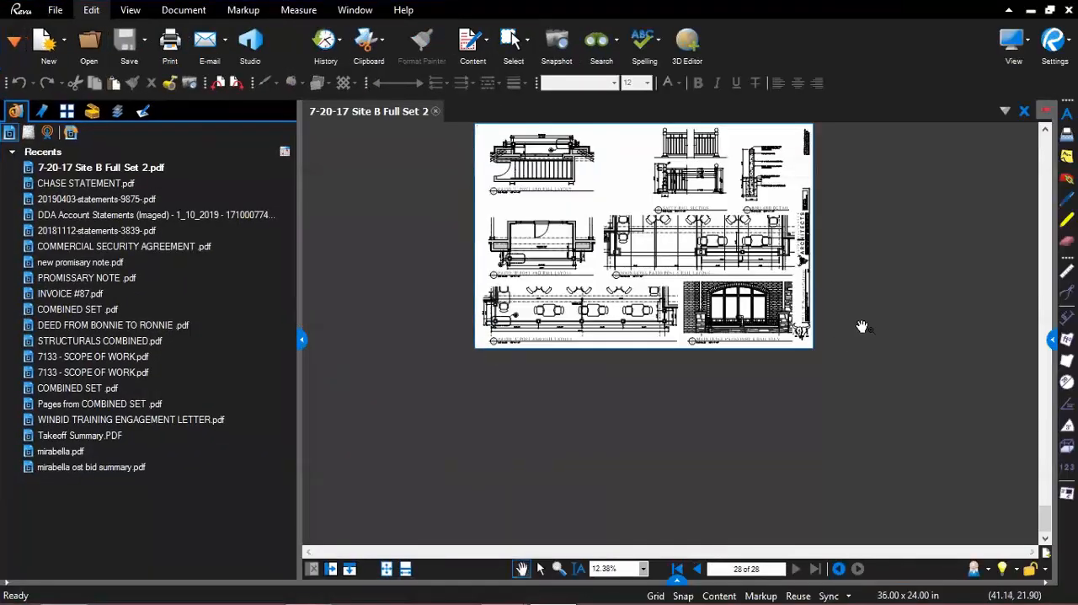
pyautogui.scroll(3, 741, 328)
pyautogui.scroll(5, 741, 328)
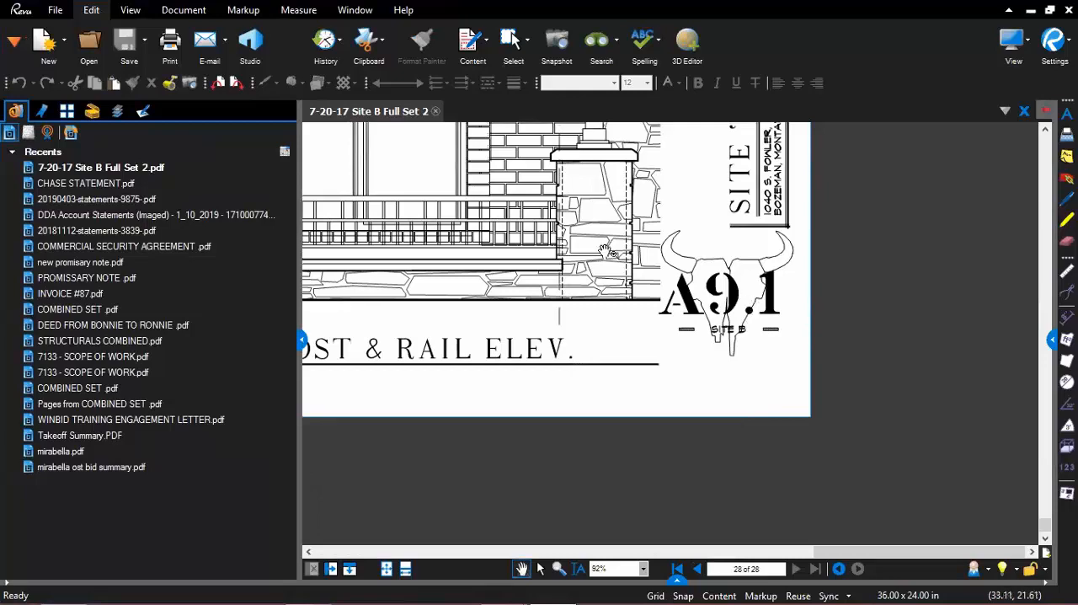
pyautogui.moveTo(656, 274); pyautogui.dragTo(699, 331)
pyautogui.scroll(2, 698, 331)
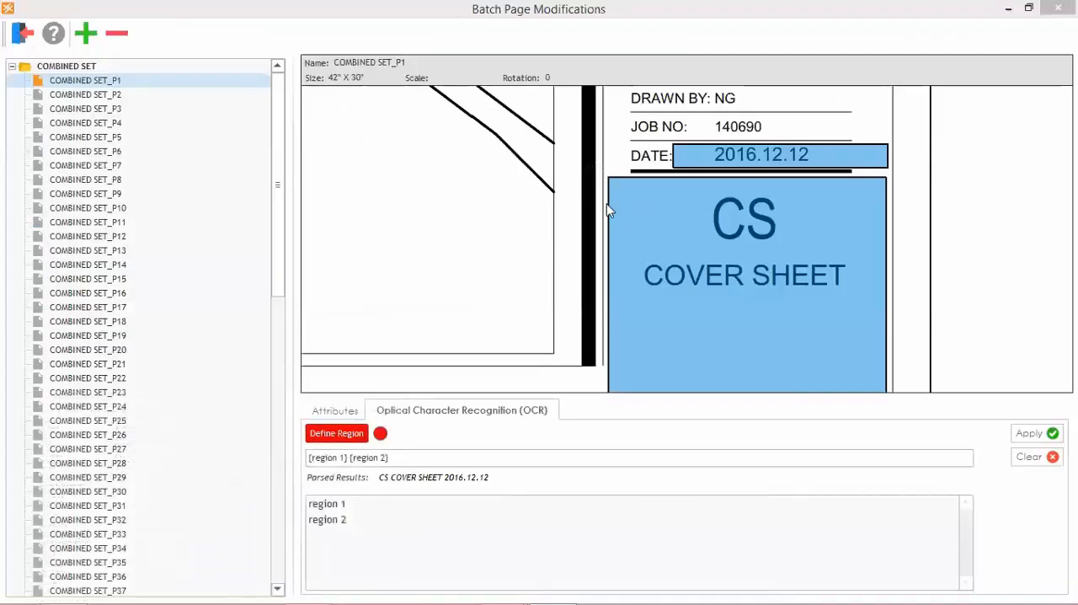
# Apply the two-region OCR naming to pages COMBINED SET_P1 through COMBINED SET_P37.
pyautogui.scroll(-1, 462, 227)
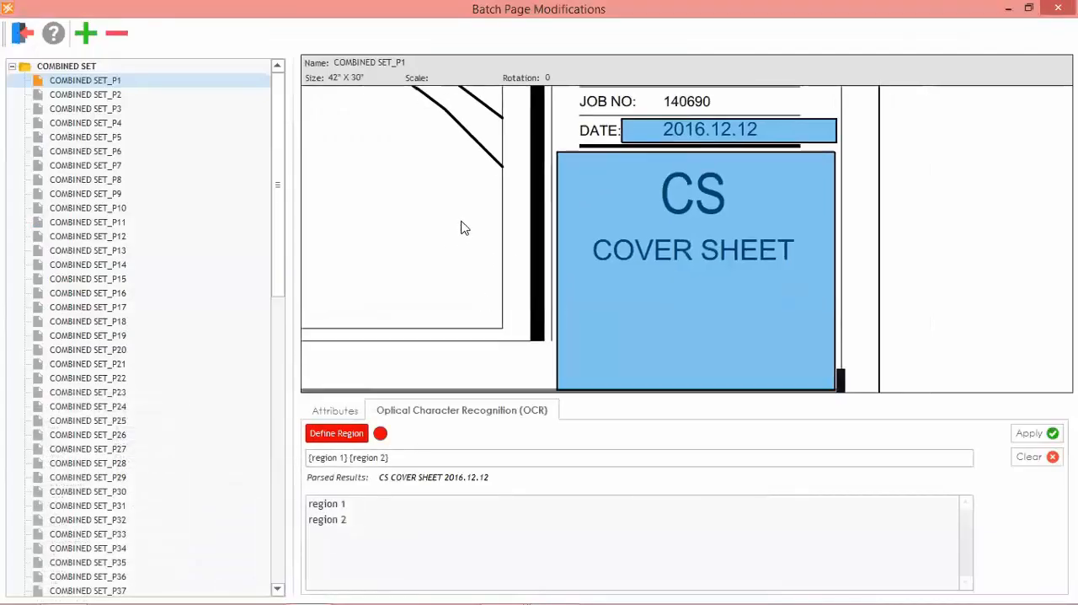
pyautogui.scroll(-1, 462, 228)
pyautogui.scroll(-3, 482, 226)
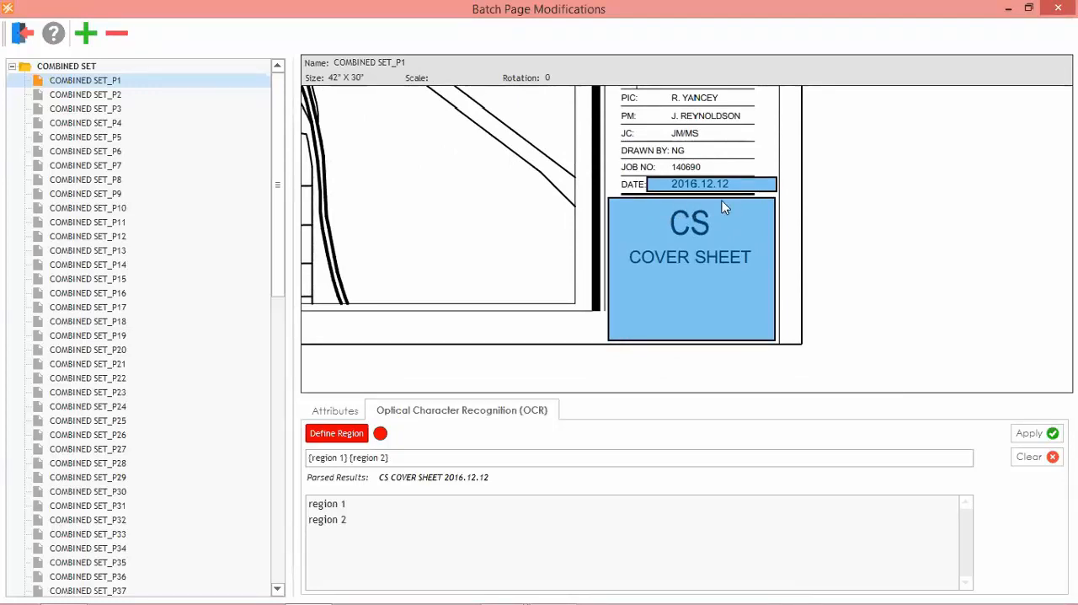
pyautogui.keyDown('shift'); pyautogui.click(118, 587); pyautogui.keyUp('shift')
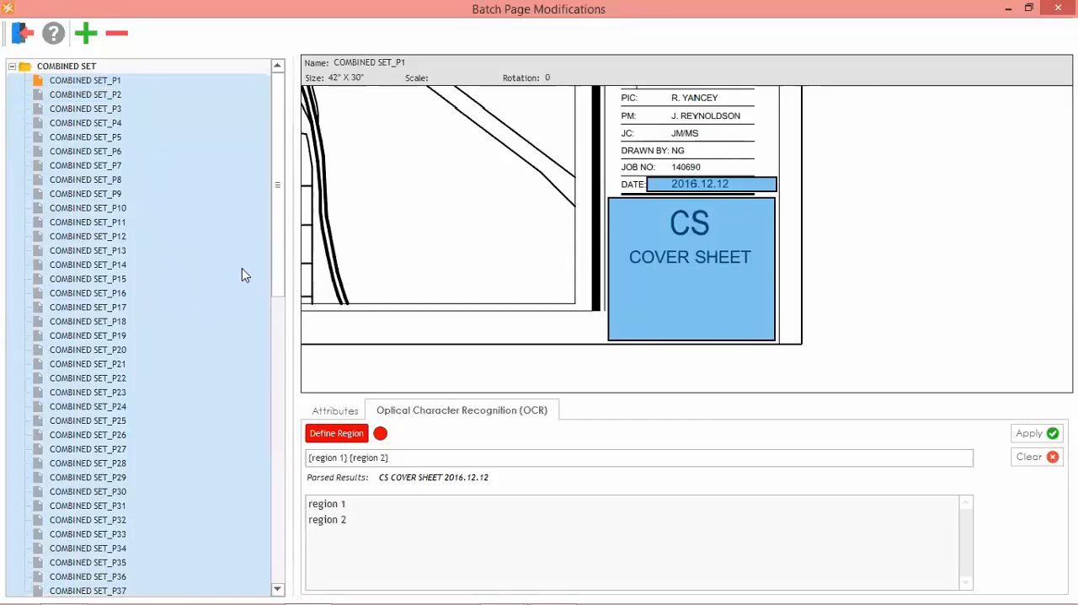
pyautogui.click(1032, 433)
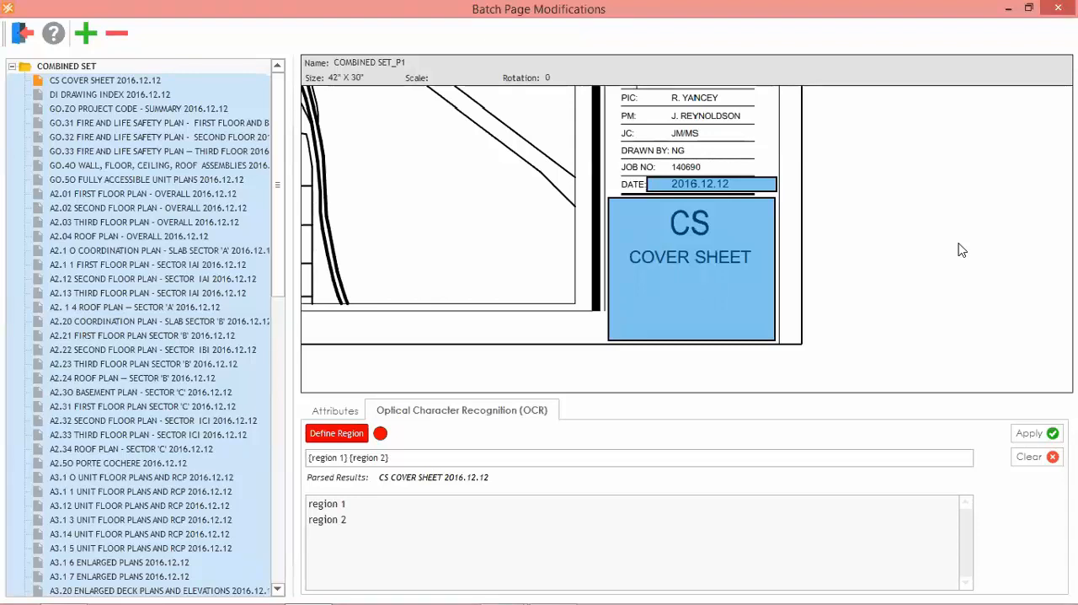
# On the A3.11 unit floor plans page, move region 1 up over the PIC, PM and JC lines and apply the OCR name.
pyautogui.click(148, 493)
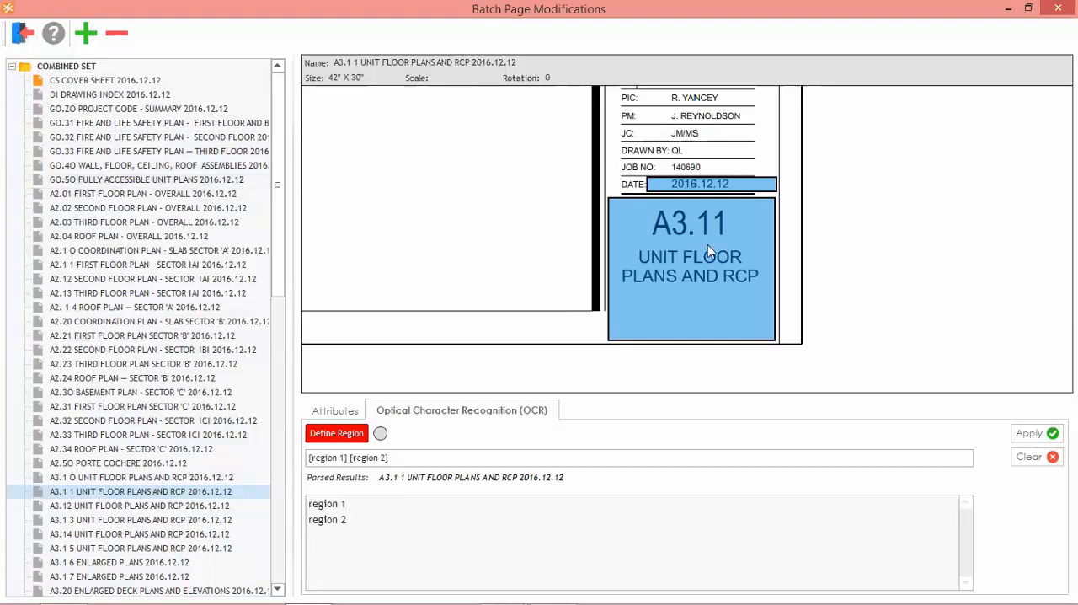
pyautogui.moveTo(712, 317); pyautogui.dragTo(674, 160)
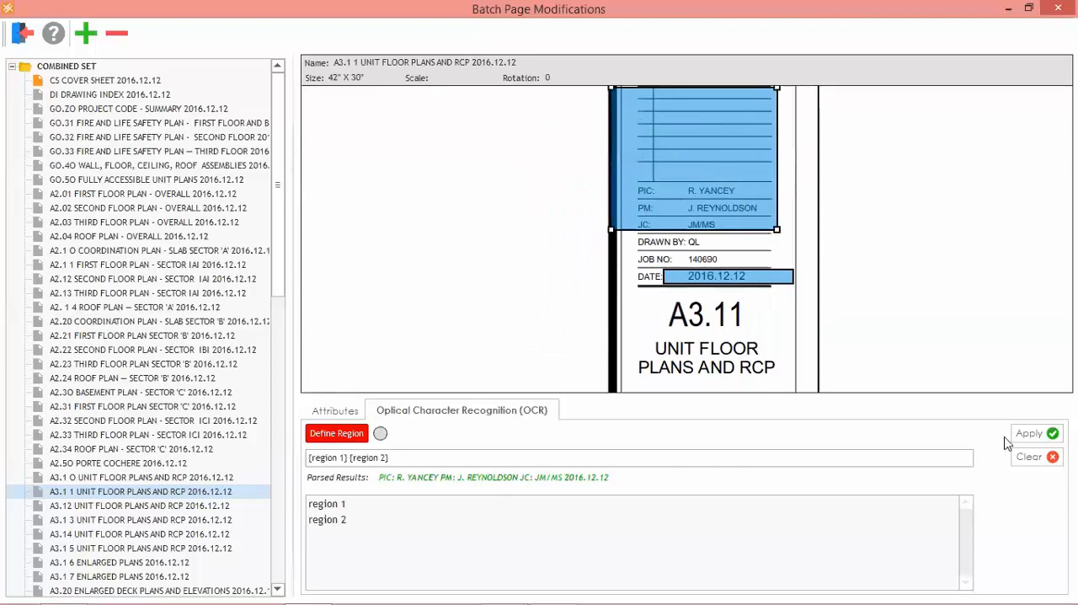
pyautogui.click(1029, 433)
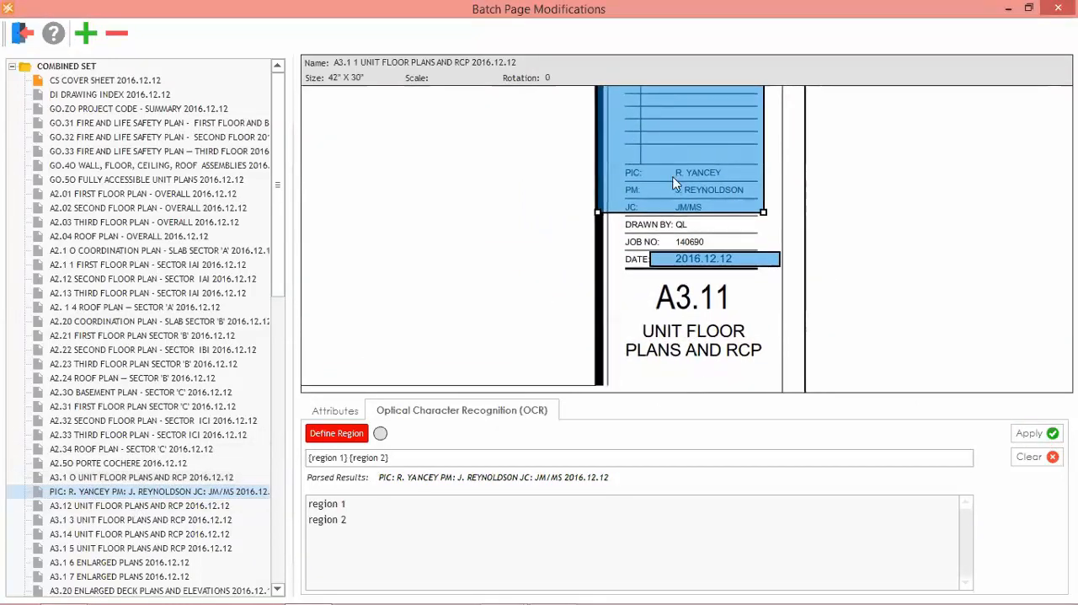
# Move region 1 back over the A3.11 sheet number and title, reapply the OCR name, and leave the batch page modifications.
pyautogui.moveTo(676, 137); pyautogui.dragTo(702, 318)
pyautogui.moveTo(964, 272); pyautogui.dragTo(843, 191)
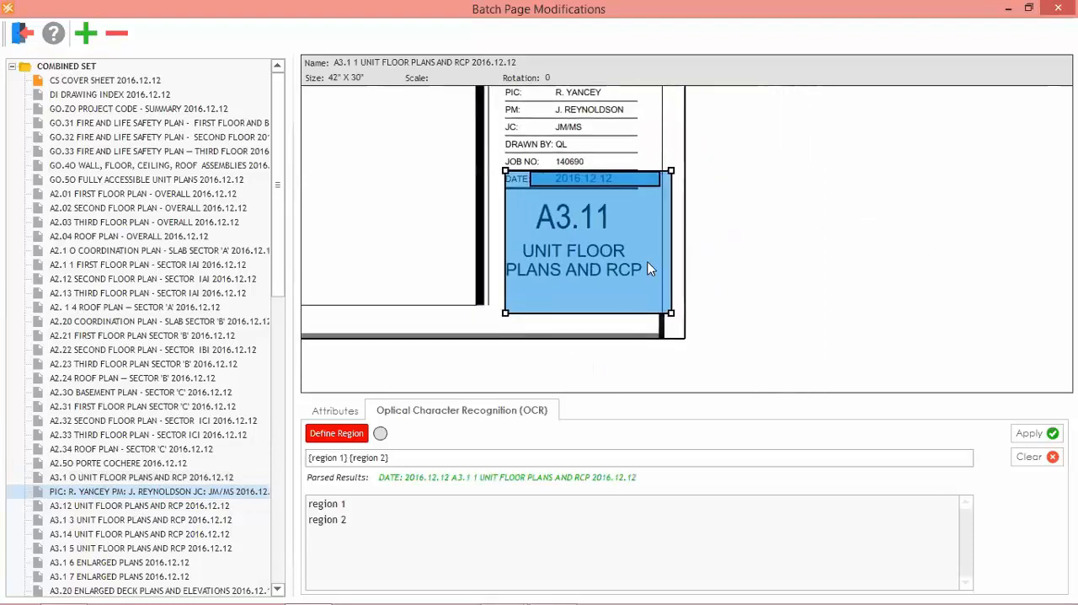
pyautogui.moveTo(629, 260); pyautogui.dragTo(606, 242)
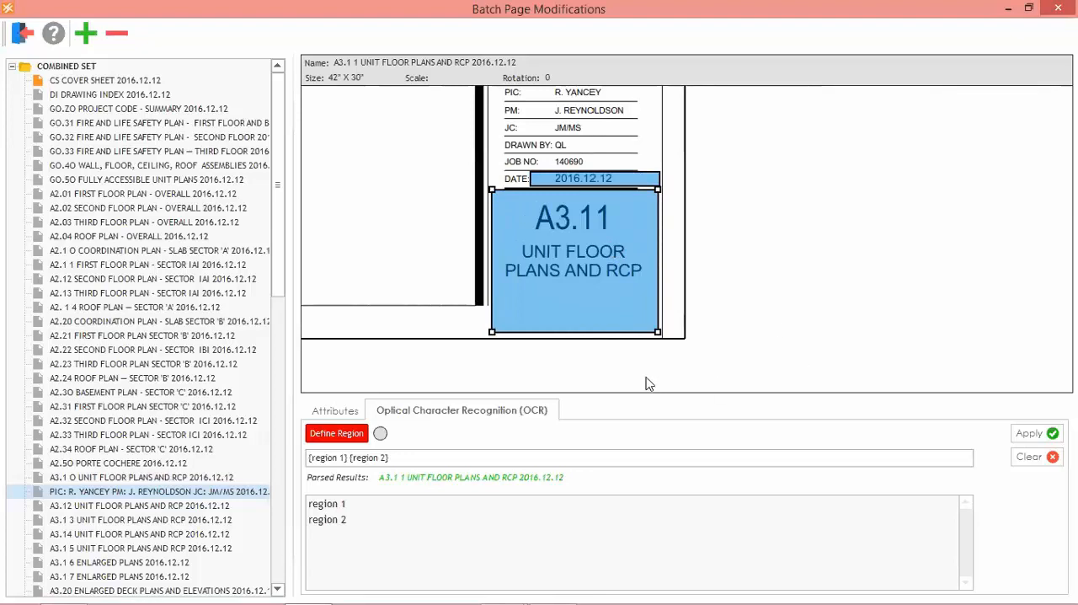
pyautogui.click(1024, 435)
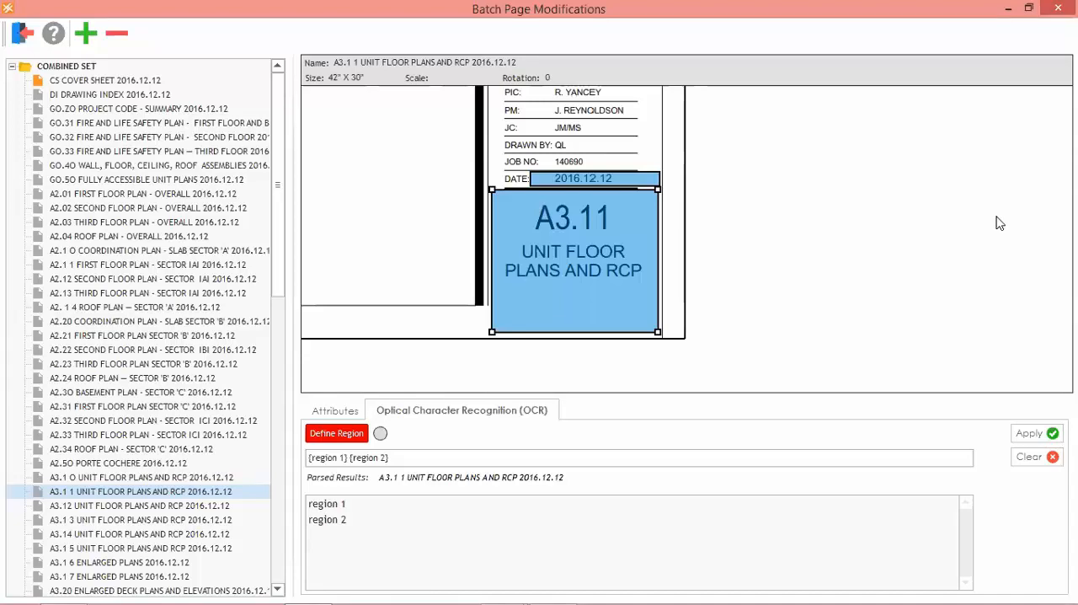
pyautogui.click(21, 34)
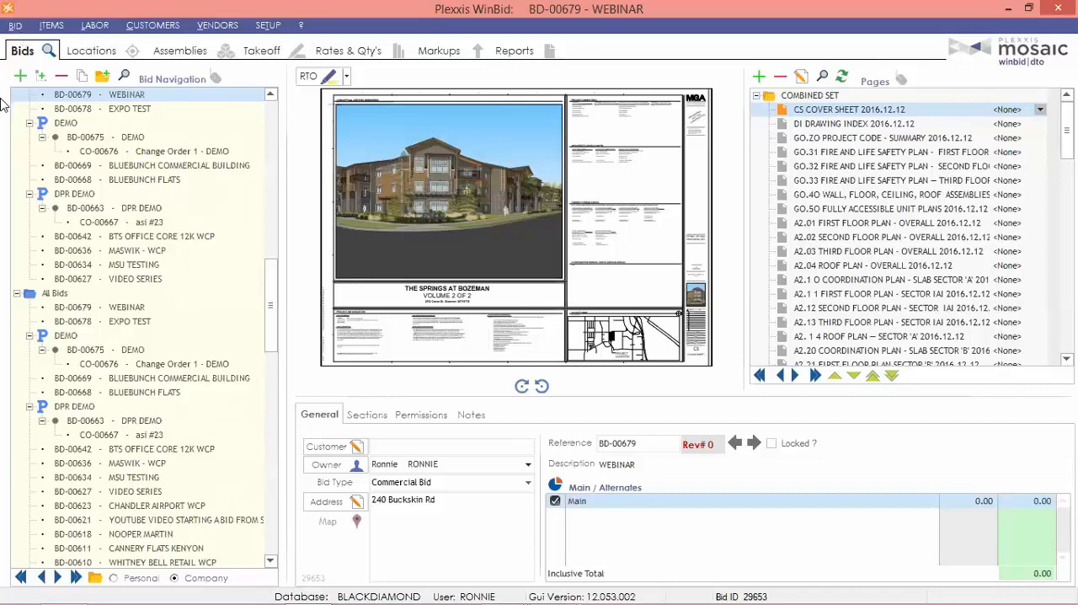
# Examine the page options and default location choices for the GO.31 Fire and Life Safety Plan page.
pyautogui.click(897, 157)
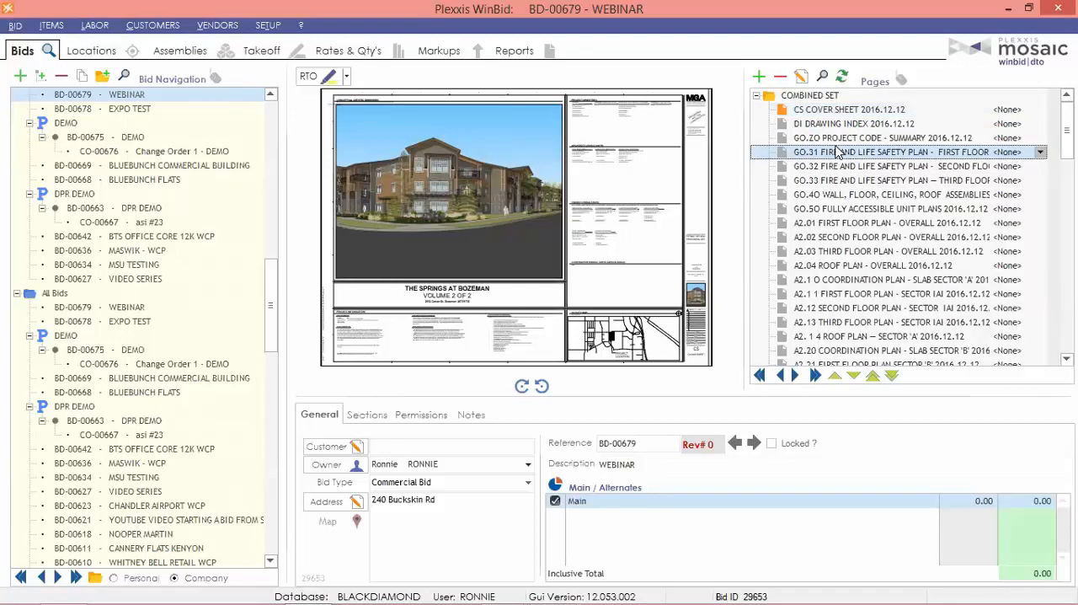
pyautogui.rightClick(843, 157)
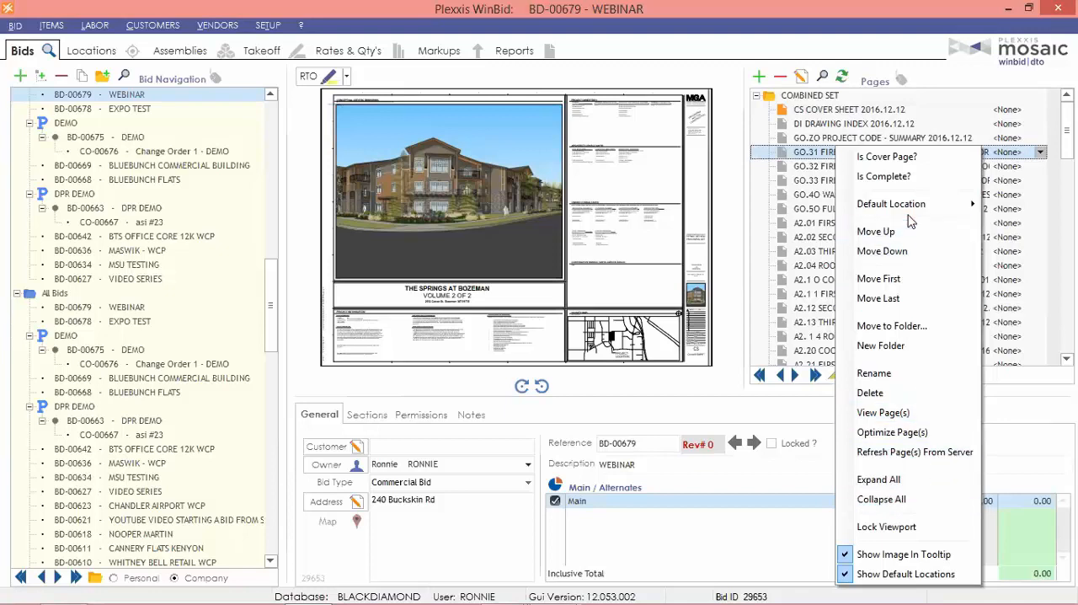
pyautogui.moveTo(912, 211)
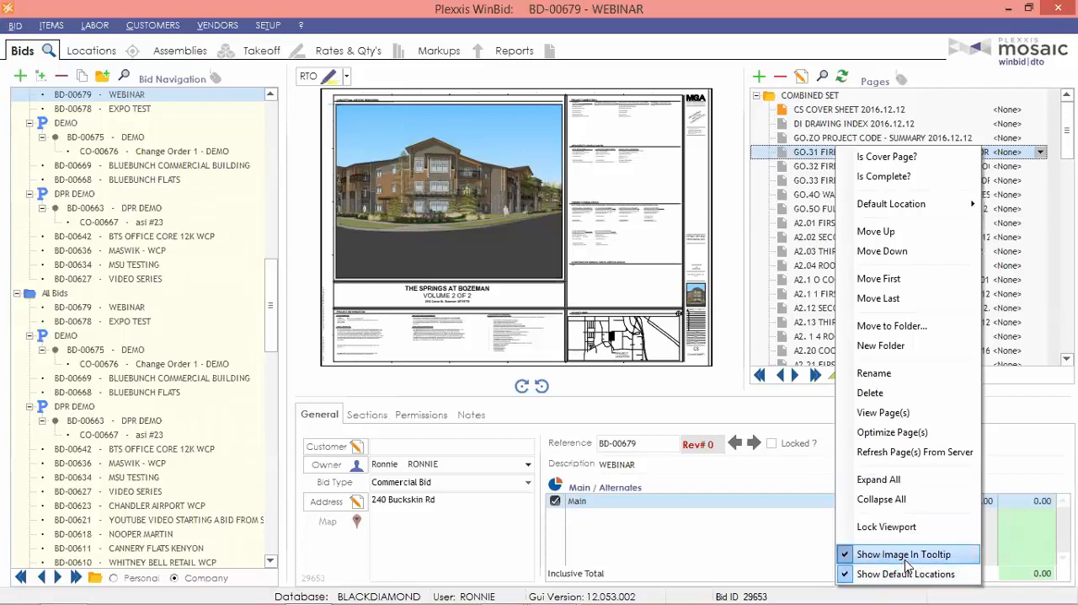
pyautogui.click(818, 303)
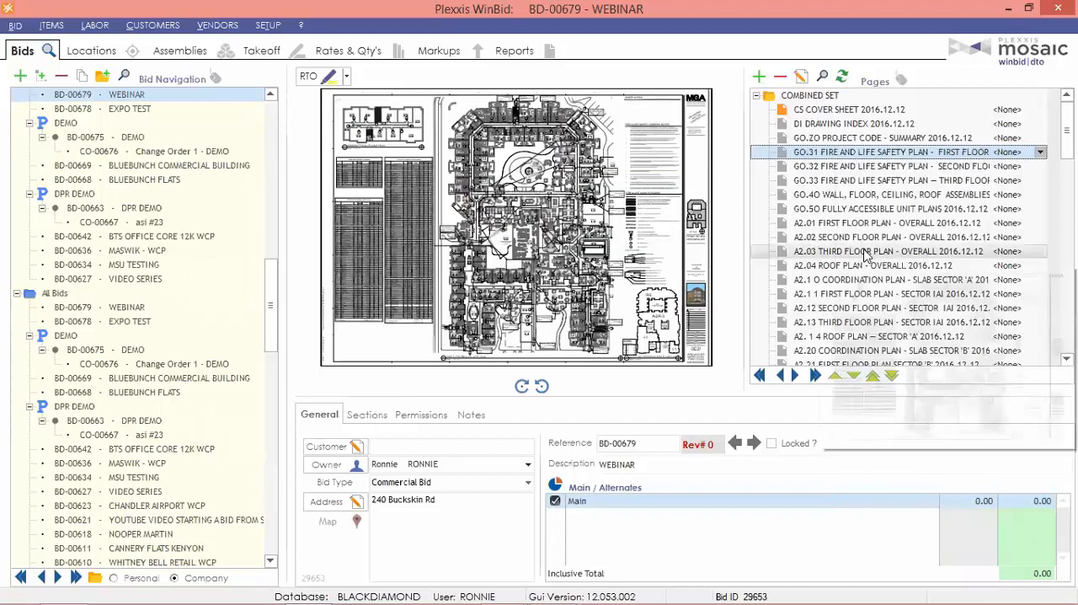
pyautogui.moveTo(865, 255)
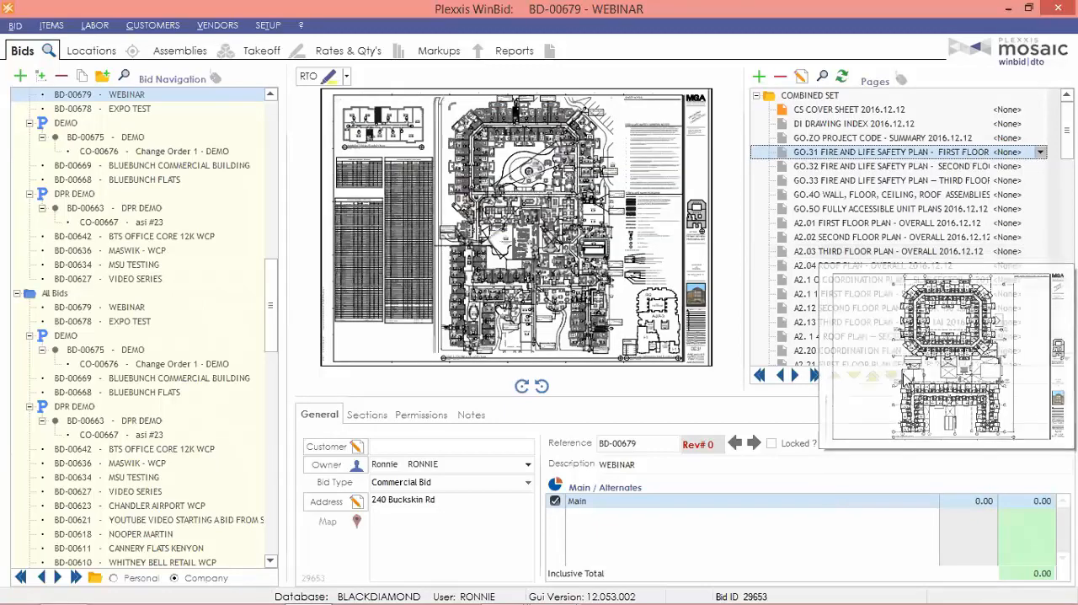
pyautogui.click(1043, 153)
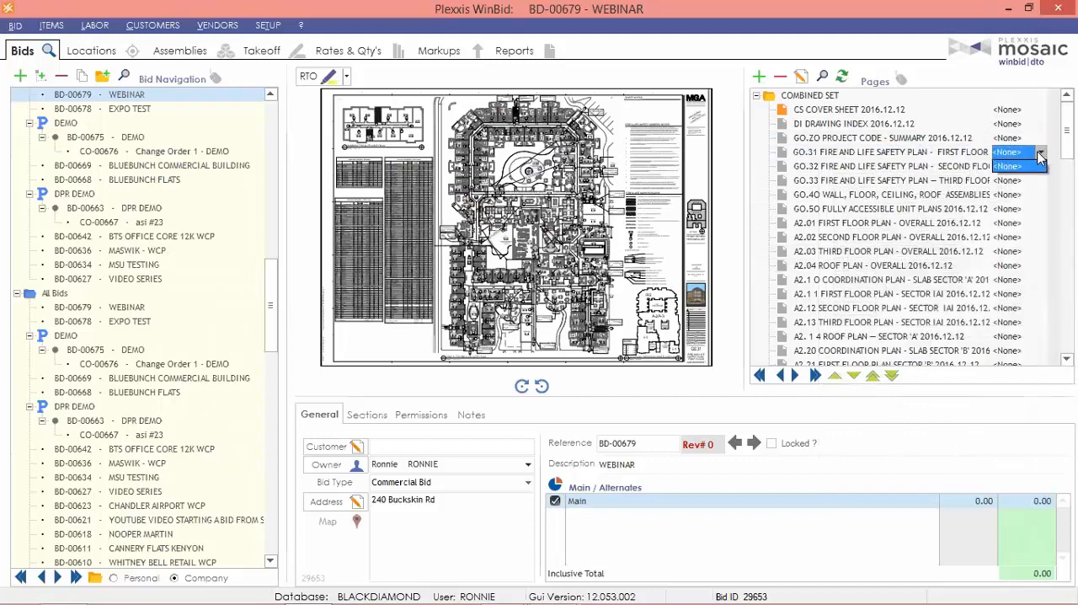
pyautogui.click(1043, 153)
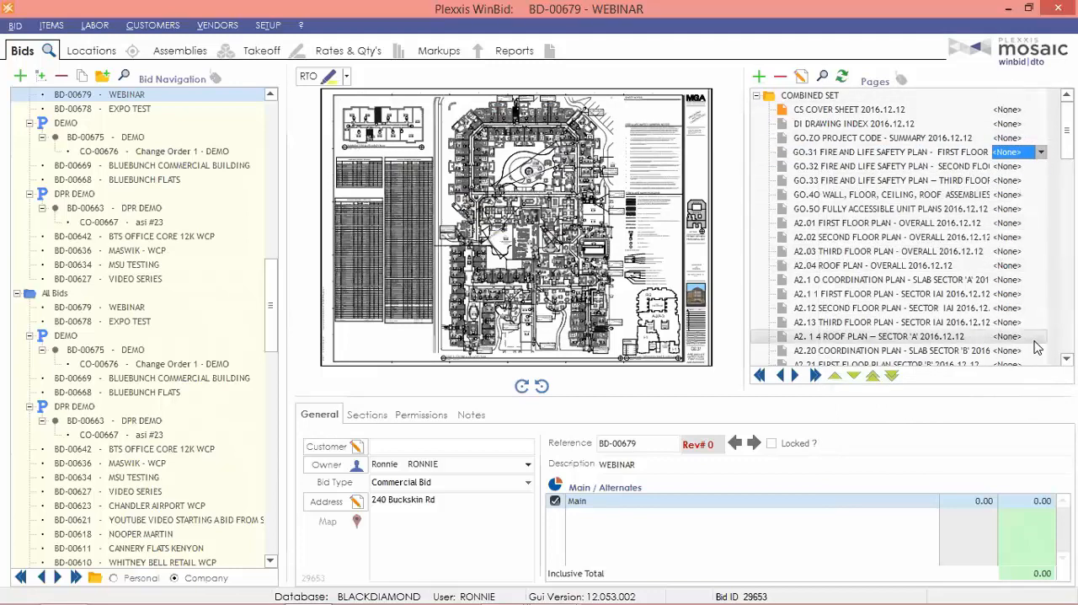
pyautogui.moveTo(1037, 343)
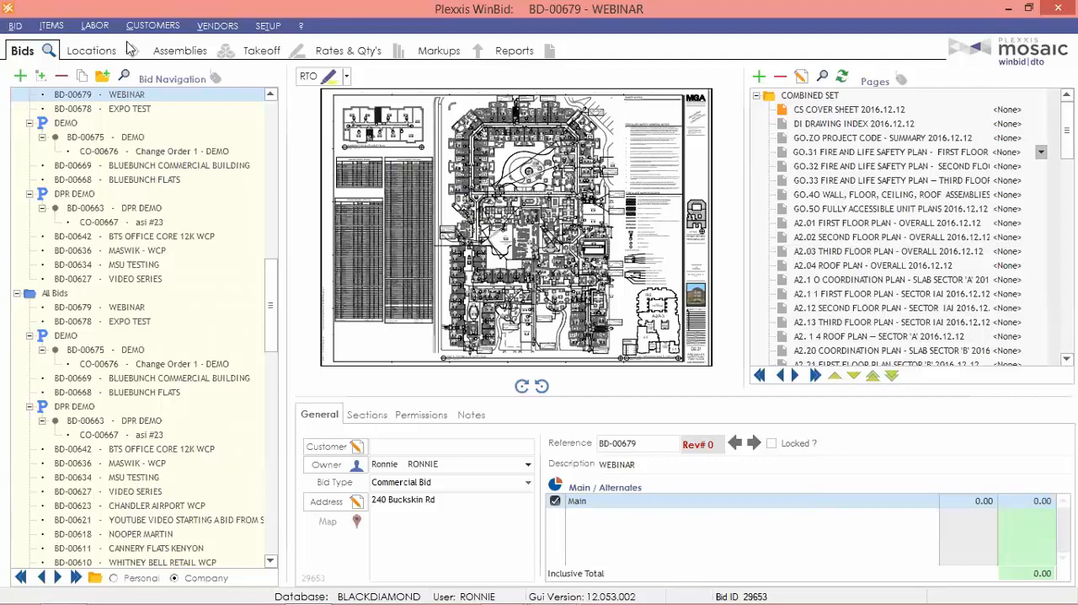
# In the bid's Locations, narrow the locations list and add a Location Wizard row described as Floor %L1.
pyautogui.click(89, 52)
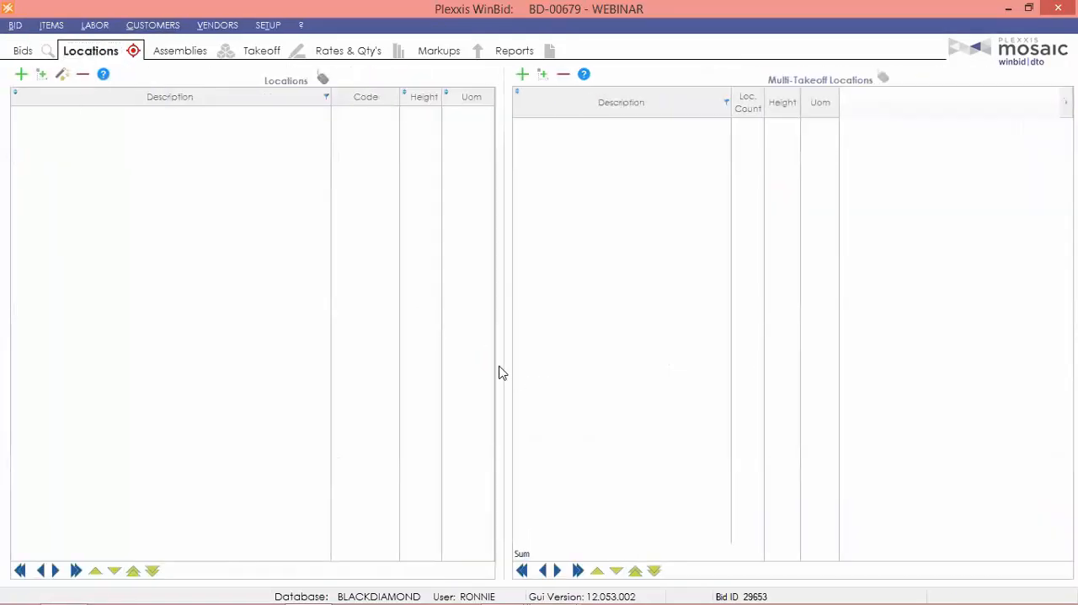
pyautogui.moveTo(502, 361); pyautogui.dragTo(466, 366)
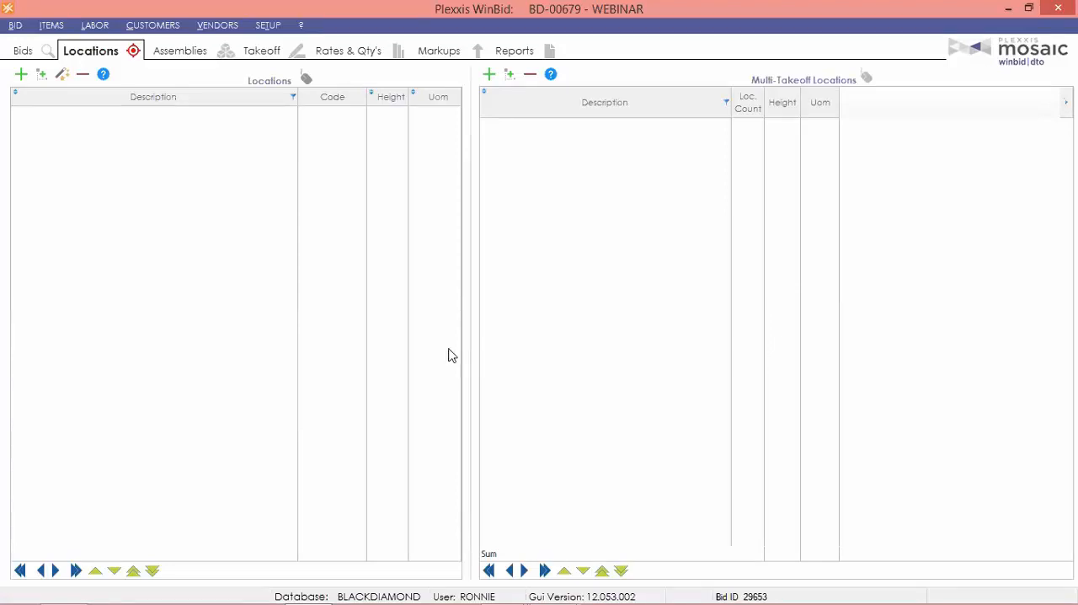
pyautogui.click(62, 75)
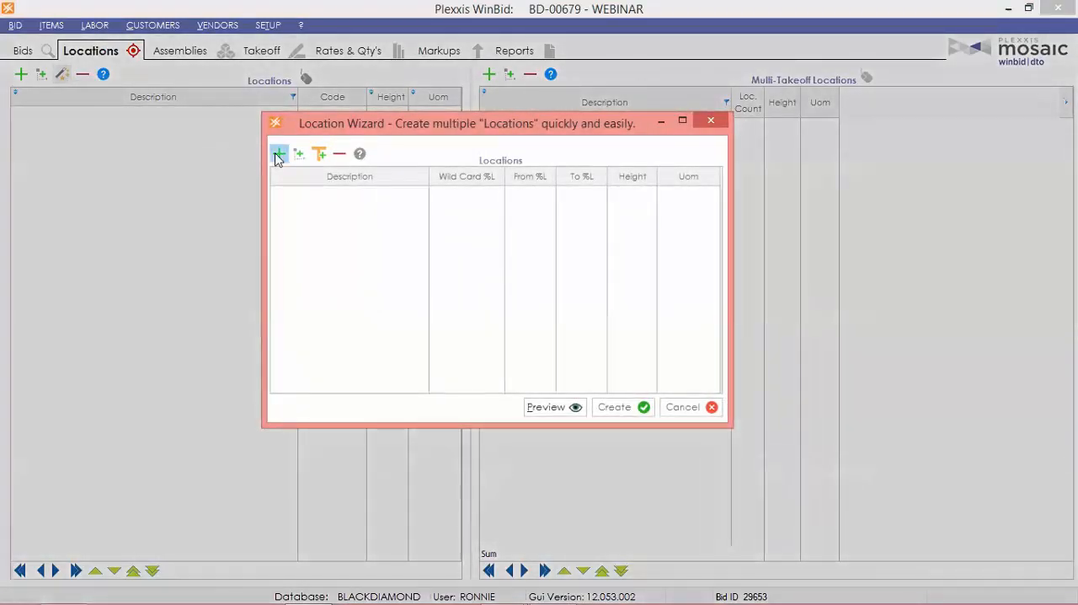
pyautogui.click(279, 153)
pyautogui.click(313, 196)
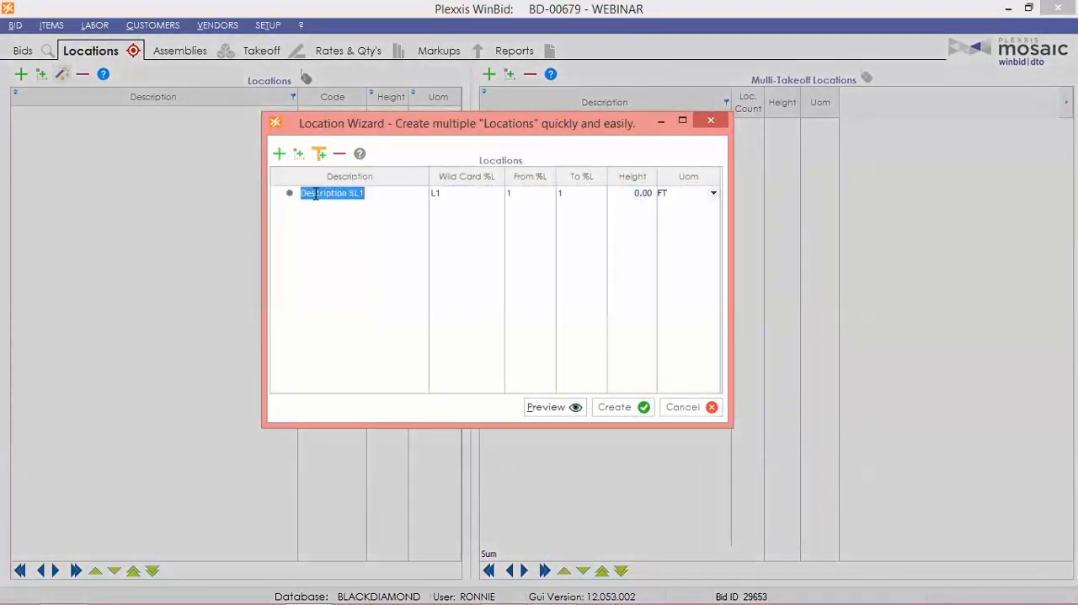
pyautogui.moveTo(347, 193); pyautogui.dragTo(218, 195)
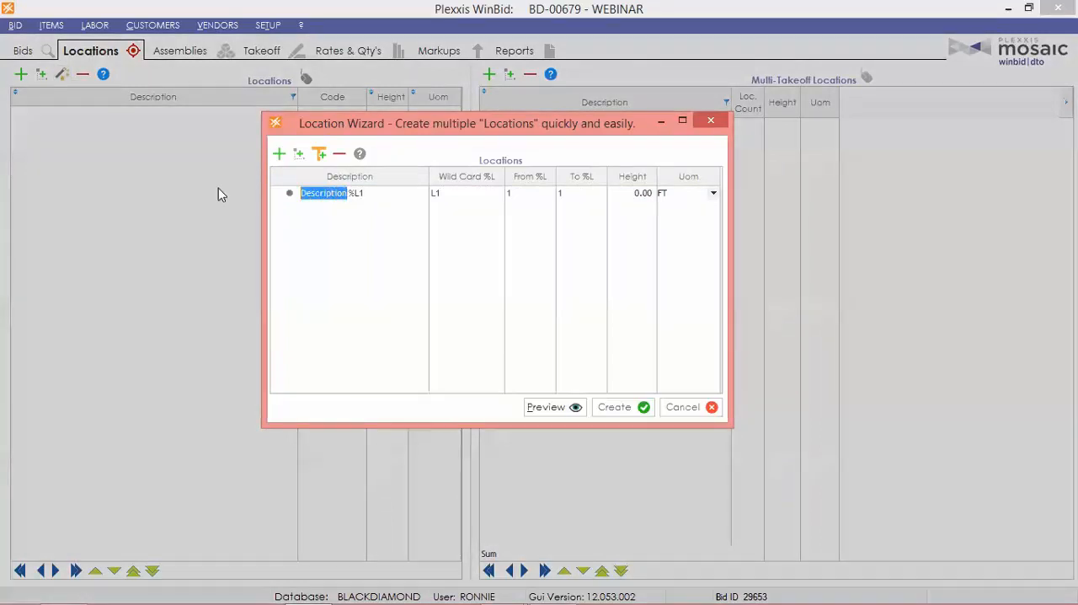
pyautogui.write('Floor')
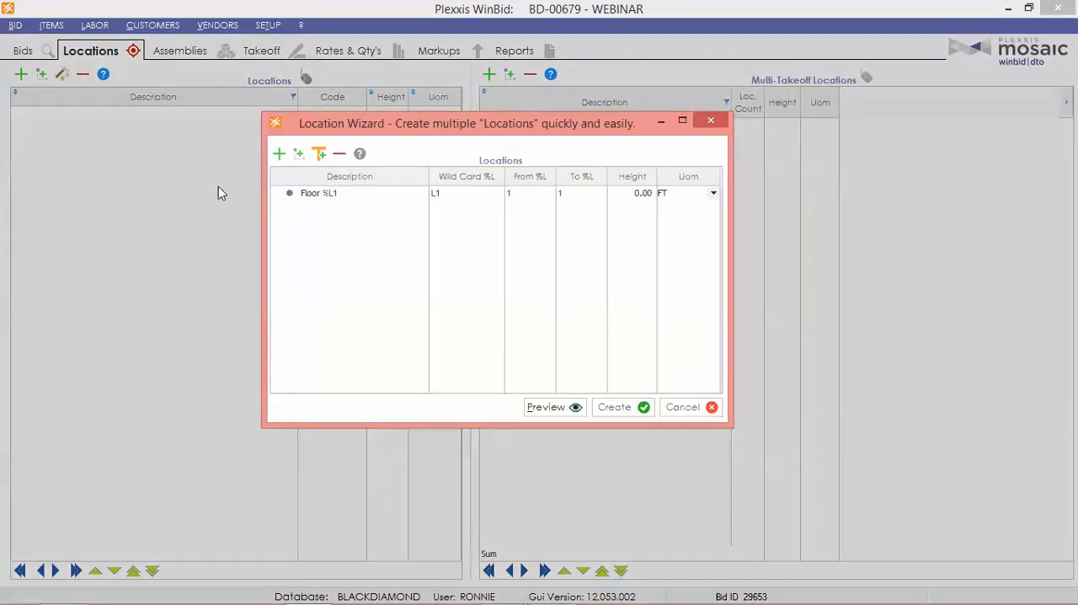
# Set the wizard row's range end to 20 and height to 12 ft, and create the floor locations.
pyautogui.click(570, 193)
pyautogui.write('20')
pyautogui.click(640, 194)
pyautogui.write('12')
pyautogui.click(617, 406)
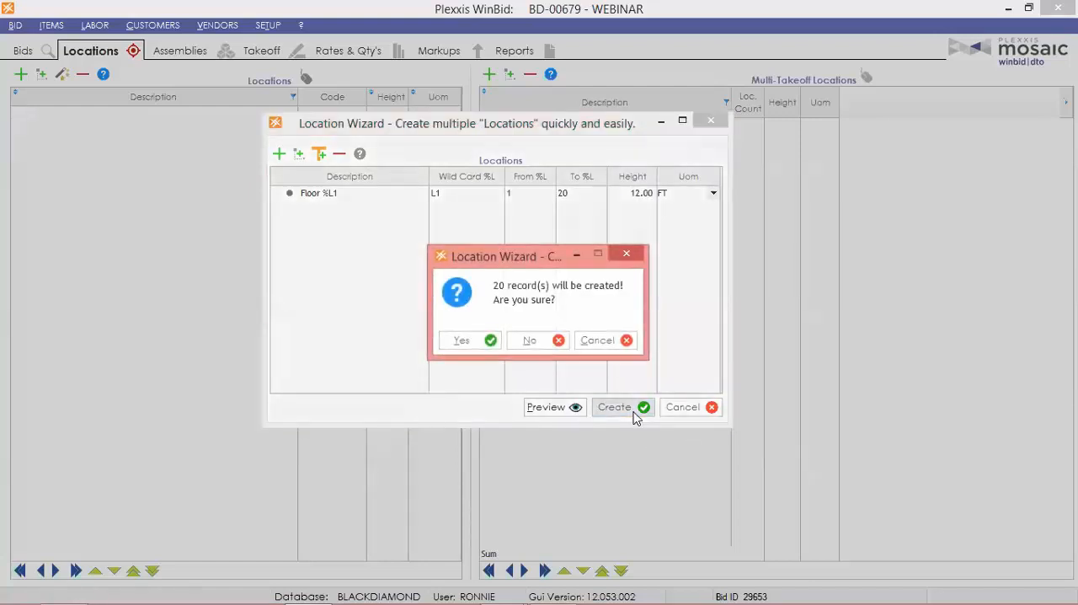
pyautogui.click(462, 341)
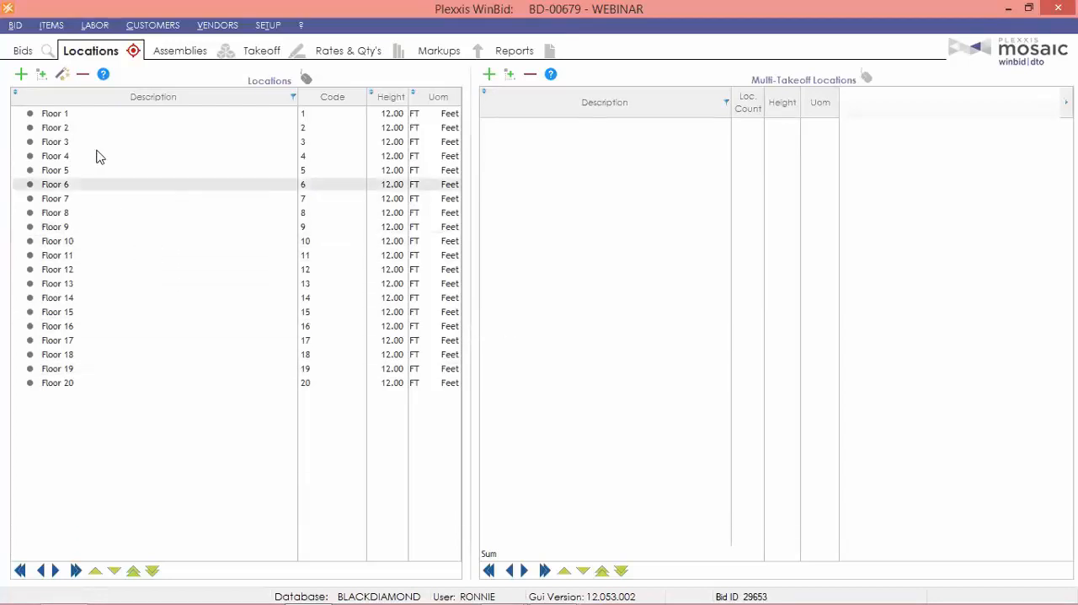
# Add a sub-location named Atrium under Floor 1 with a height of 24 ft.
pyautogui.click(76, 116)
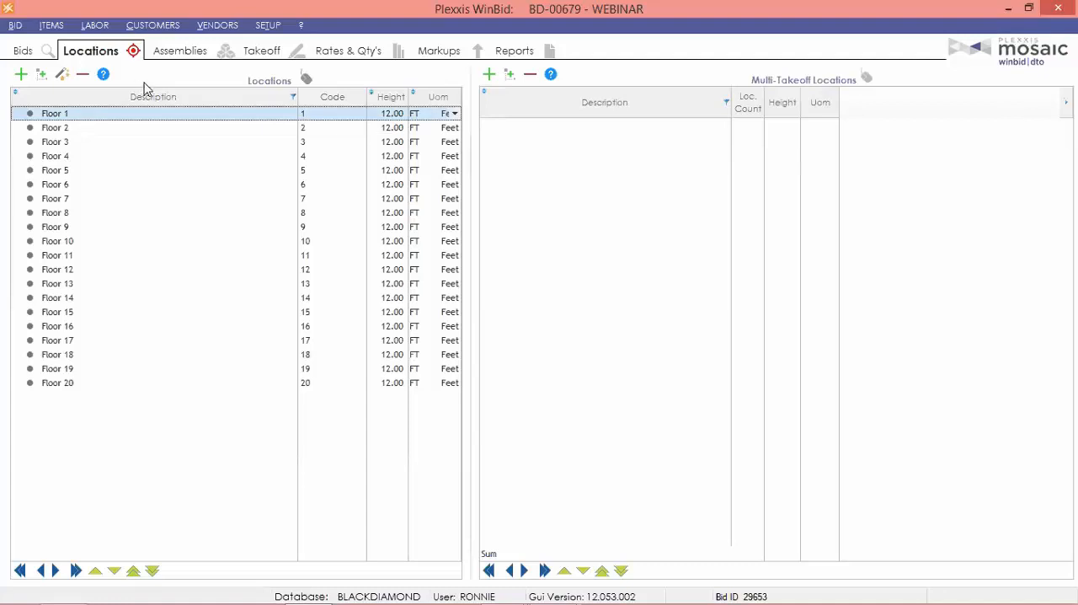
pyautogui.click(41, 74)
pyautogui.write('At')
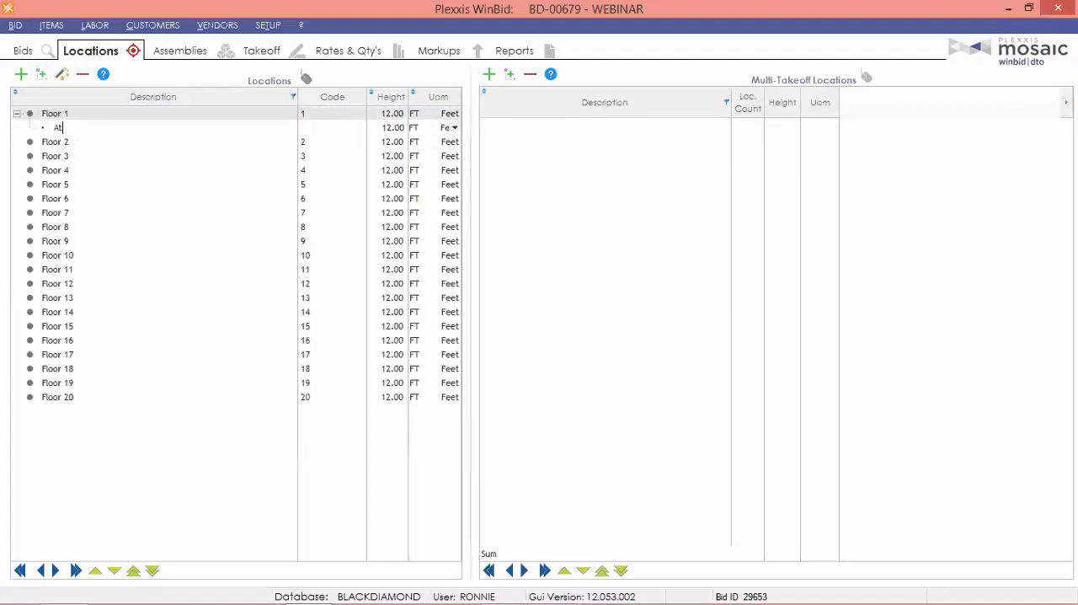
pyautogui.write('rium')
pyautogui.press('Tab')
pyautogui.press('Tab')
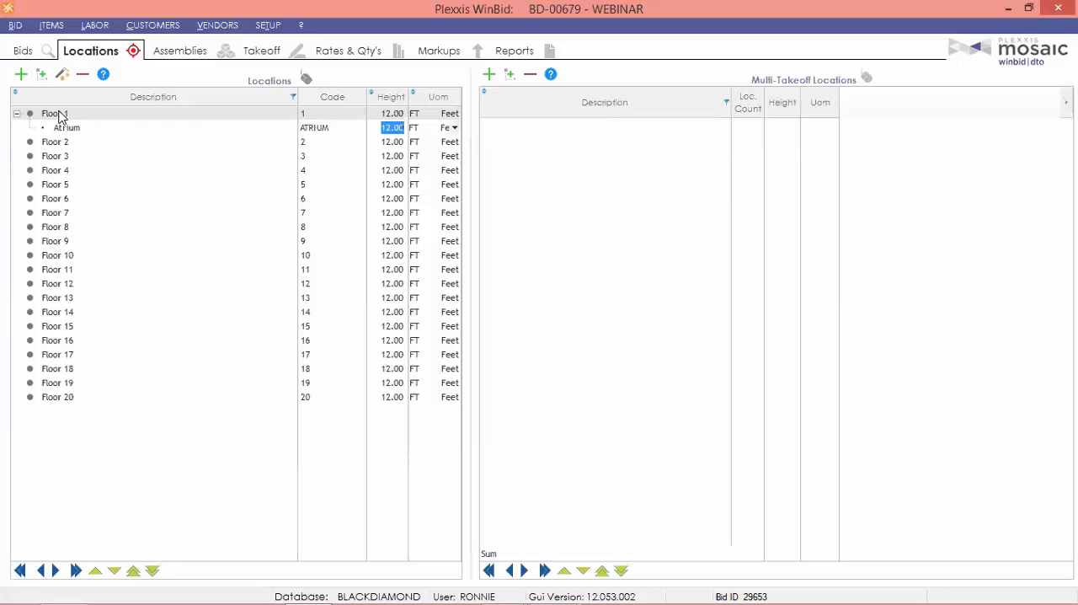
pyautogui.write('24')
pyautogui.press('Tab')
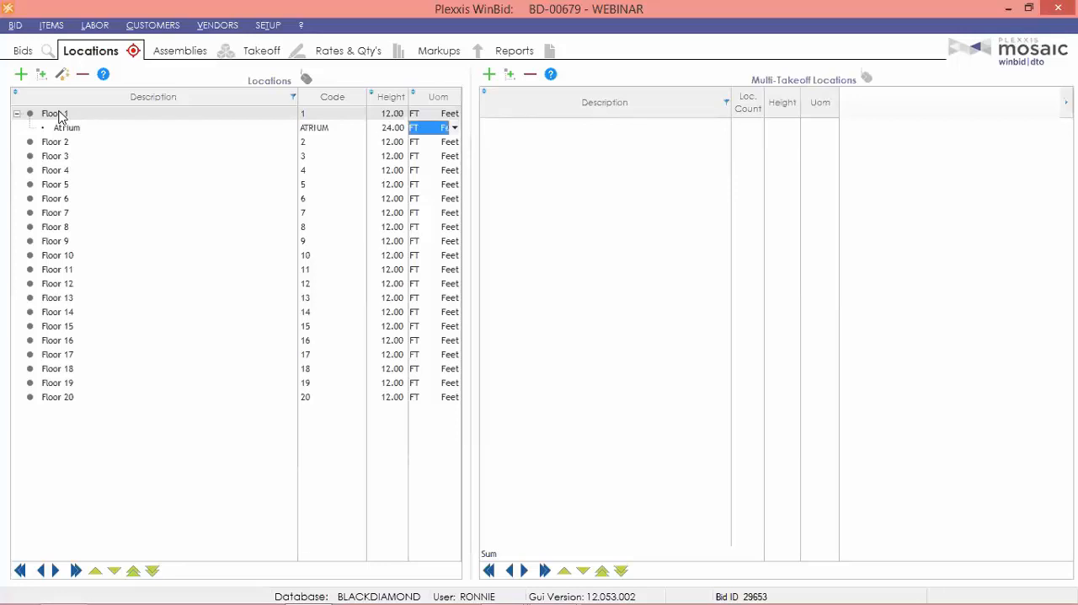
# Add a new top-level location named Exterior elevation east at the end of the locations list.
pyautogui.click(69, 221)
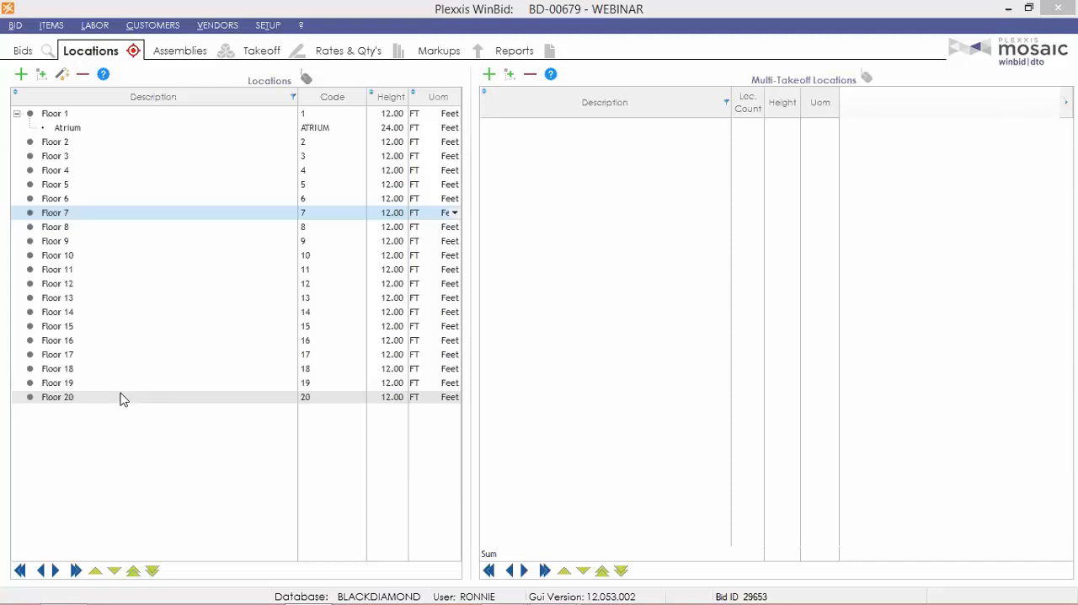
pyautogui.click(21, 74)
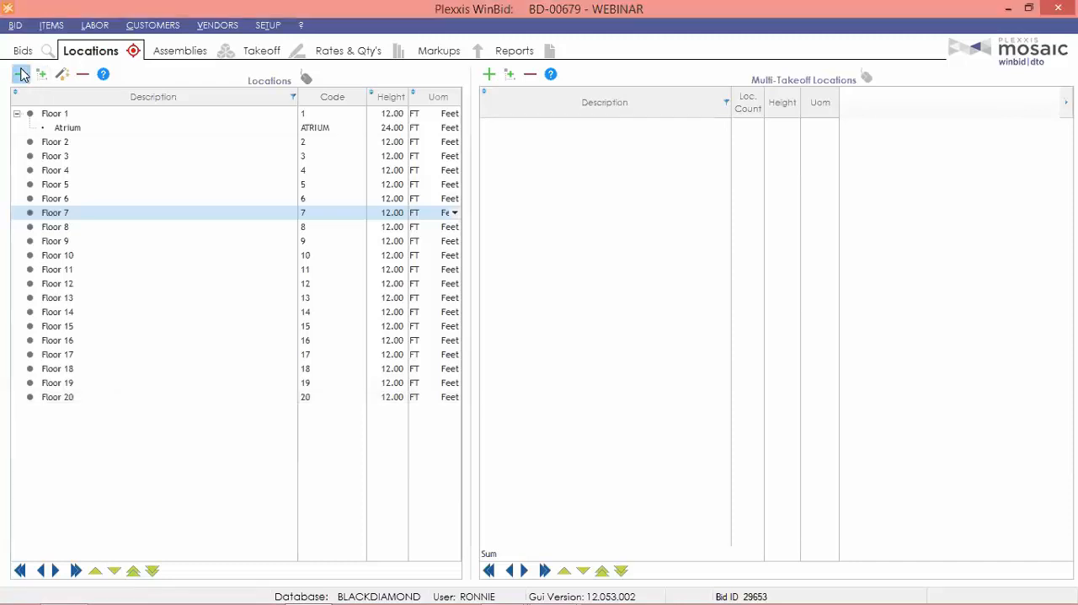
pyautogui.write('Exte')
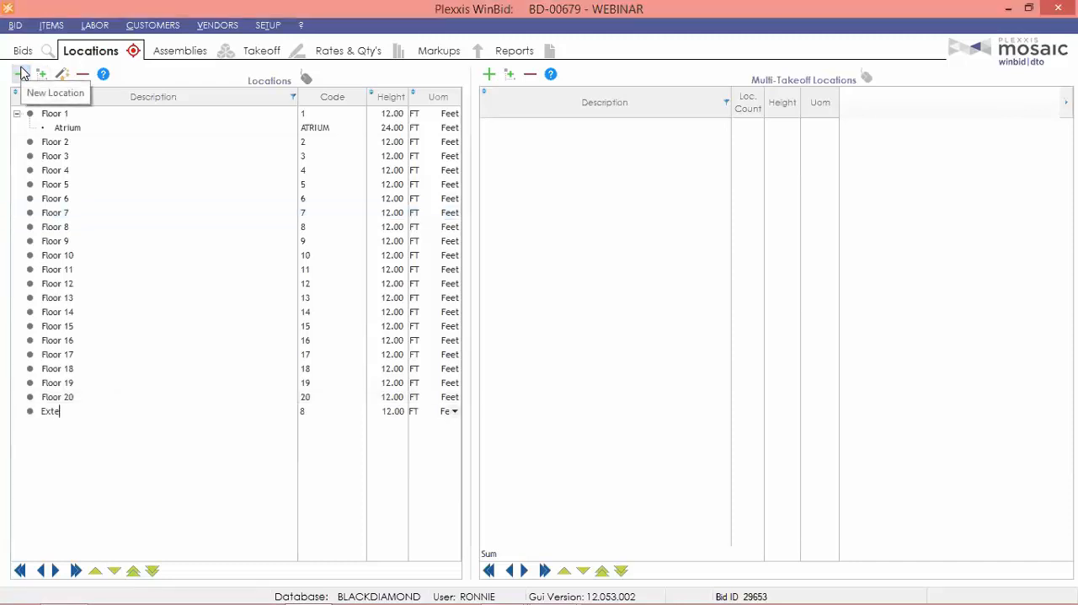
pyautogui.write('rior elevation east')
# Set the Exterior elevation east location's code to EXT-EAST and its height to 35 ft.
pyautogui.press('Tab')
pyautogui.write('E-E')
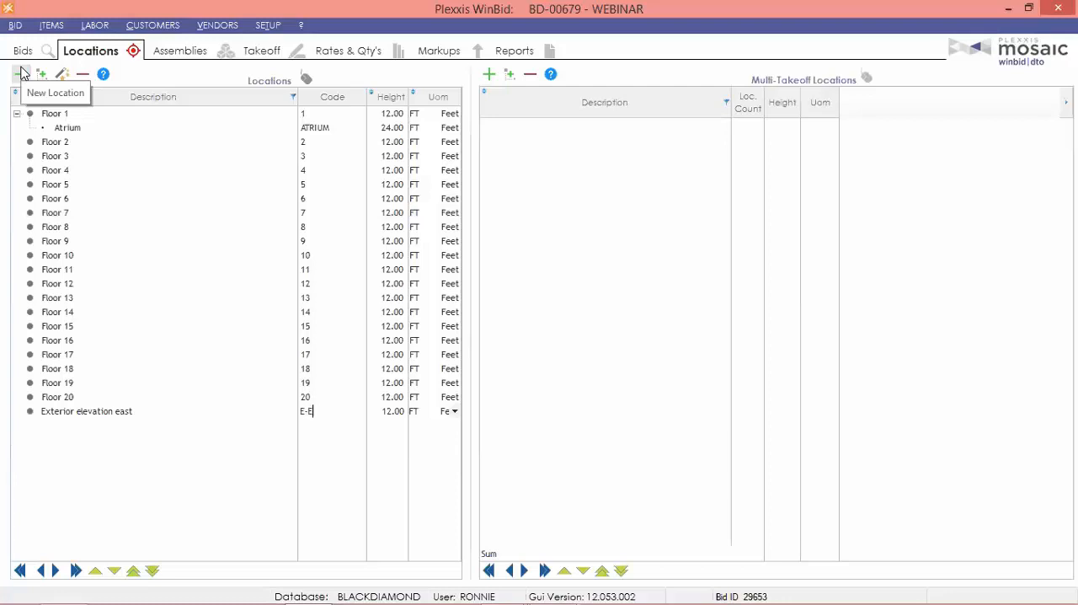
pyautogui.press('BackSpace')
pyautogui.press('BackSpace')
pyautogui.write('XT-')
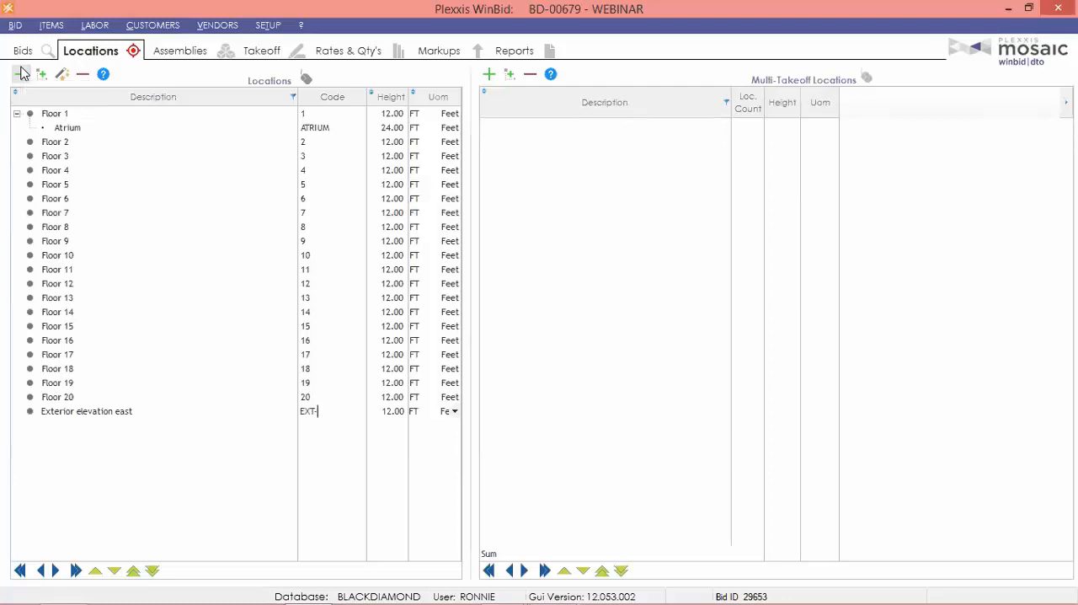
pyautogui.write('EAST')
pyautogui.press('Tab')
pyautogui.write('35')
pyautogui.press('Tab')
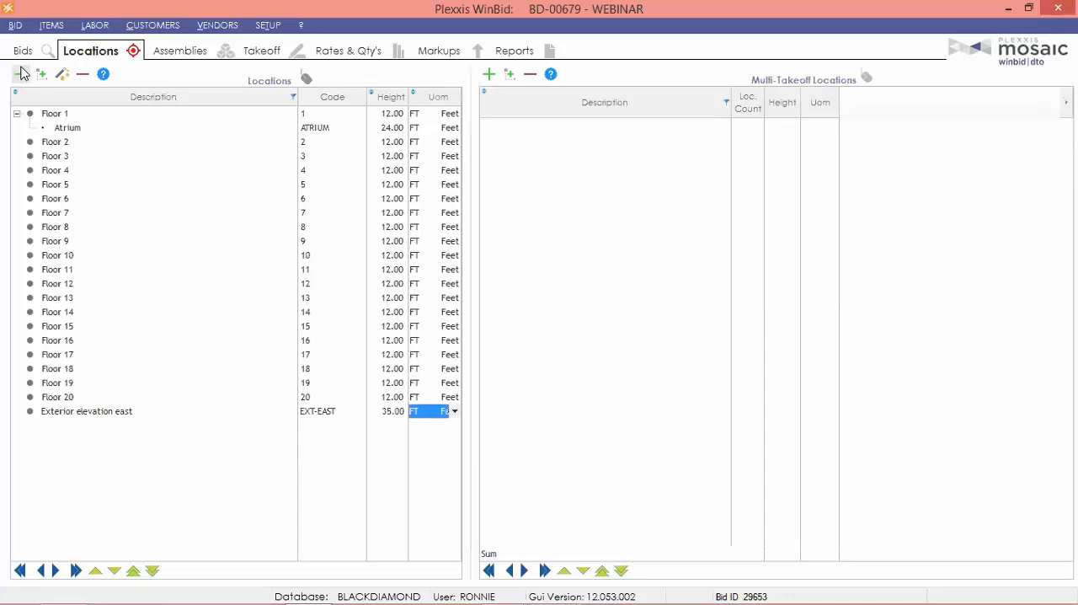
# Create a multi-takeoff location named Typical floor 6-16.
pyautogui.click(160, 341)
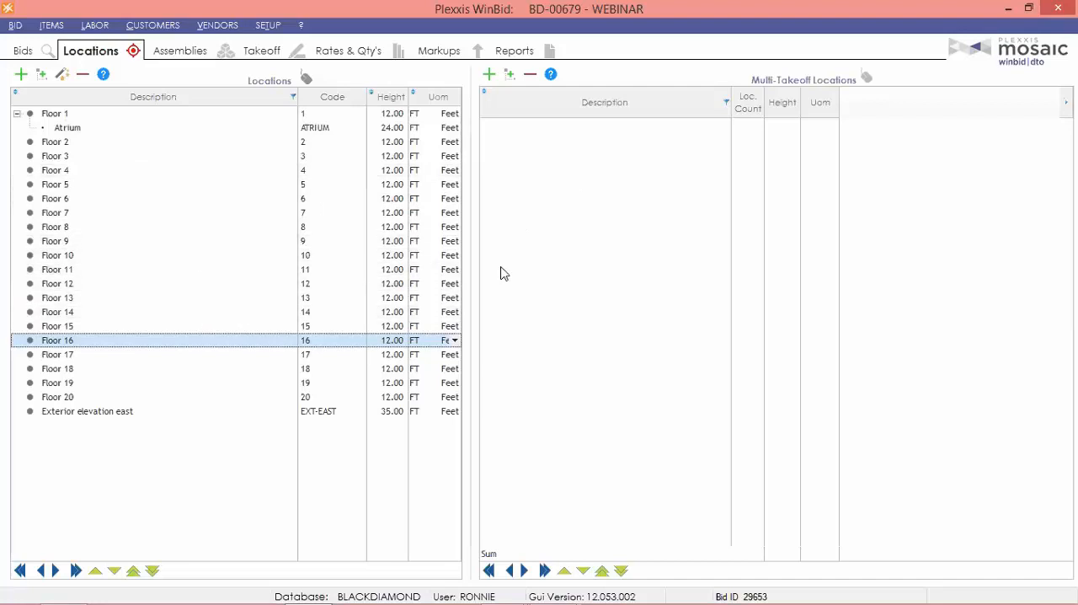
pyautogui.click(107, 203)
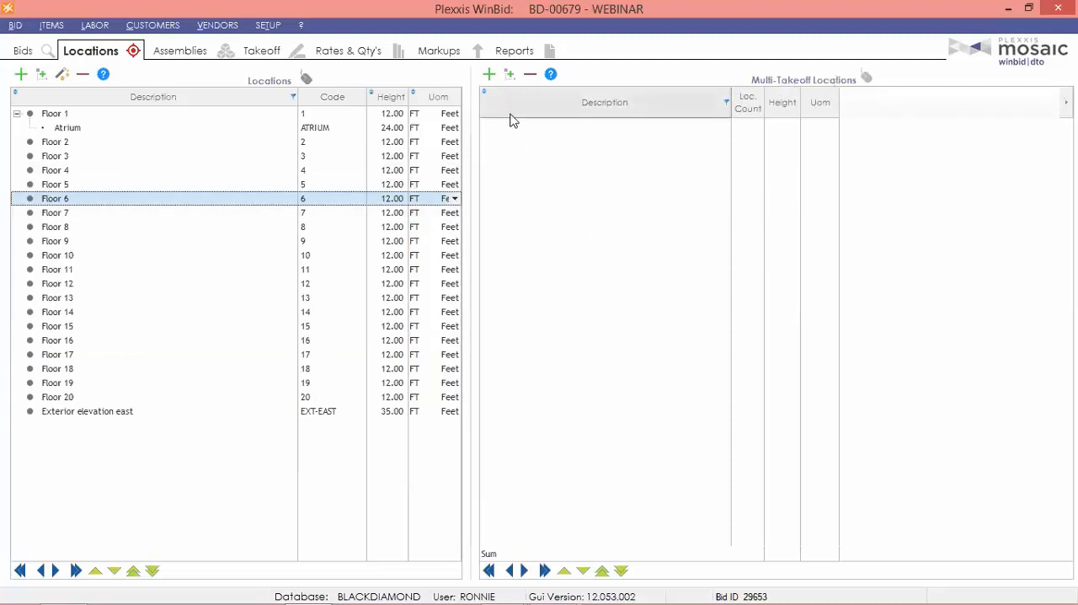
pyautogui.click(489, 76)
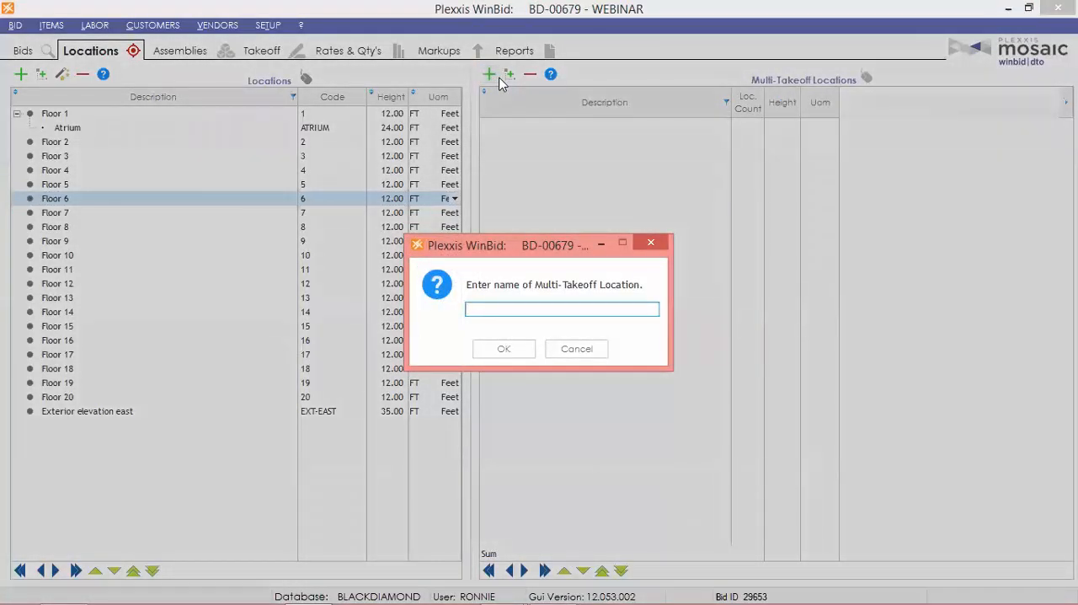
pyautogui.write('Typical floor 6-16')
pyautogui.click(511, 348)
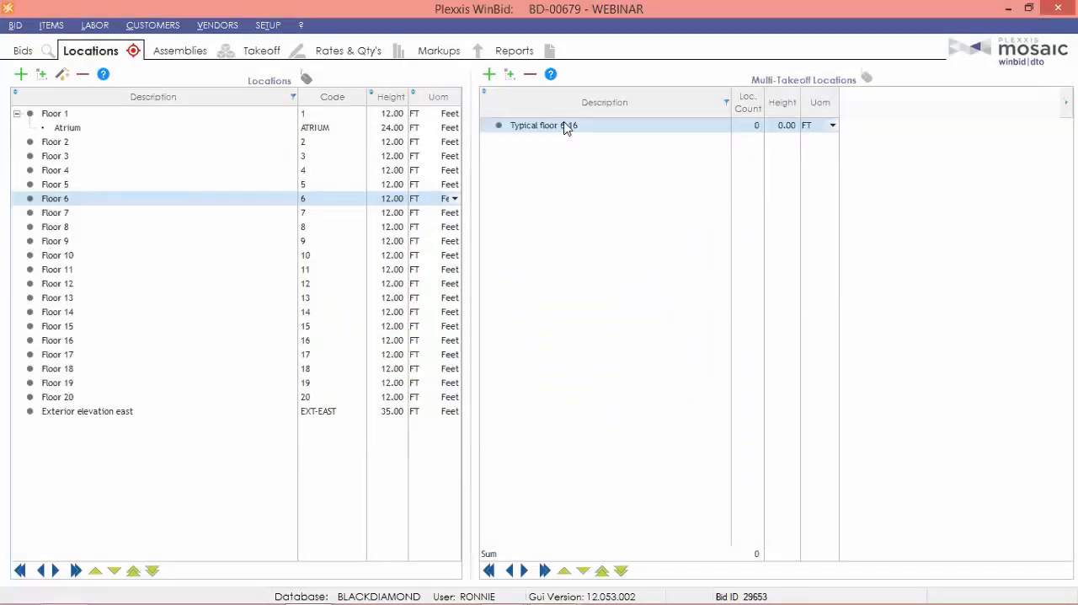
# Add Floor 6 through Floor 16 as the member locations of the Typical floor 6-16 multi-takeoff location.
pyautogui.click(509, 75)
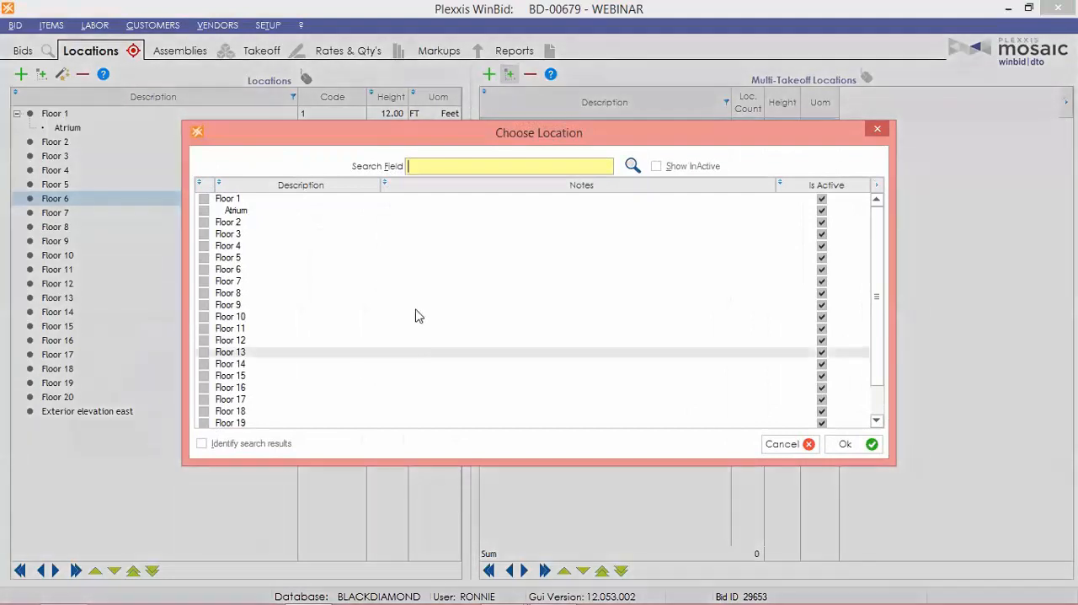
pyautogui.click(203, 270)
pyautogui.scroll(-1, 203, 271)
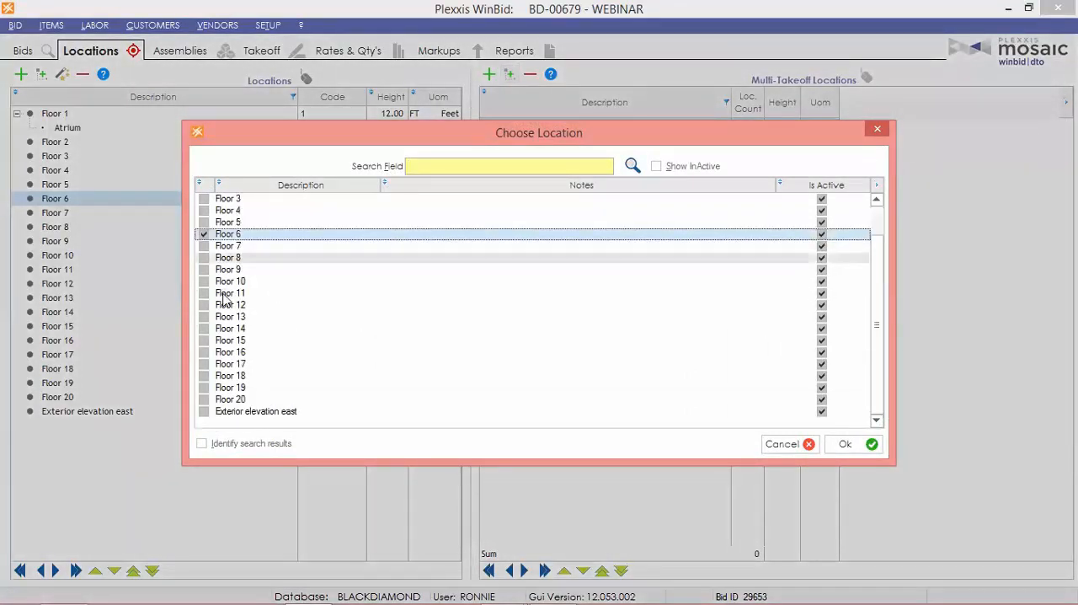
pyautogui.keyDown('shift'); pyautogui.click(202, 354); pyautogui.keyUp('shift')
pyautogui.click(203, 352)
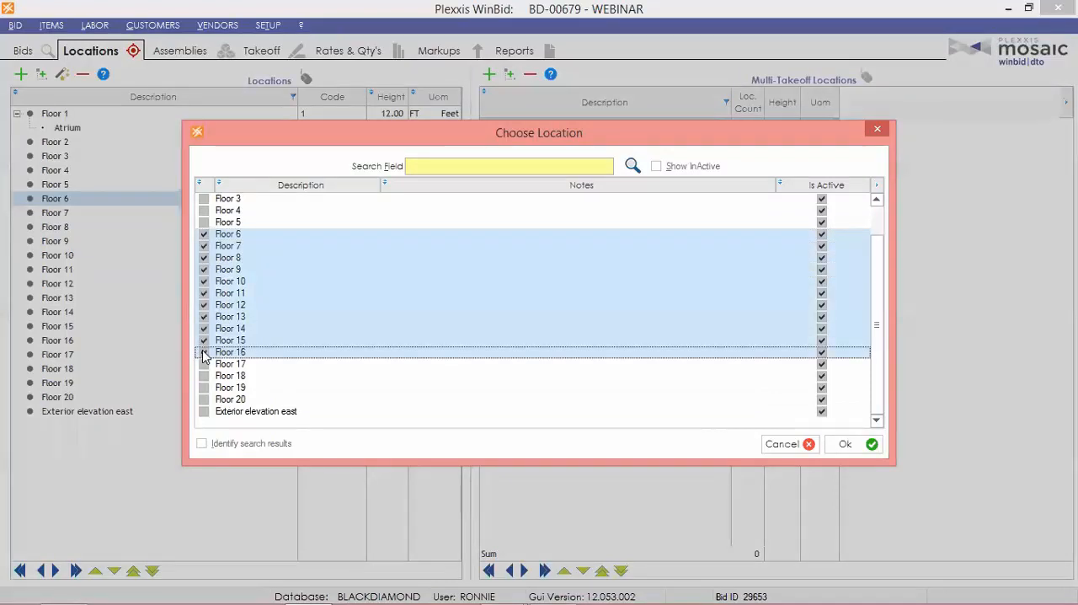
pyautogui.click(850, 446)
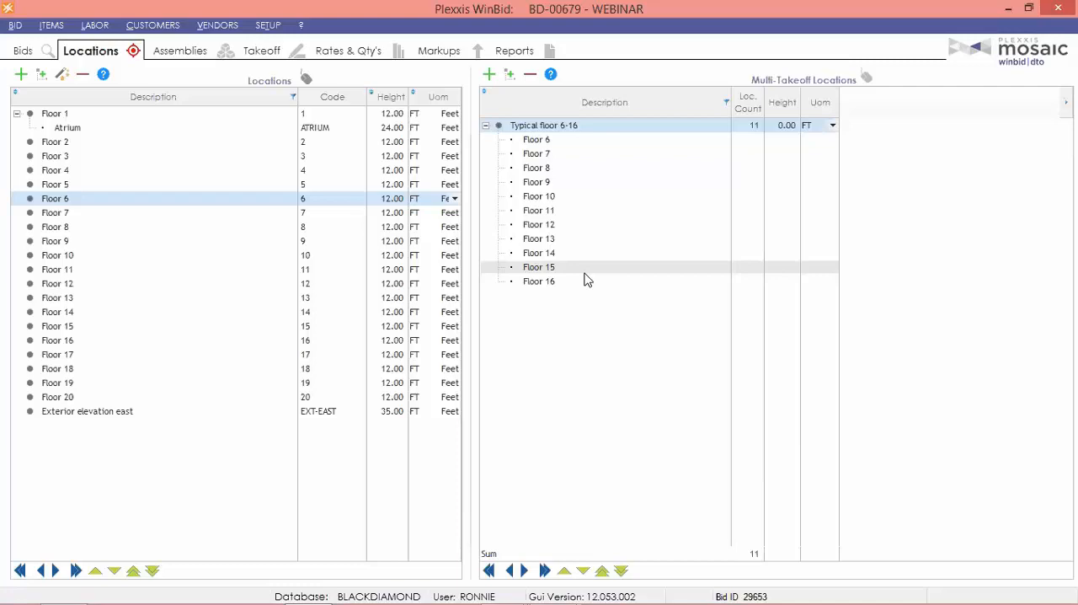
# In the bid's pages, refresh the list and assign Floor 1 as the default location of the A2.1 1 First Floor Plan sector page.
pyautogui.click(22, 51)
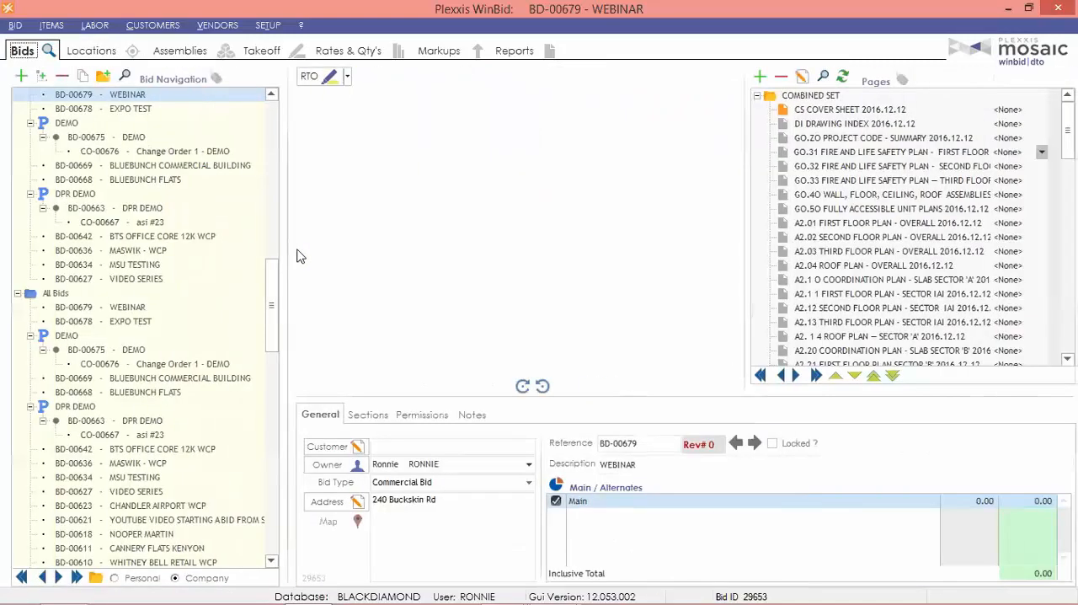
pyautogui.moveTo(918, 271)
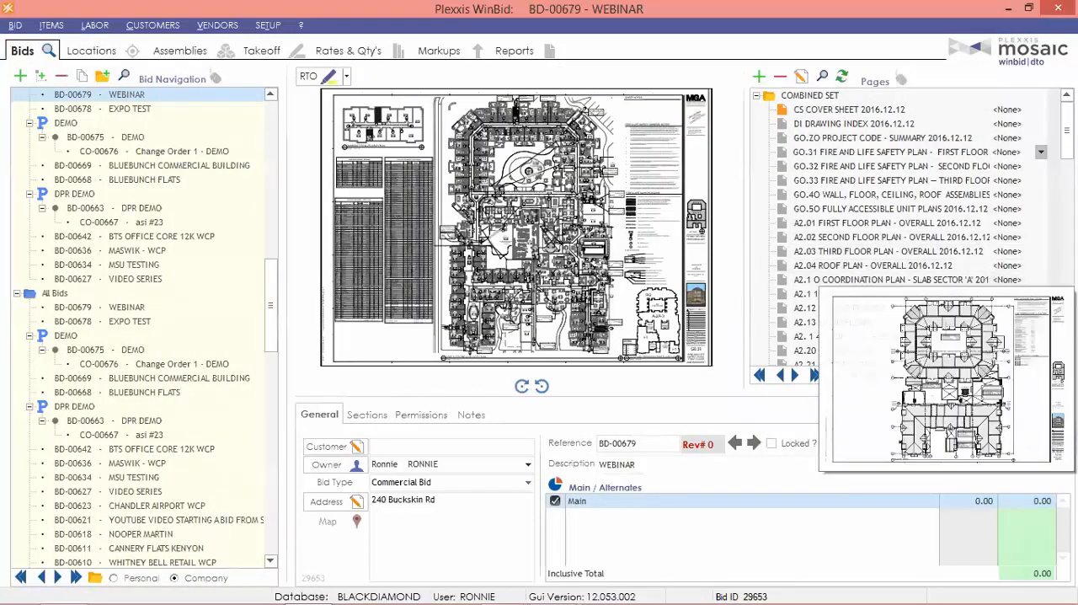
pyautogui.click(1016, 298)
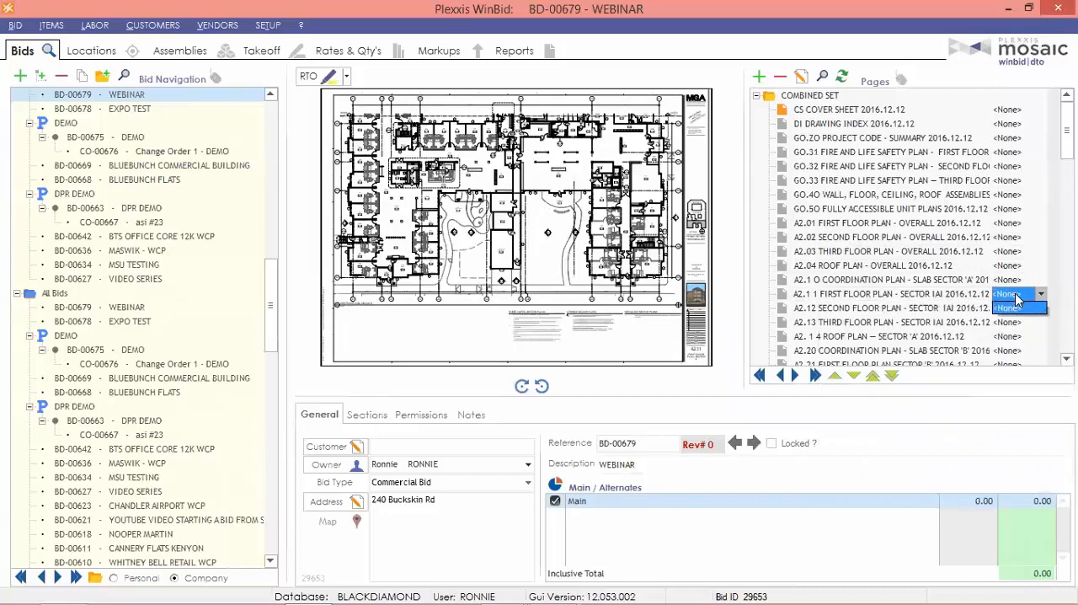
pyautogui.click(1015, 306)
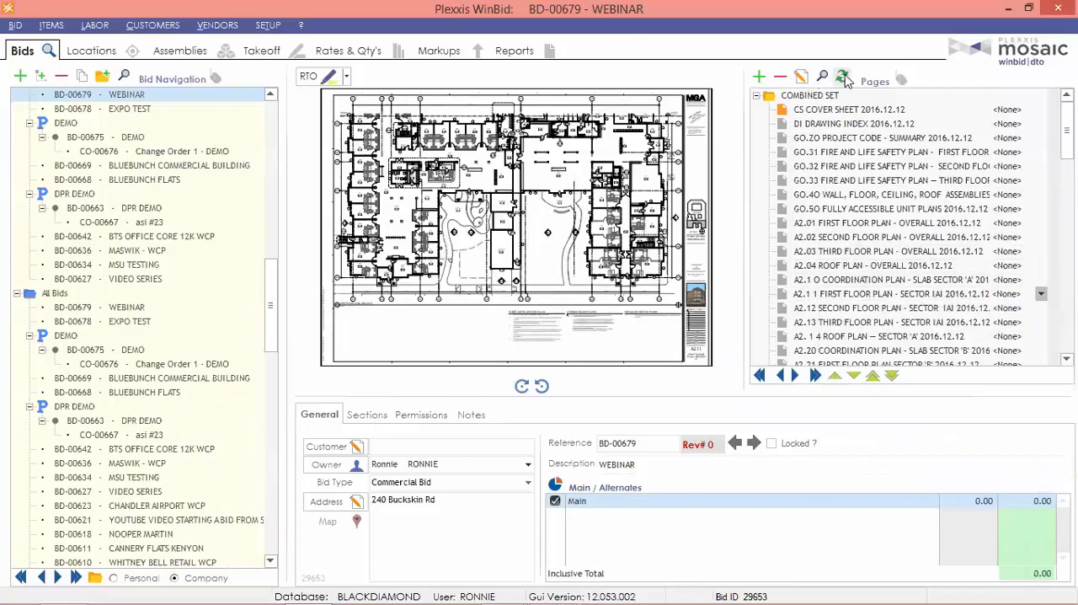
pyautogui.click(1026, 295)
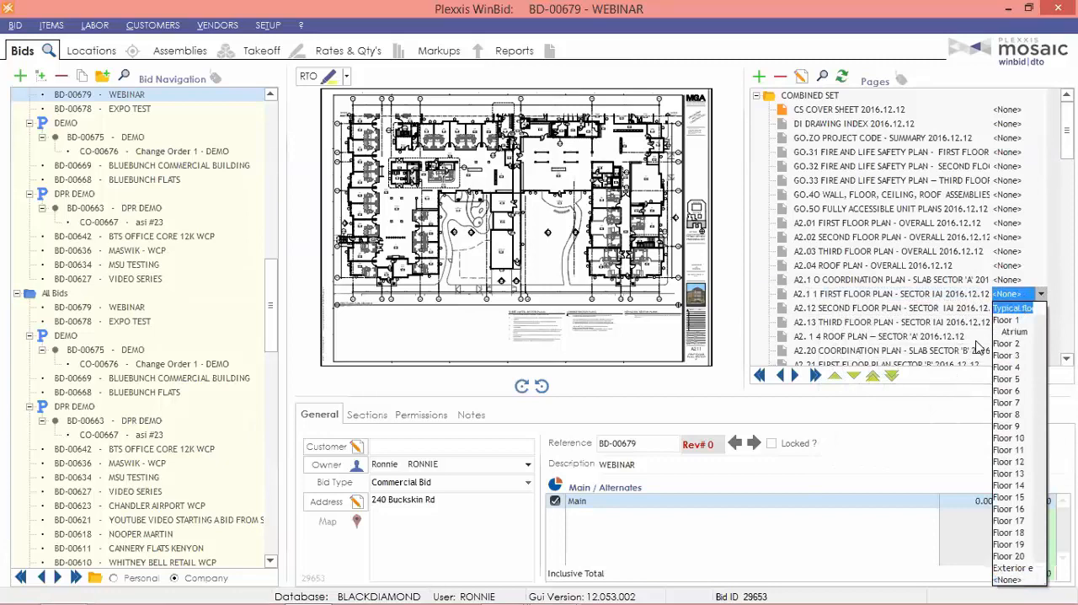
pyautogui.click(1009, 320)
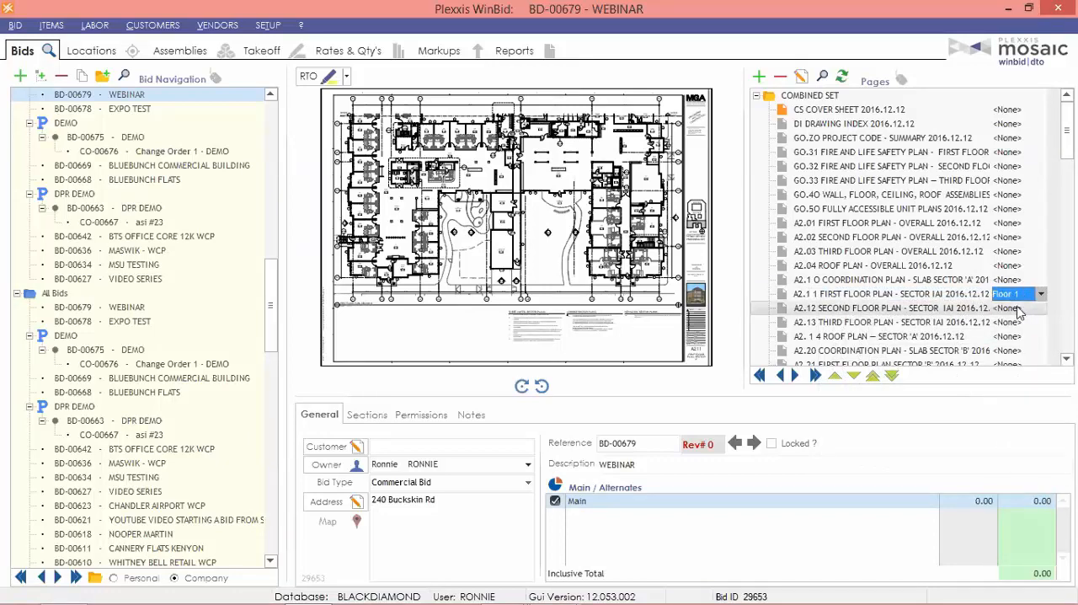
# Assign Floor 2 to the A2.12 Second Floor Plan page and Floor 3 to the A2.13 Third Floor Plan page.
pyautogui.click(1019, 311)
pyautogui.click(1019, 311)
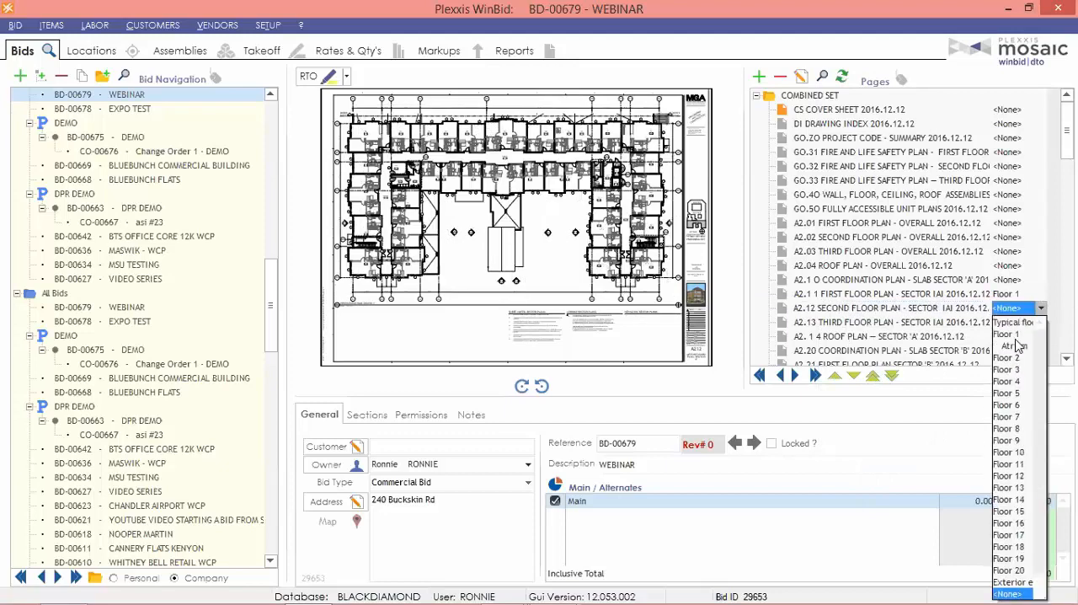
pyautogui.click(1015, 354)
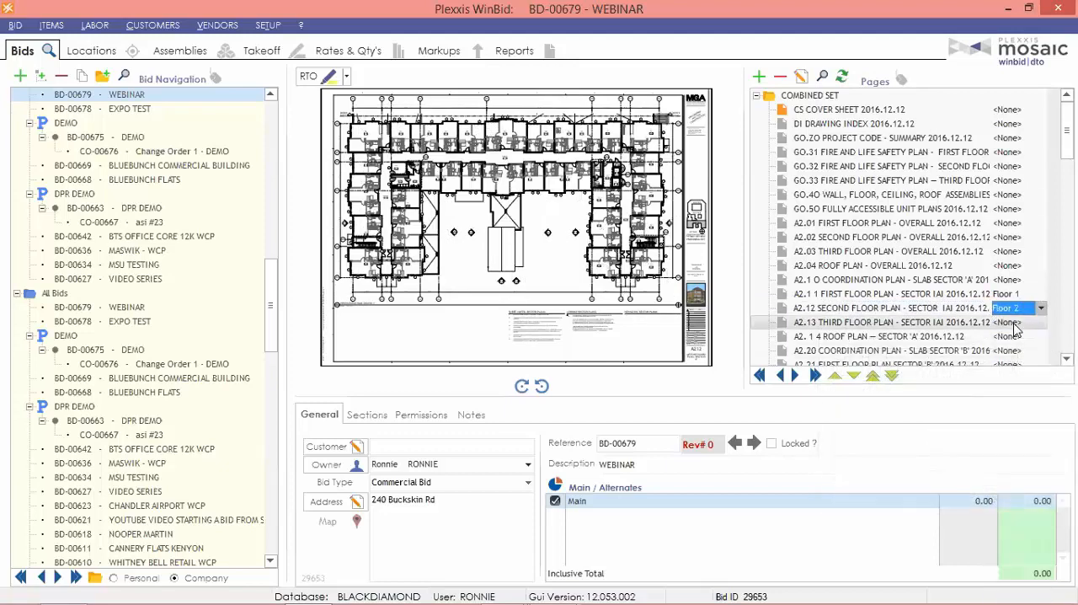
pyautogui.click(1013, 327)
pyautogui.click(1013, 328)
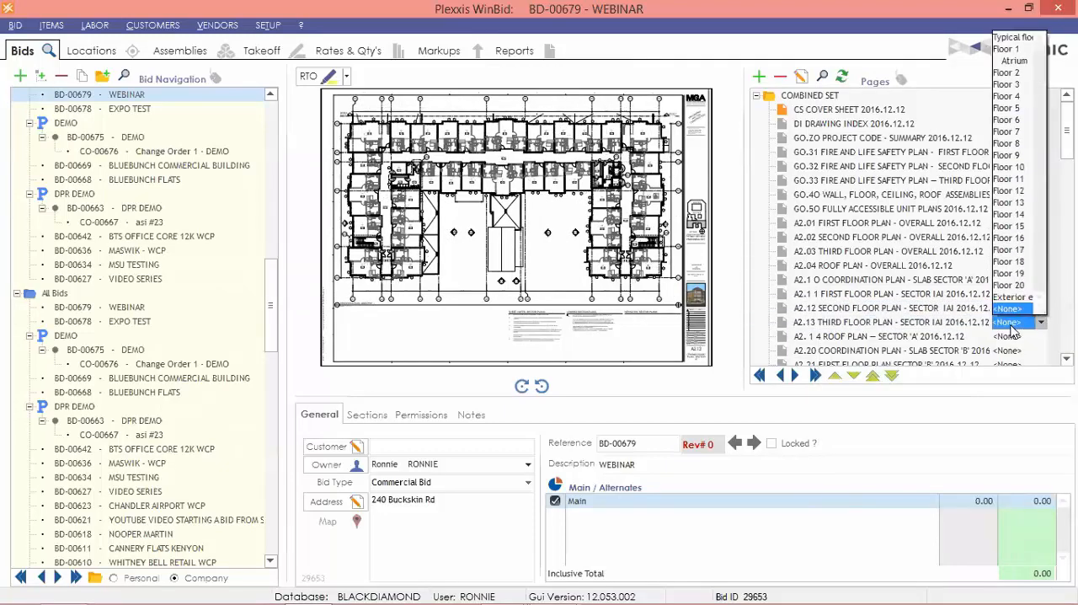
pyautogui.click(1010, 87)
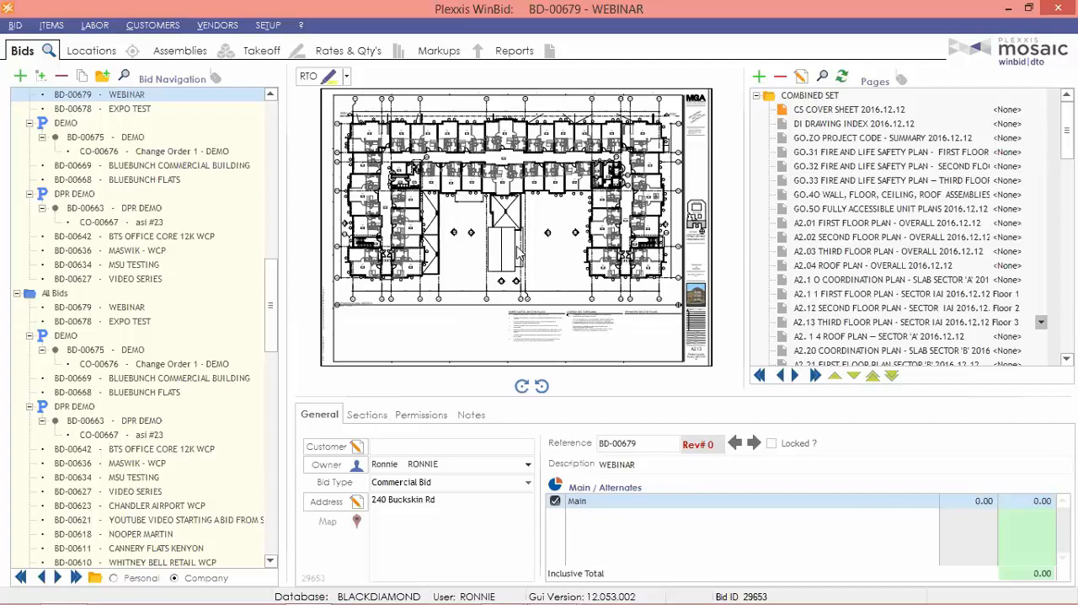
# Return to the bid's Locations and add a new location row below Exterior elevation east, keeping its default values.
pyautogui.click(91, 52)
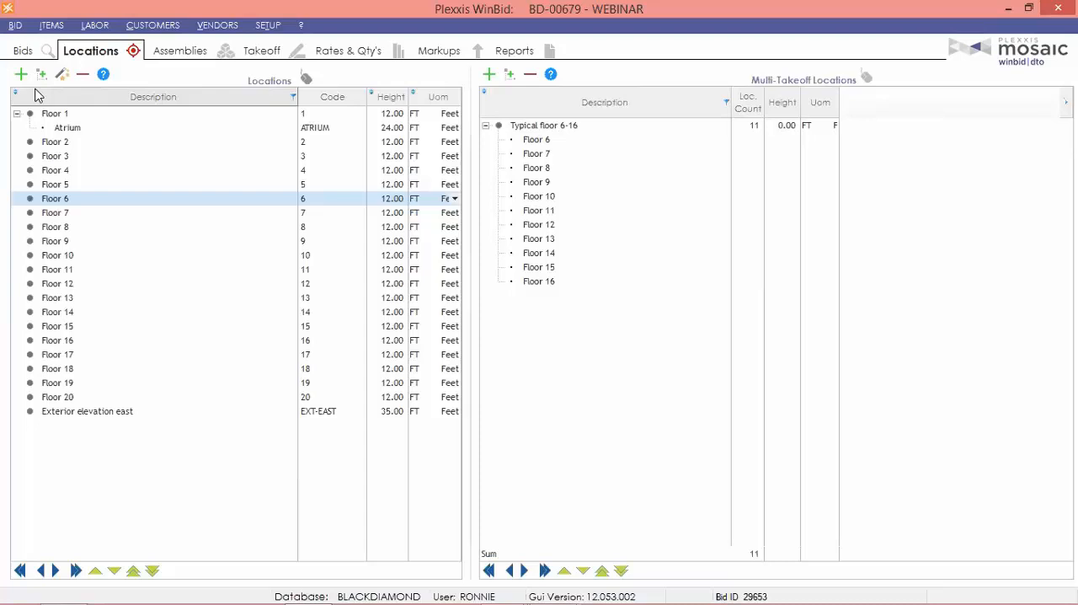
pyautogui.click(489, 75)
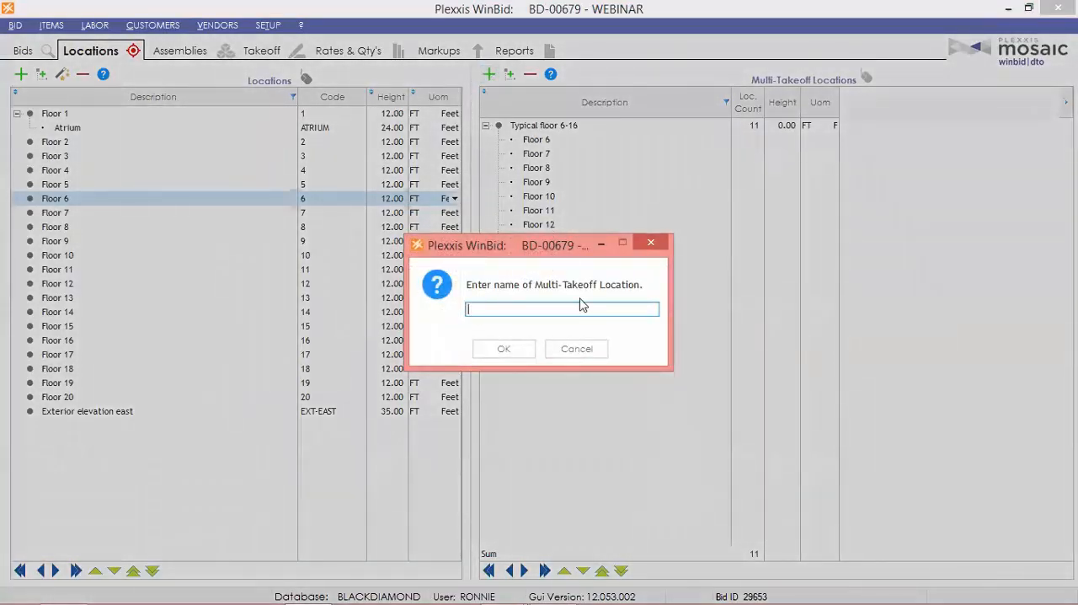
pyautogui.click(563, 355)
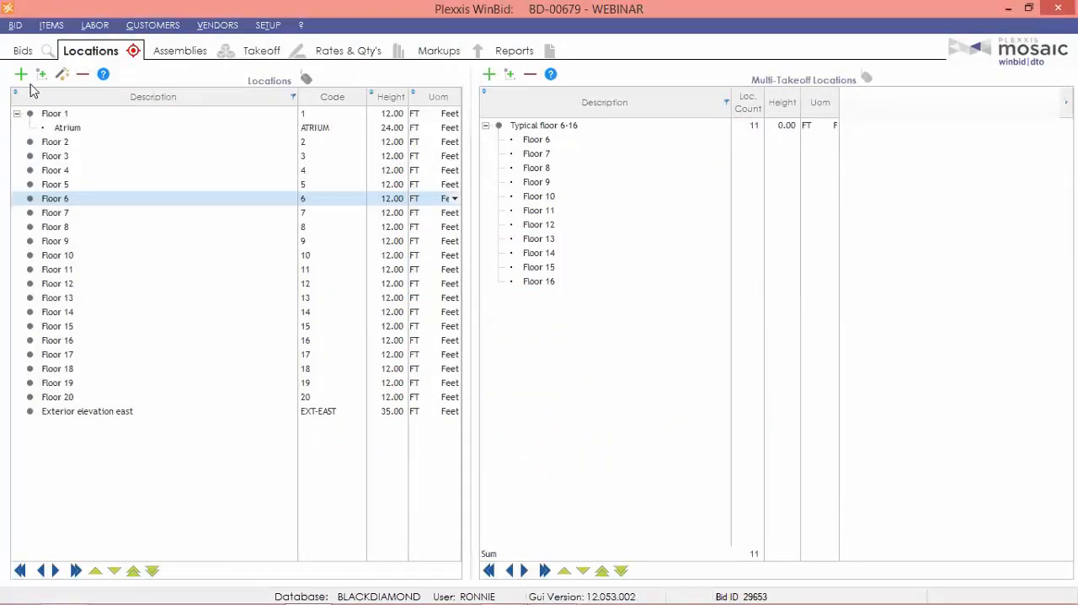
pyautogui.click(21, 74)
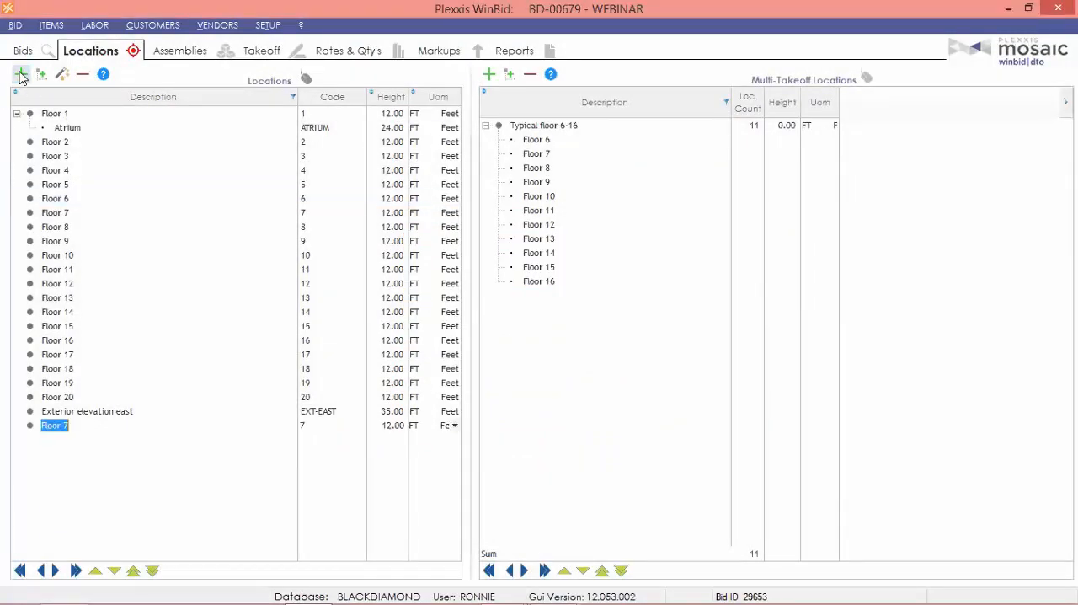
# Add a Location Wizard row described as Or %L1.
pyautogui.click(61, 74)
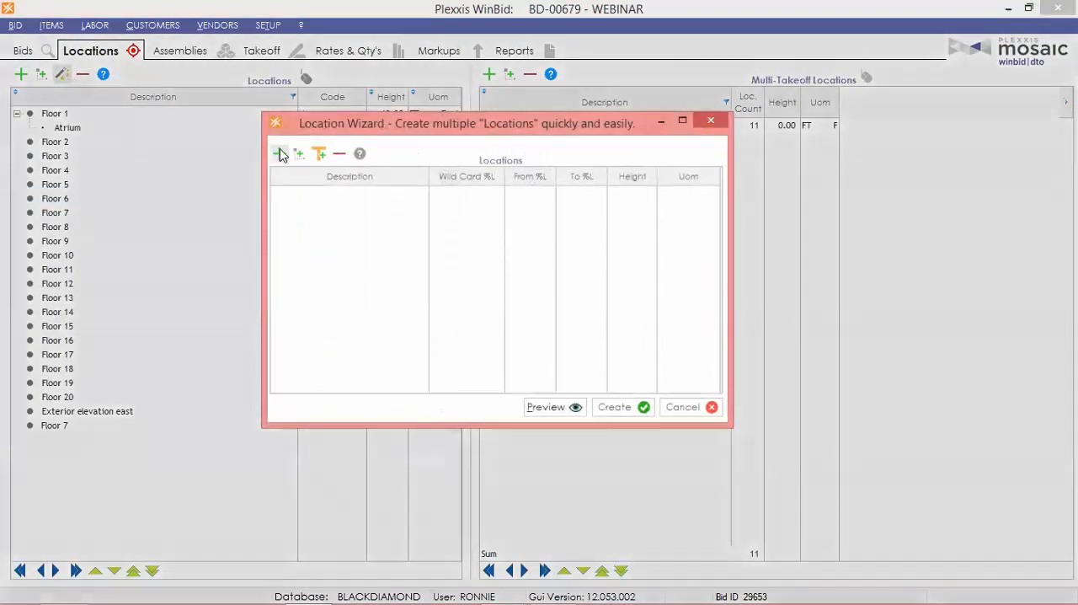
pyautogui.click(279, 154)
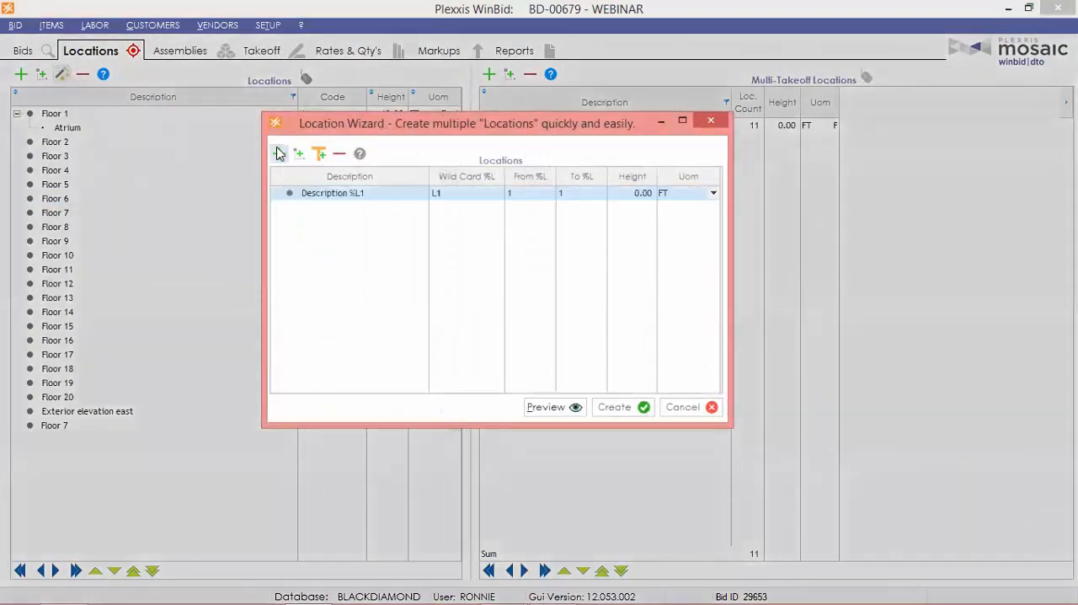
pyautogui.click(336, 203)
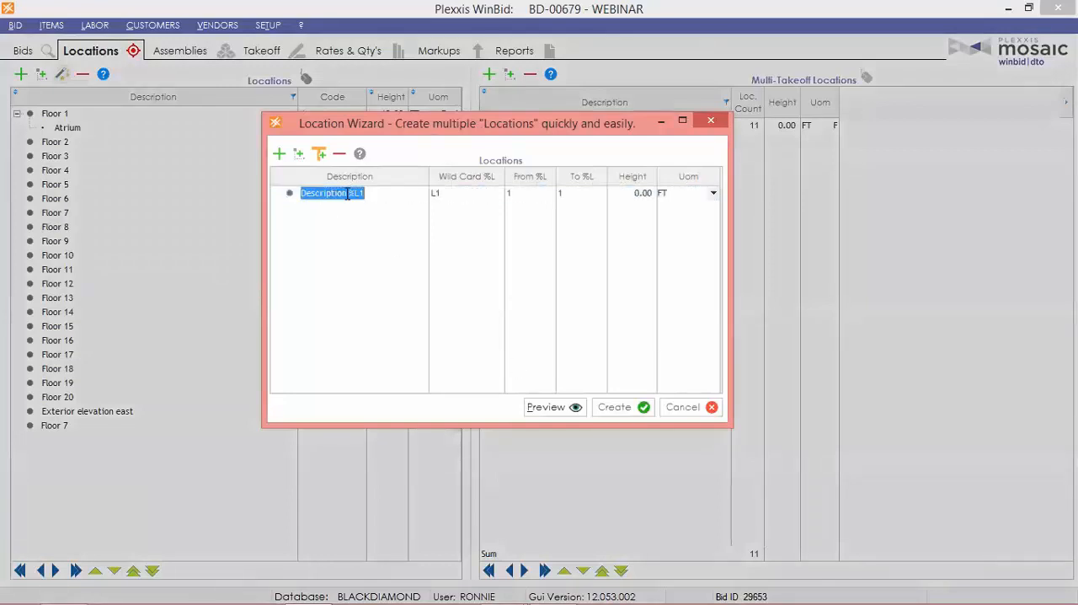
pyautogui.doubleClick(335, 198)
pyautogui.write('Ad-1')
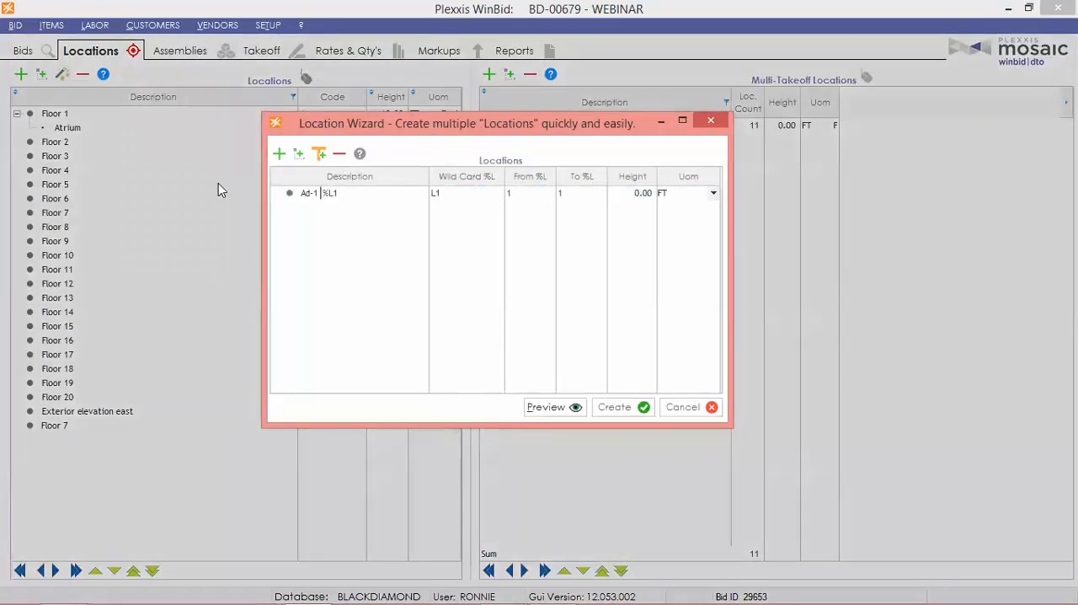
pyautogui.press('BackSpace')
pyautogui.press('BackSpace')
pyautogui.press('BackSpace')
pyautogui.press('BackSpace')
pyautogui.press('BackSpace')
pyautogui.write('0')
pyautogui.write('r')
# Set the wizard row's range end to 15 and create the Or locations.
pyautogui.click(584, 192)
pyautogui.write('15')
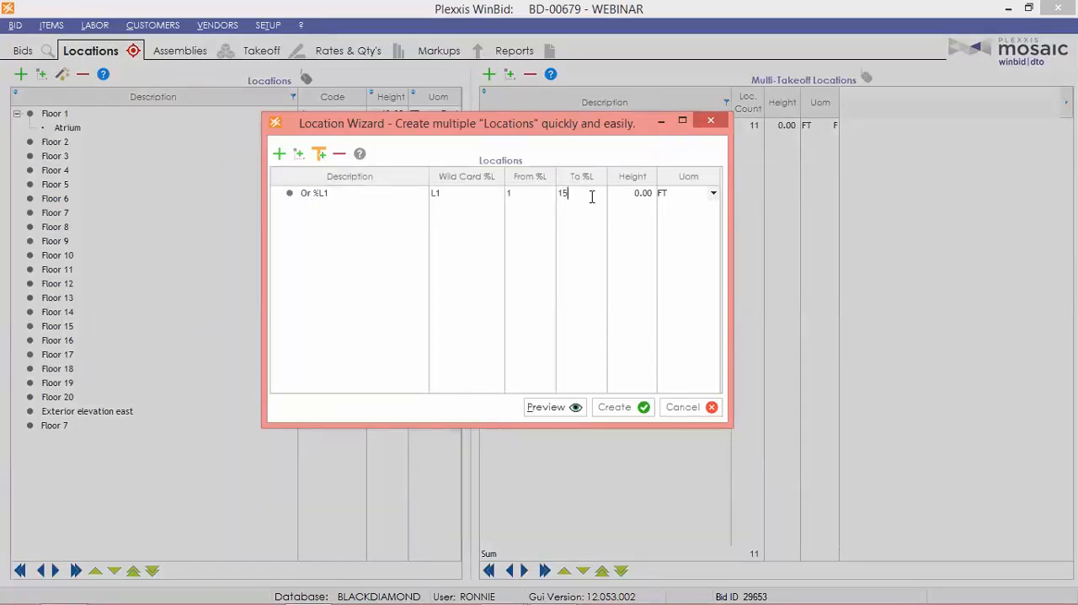
pyautogui.click(617, 409)
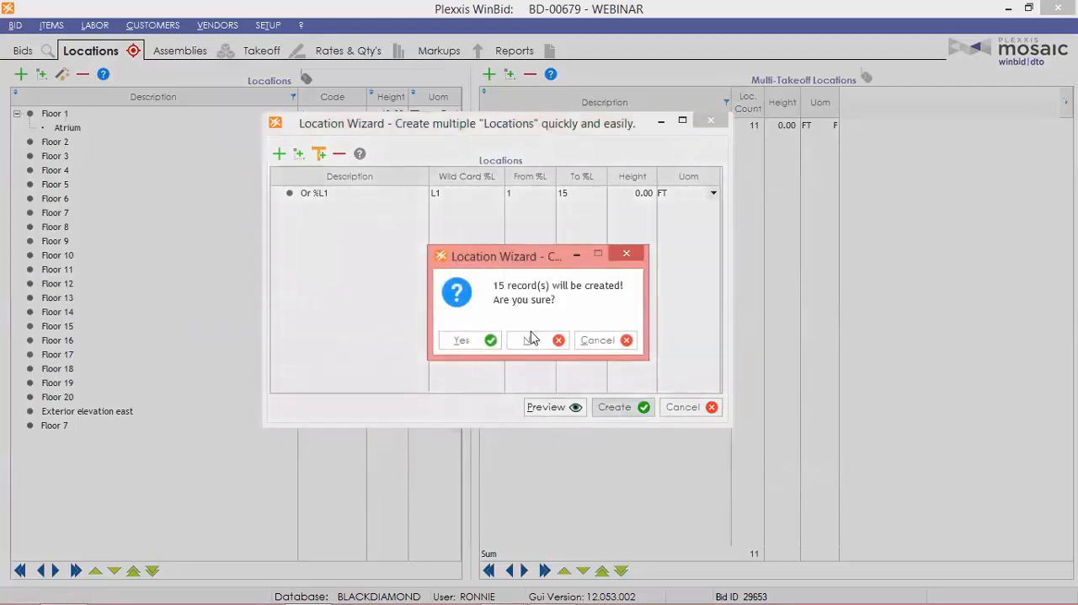
pyautogui.press('Return')
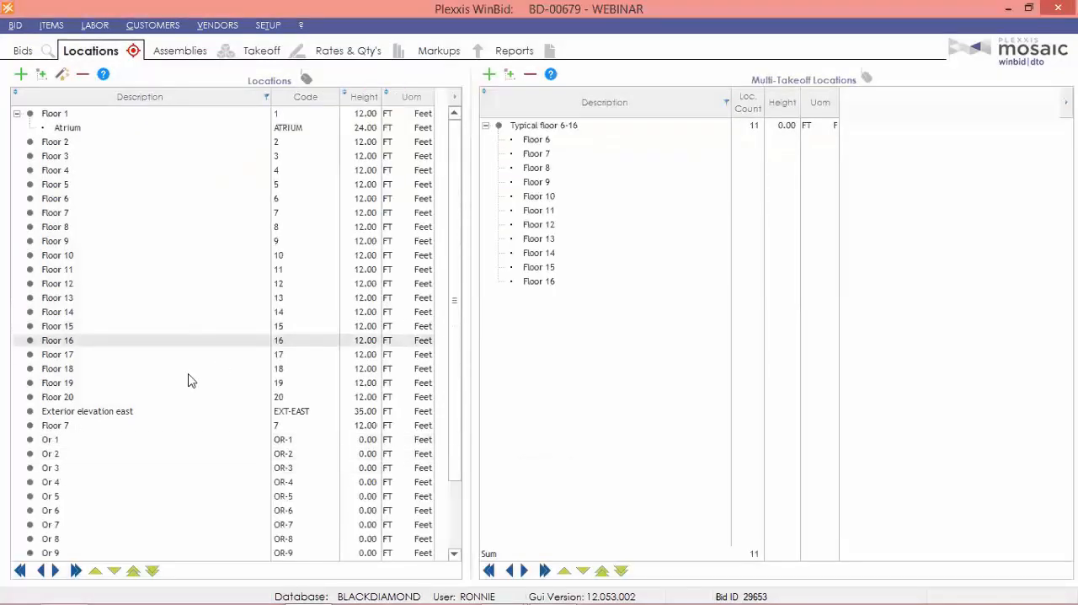
# Open the bid's Assemblies and bring up the Interior Wall (LF) assembly templates, sorted by description.
pyautogui.scroll(-2, 160, 426)
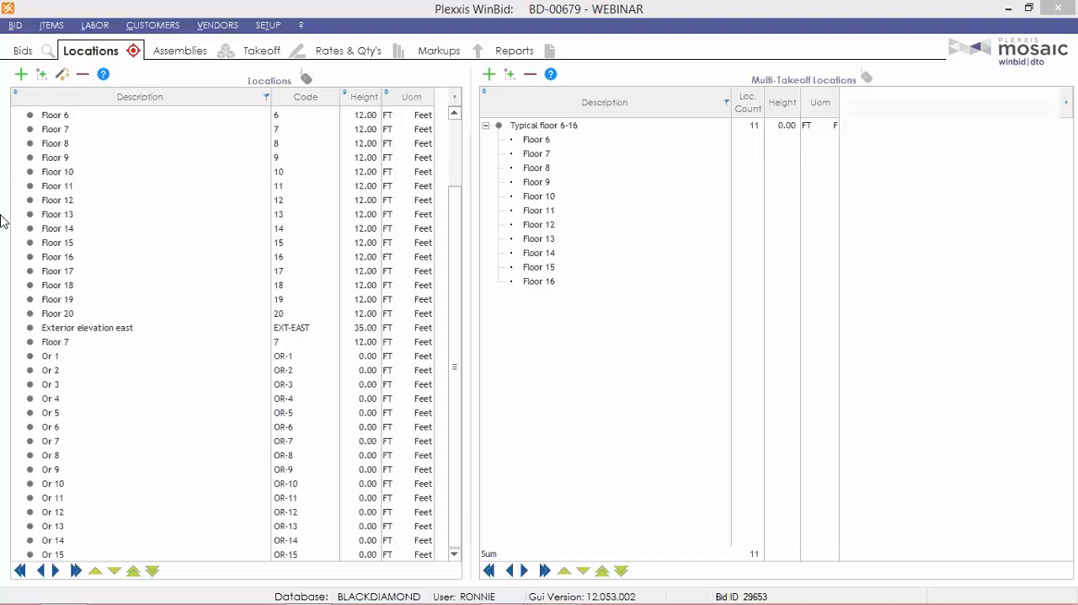
pyautogui.click(183, 53)
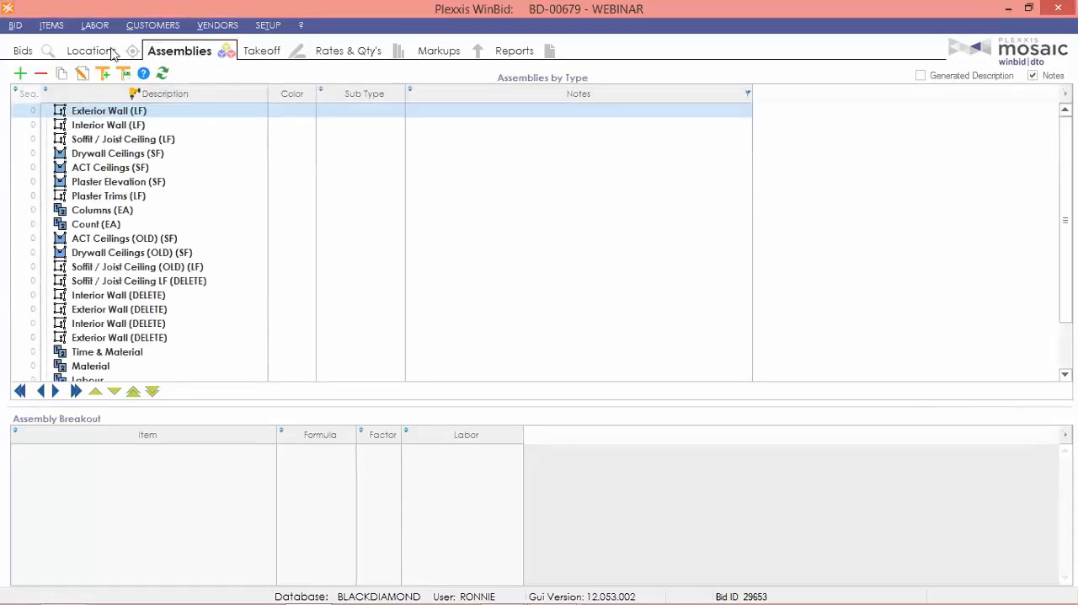
pyautogui.click(131, 125)
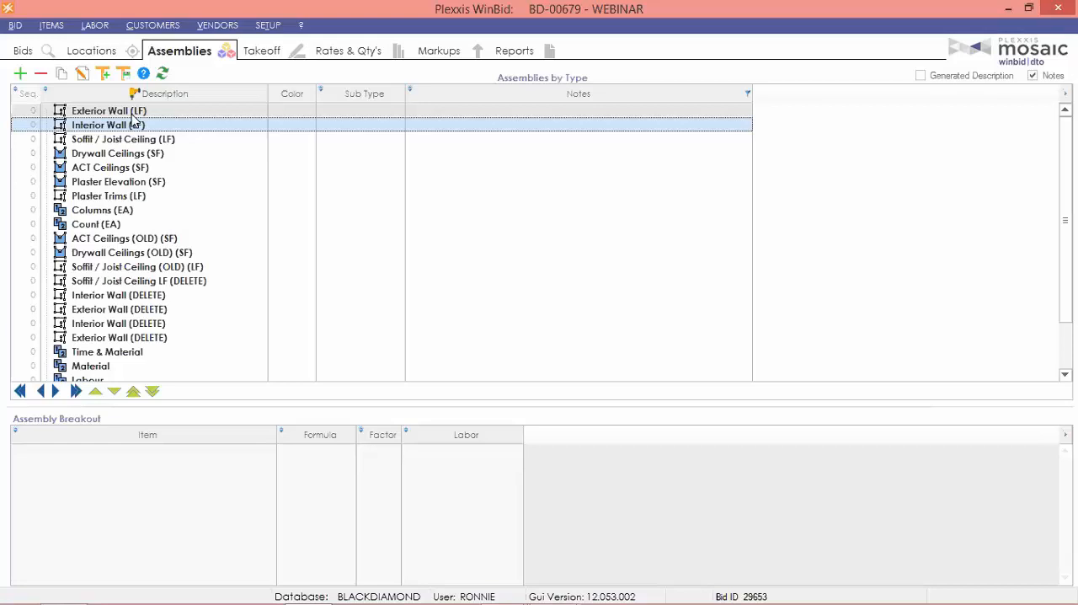
pyautogui.click(103, 73)
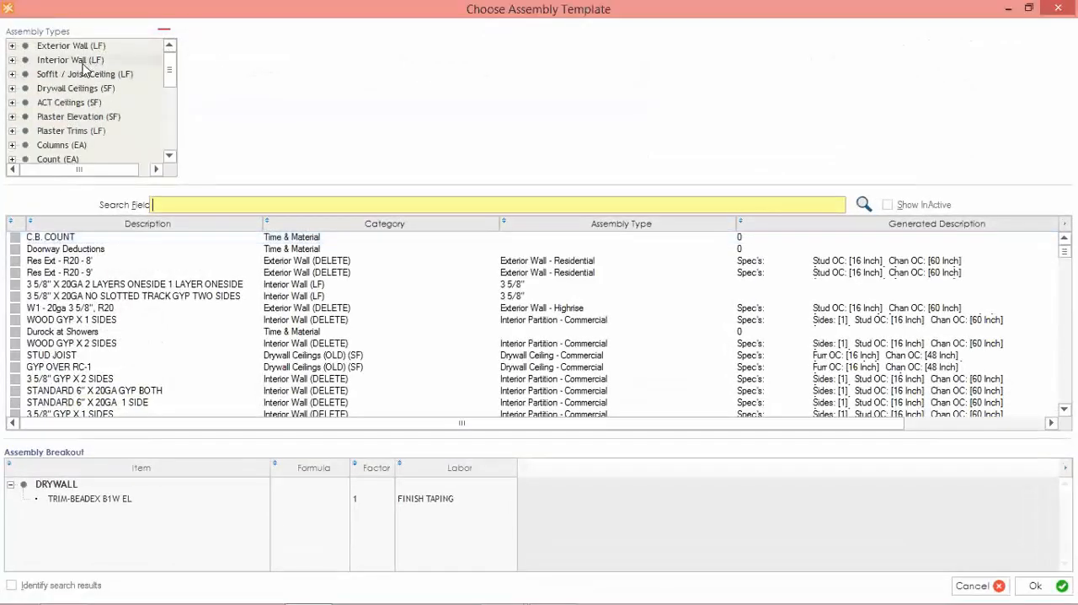
pyautogui.click(96, 59)
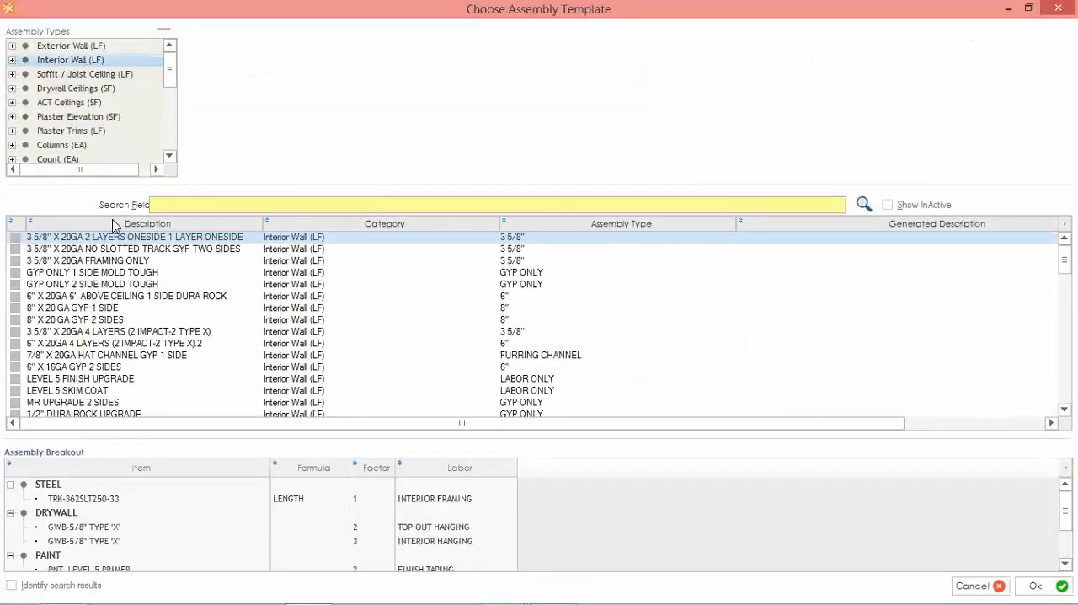
pyautogui.click(115, 223)
pyautogui.scroll(-2, 169, 282)
# Add the 3 5/8" 16GA gyp both sides, 20GA 2 layers oneside 1 layer oneside, 20GA framing only, 4" 2-hour shaft and 6" CH 2-hour shaft templates.
pyautogui.click(15, 295)
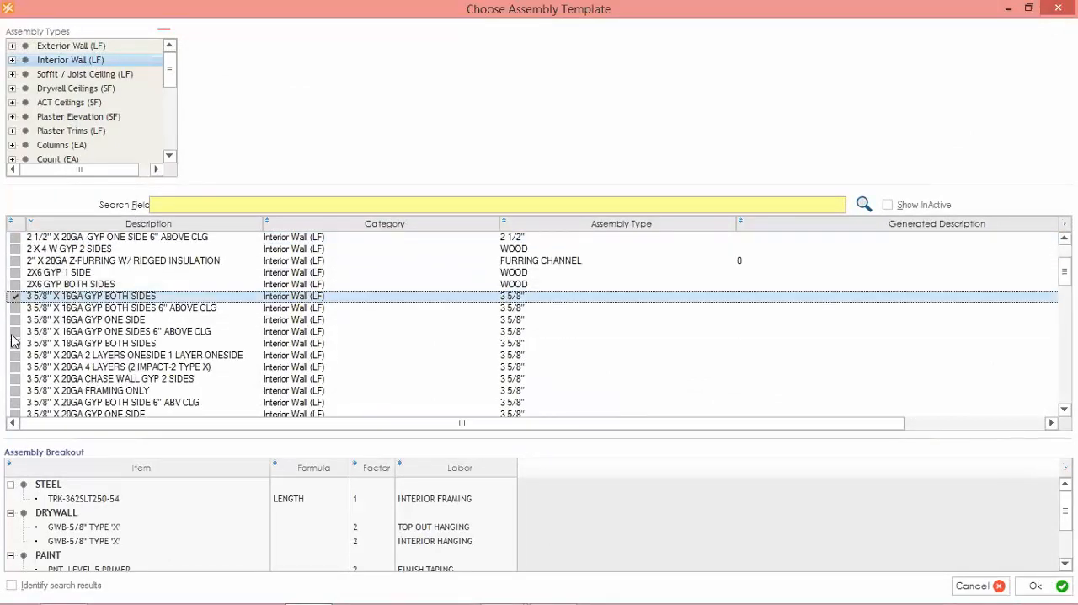
pyautogui.click(21, 331)
pyautogui.click(15, 357)
pyautogui.click(16, 390)
pyautogui.scroll(-3, 25, 371)
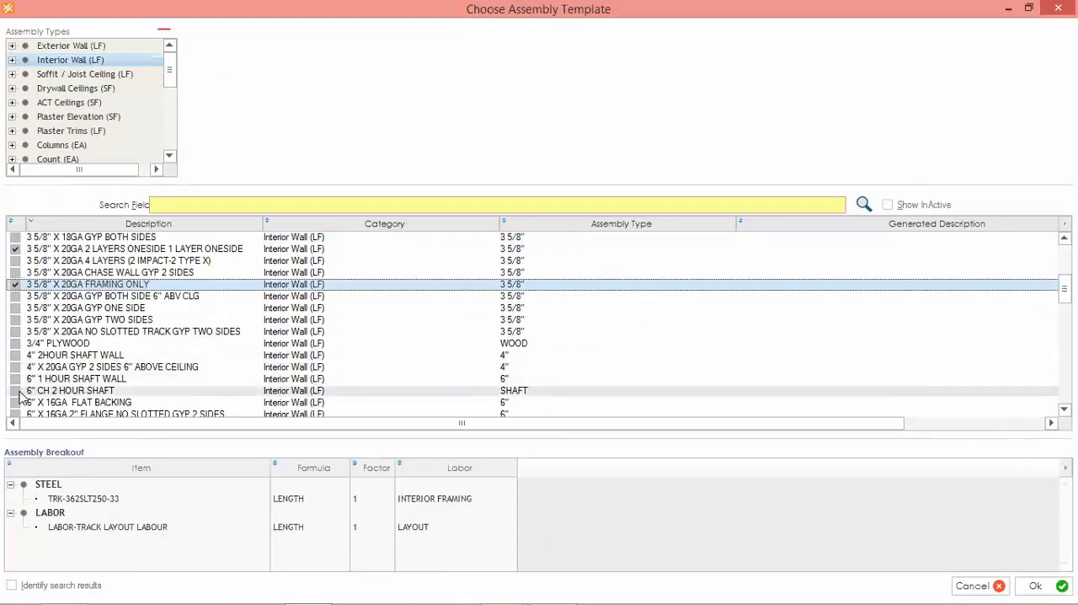
pyautogui.click(15, 390)
pyautogui.click(15, 354)
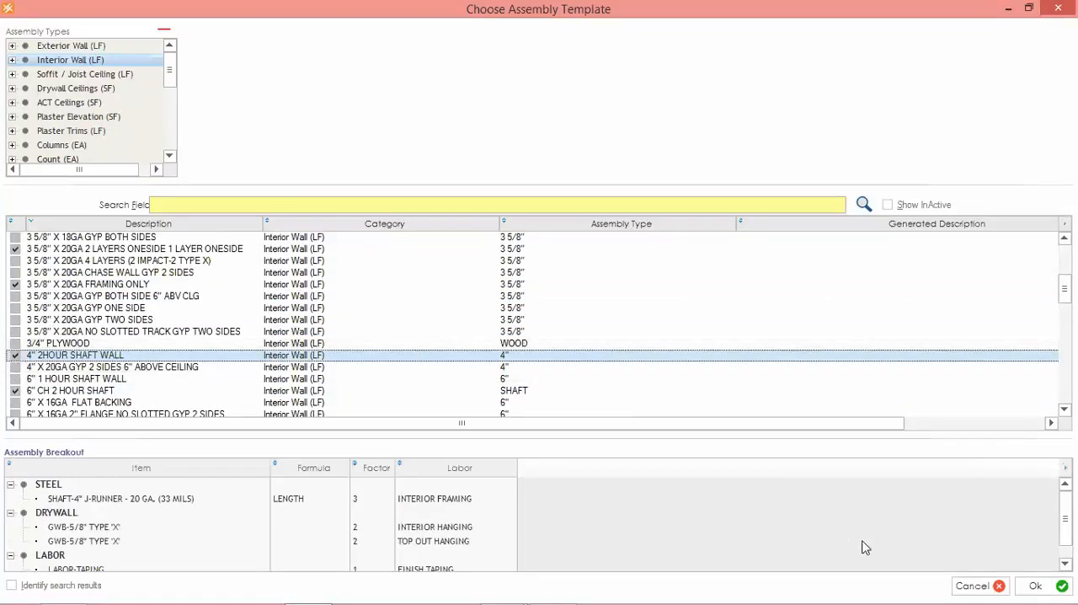
pyautogui.click(1037, 586)
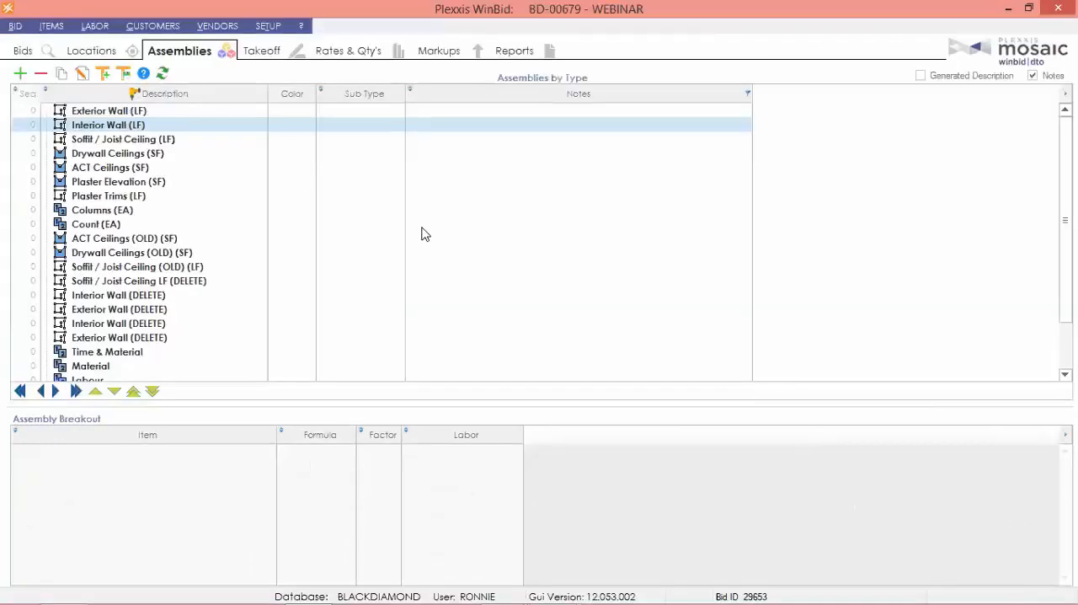
# Look through the bid's assembly types and the assemblies added under Interior Wall (LF).
pyautogui.click(214, 267)
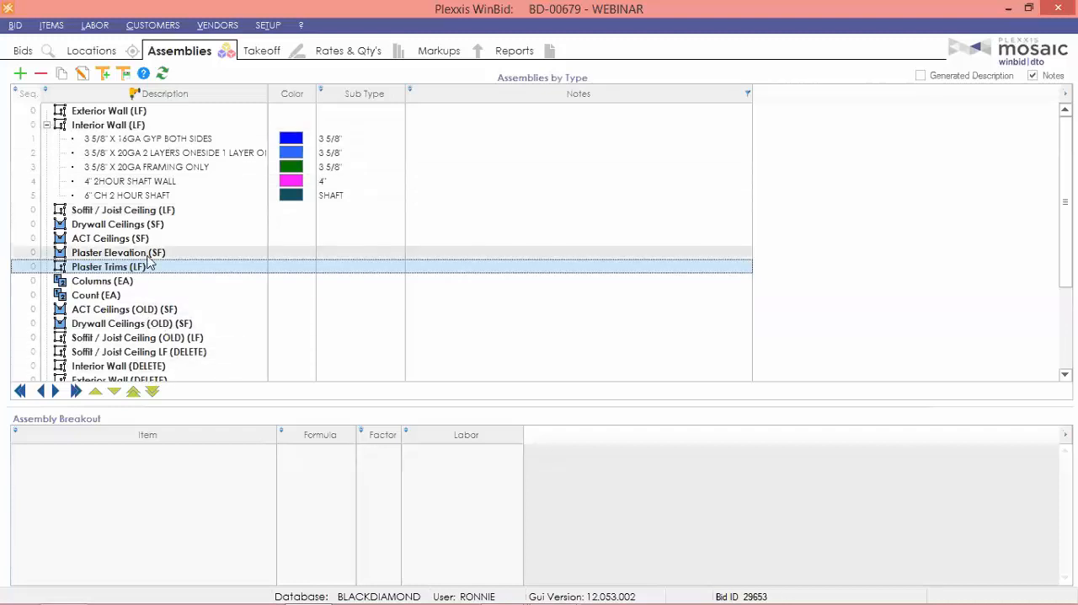
pyautogui.scroll(-2, 126, 190)
pyautogui.scroll(1, 126, 189)
pyautogui.scroll(-1, 128, 202)
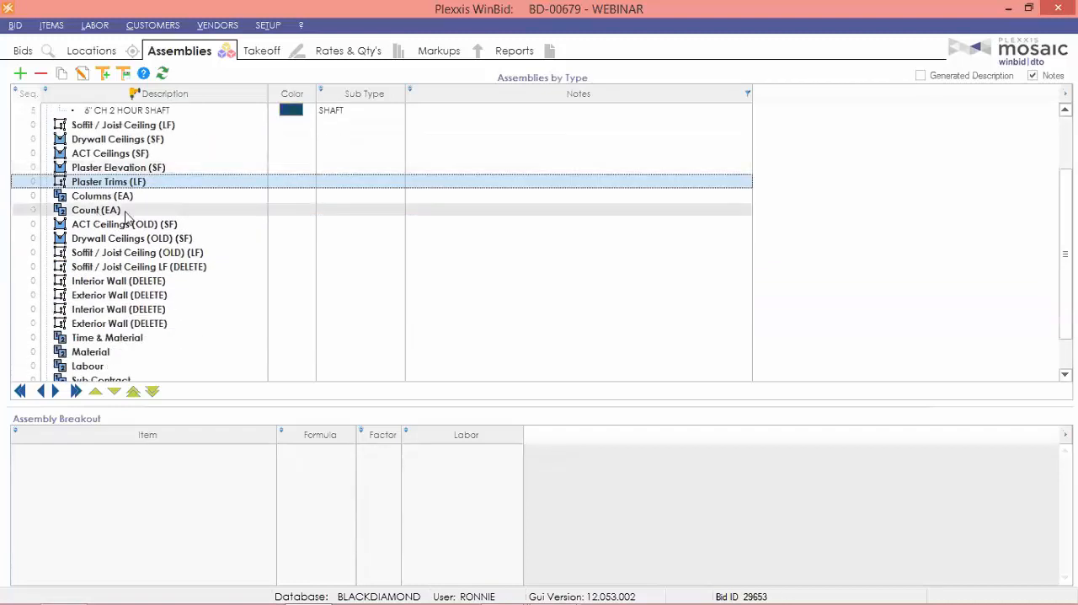
pyautogui.click(132, 225)
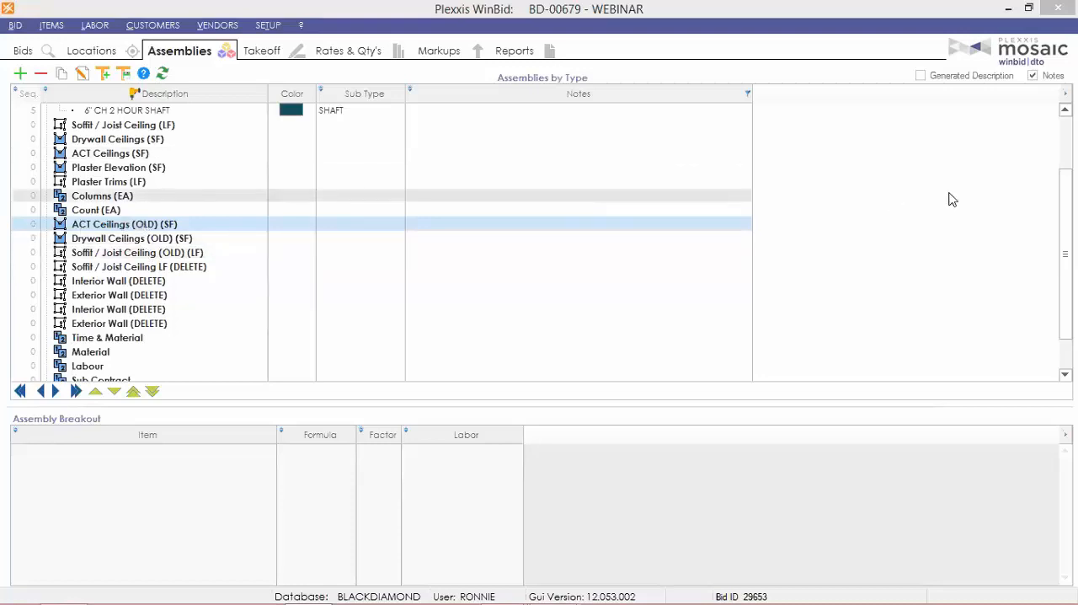
pyautogui.scroll(2, 1062, 252)
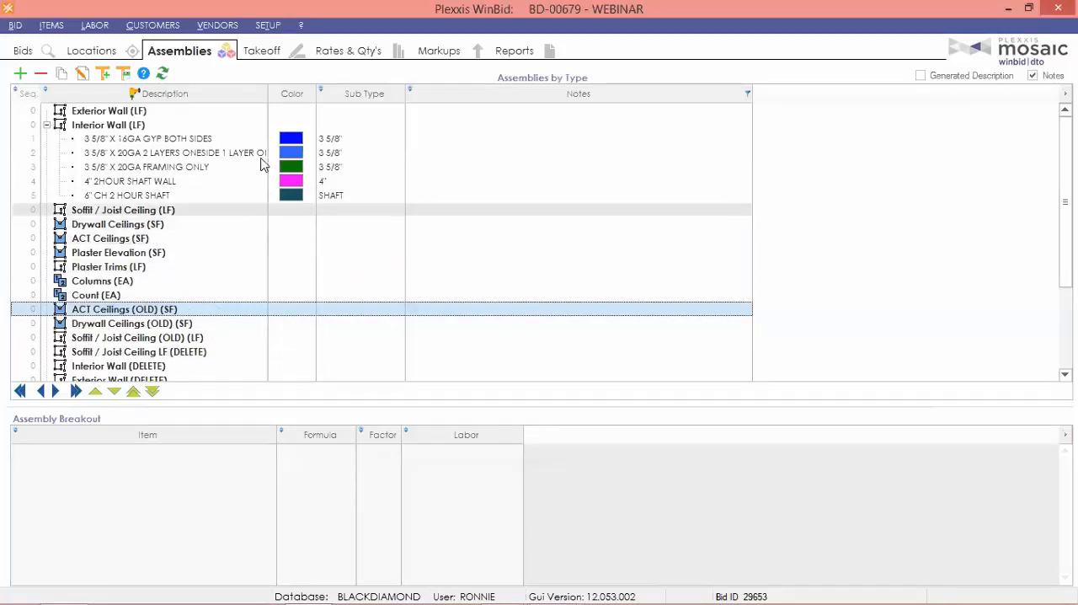
# In the 3 5/8" X 16GA GYP BOTH SIDES assembly, unlock the locked material cost codes of the track layout labour, shots/pins, both screws and both LABOR-TAPING items.
pyautogui.doubleClick(142, 142)
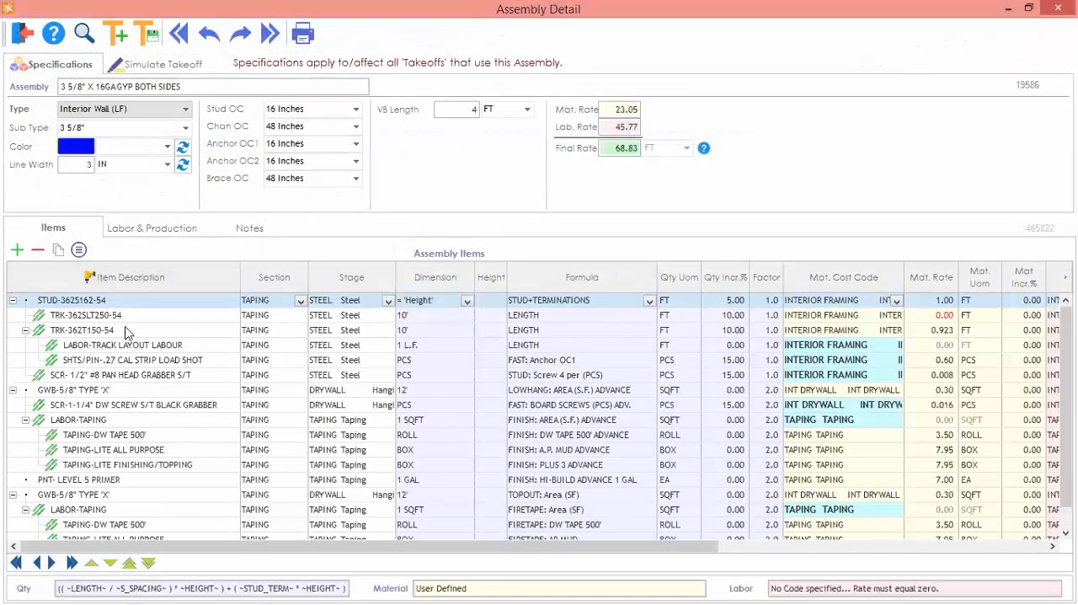
pyautogui.scroll(-1, 135, 333)
pyautogui.scroll(1, 177, 358)
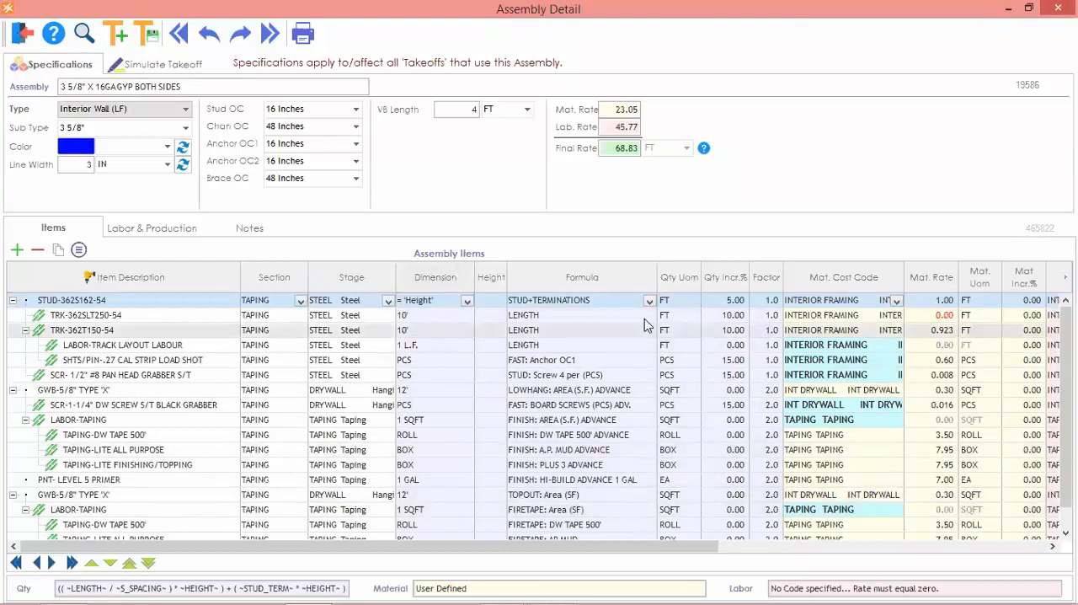
pyautogui.click(891, 346)
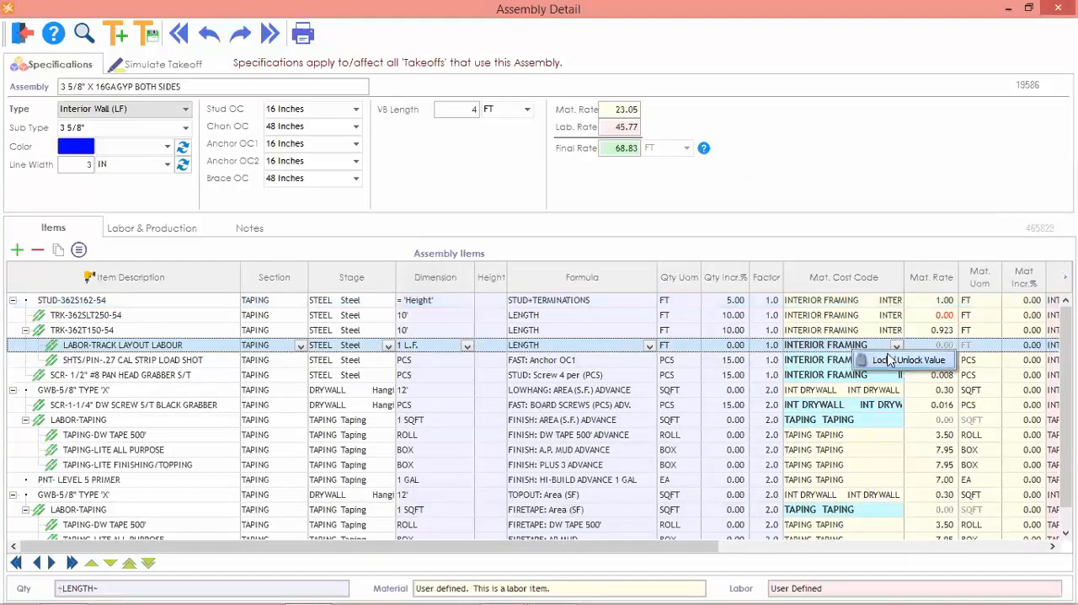
pyautogui.click(837, 361)
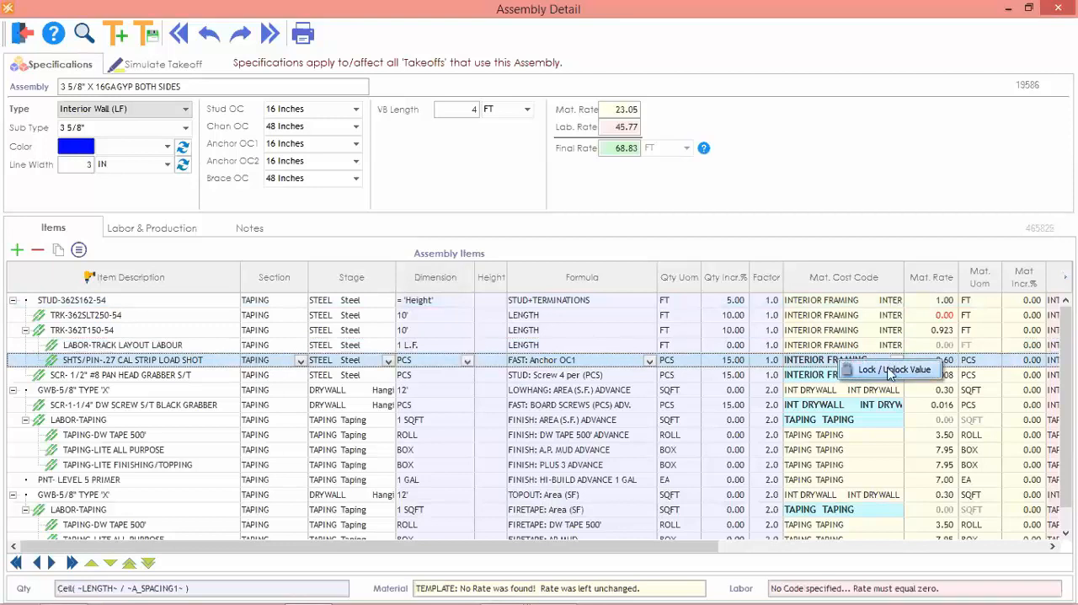
pyautogui.click(854, 379)
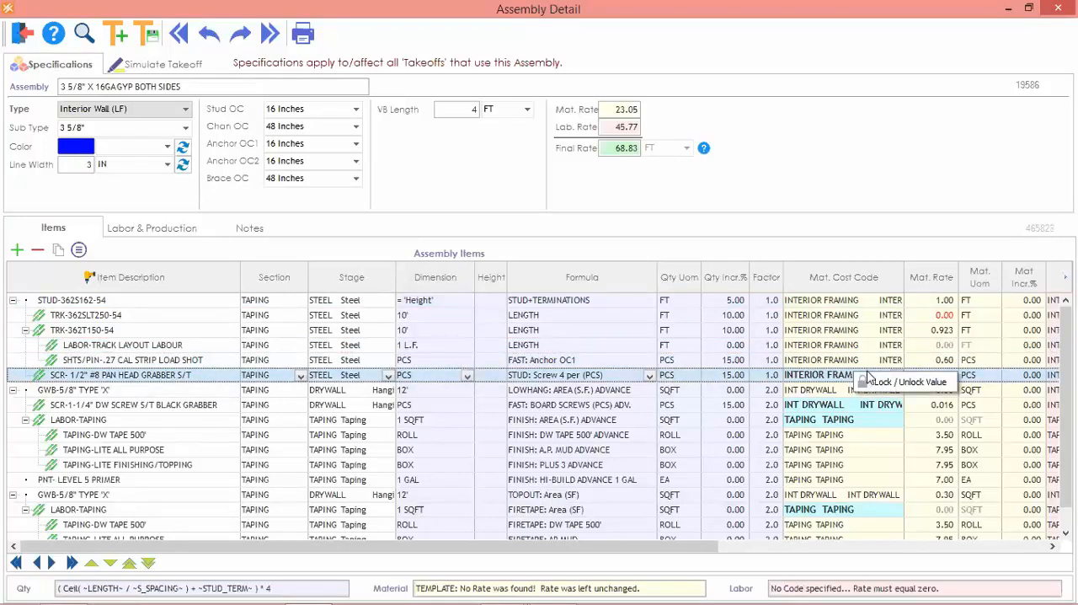
pyautogui.click(850, 407)
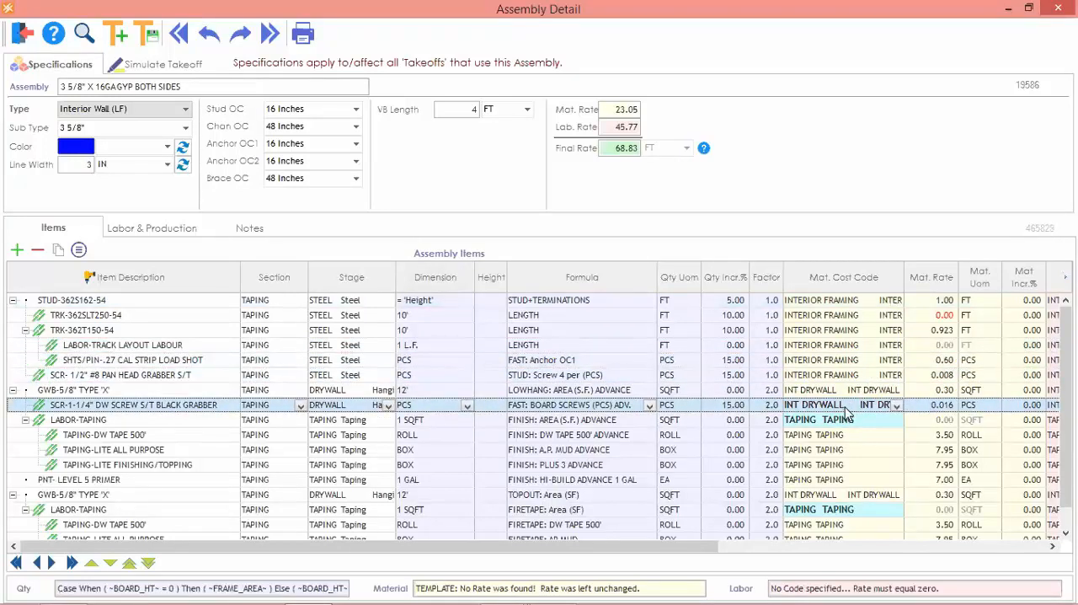
pyautogui.click(842, 419)
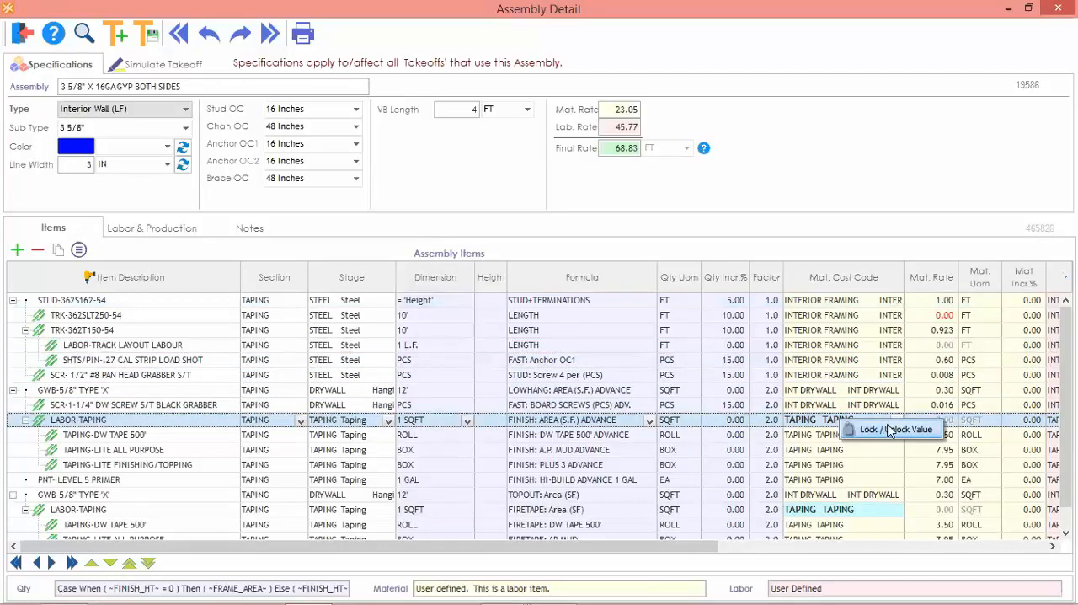
pyautogui.click(842, 509)
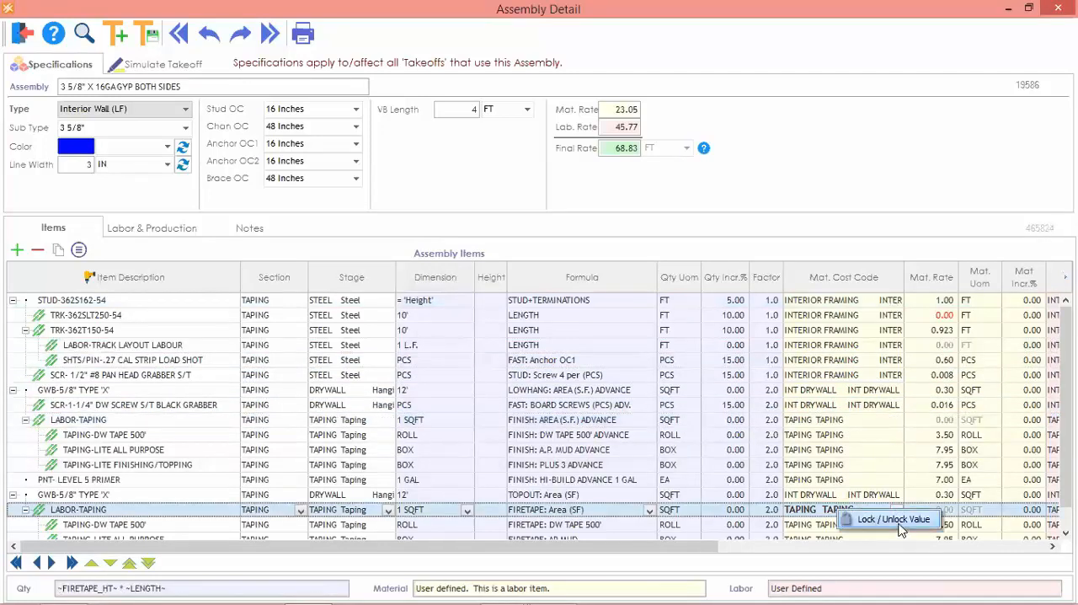
# Review the assembly's remaining items and its labor and production details, and close the assembly.
pyautogui.click(830, 434)
pyautogui.scroll(-1, 832, 386)
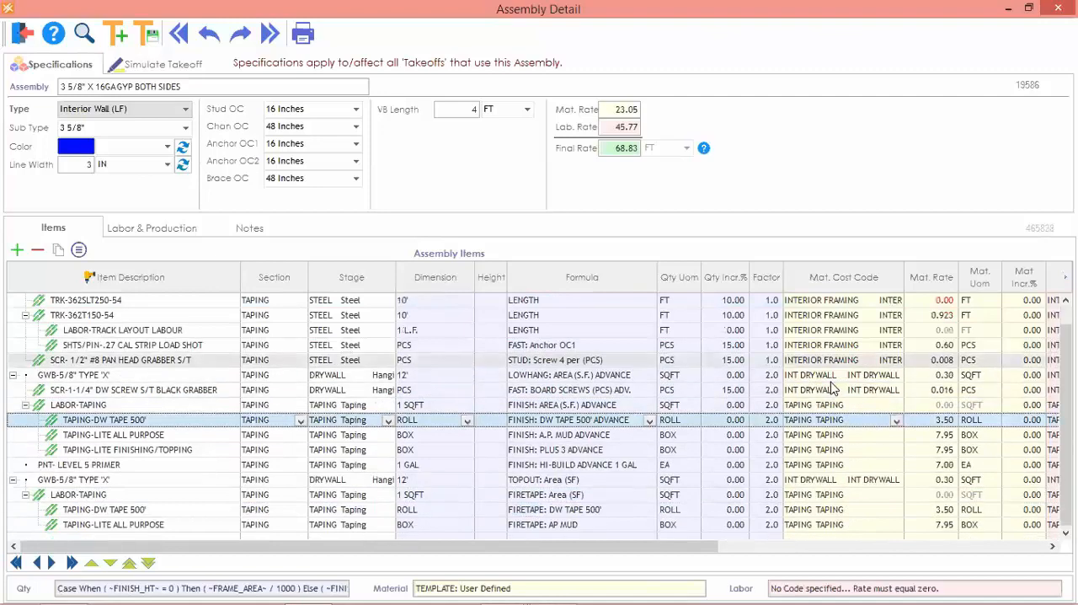
pyautogui.scroll(-1, 832, 385)
pyautogui.click(151, 228)
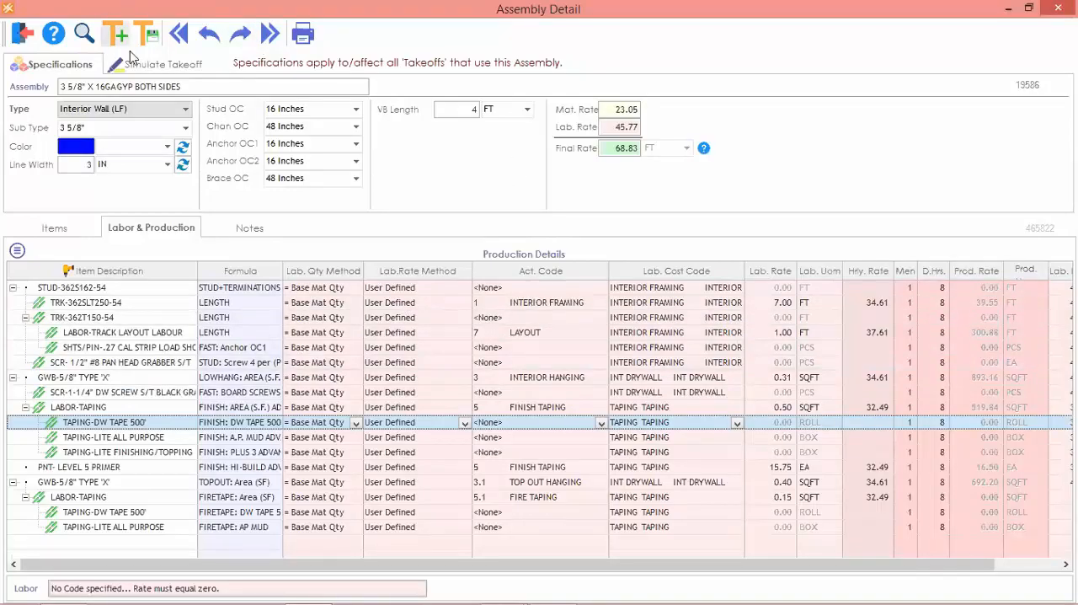
pyautogui.click(22, 33)
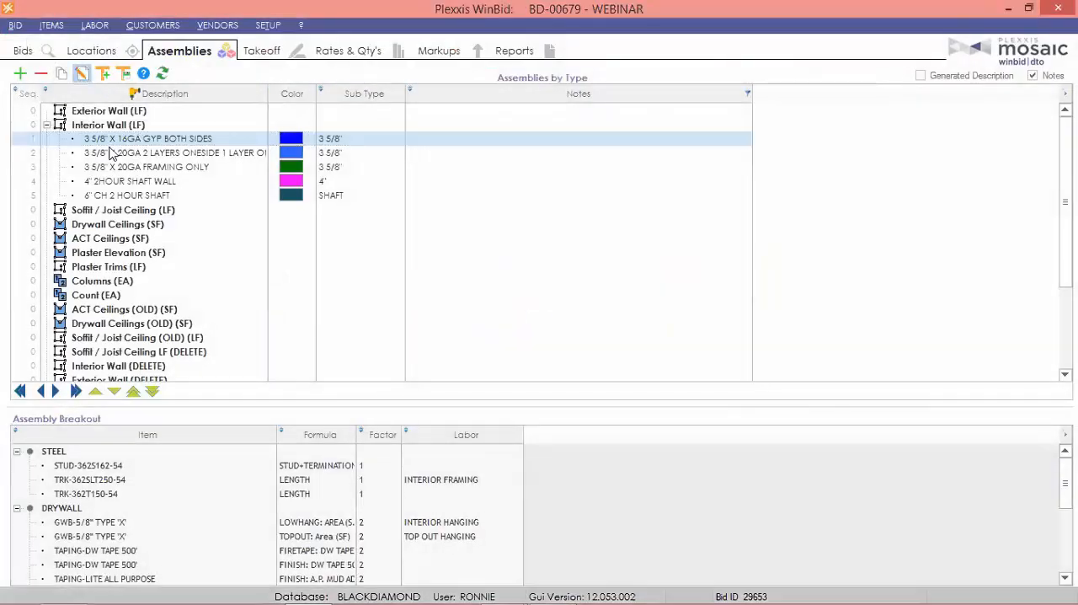
# Reopen the 3 5/8" X 16GA GYP BOTH SIDES assembly and set the section of STUD-362S162-54 and its linked items to INT FRAMING.
pyautogui.doubleClick(172, 140)
pyautogui.moveTo(85, 301); pyautogui.dragTo(91, 379)
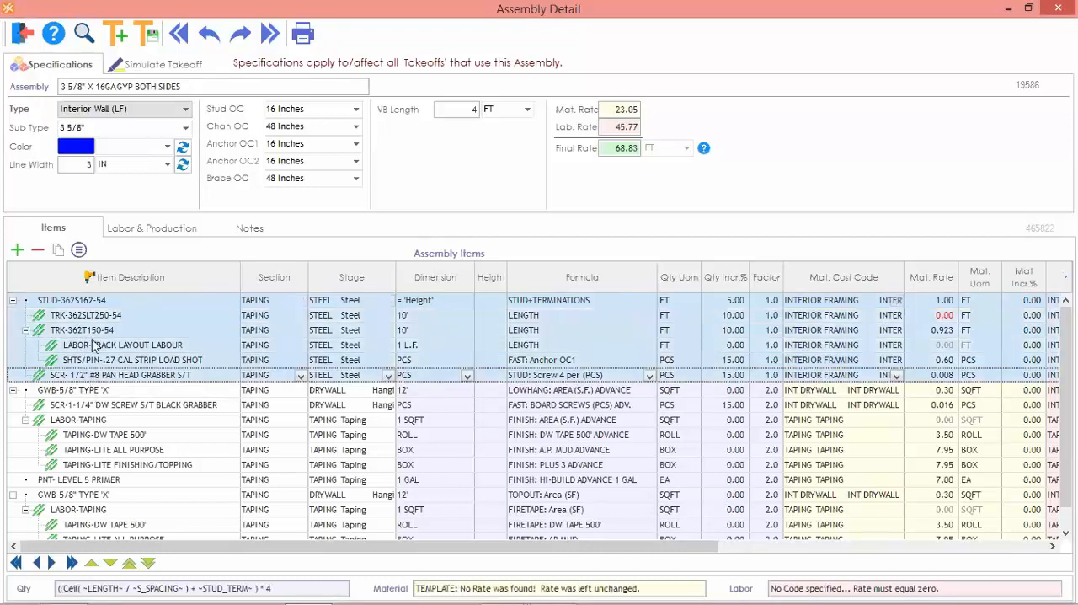
pyautogui.rightClick(95, 347)
pyautogui.moveTo(150, 296)
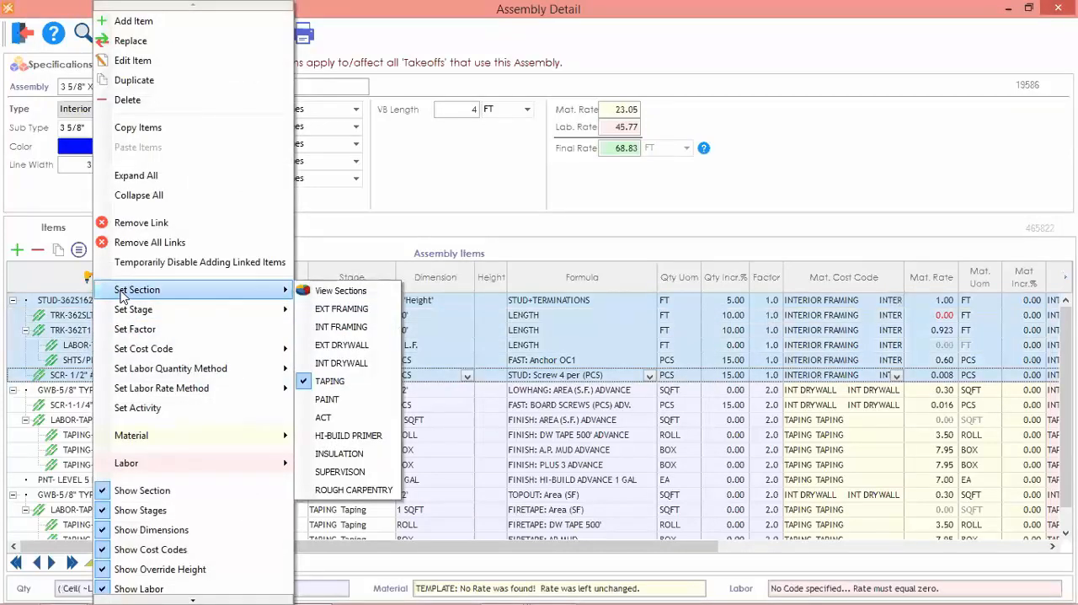
pyautogui.click(341, 326)
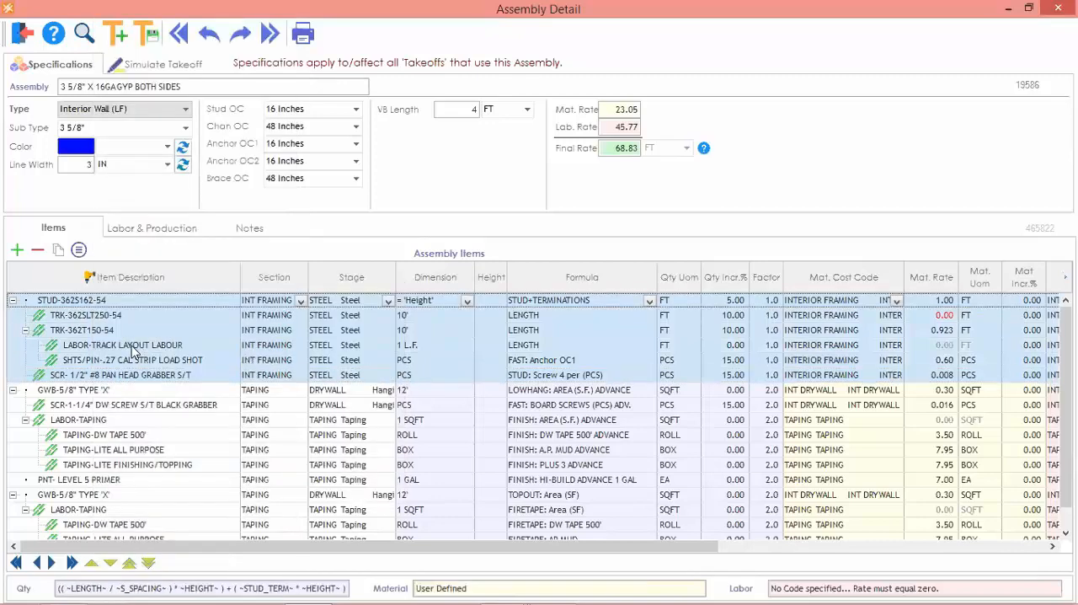
# Set the section of both GWB-5/8" TYPE 'X' items and the black grabber drywall screw to INT DRYWALL, check the sections and close the assembly.
pyautogui.click(118, 405)
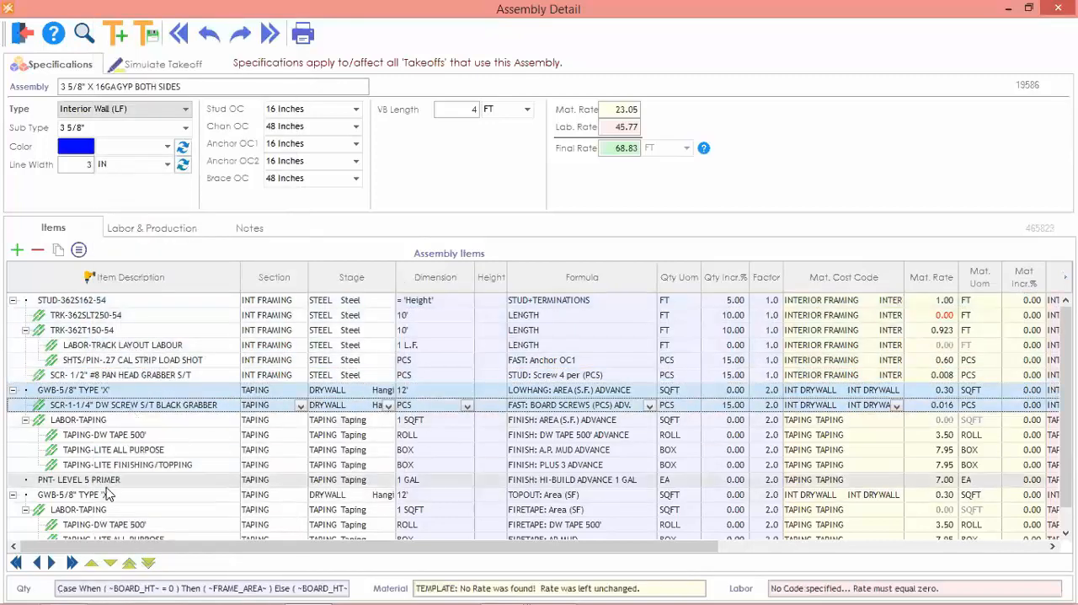
pyautogui.keyDown('ctrl'); pyautogui.click(106, 495); pyautogui.keyUp('ctrl')
pyautogui.rightClick(168, 405)
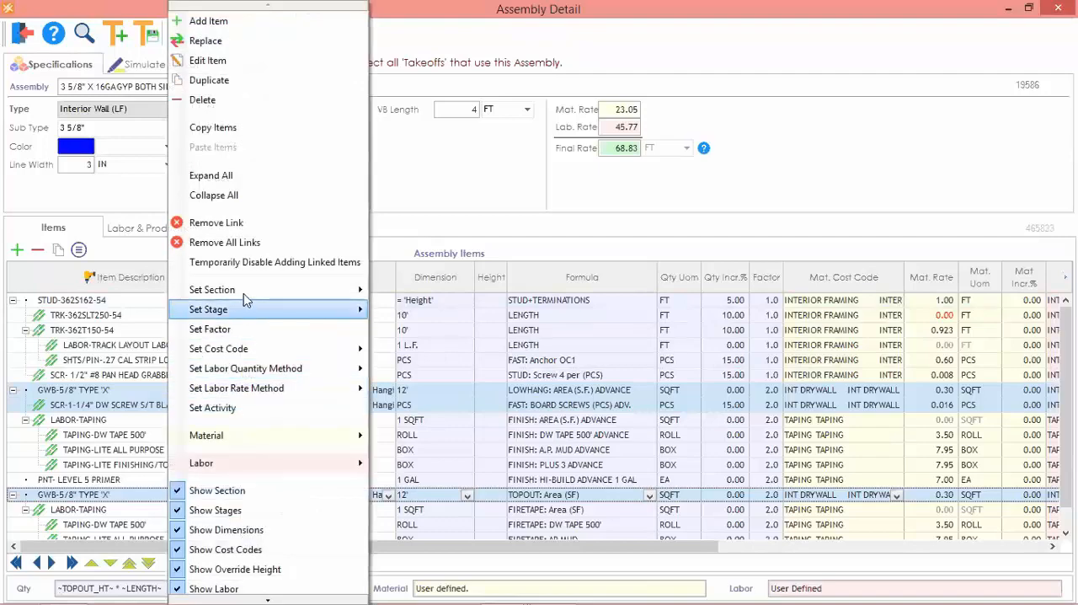
pyautogui.moveTo(251, 290)
pyautogui.click(444, 364)
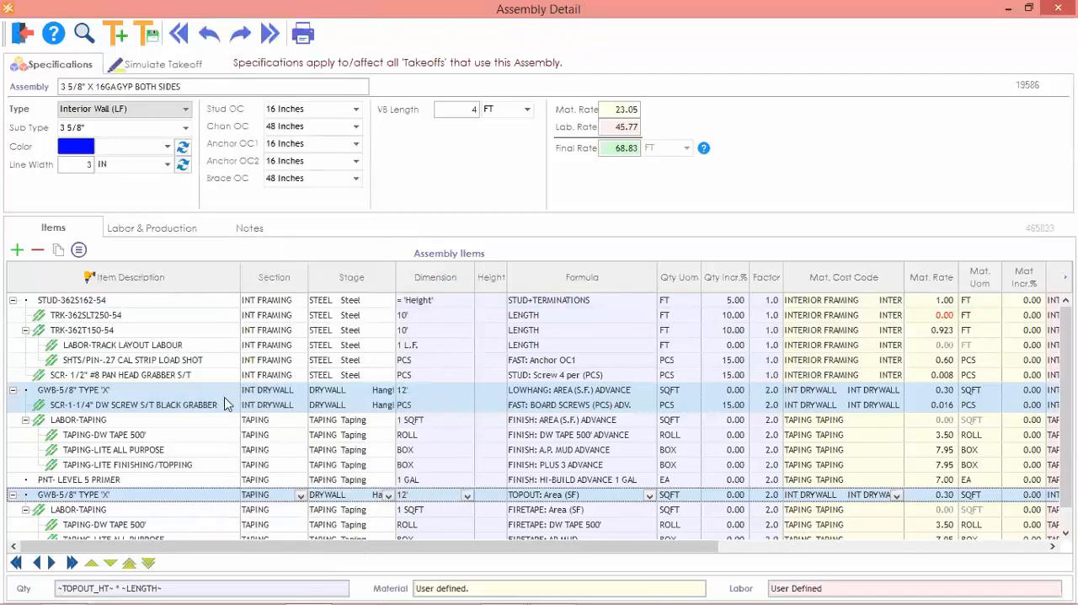
pyautogui.click(134, 347)
pyautogui.scroll(-1, 135, 347)
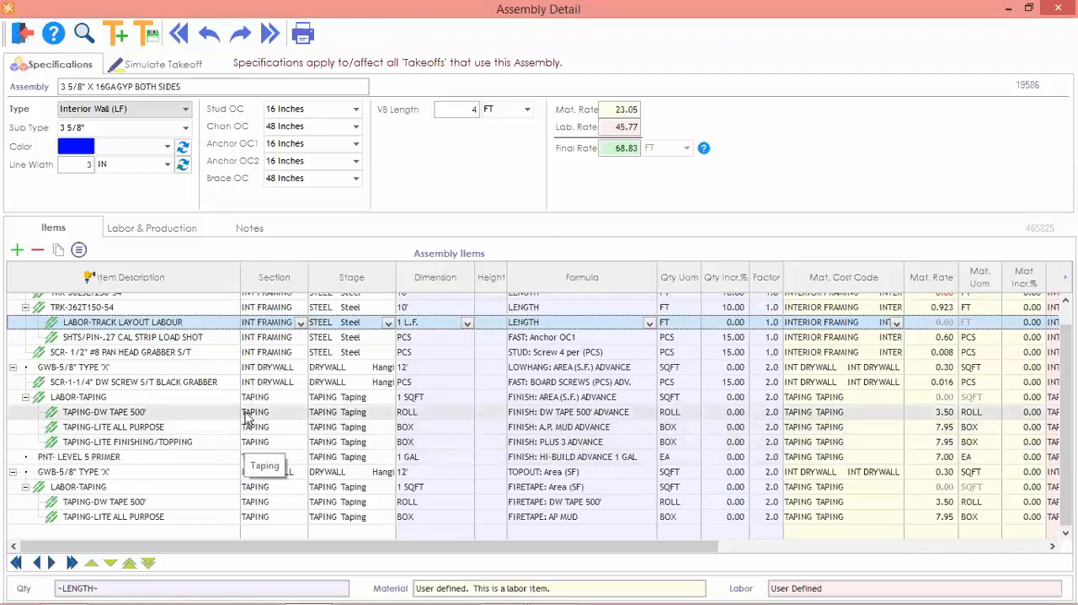
pyautogui.scroll(1, 530, 411)
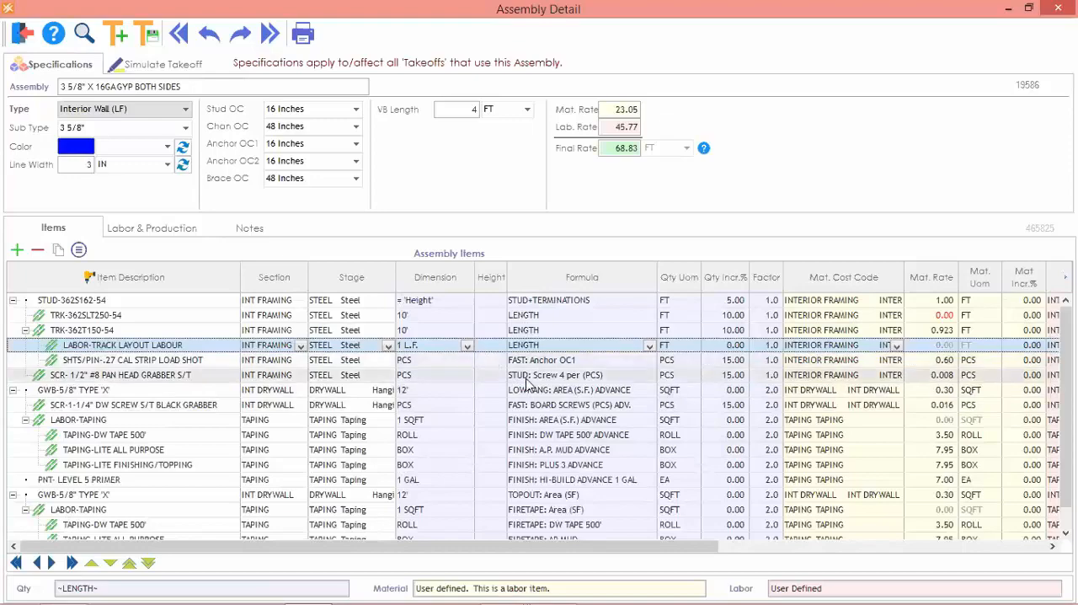
pyautogui.click(22, 35)
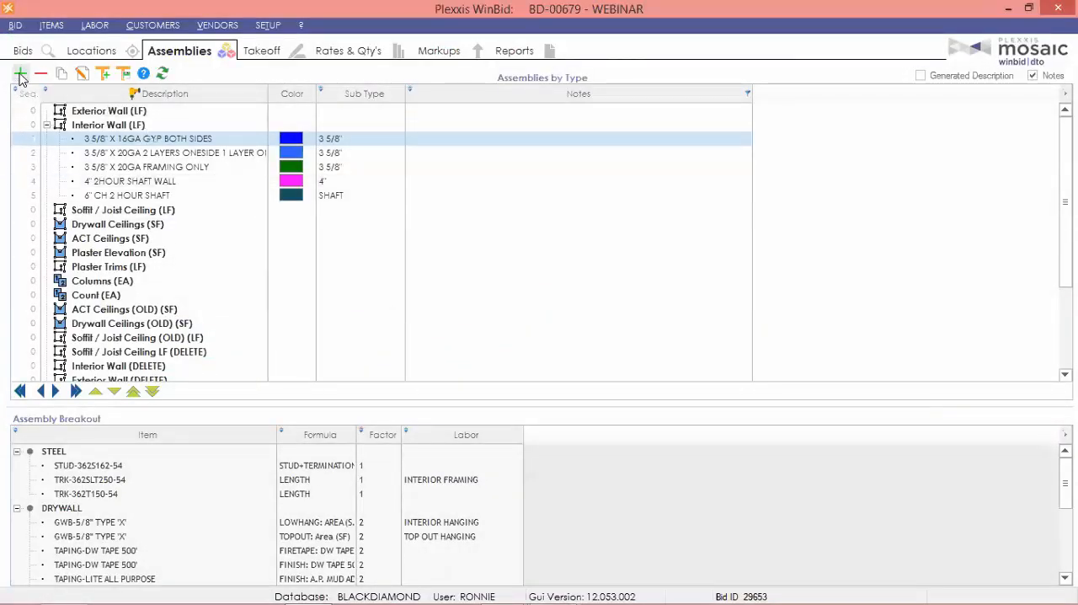
# Create a new Interior Wall (LF) assembly INT5 with sub type 3 5/8".
pyautogui.click(21, 74)
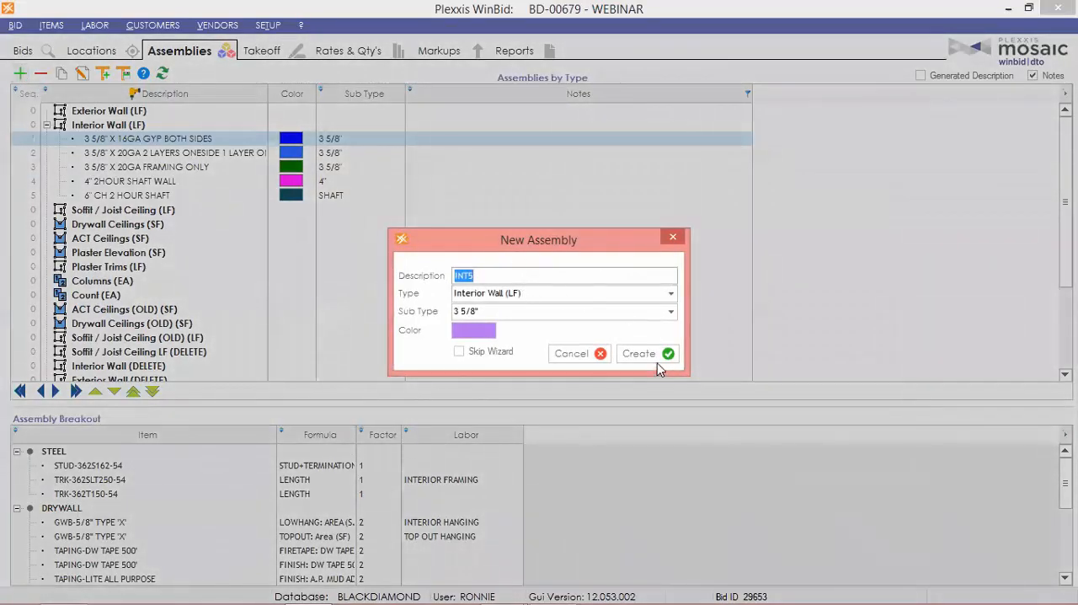
pyautogui.click(657, 361)
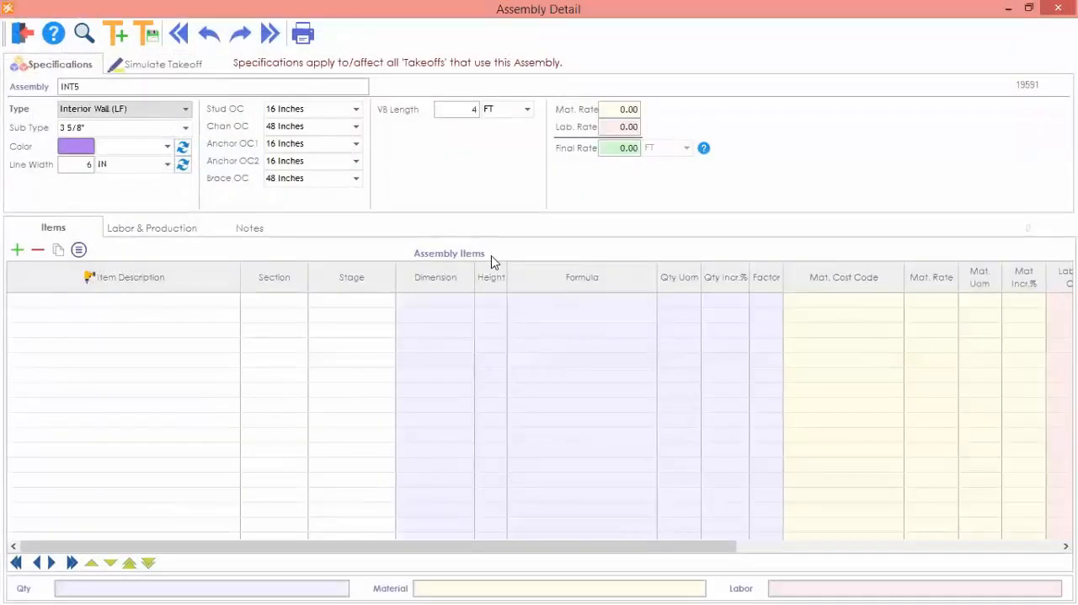
# Start adding items to INT5 and select the 20GA, 3 5/8" wide steel stud STUD-362S162-33.
pyautogui.click(24, 256)
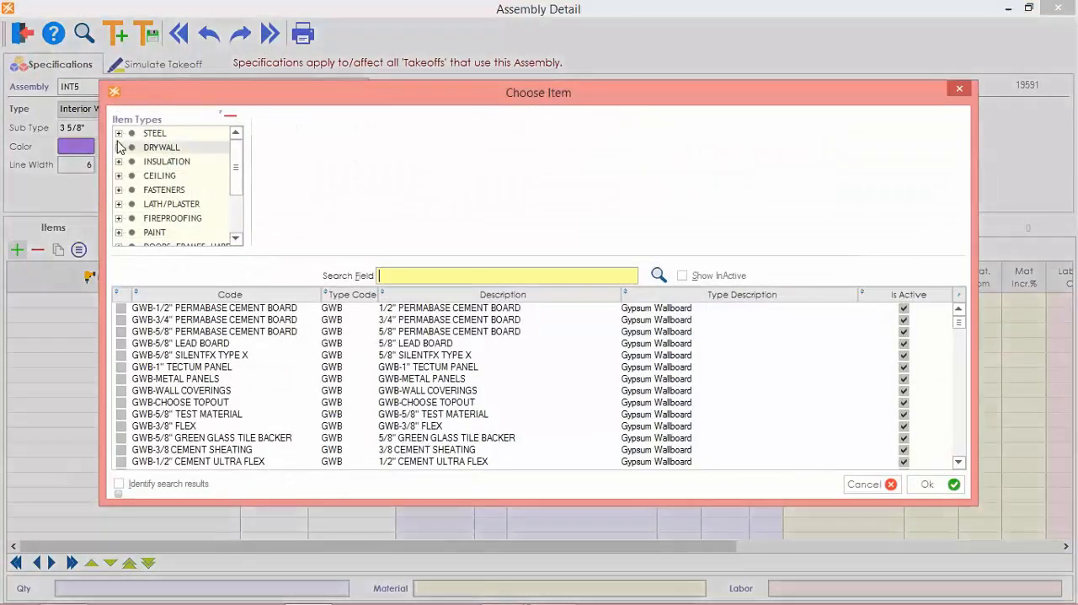
pyautogui.click(118, 133)
pyautogui.scroll(-1, 147, 174)
pyautogui.click(165, 189)
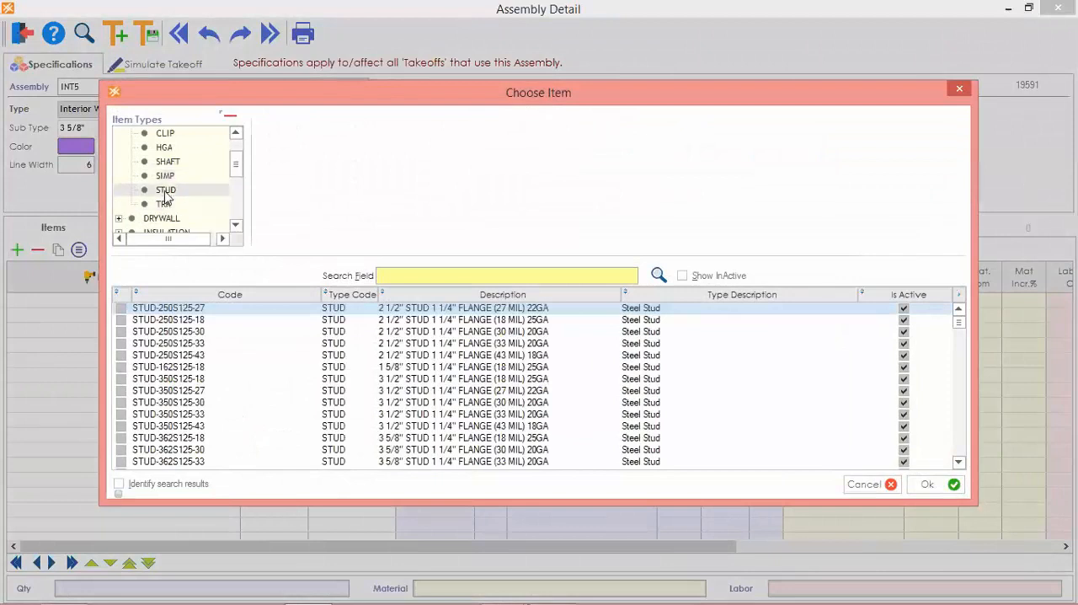
pyautogui.click(290, 161)
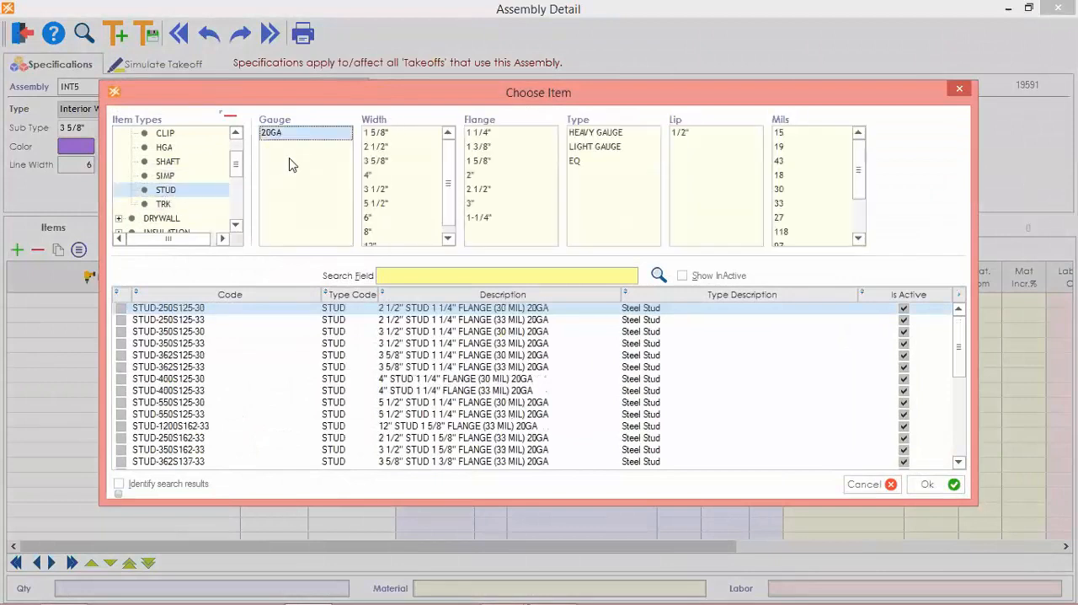
pyautogui.click(378, 161)
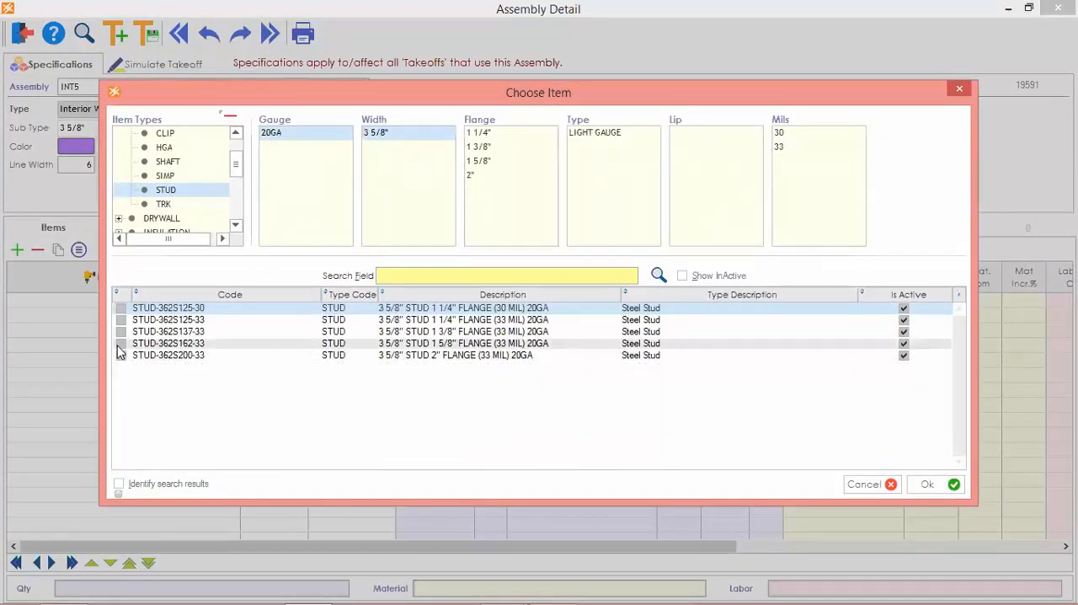
pyautogui.click(150, 342)
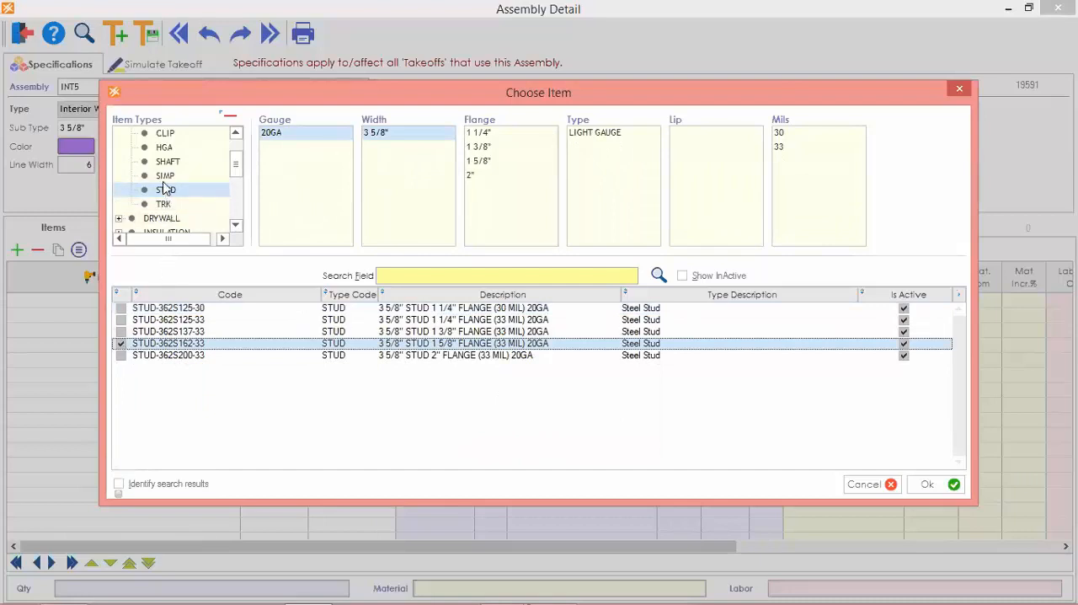
# Also select the generic 5/8" drywall board GWB-5/8" TYPE 'X' and add both chosen items to the assembly.
pyautogui.click(122, 218)
pyautogui.click(165, 183)
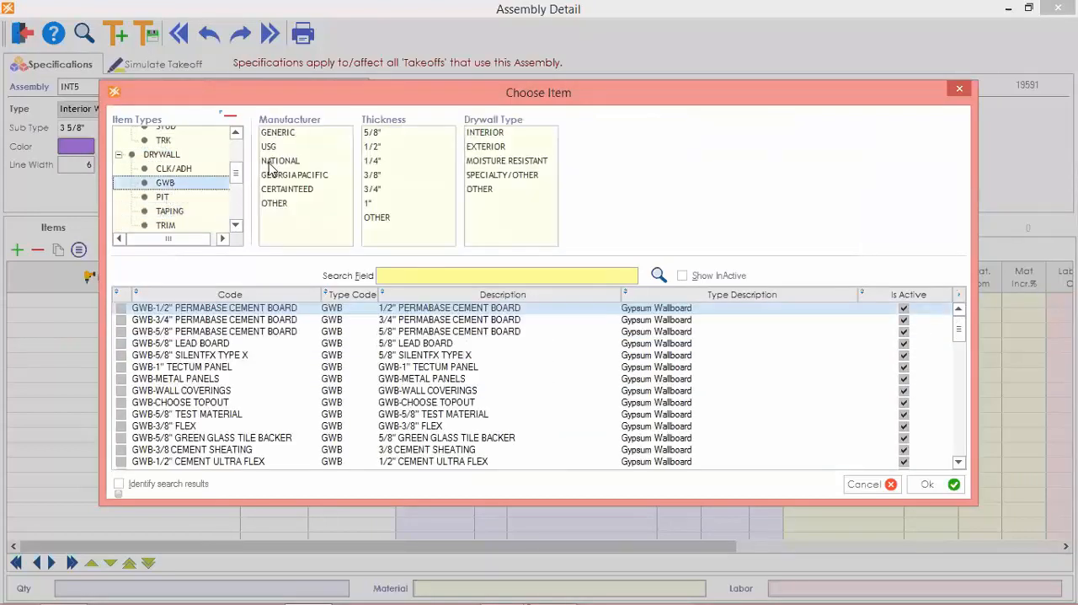
pyautogui.click(287, 135)
pyautogui.click(372, 134)
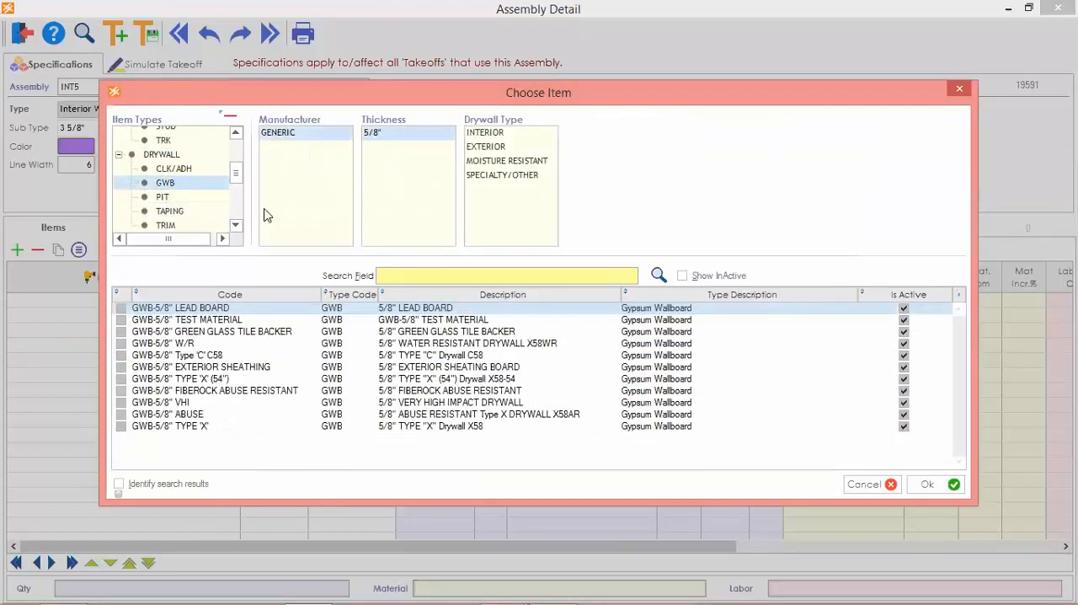
pyautogui.click(121, 427)
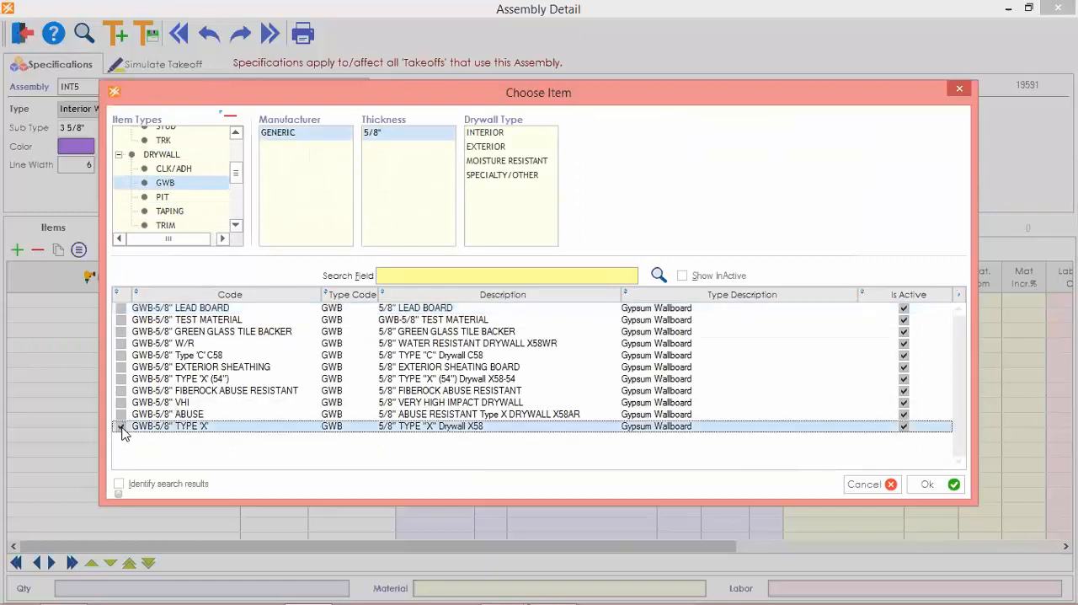
pyautogui.click(931, 486)
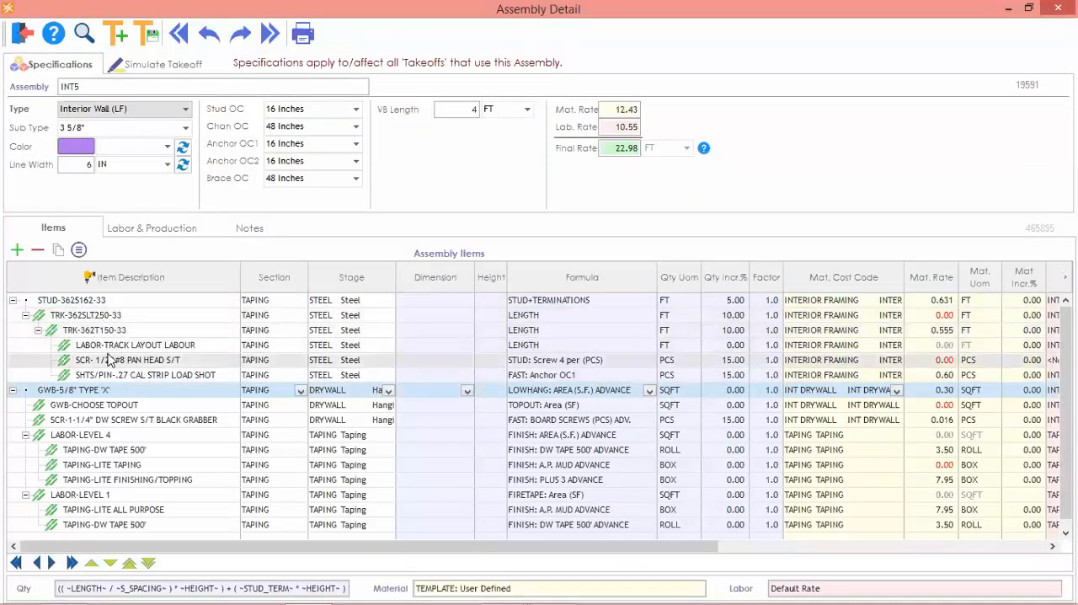
# Set the section of STUD-362S162-33 and all its linked track, labor, screw and shot items to INT FRAMING.
pyautogui.click(80, 304)
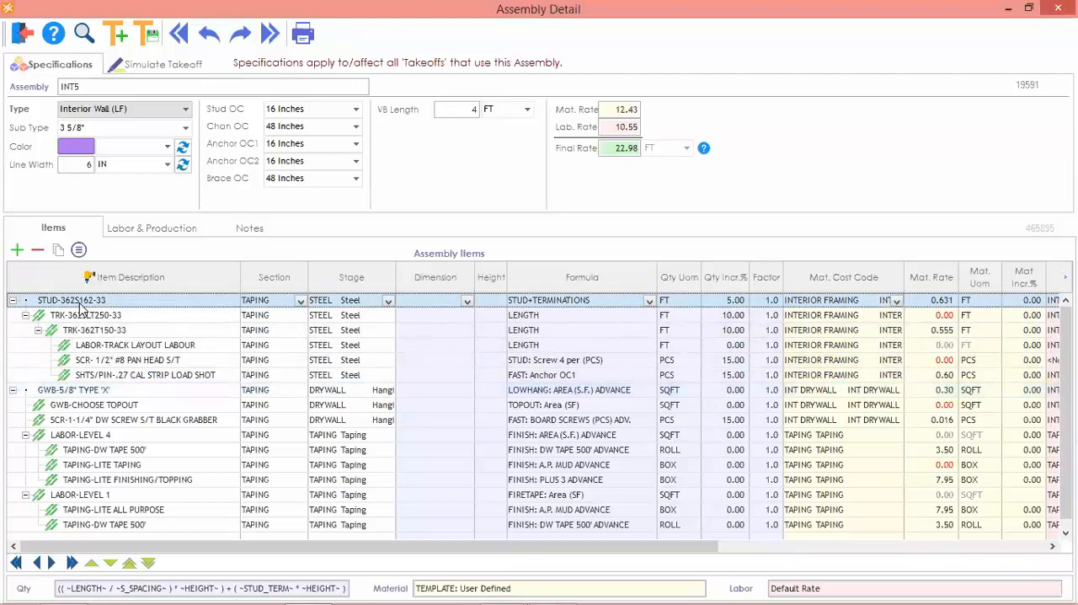
pyautogui.keyDown('shift'); pyautogui.click(147, 377); pyautogui.keyUp('shift')
pyautogui.rightClick(133, 344)
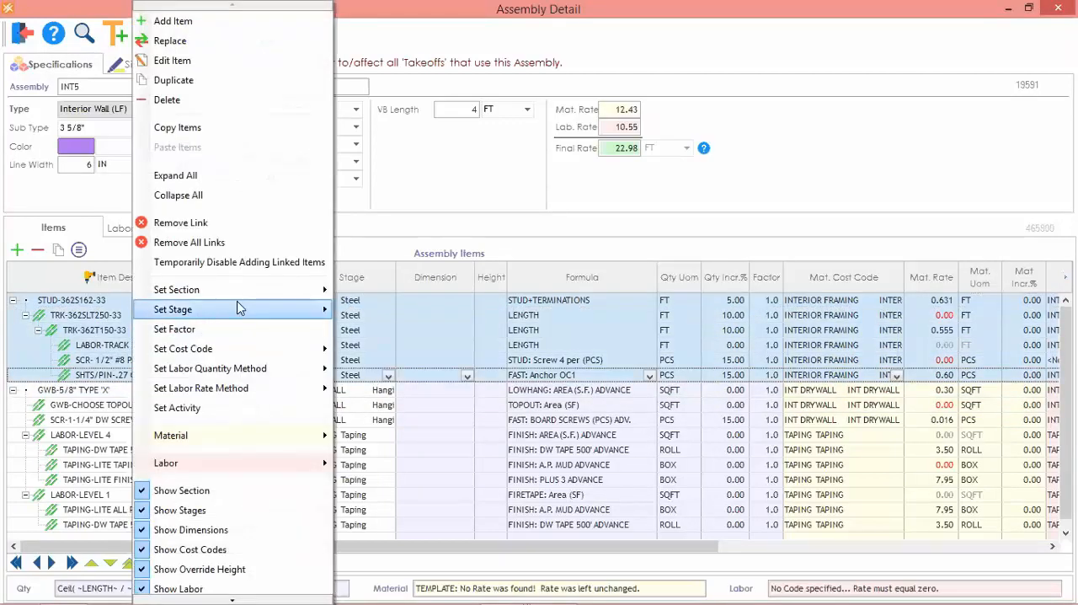
pyautogui.moveTo(239, 295)
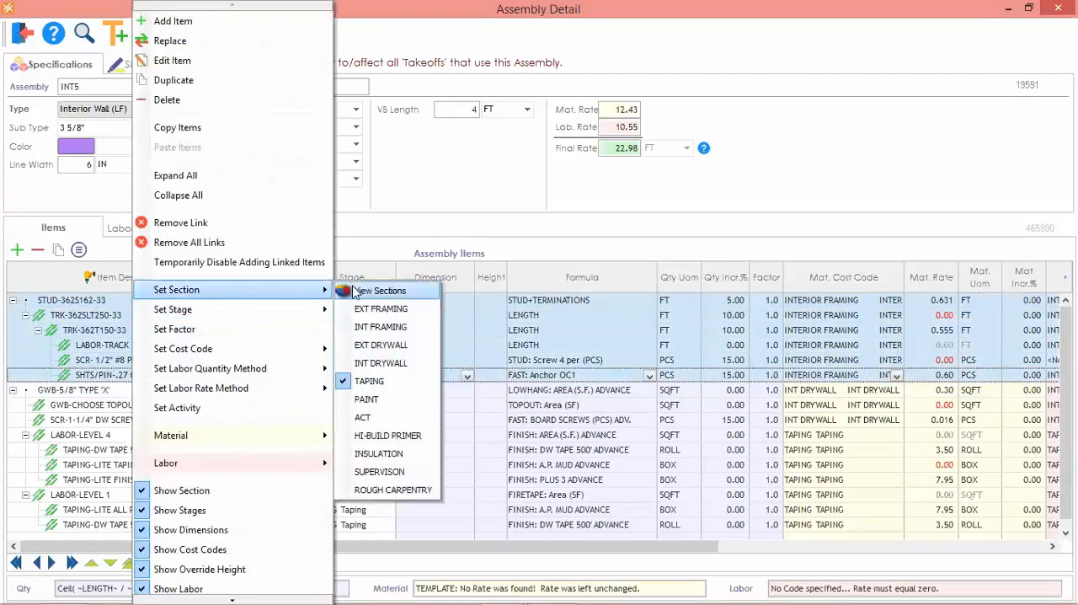
pyautogui.click(396, 328)
# Set the section of GWB-5/8" TYPE 'X', GWB-CHOOSE TOPOUT and the black grabber drywall screw to INT DRYWALL.
pyautogui.click(88, 391)
pyautogui.keyDown('shift'); pyautogui.click(88, 420); pyautogui.keyUp('shift')
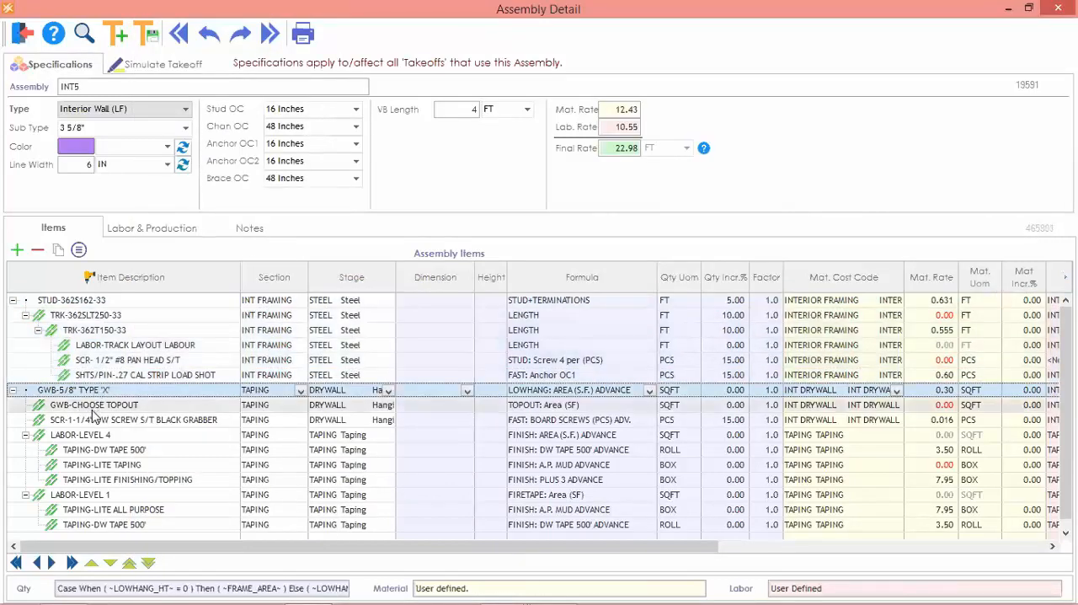
pyautogui.rightClick(88, 419)
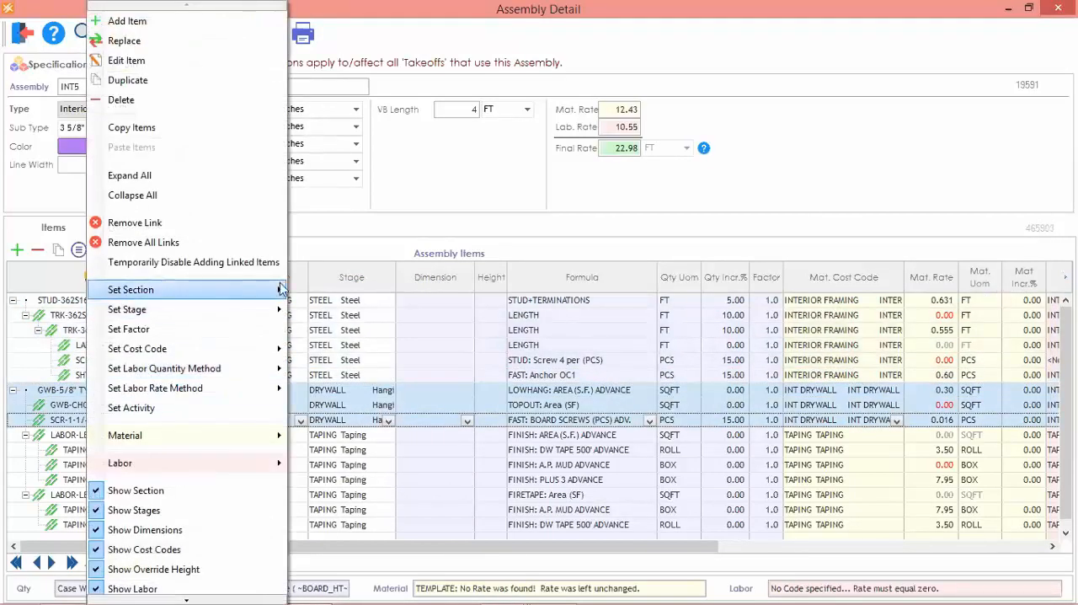
pyautogui.moveTo(218, 289)
pyautogui.click(337, 363)
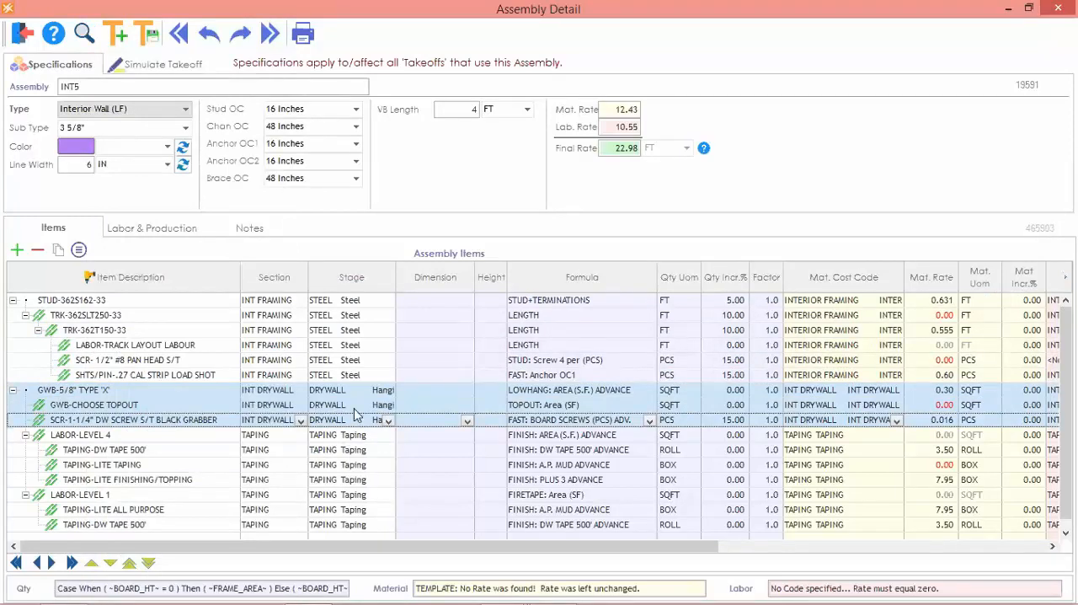
# Set the dimension of STUD-362S162-33 to = 'Height', TRK-362SLT250-33 to 10' and TRK-362T150-33 to 20'-0".
pyautogui.click(435, 300)
pyautogui.click(436, 301)
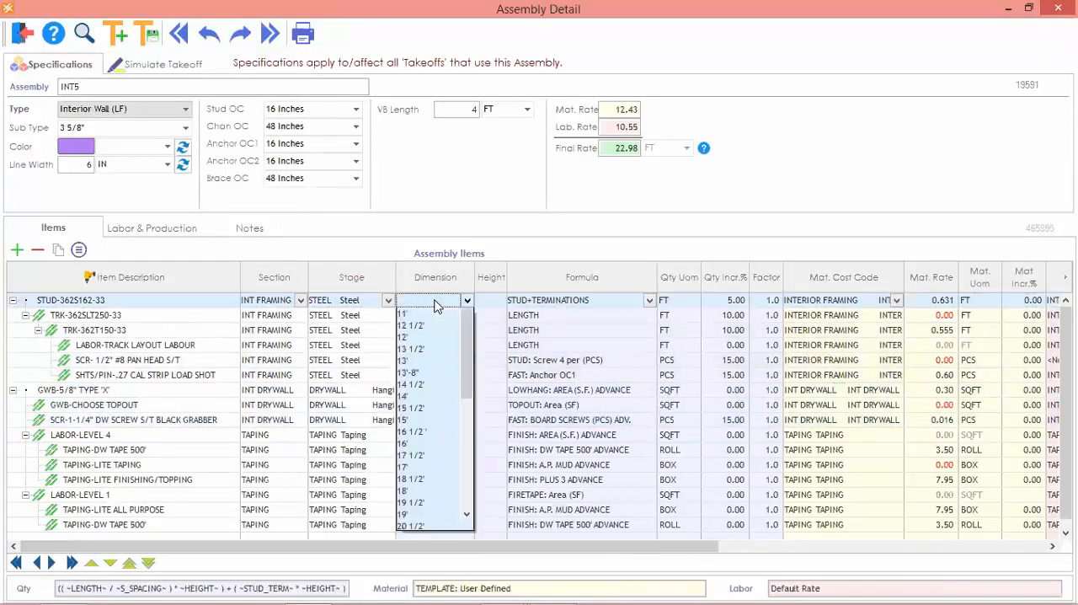
pyautogui.click(432, 327)
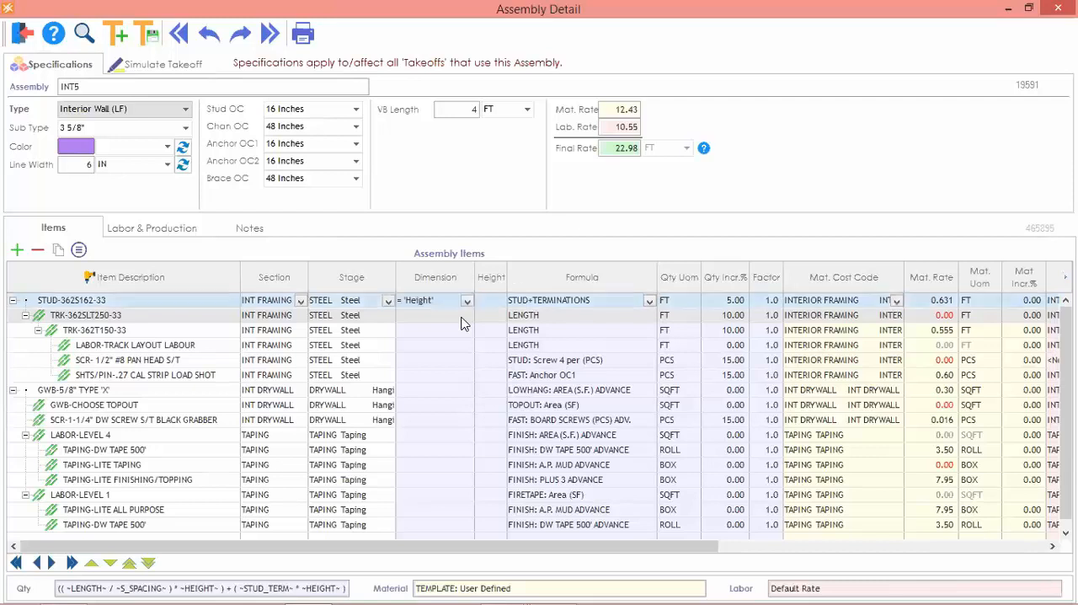
pyautogui.click(462, 324)
pyautogui.click(450, 321)
pyautogui.click(442, 352)
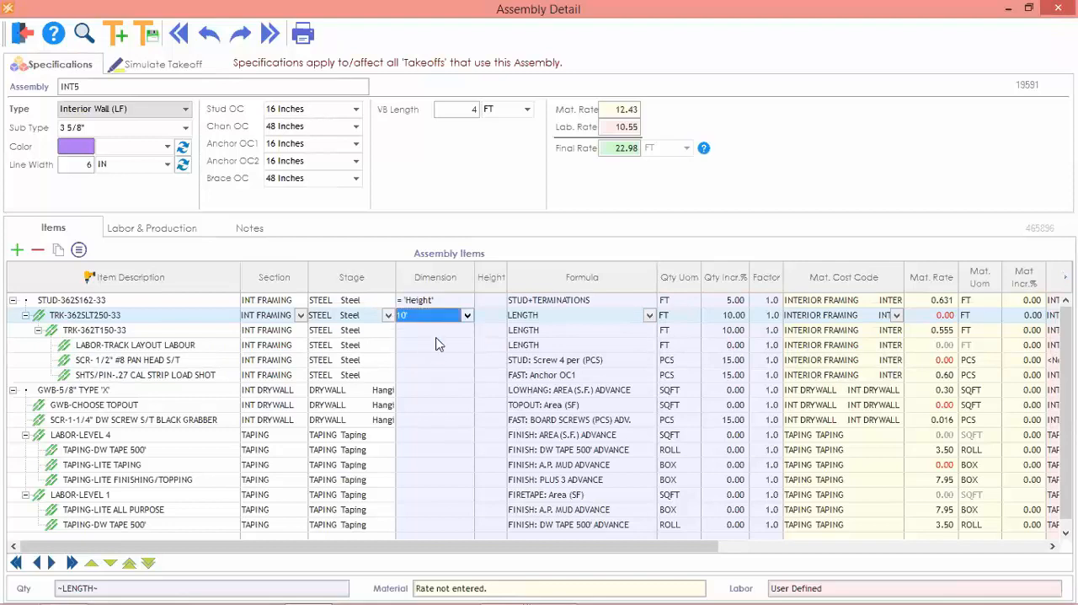
pyautogui.click(442, 337)
pyautogui.click(441, 334)
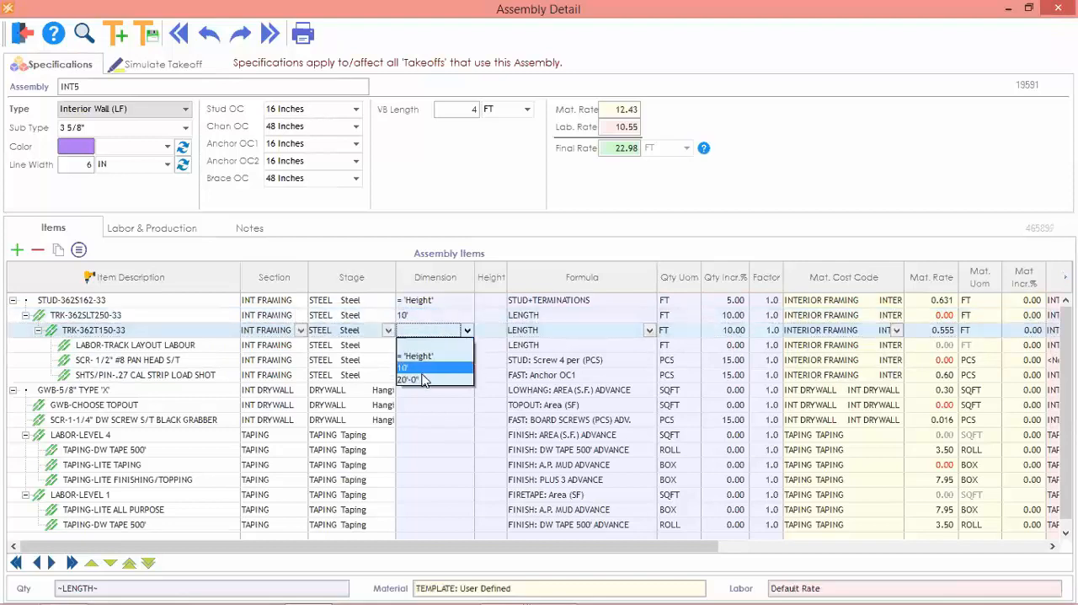
pyautogui.click(424, 379)
# Set the dimension of the track layout labor to 1 L.F. and of the pan head screw and strip load shot to PCS.
pyautogui.click(451, 353)
pyautogui.click(448, 353)
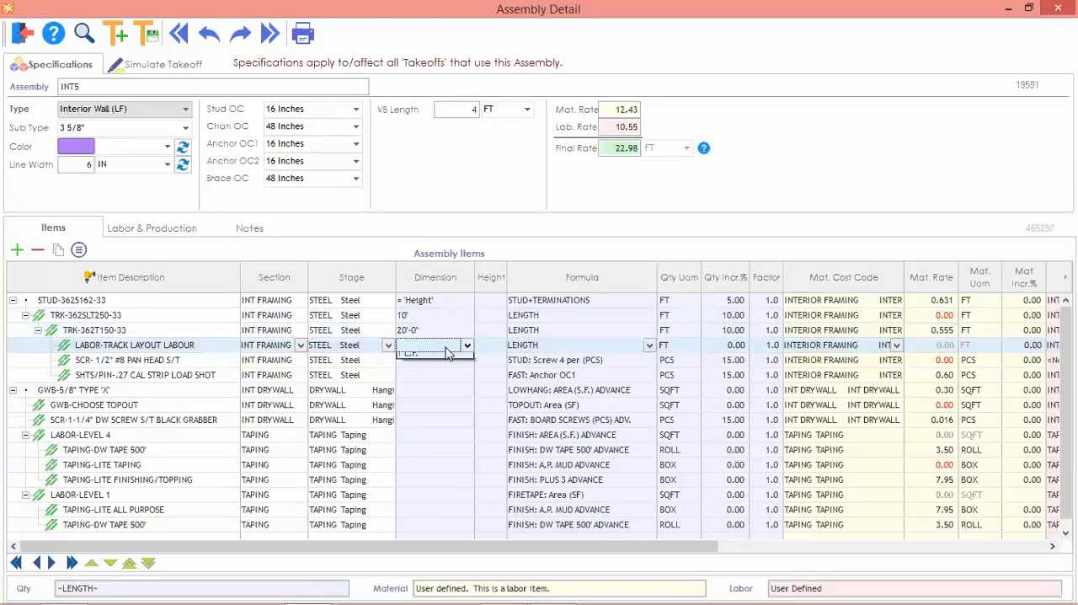
pyautogui.click(434, 377)
pyautogui.click(435, 362)
pyautogui.click(435, 365)
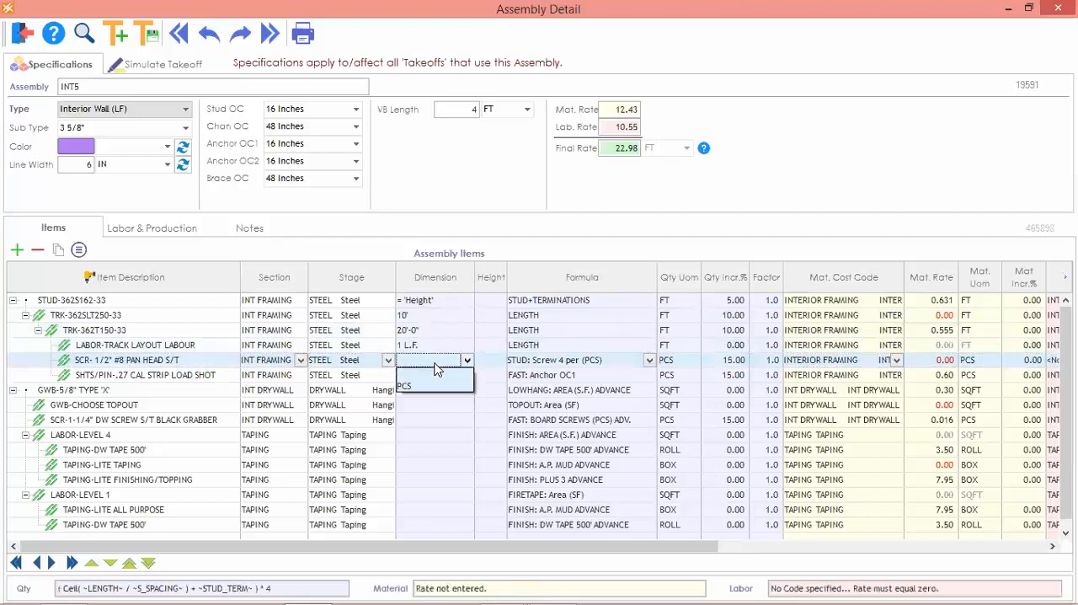
pyautogui.click(433, 386)
pyautogui.click(438, 376)
pyautogui.click(436, 378)
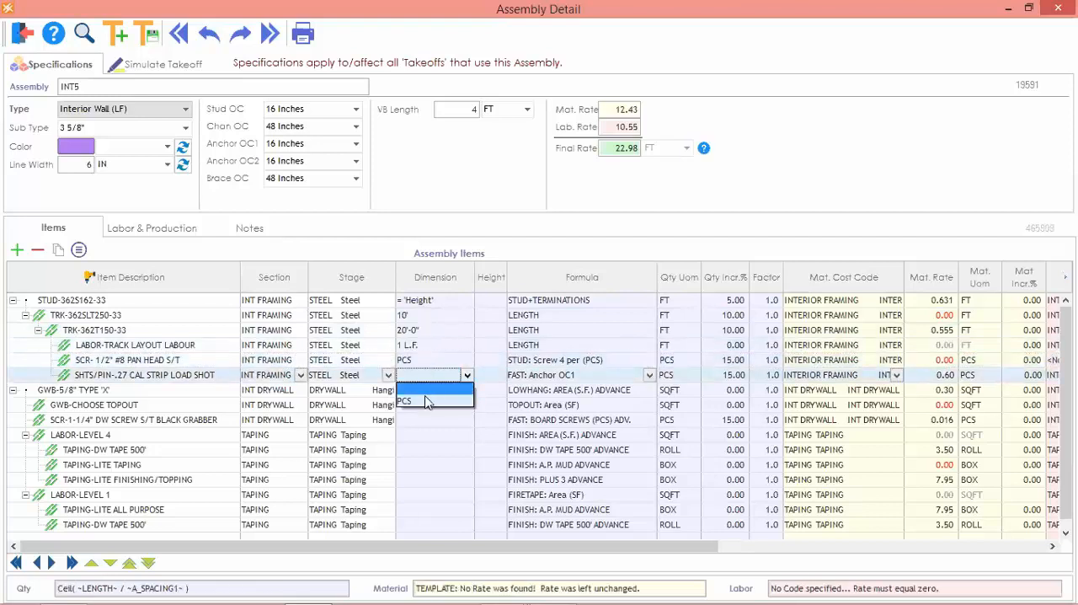
pyautogui.click(427, 401)
# Set the dimension of the main GWB-5/8" TYPE 'X' board to 12' and check its quantity formula.
pyautogui.click(429, 392)
pyautogui.click(429, 391)
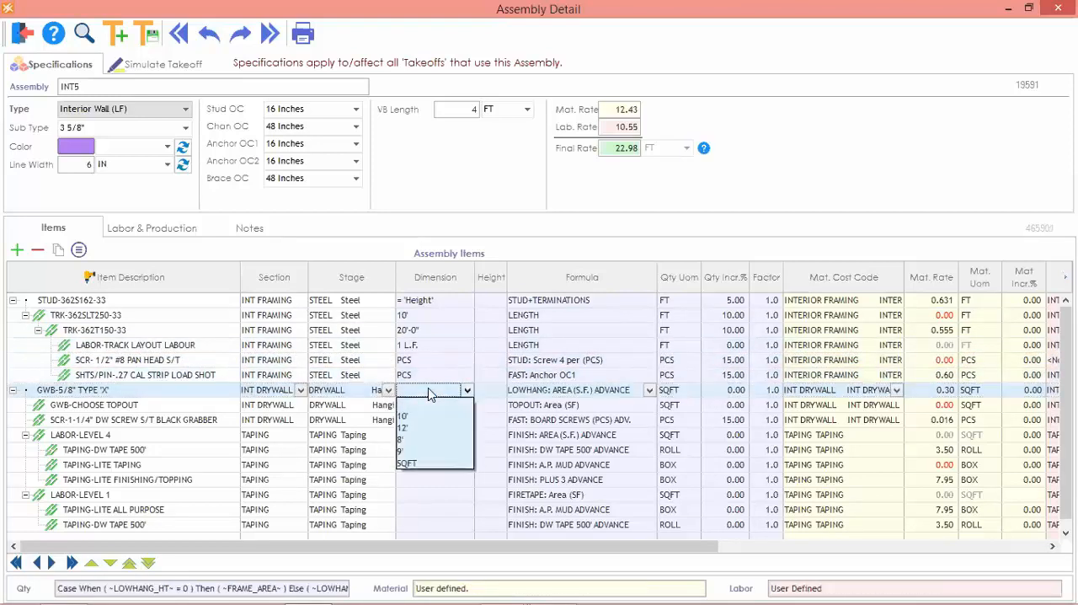
pyautogui.click(412, 426)
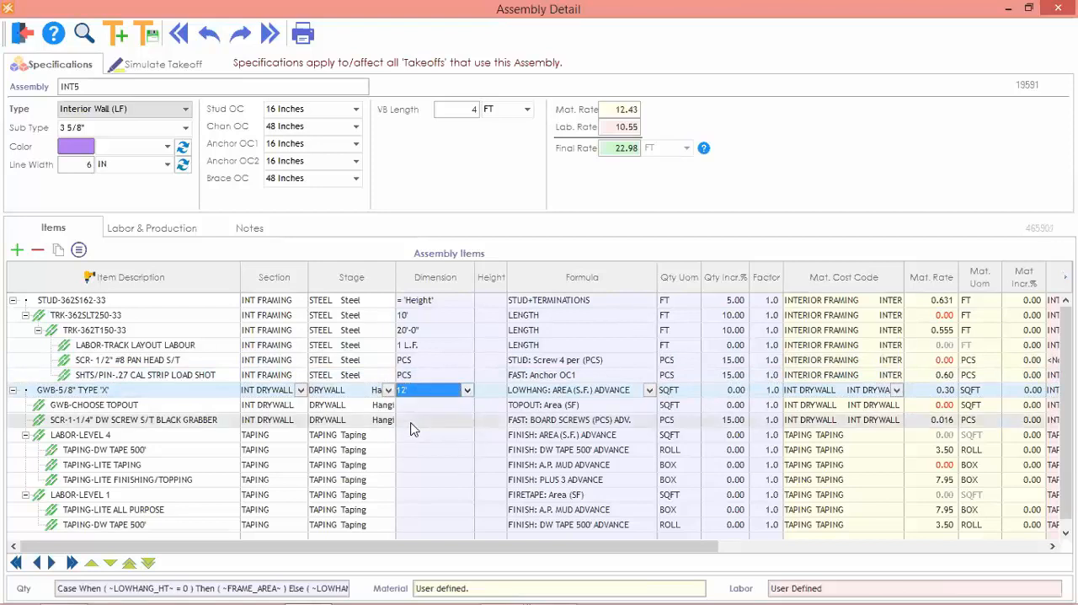
pyautogui.click(601, 389)
pyautogui.click(563, 389)
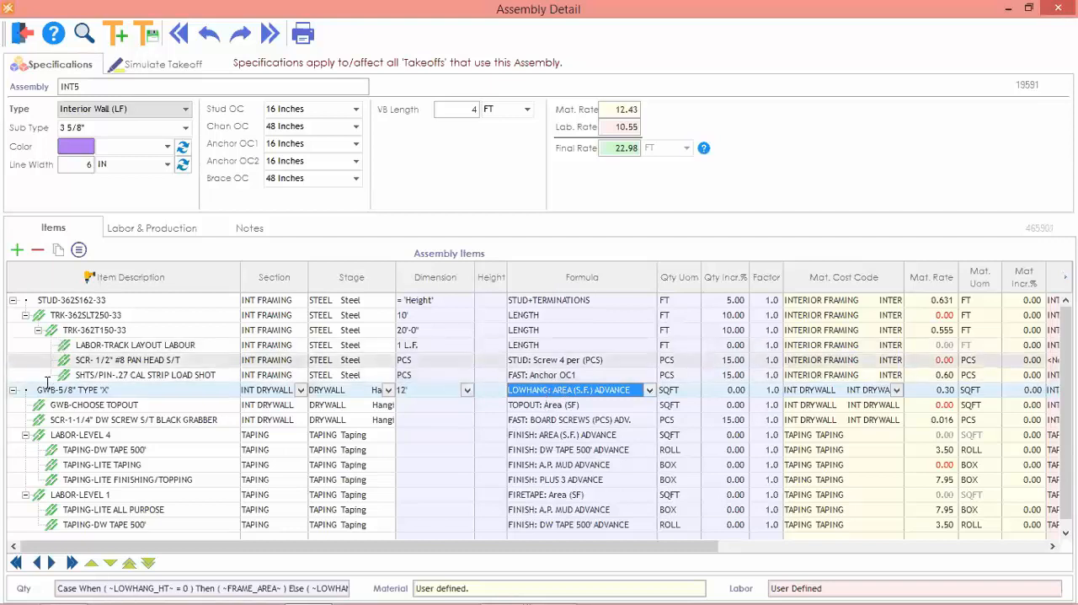
# Replace GWB-CHOOSE TOPOUT with generic GWB-5/8" TYPE 'X', declining to refresh labor defaults or linked items, and set its dimension to 8'.
pyautogui.click(100, 403)
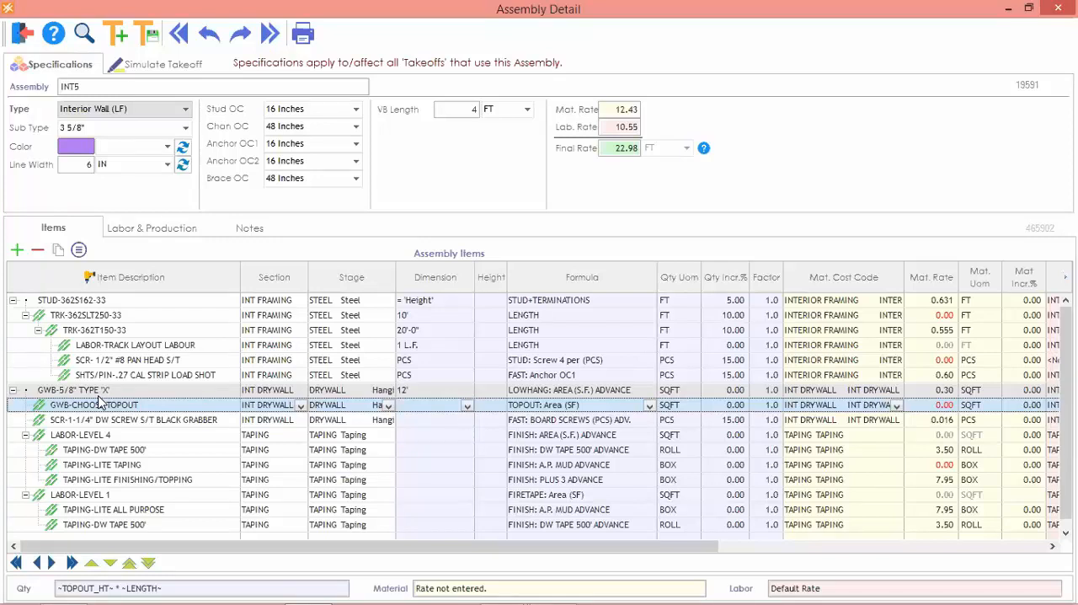
pyautogui.rightClick(99, 403)
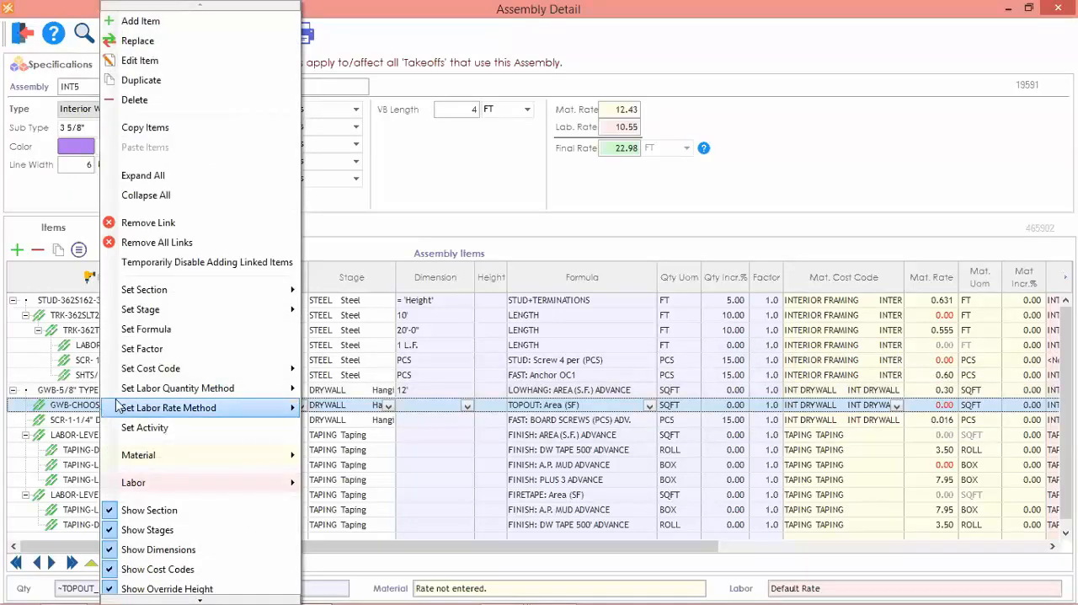
pyautogui.click(65, 407)
pyautogui.rightClick(64, 406)
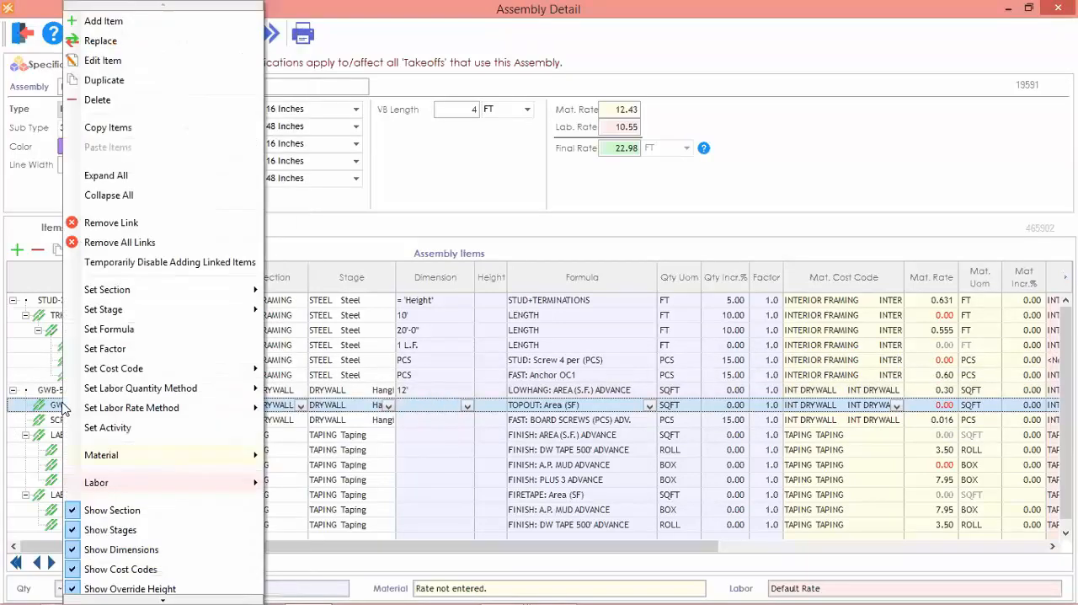
pyautogui.click(156, 42)
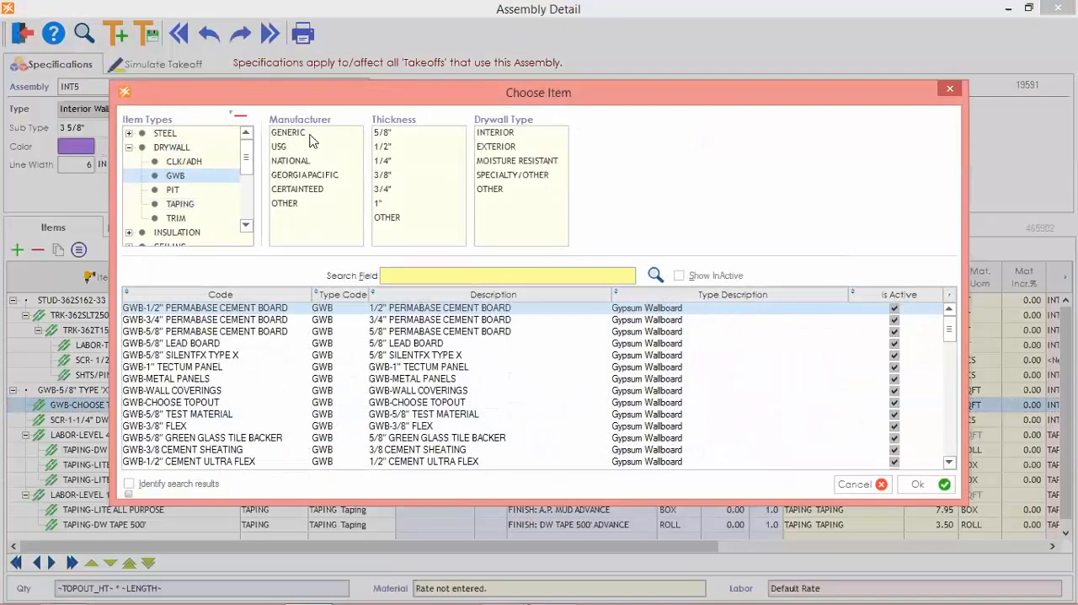
pyautogui.click(307, 135)
pyautogui.click(401, 135)
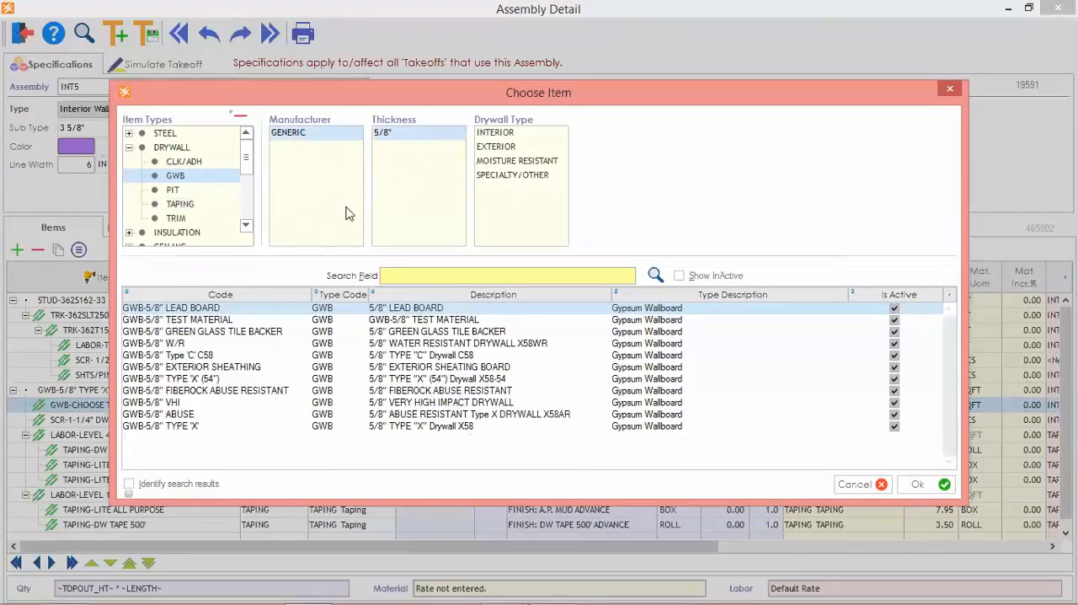
pyautogui.doubleClick(153, 431)
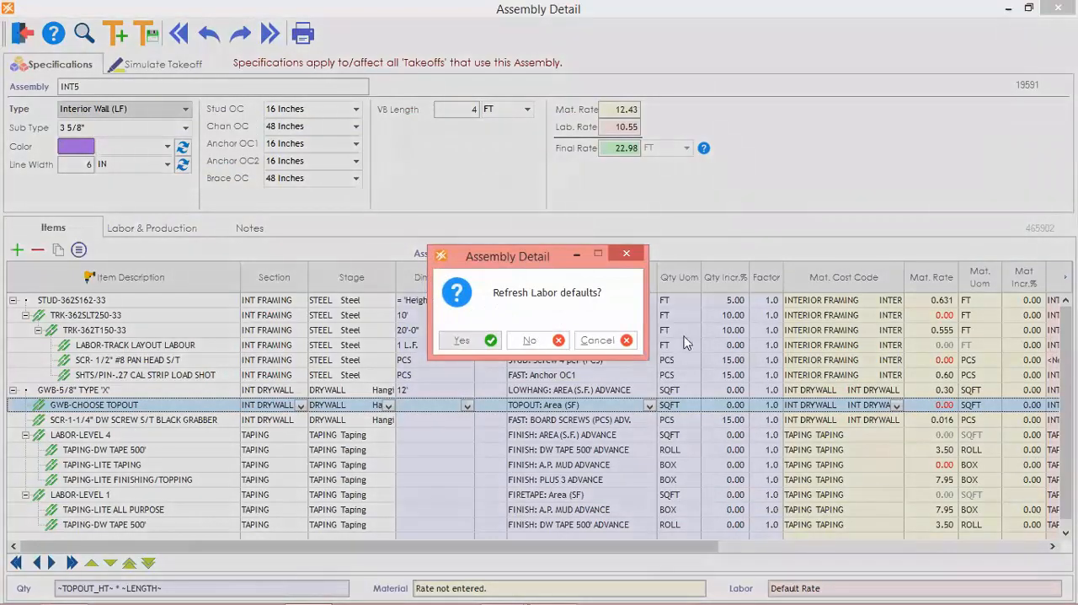
pyautogui.click(532, 341)
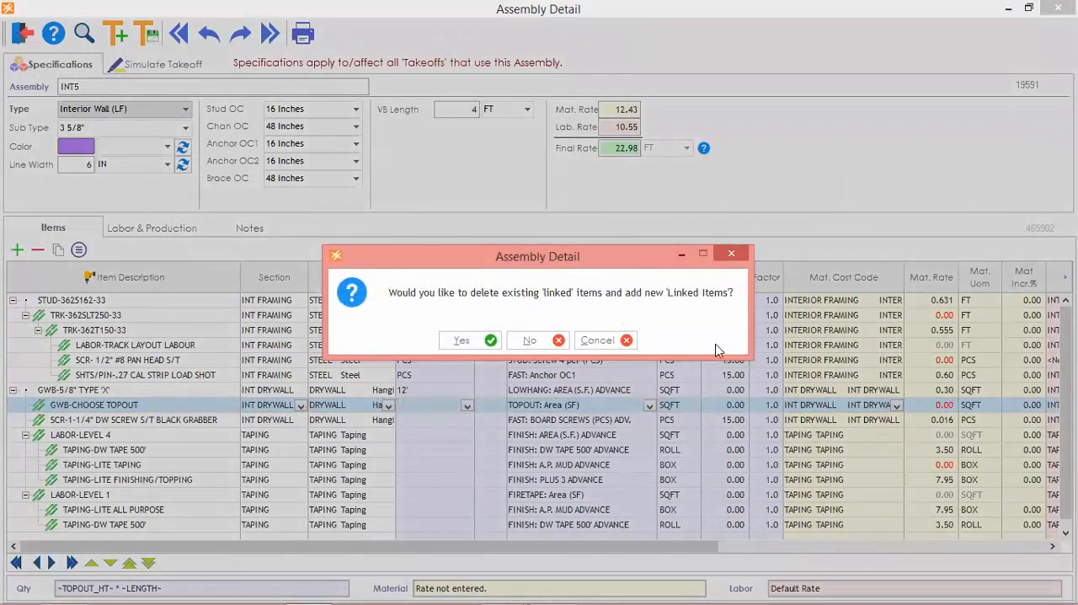
pyautogui.click(553, 340)
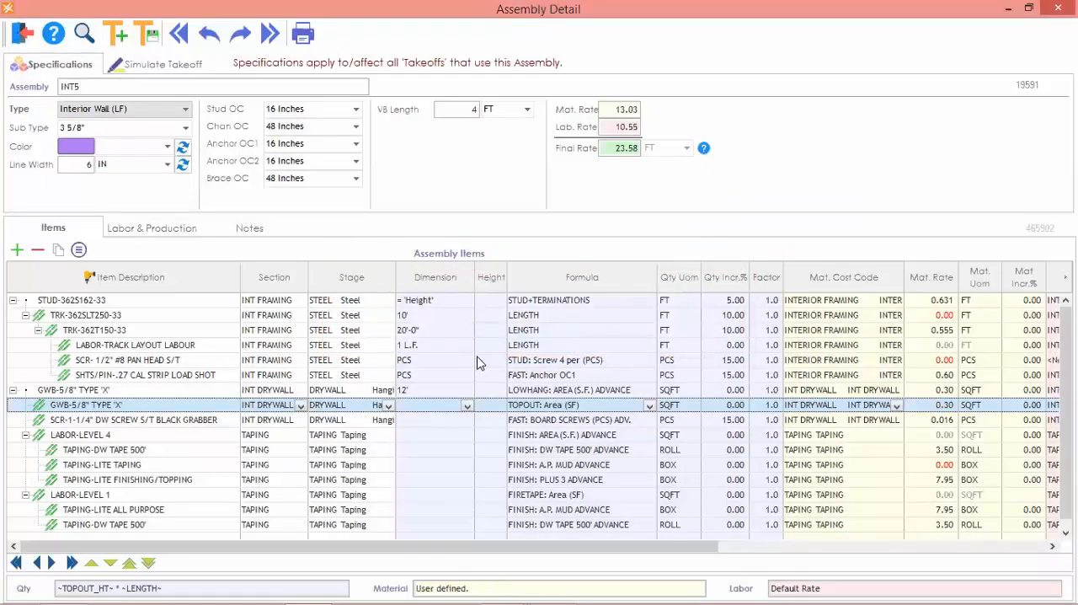
pyautogui.click(419, 413)
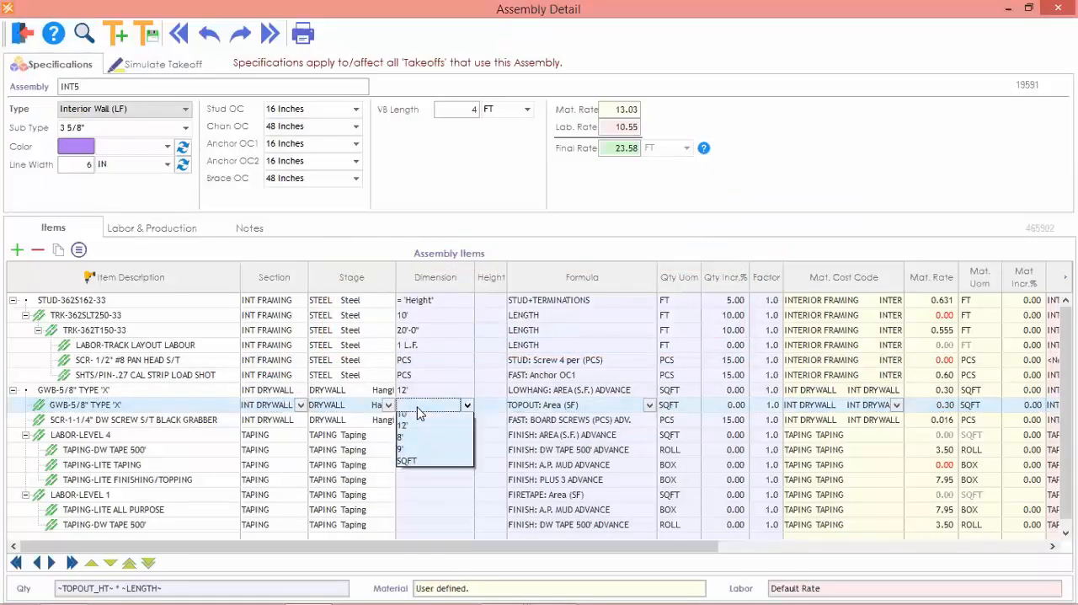
pyautogui.click(419, 456)
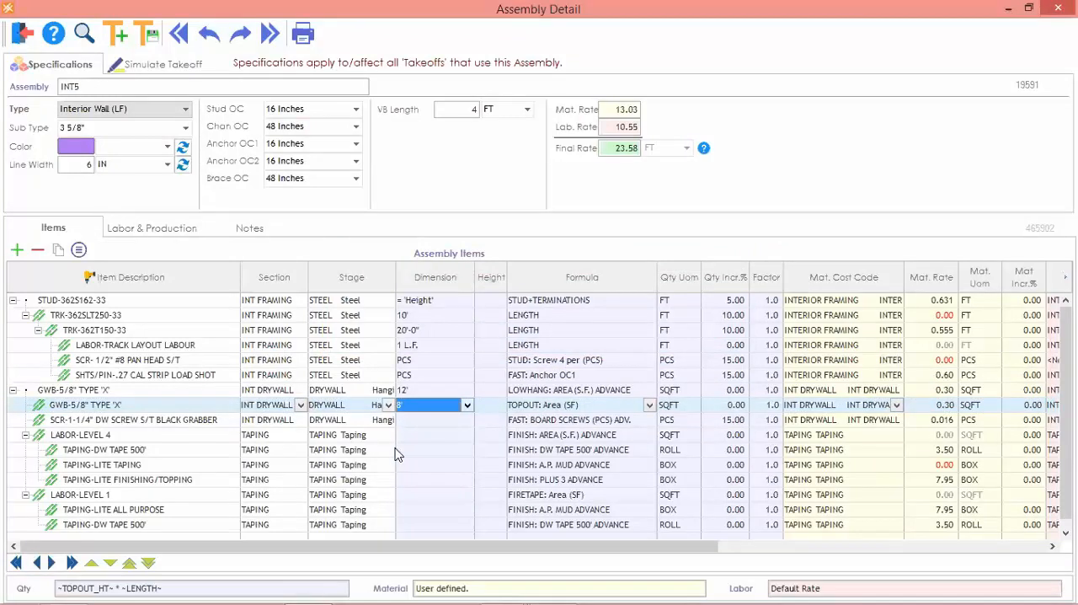
# Set the dimension of the SCR-1-1/4" DW black grabber screw to PCS and of LABOR-LEVEL 4 to SQFT.
pyautogui.click(158, 425)
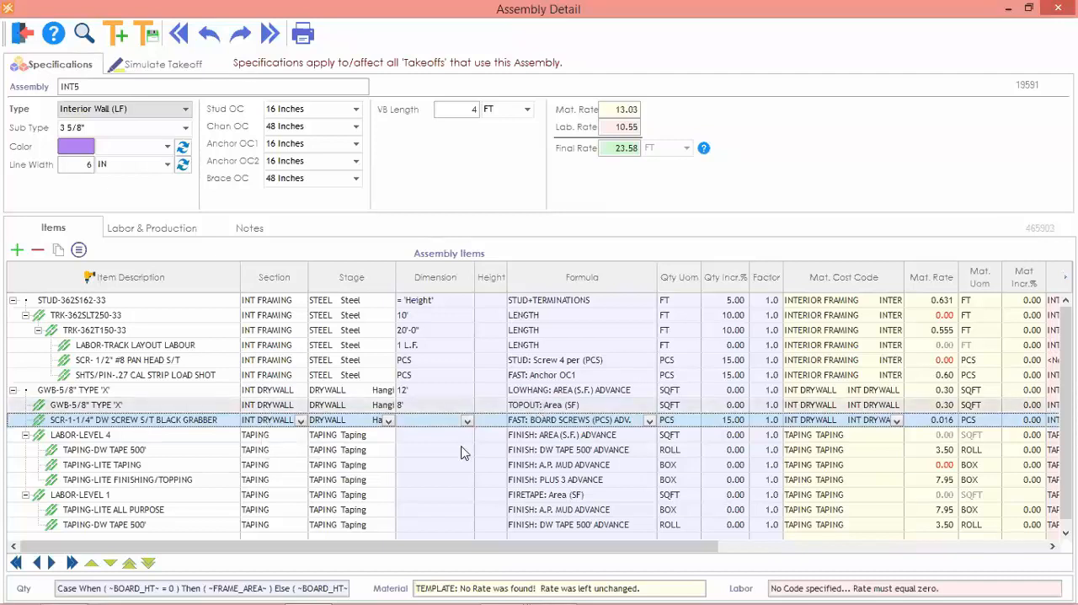
pyautogui.click(467, 421)
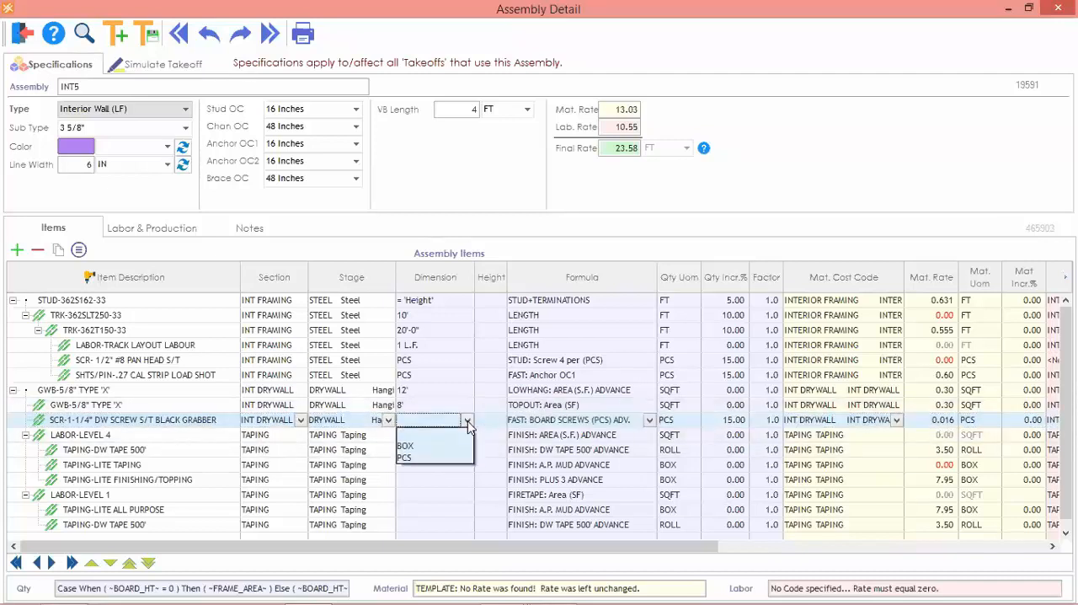
pyautogui.click(425, 458)
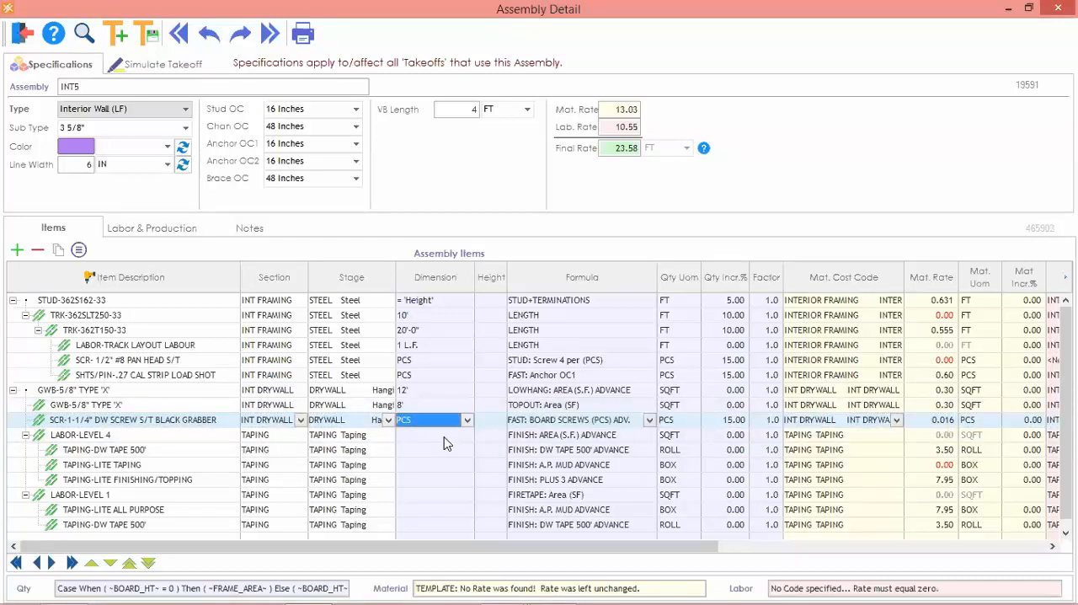
pyautogui.click(444, 441)
pyautogui.click(428, 442)
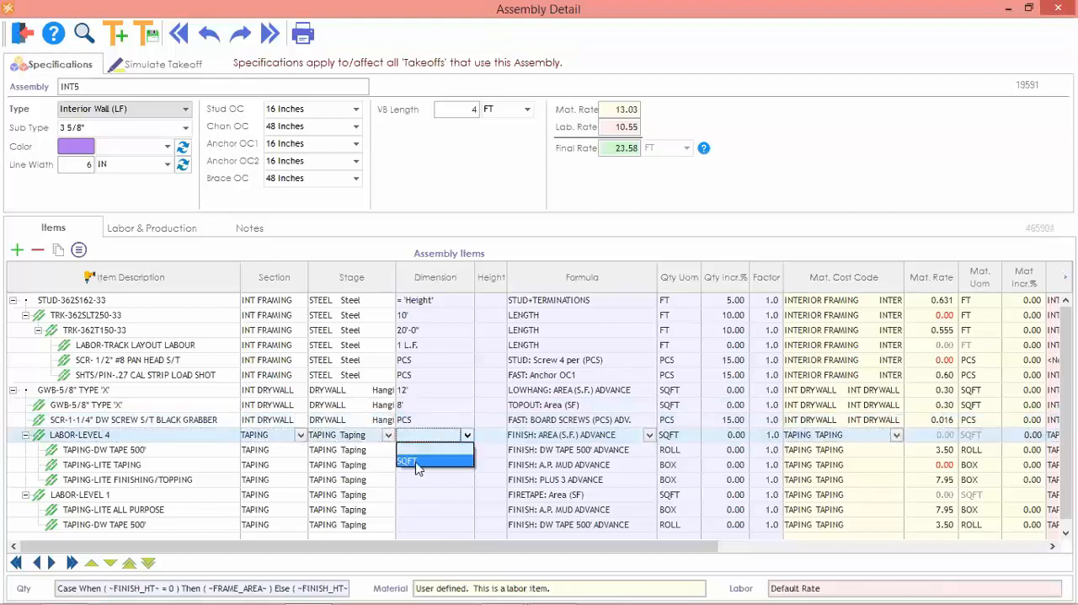
pyautogui.click(416, 462)
# Under LABOR-LEVEL 4, set the dimension of TAPING-DW TAPE 500' to ROLL and of TAPING-LITE TAPING and TAPING-LITE FINISHING/TOPPING to BOX.
pyautogui.click(419, 451)
pyautogui.click(418, 450)
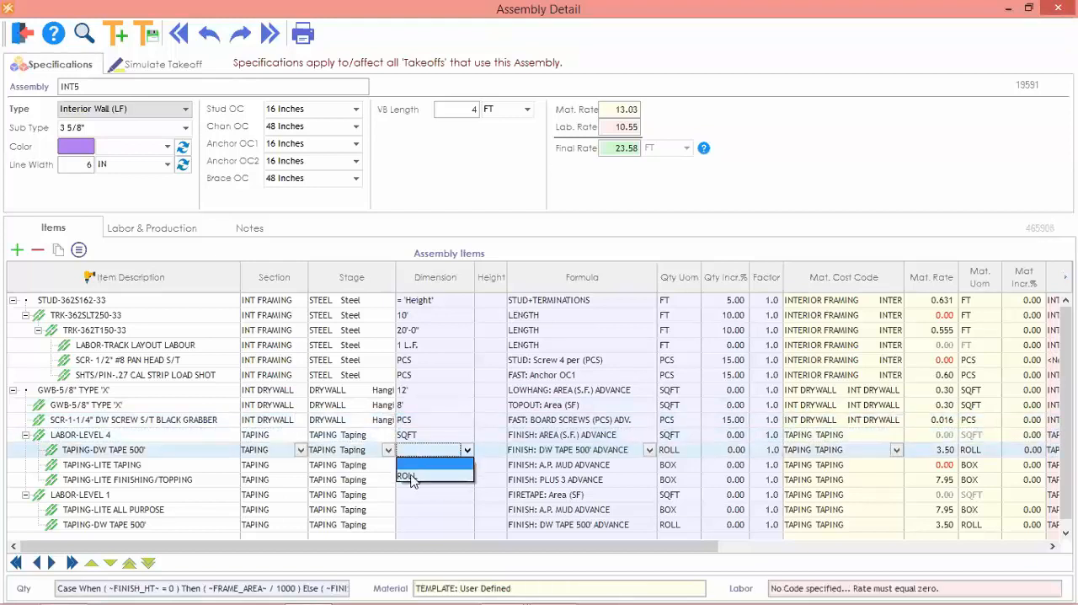
pyautogui.click(411, 477)
pyautogui.click(428, 470)
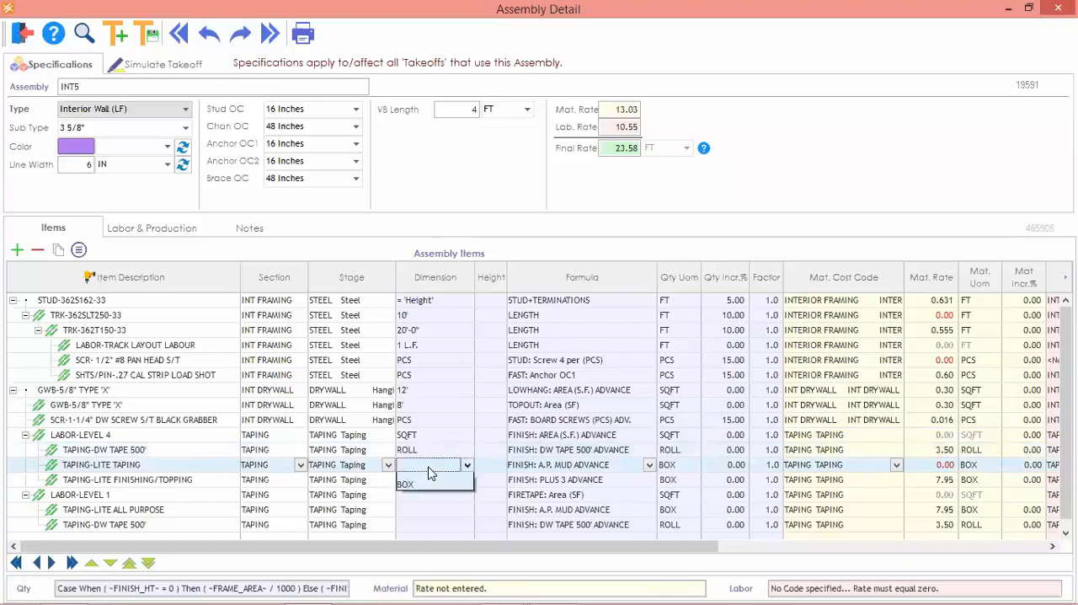
pyautogui.click(418, 493)
pyautogui.click(423, 483)
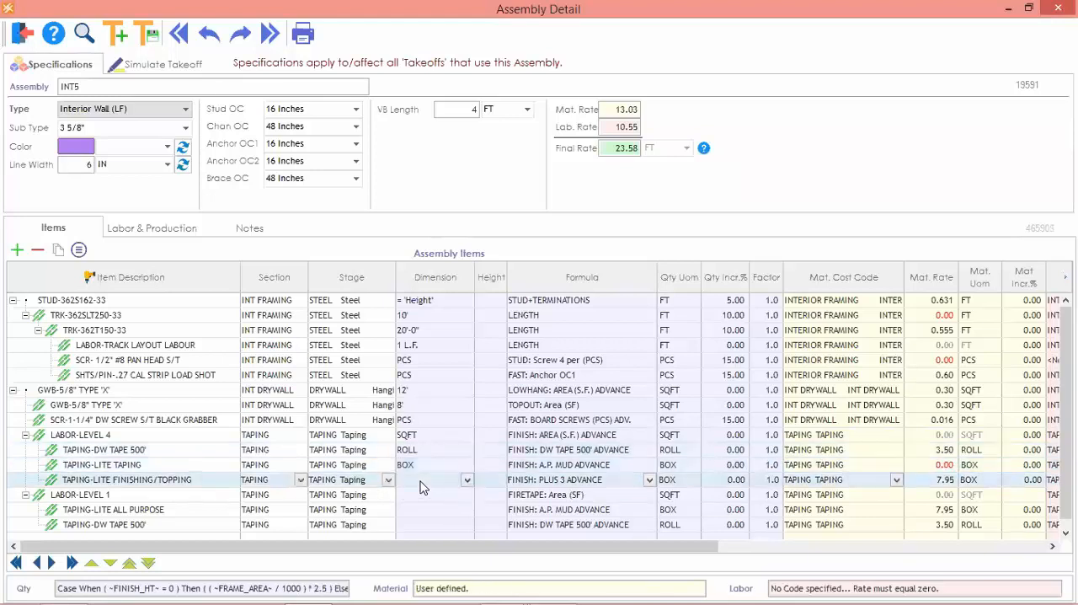
pyautogui.click(418, 505)
# Set the dimension of LABOR-LEVEL 1 to SQFT, its TAPING-LITE ALL PURPOSE to BOX and its TAPING-DW TAPE 500' to ROLL.
pyautogui.click(435, 498)
pyautogui.click(423, 520)
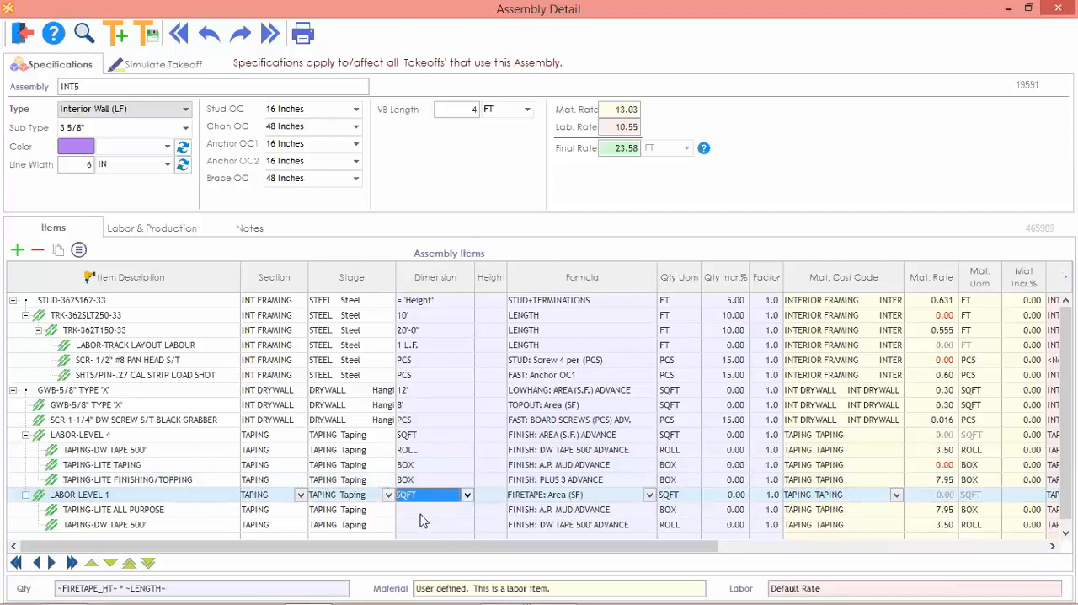
pyautogui.click(421, 511)
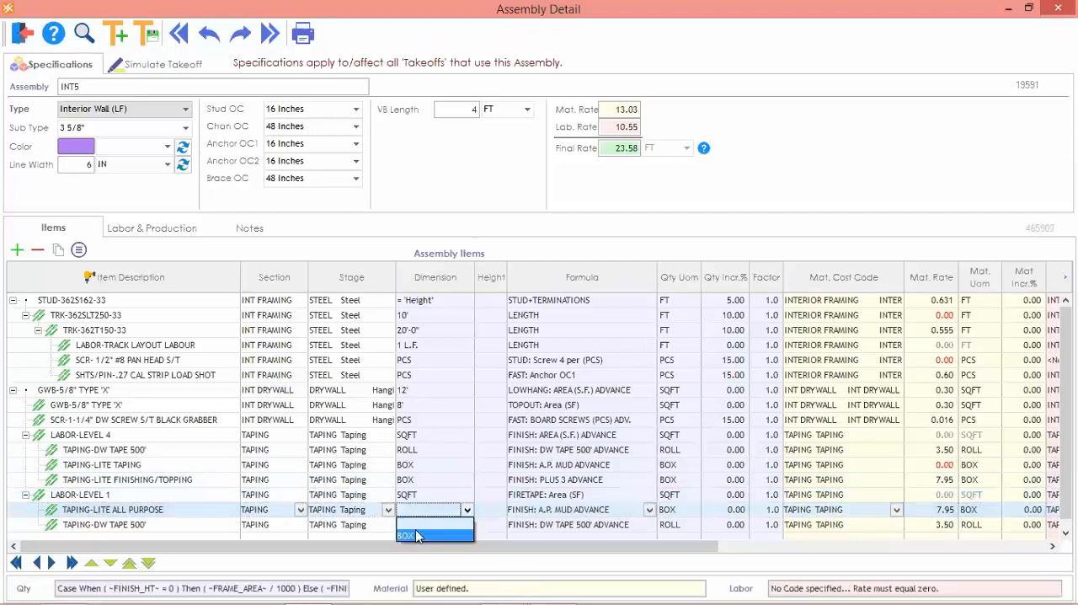
pyautogui.click(421, 529)
pyautogui.click(417, 523)
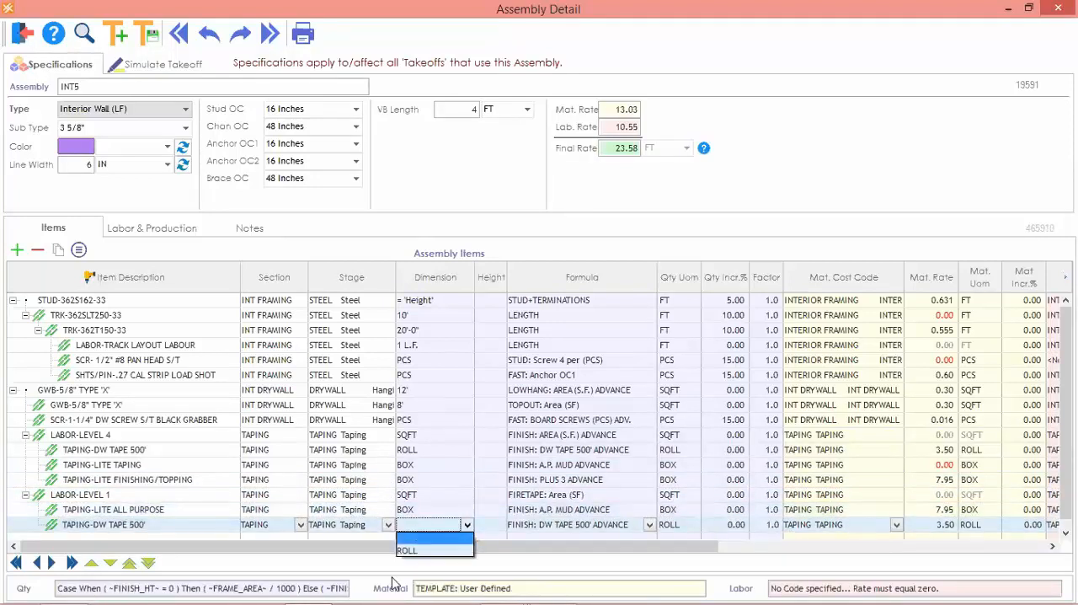
pyautogui.click(410, 552)
# Set the factor to 2 for all drywall and taping items, from the main GWB-5/8" TYPE 'X' through the last TAPING-DW TAPE 500'.
pyautogui.click(118, 392)
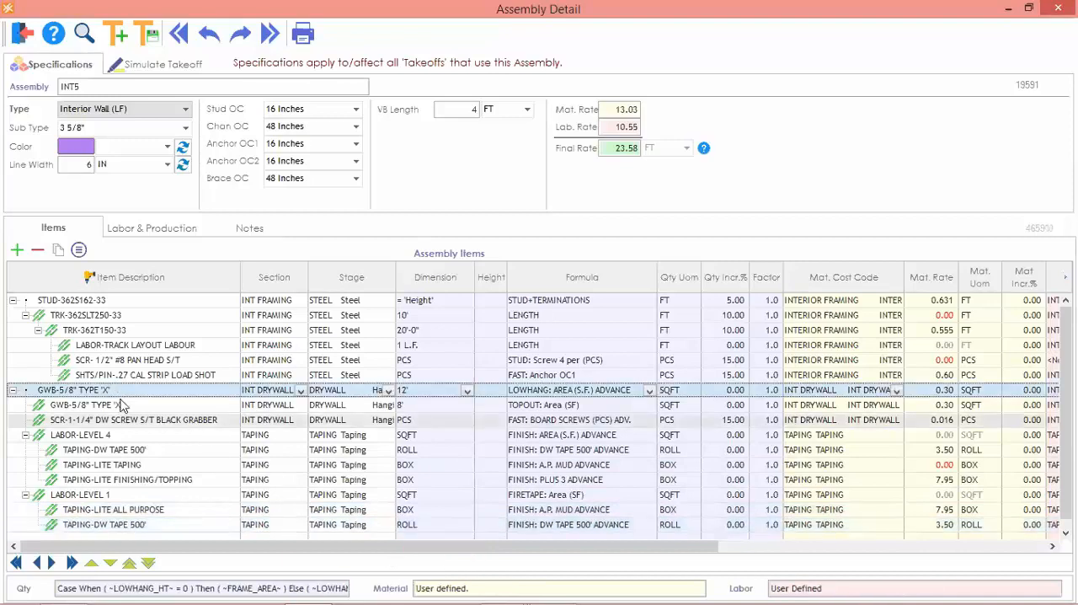
pyautogui.keyDown('shift'); pyautogui.click(135, 525); pyautogui.keyUp('shift')
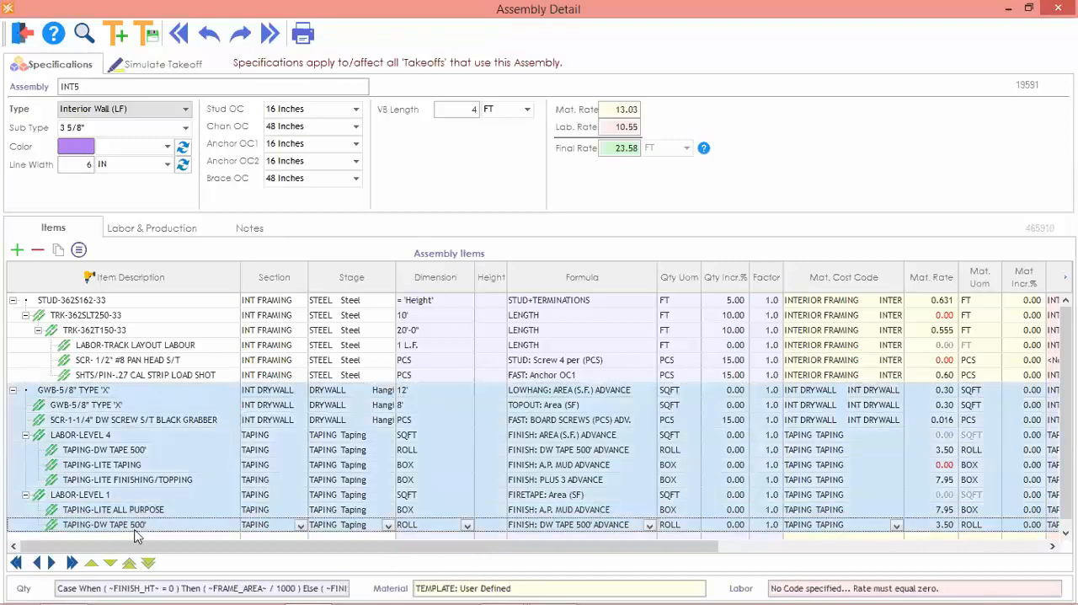
pyautogui.rightClick(145, 450)
pyautogui.press('Escape')
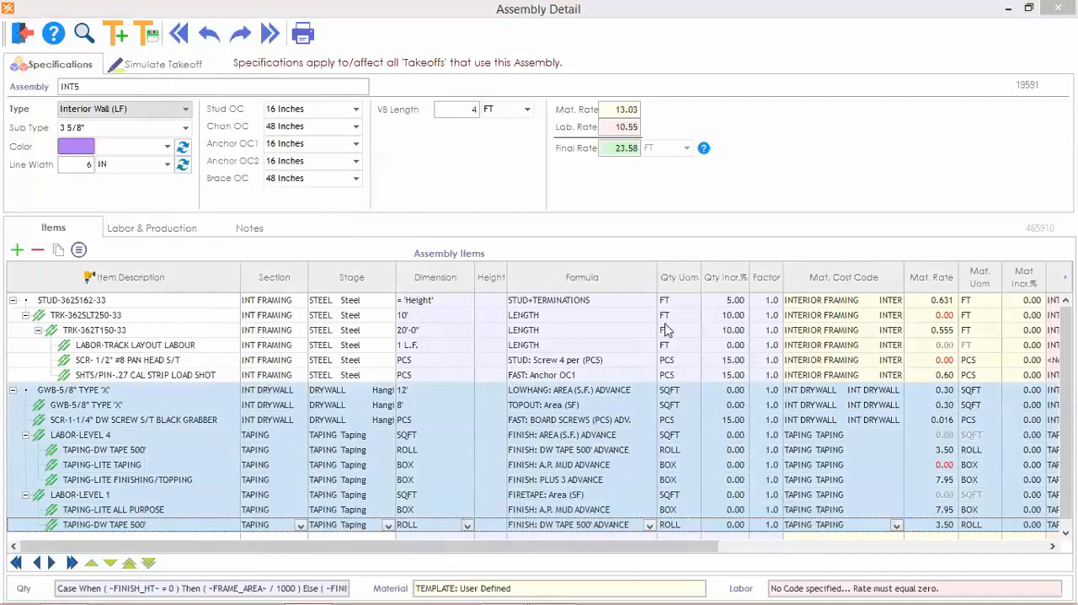
pyautogui.write('2')
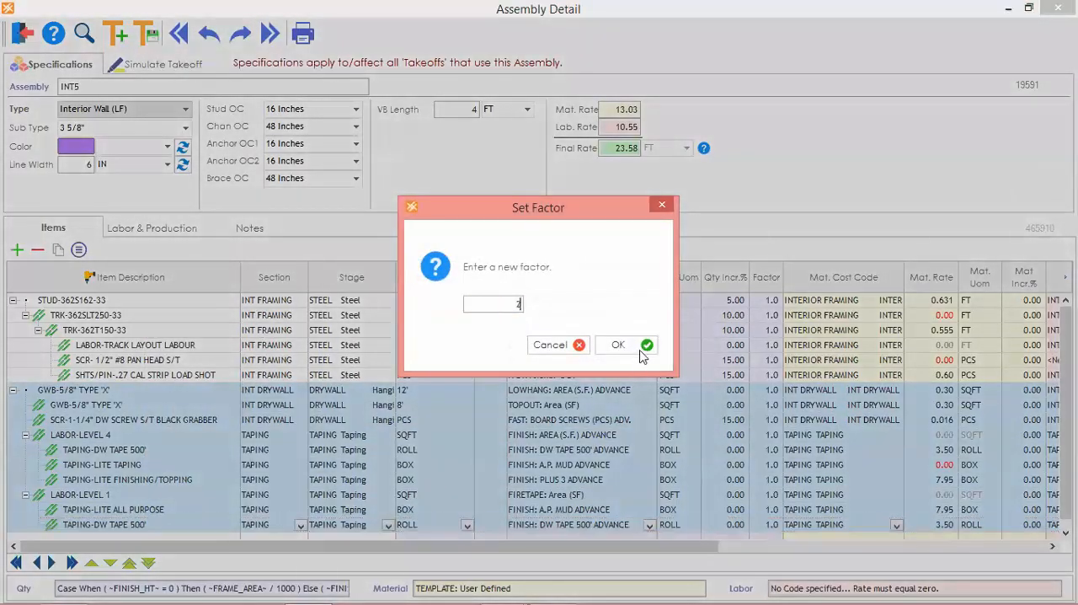
pyautogui.click(640, 350)
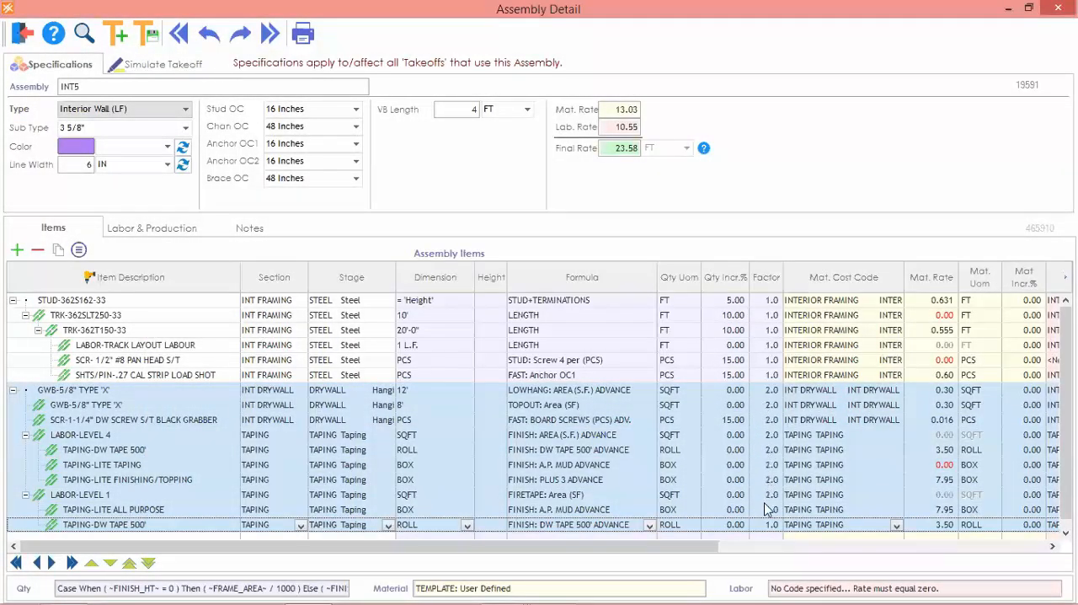
# Check the material rates of TRK-362SLT250-33, the 1/2" #8 pan head screw and TAPING-LITE TAPING.
pyautogui.click(944, 316)
pyautogui.click(949, 361)
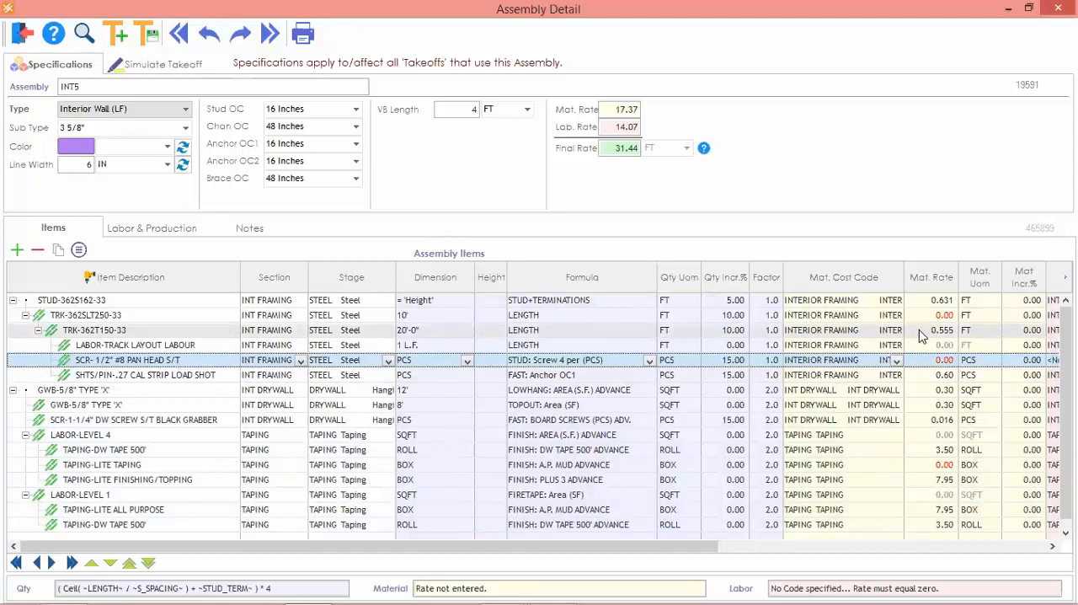
pyautogui.press('Down')
pyautogui.press('Down')
pyautogui.press('Down')
pyautogui.press('Down')
pyautogui.press('Down')
pyautogui.press('Down')
pyautogui.press('Down')
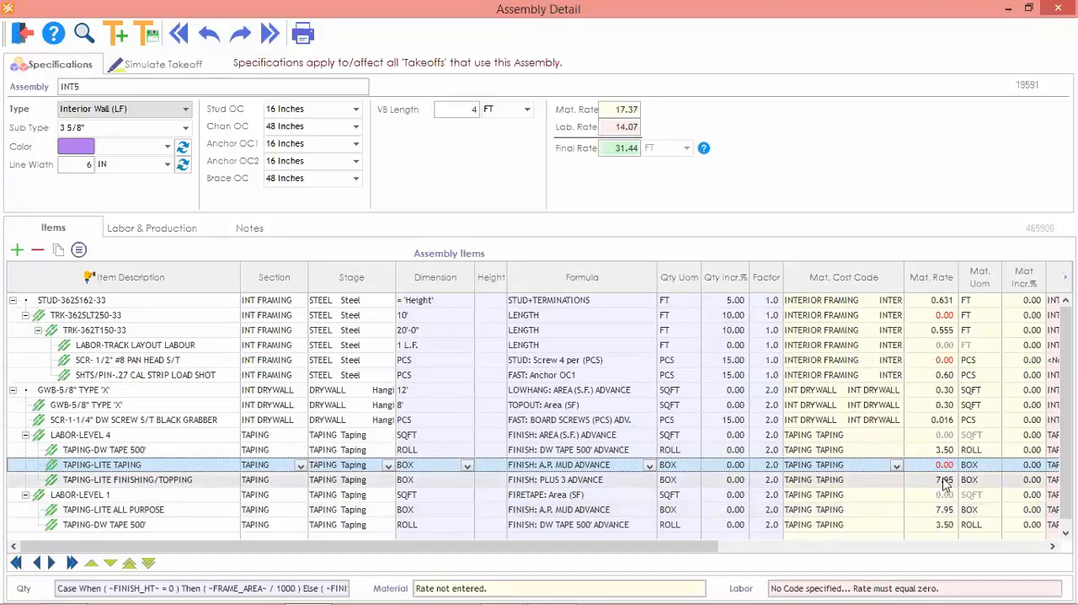
# Set the labor rate method of STUD-362S162-33 to Prod: Qty Per Day with a production rate of 260 FT.
pyautogui.click(151, 227)
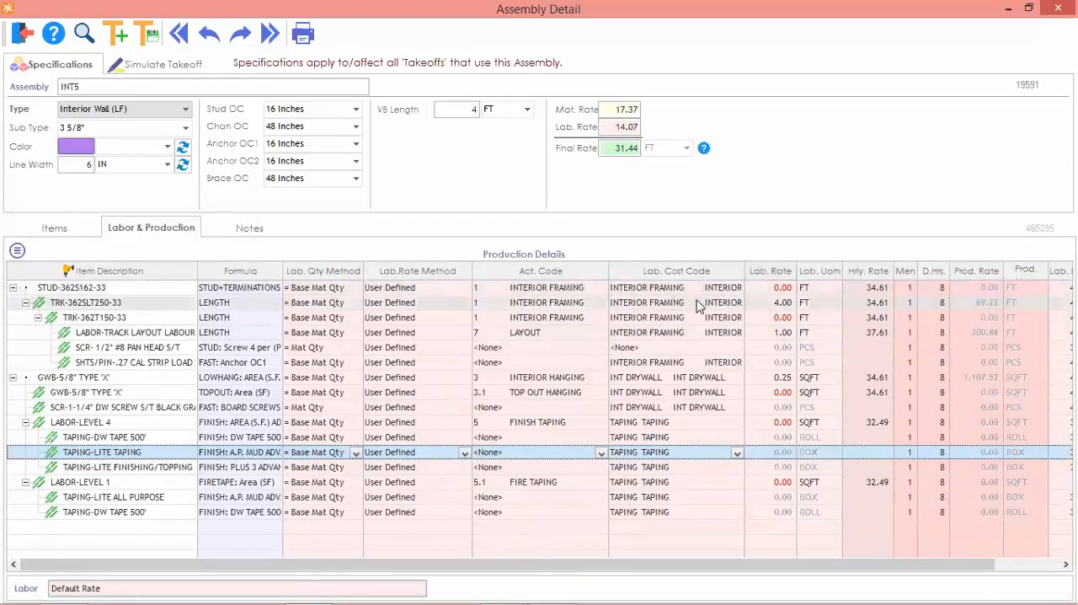
pyautogui.click(785, 303)
pyautogui.click(412, 288)
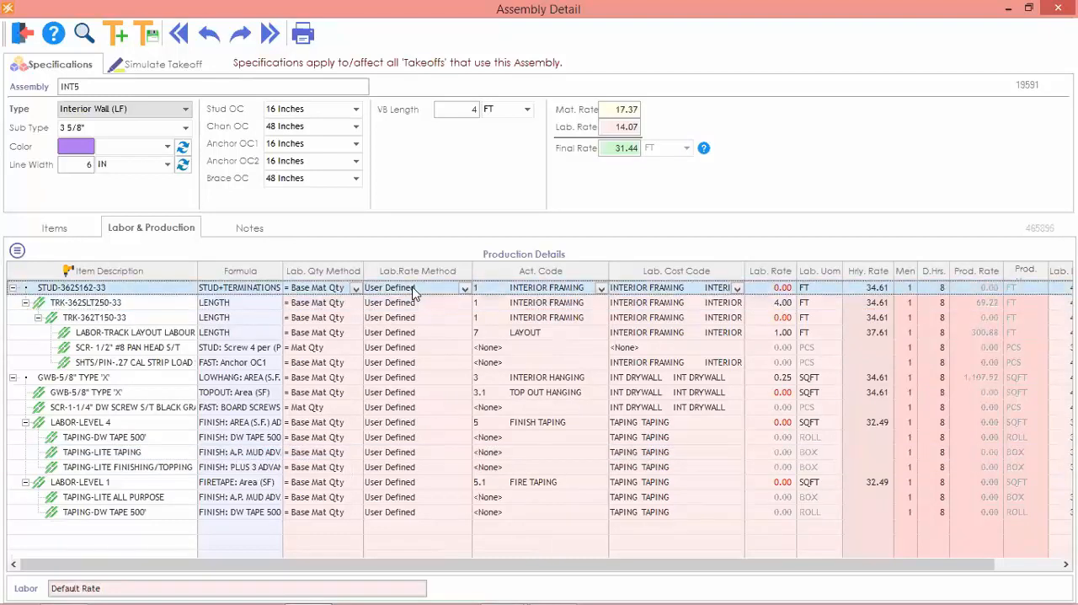
pyautogui.click(412, 287)
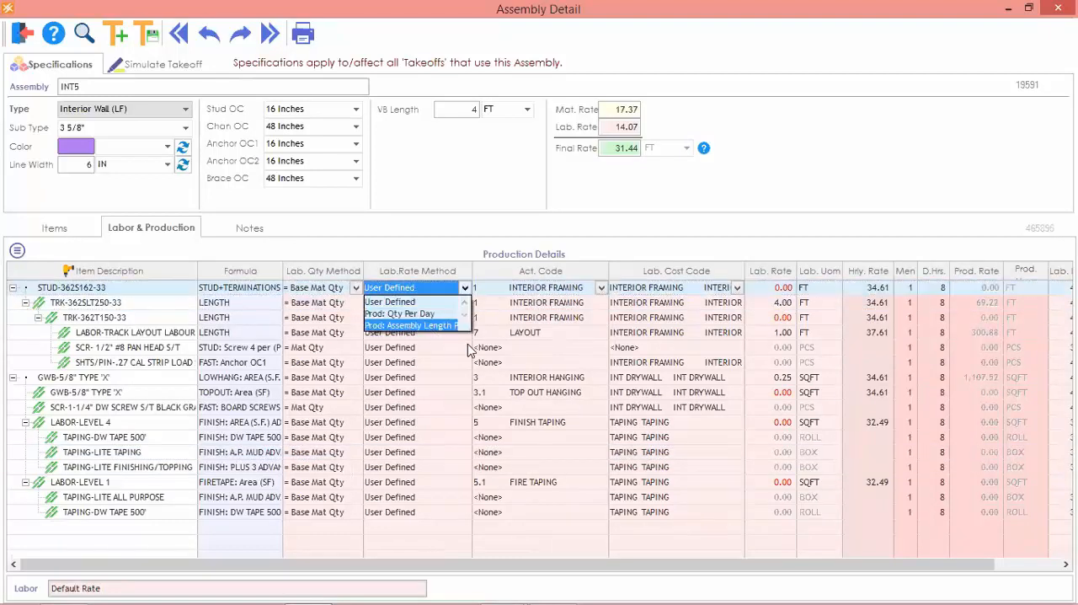
pyautogui.click(427, 314)
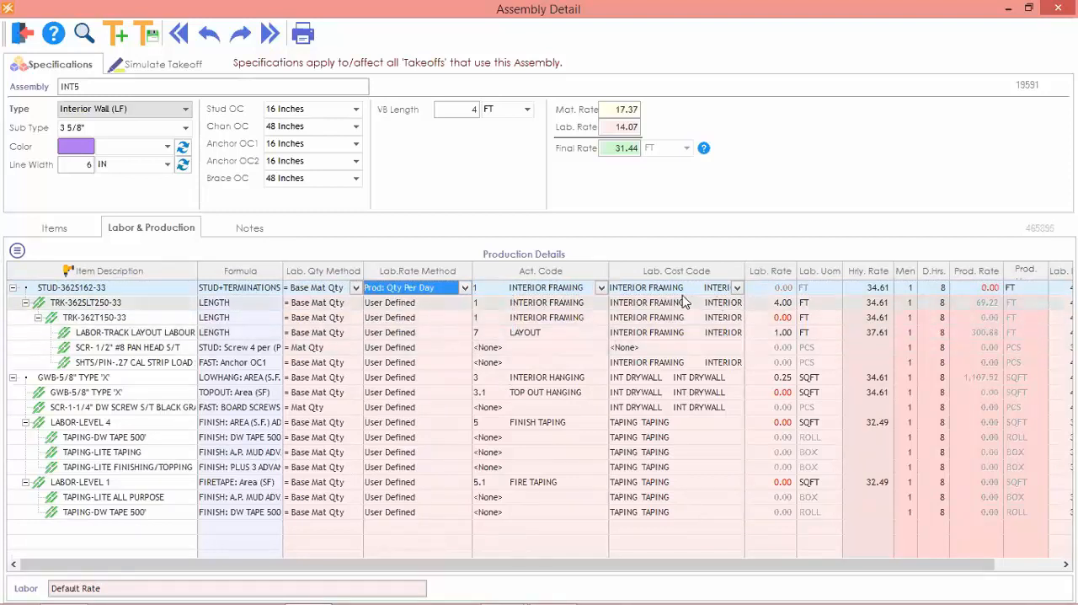
pyautogui.click(985, 287)
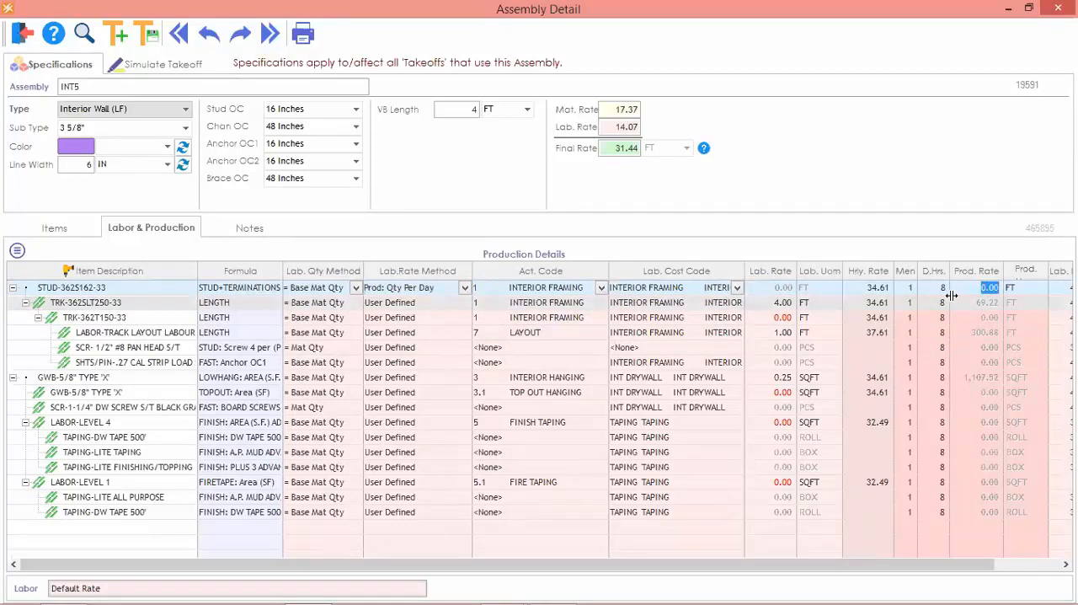
pyautogui.write('260')
pyautogui.press('Tab')
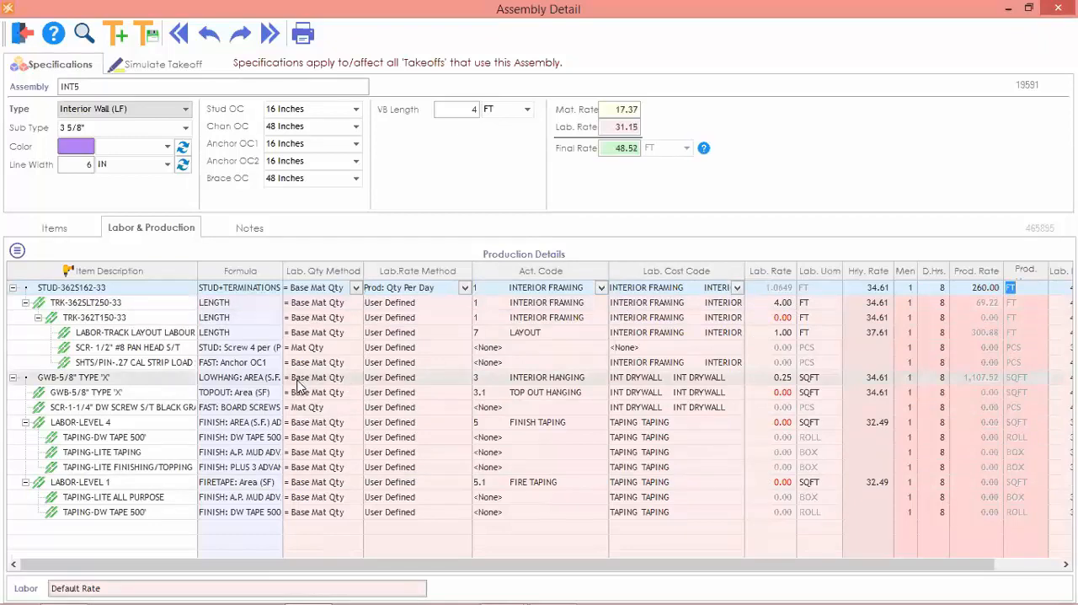
# Close the assembly detail and copy the INT5 assembly from the bid's Interior Wall (LF) group.
pyautogui.click(20, 39)
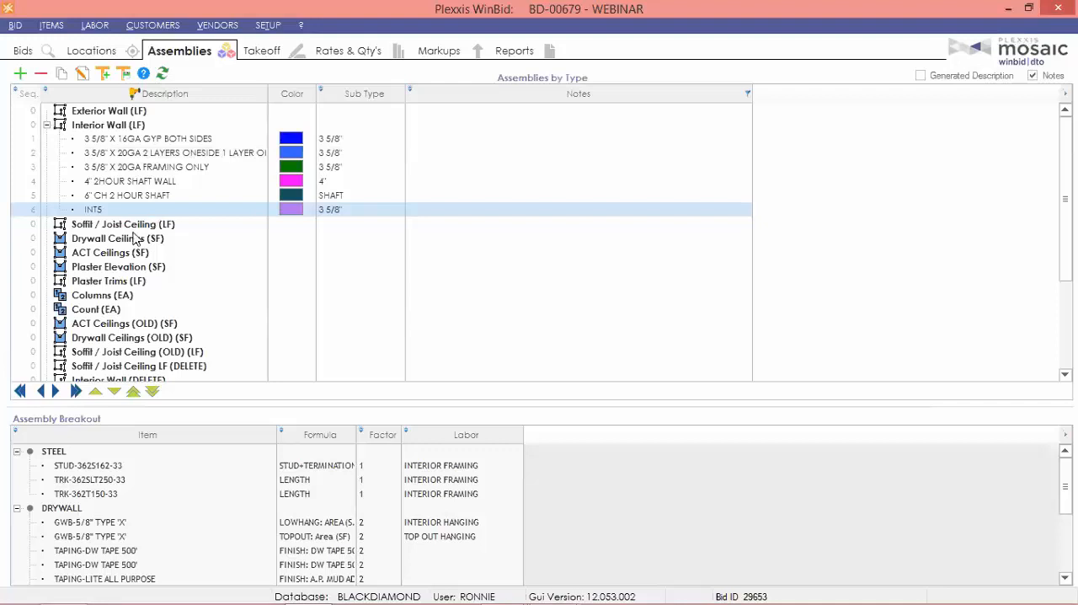
pyautogui.rightClick(107, 211)
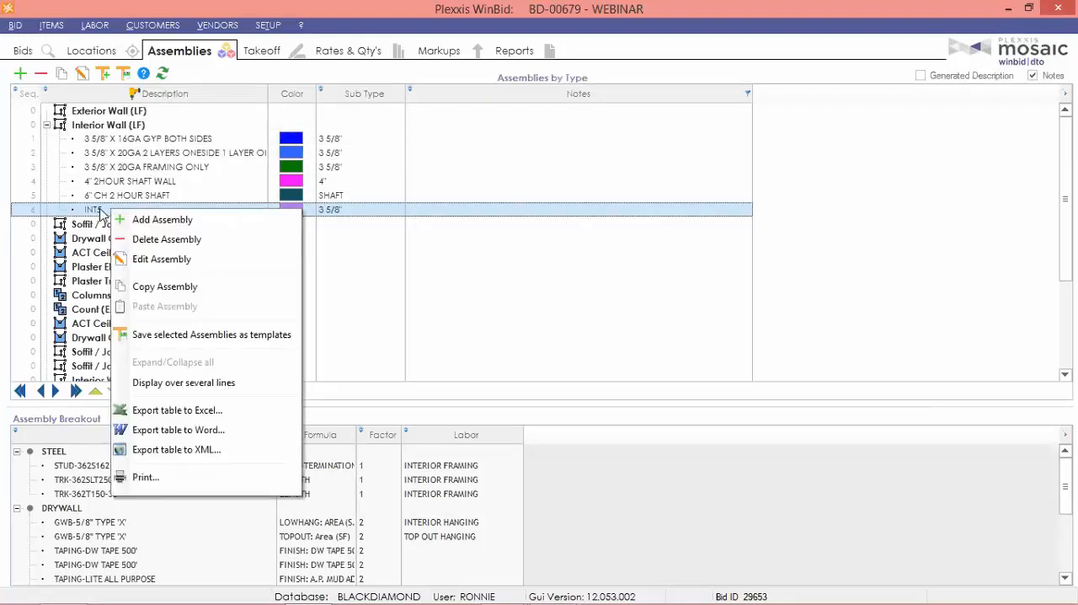
pyautogui.click(170, 290)
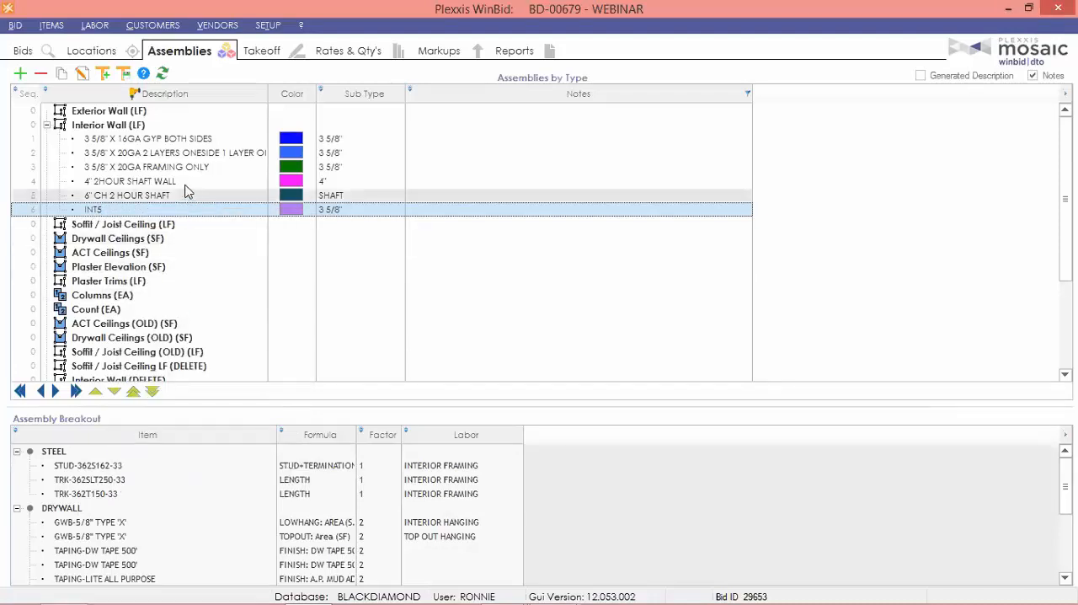
# Open the BD-00634 MSU TESTING bid and paste the copied assembly into its Interior Wall (LF) group.
pyautogui.click(18, 52)
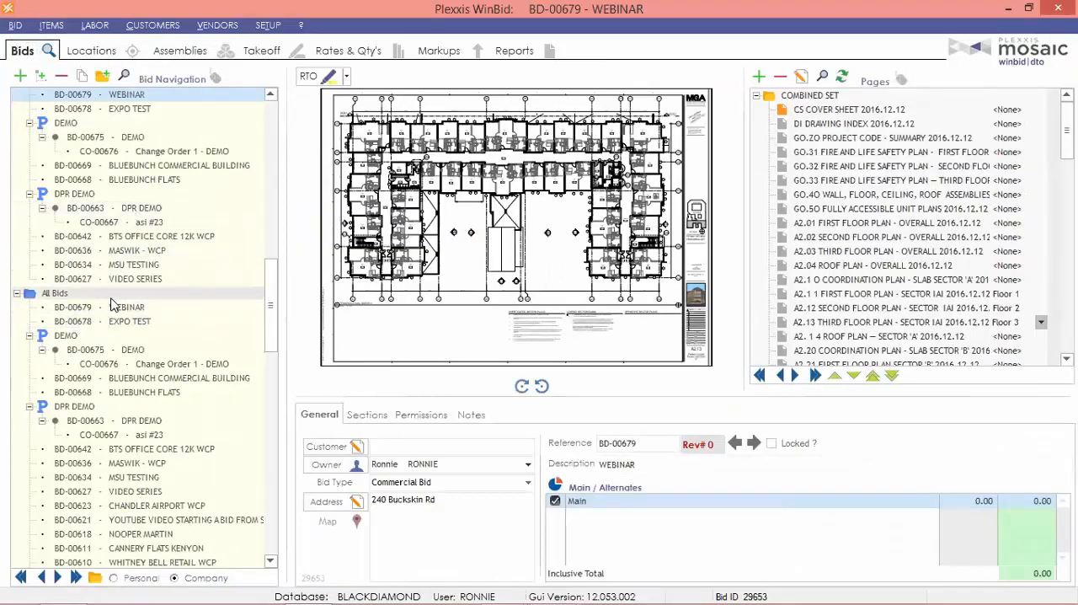
pyautogui.click(128, 264)
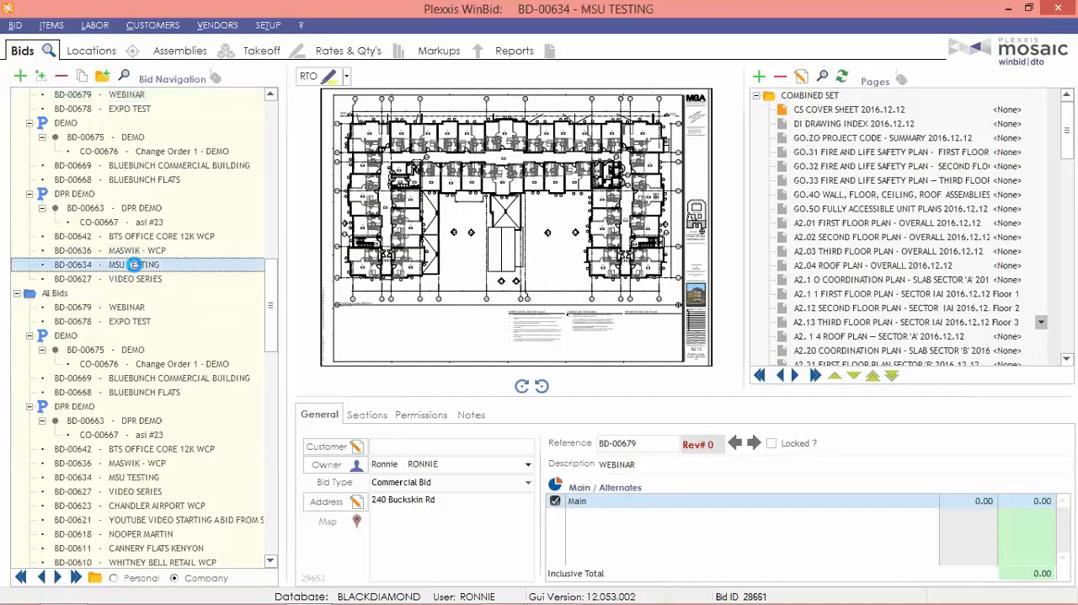
pyautogui.click(179, 53)
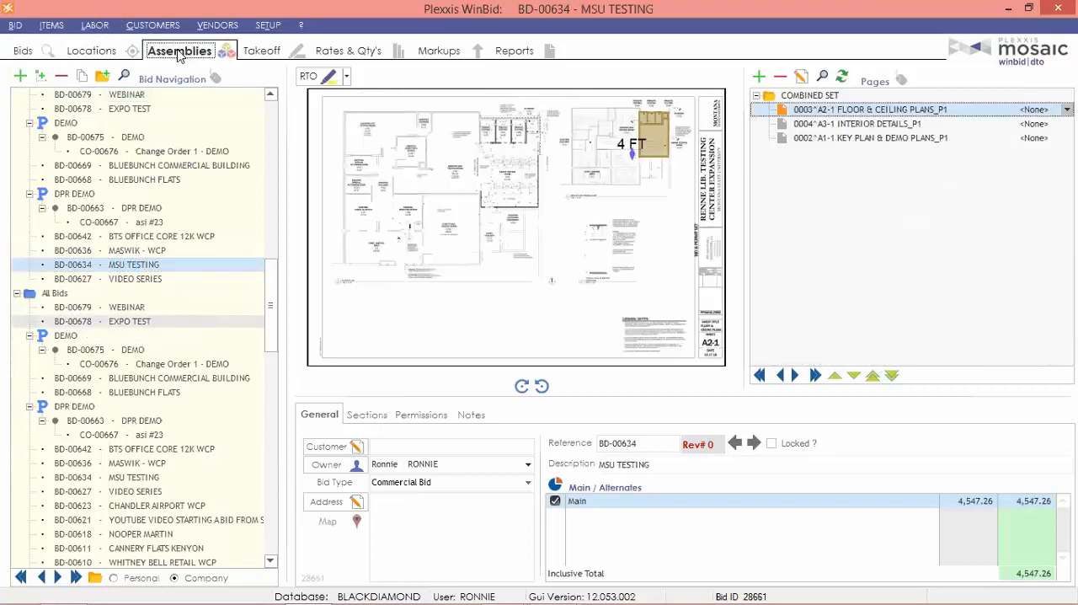
pyautogui.click(141, 126)
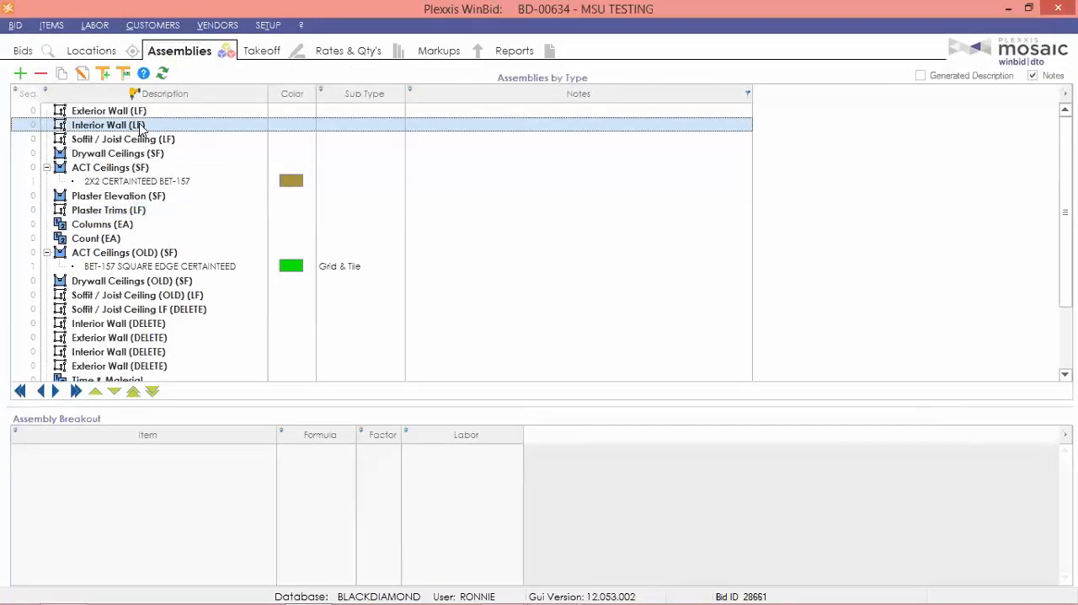
pyautogui.rightClick(141, 126)
pyautogui.click(242, 219)
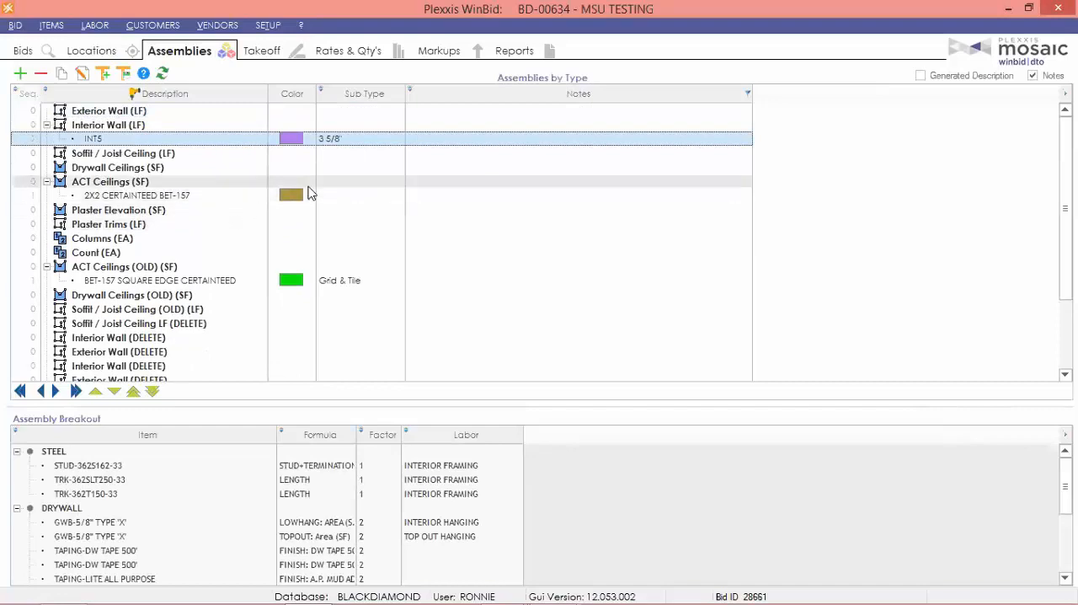
# Return to the BD-00679 WEBINAR bid and open its list of assemblies.
pyautogui.click(25, 51)
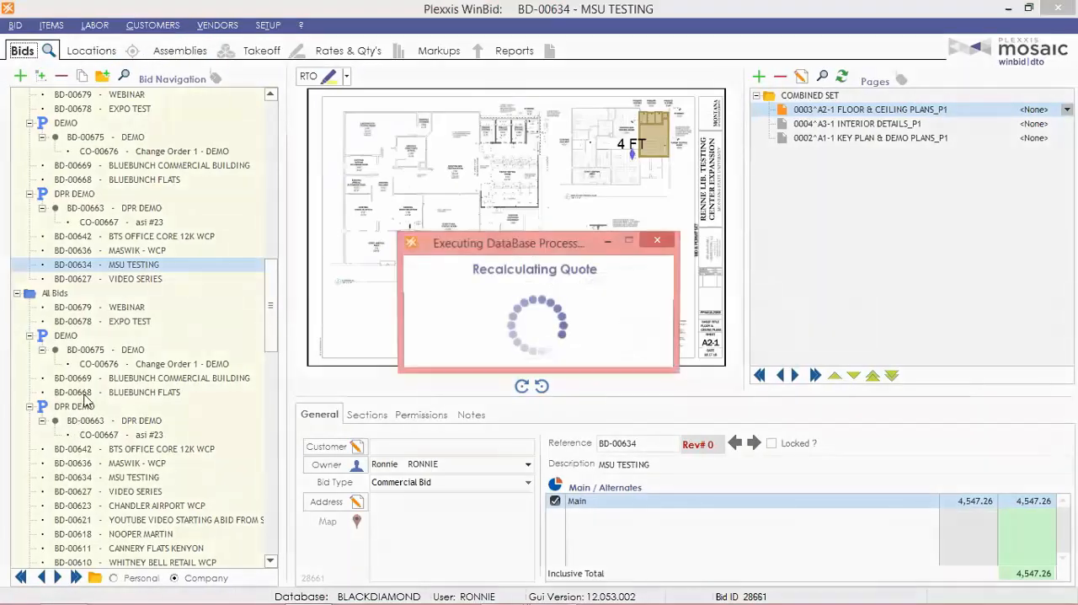
pyautogui.scroll(-4, 116, 361)
pyautogui.scroll(-15, 116, 360)
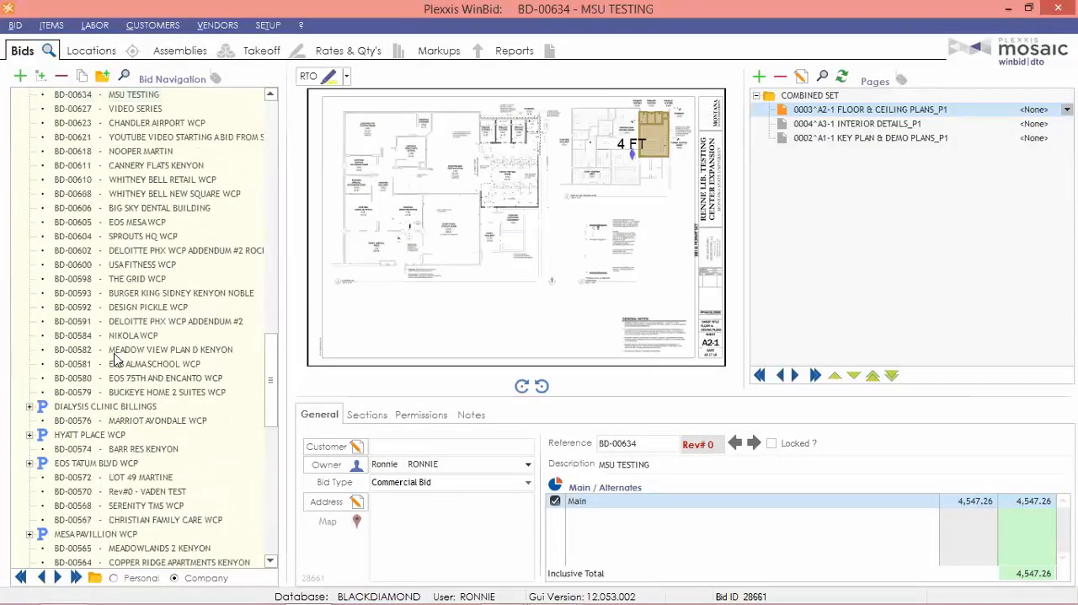
pyautogui.moveTo(270, 515); pyautogui.dragTo(270, 266)
pyautogui.click(106, 437)
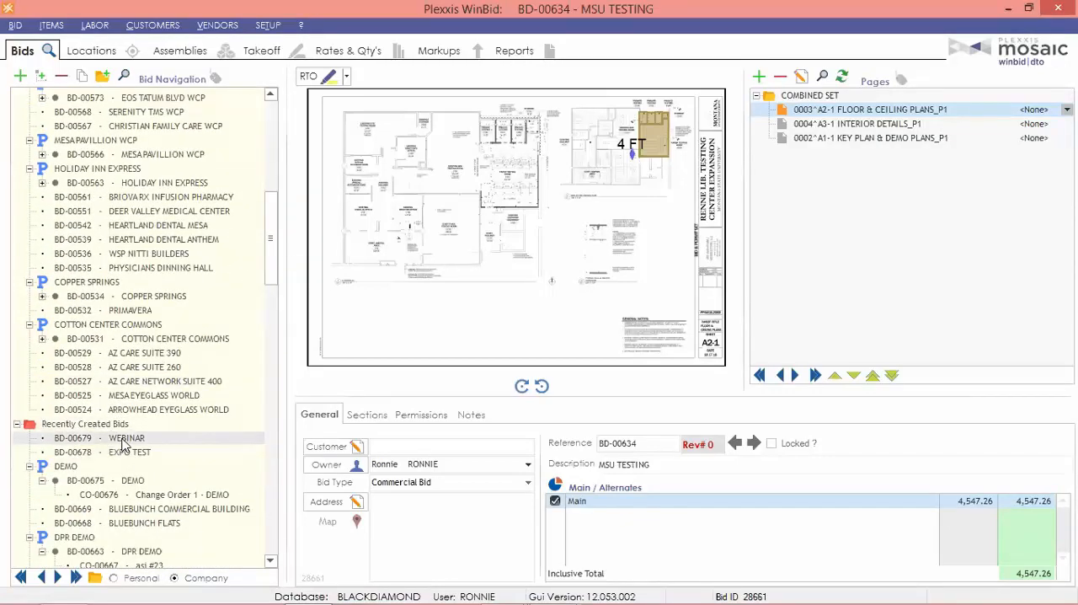
pyautogui.click(182, 50)
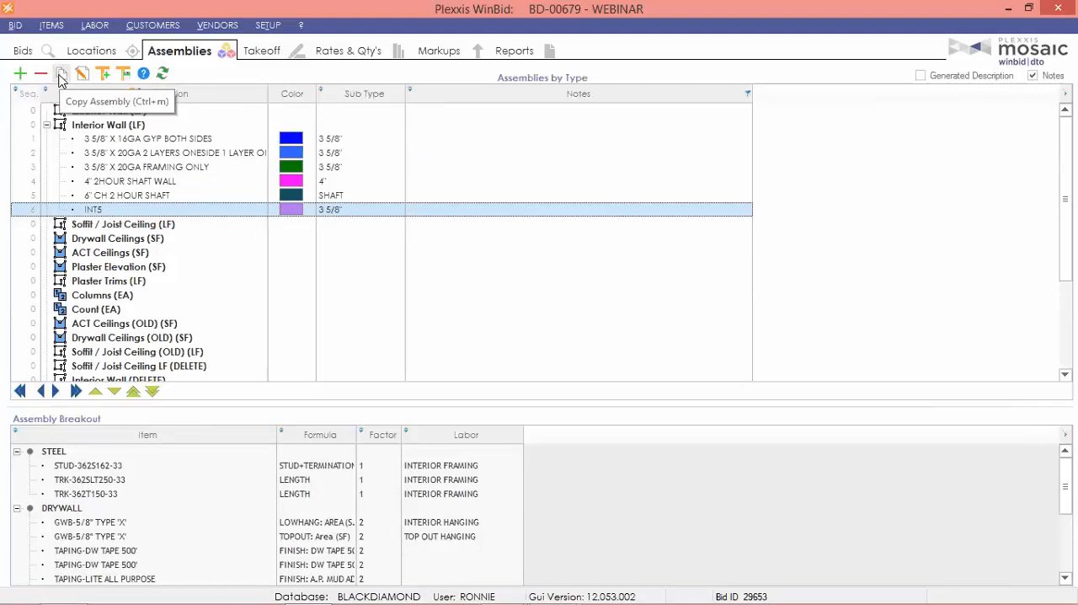
# Add a 3 5/8" Interior Wall (LF) assembly, name it Wall type A, and close its detail.
pyautogui.rightClick(99, 167)
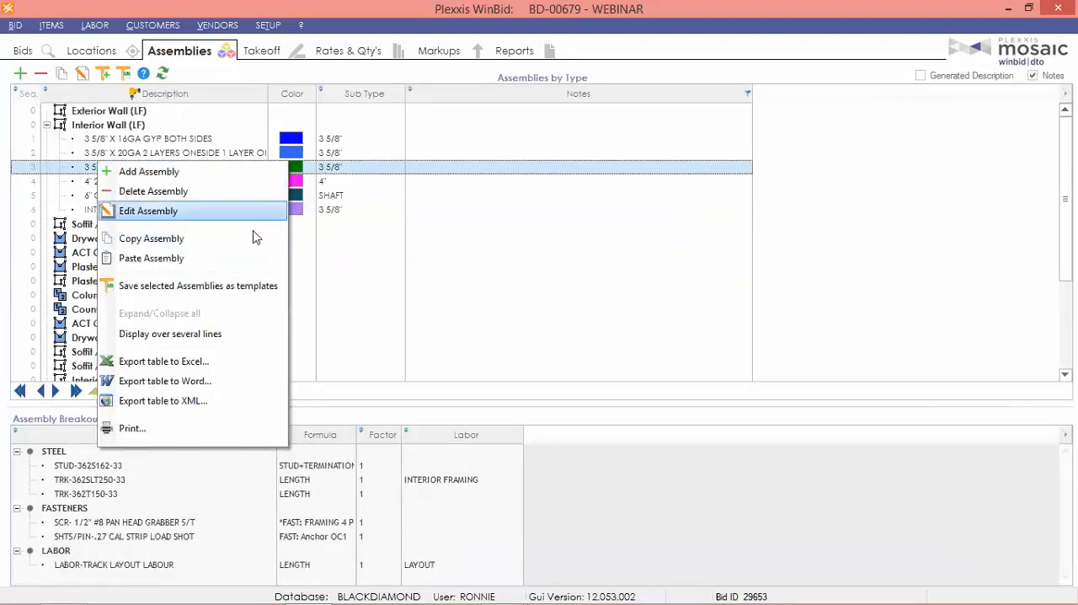
pyautogui.click(139, 143)
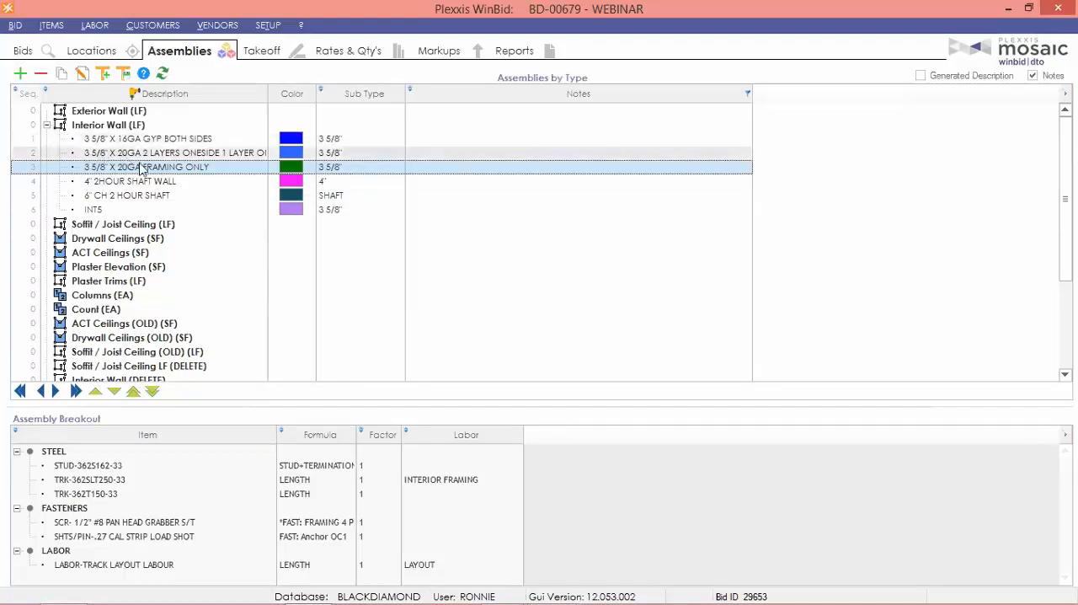
pyautogui.click(20, 74)
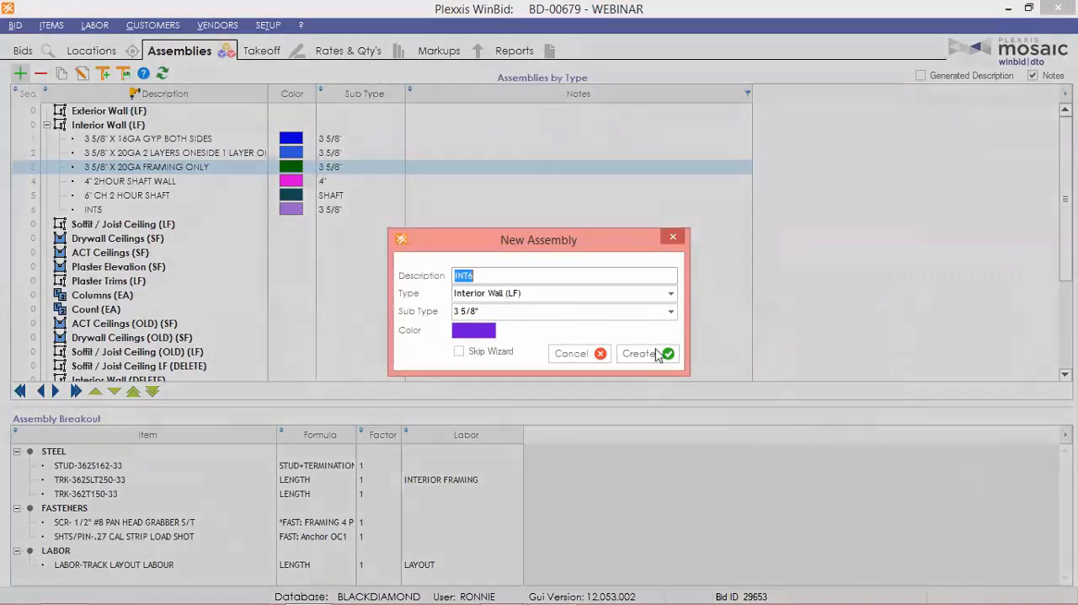
pyautogui.click(655, 354)
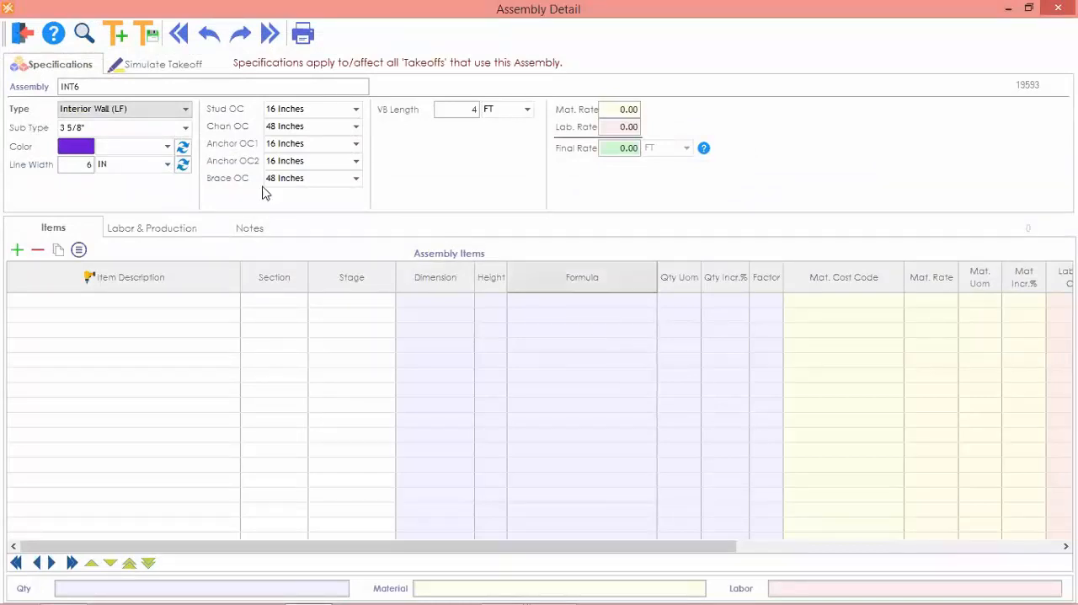
pyautogui.doubleClick(123, 85)
pyautogui.write('Wall type A')
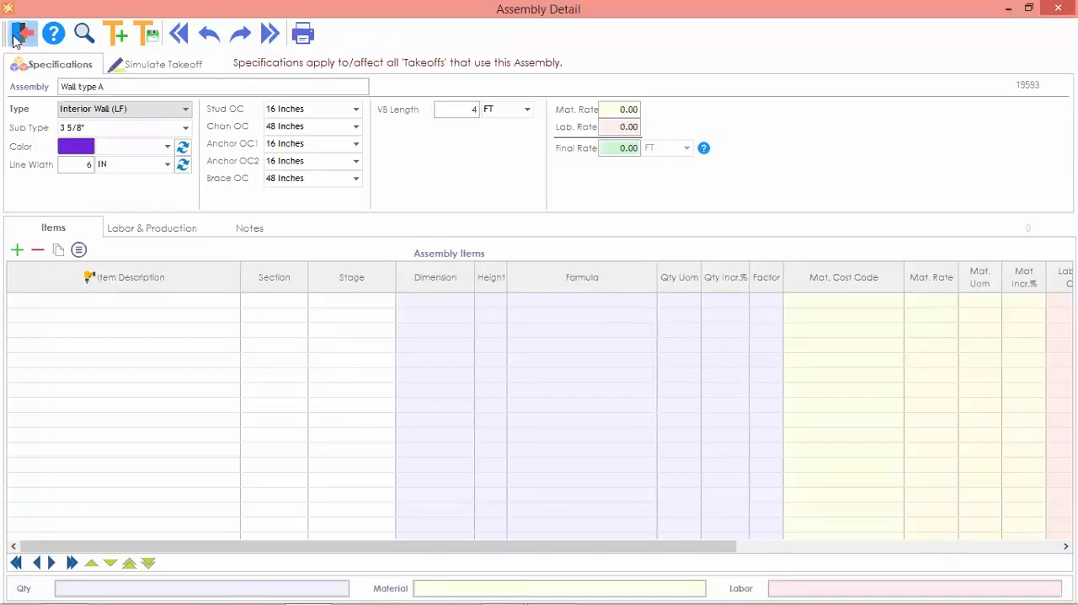
pyautogui.click(22, 34)
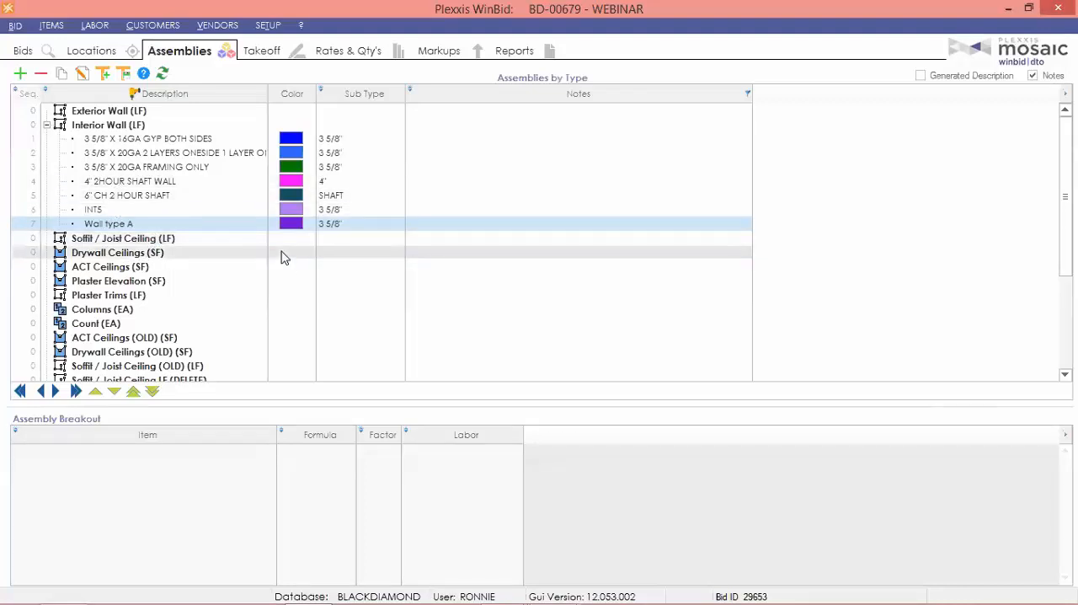
# Reopen Wall type A and load the template 3 5/8" X 20GA 2 LAYERS ONESIDE 1 LAYER ONESIDE, including its specs.
pyautogui.click(100, 224)
pyautogui.click(100, 224)
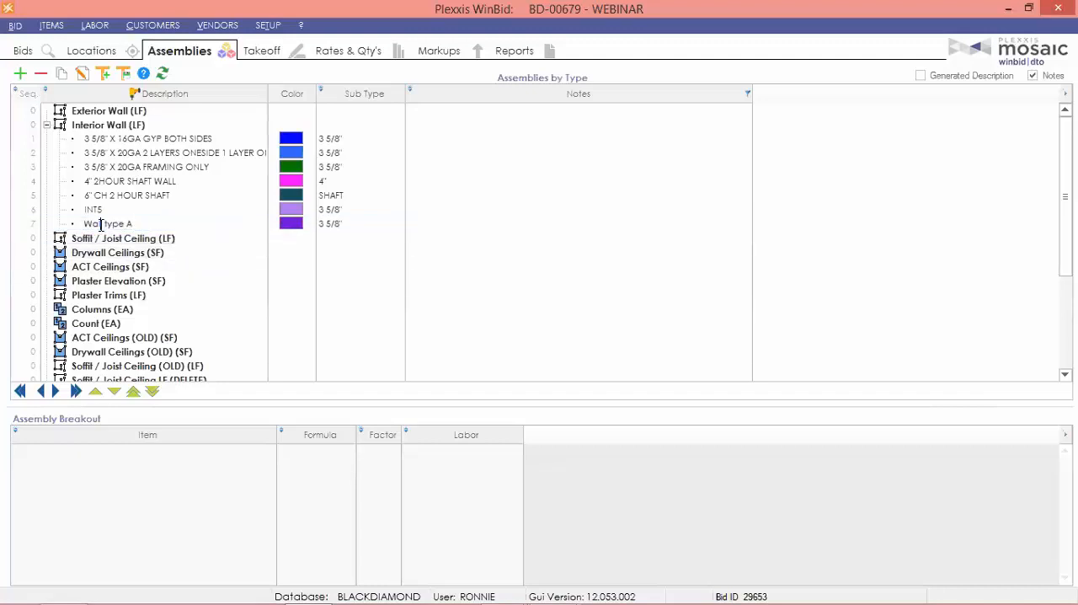
pyautogui.doubleClick(100, 224)
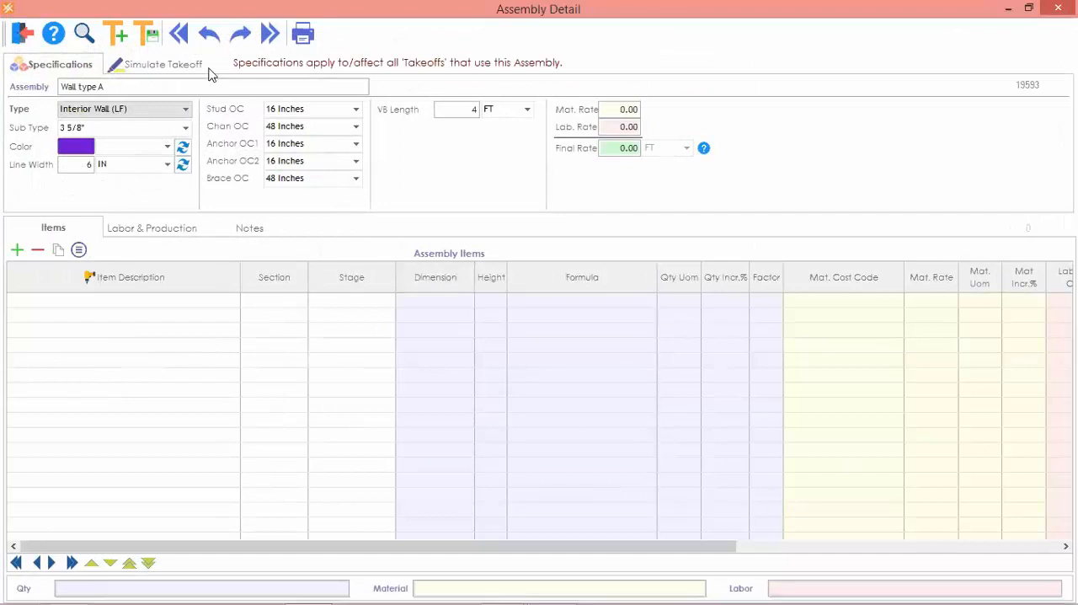
pyautogui.click(110, 35)
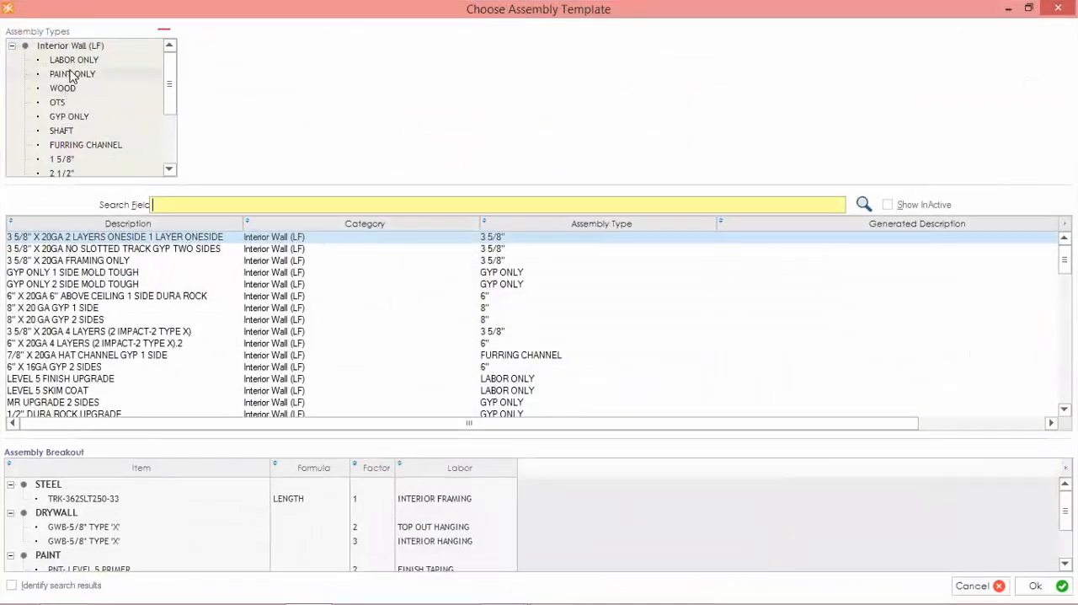
pyautogui.click(195, 223)
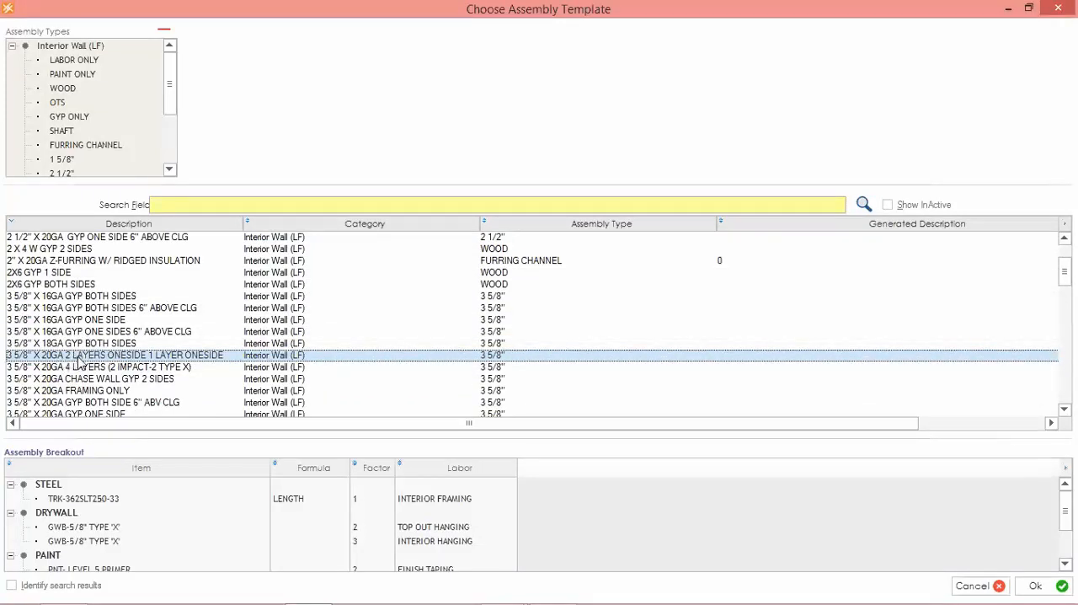
pyautogui.doubleClick(112, 358)
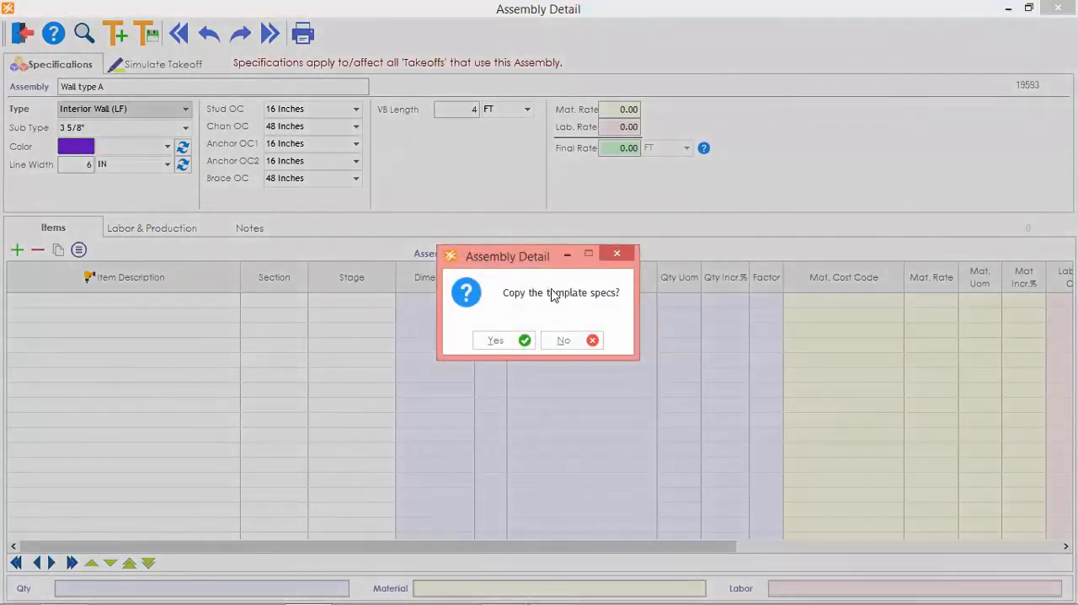
pyautogui.click(499, 341)
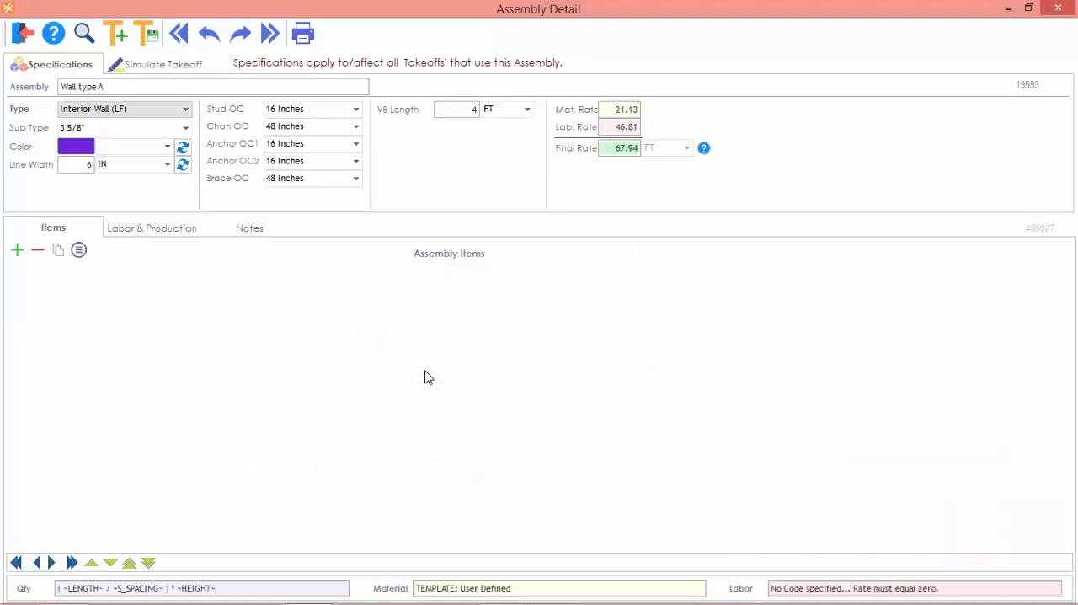
pyautogui.scroll(-2, 427, 383)
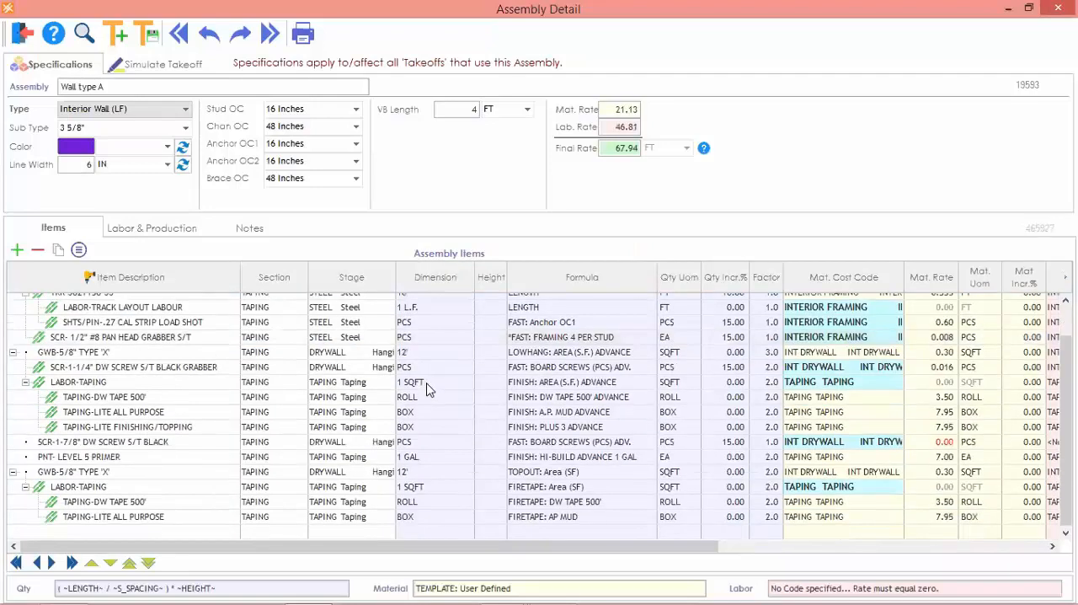
pyautogui.scroll(2, 427, 388)
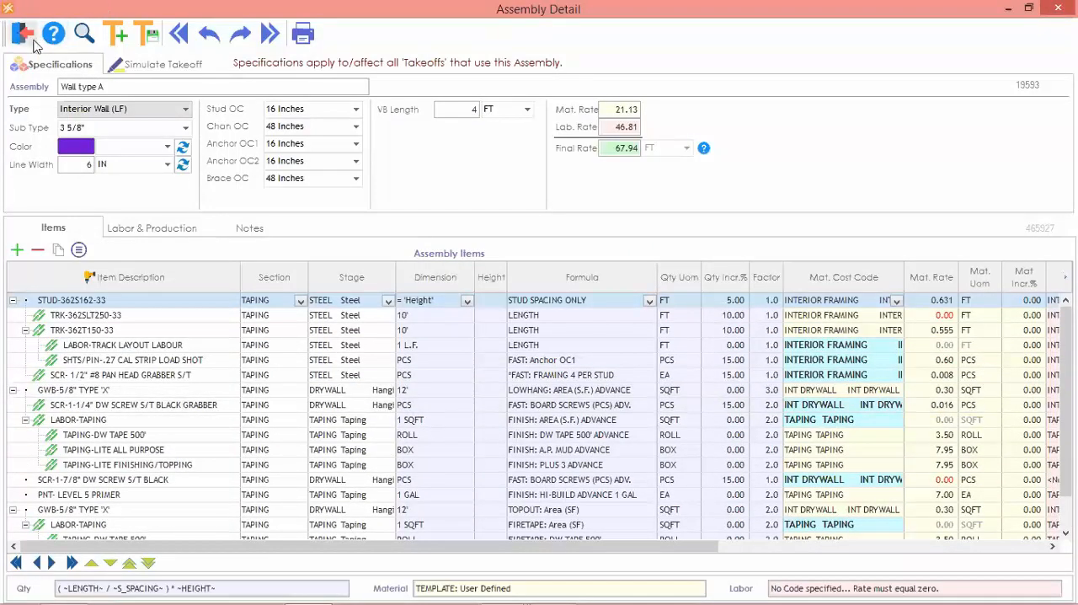
# Delete all items from the Wall type A assembly and close its detail.
pyautogui.scroll(-2, 118, 413)
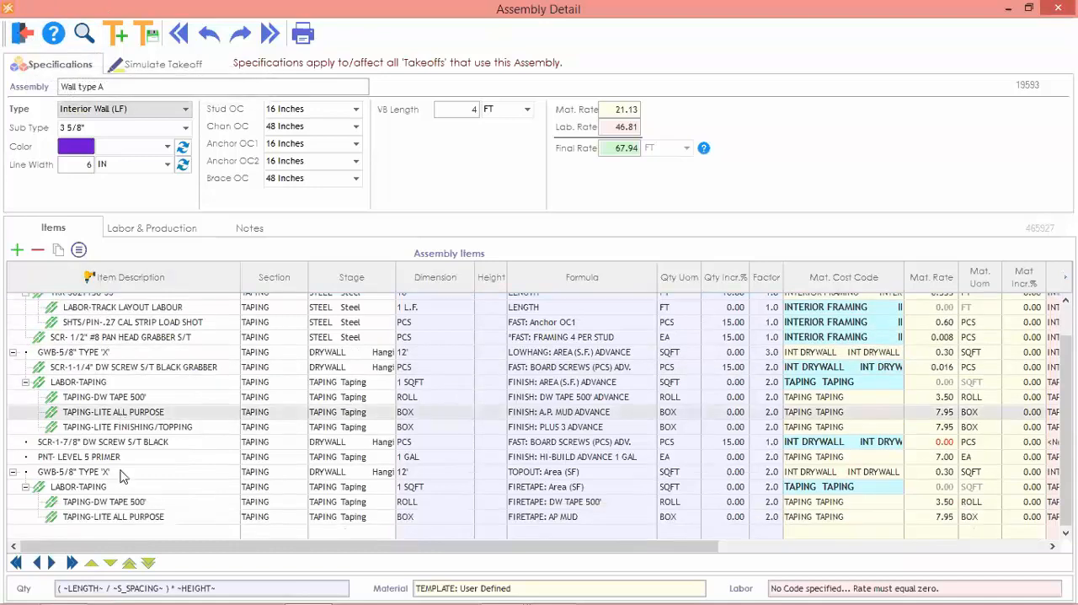
pyautogui.click(120, 514)
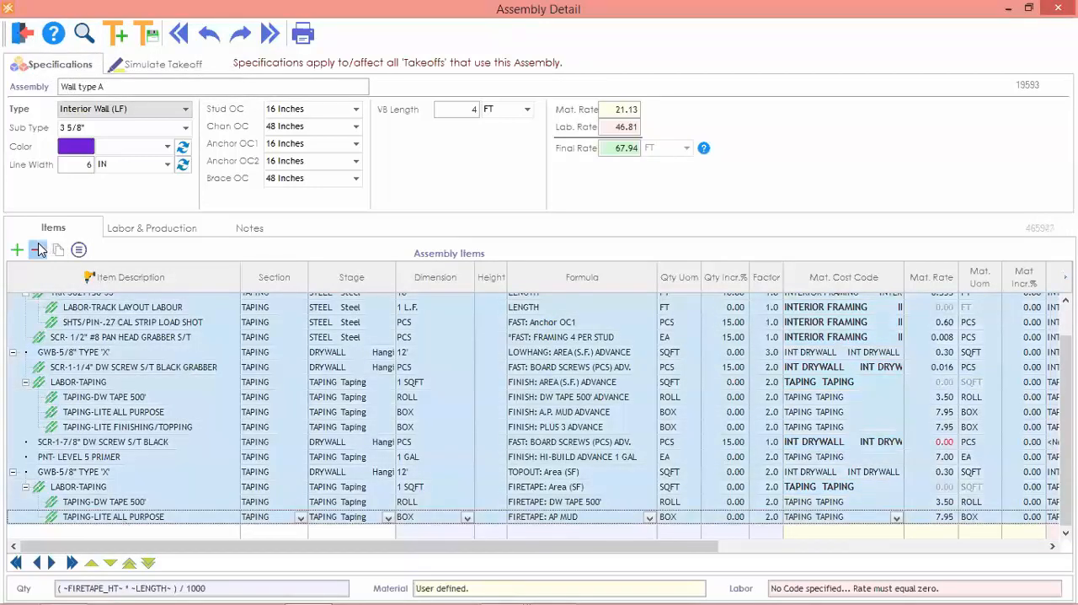
pyautogui.click(38, 250)
pyautogui.click(38, 250)
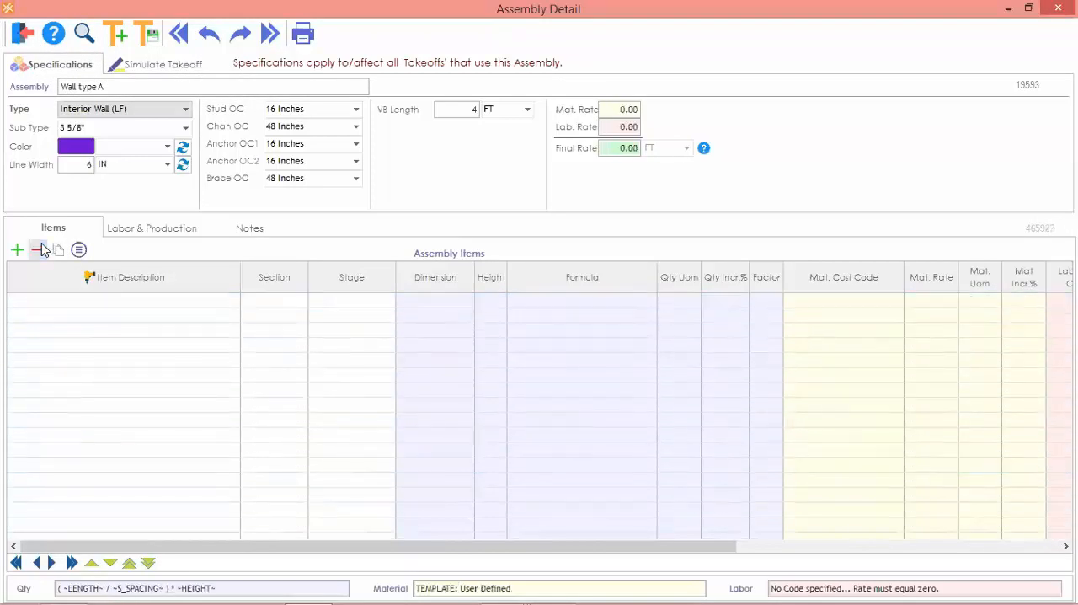
pyautogui.click(22, 34)
# Open the 3 5/8" X 16GA GYP BOTH SIDES assembly and copy all of its items.
pyautogui.click(172, 140)
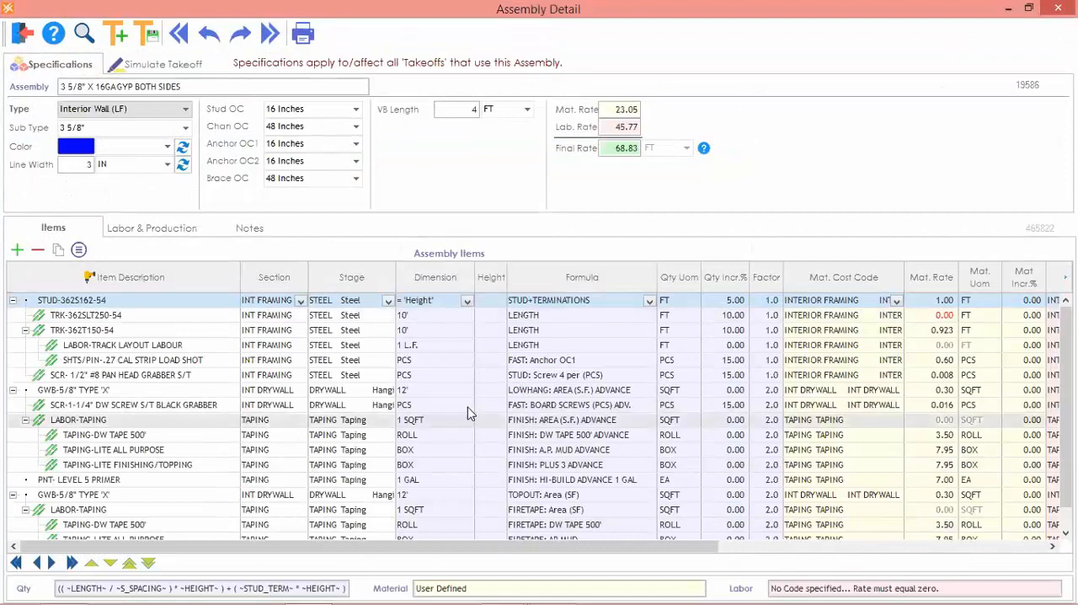
pyautogui.scroll(-1, 101, 333)
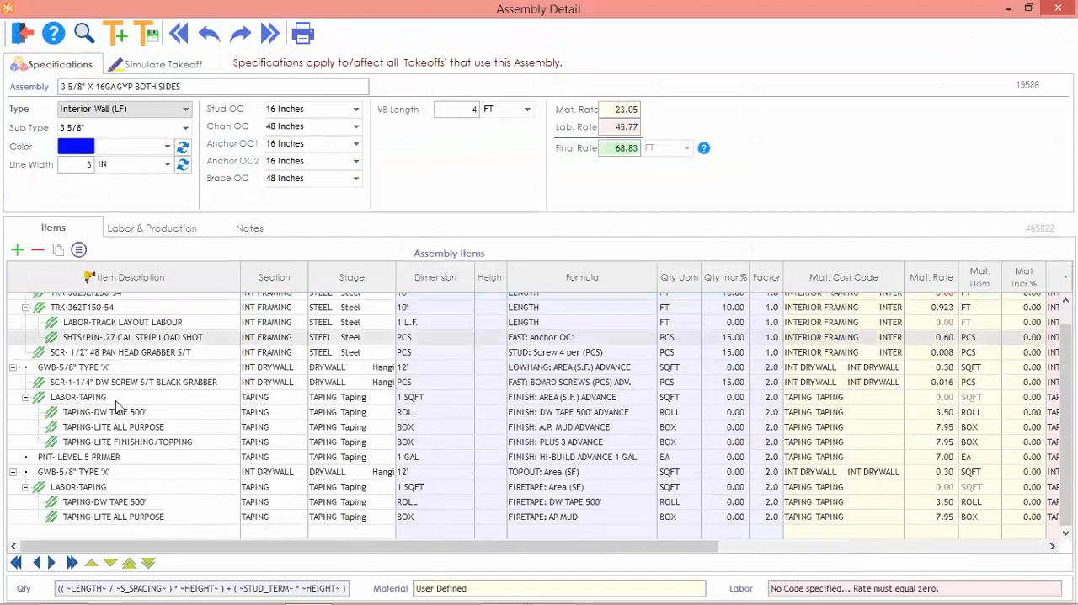
pyautogui.click(119, 522)
pyautogui.rightClick(107, 358)
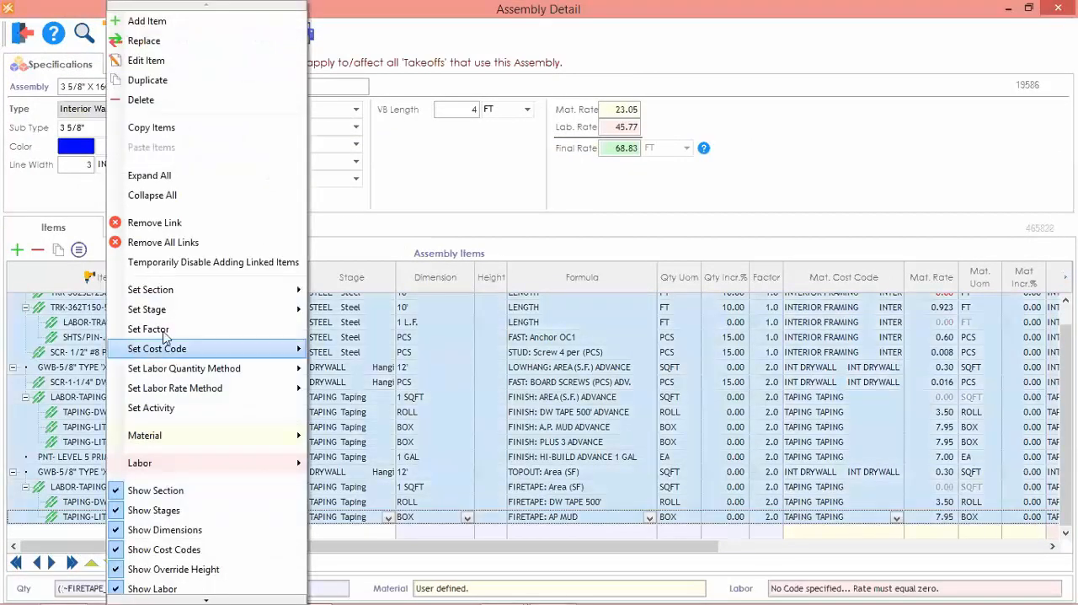
pyautogui.click(190, 128)
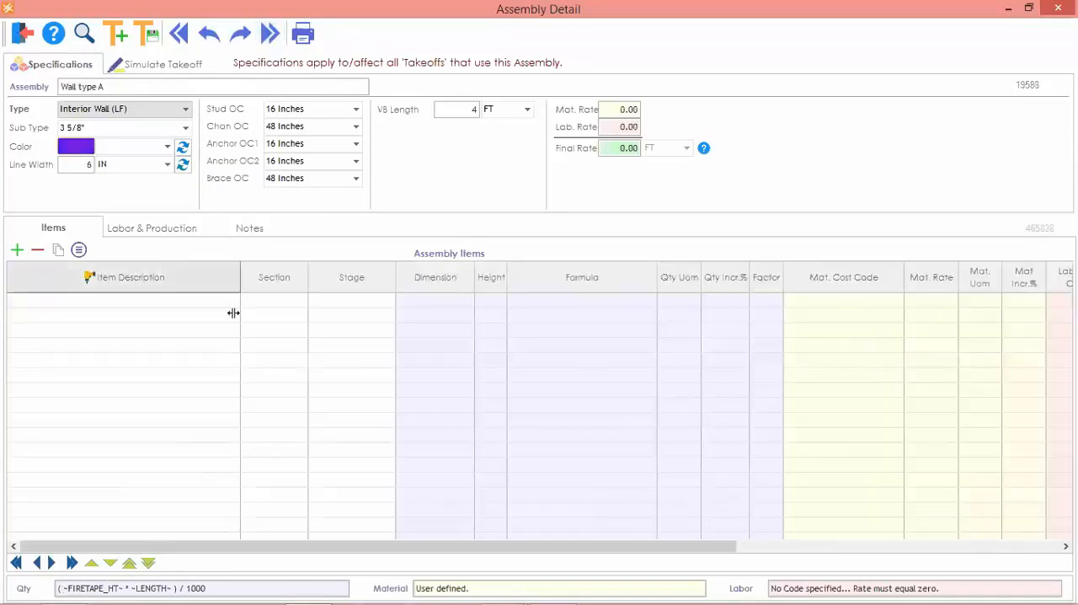
# Paste the copied items into the empty item list of the Wall type A assembly.
pyautogui.click(124, 303)
pyautogui.rightClick(124, 304)
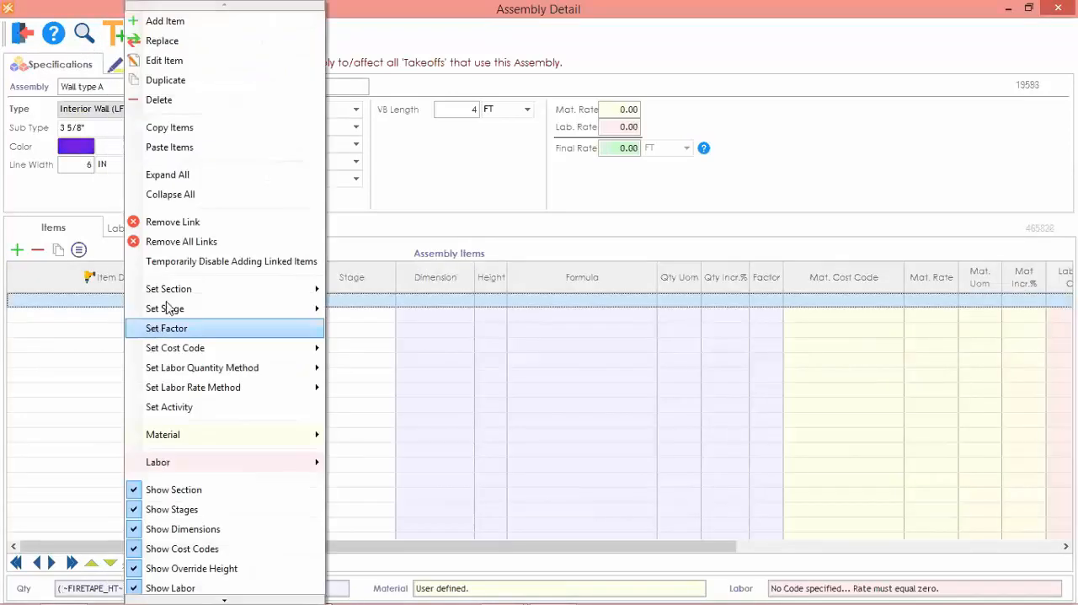
pyautogui.click(193, 150)
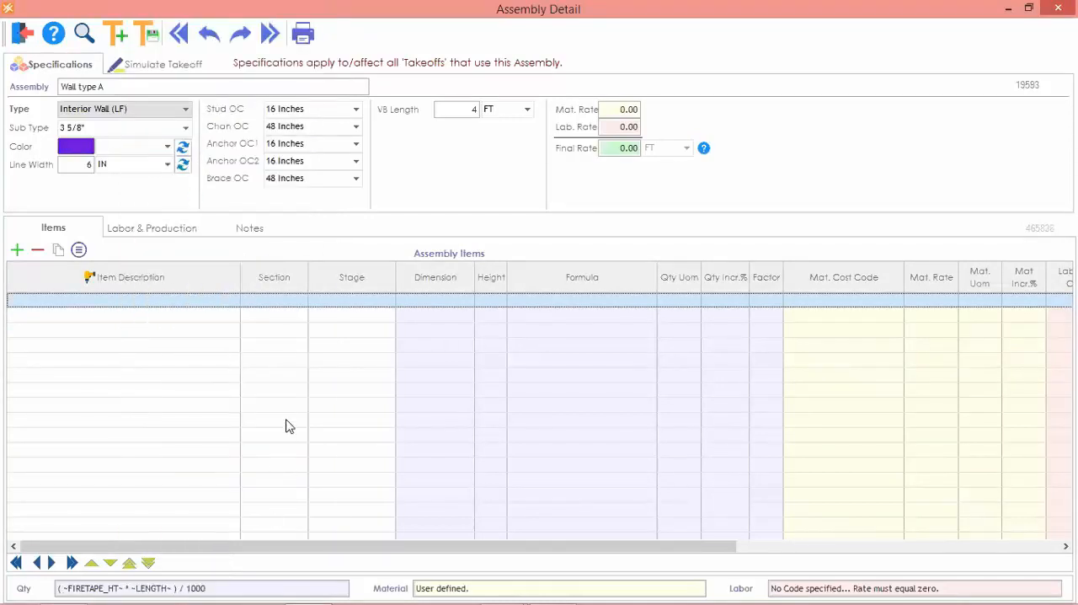
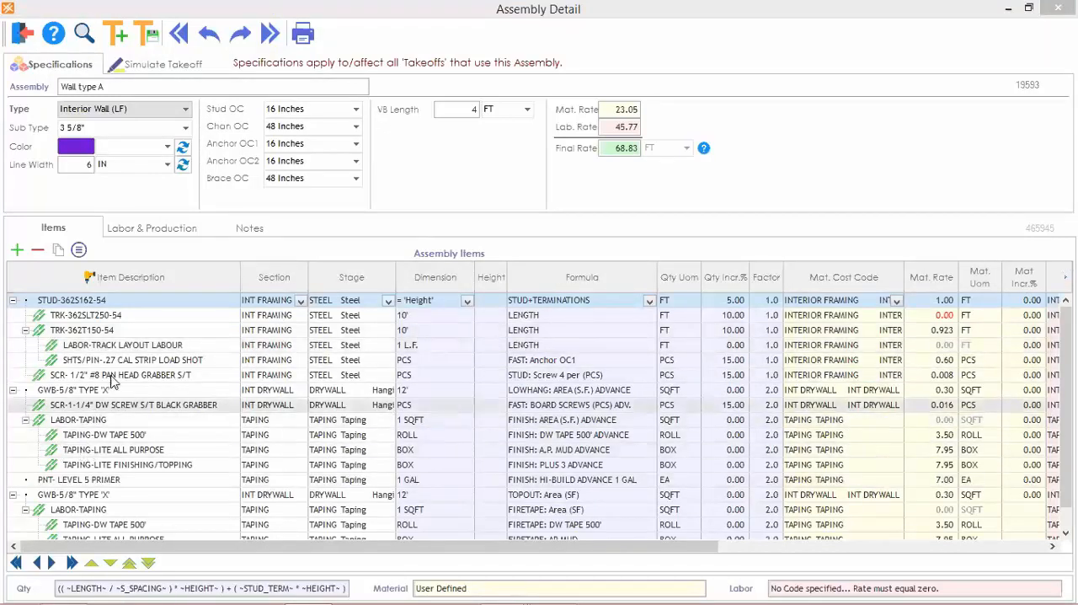
# Replace Wall type A's stud with the 20GA 3 5/8" STUD-362S162-33, keeping labor defaults but replacing the linked items, and close the assembly.
pyautogui.rightClick(85, 303)
pyautogui.click(124, 20)
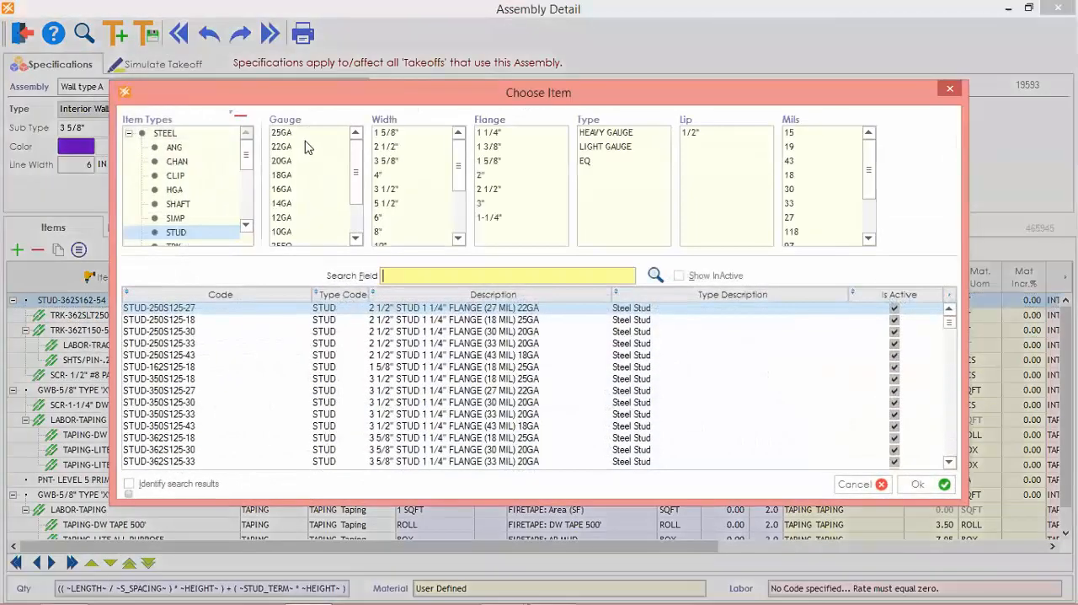
pyautogui.click(283, 161)
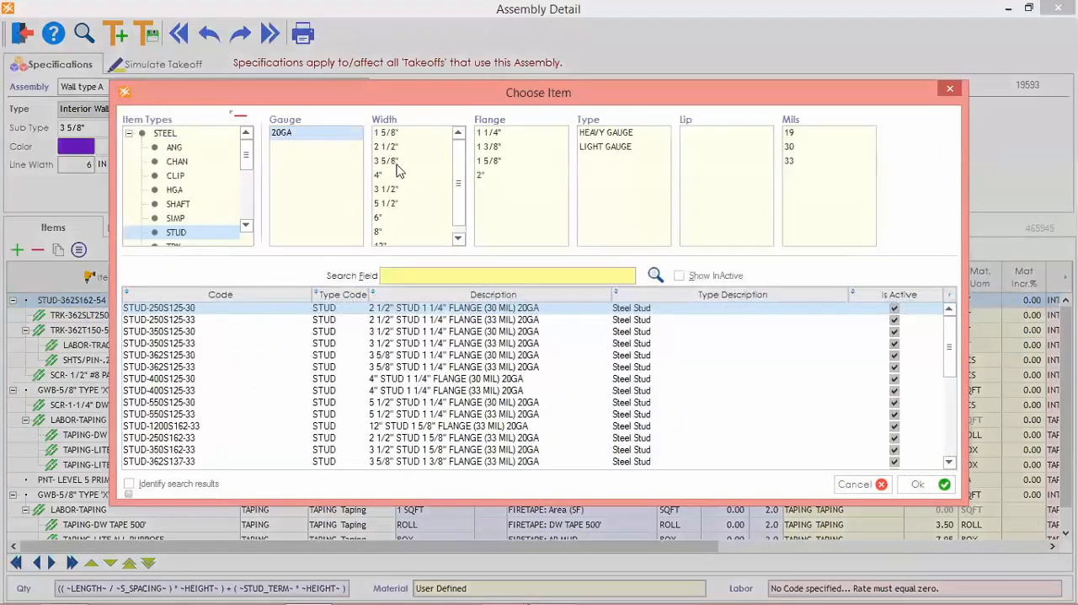
pyautogui.click(389, 161)
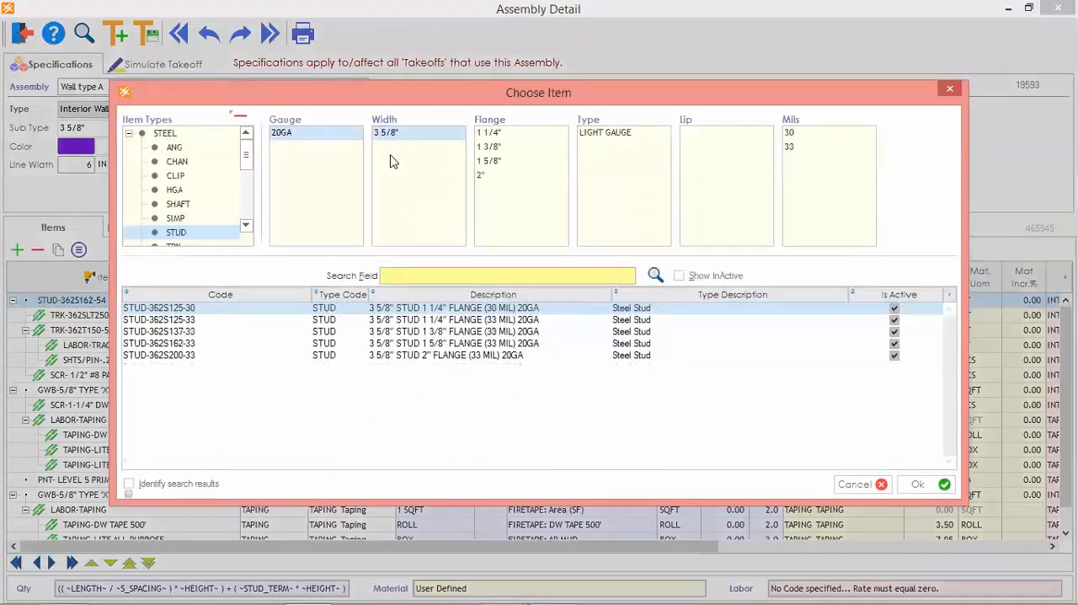
pyautogui.doubleClick(147, 348)
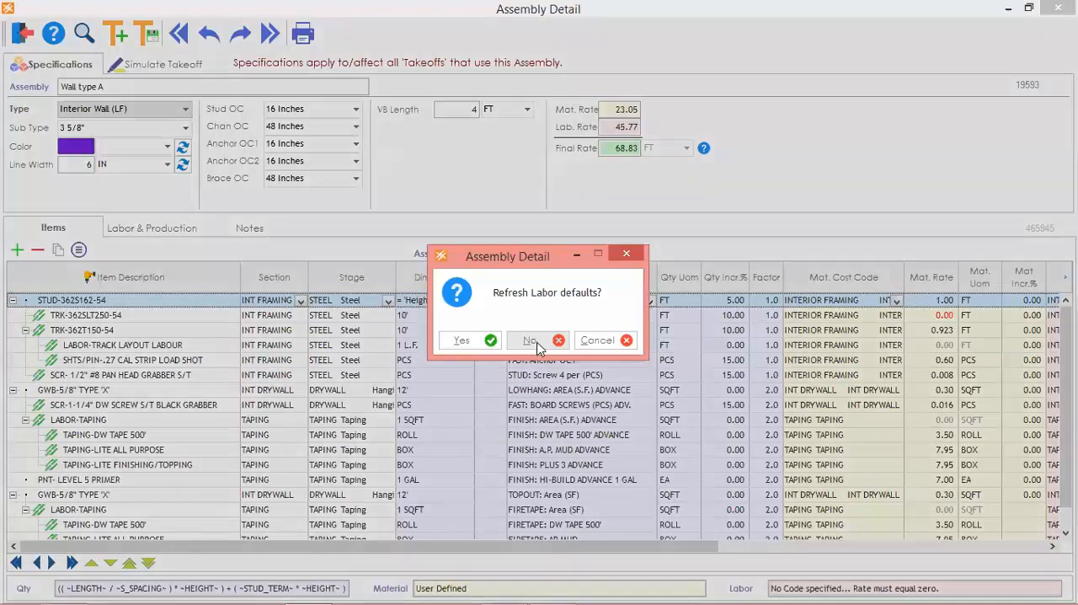
pyautogui.click(534, 341)
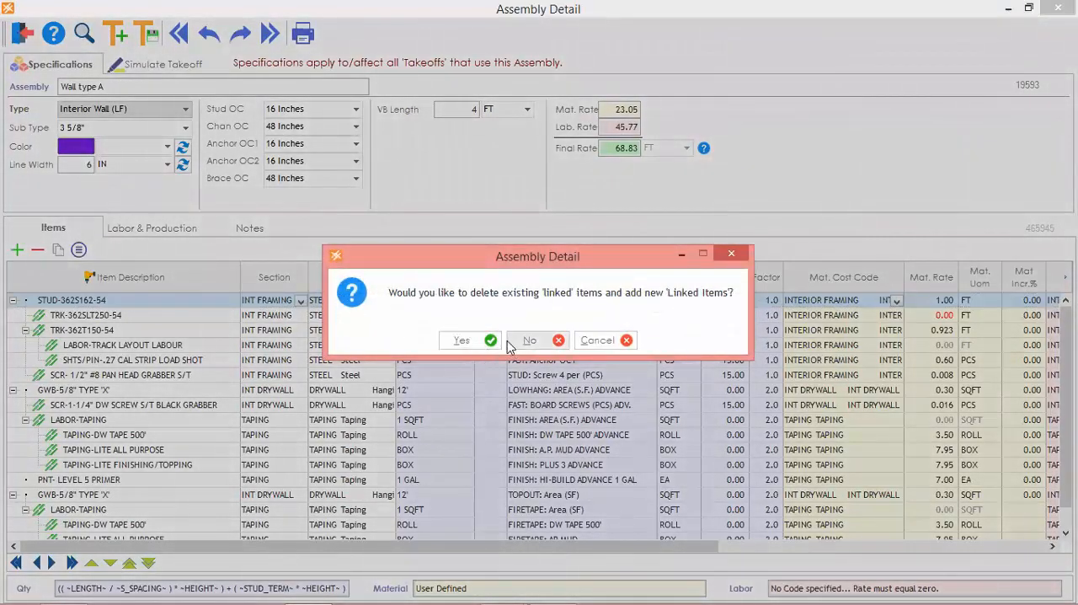
pyautogui.click(463, 340)
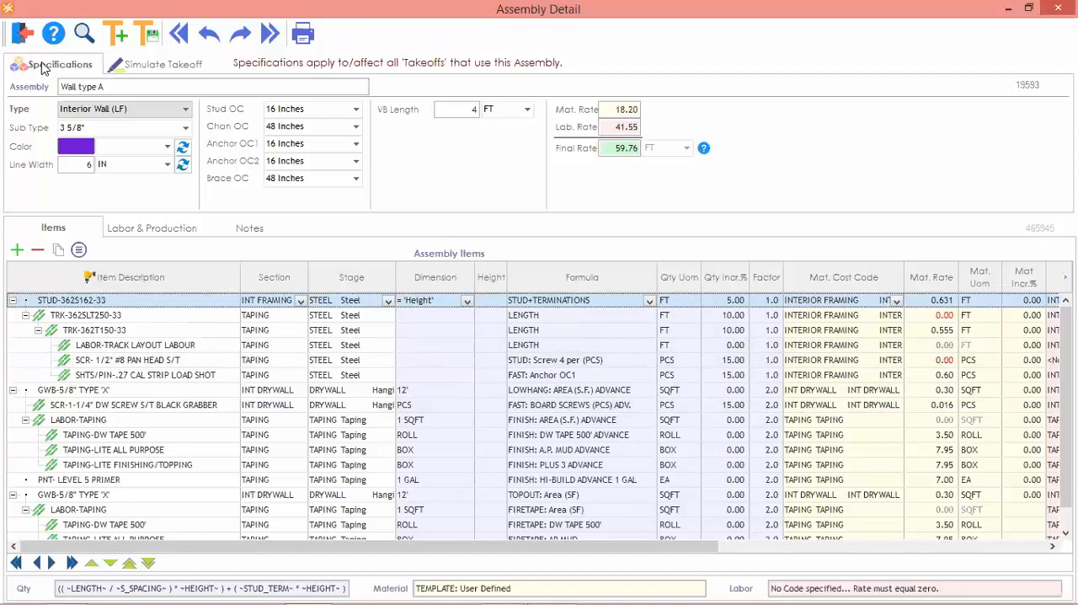
pyautogui.click(23, 34)
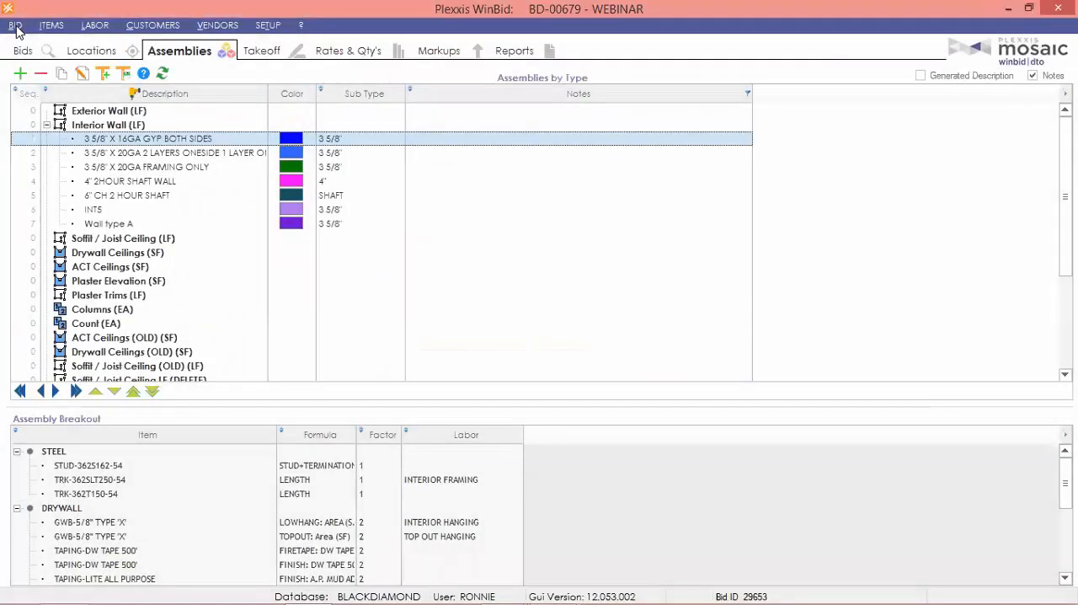
# Display the interior wall takeoffs of the WEBINAR bid.
pyautogui.click(261, 51)
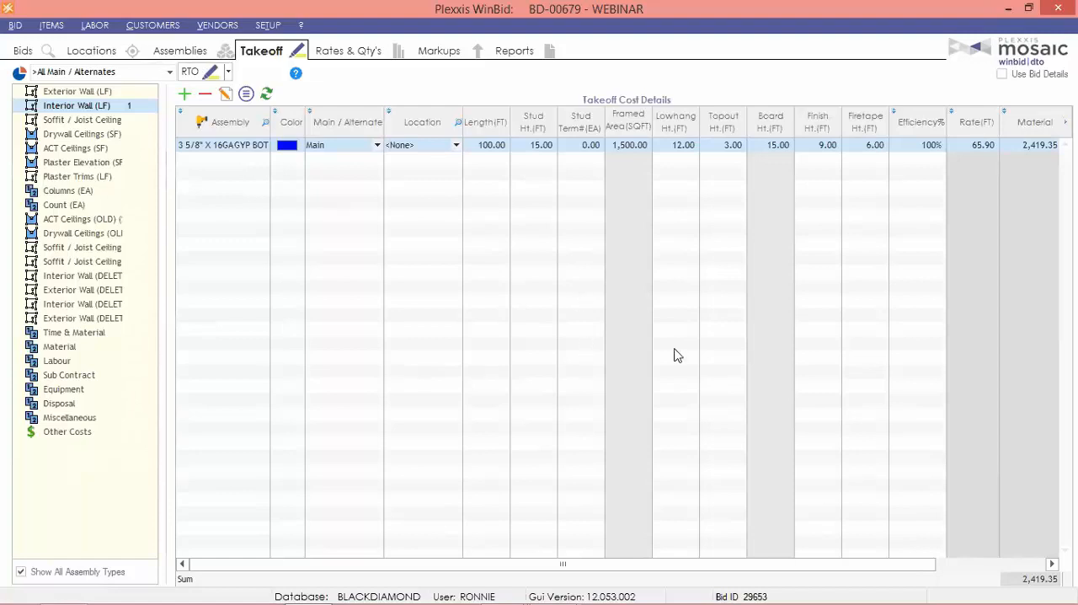
pyautogui.click(117, 98)
pyautogui.click(191, 148)
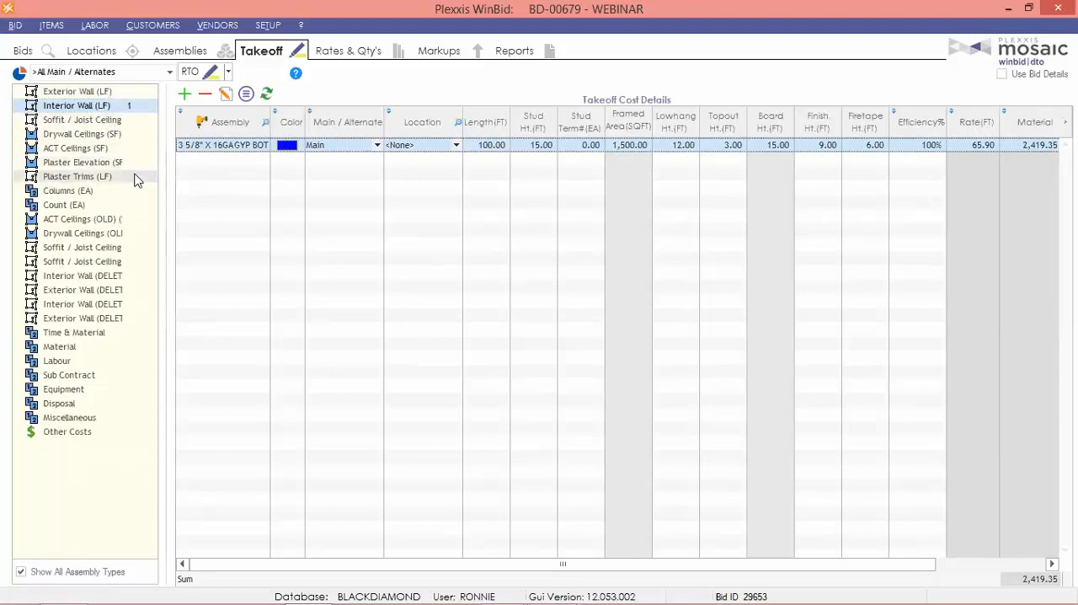
# Switch to the BLUEBUNCH COMMERCIAL BUILDING bid and view its interior wall takeoffs.
pyautogui.click(48, 52)
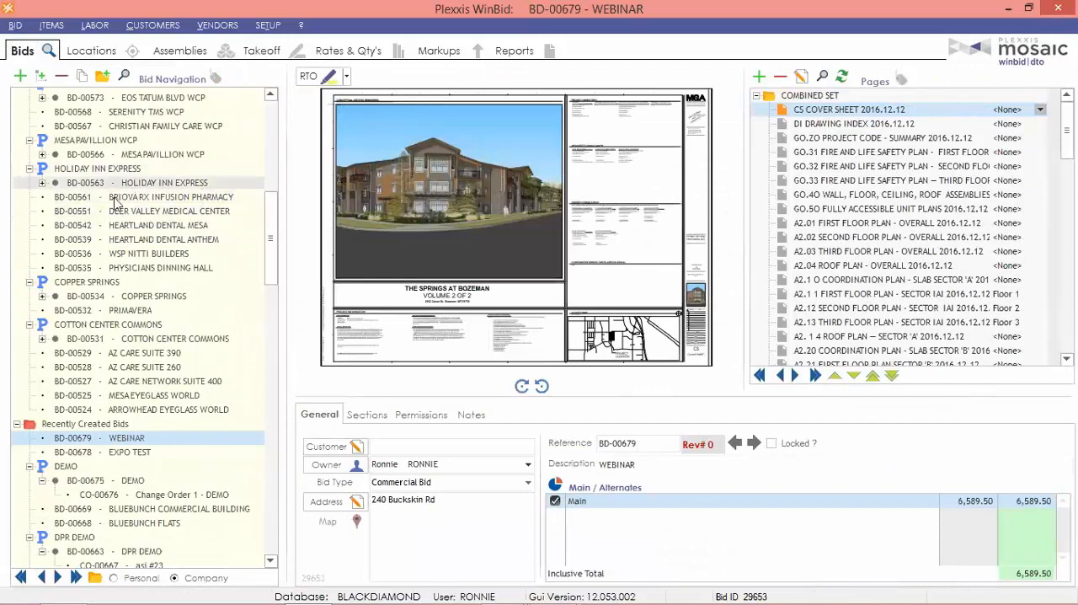
pyautogui.scroll(-2, 178, 404)
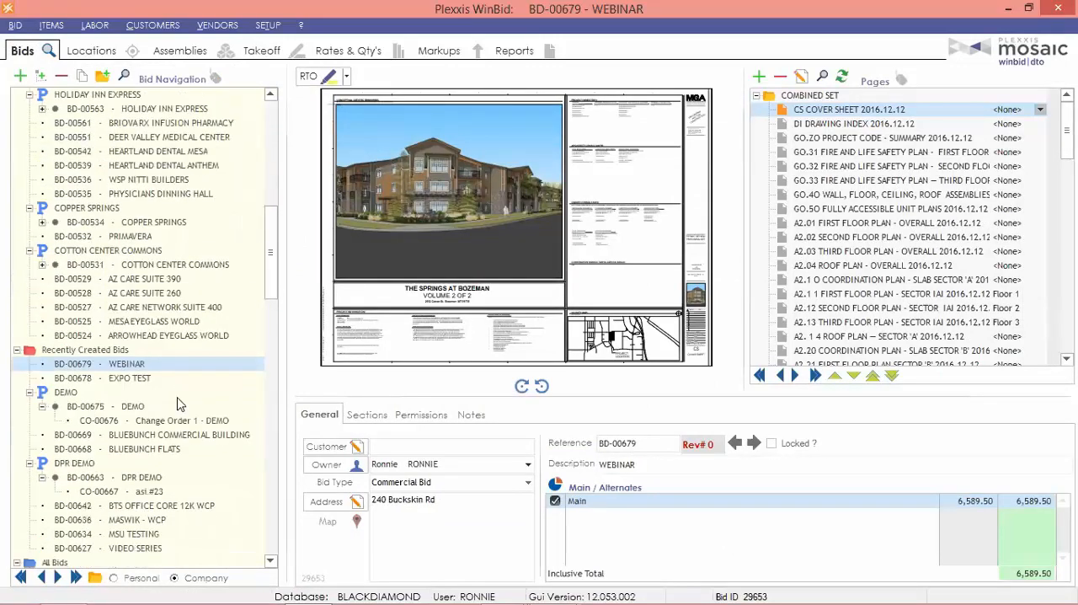
pyautogui.scroll(-3, 118, 438)
pyautogui.scroll(2, 135, 387)
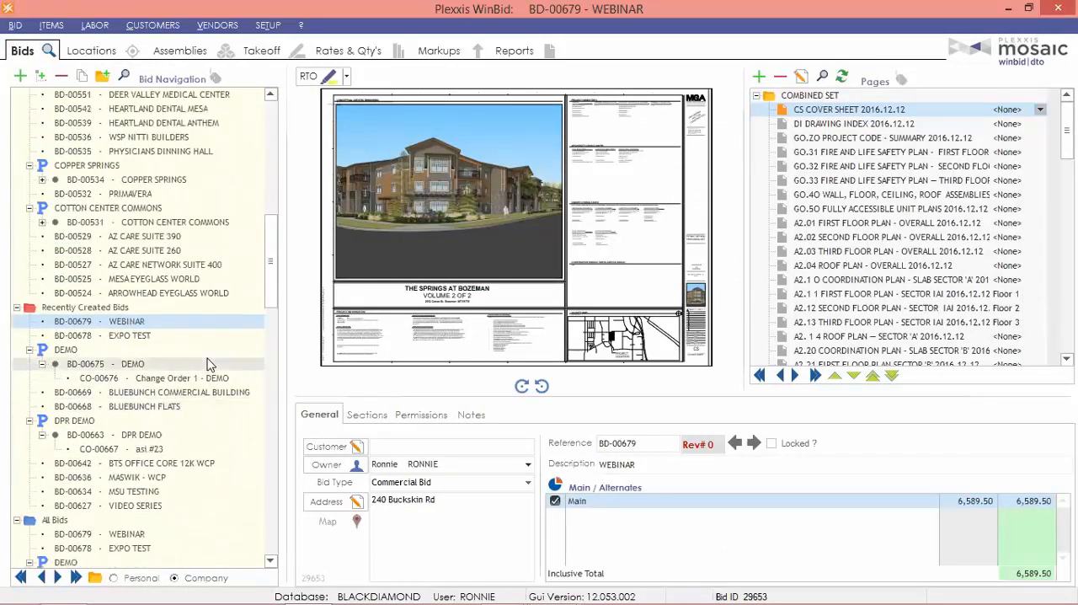
pyautogui.click(123, 394)
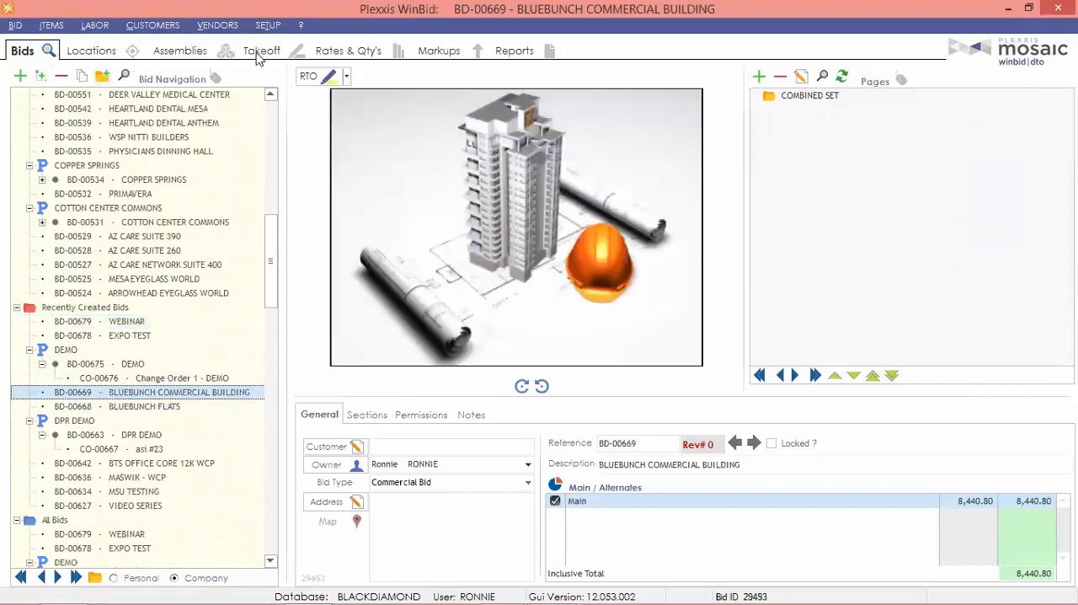
pyautogui.click(261, 52)
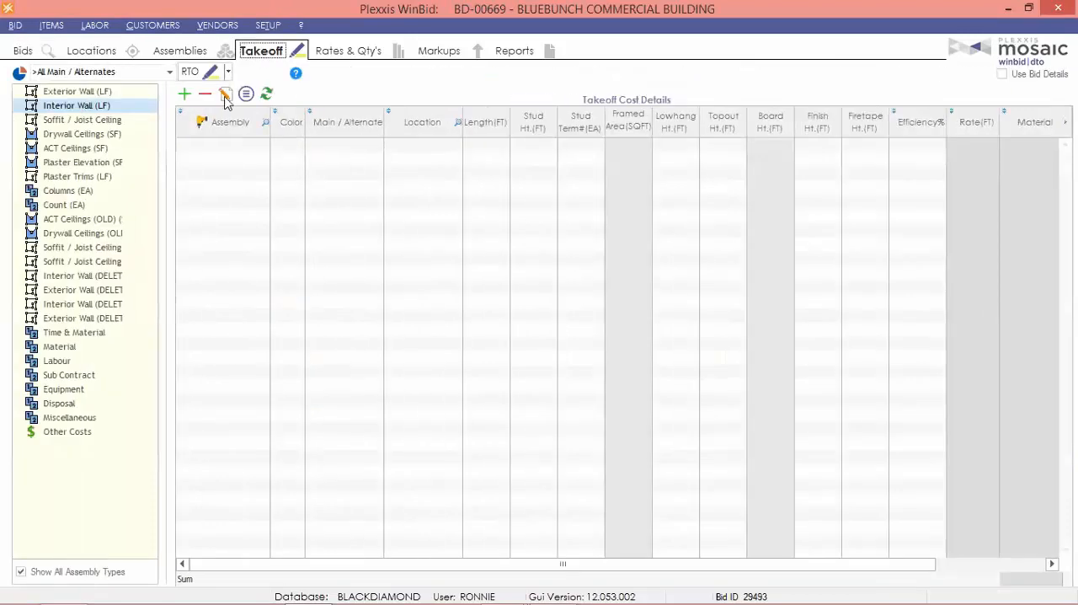
# Switch to the CANNERY FLATS KENYON bid and view its exterior and interior wall takeoffs.
pyautogui.click(25, 52)
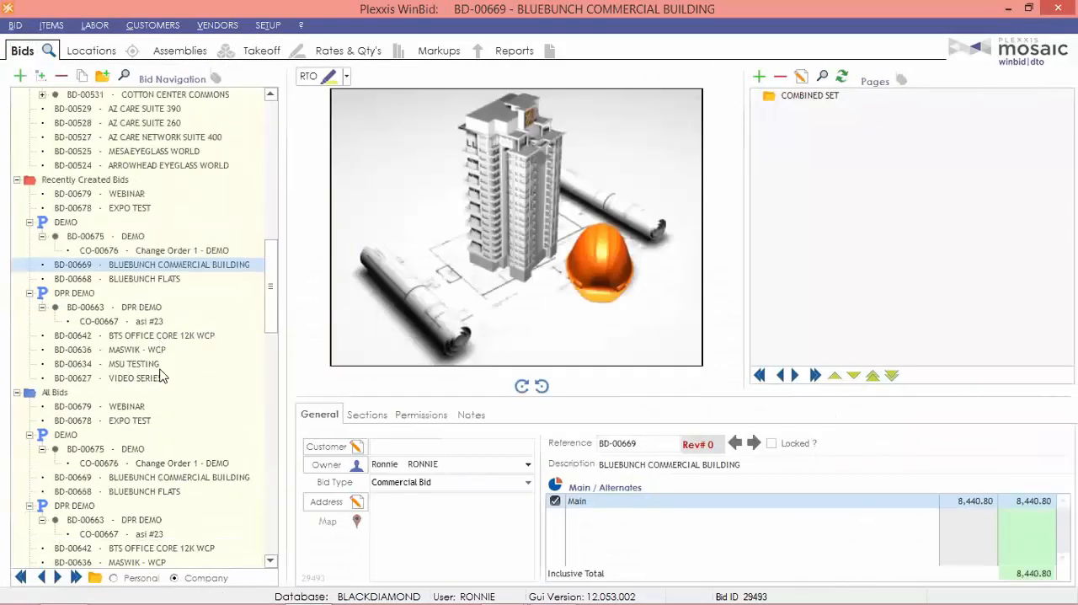
pyautogui.scroll(-1, 162, 375)
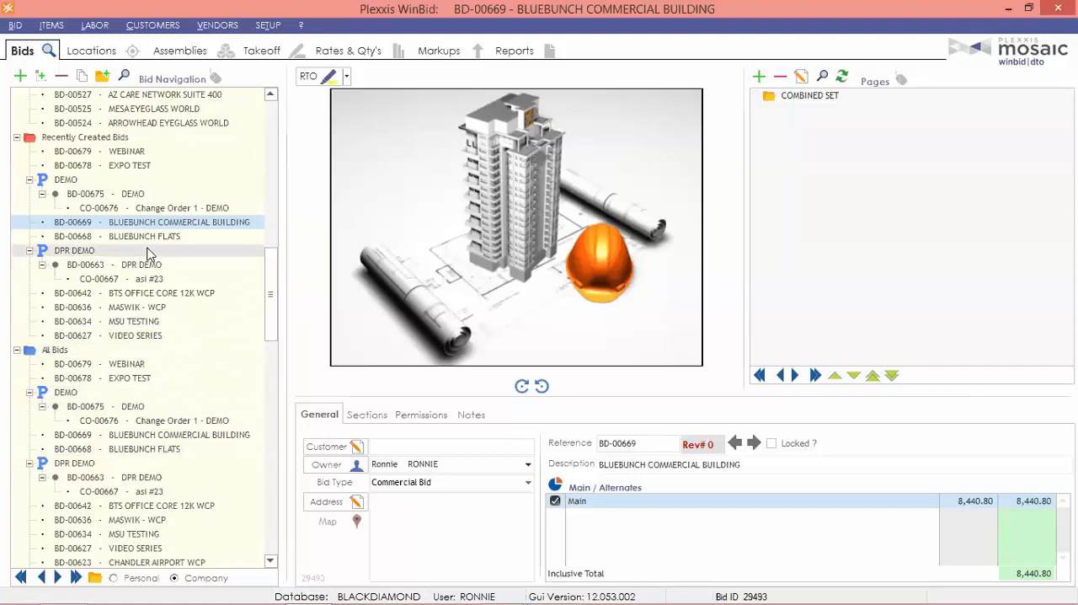
pyautogui.scroll(-4, 145, 353)
pyautogui.click(150, 434)
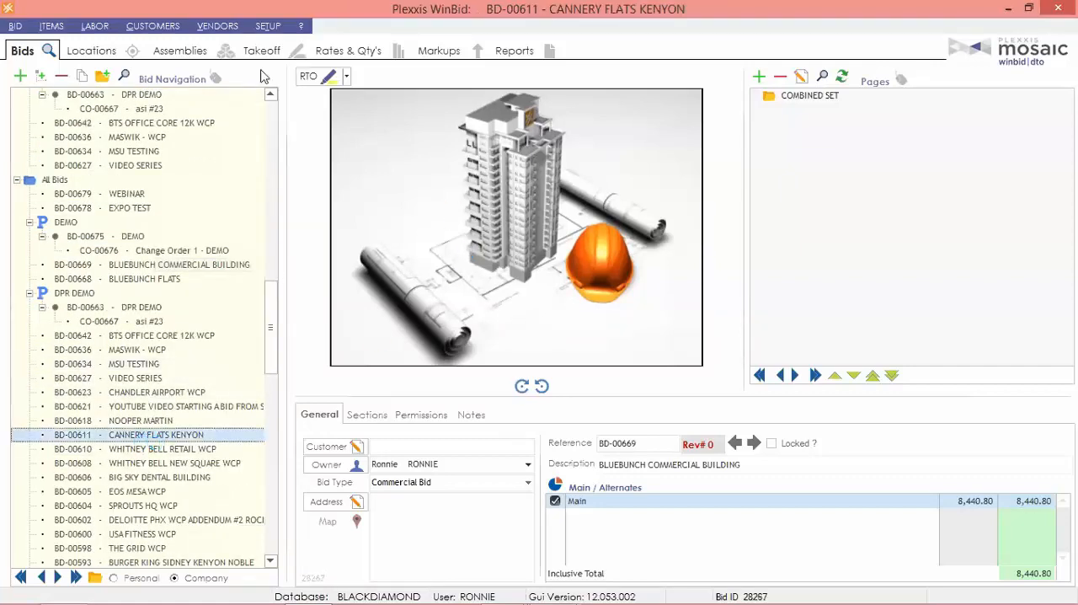
pyautogui.click(260, 51)
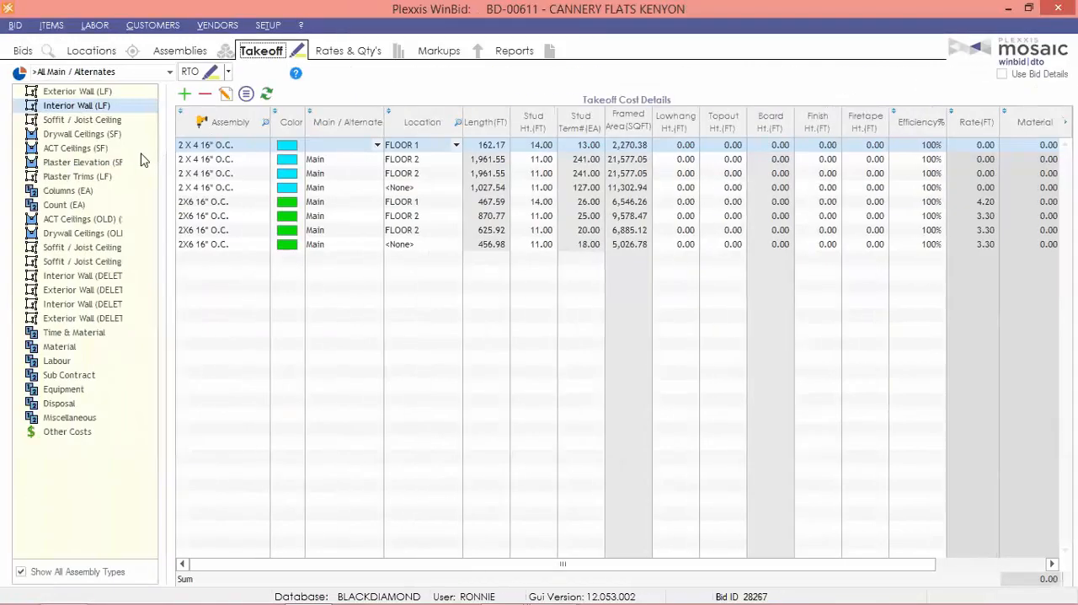
pyautogui.click(112, 92)
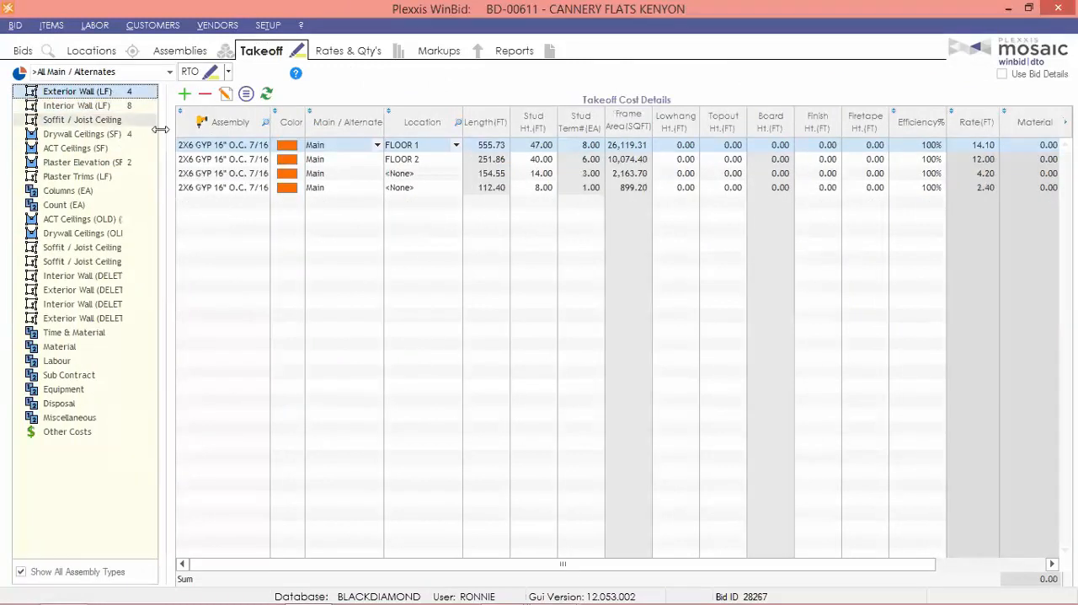
pyautogui.click(111, 106)
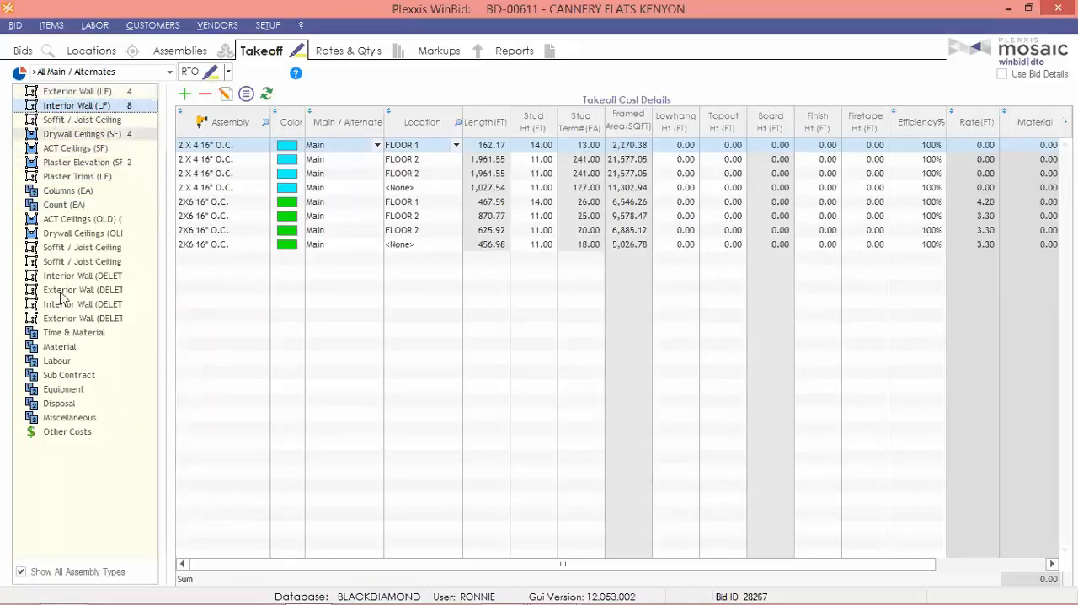
# Return to the WEBINAR bid's takeoffs and set the LowHang height of the 3 5/8" X 16GA GYP BOTH SIDES takeoff to 10 ft.
pyautogui.click(25, 52)
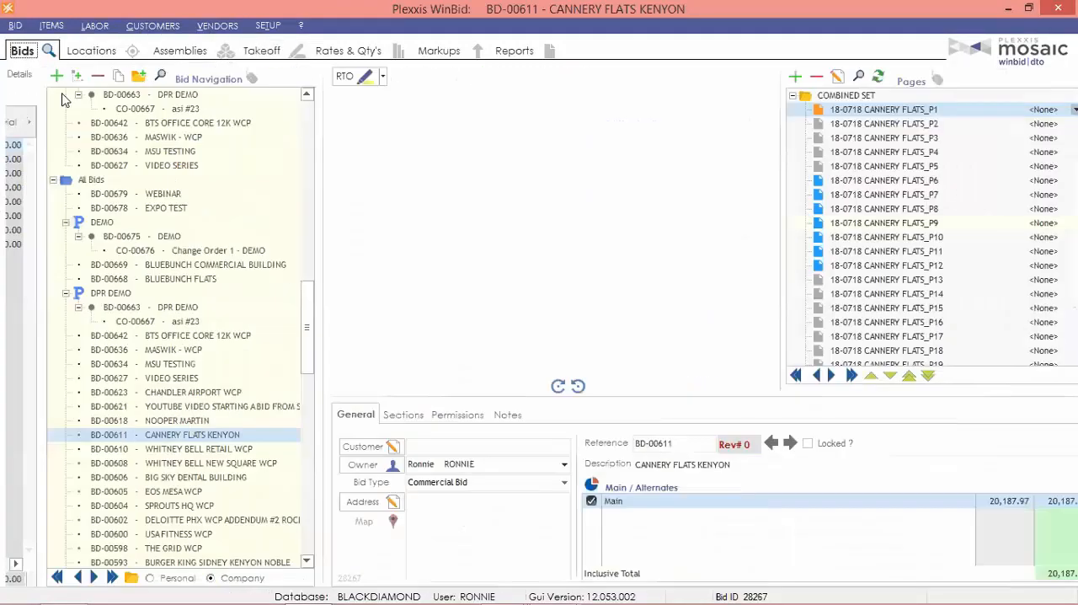
pyautogui.click(157, 195)
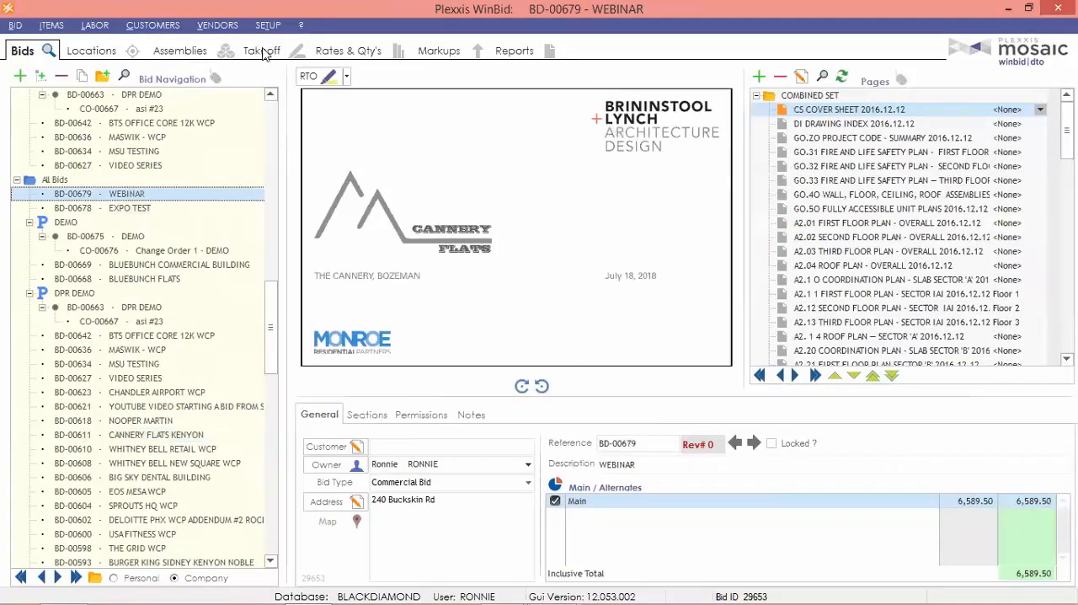
pyautogui.click(261, 51)
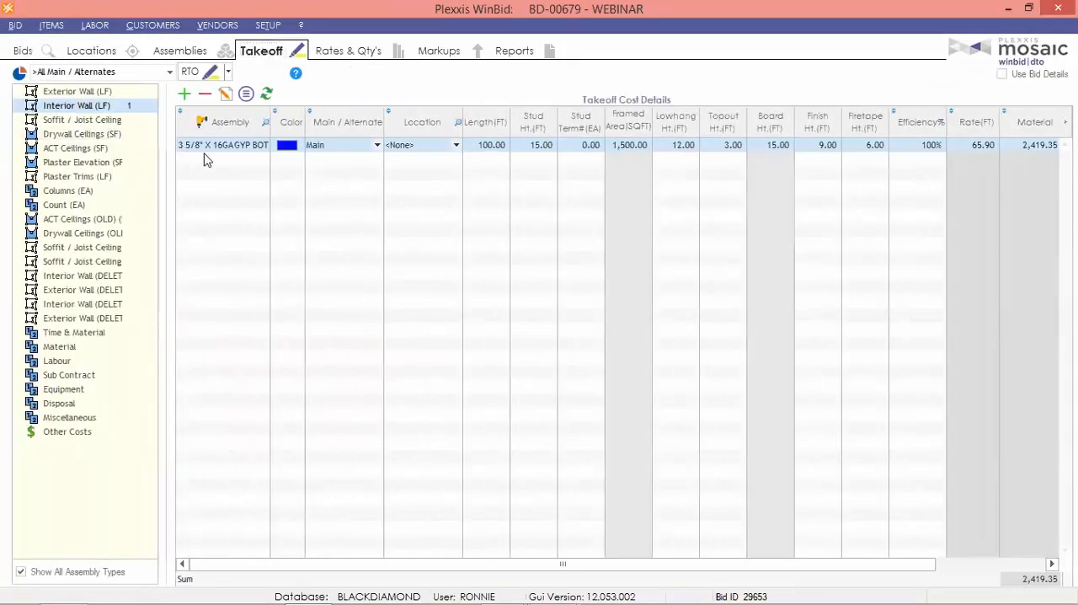
pyautogui.rightClick(240, 146)
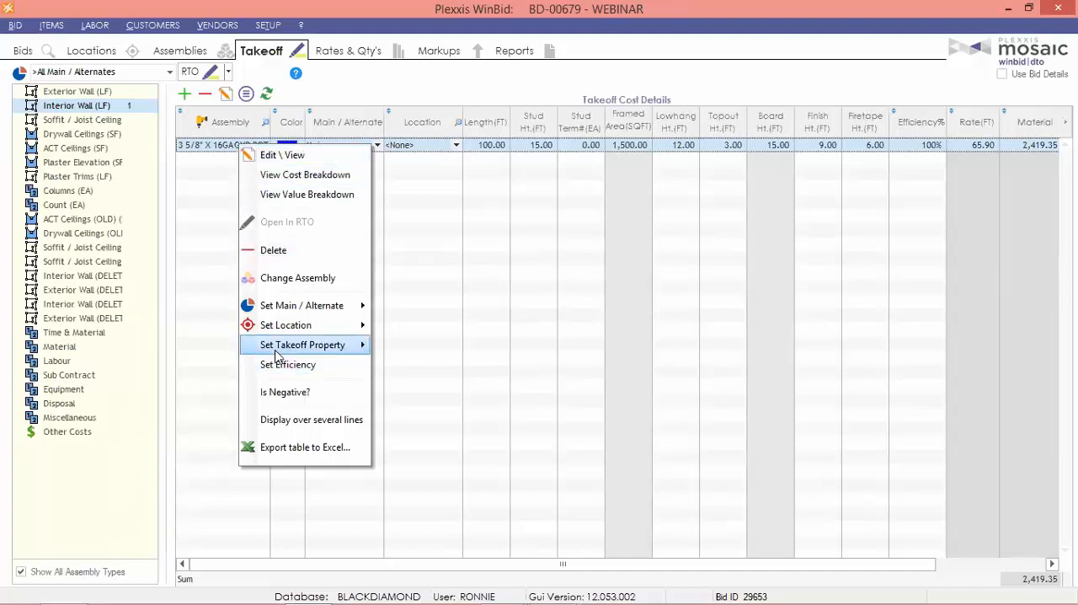
pyautogui.moveTo(273, 349)
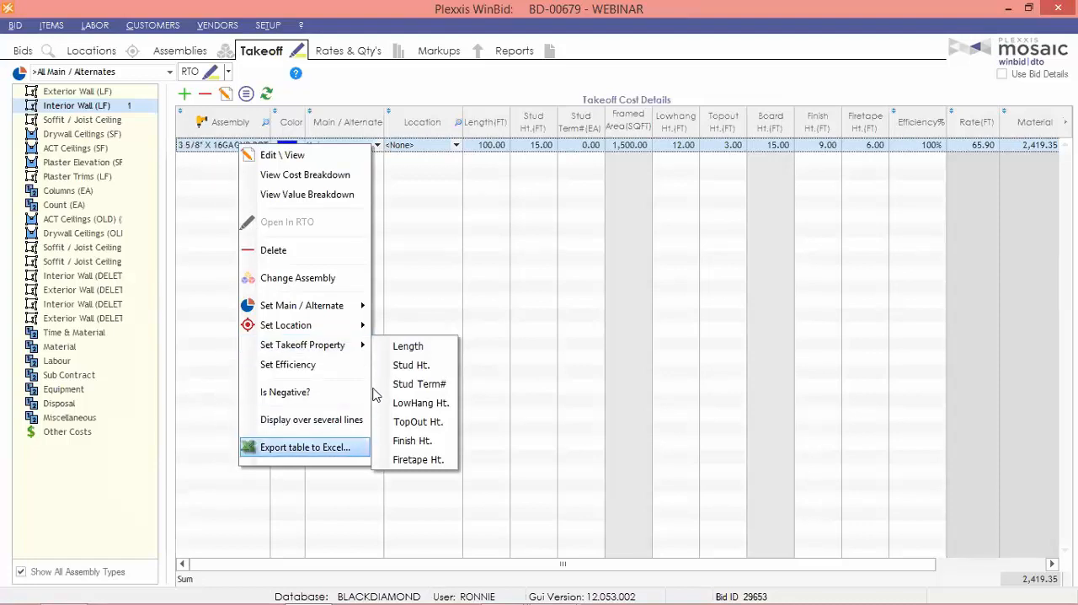
pyautogui.click(421, 403)
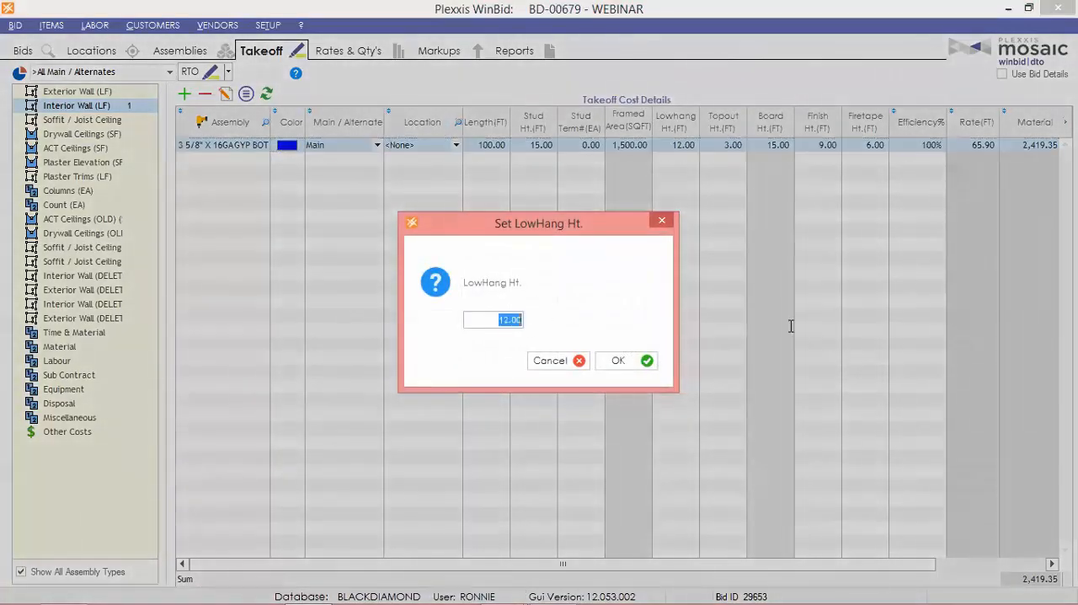
pyautogui.write('10')
pyautogui.press('Return')
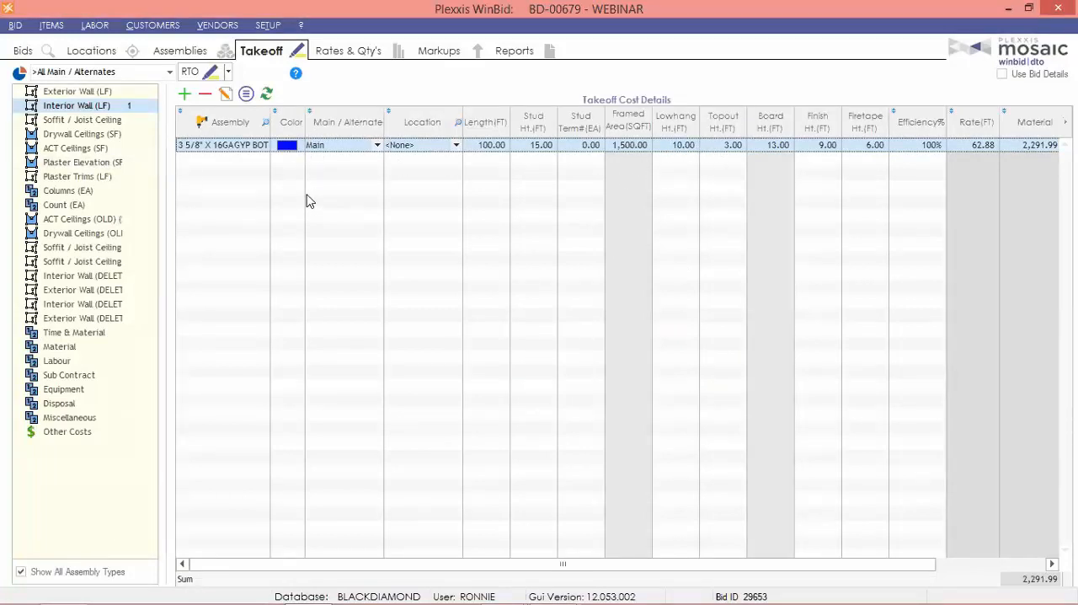
# Assign the 3 5/8" X 16GA GYP BOTH SIDES takeoff to the location Floor 5, updating its height as well.
pyautogui.rightClick(229, 148)
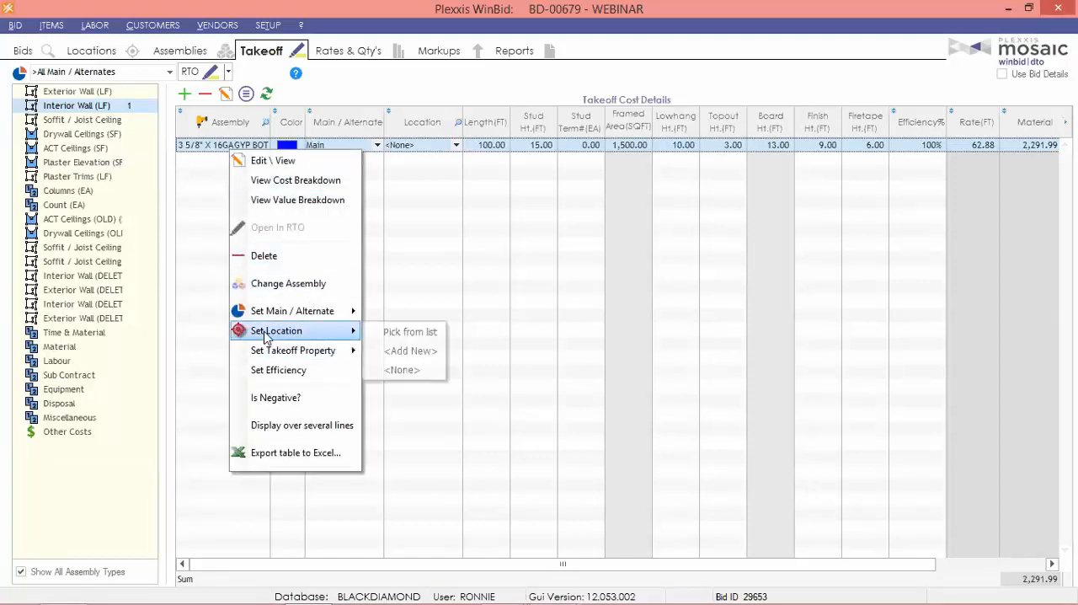
pyautogui.click(422, 337)
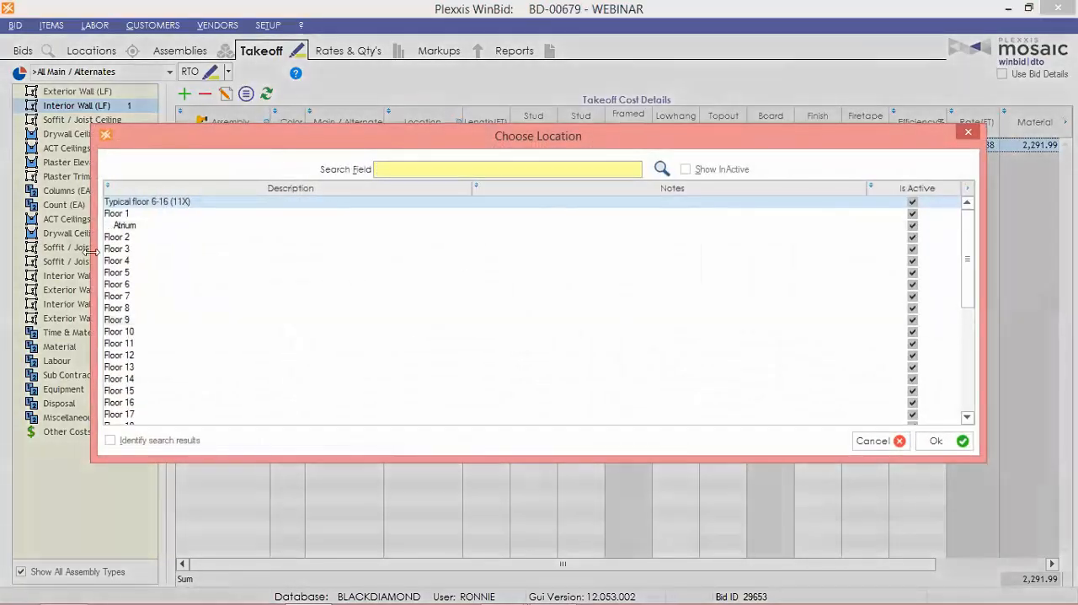
pyautogui.doubleClick(125, 275)
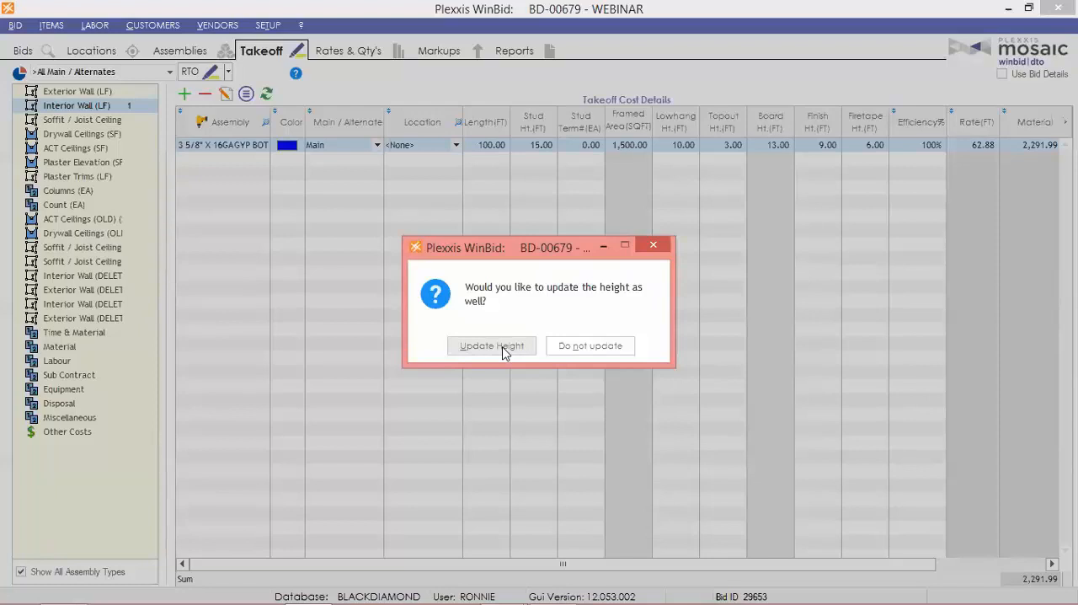
pyautogui.click(504, 352)
pyautogui.rightClick(571, 261)
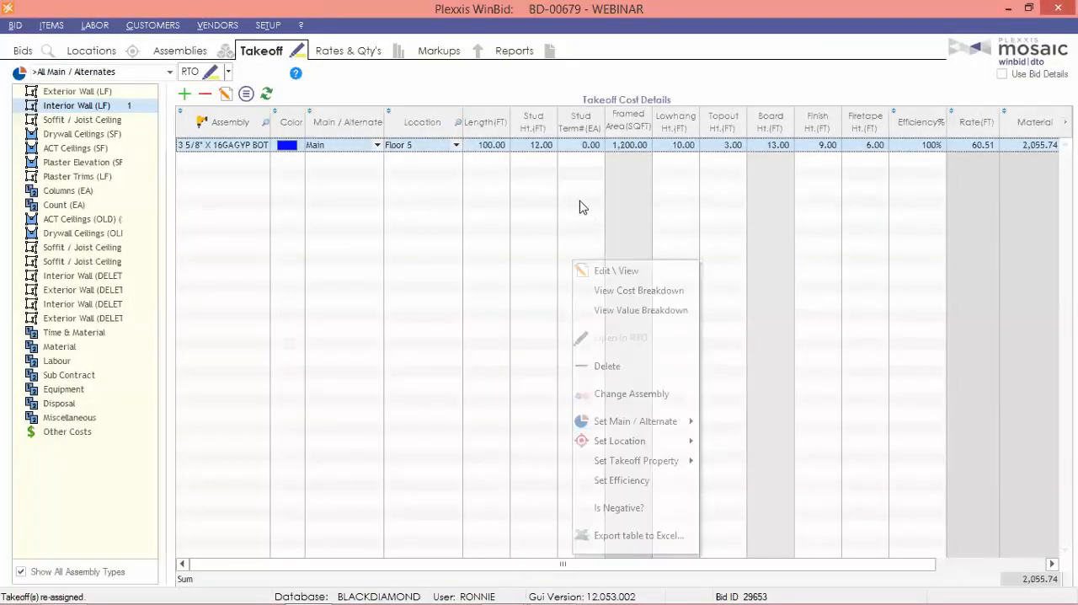
pyautogui.click(525, 146)
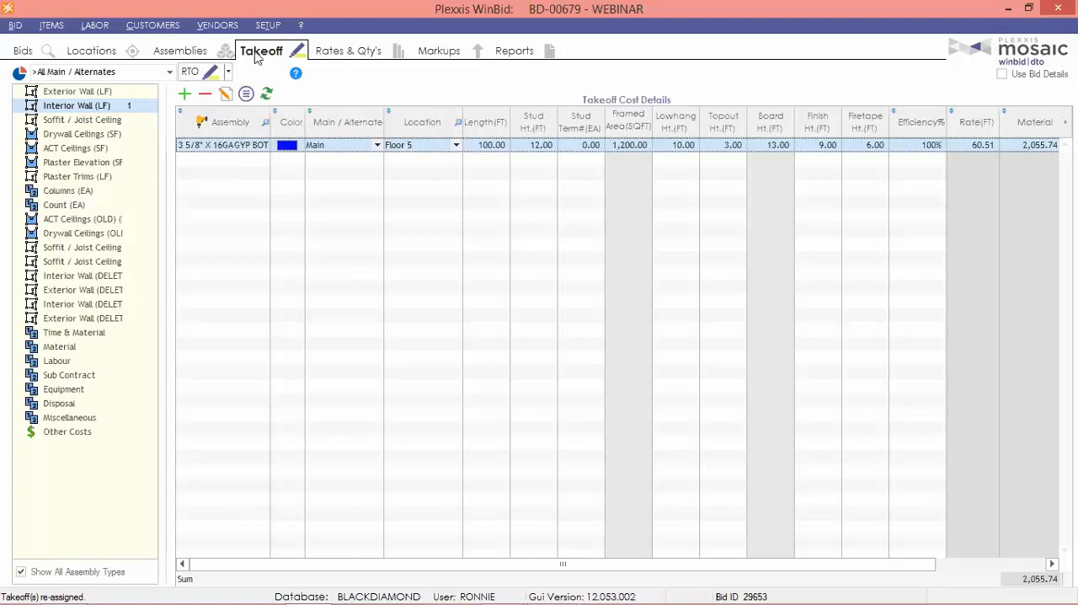
# Open the detail of the Floor 5 takeoff in the WEBINAR bid.
pyautogui.click(23, 51)
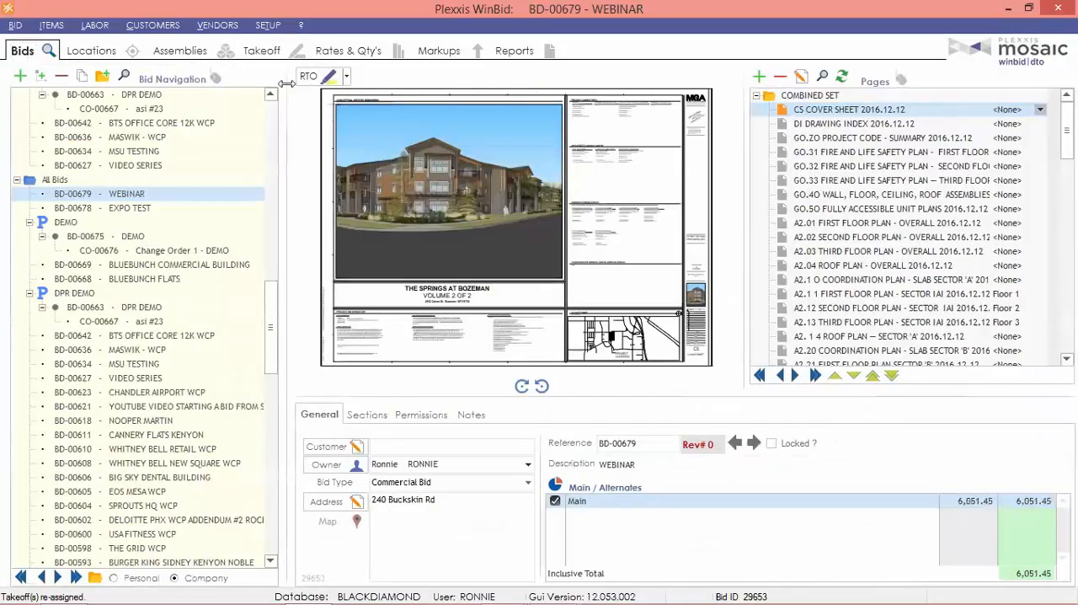
pyautogui.click(268, 55)
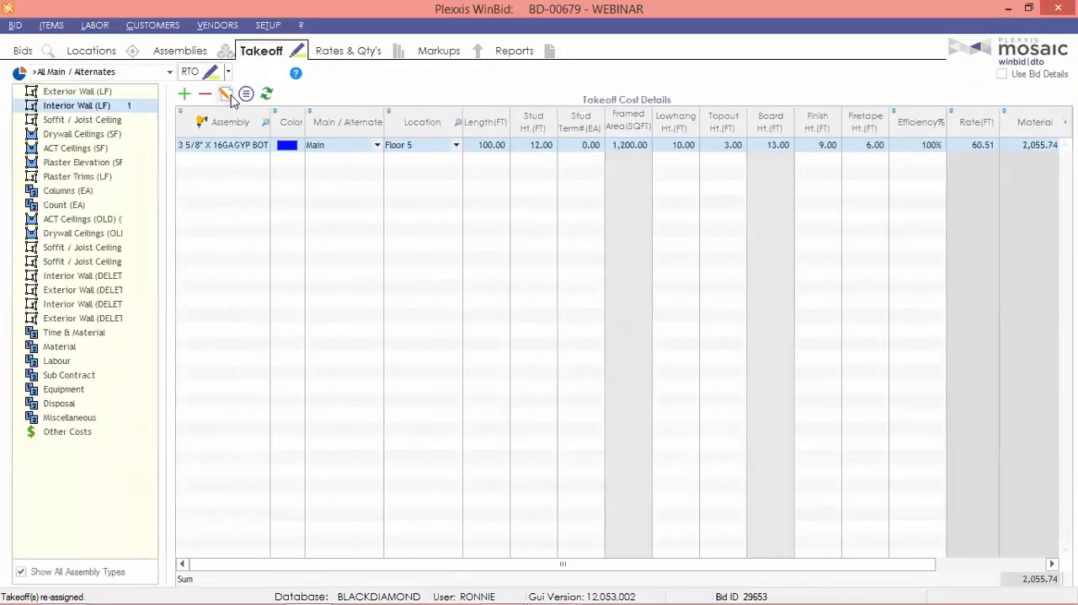
pyautogui.click(225, 94)
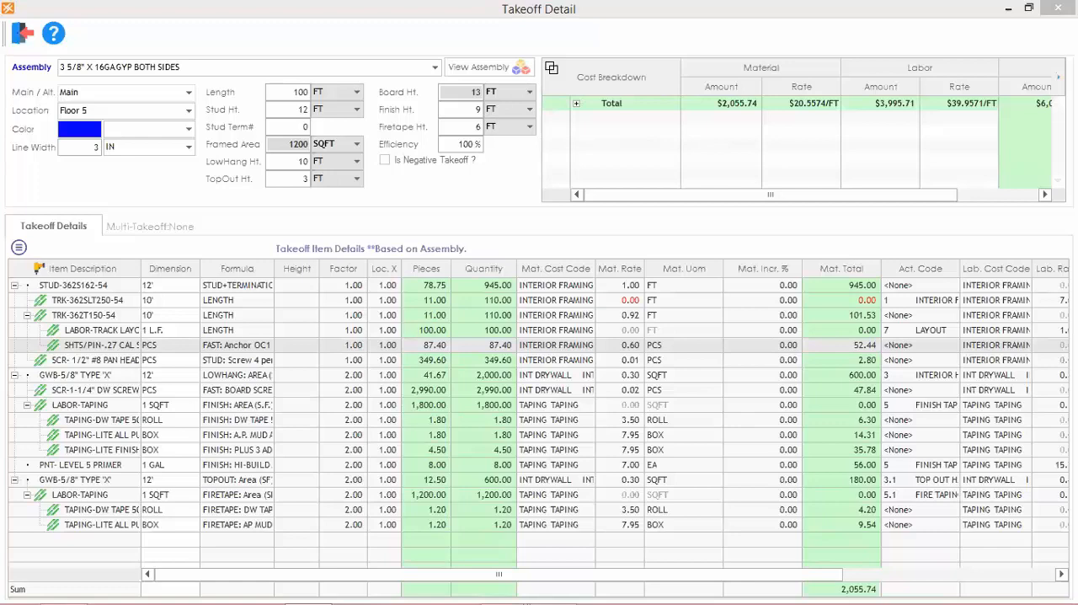
# Close the takeoff detail and add a second interior wall takeoff using the 3 5/8" X 16GA GYP BOTH SIDES assembly.
pyautogui.click(22, 33)
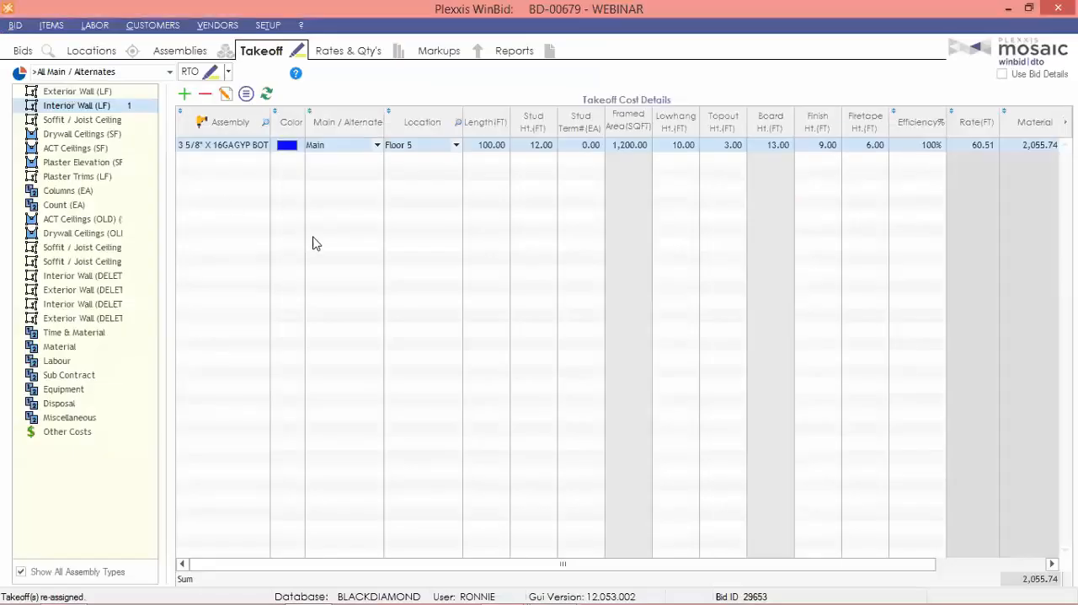
pyautogui.click(200, 159)
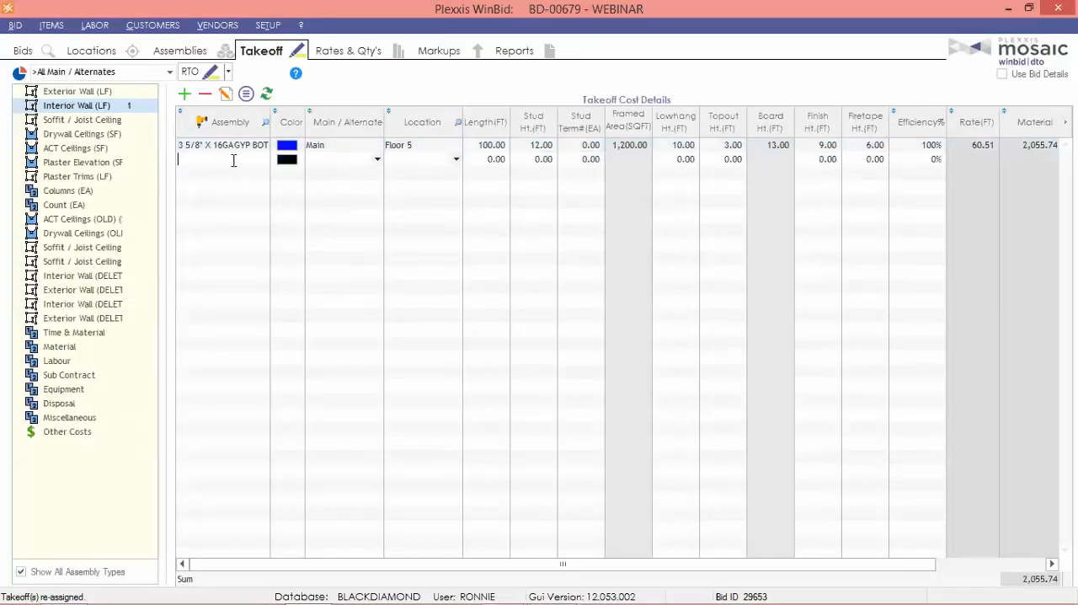
pyautogui.press('Escape')
pyautogui.click(232, 161)
pyautogui.press('Escape')
pyautogui.press('Escape')
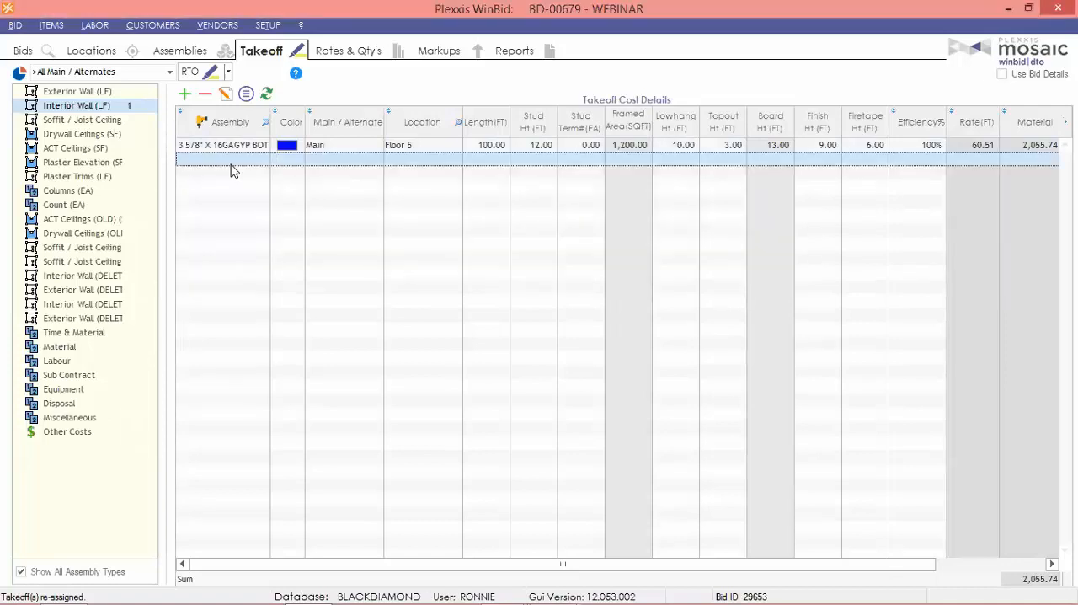
pyautogui.click(233, 171)
pyautogui.doubleClick(256, 187)
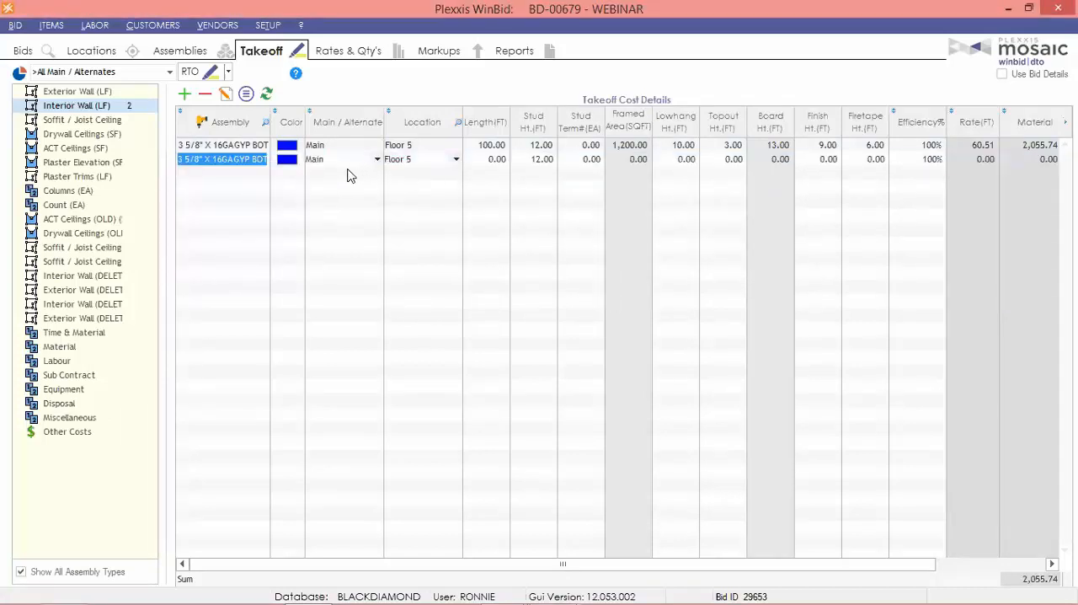
# Assign the new takeoff to the Atrium location, updating its height as well, and set its length to 100 ft.
pyautogui.click(415, 161)
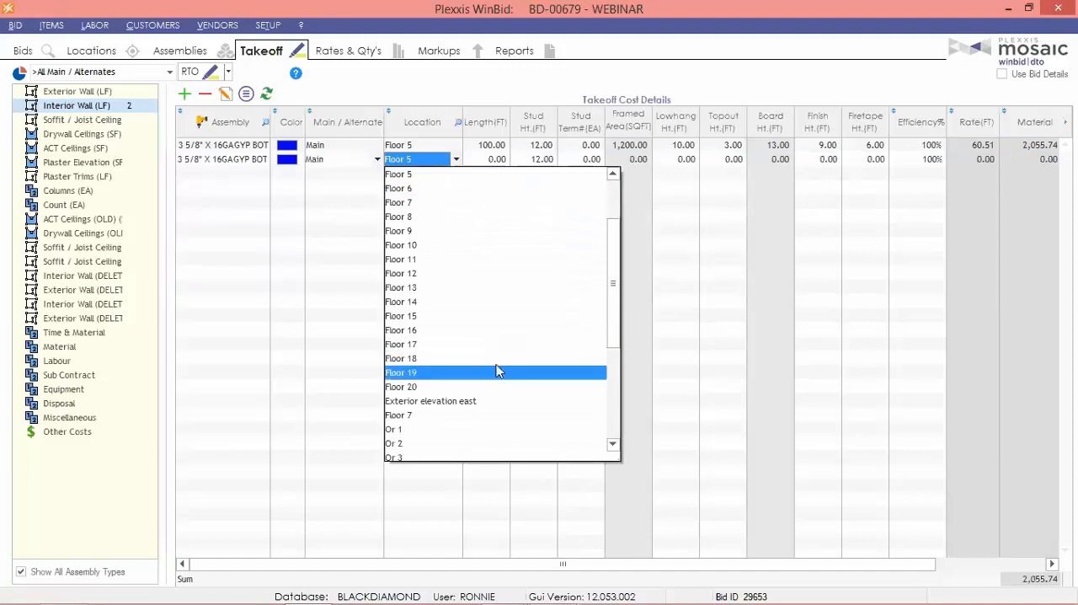
pyautogui.scroll(3, 497, 370)
pyautogui.click(410, 202)
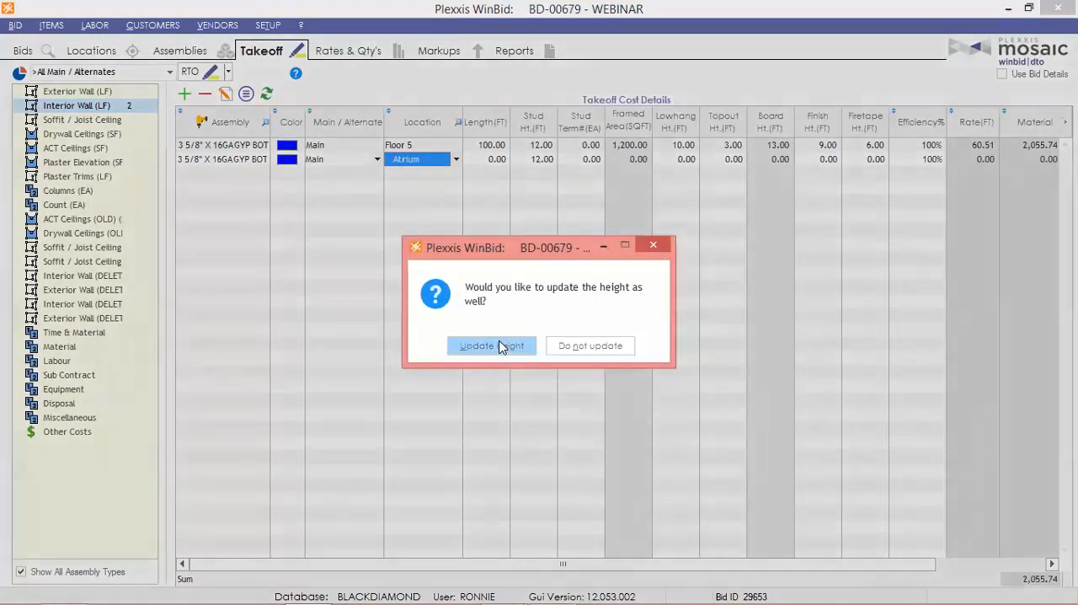
pyautogui.click(490, 410)
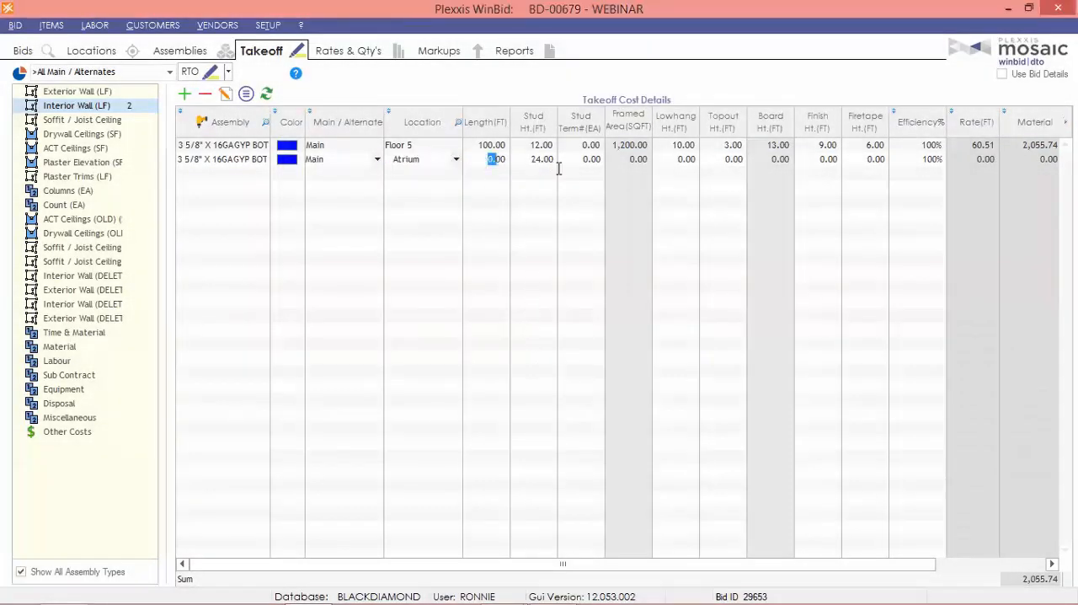
pyautogui.write('100')
pyautogui.press('Tab')
# Set the Atrium takeoff's LowHang and TopOut heights to 12 ft each, Finish height to 20 ft and Firetape height to 4 ft.
pyautogui.press('Tab')
pyautogui.press('Tab')
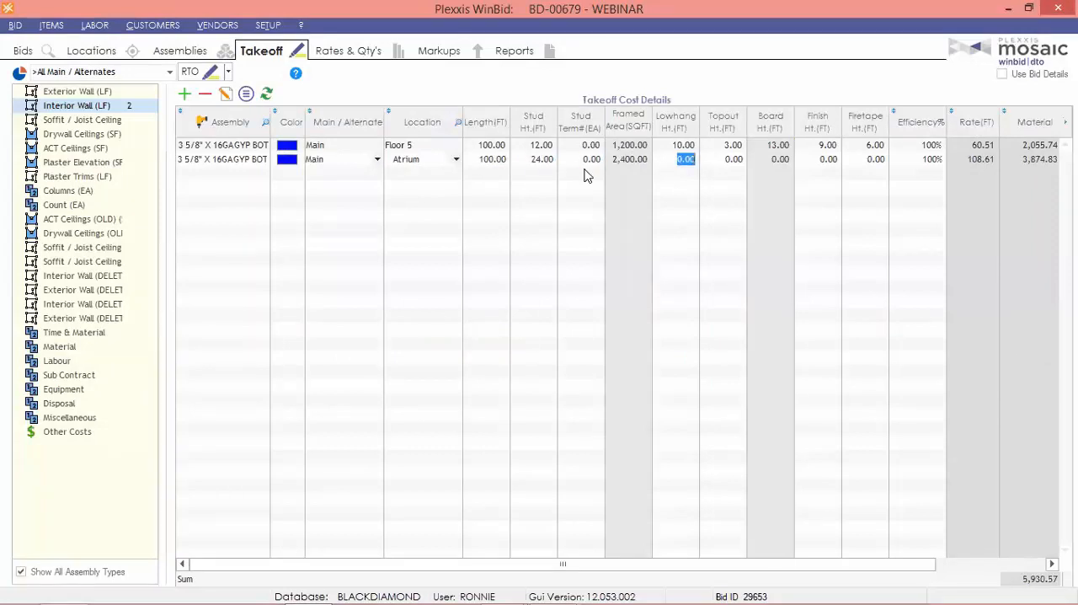
pyautogui.write('12')
pyautogui.press('Tab')
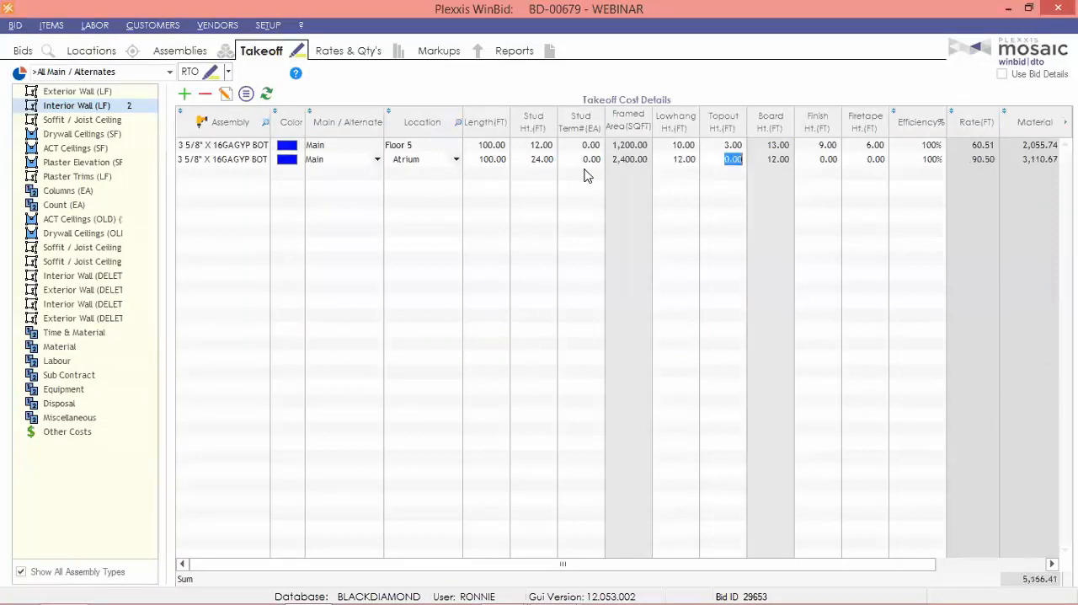
pyautogui.write('12')
pyautogui.press('Tab')
pyautogui.write('20')
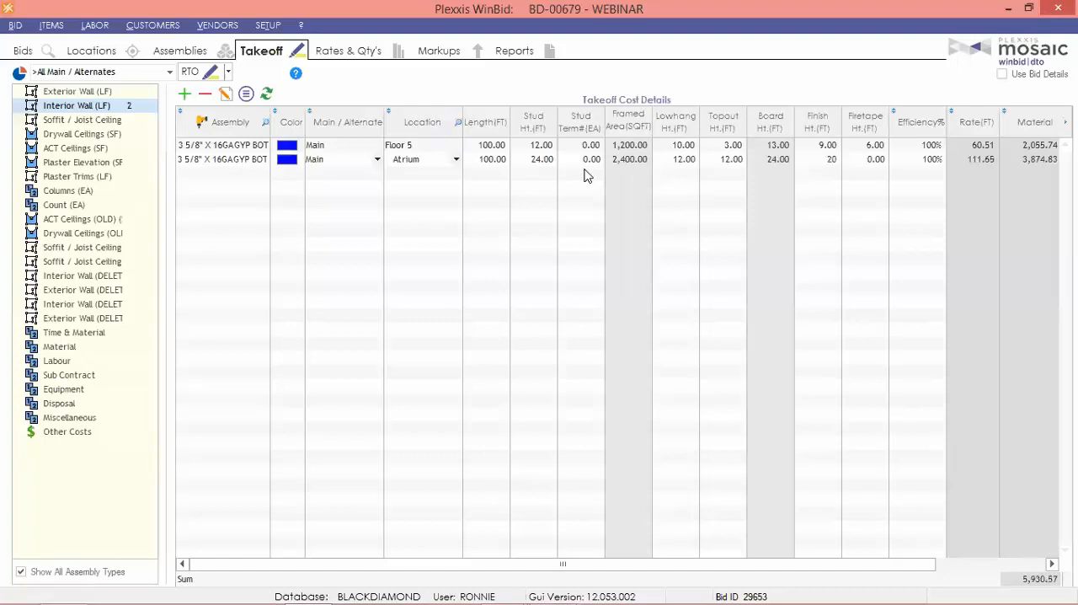
pyautogui.press('Tab')
pyautogui.write('4')
pyautogui.press('Tab')
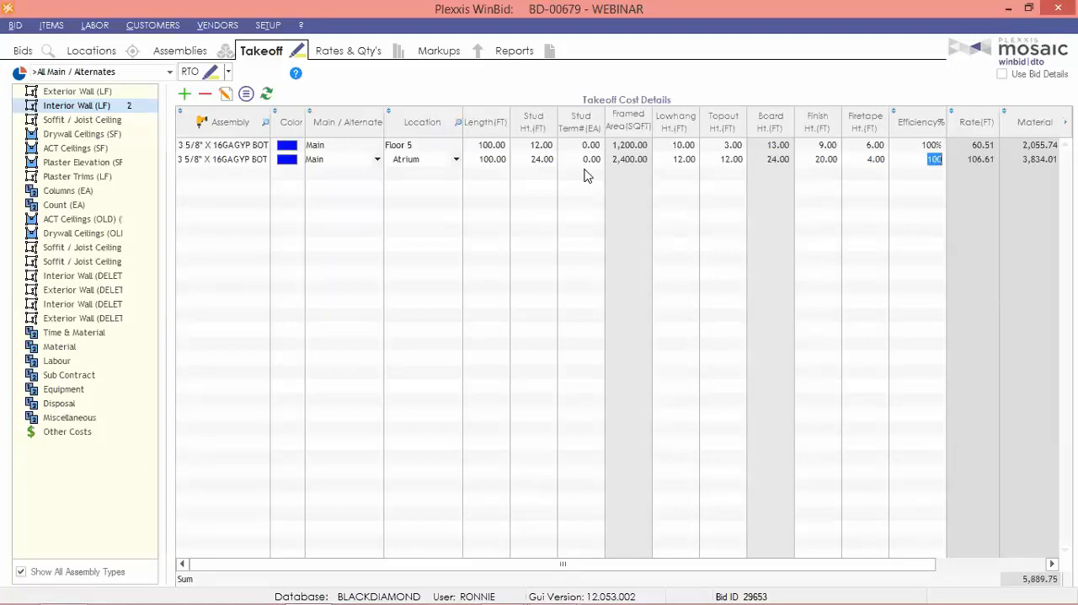
pyautogui.press('Return')
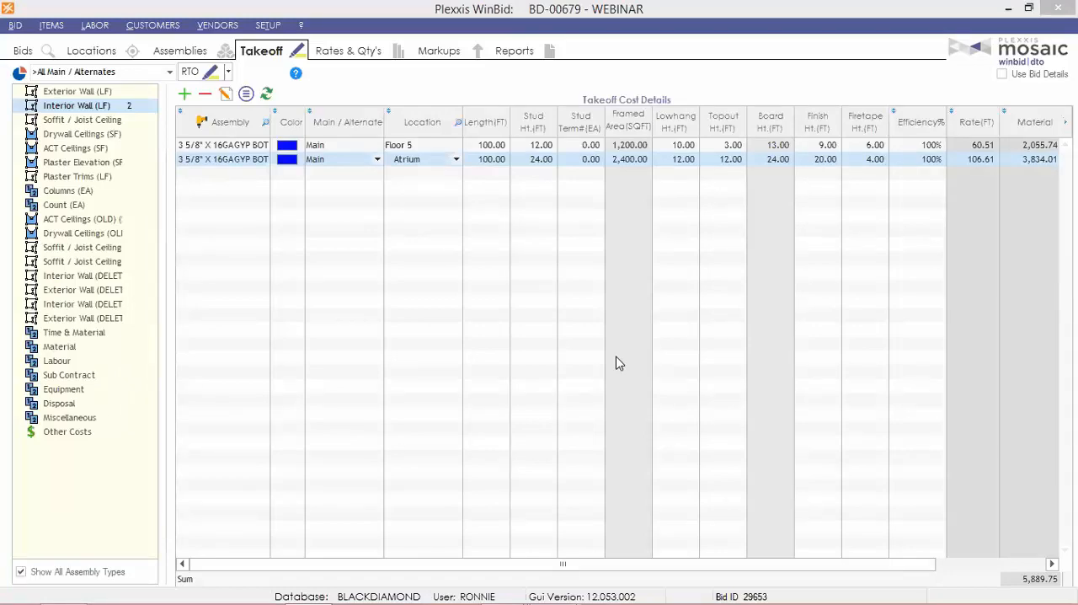
# Create a change order for the WEBINAR bid described as ASI #23, without including takeoffs.
pyautogui.click(28, 52)
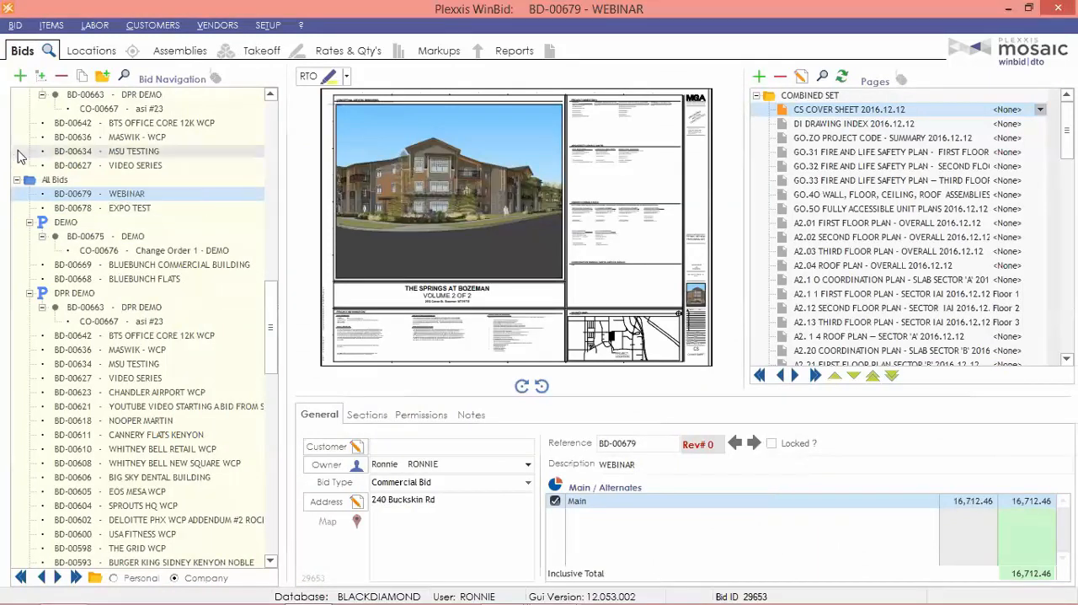
pyautogui.click(41, 78)
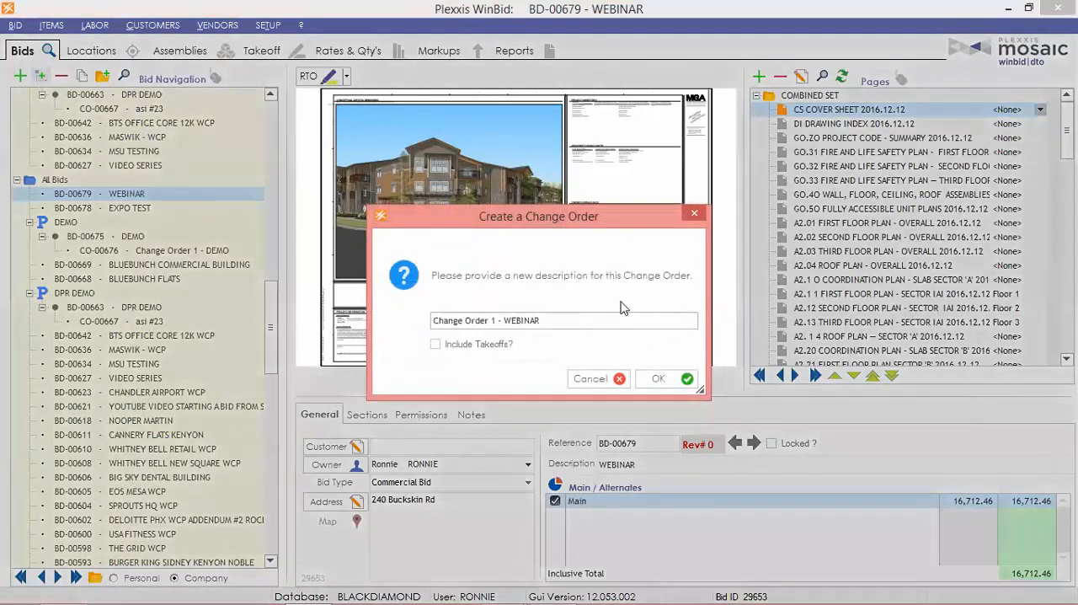
pyautogui.moveTo(609, 313); pyautogui.dragTo(147, 329)
pyautogui.write('AS')
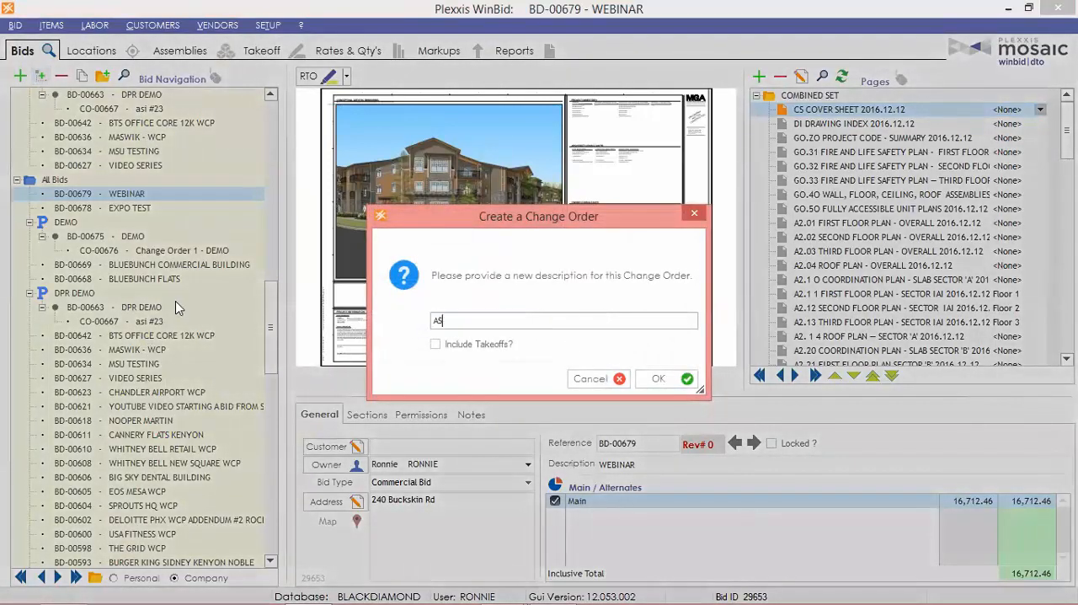
pyautogui.write('I #23')
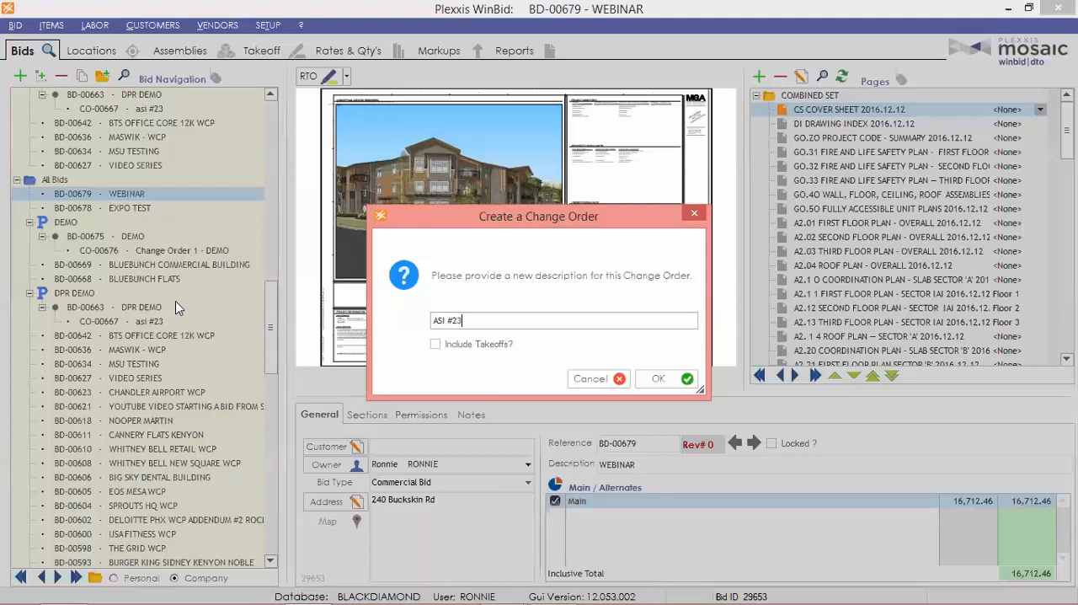
pyautogui.click(688, 379)
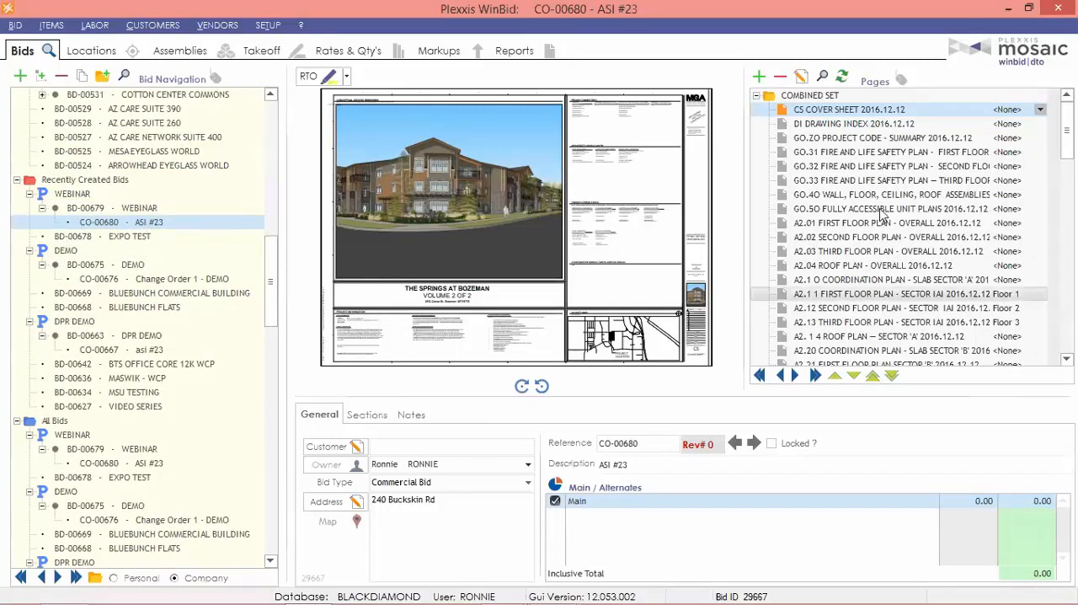
# In the ASI #23 change order, add an interior wall takeoff of 3 5/8" X 16GA GYP BOTH SIDES with a length of 100 ft.
pyautogui.click(165, 51)
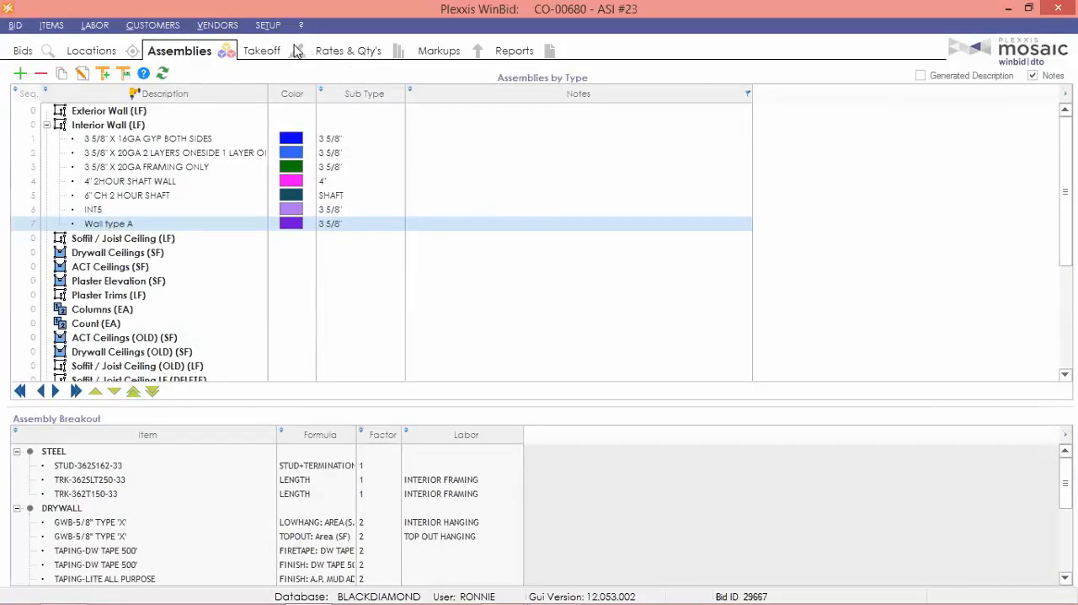
pyautogui.click(268, 52)
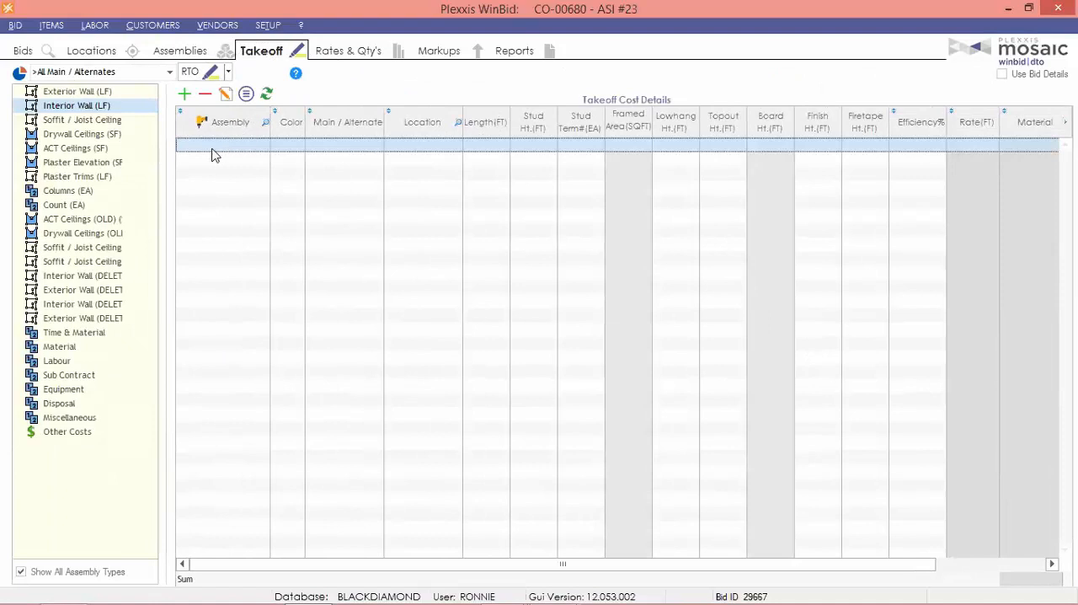
pyautogui.click(211, 150)
pyautogui.click(208, 174)
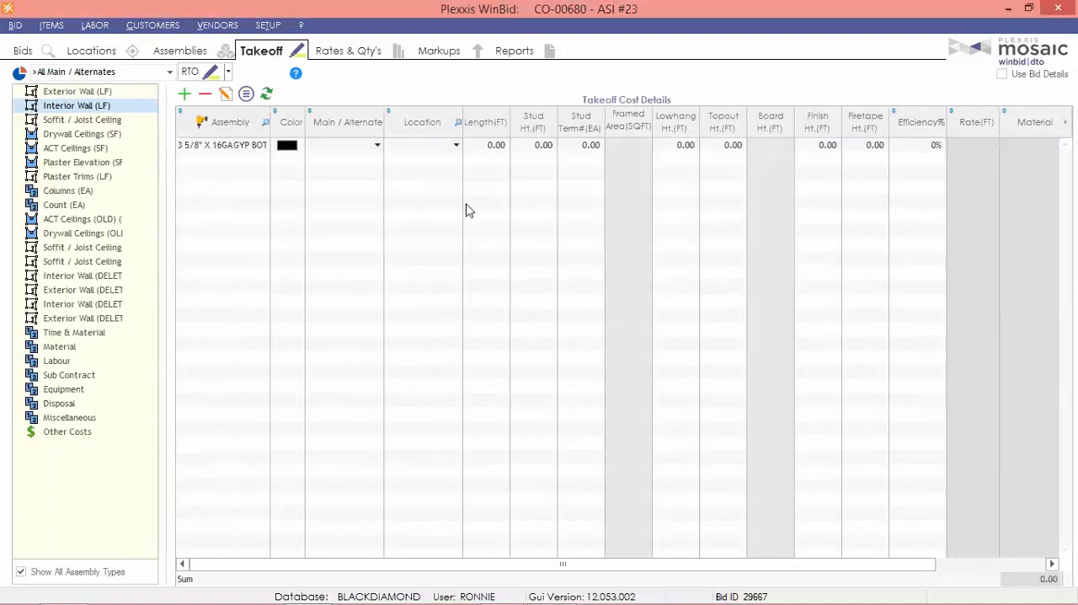
pyautogui.click(486, 145)
pyautogui.write('100')
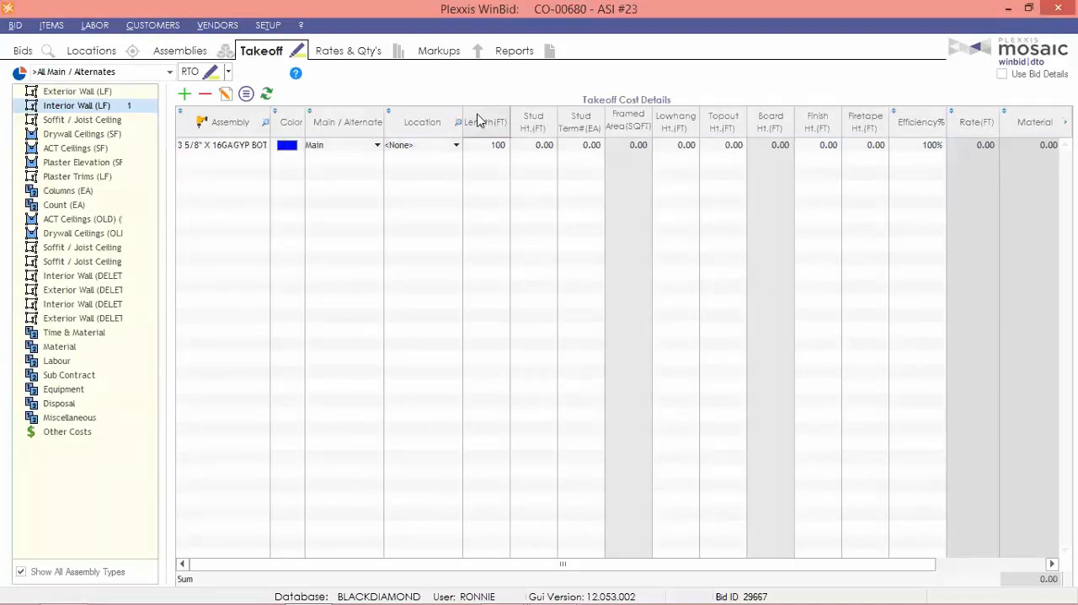
pyautogui.press('Tab')
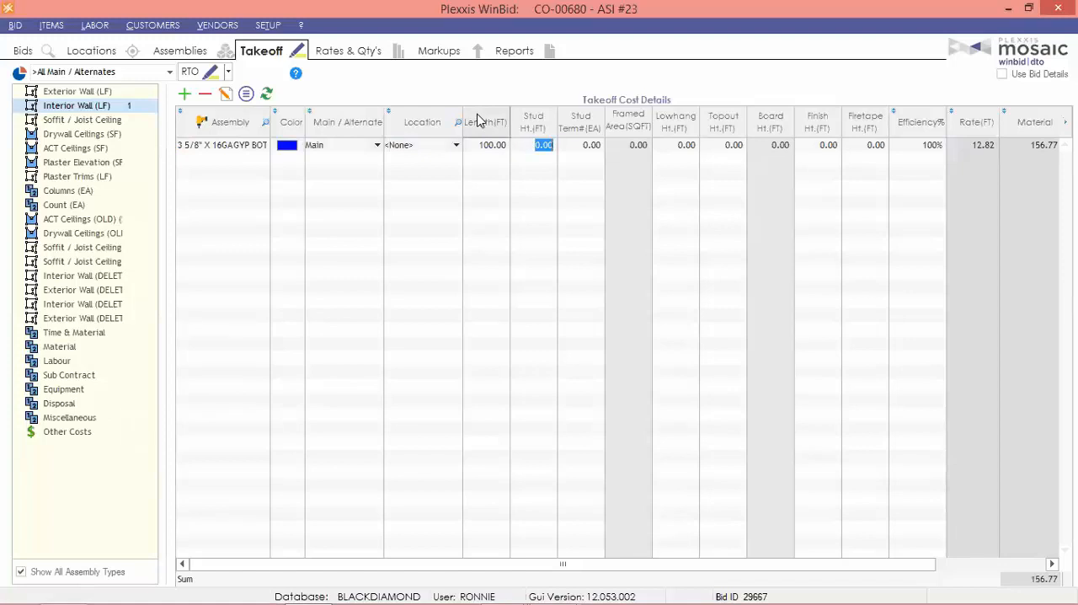
# Set the change order takeoff's heights to Stud 15 ft, LowHang 12 ft, TopOut 3 ft, Finish 9 ft and Firetape 6 ft.
pyautogui.write('15')
pyautogui.press('Tab')
pyautogui.press('Tab')
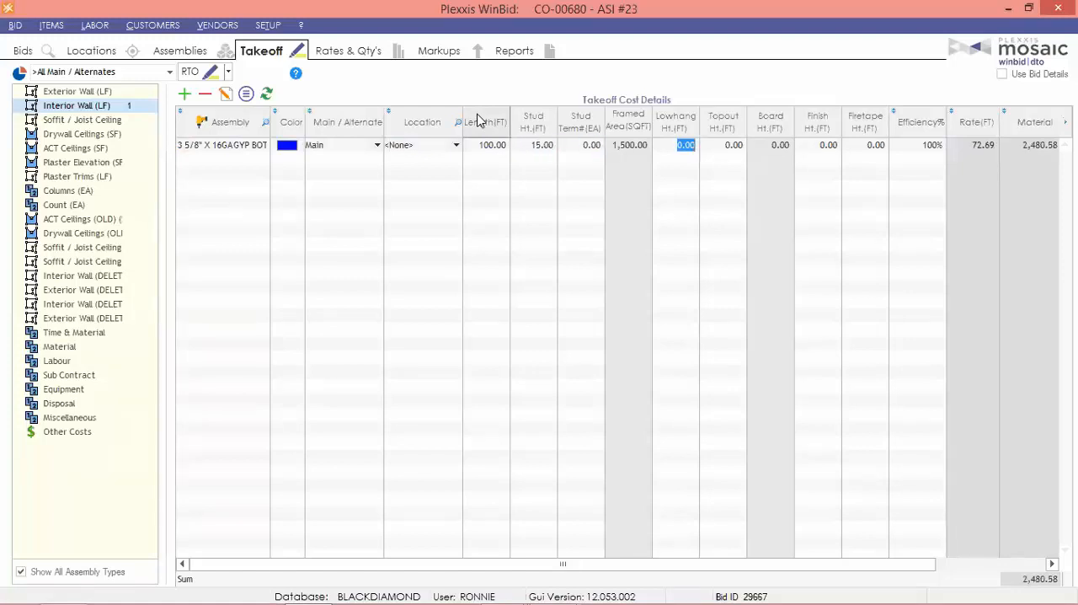
pyautogui.write('12')
pyautogui.press('Tab')
pyautogui.write('3')
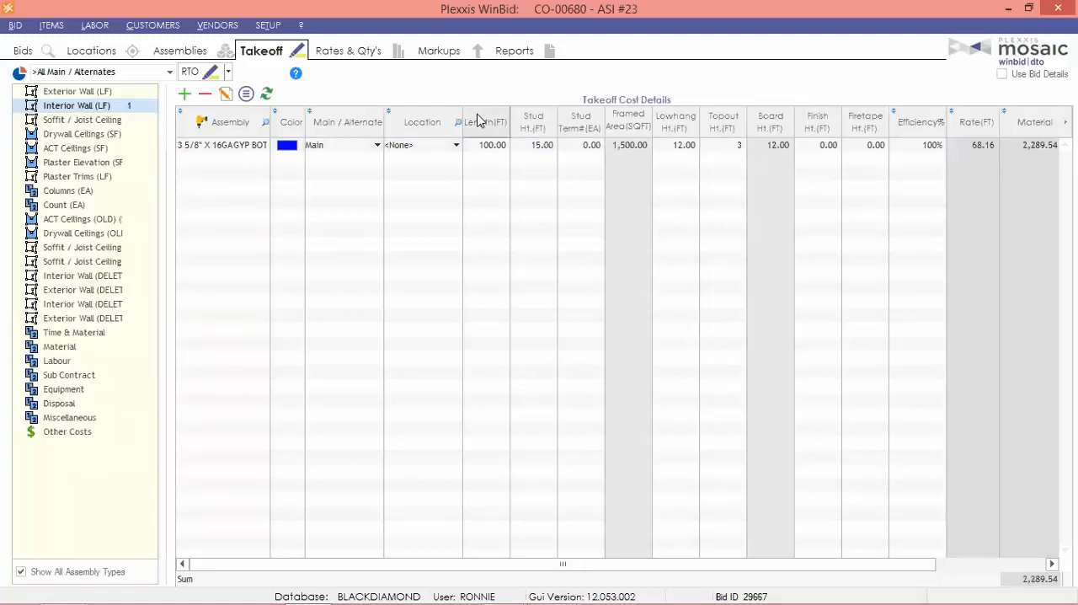
pyautogui.press('Tab')
pyautogui.write('9')
pyautogui.press('Tab')
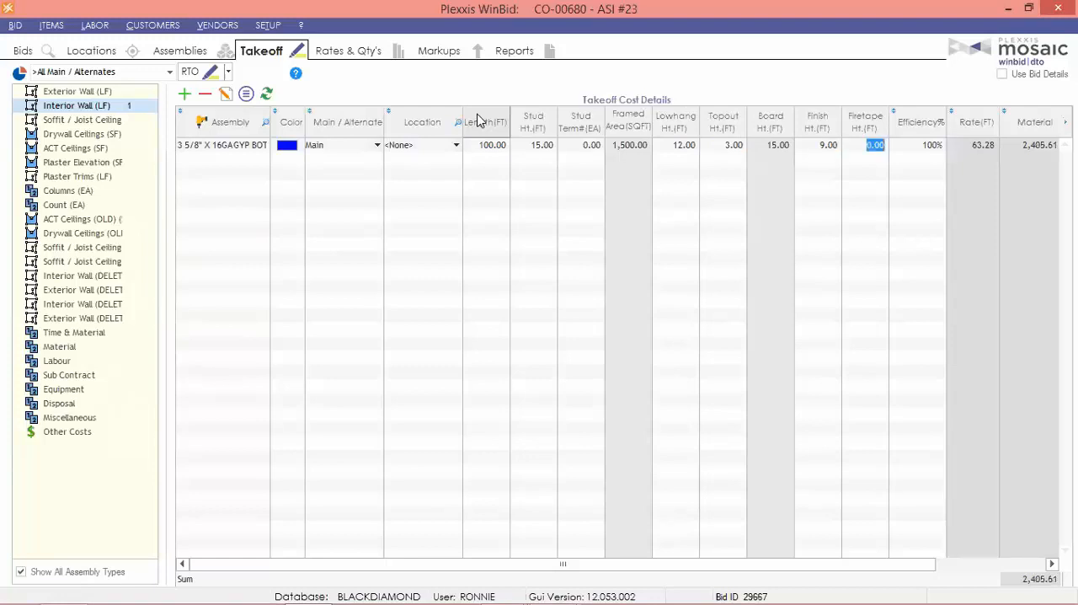
pyautogui.write('6')
pyautogui.press('Tab')
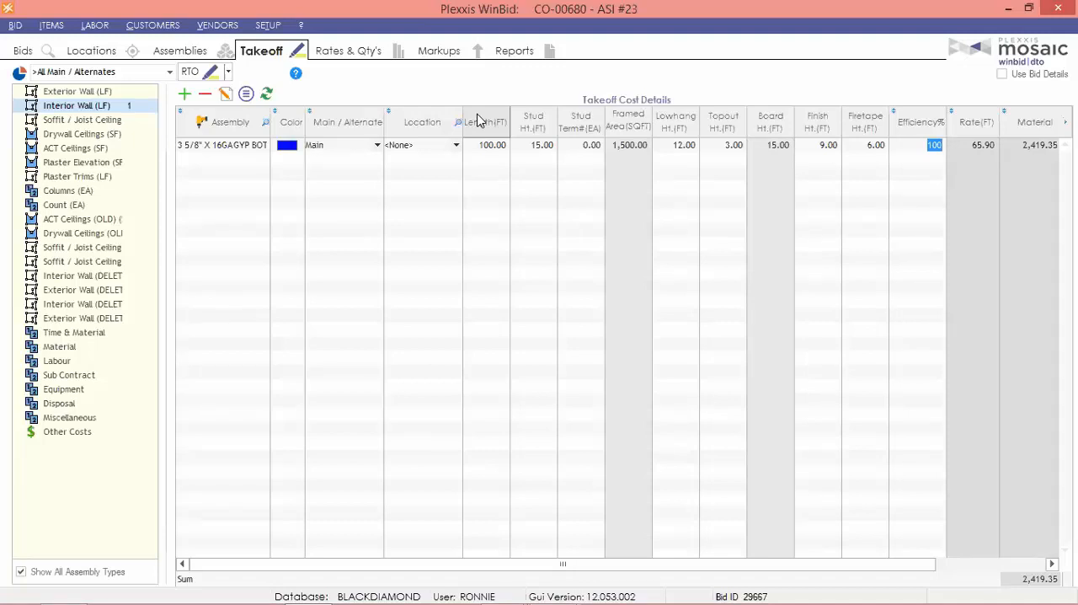
# Set the change order takeoff's efficiency to 75% and check its labor and total costs.
pyautogui.write('75')
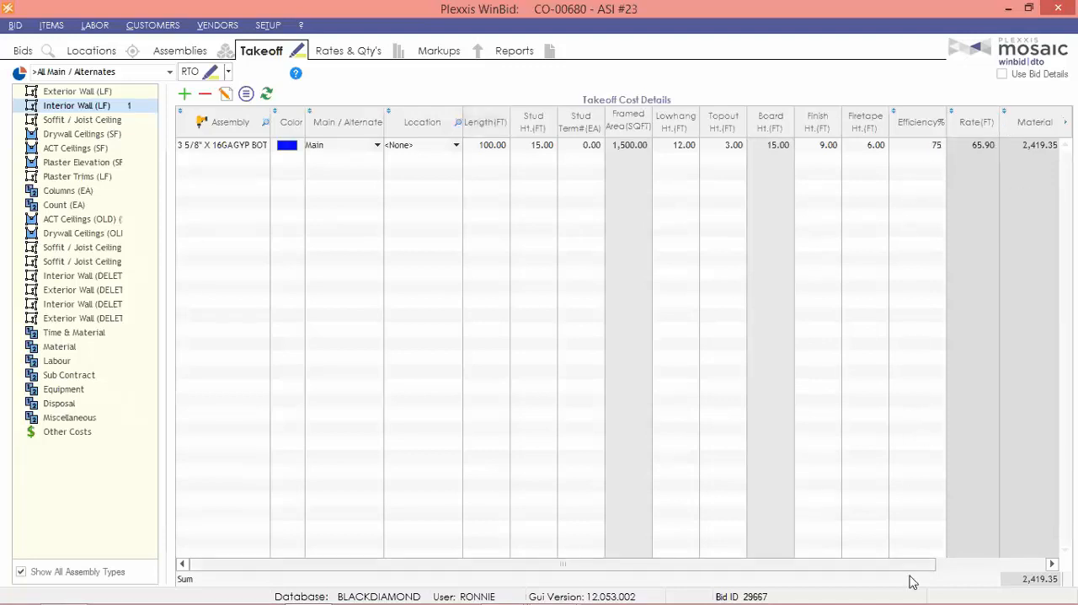
pyautogui.moveTo(910, 576); pyautogui.dragTo(1040, 573)
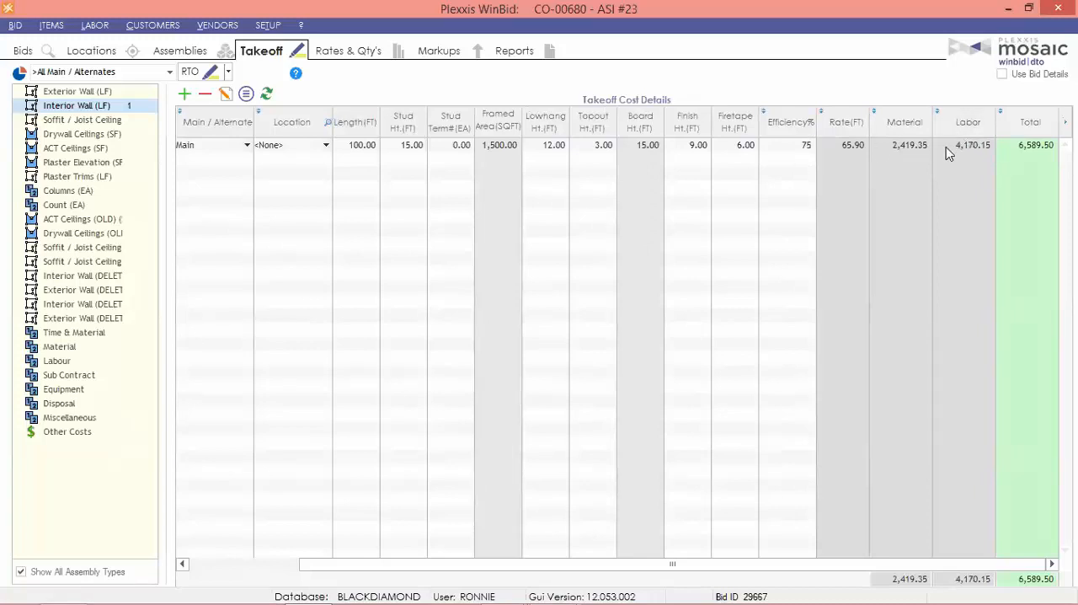
pyautogui.press('Return')
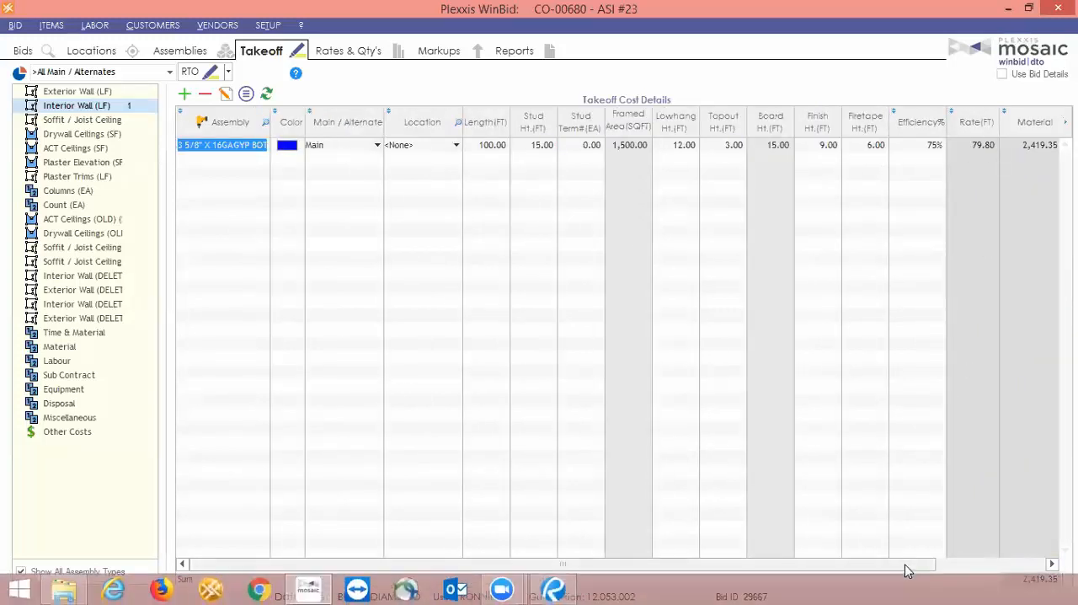
pyautogui.moveTo(901, 571); pyautogui.dragTo(1023, 570)
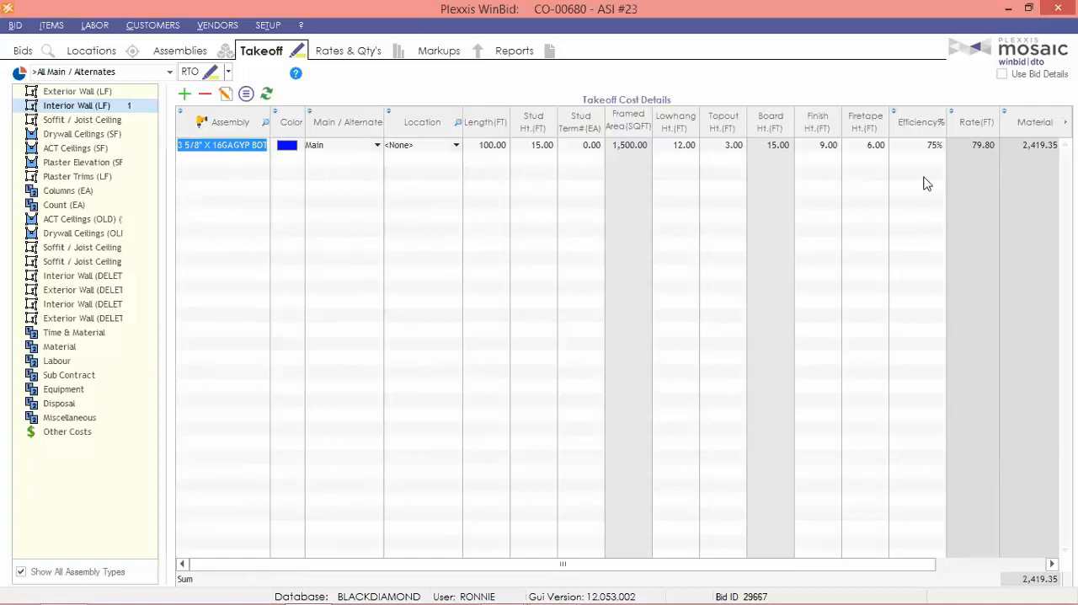
# Set the change order takeoff's efficiency to 85% and view its labor and total costs.
pyautogui.click(929, 145)
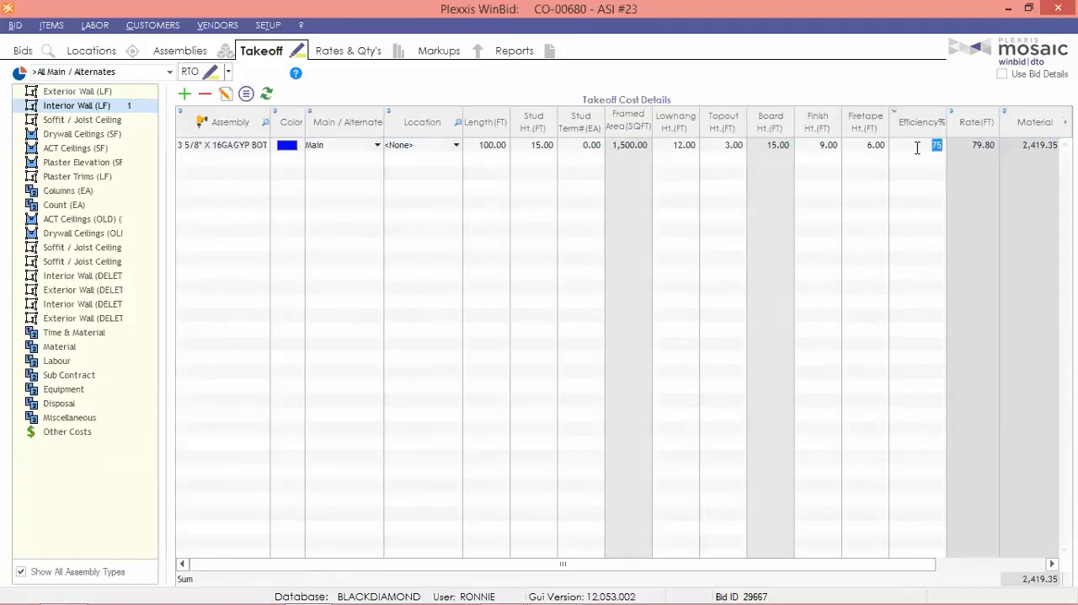
pyautogui.write('85')
pyautogui.press('Return')
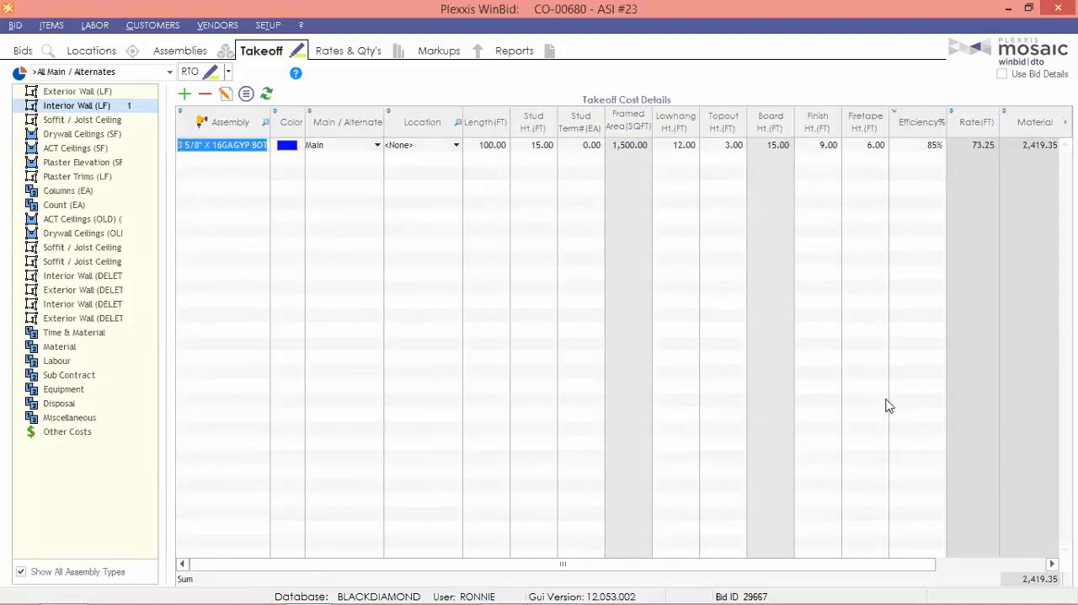
pyautogui.click(980, 565)
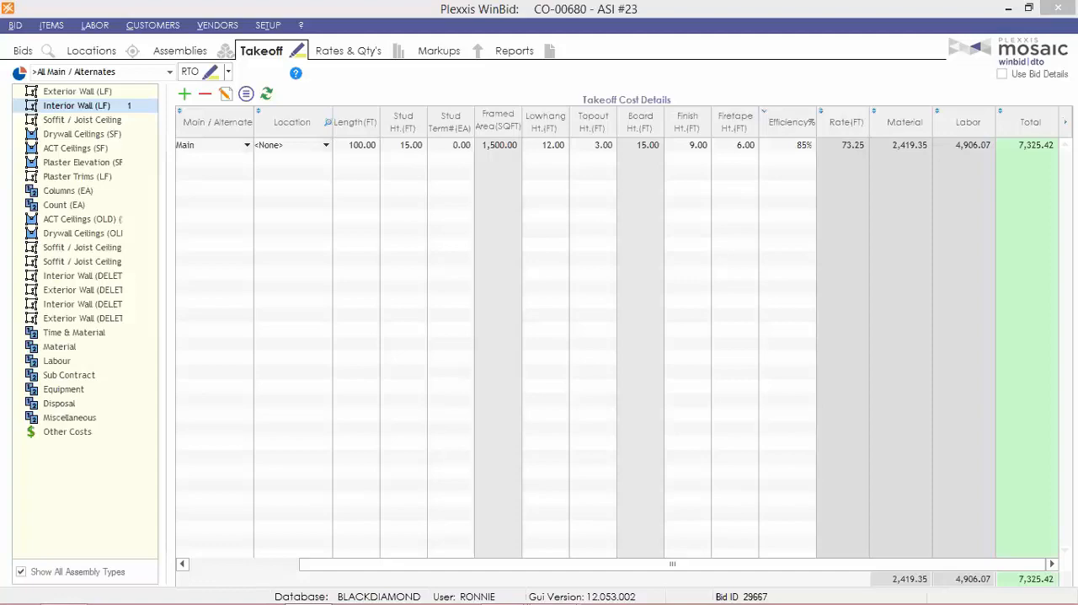
# Switch back to the WEBINAR bid and open its interior wall takeoffs.
pyautogui.click(15, 53)
pyautogui.click(123, 211)
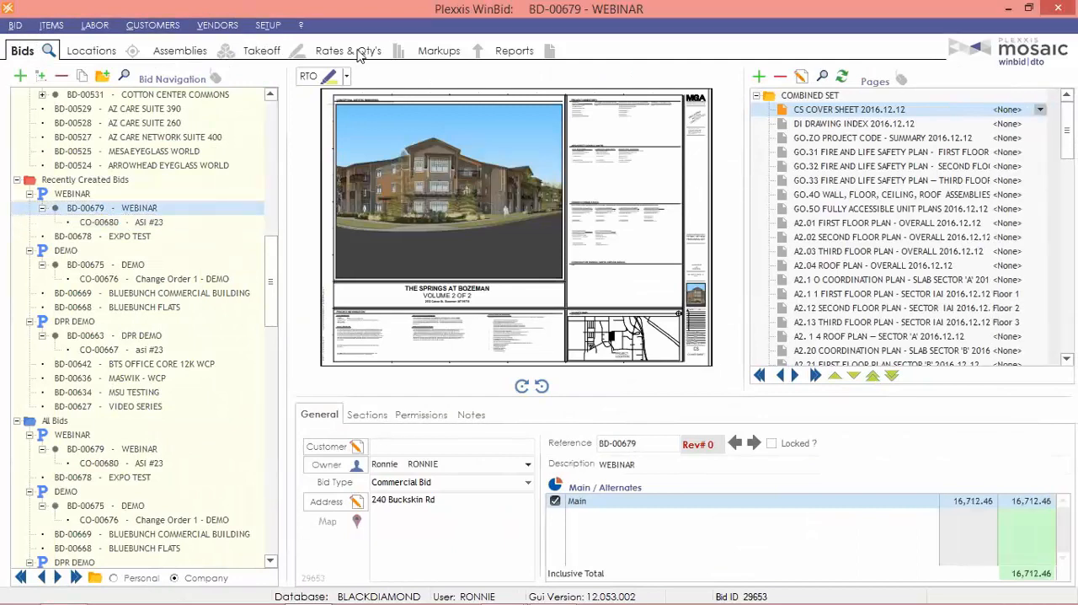
pyautogui.click(255, 56)
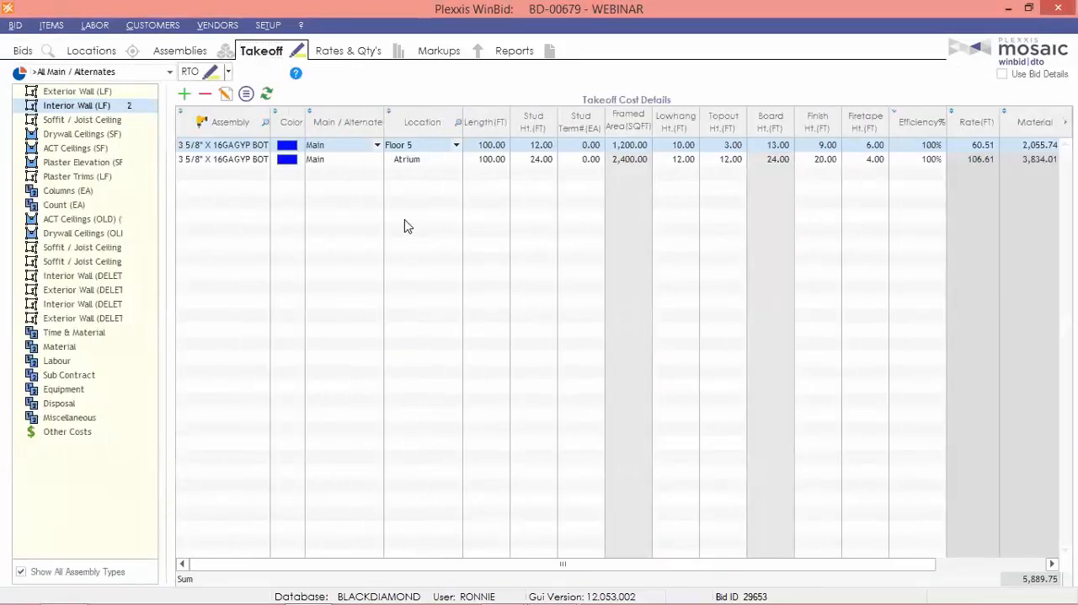
# Add a simple entry to the bid's other costs with the description SHOP DRAWINGS.
pyautogui.click(83, 435)
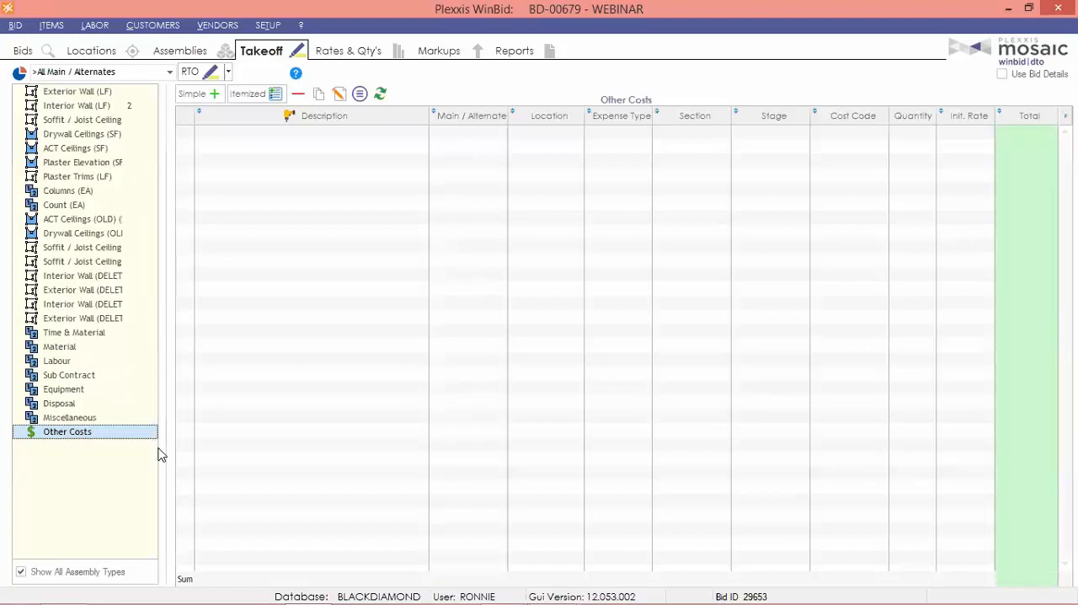
pyautogui.click(199, 99)
pyautogui.write('sw')
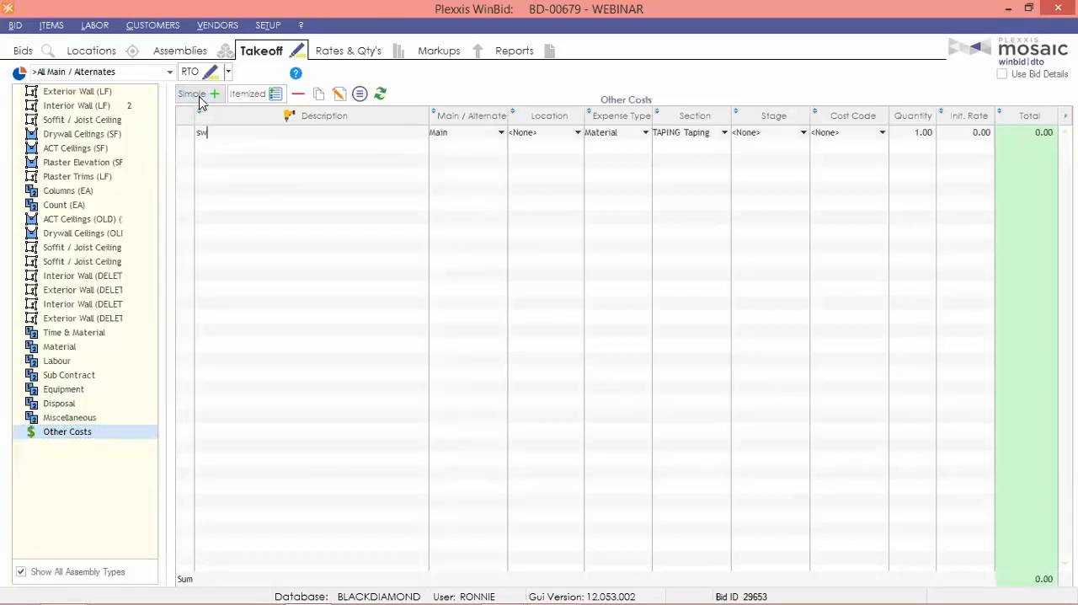
pyautogui.press('BackSpace')
pyautogui.press('BackSpace')
pyautogui.press('capslock')
pyautogui.write('SHOP DRAWINGS')
pyautogui.press('Tab')
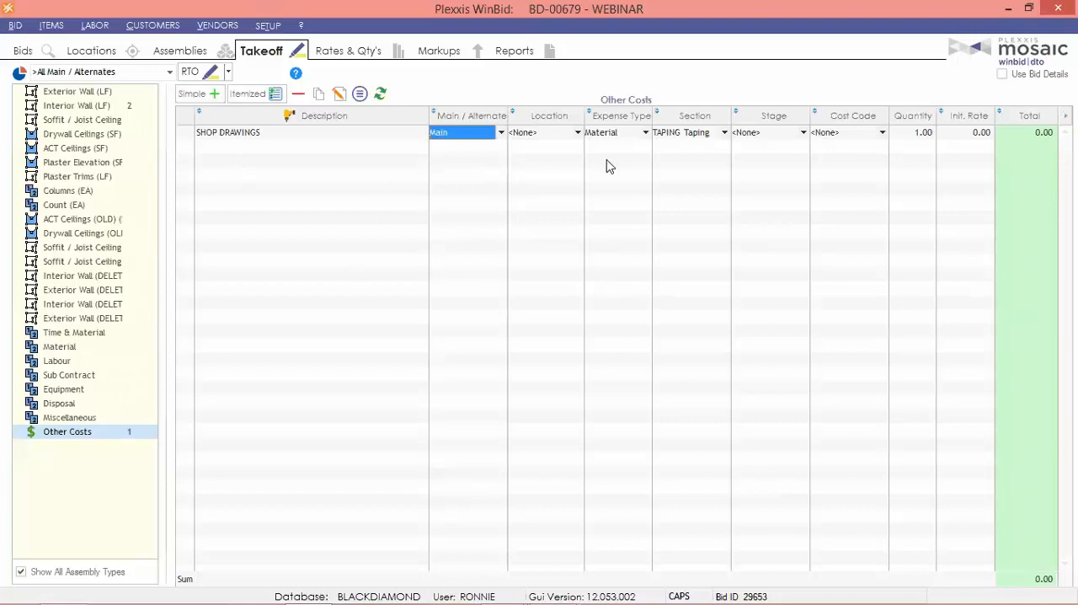
# Set the shop drawings cost's location to Exterior elevation east, expense type to Miscellaneous and section to EXT FRAMING.
pyautogui.click(543, 135)
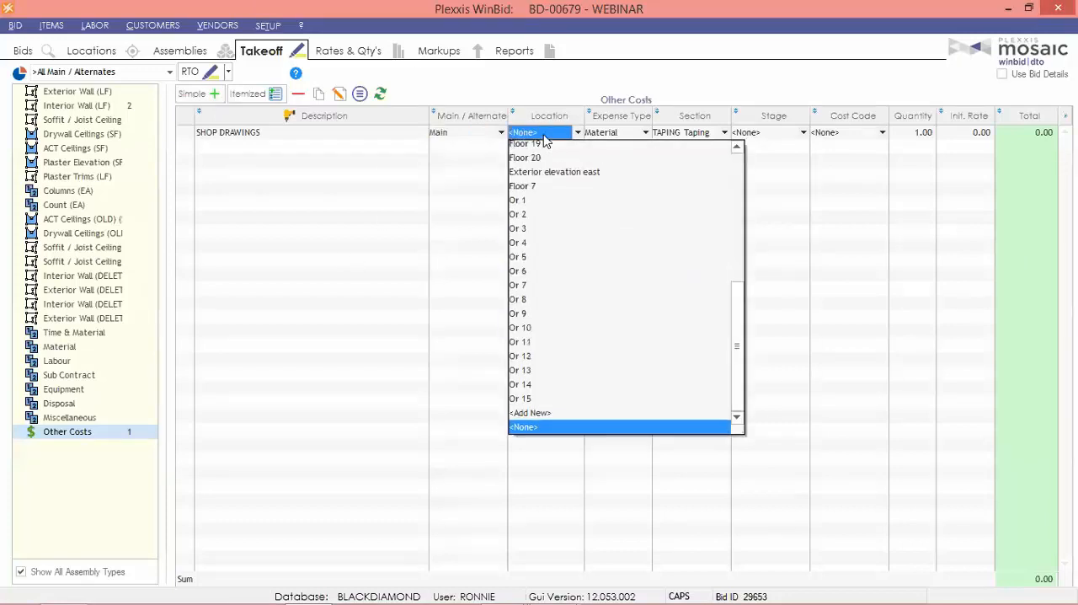
pyautogui.click(582, 174)
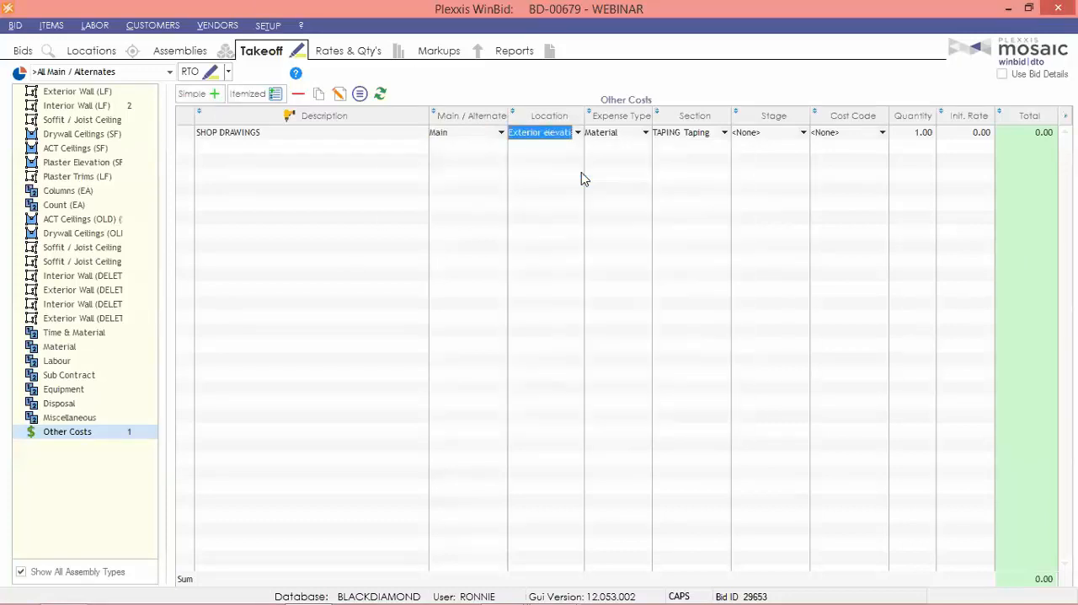
pyautogui.click(629, 138)
pyautogui.click(629, 220)
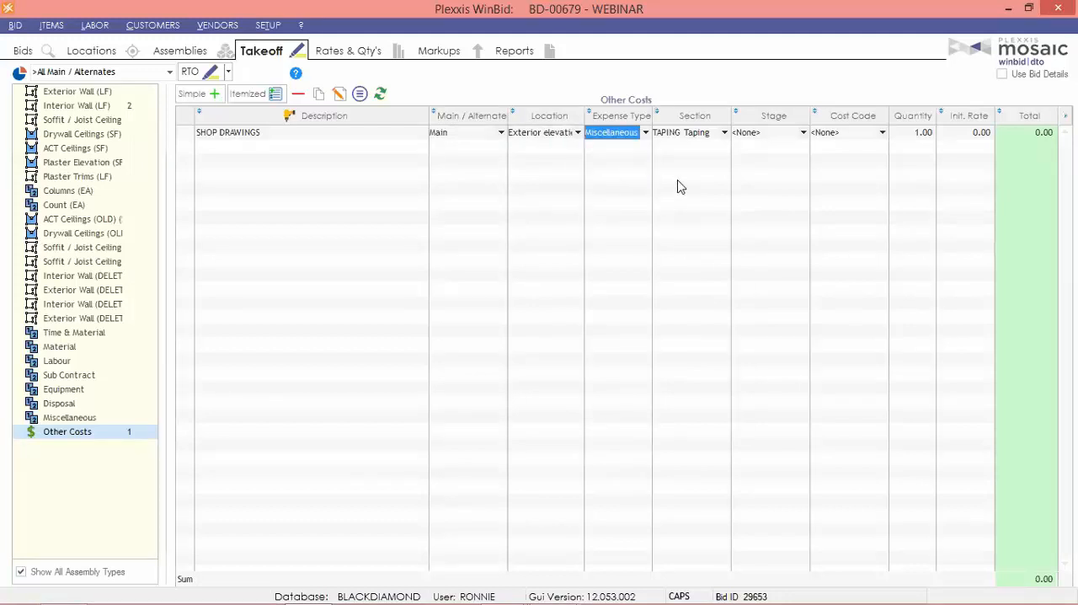
pyautogui.click(709, 137)
pyautogui.click(693, 147)
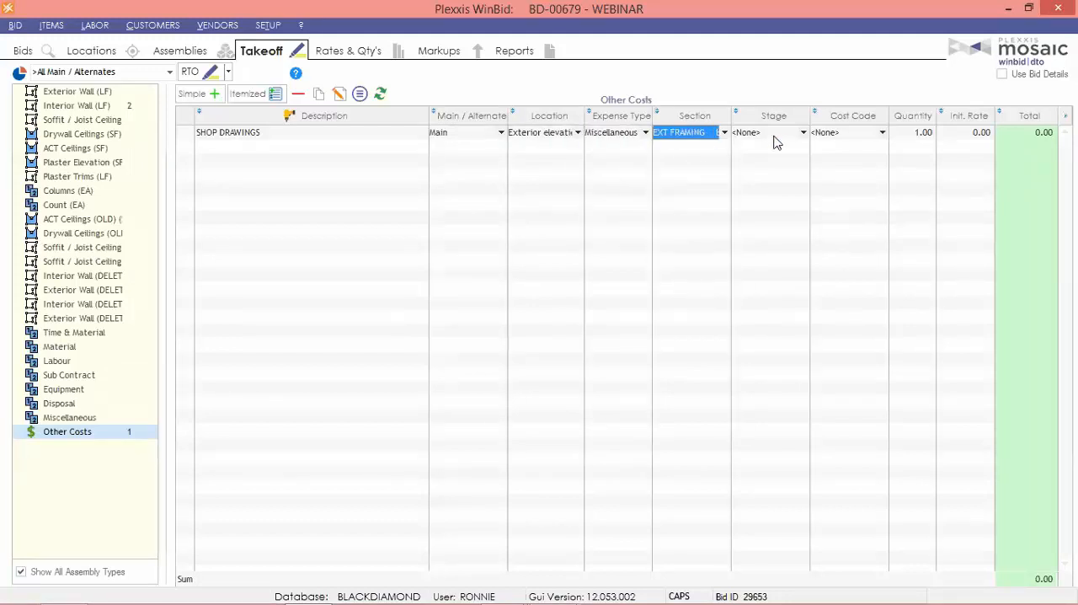
# Assign the rough carpentry cost code to the shop drawings cost and set its initial rate to 10000.
pyautogui.click(832, 135)
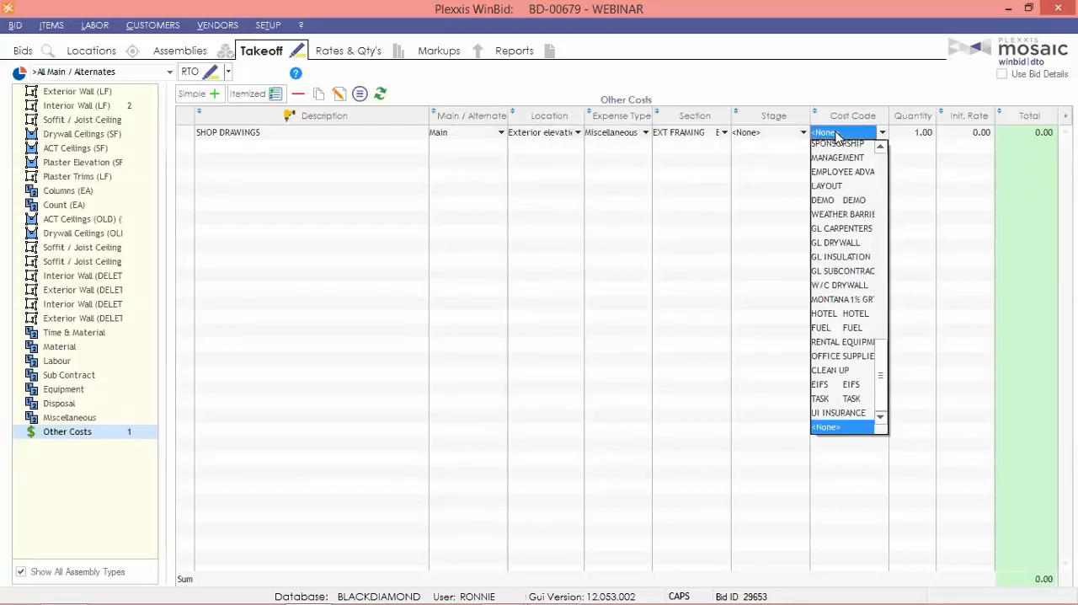
pyautogui.press('Home')
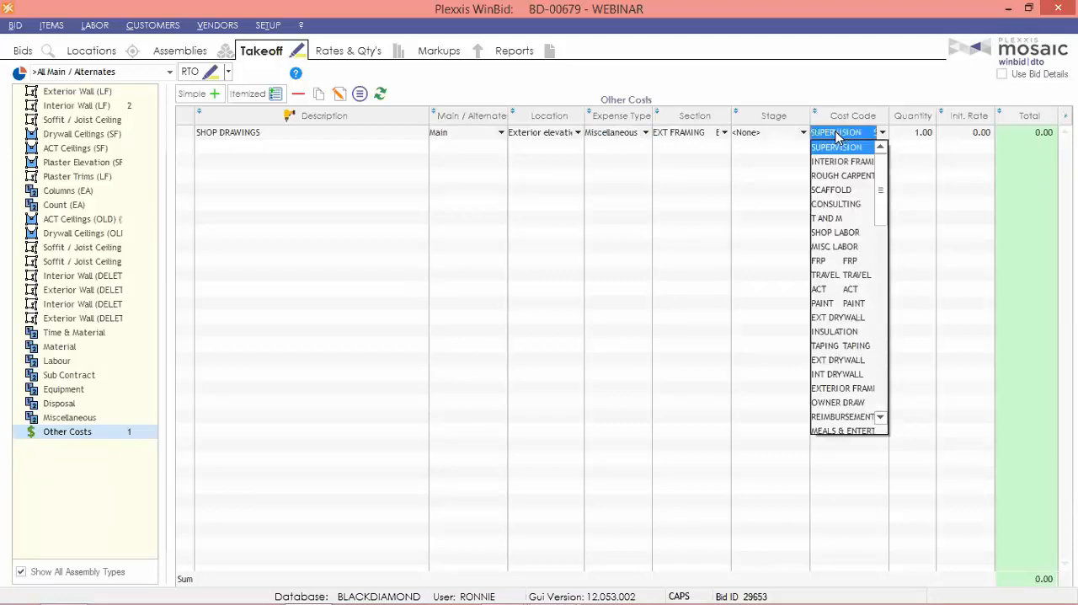
pyautogui.click(838, 176)
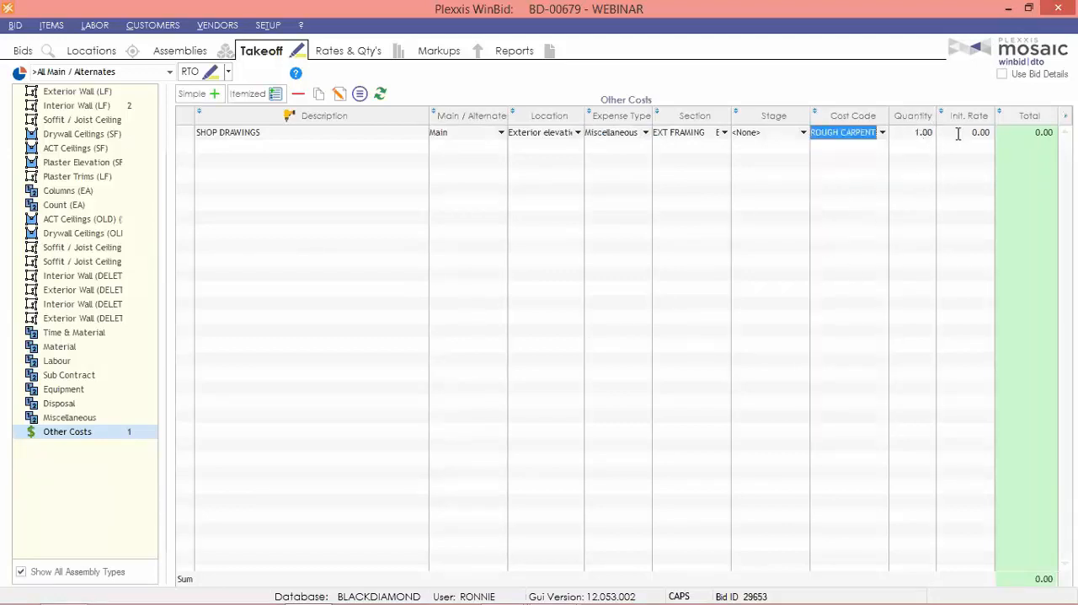
pyautogui.click(957, 132)
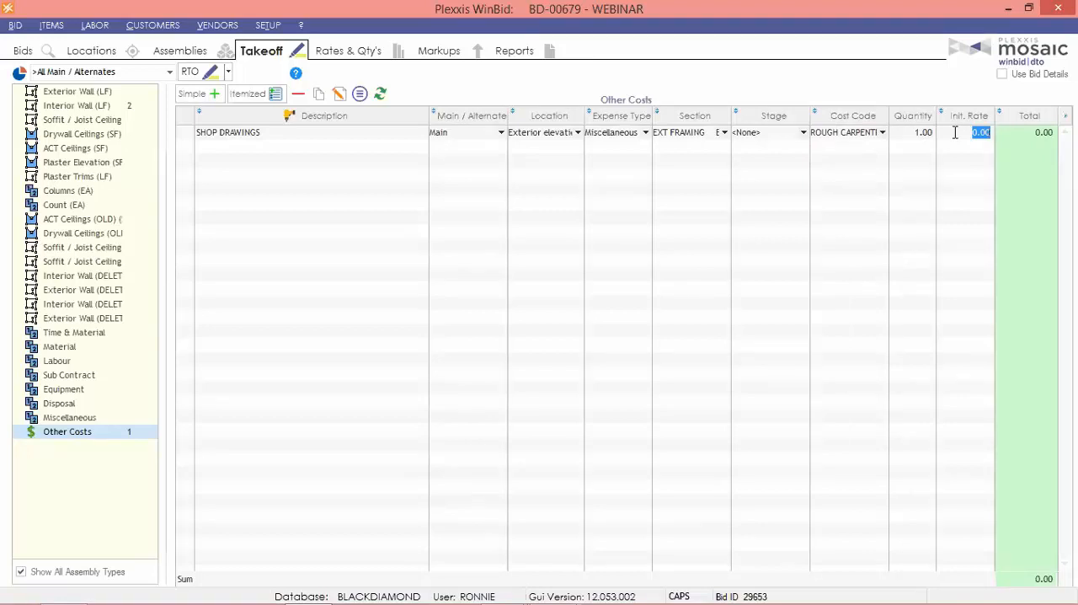
pyautogui.write('10000')
pyautogui.press('Return')
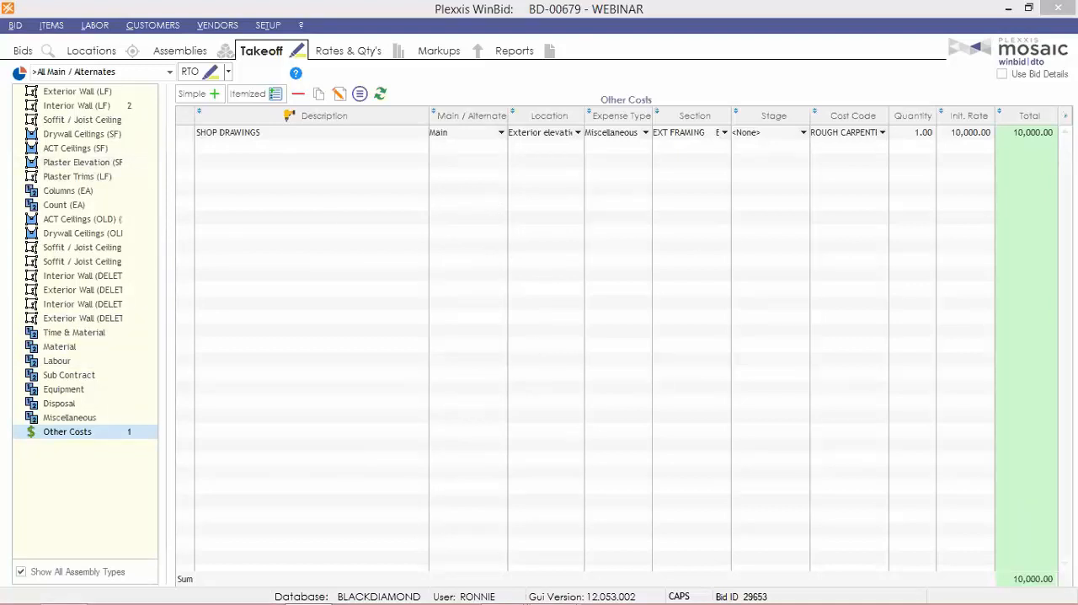
# Review the bid's assembly rates and quantities, and check its equipment takeoffs.
pyautogui.click(360, 52)
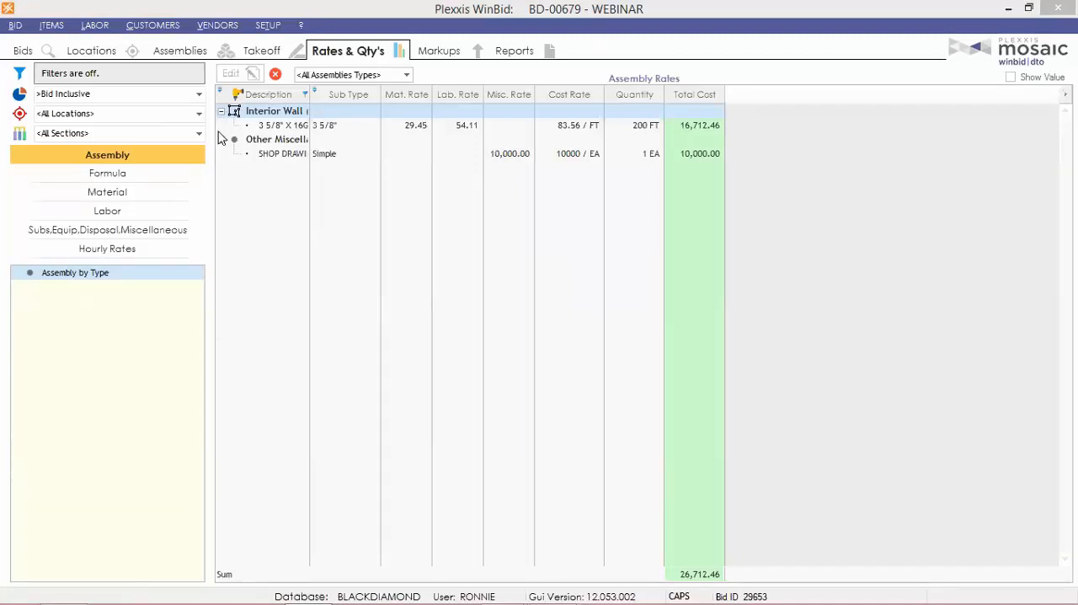
pyautogui.click(261, 52)
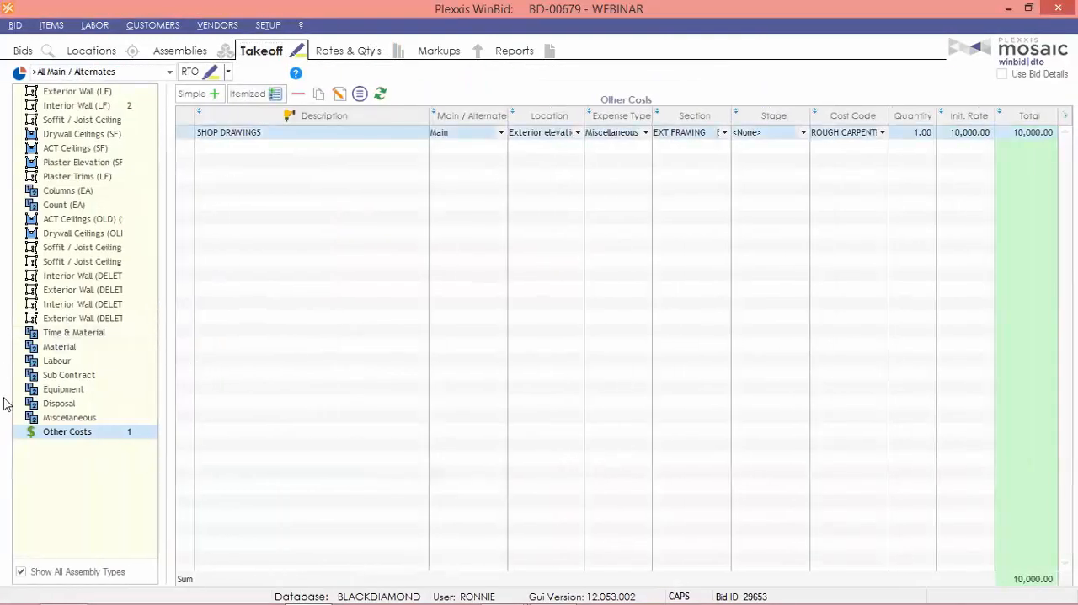
pyautogui.click(64, 392)
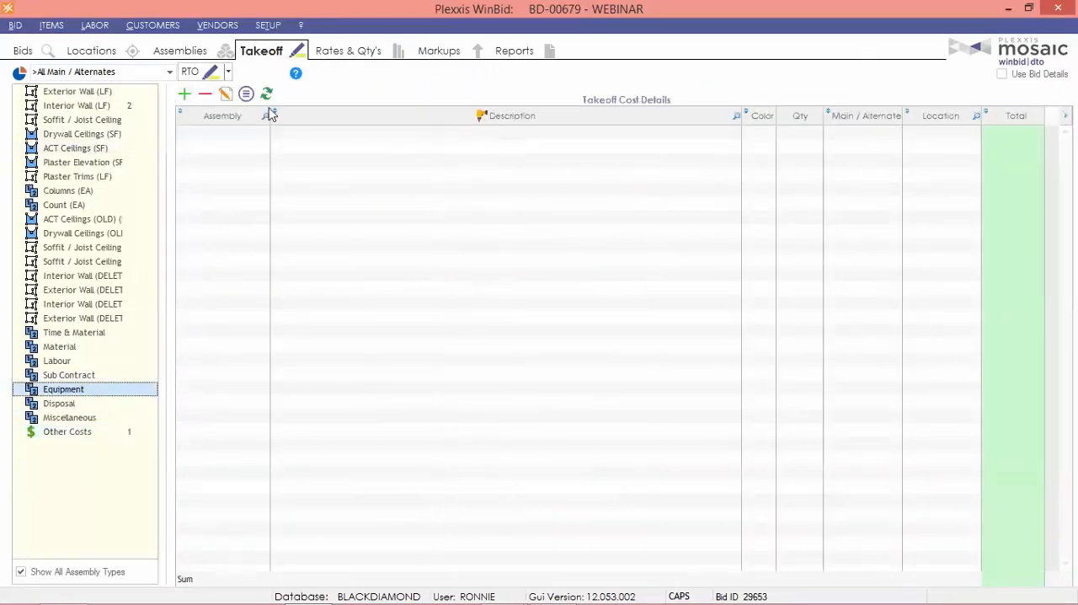
# Add the 19' ELECTRIC LIFT equipment template to the bid's assemblies.
pyautogui.click(166, 49)
pyautogui.scroll(-4, 127, 252)
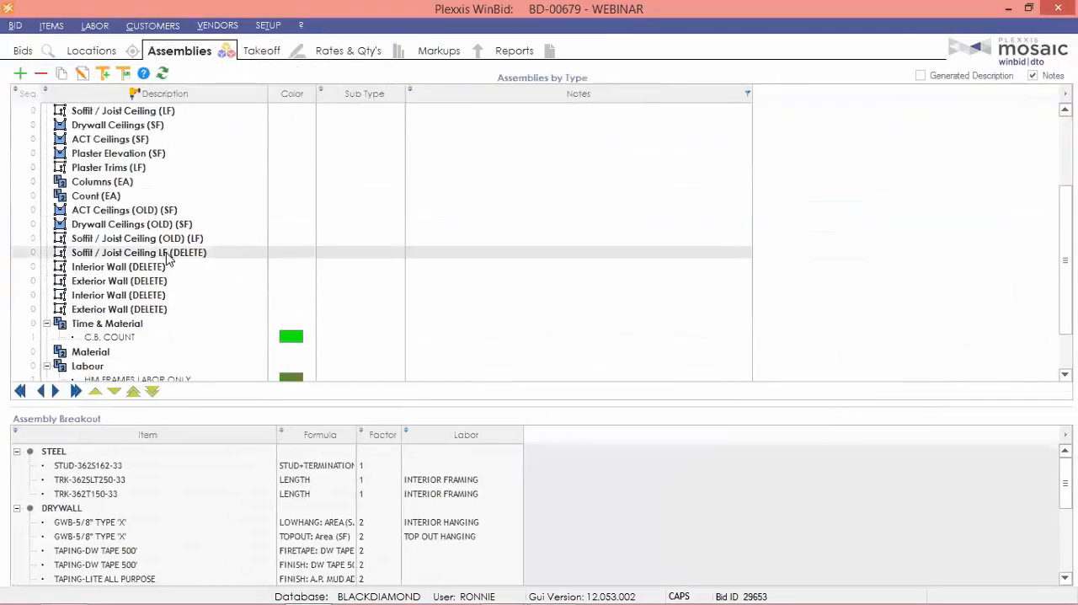
pyautogui.click(102, 73)
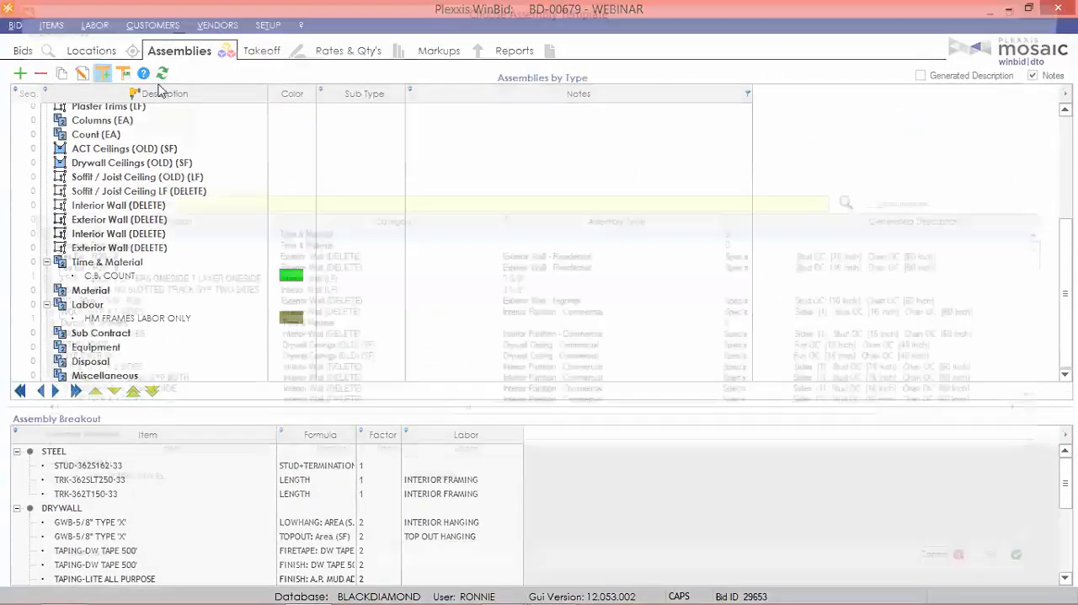
pyautogui.scroll(-1, 99, 118)
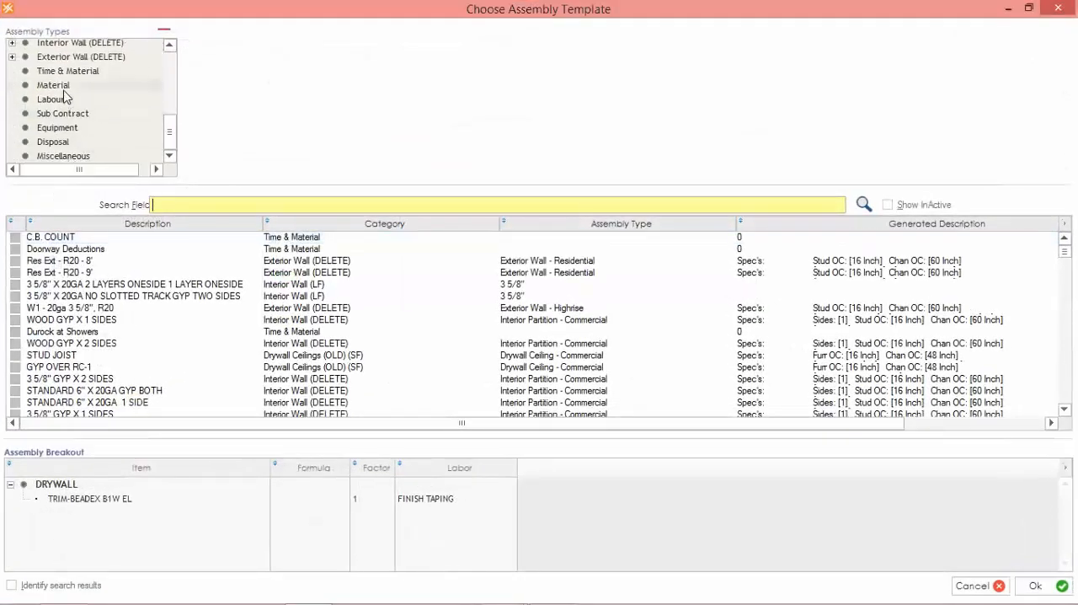
pyautogui.click(59, 128)
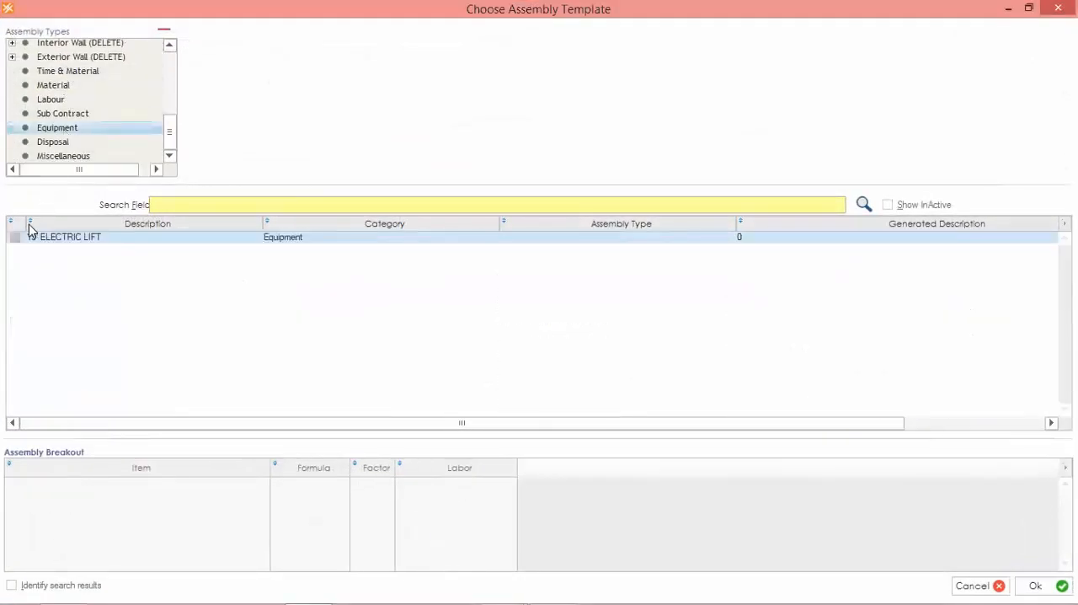
pyautogui.click(15, 237)
pyautogui.click(1032, 586)
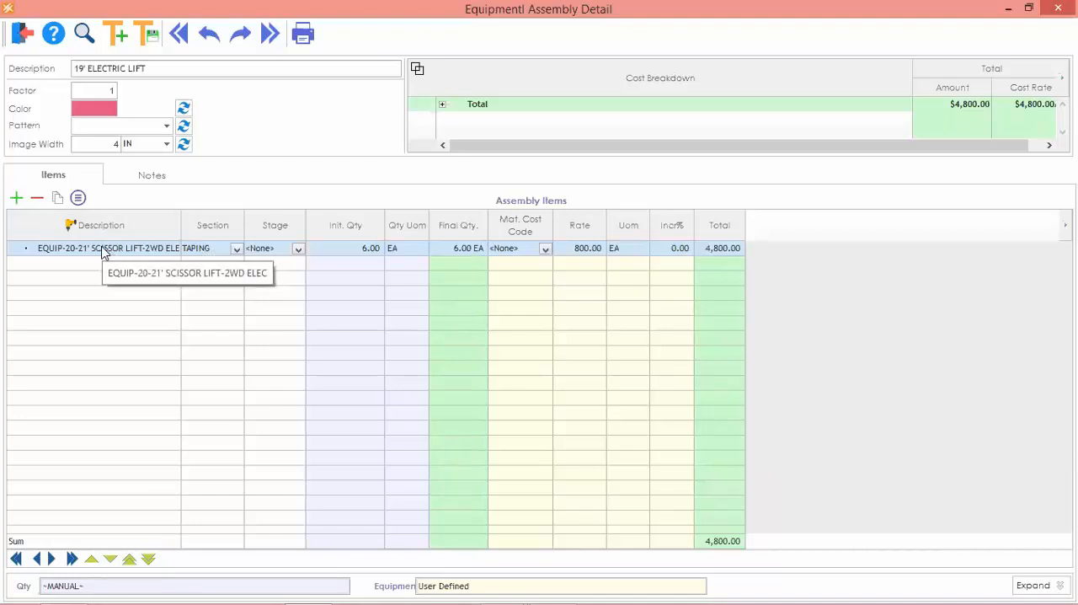
# Set the scissor lift item's section to INT FRAMING, and check its stage, quantity and rate.
pyautogui.click(211, 253)
pyautogui.click(213, 287)
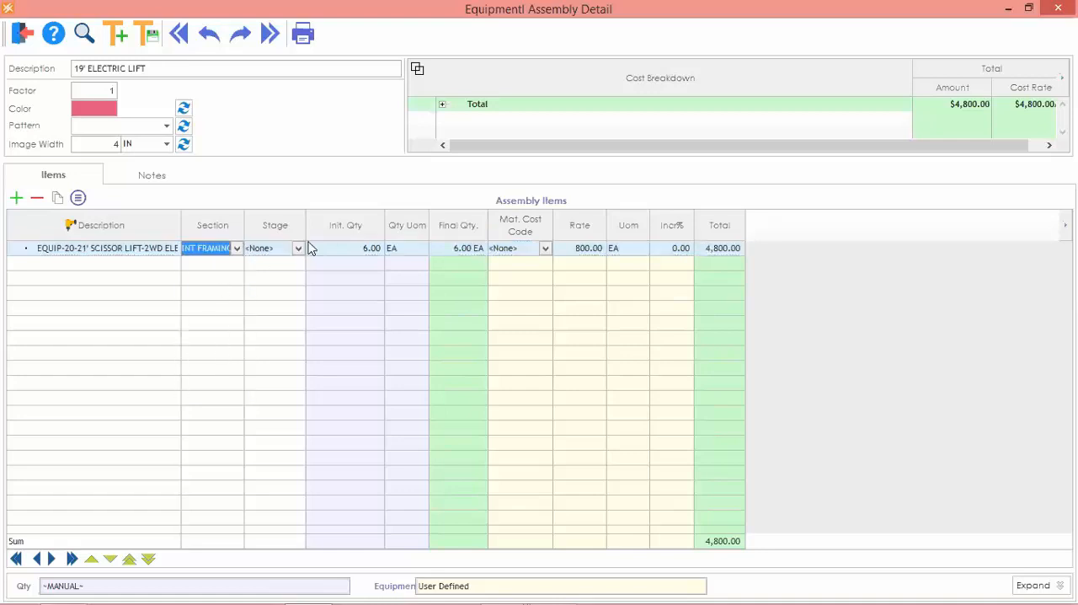
pyautogui.click(276, 251)
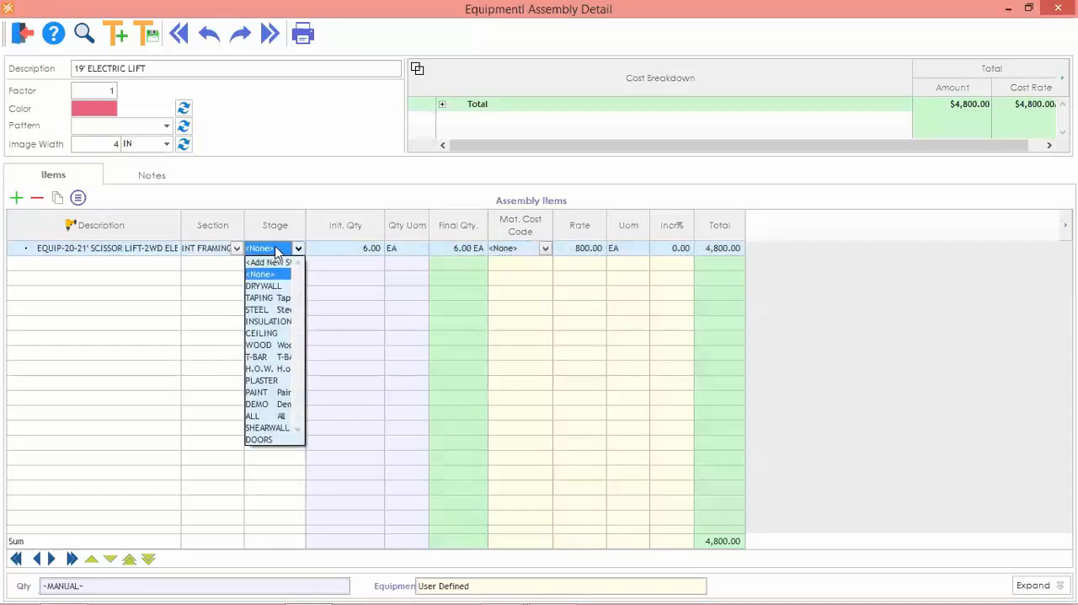
pyautogui.click(275, 251)
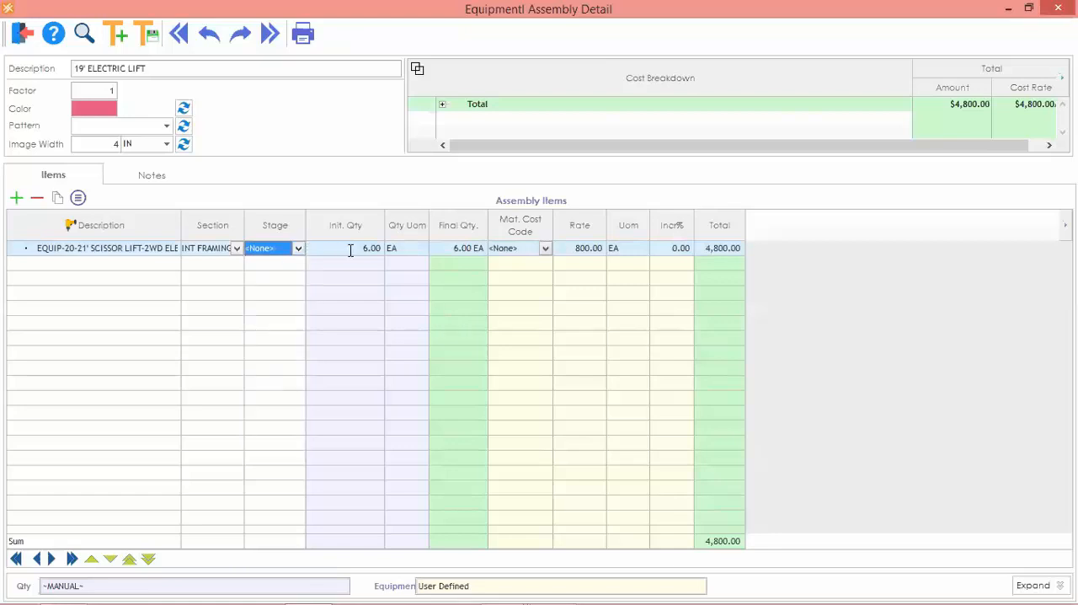
pyautogui.click(349, 247)
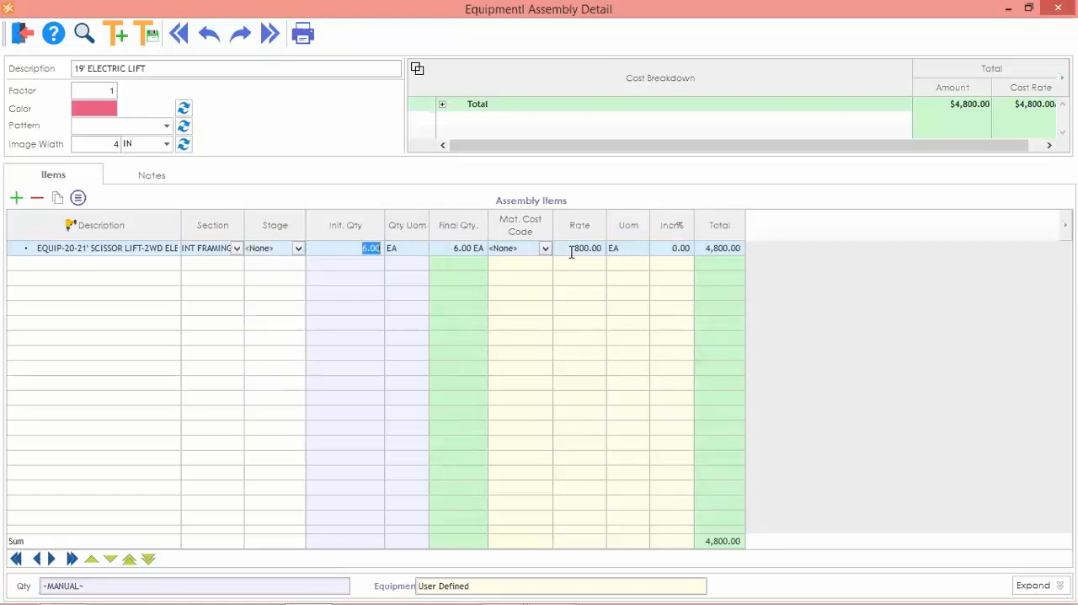
pyautogui.click(573, 247)
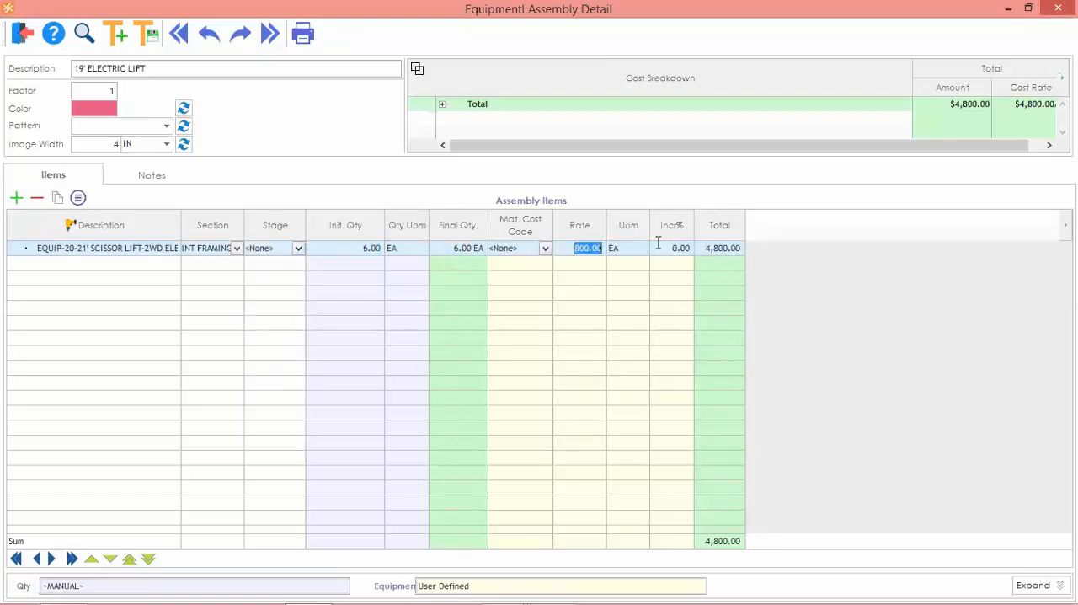
# Duplicate the scissor lift item, assign the copy to the interior drywall section and set its initial quantity to 3.
pyautogui.click(85, 252)
pyautogui.rightClick(84, 255)
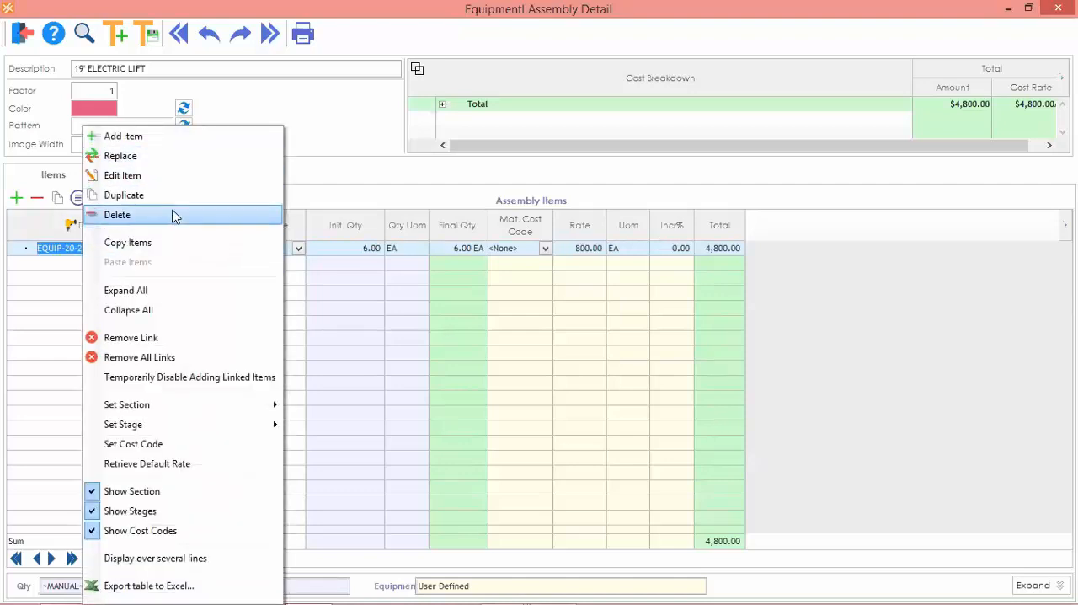
pyautogui.click(173, 199)
pyautogui.click(208, 264)
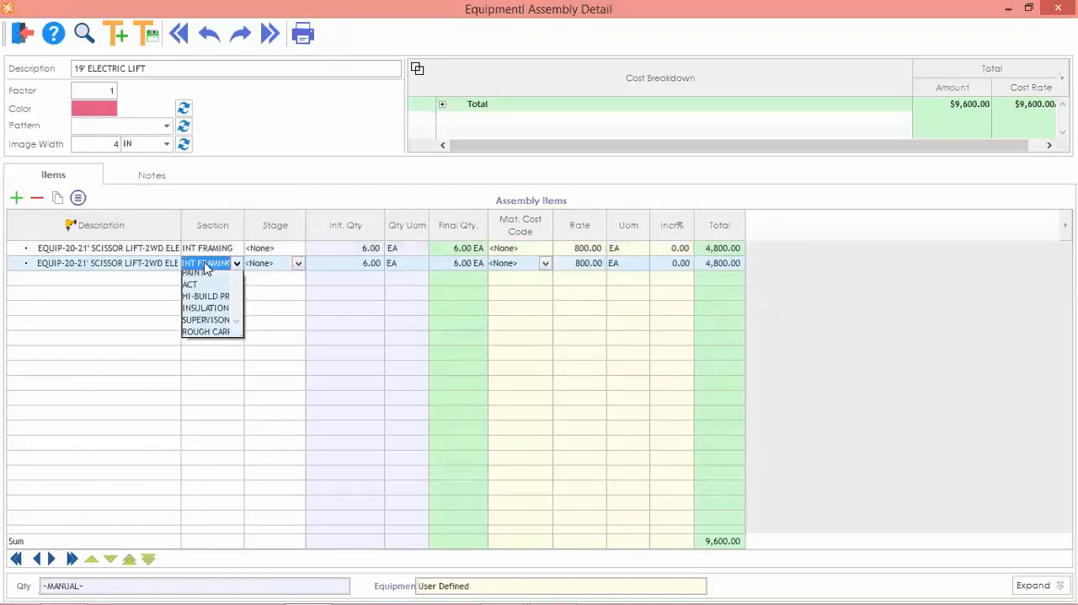
pyautogui.click(216, 325)
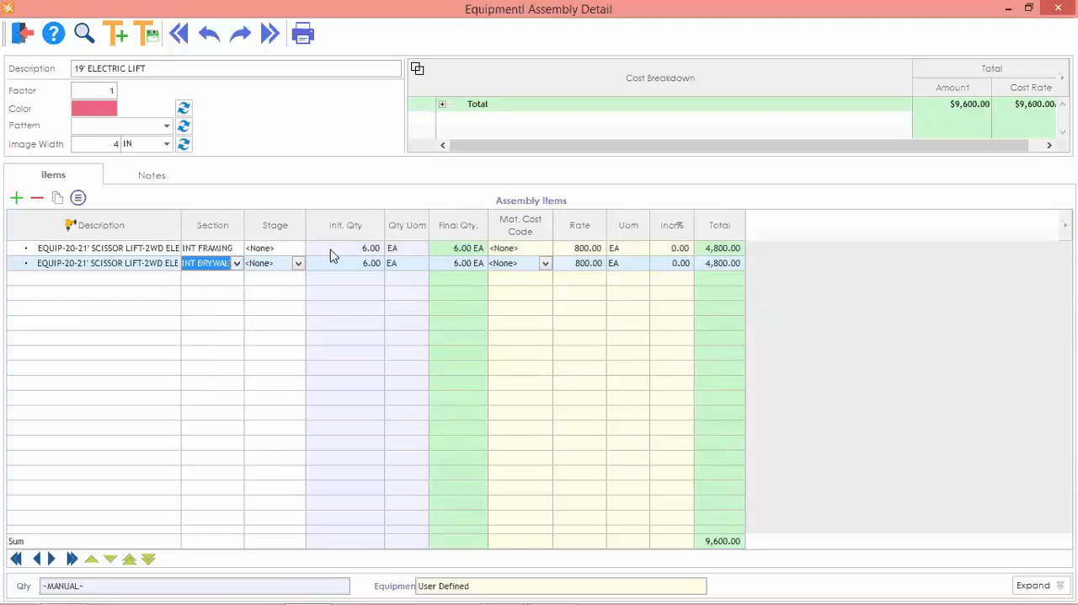
pyautogui.click(346, 263)
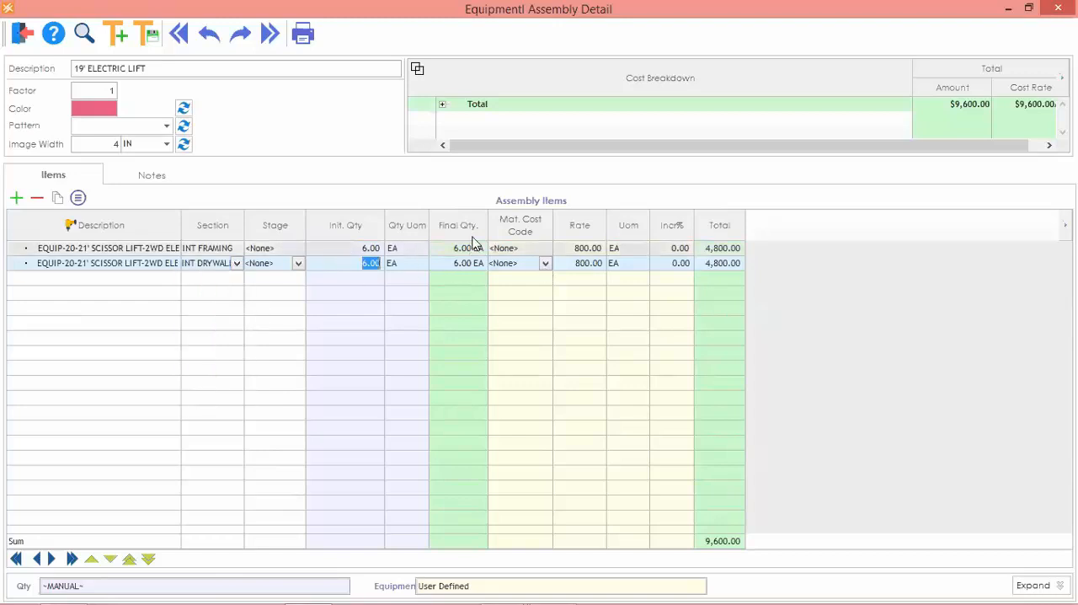
pyautogui.write('3')
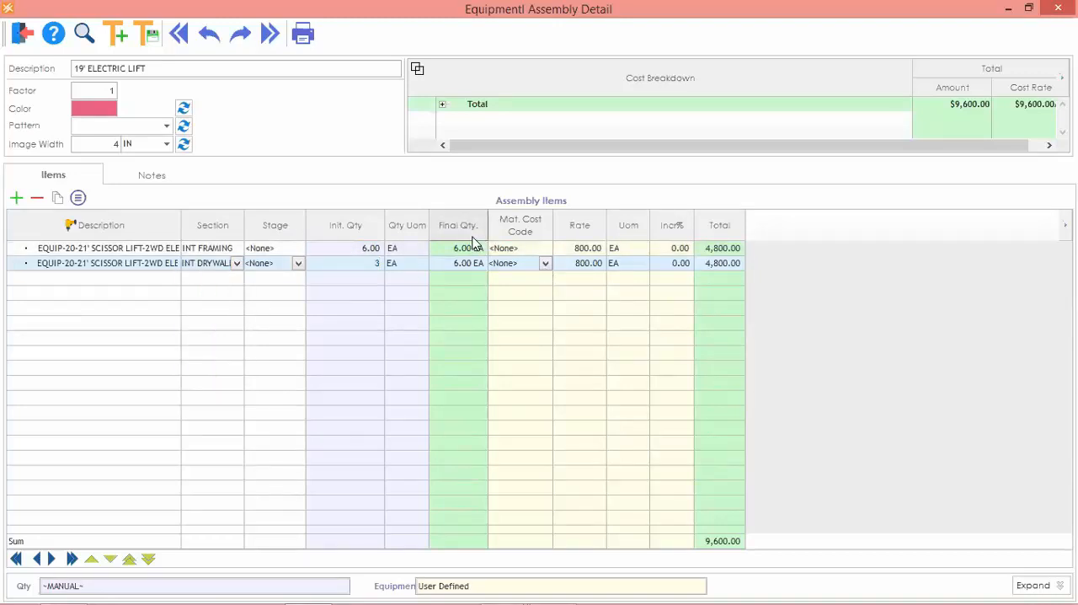
pyautogui.press('Tab')
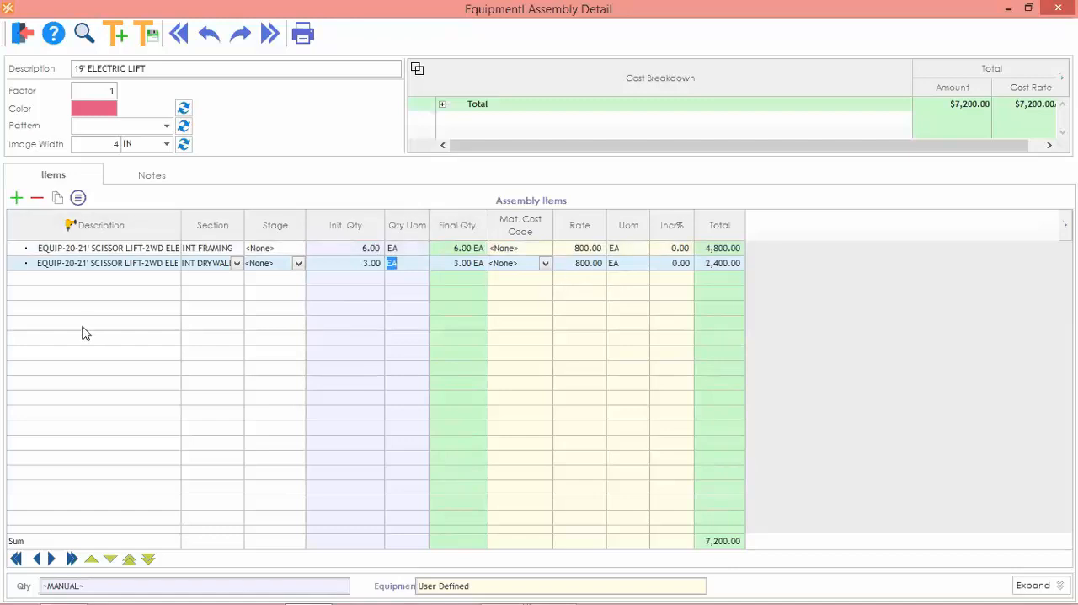
# Duplicate the interior drywall lift item, assign the copy to the TAPING section and set its initial quantity to 6.
pyautogui.rightClick(65, 268)
pyautogui.click(147, 200)
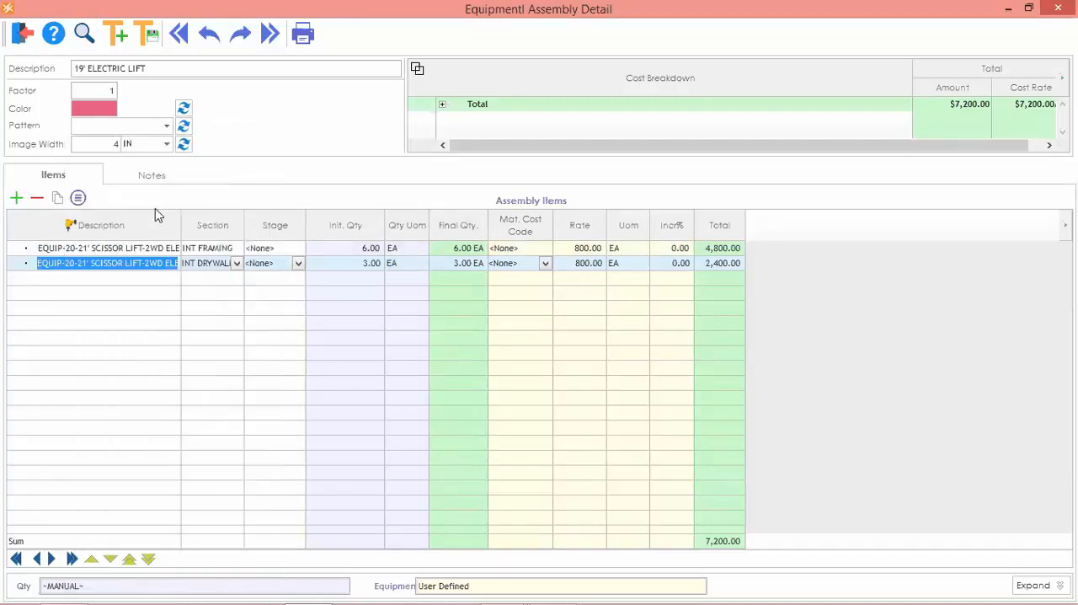
pyautogui.click(237, 278)
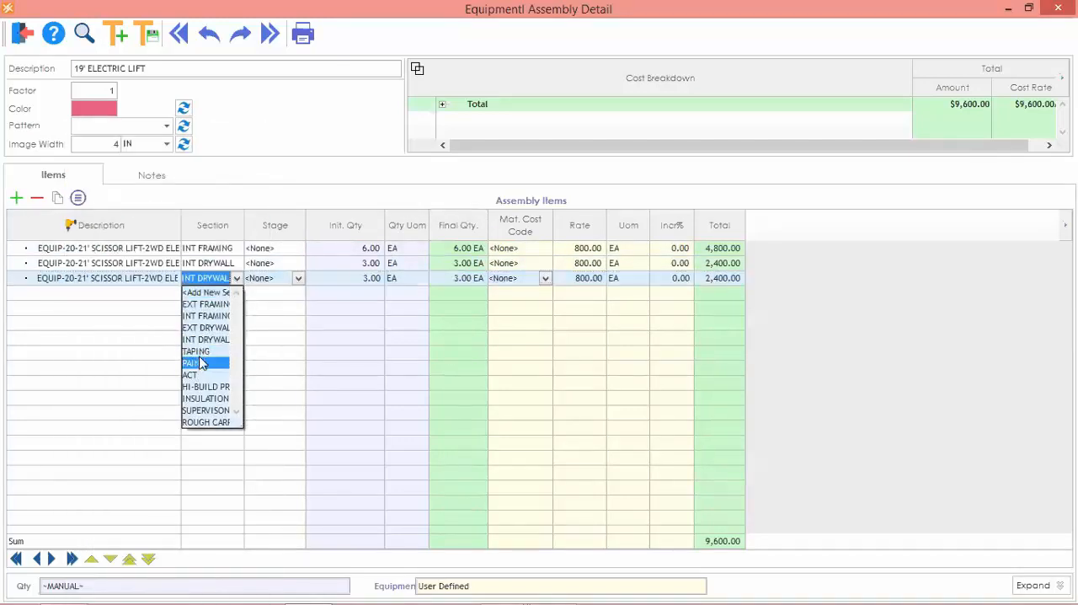
pyautogui.click(196, 350)
pyautogui.click(338, 281)
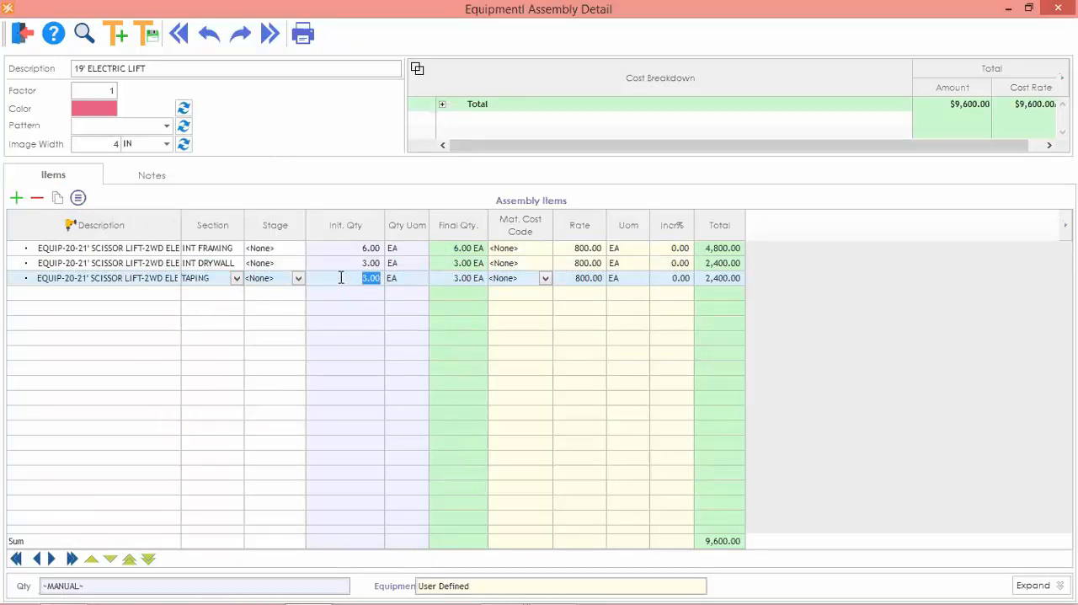
pyautogui.write('6')
pyautogui.press('Tab')
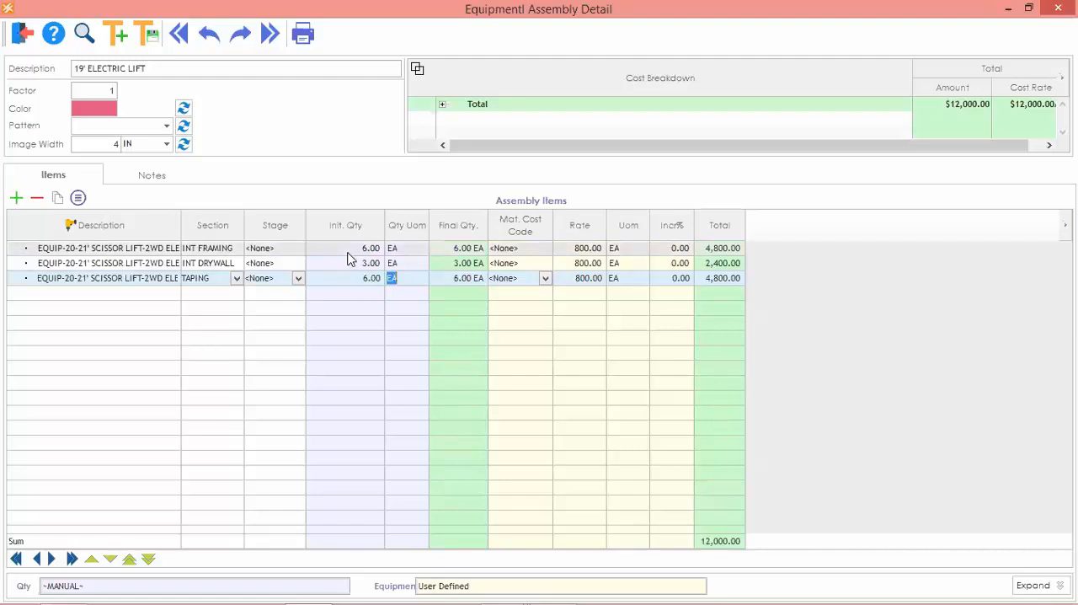
# Add the 19' ELECTRIC LIFT assembly as an equipment takeoff and check the equipment markup breakdown by section.
pyautogui.click(21, 33)
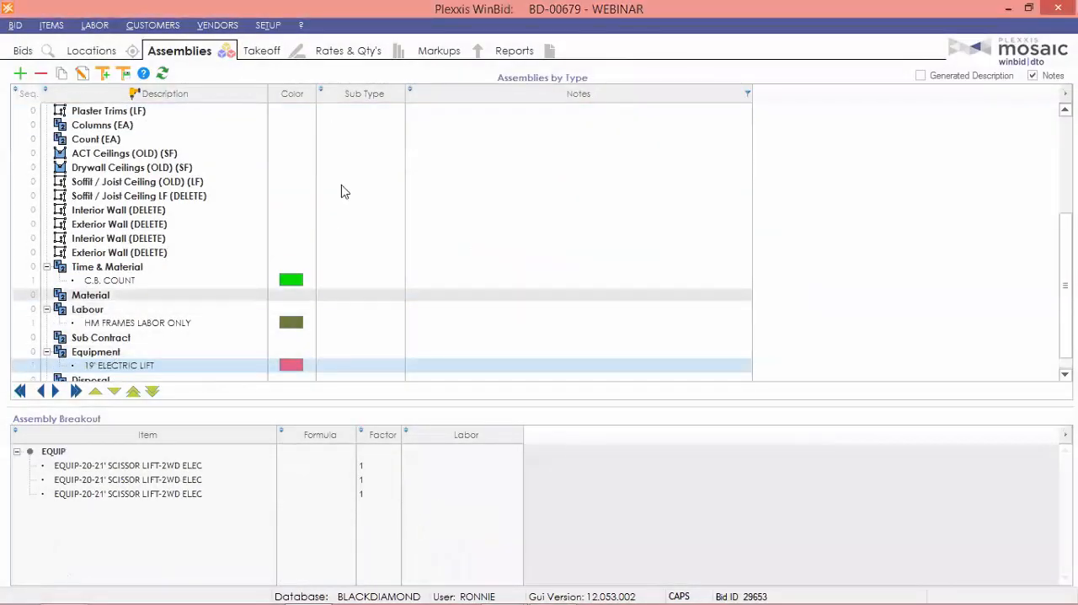
pyautogui.click(258, 52)
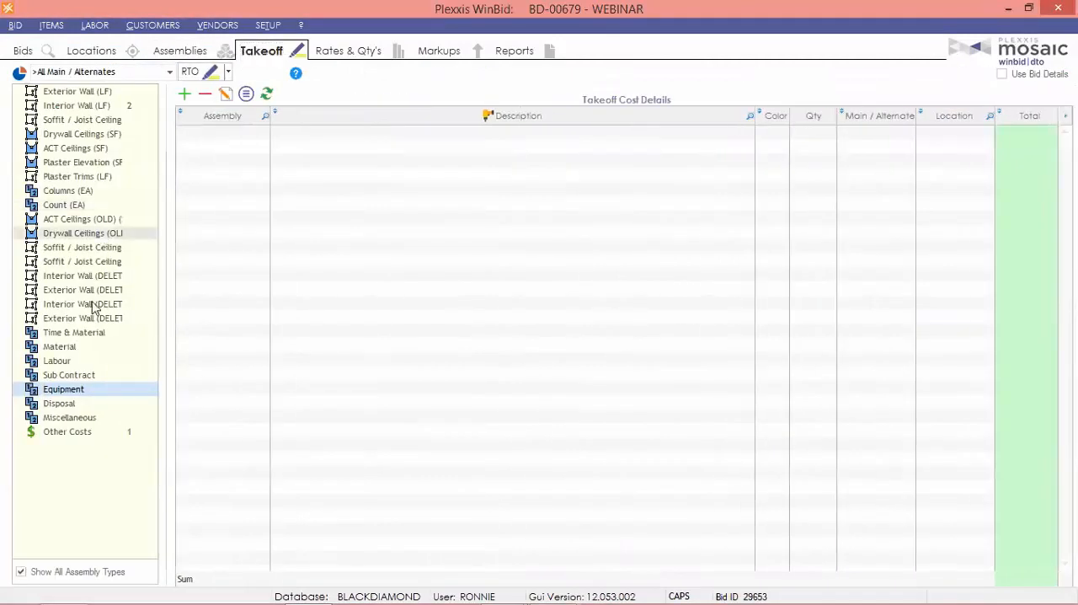
pyautogui.click(184, 94)
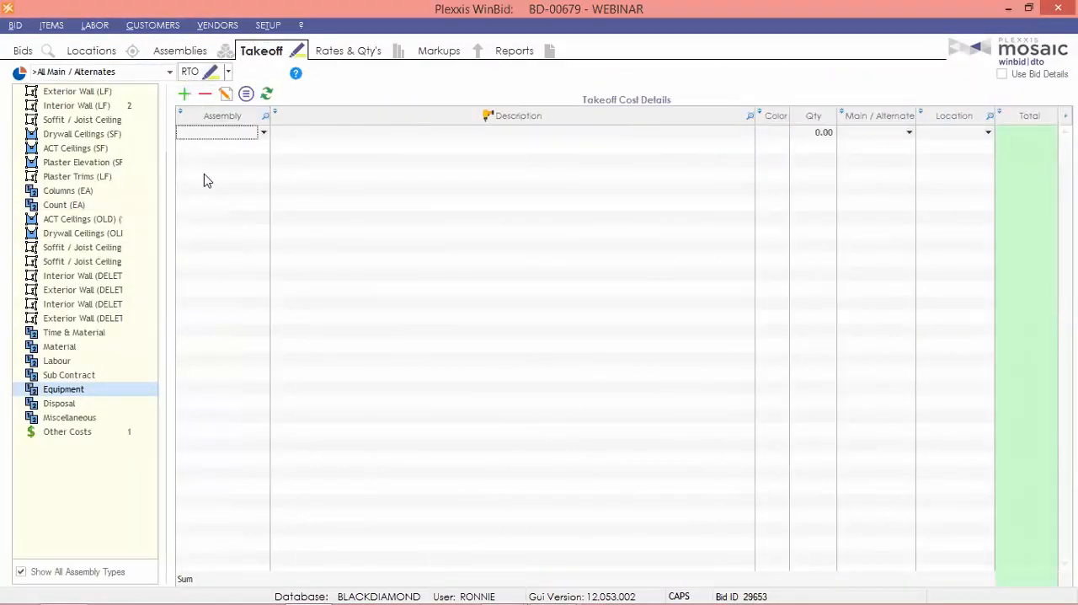
pyautogui.click(261, 133)
pyautogui.click(222, 163)
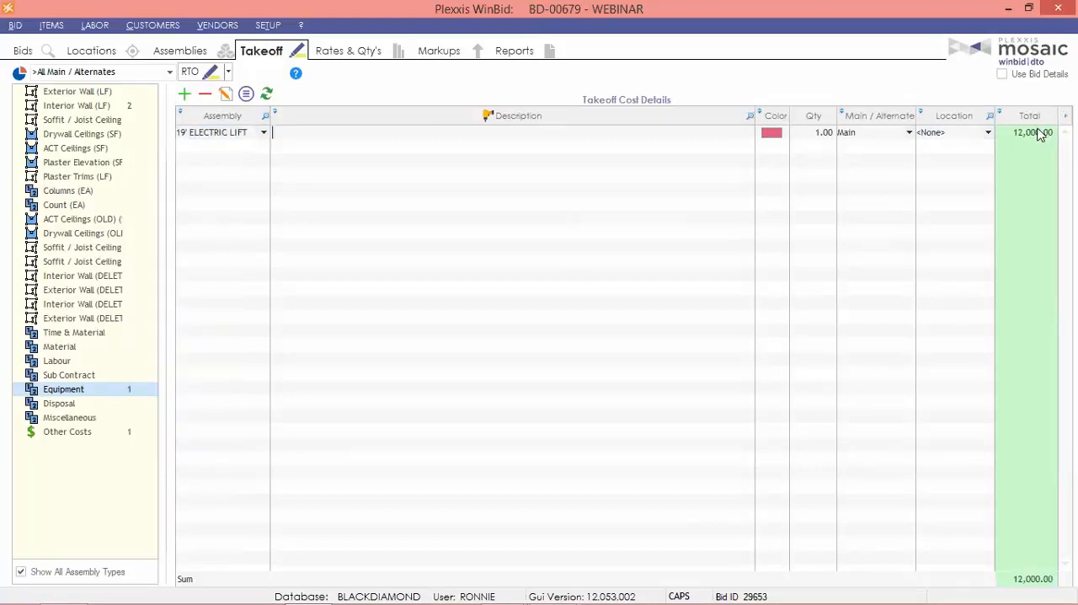
pyautogui.click(443, 52)
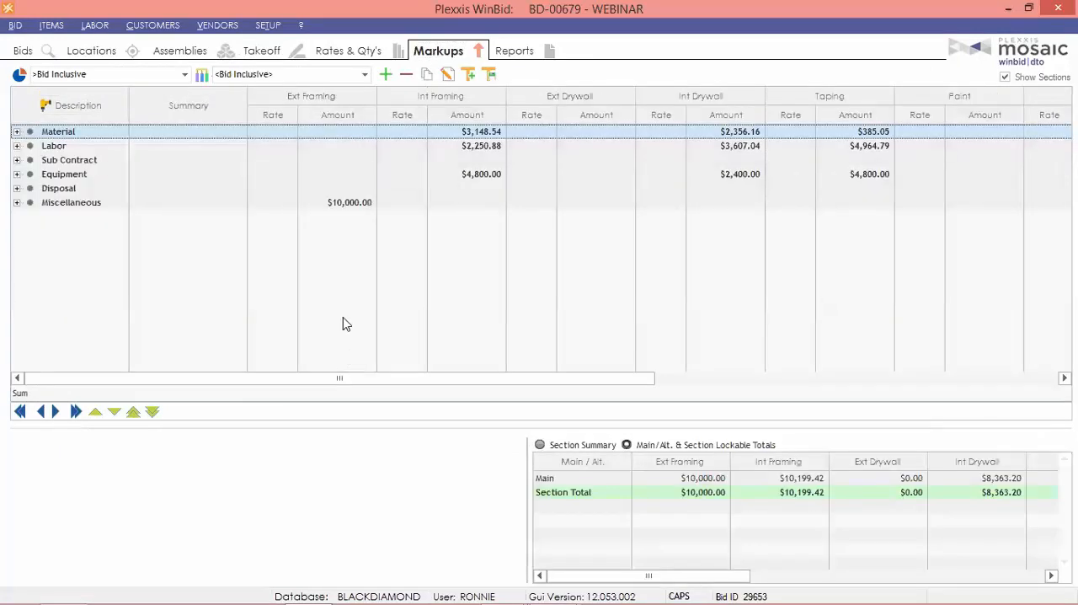
pyautogui.click(17, 175)
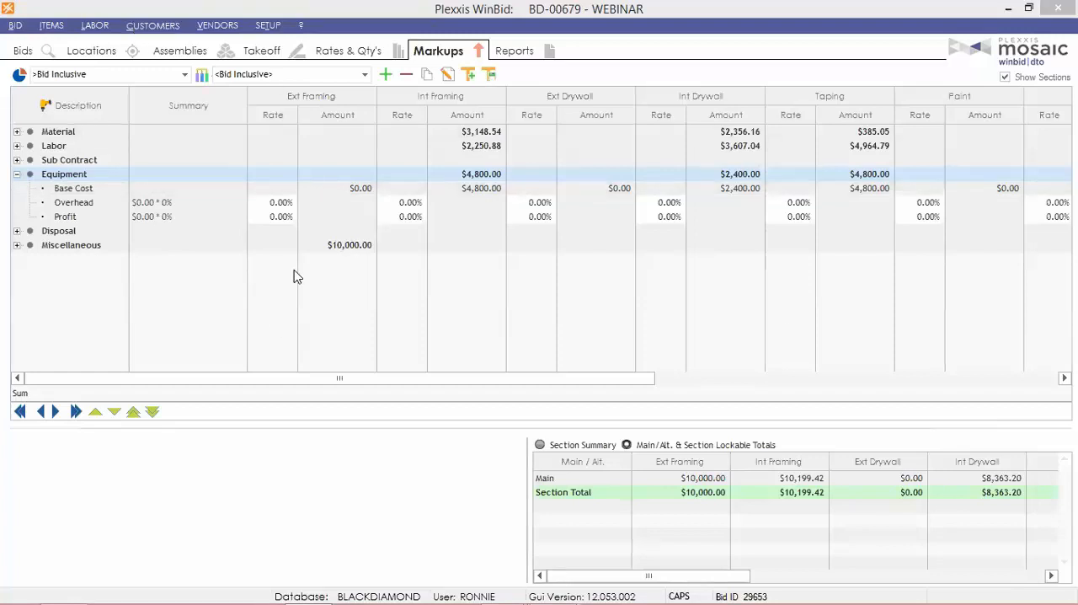
# Add a simple other cost described as 19' LIFT with the expense type Equipment, and widen the Expense Type column.
pyautogui.click(268, 52)
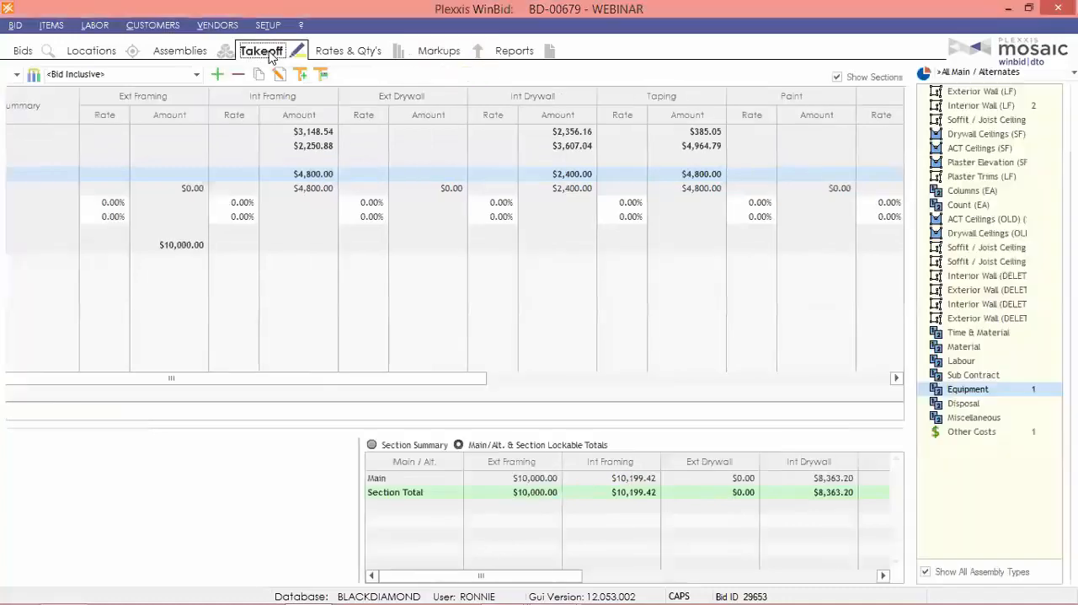
pyautogui.click(67, 431)
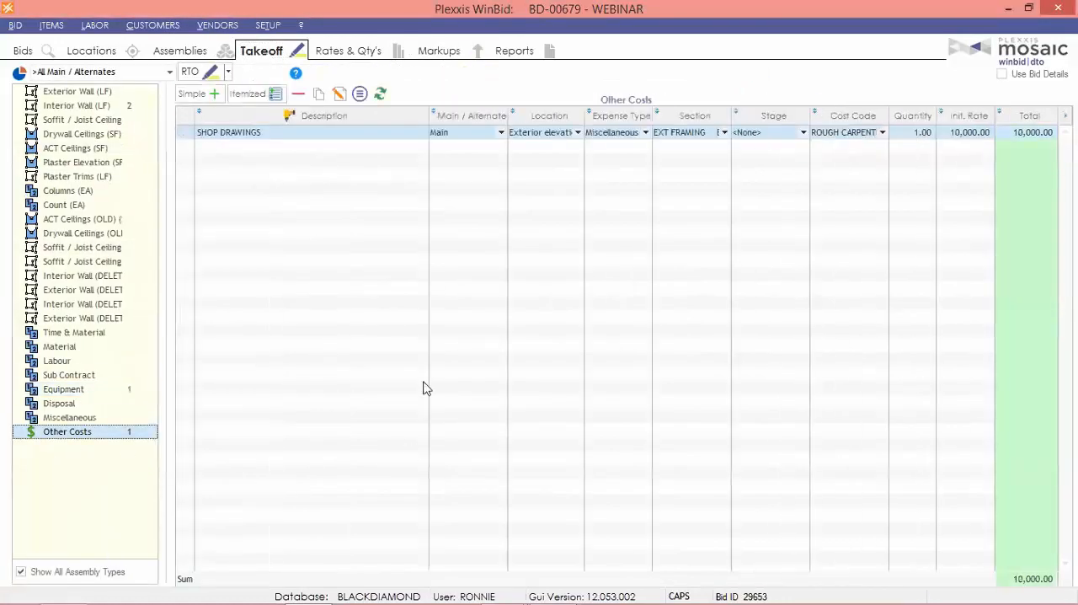
pyautogui.click(208, 100)
pyautogui.write('E')
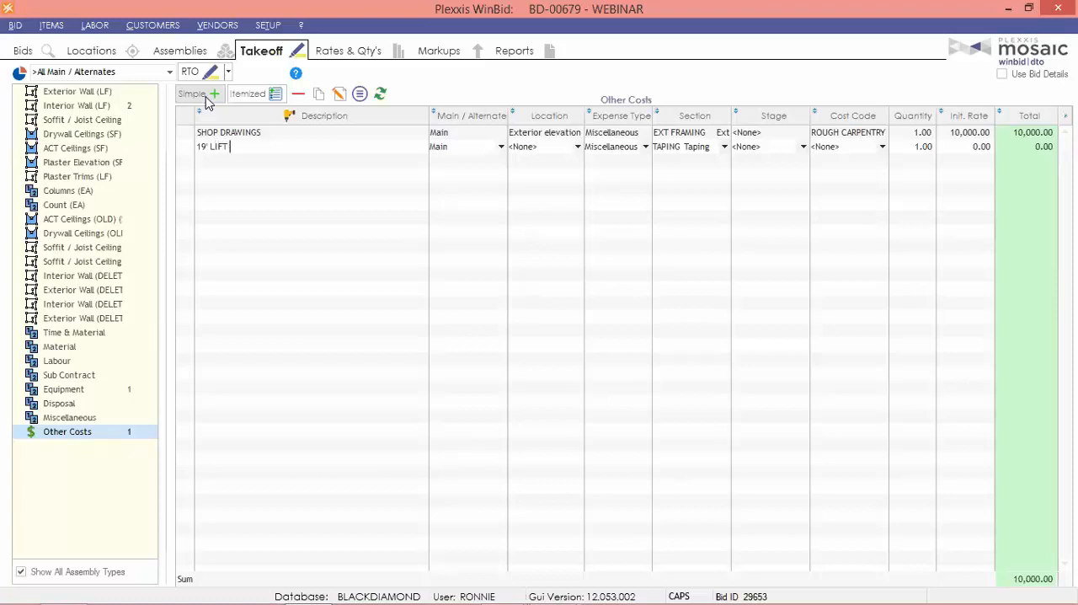
pyautogui.click(638, 157)
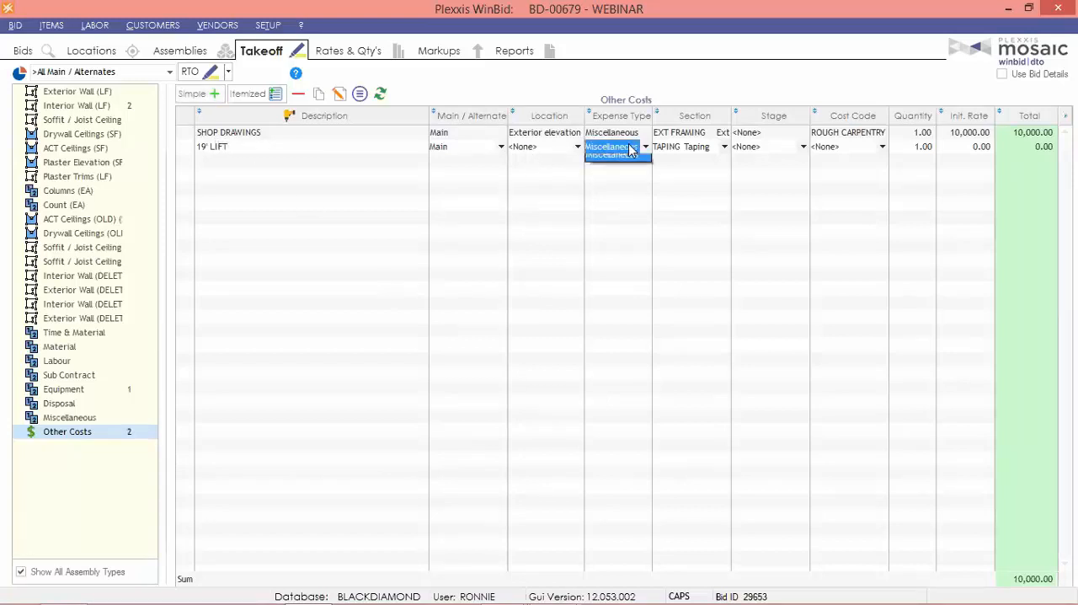
pyautogui.click(617, 205)
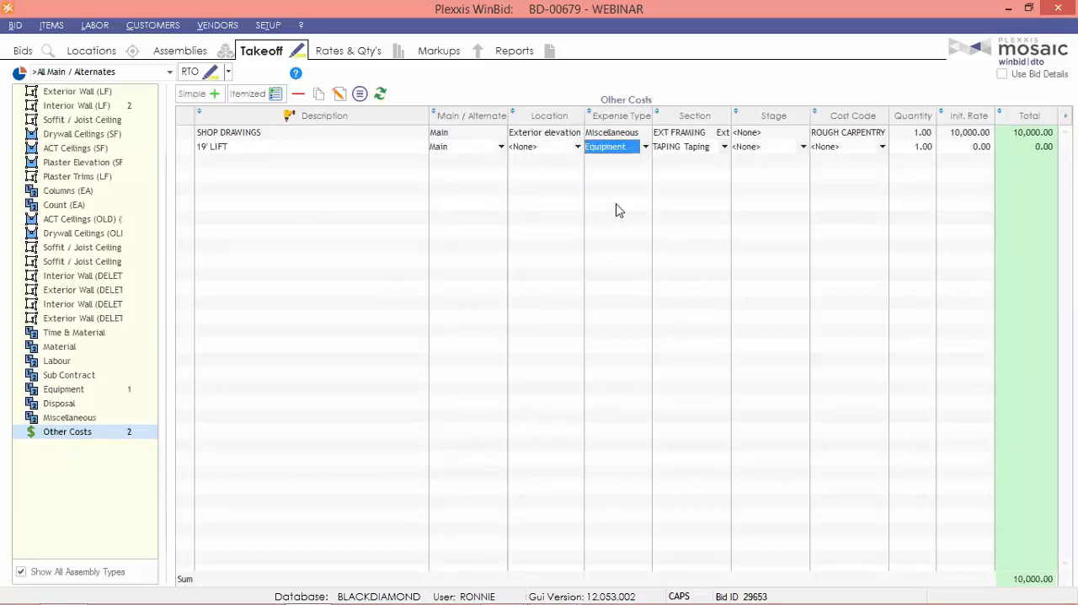
pyautogui.moveTo(652, 116); pyautogui.dragTo(747, 118)
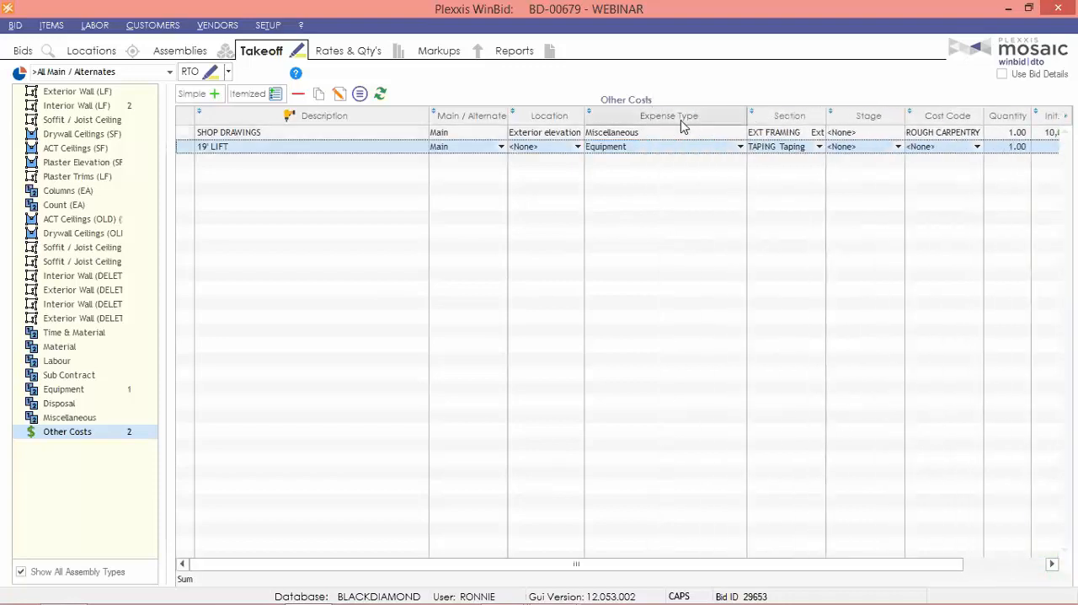
pyautogui.click(626, 149)
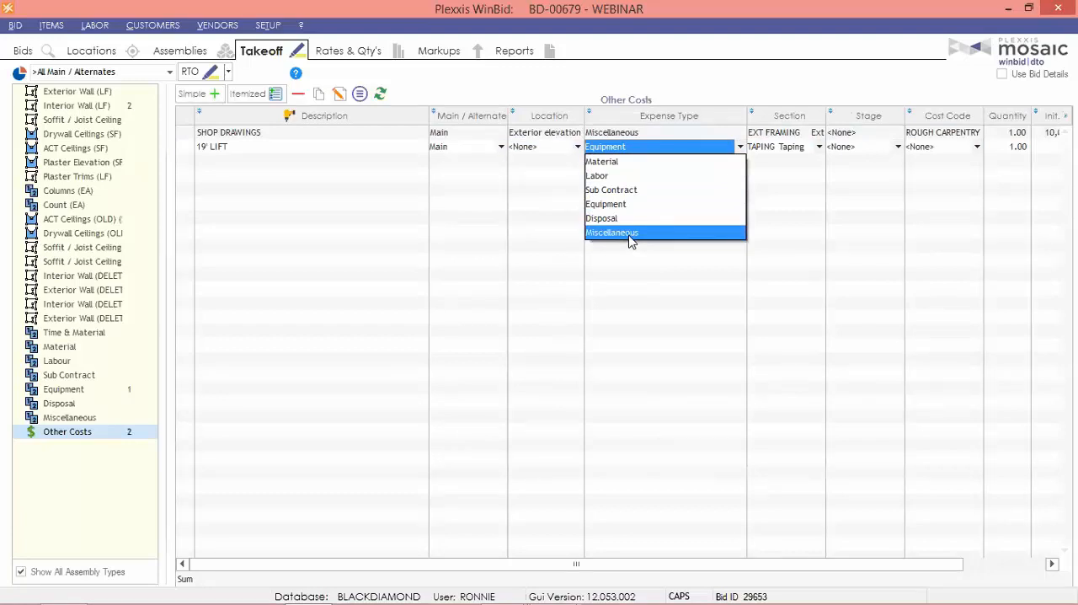
pyautogui.click(634, 208)
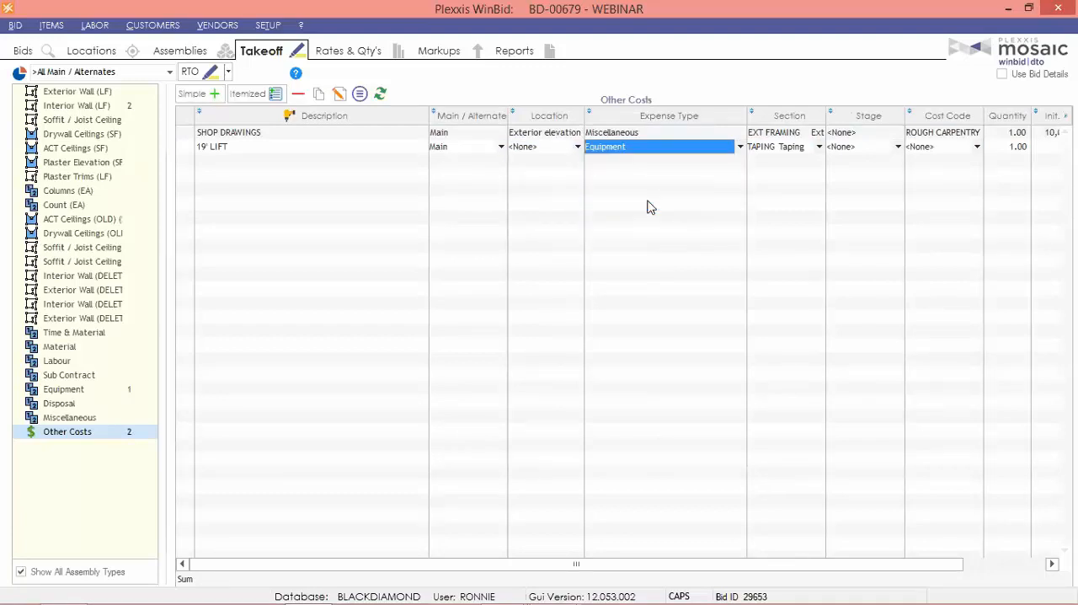
# Assign the 19' LIFT cost to the INT FRAMING section and set its initial rate to 800.
pyautogui.click(794, 152)
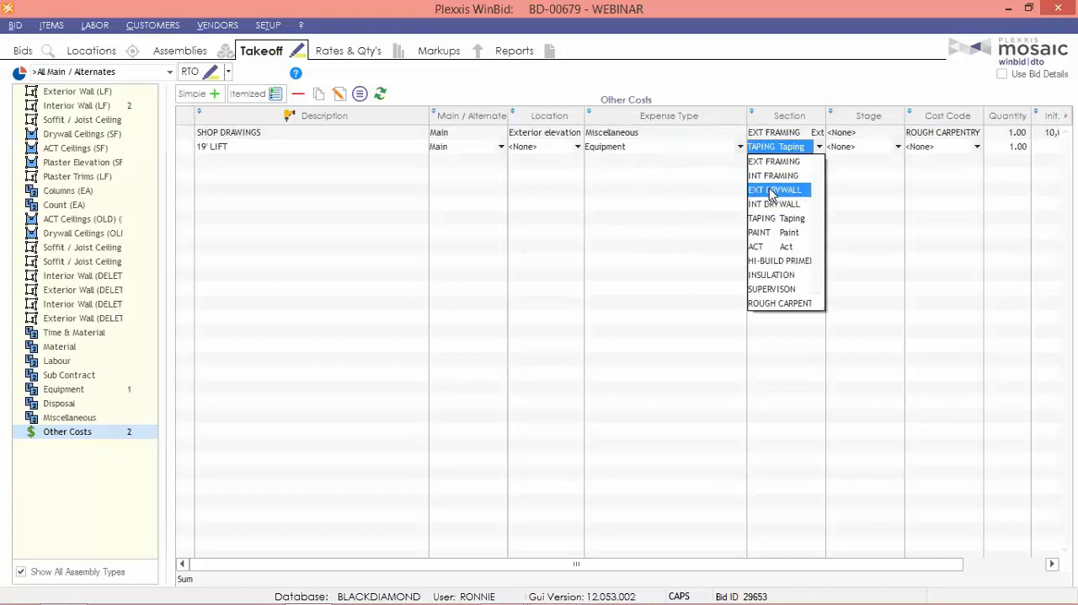
pyautogui.click(771, 176)
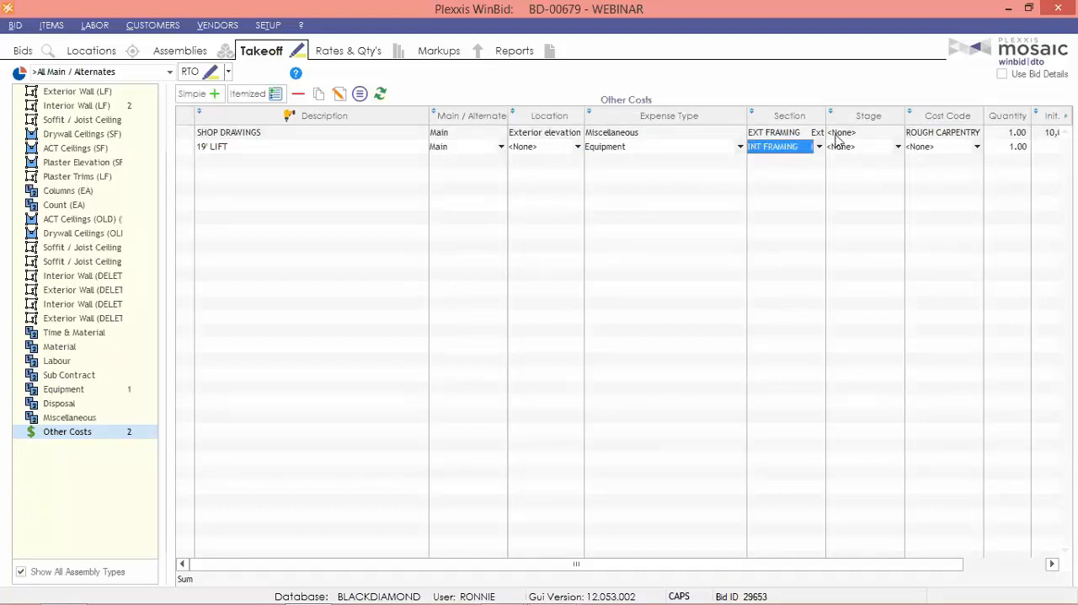
pyautogui.moveTo(943, 570); pyautogui.dragTo(1026, 569)
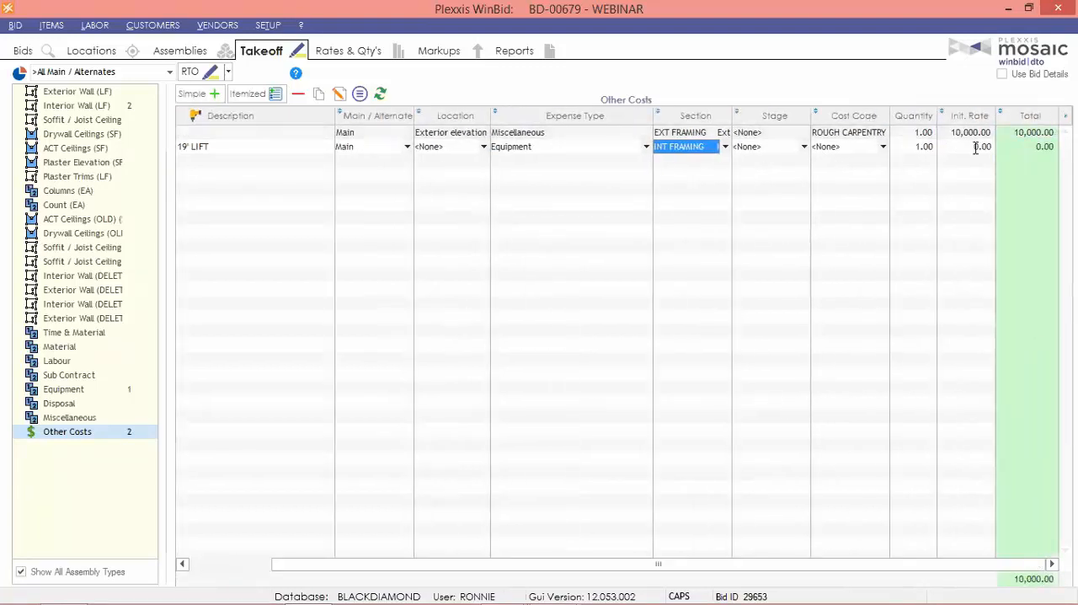
pyautogui.click(968, 149)
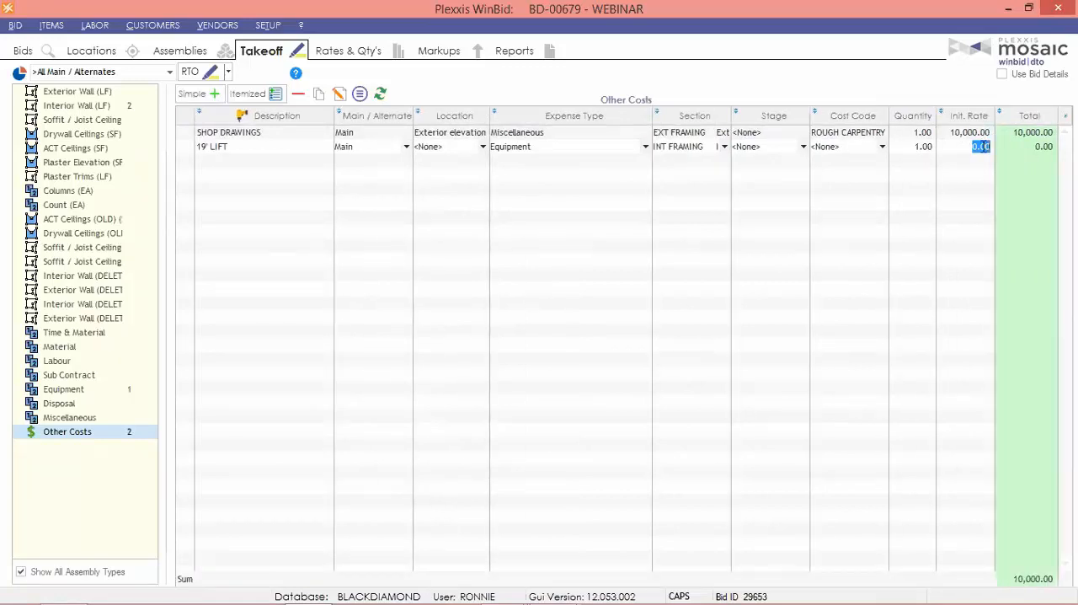
pyautogui.press('BackSpace')
pyautogui.write('800')
pyautogui.press('Return')
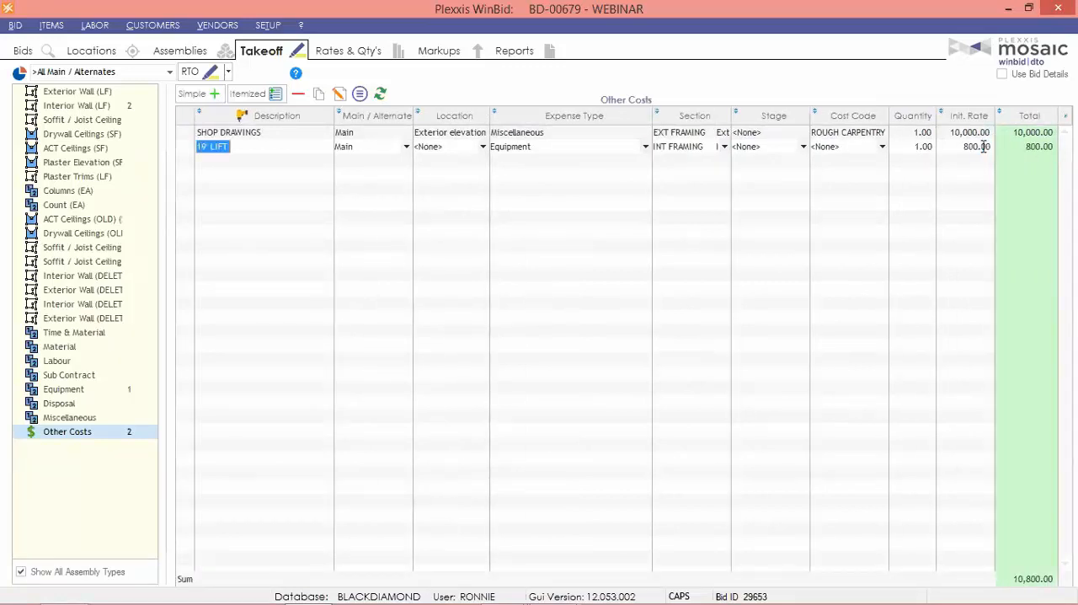
pyautogui.click(865, 217)
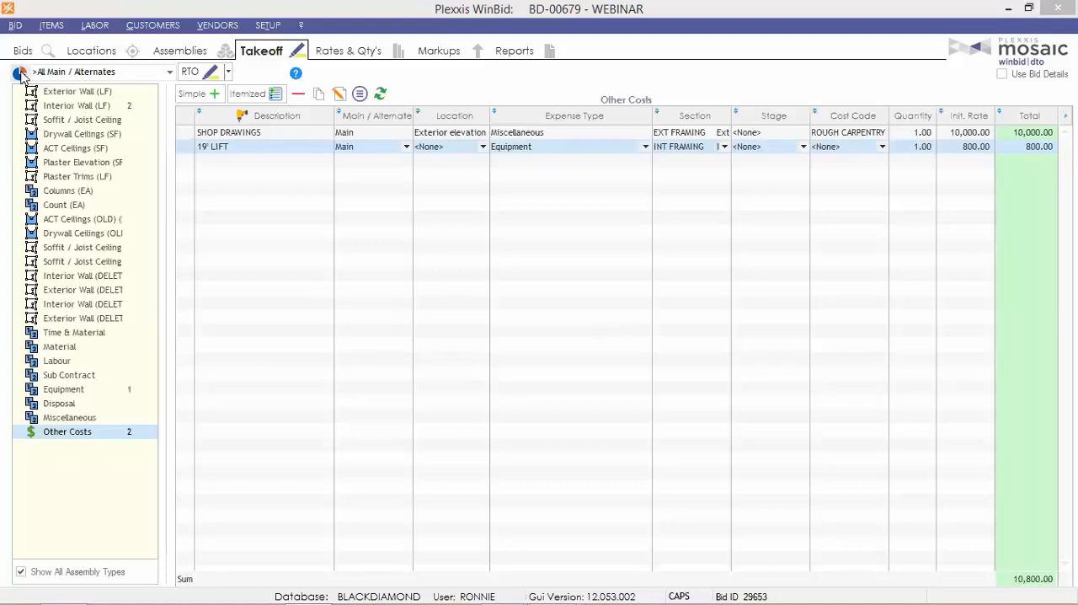
# Create a bid alternate with the code ALT #1 and set its overhead to 100%.
pyautogui.click(22, 51)
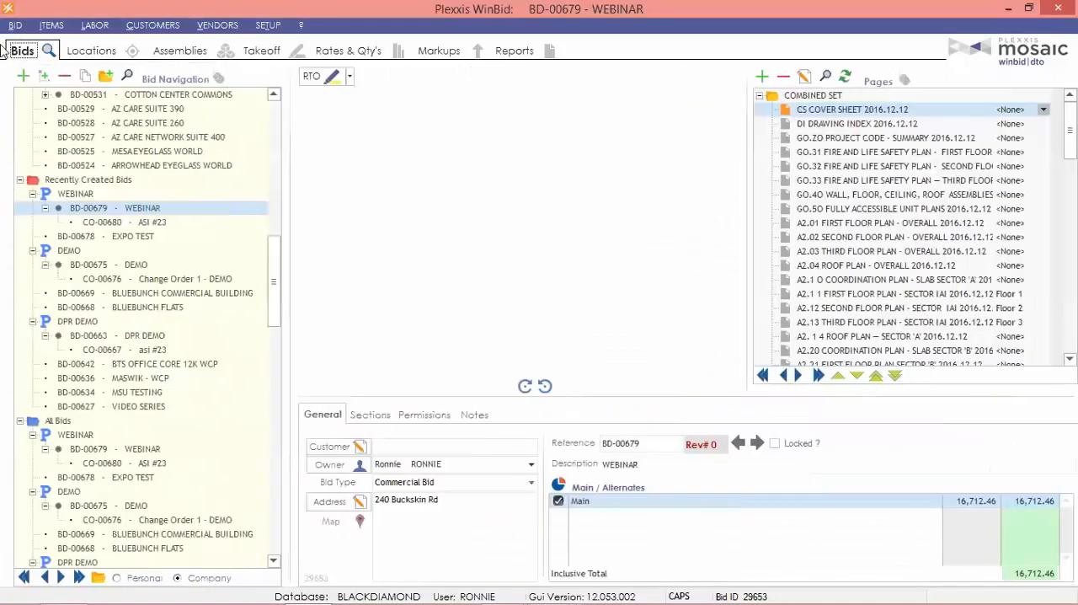
pyautogui.click(555, 485)
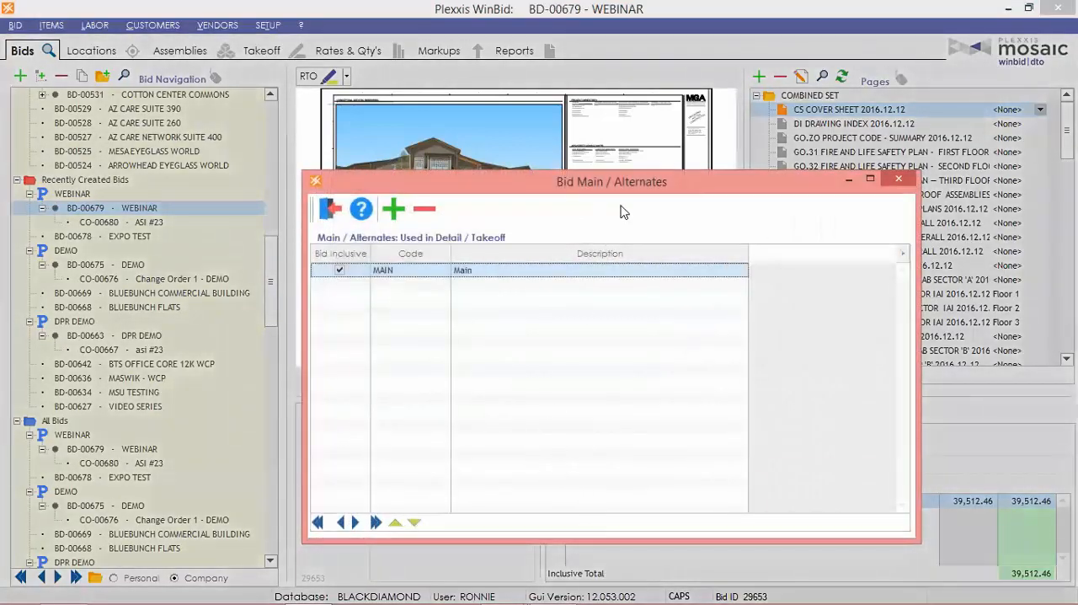
pyautogui.moveTo(615, 190); pyautogui.dragTo(539, 151)
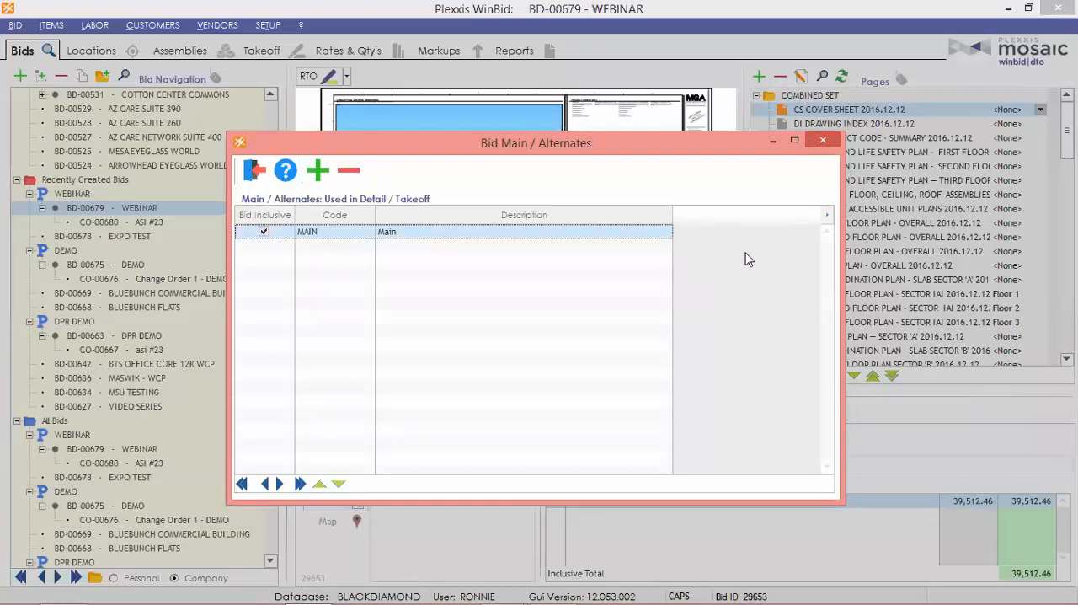
pyautogui.click(317, 169)
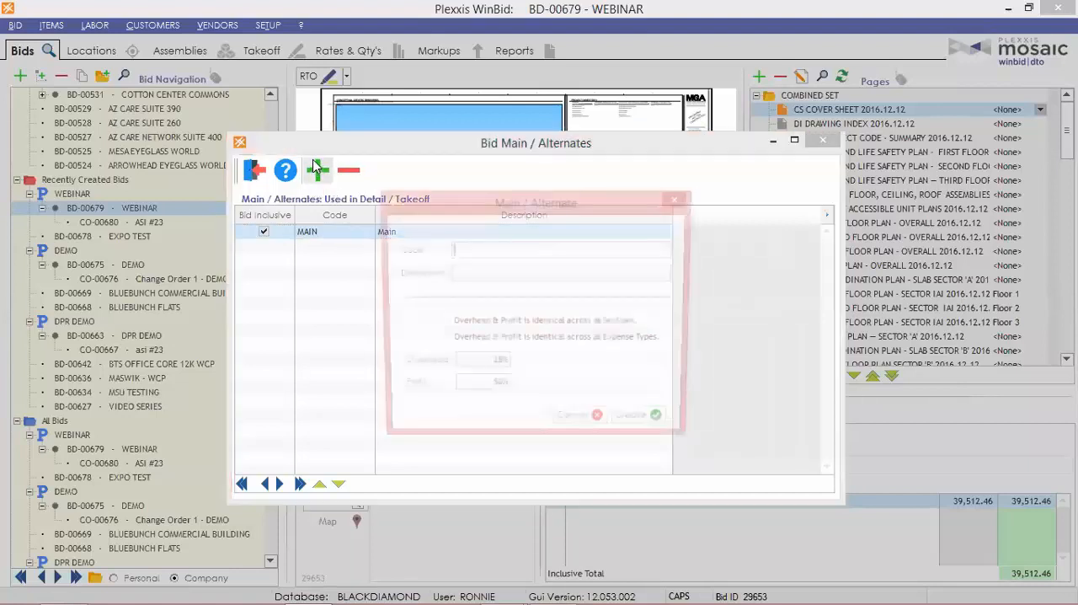
pyautogui.write('A')
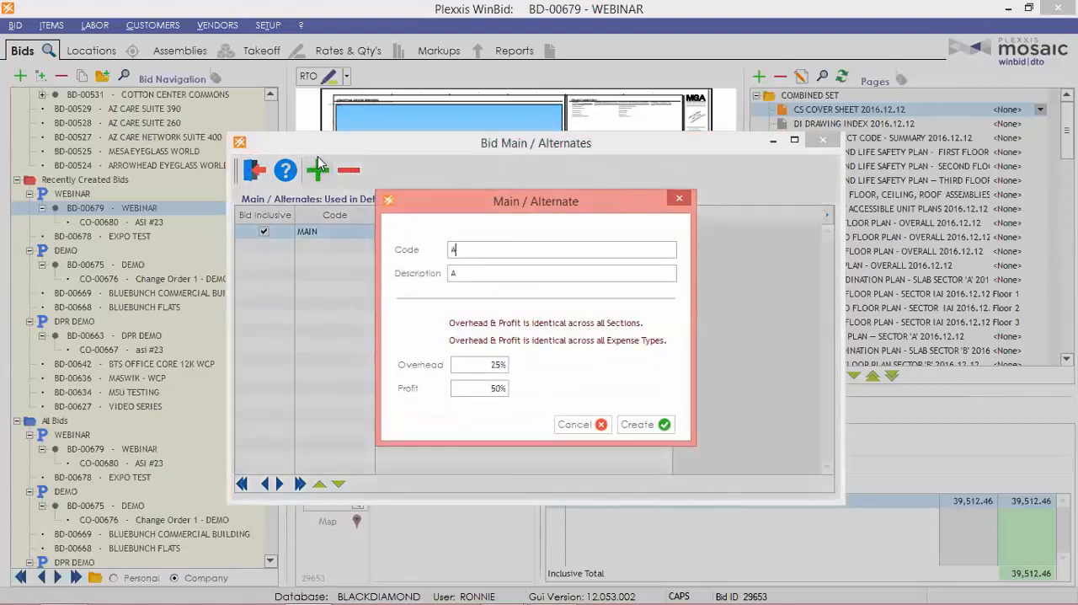
pyautogui.write('LT #1')
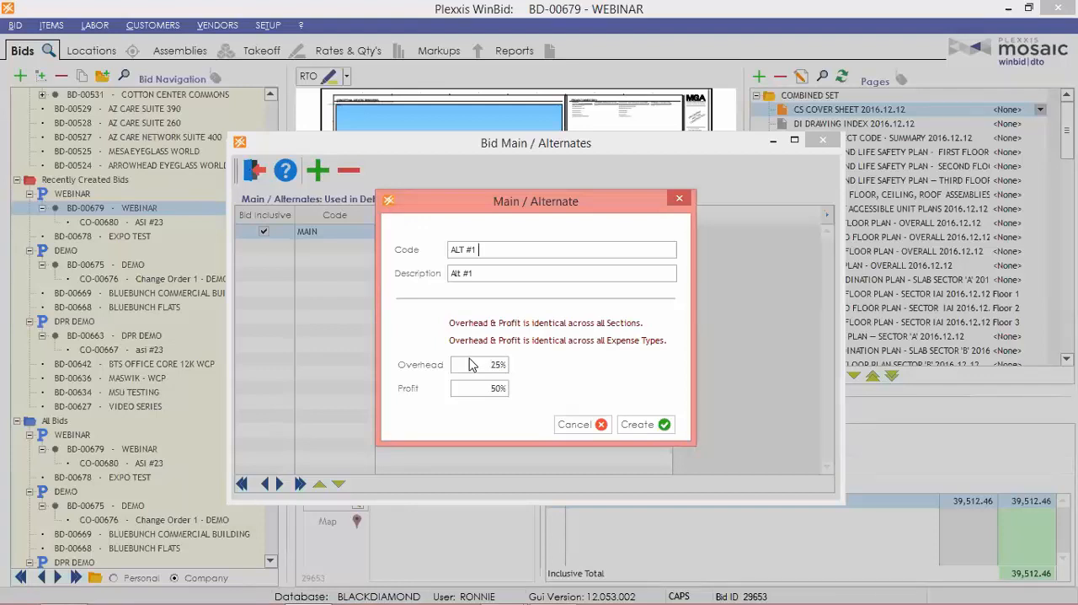
pyautogui.click(484, 364)
pyautogui.write('10')
pyautogui.press('Return')
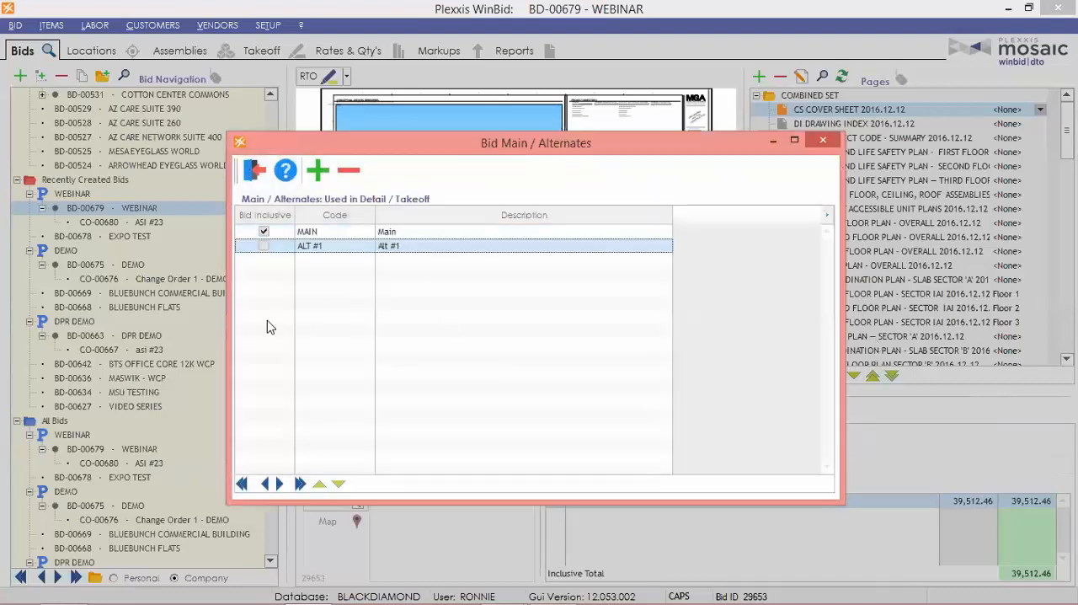
# Create a second bid alternate with the code ALT #2, 25% overhead and 25% profit.
pyautogui.click(318, 171)
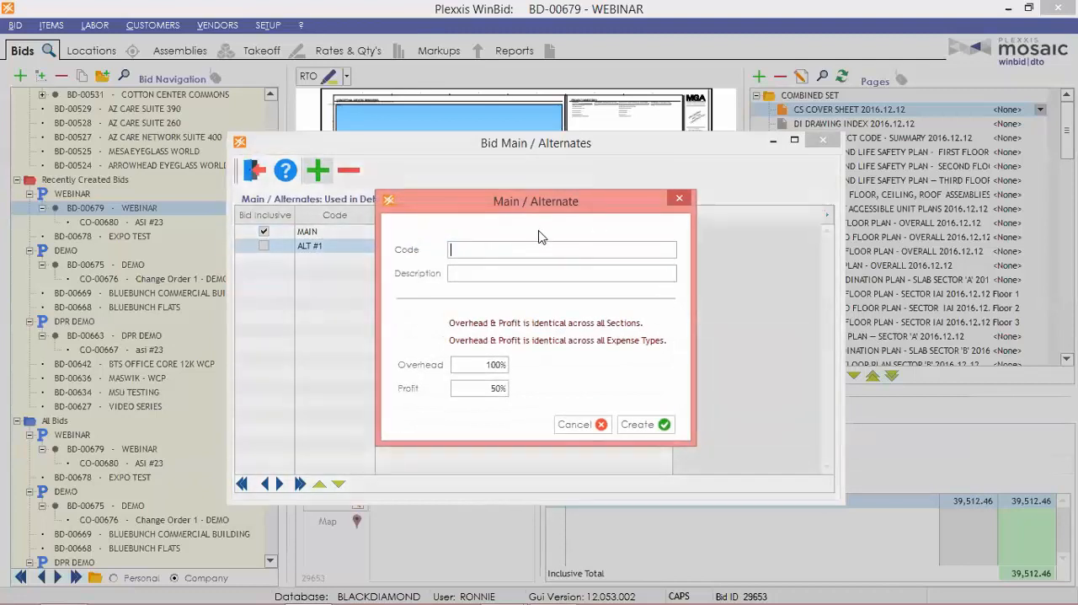
pyautogui.write('ALT #2')
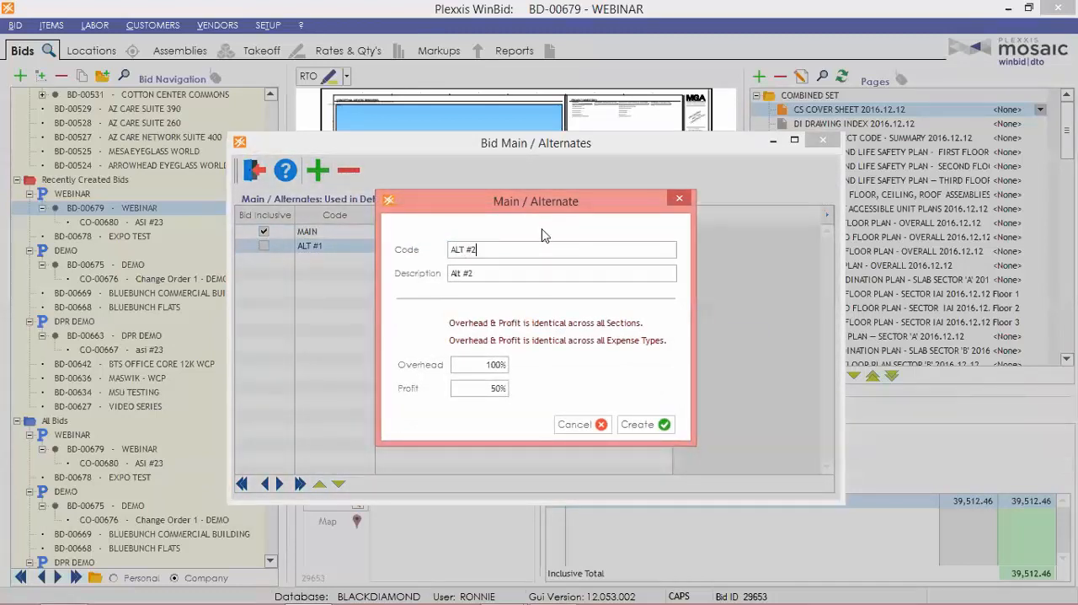
pyautogui.click(479, 365)
pyautogui.write('25')
pyautogui.click(480, 387)
pyautogui.write('25')
pyautogui.click(644, 424)
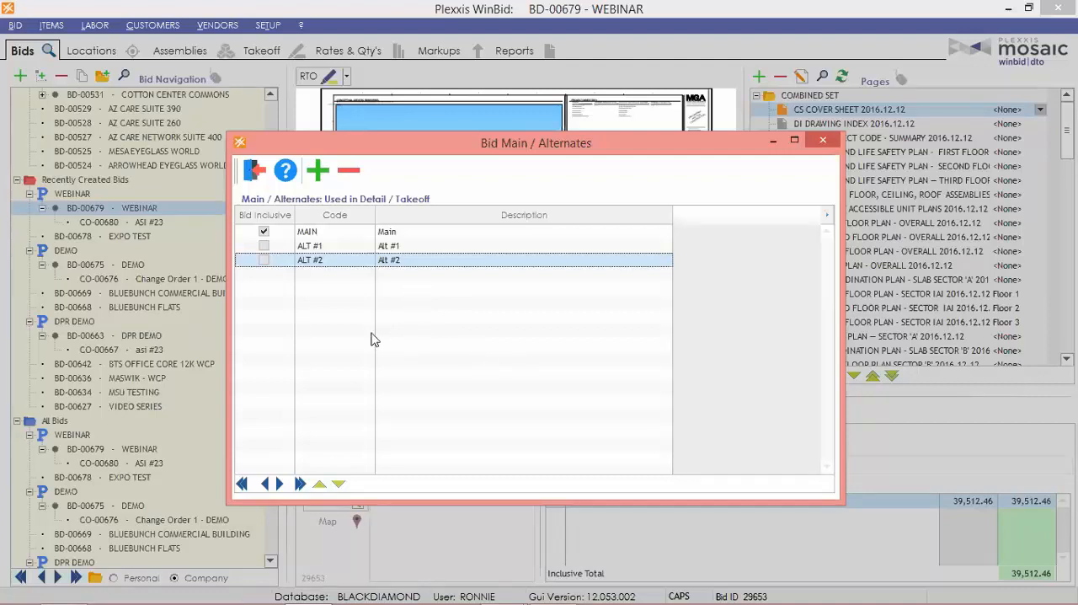
# Try marking ALT #1 and ALT #2 as bid inclusive.
pyautogui.click(264, 245)
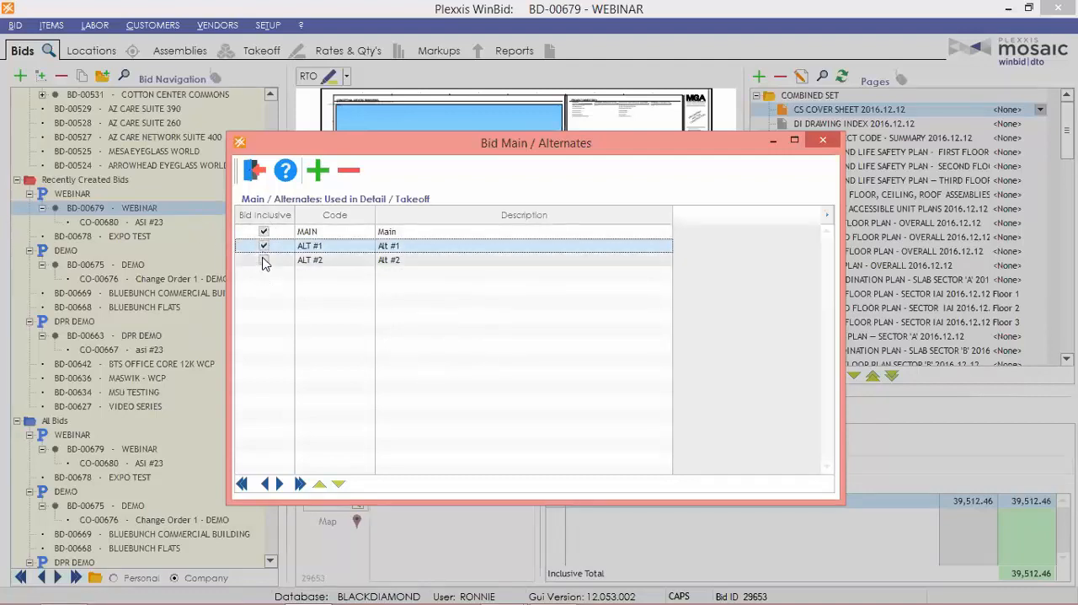
pyautogui.click(263, 260)
pyautogui.click(263, 247)
pyautogui.click(263, 260)
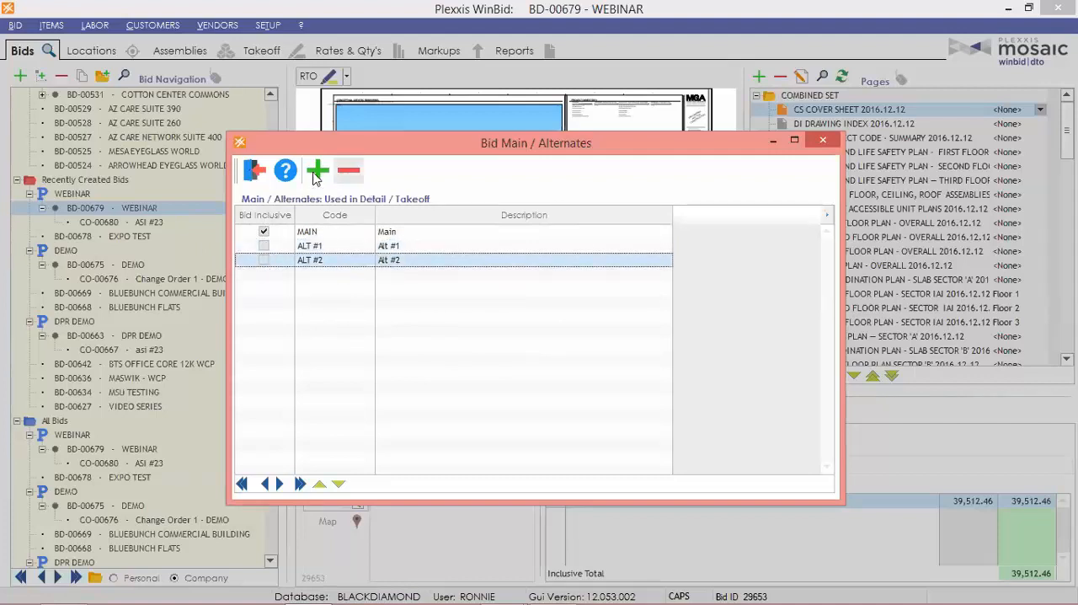
# Close the alternates setup, check Alt #1 in the bid's alternates summary and return to the takeoff's other costs.
pyautogui.click(255, 170)
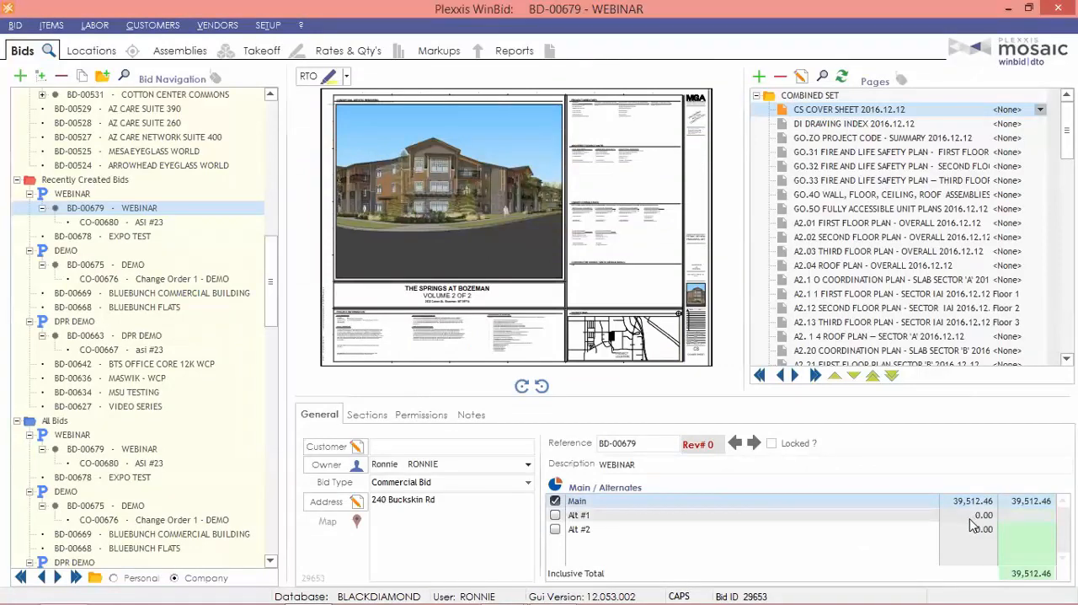
pyautogui.click(969, 514)
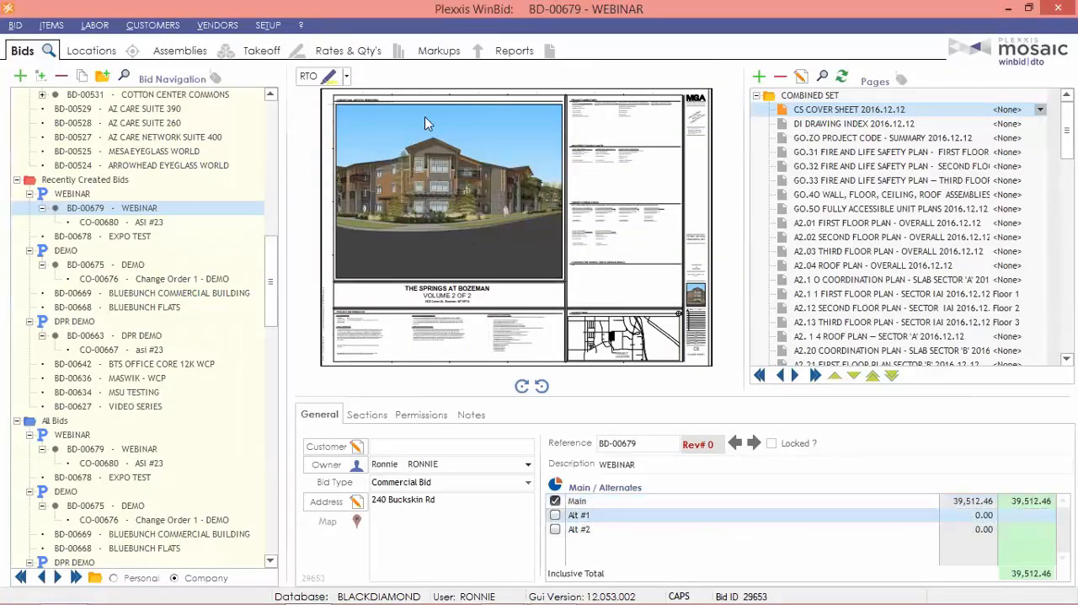
pyautogui.click(261, 51)
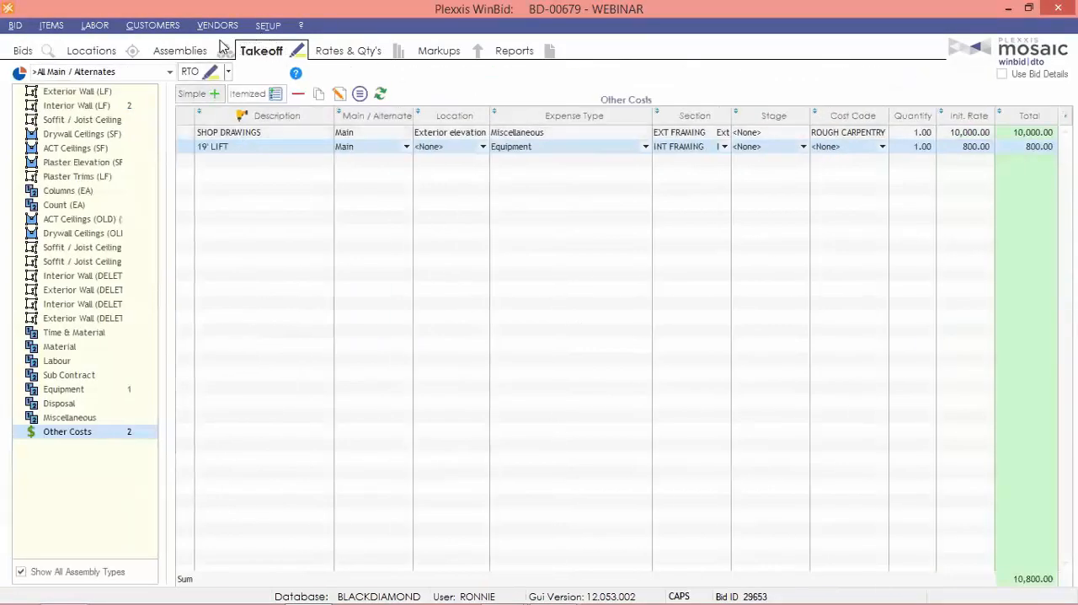
# Assign the Atrium interior wall takeoff line to Alt #1.
pyautogui.click(80, 106)
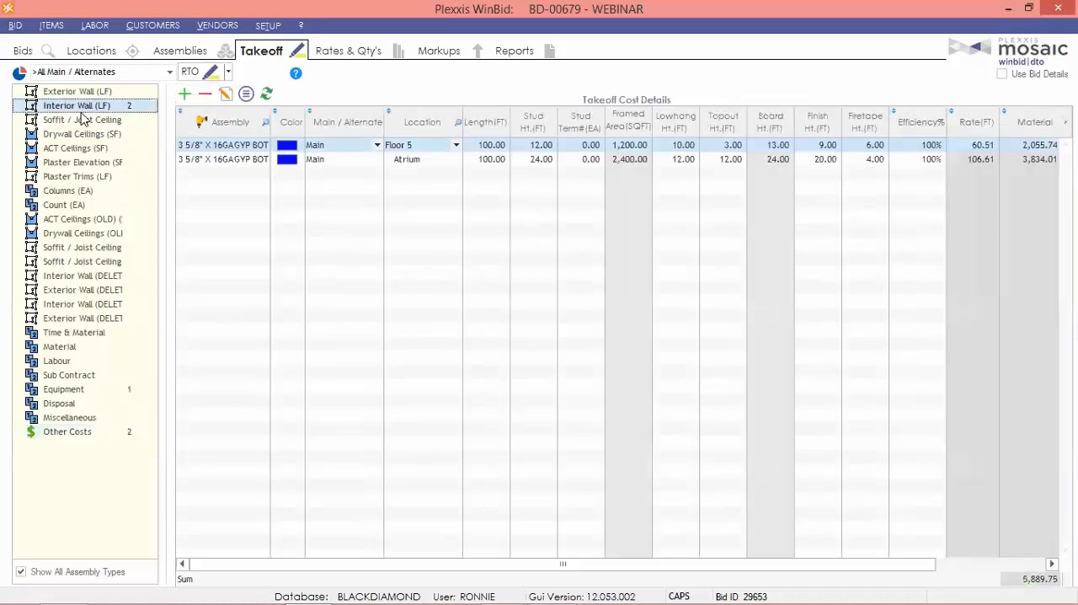
pyautogui.click(339, 160)
pyautogui.click(339, 158)
pyautogui.click(344, 197)
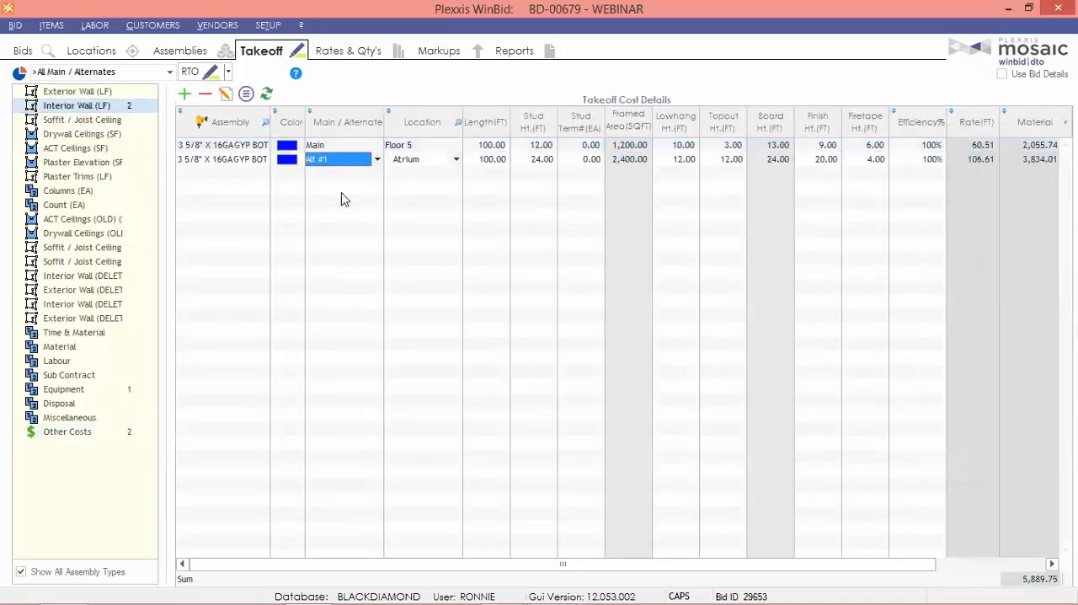
# Include Alt #1 in the bid's inclusive total and review the bid inclusive settings in the alternates setup.
pyautogui.click(23, 50)
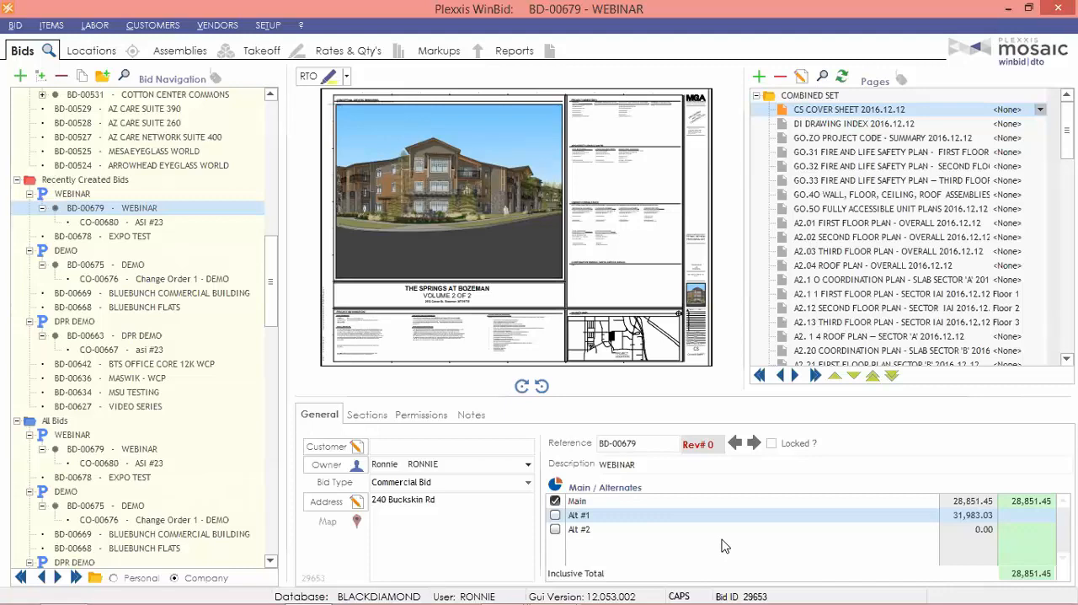
pyautogui.click(555, 514)
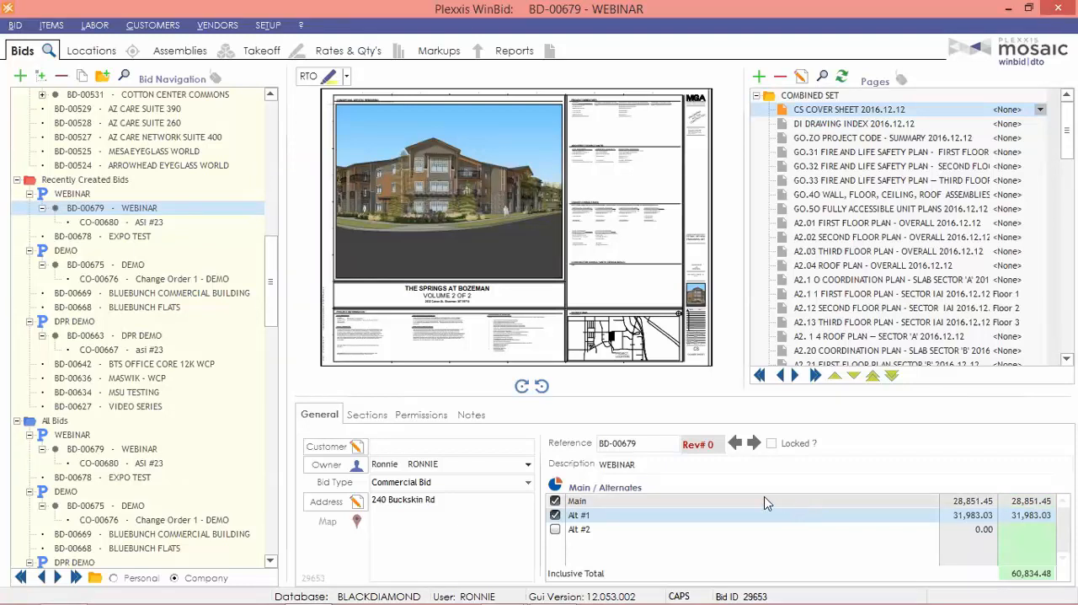
pyautogui.click(556, 487)
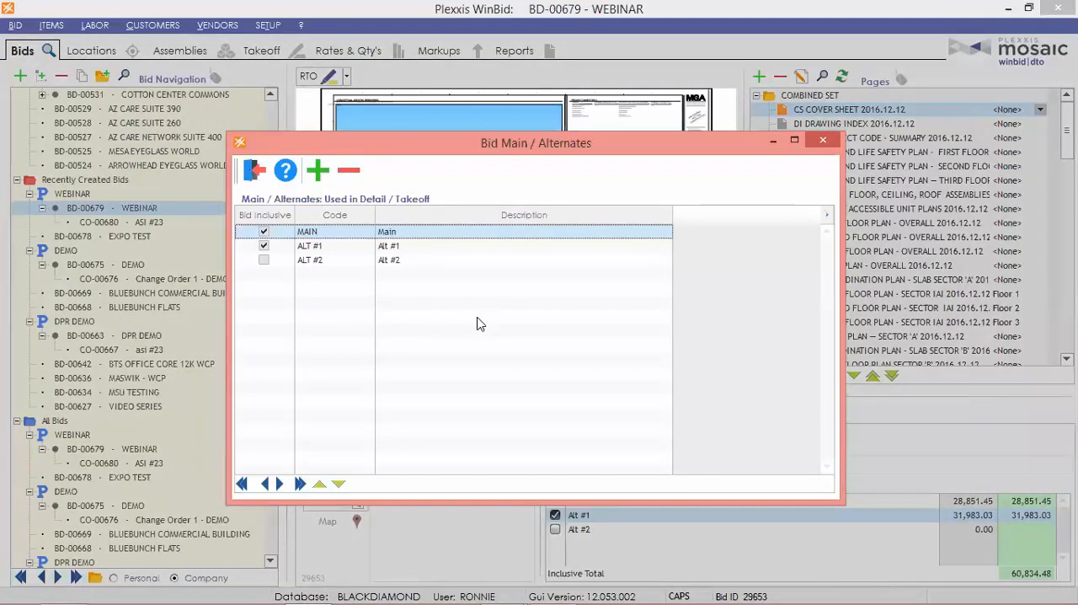
pyautogui.click(254, 171)
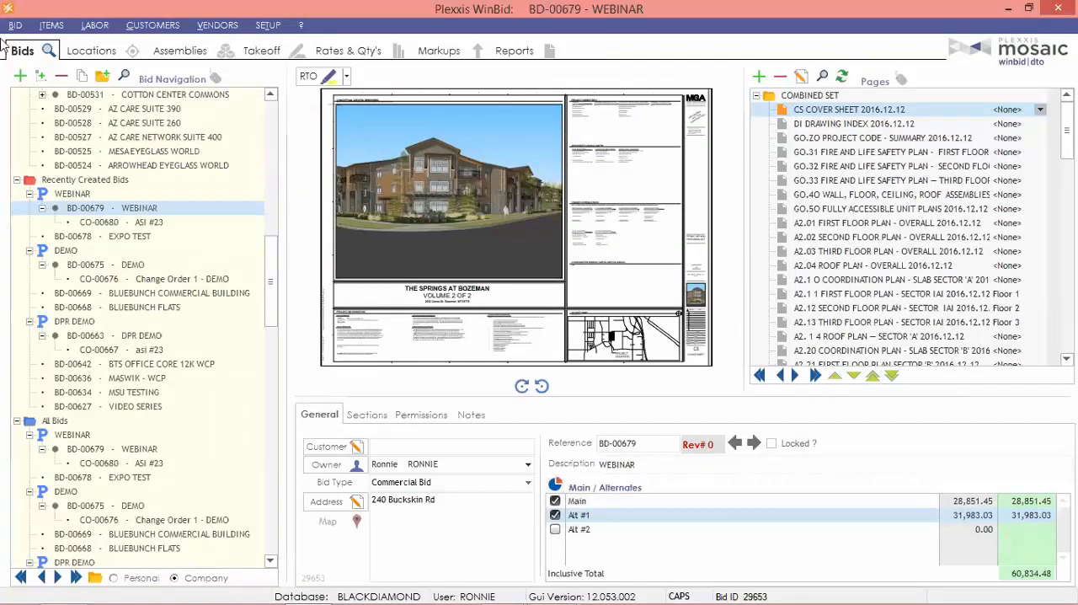
# Review the alternates setup from the takeoff and from the markups, viewing the assembly rates in between.
pyautogui.click(258, 52)
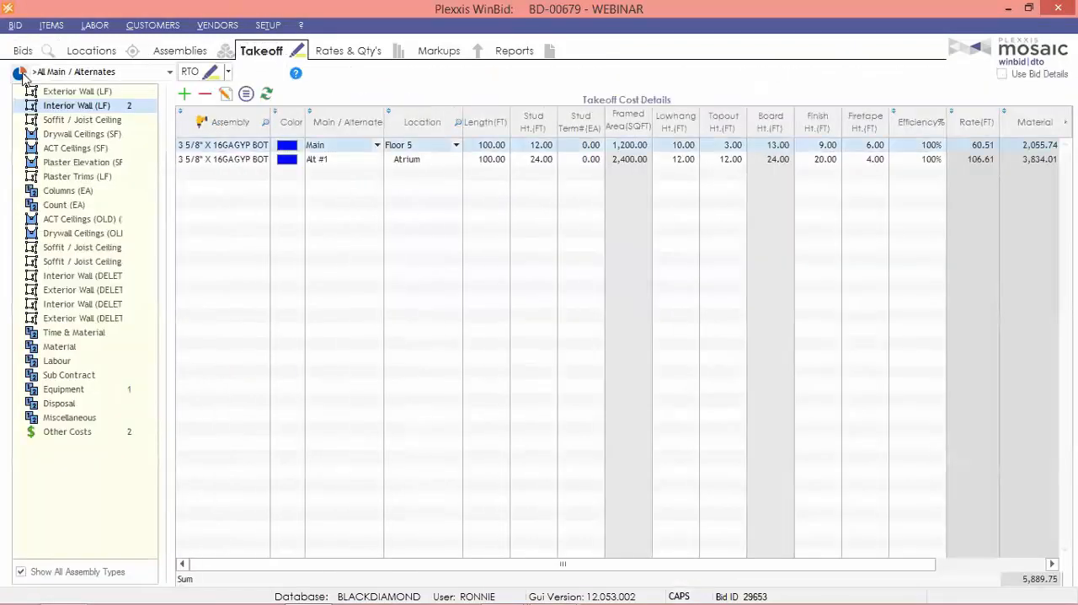
pyautogui.click(18, 73)
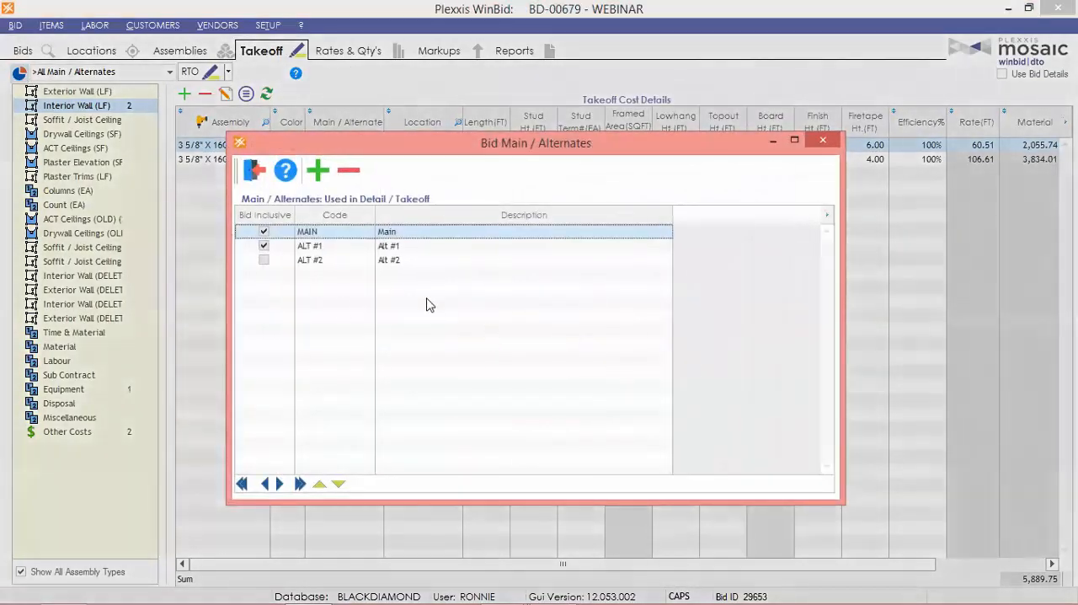
pyautogui.click(253, 172)
pyautogui.click(347, 51)
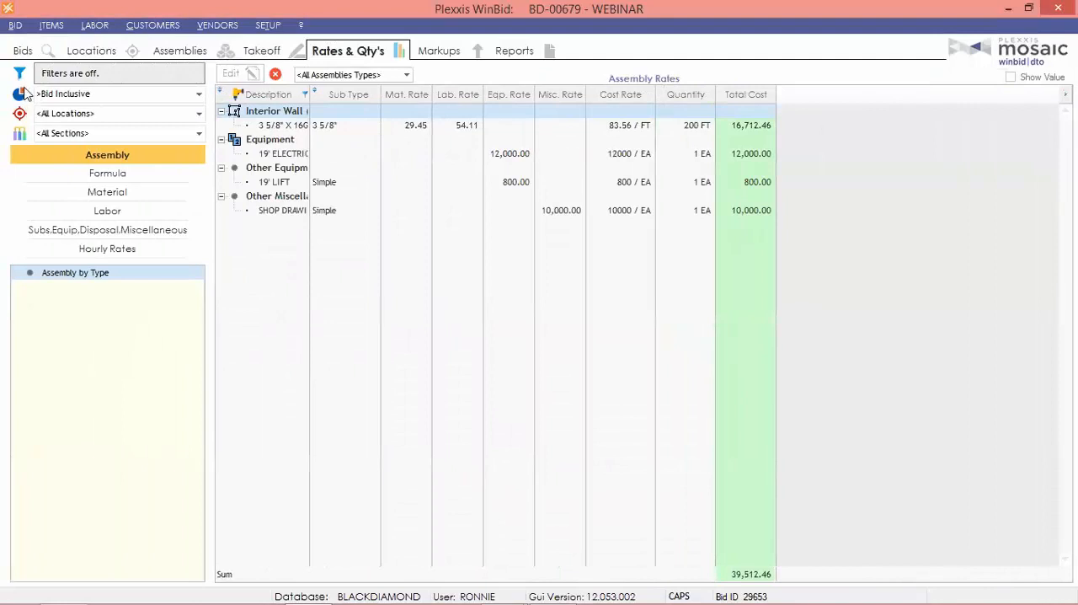
pyautogui.click(441, 53)
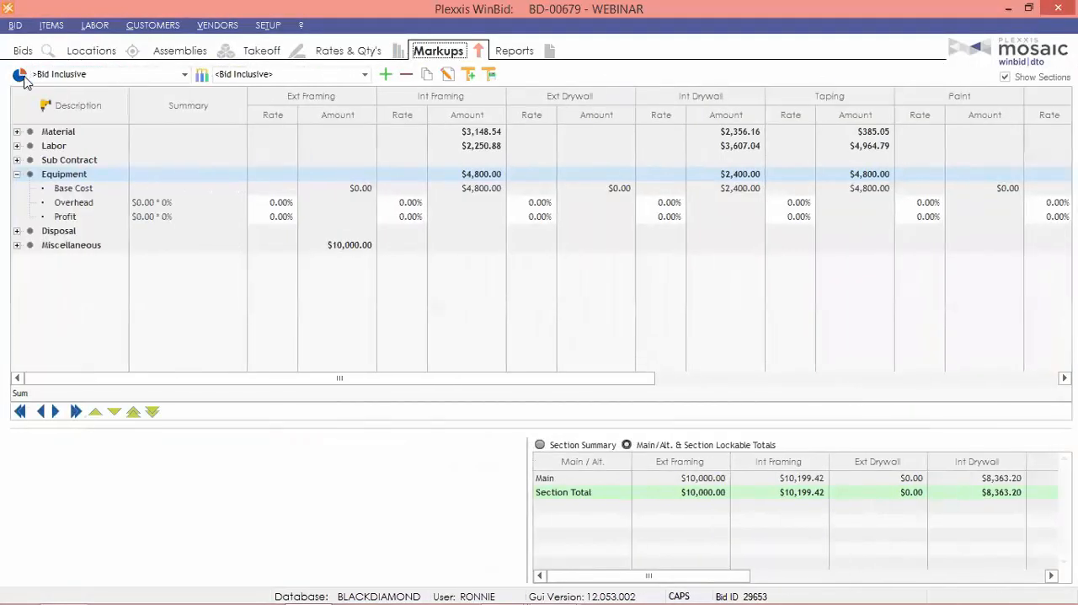
pyautogui.click(20, 77)
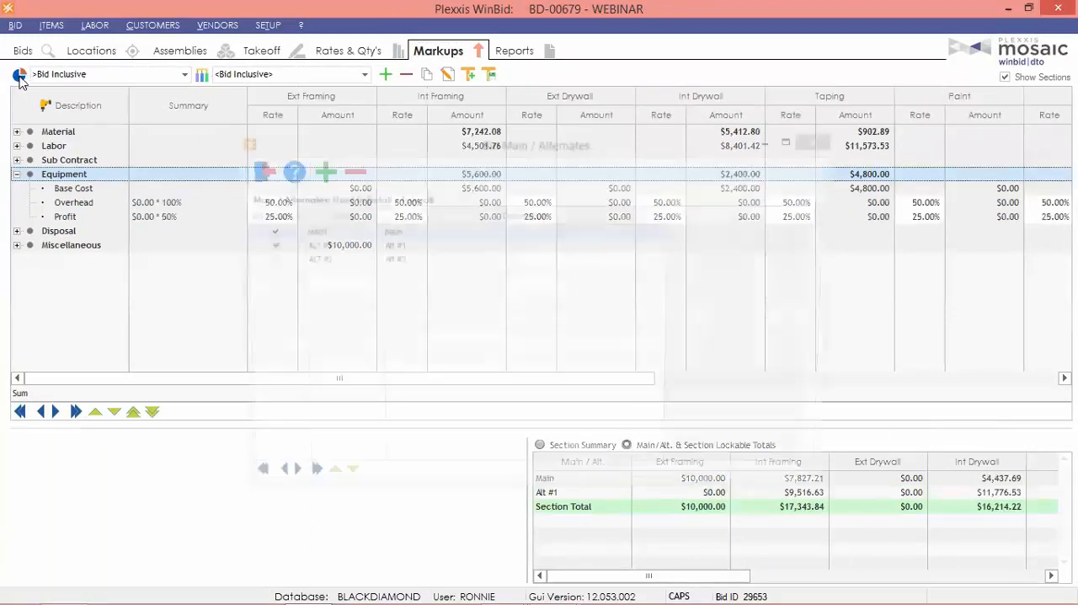
pyautogui.click(252, 171)
# Filter the markups to Alt #1, examine its overhead and profit rates, and return to the assembly rates.
pyautogui.click(184, 75)
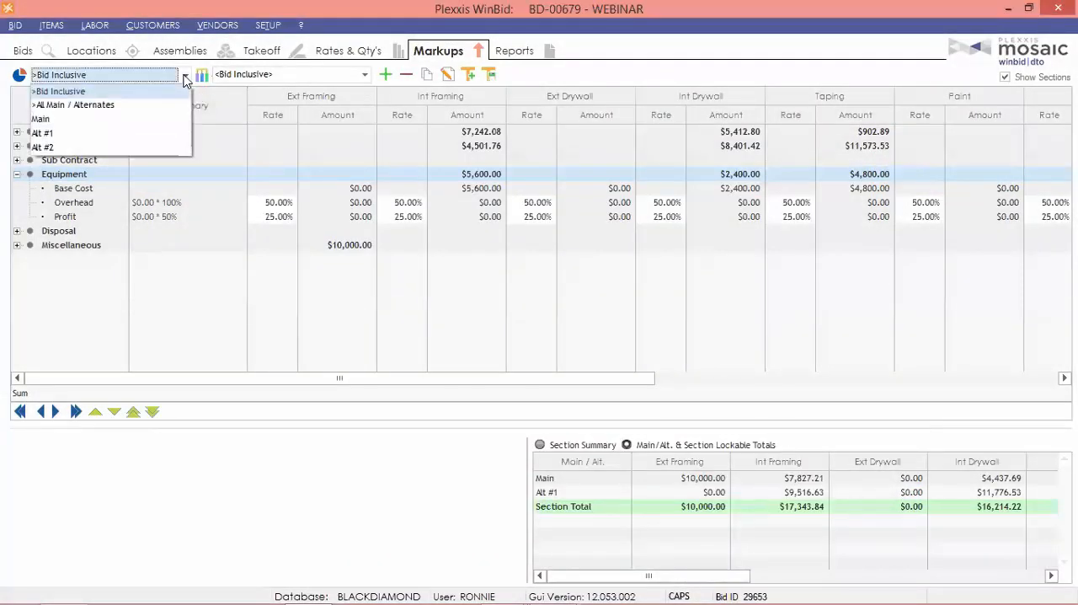
pyautogui.click(413, 218)
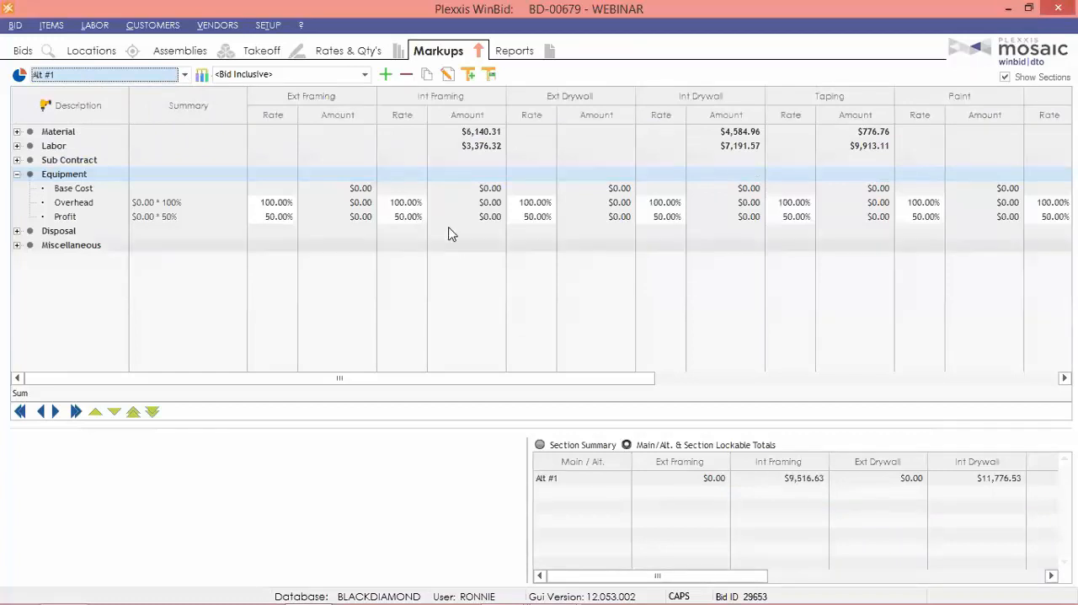
pyautogui.click(353, 54)
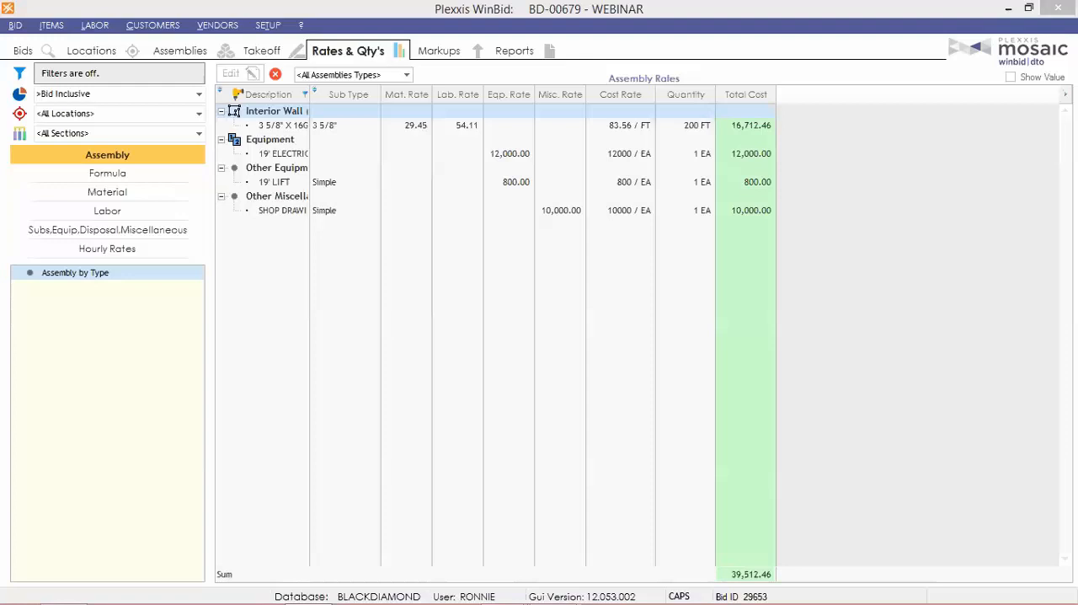
# View the item breakout of the 3 5/8" X 16GA GYP BOTH SIDES interior wall assembly.
pyautogui.click(177, 51)
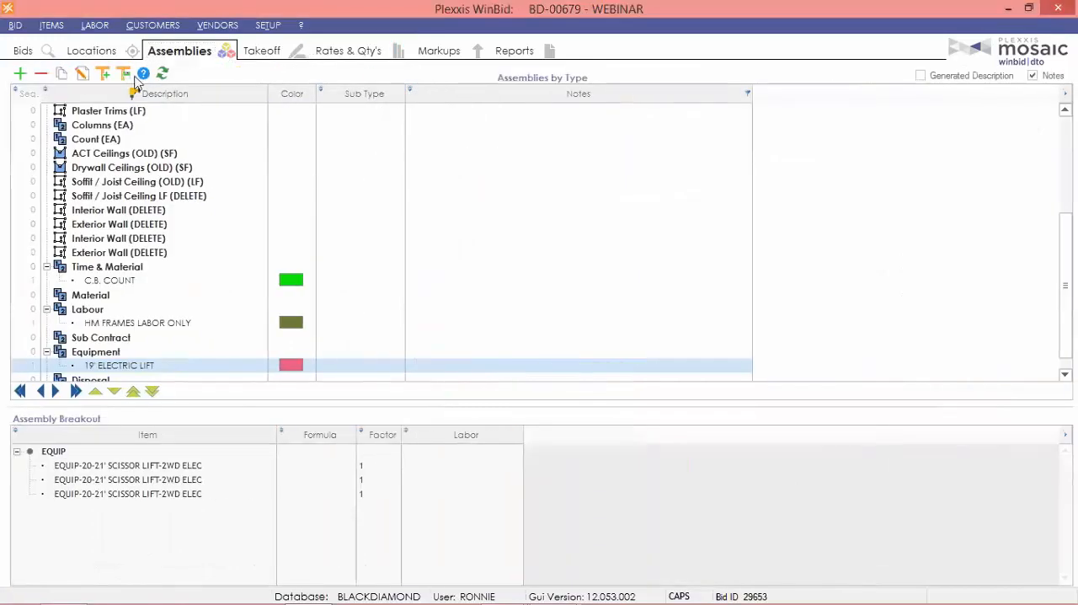
pyautogui.scroll(5, 143, 133)
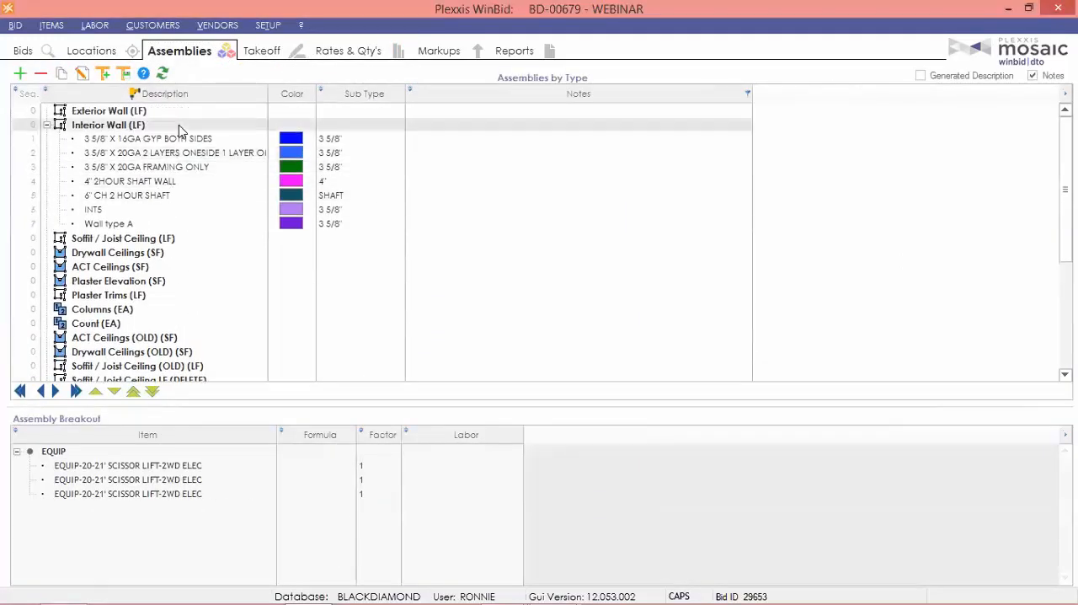
pyautogui.click(176, 141)
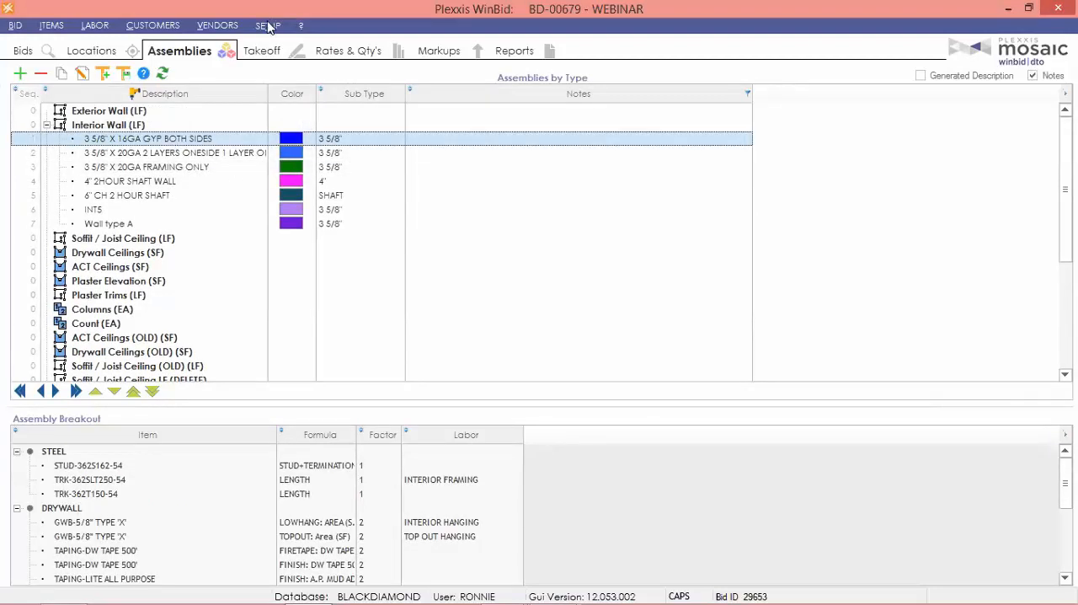
# Set the labor efficiency of the Alt #1 Atrium interior wall takeoff to 50%.
pyautogui.click(261, 51)
pyautogui.click(472, 160)
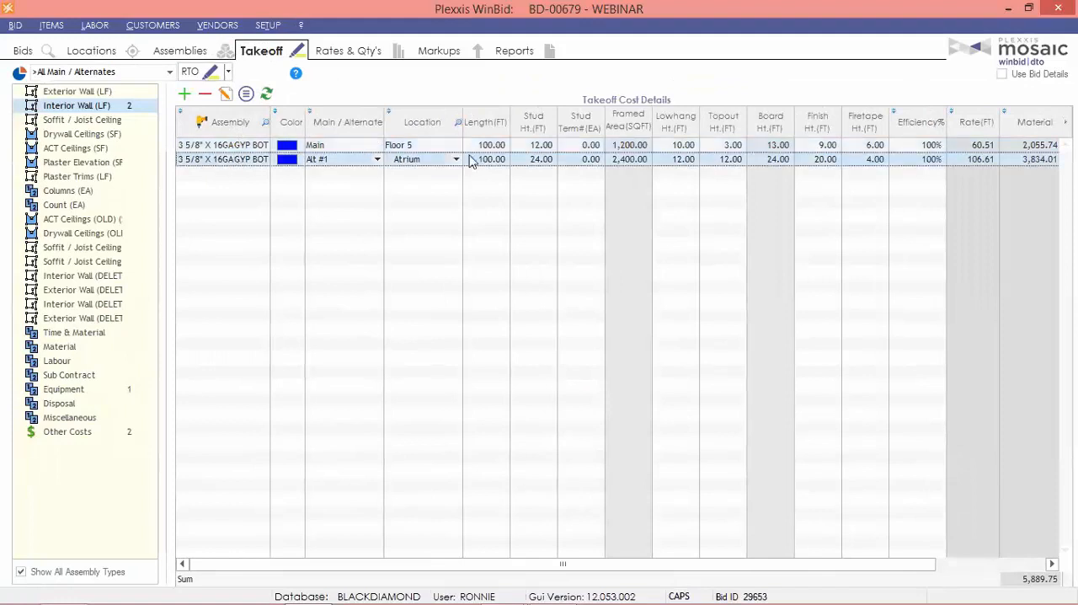
pyautogui.click(915, 160)
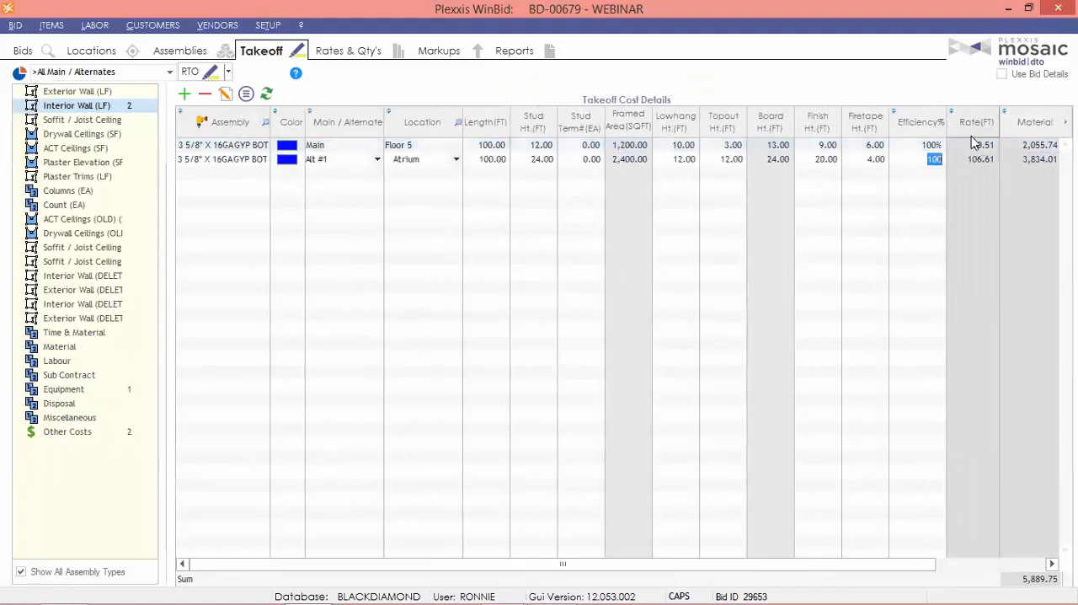
pyautogui.write('50')
pyautogui.press('Return')
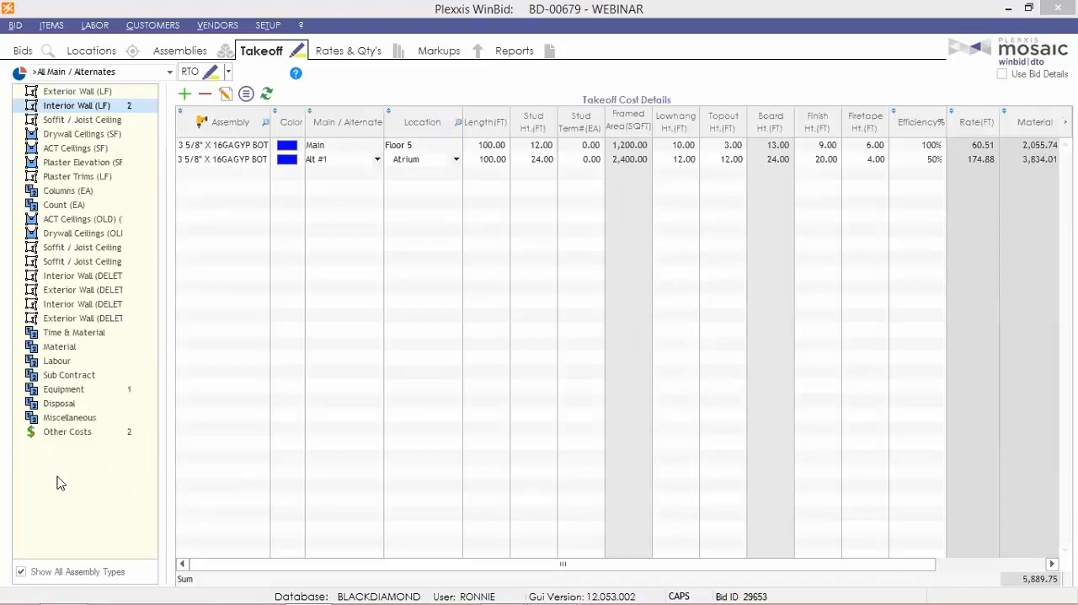
# Add a blank itemized equipment cost to the takeoff's other costs and close its detail window.
pyautogui.click(62, 431)
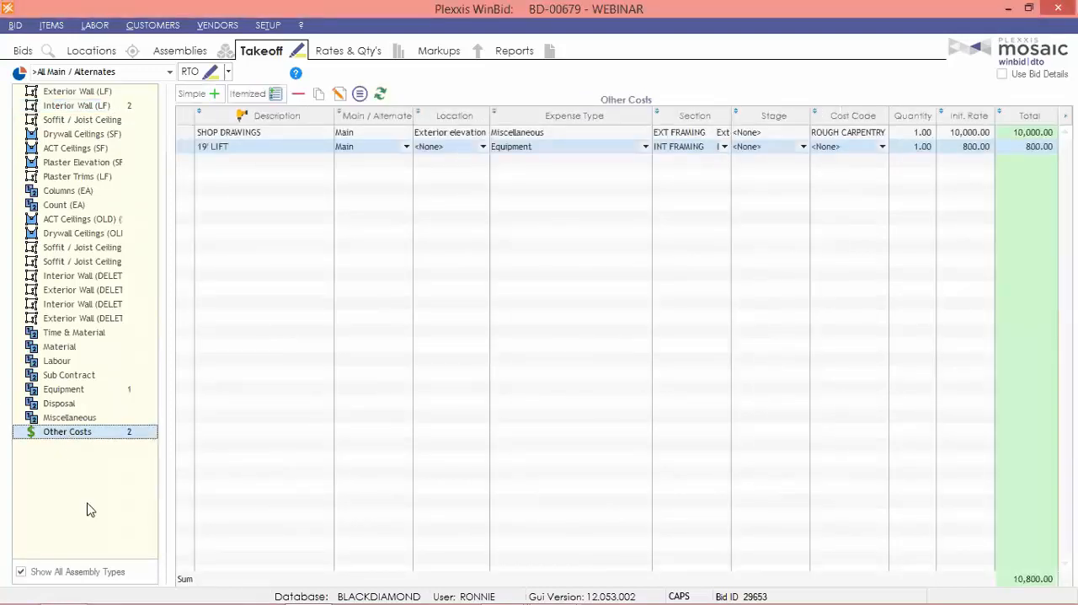
pyautogui.click(247, 96)
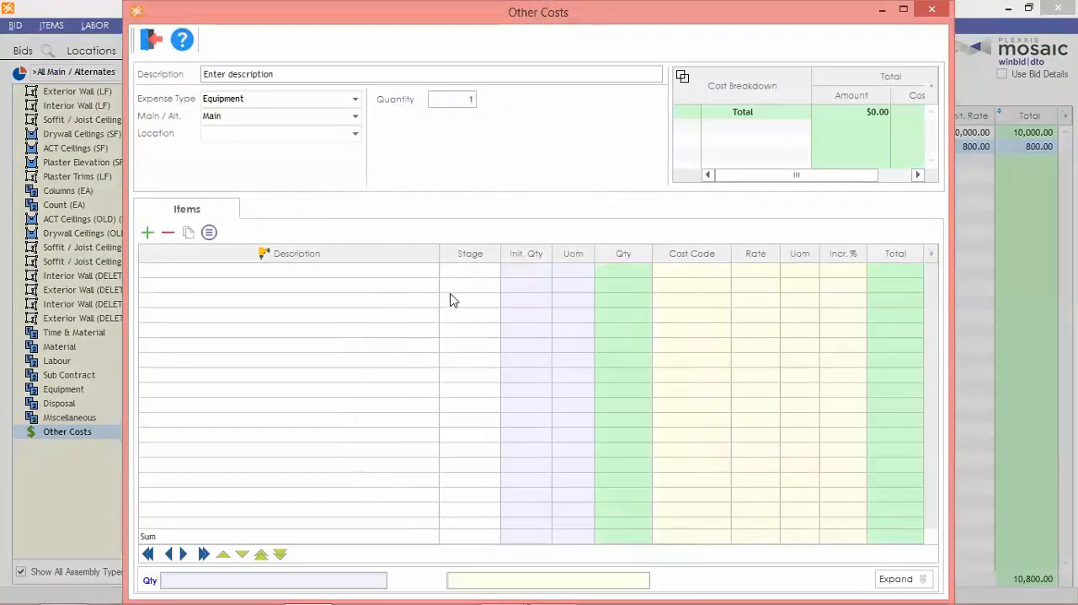
pyautogui.click(151, 40)
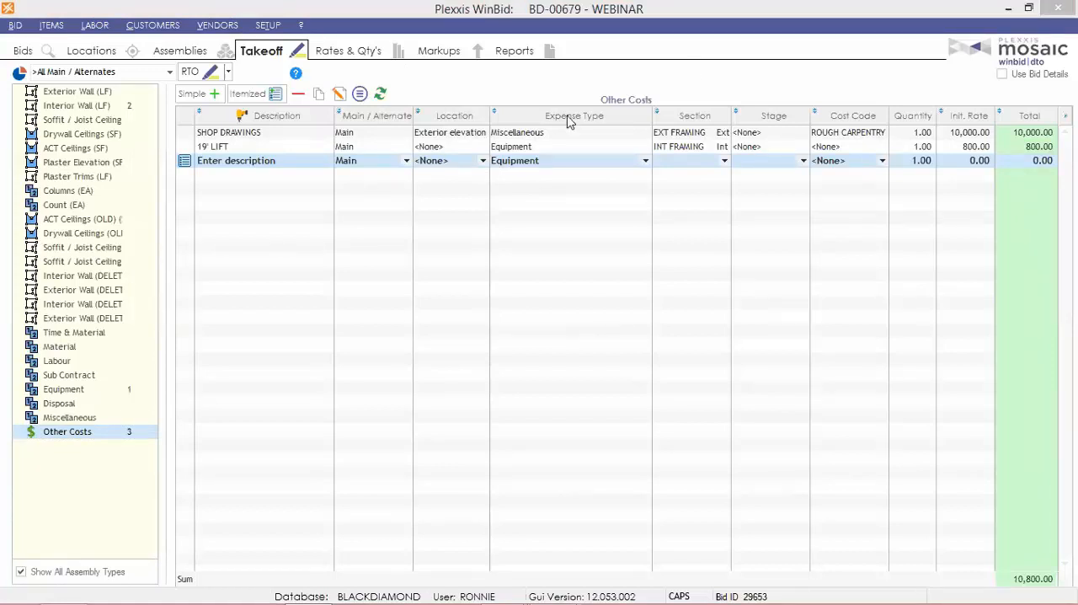
# Widen the description column of the assembly rates and compare the All Main / Alternates and Bid Inclusive views.
pyautogui.click(357, 53)
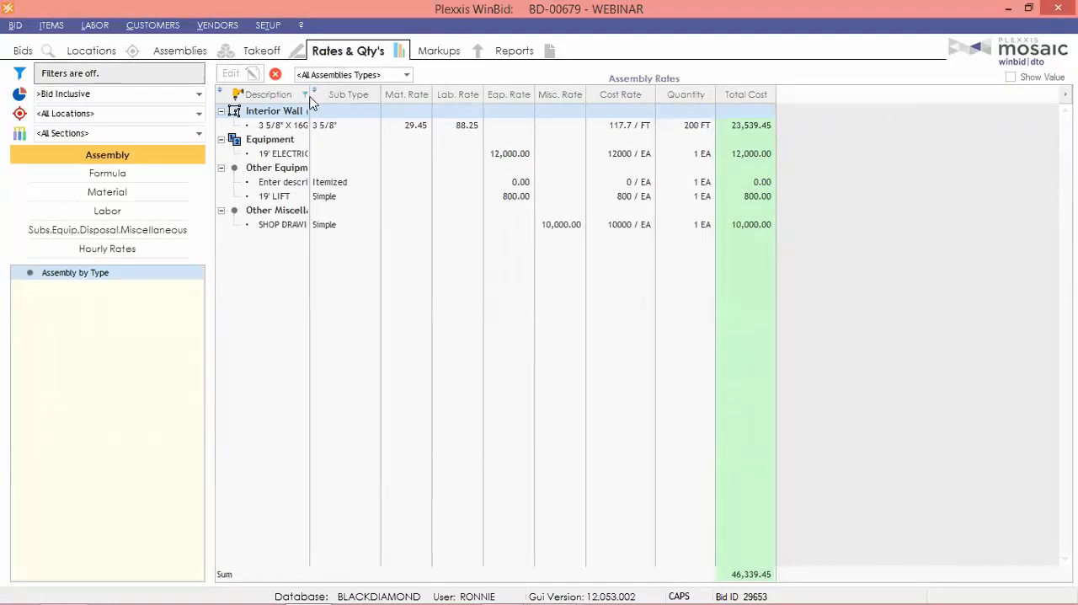
pyautogui.moveTo(309, 102); pyautogui.dragTo(446, 101)
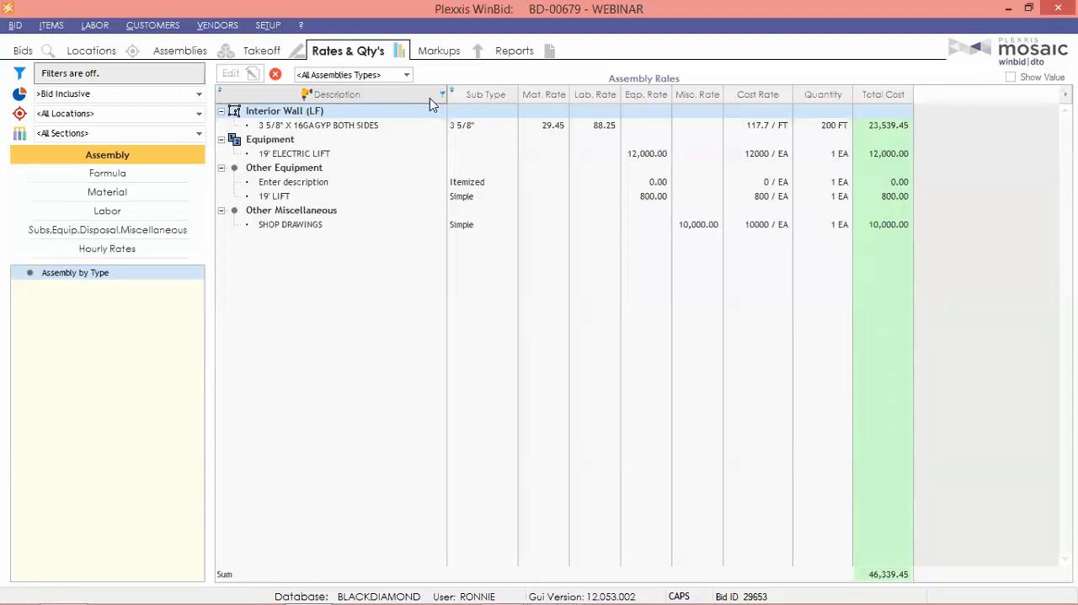
pyautogui.click(137, 94)
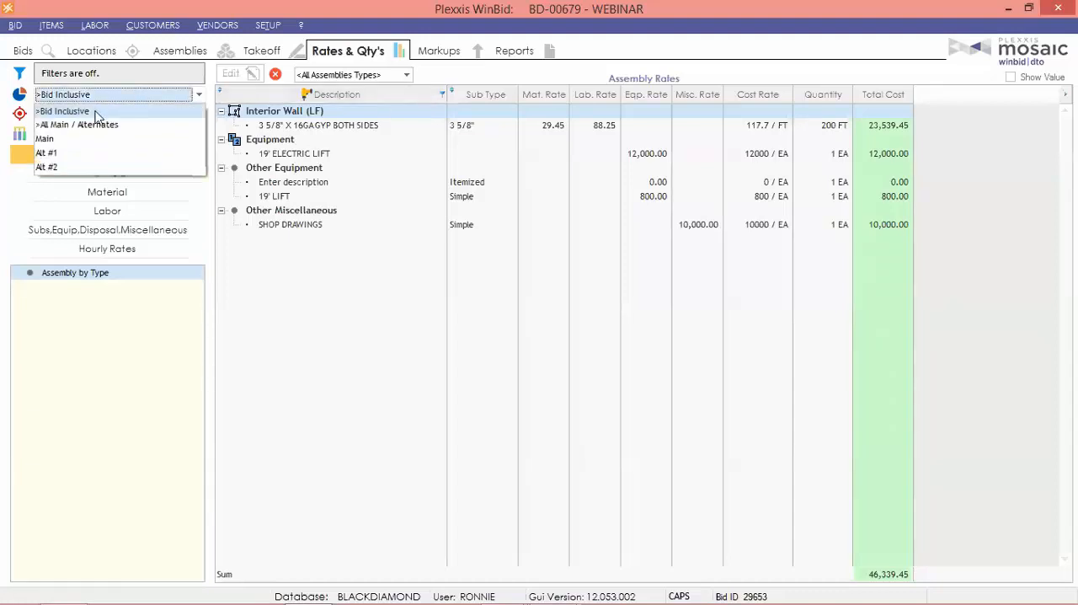
pyautogui.click(84, 125)
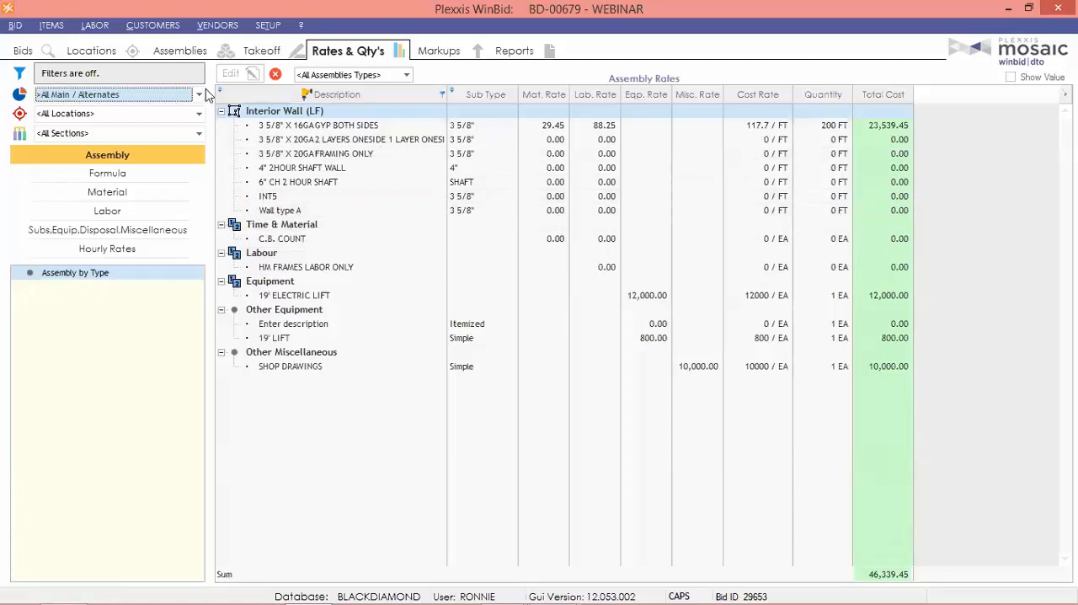
pyautogui.click(153, 94)
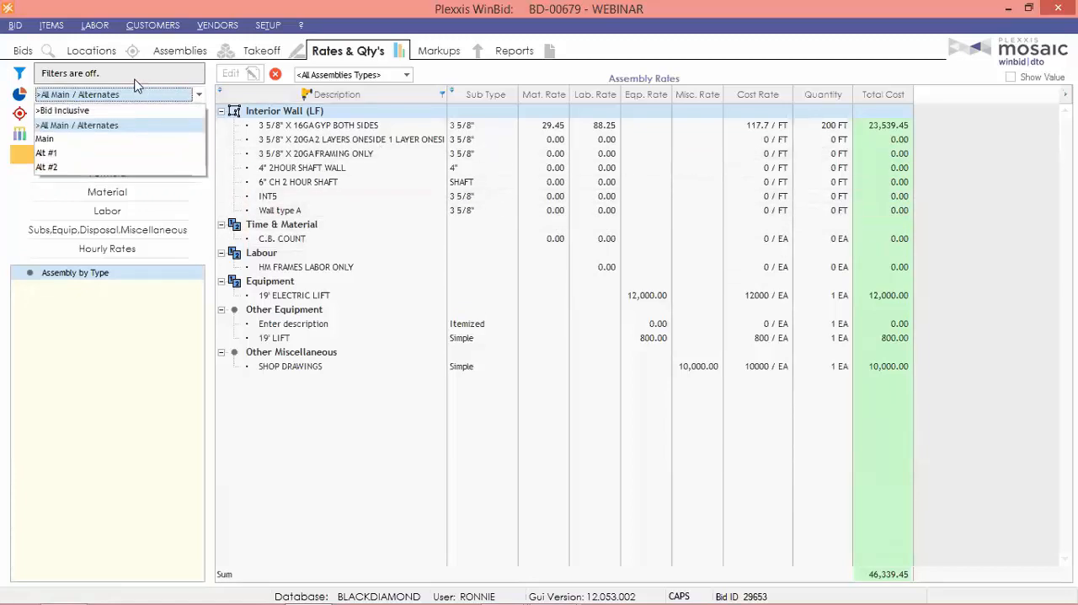
pyautogui.click(89, 110)
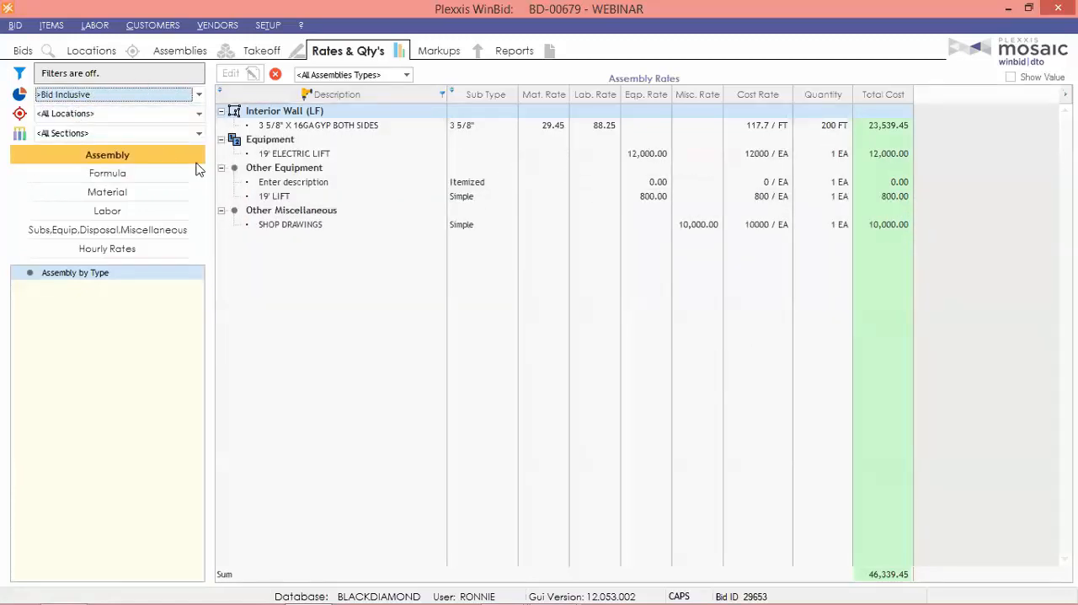
# Check the location and section filter options for the assembly rates, keeping all locations and all sections.
pyautogui.click(76, 115)
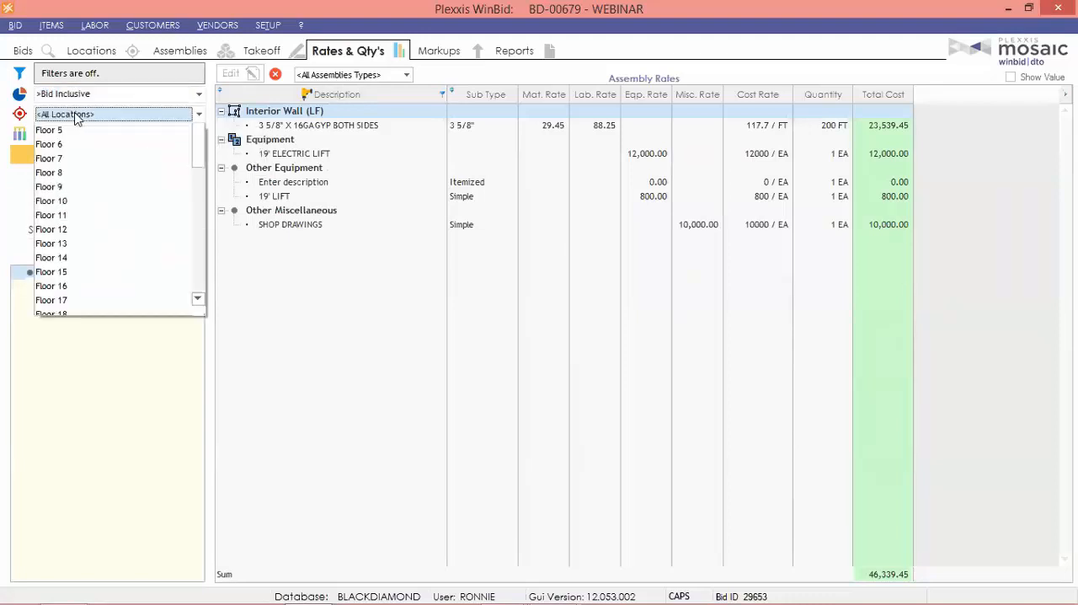
pyautogui.click(76, 116)
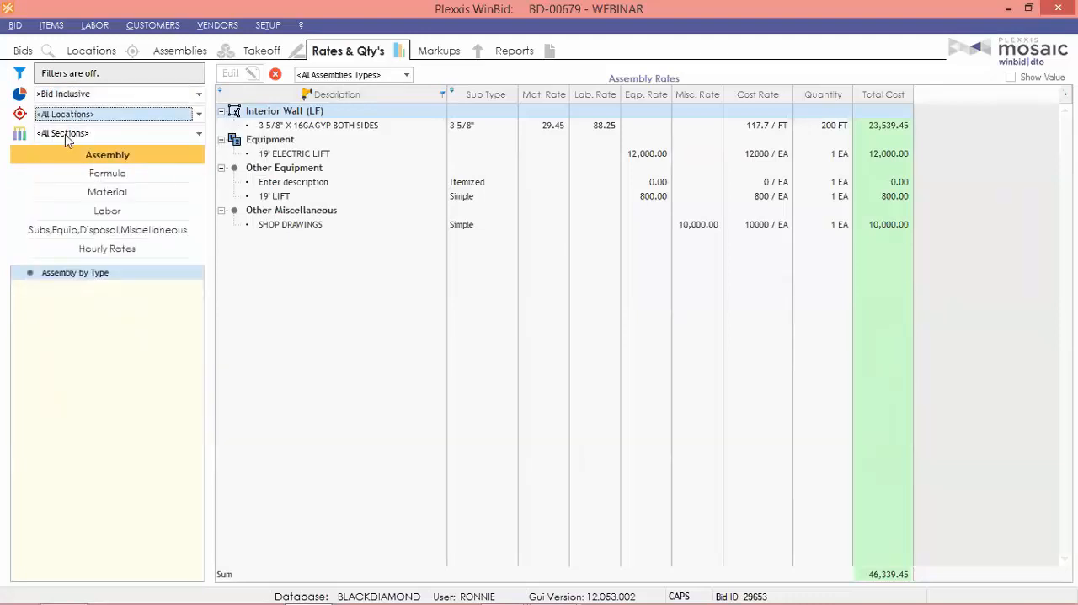
pyautogui.click(67, 135)
pyautogui.click(65, 137)
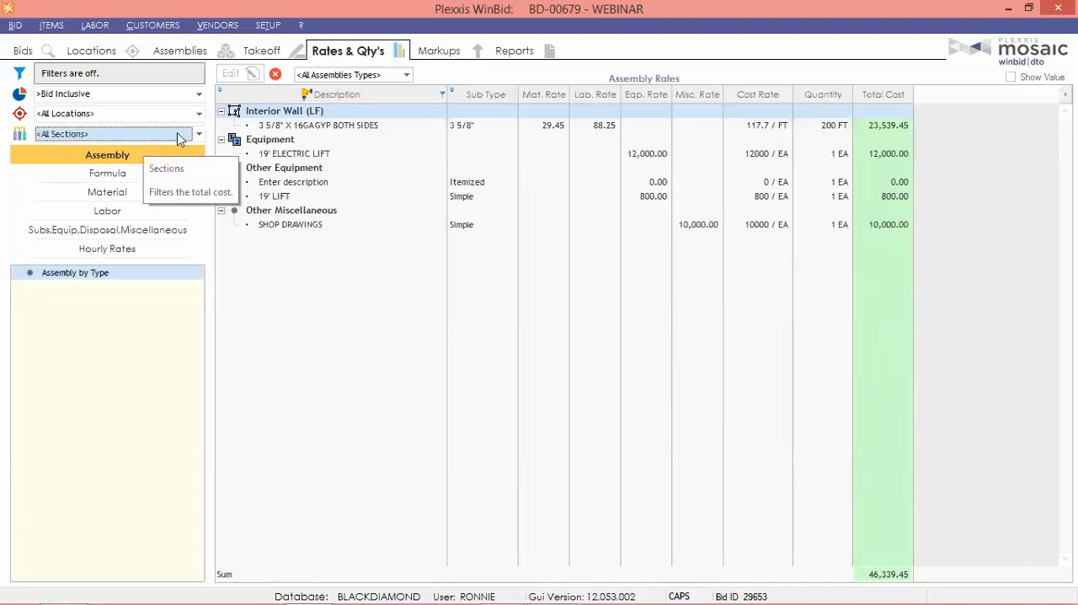
# In the material rates, widen the rate column and set the TRK-362SLT250-54 rate to 2.50 per FT.
pyautogui.click(116, 194)
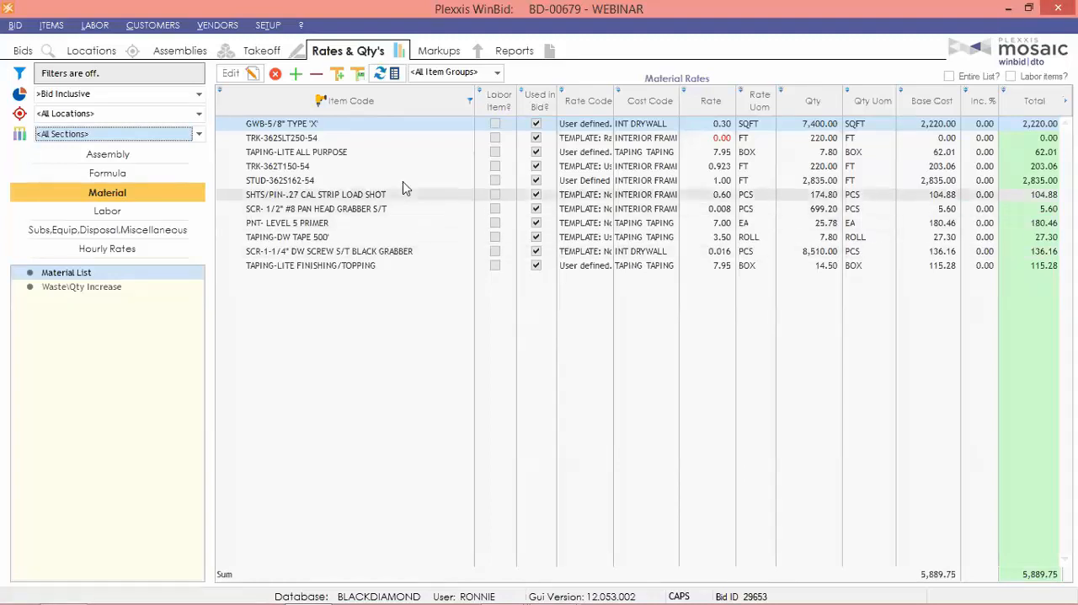
pyautogui.click(717, 137)
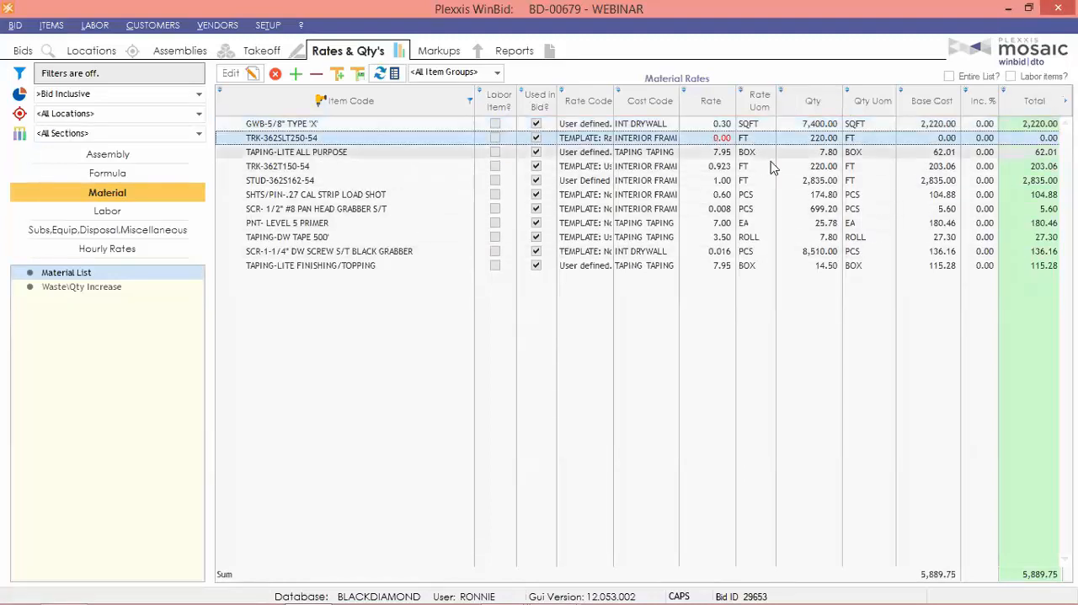
pyautogui.moveTo(740, 109); pyautogui.dragTo(785, 111)
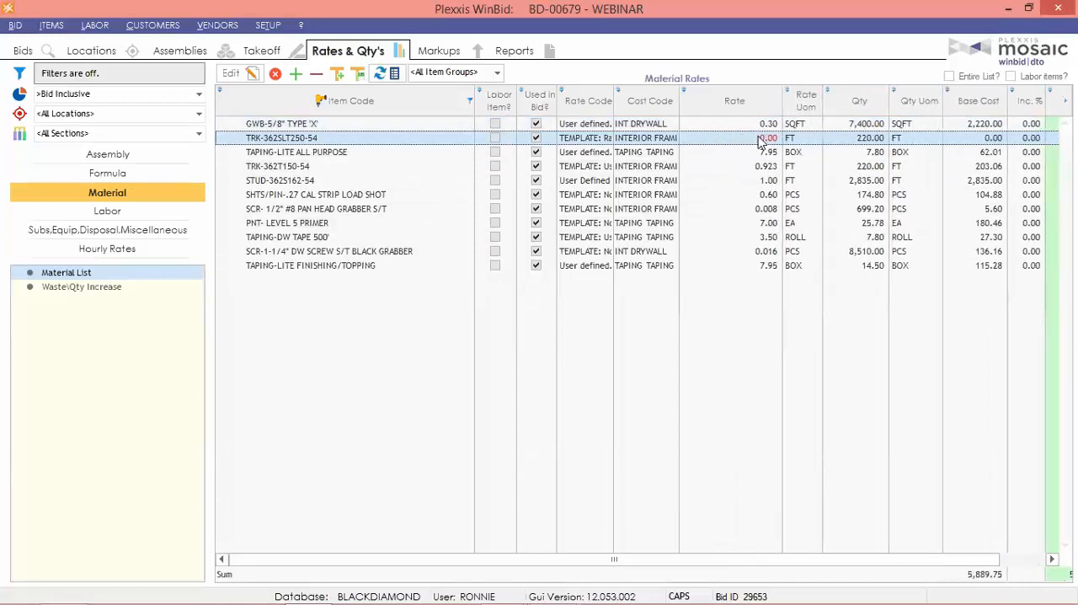
pyautogui.click(250, 74)
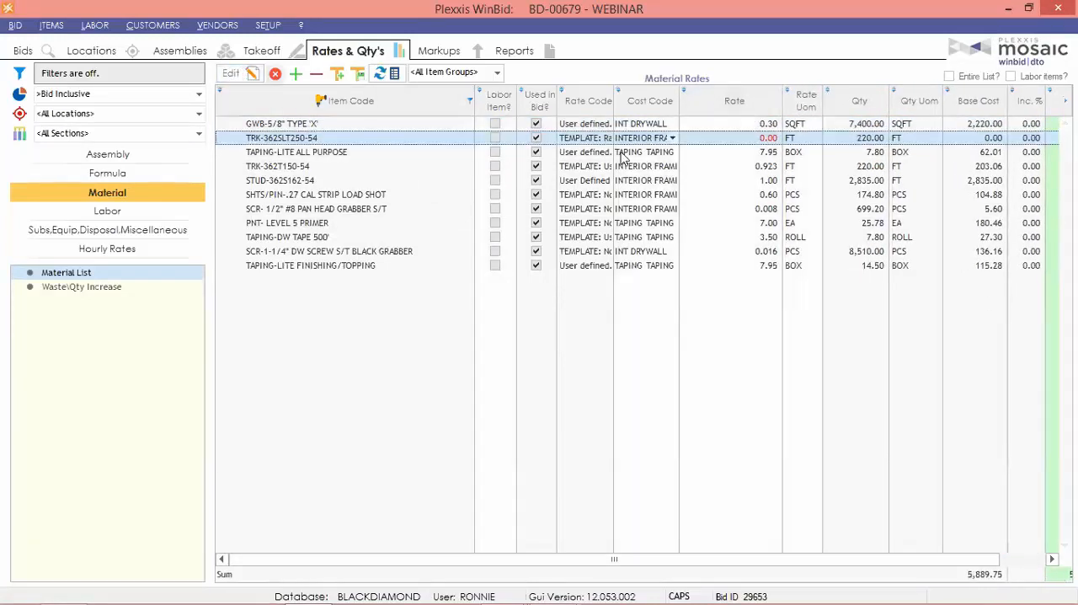
pyautogui.click(729, 139)
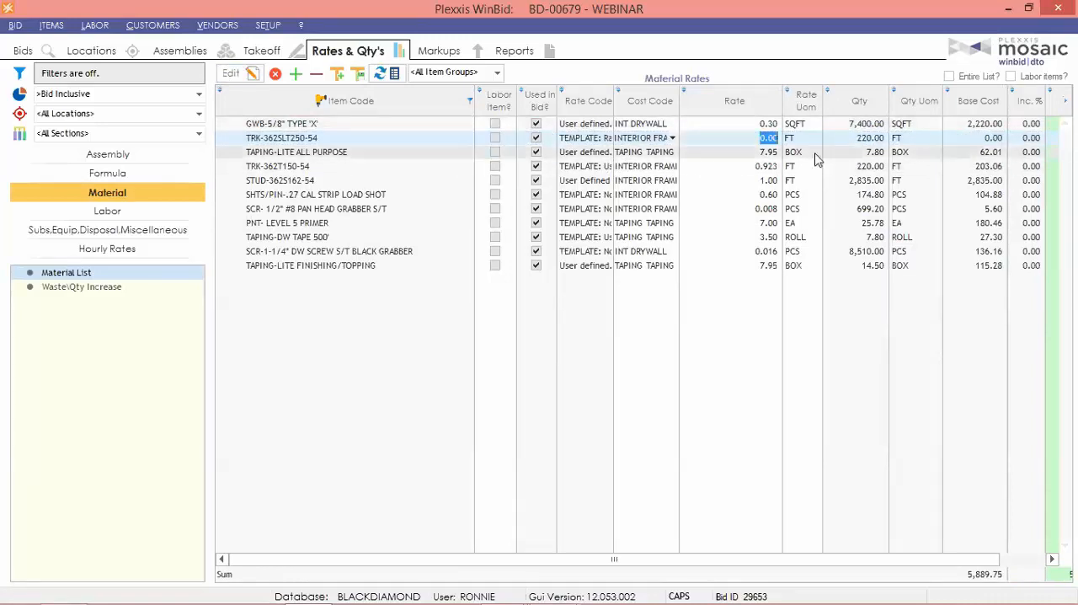
pyautogui.write('2.50')
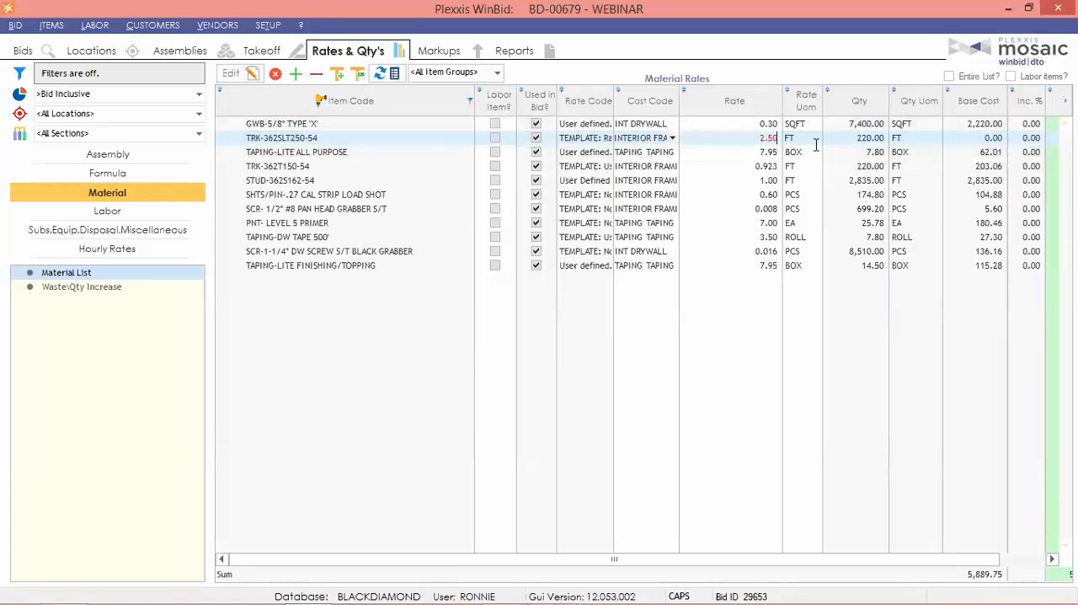
pyautogui.press('Tab')
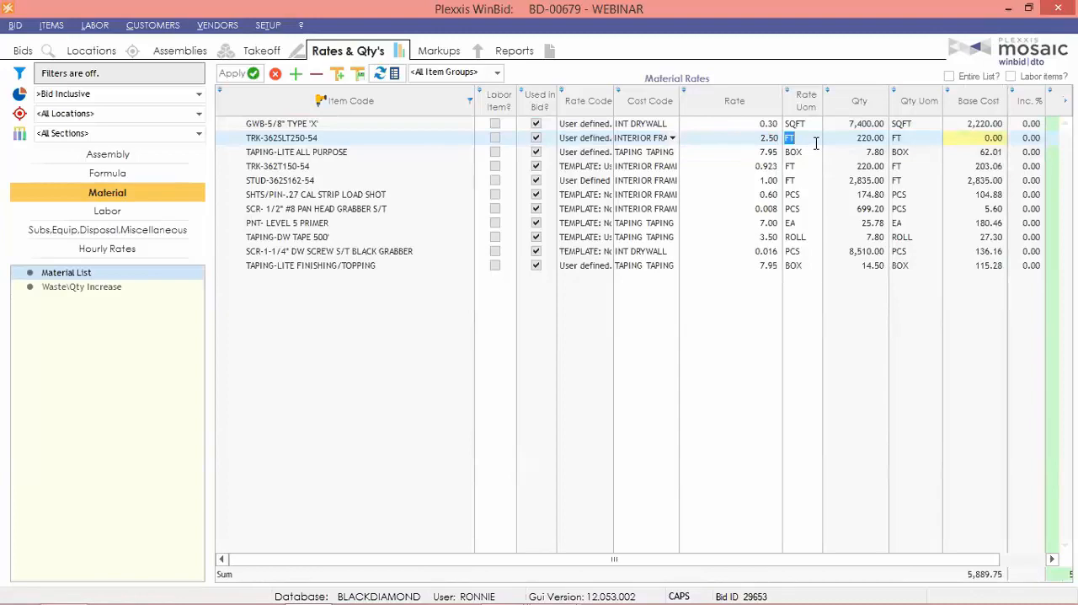
pyautogui.click(231, 75)
pyautogui.click(496, 339)
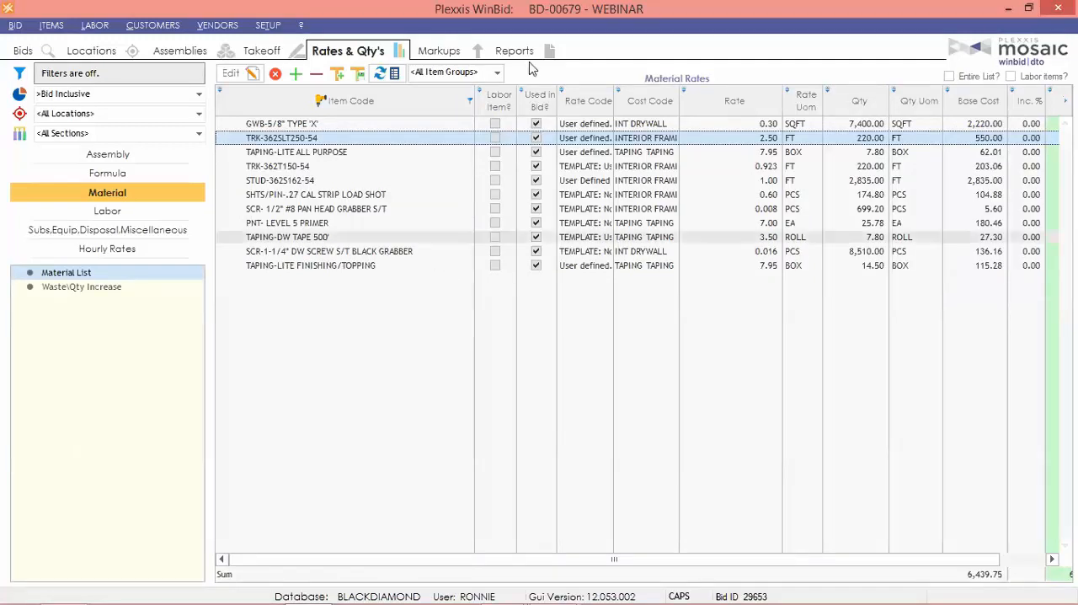
# Filter the material list to the STEEL item group, and return it to all item groups.
pyautogui.click(496, 75)
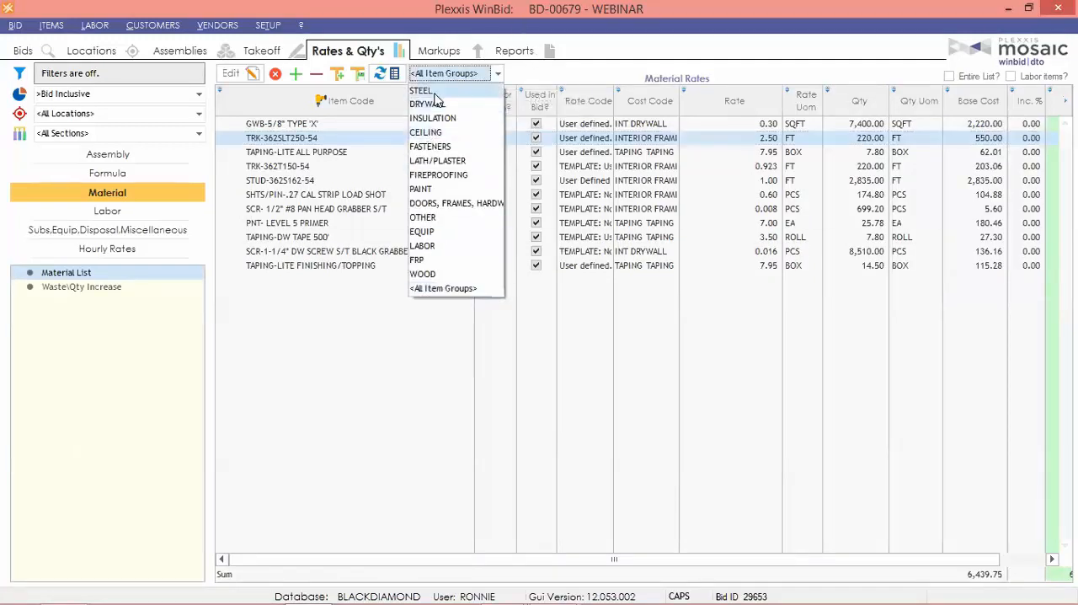
pyautogui.click(434, 93)
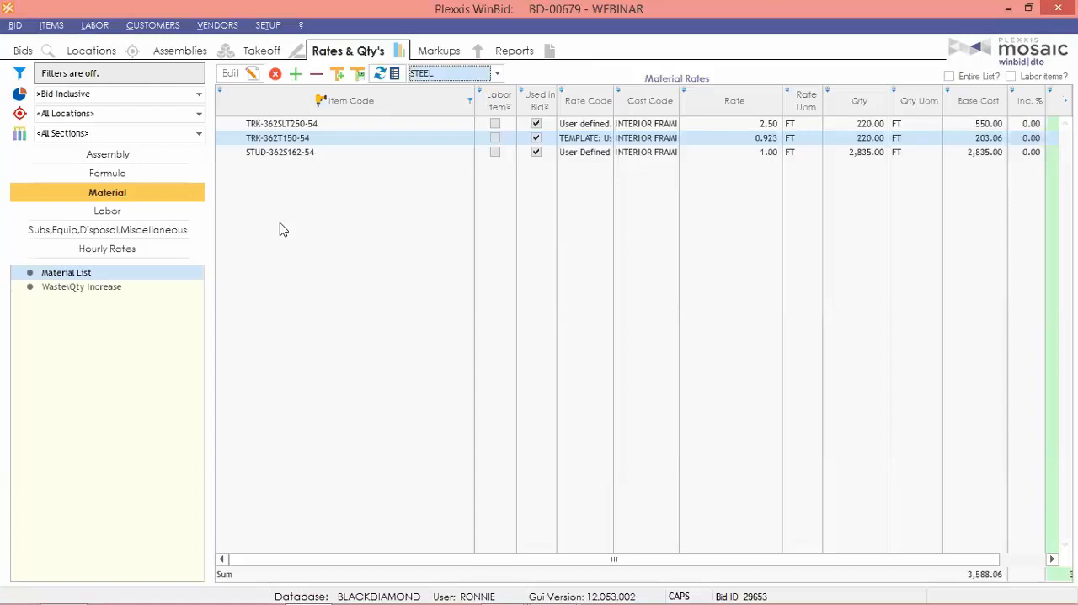
pyautogui.click(466, 73)
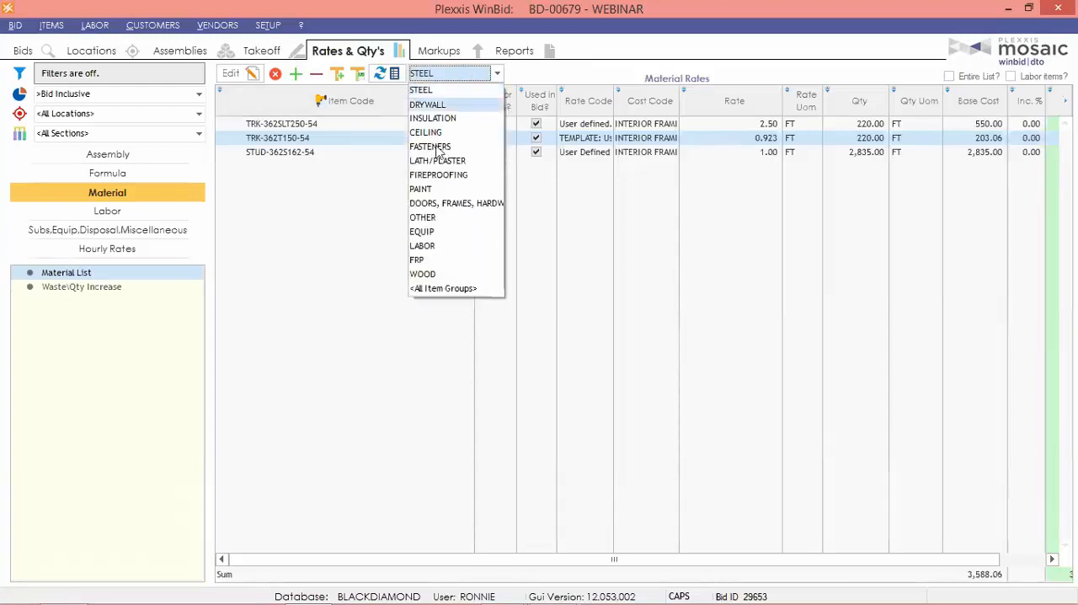
pyautogui.click(449, 290)
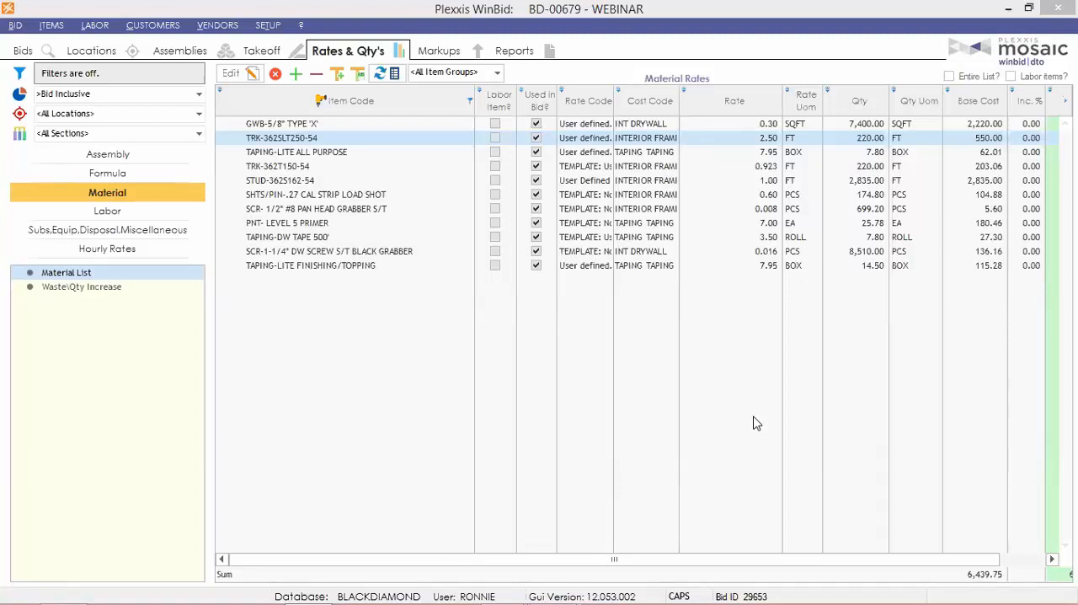
# Search the bids for NORD, shorten the search term to N, and leave the search without choosing a bid.
pyautogui.click(25, 52)
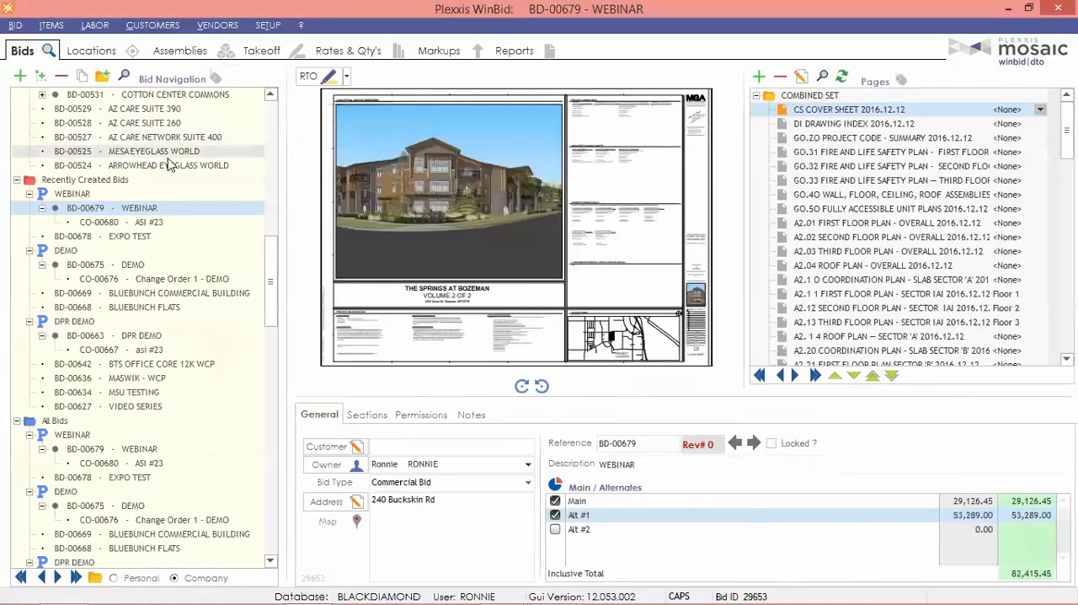
pyautogui.click(124, 77)
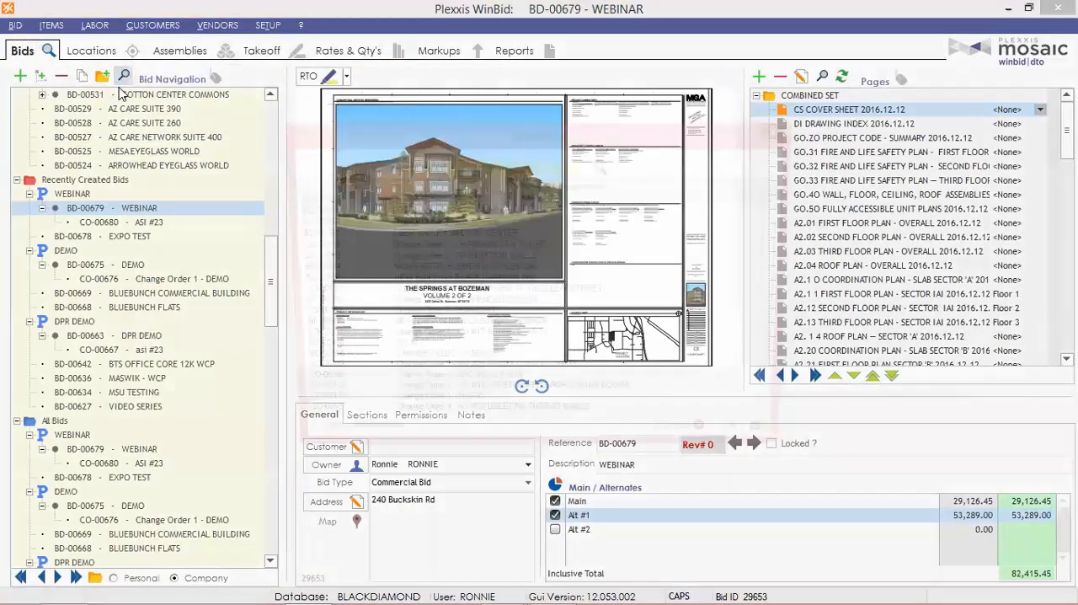
pyautogui.write('NORD')
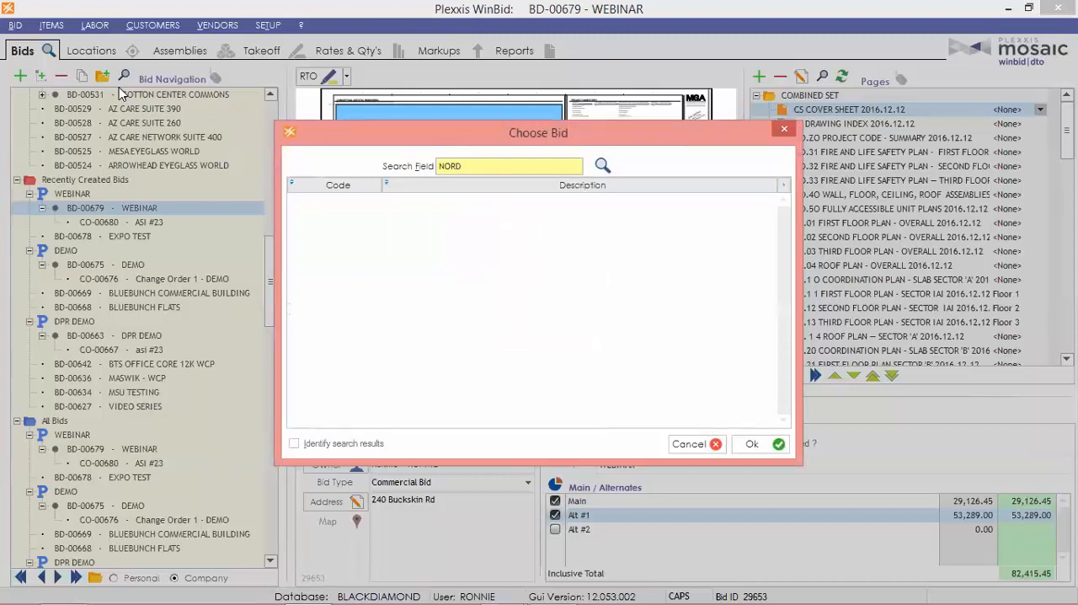
pyautogui.press('BackSpace')
pyautogui.press('BackSpace')
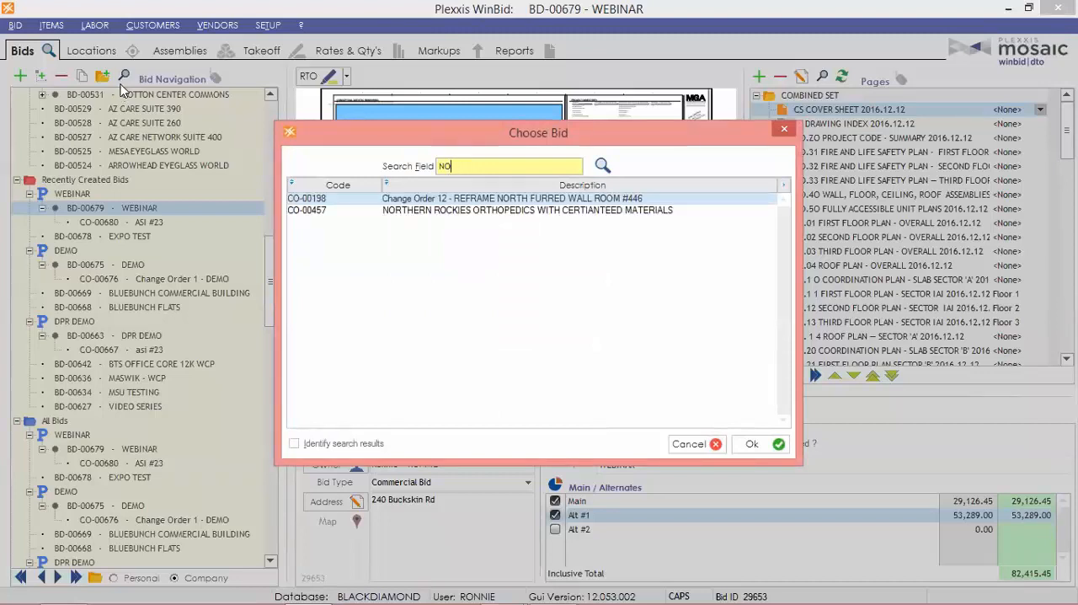
pyautogui.press('BackSpace')
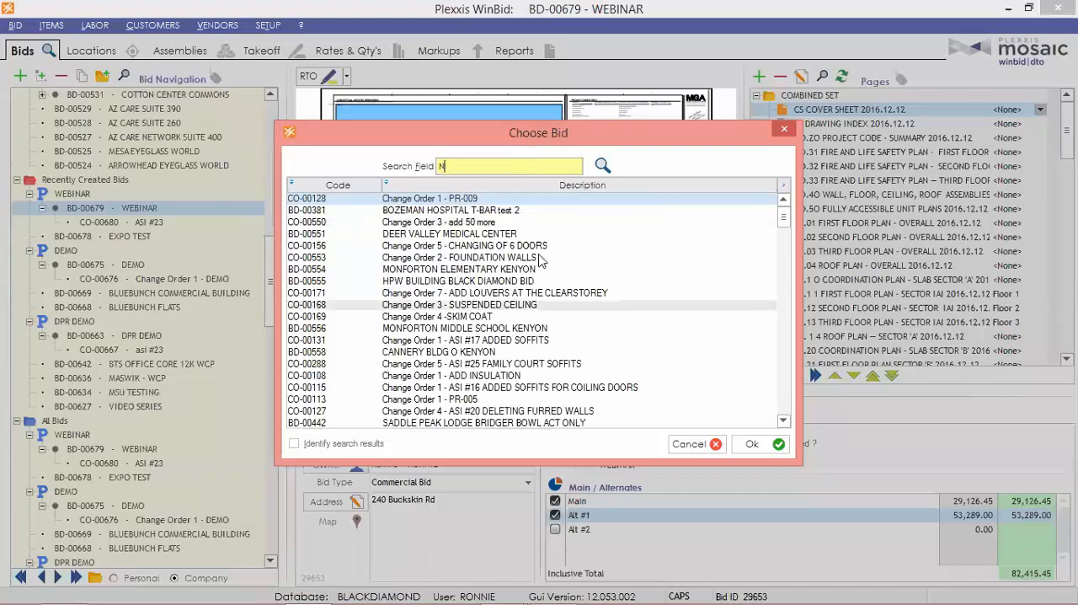
pyautogui.press('Escape')
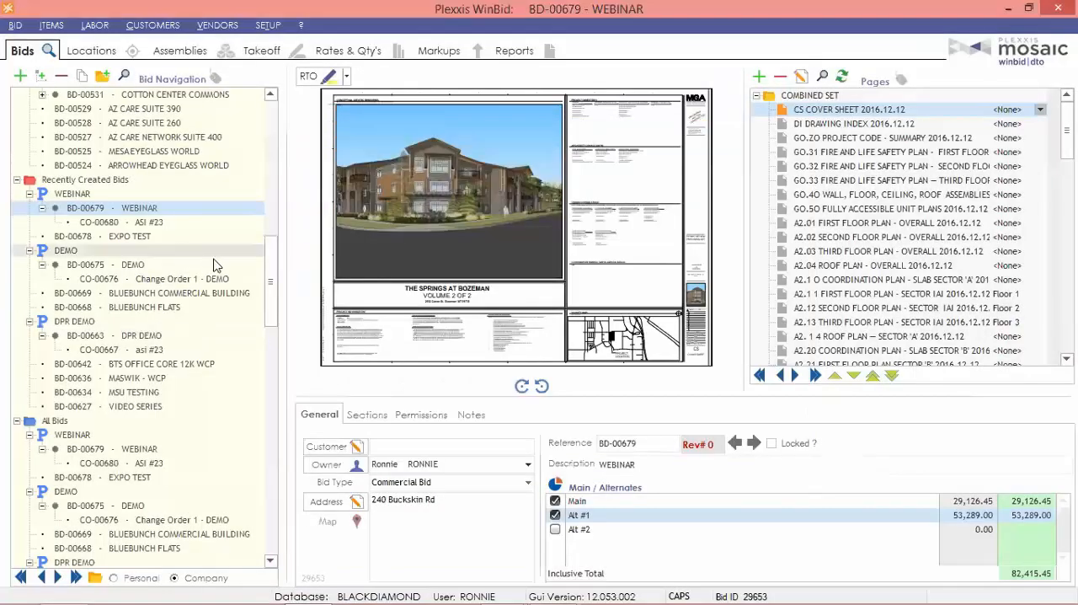
# Open bid BD-00389, MANHATTAN MIDDLE & HIGH SCHOOL RENO, from the MANHATTAN folder.
pyautogui.moveTo(270, 278); pyautogui.dragTo(261, 535)
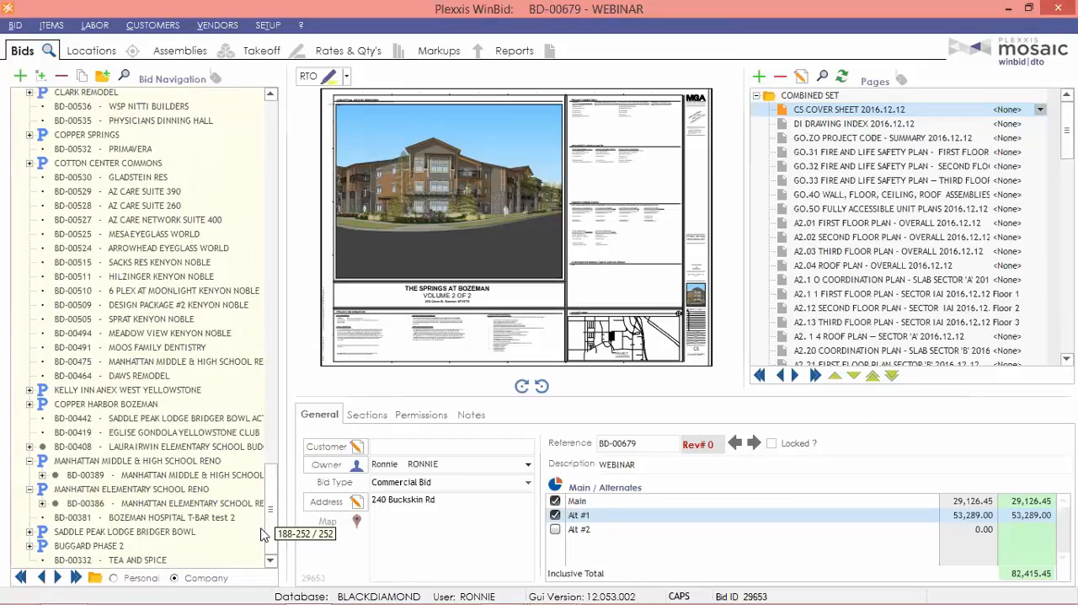
pyautogui.click(179, 360)
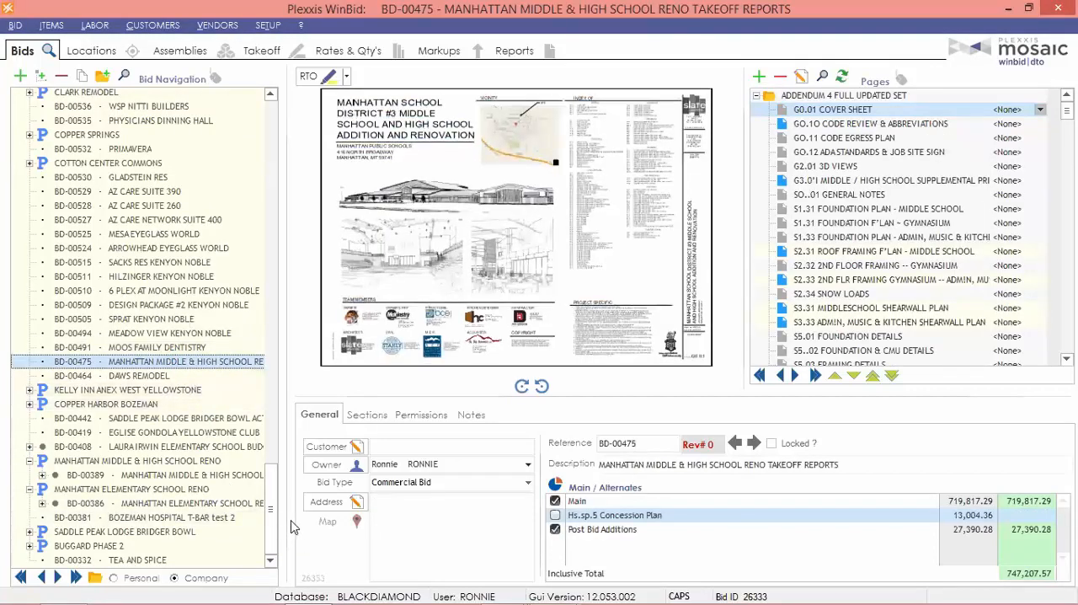
pyautogui.moveTo(269, 524); pyautogui.dragTo(271, 182)
pyautogui.moveTo(273, 160); pyautogui.dragTo(273, 142)
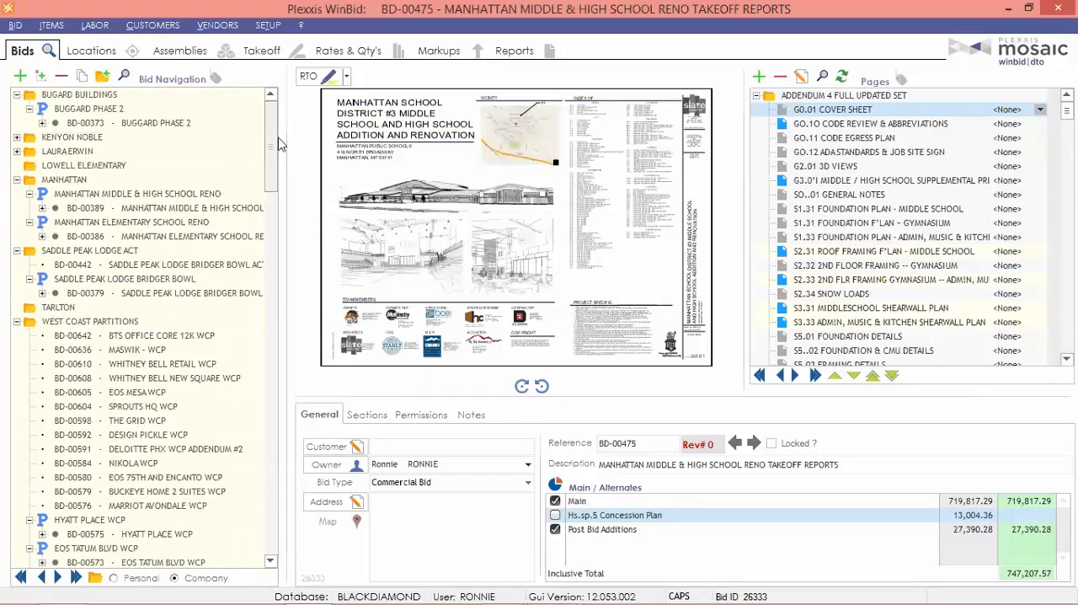
pyautogui.click(156, 207)
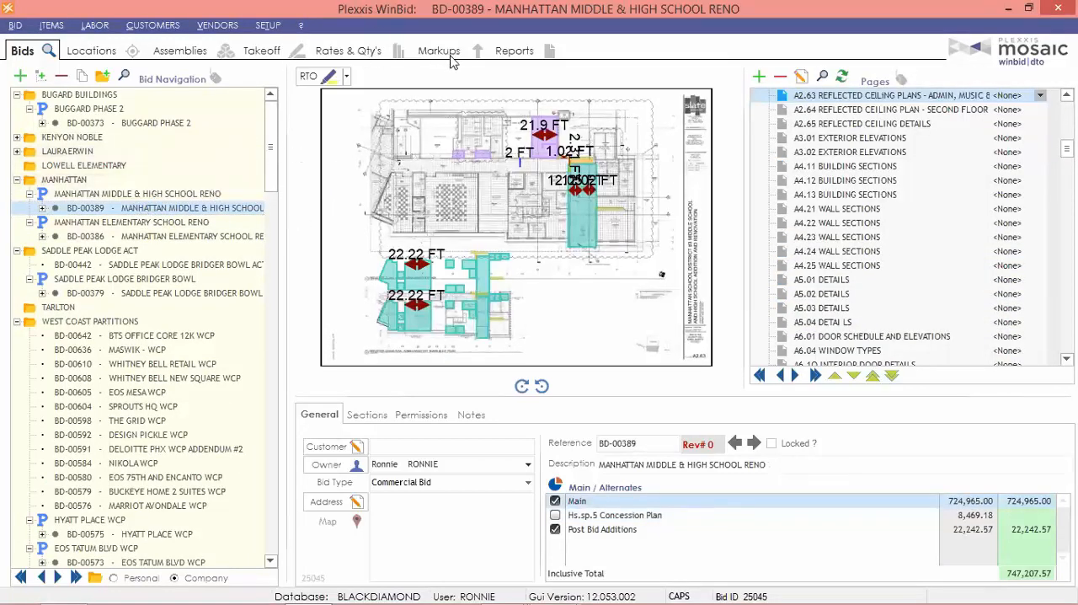
# Show the bid's labor rates for editing, select the interior framing rows down to assembly I23, and check their bulk-change options.
pyautogui.click(362, 52)
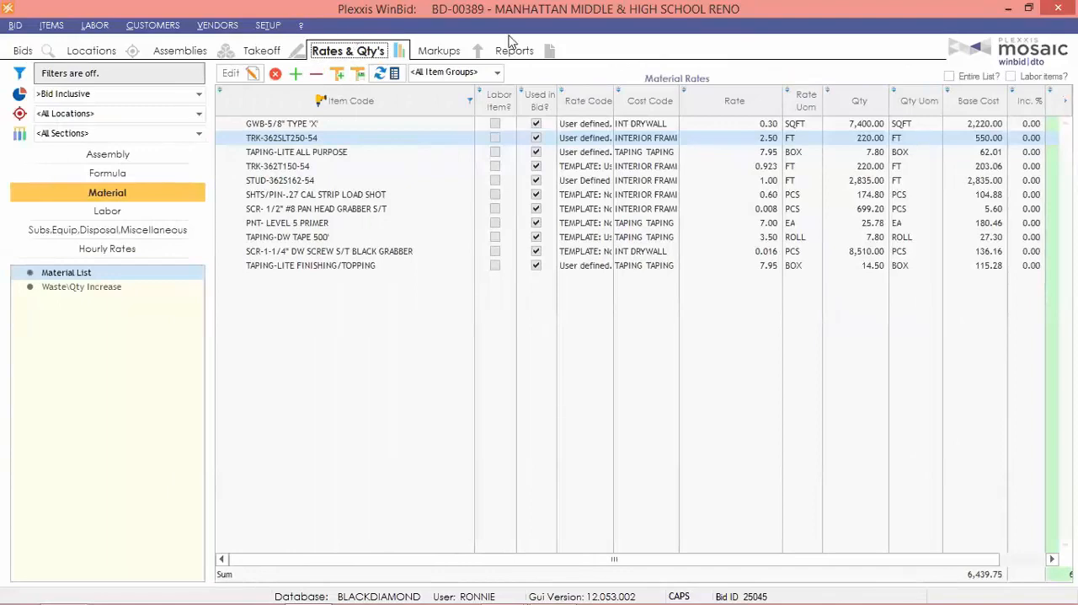
pyautogui.click(107, 211)
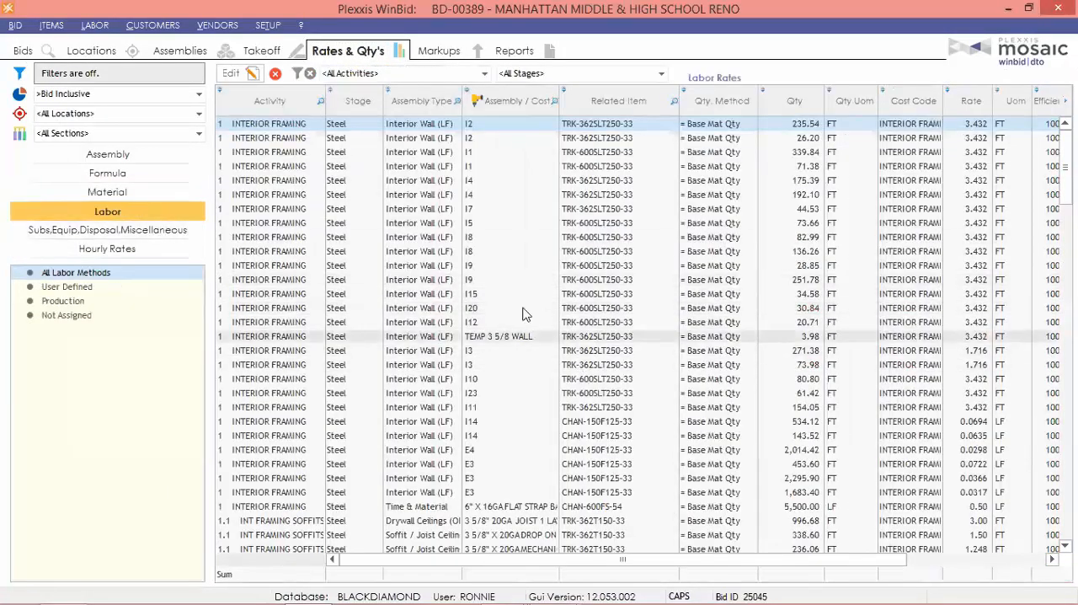
pyautogui.click(255, 75)
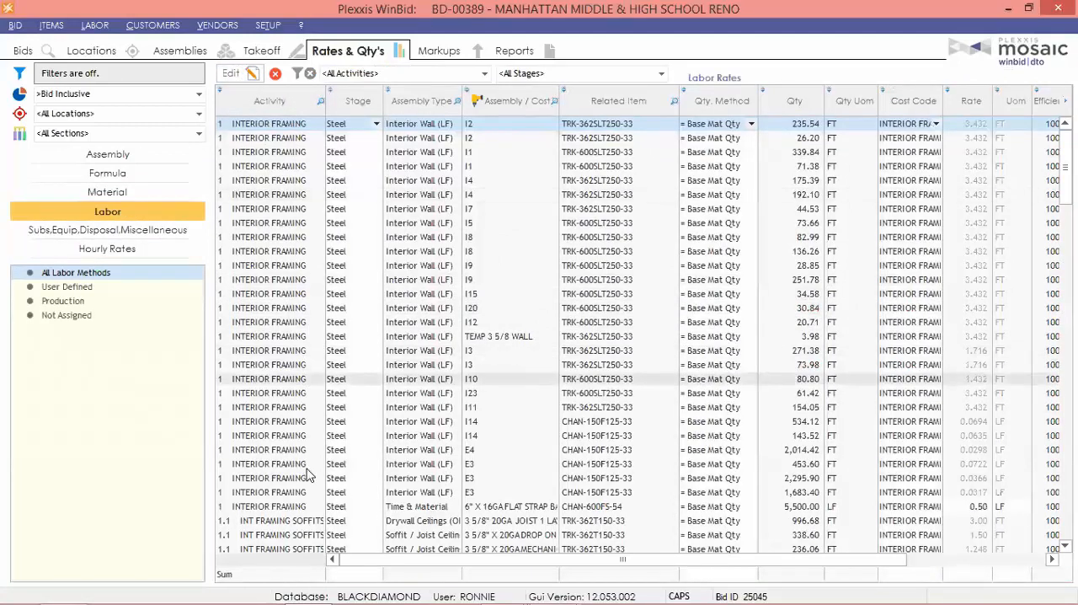
pyautogui.keyDown('shift'); pyautogui.click(285, 399); pyautogui.keyUp('shift')
pyautogui.rightClick(286, 377)
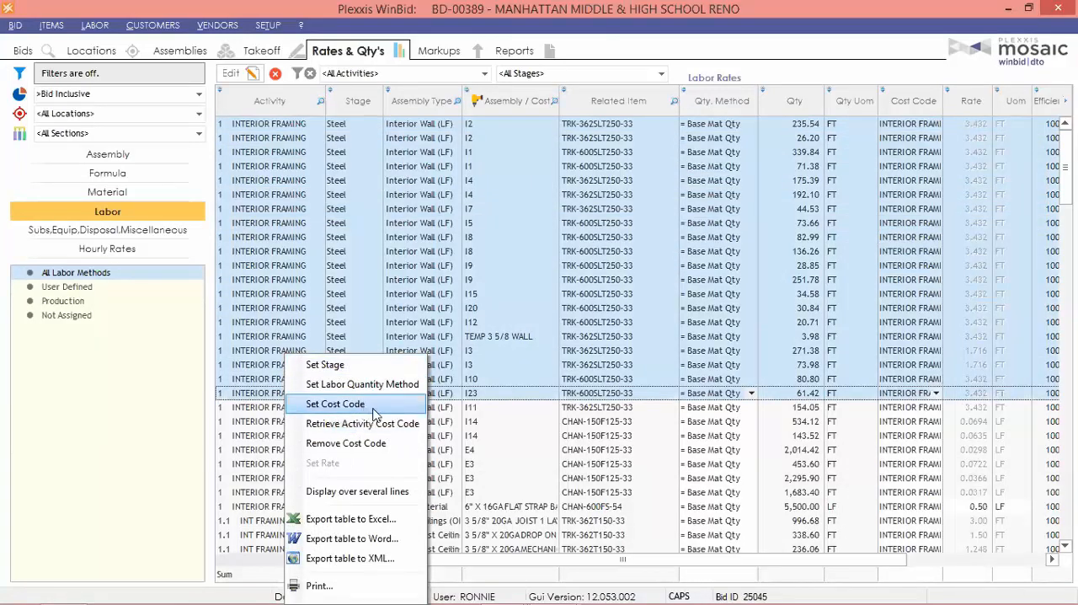
pyautogui.click(82, 414)
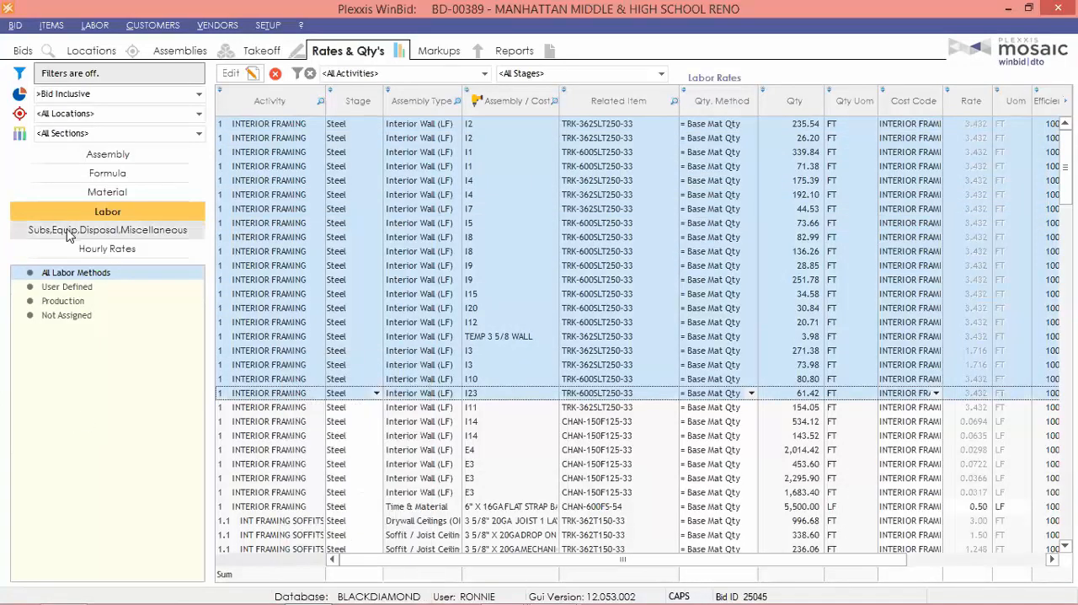
# Limit the labor rates to the Production method, sort them by activity, and select the interior framing rows down to assembly I5.
pyautogui.click(67, 301)
pyautogui.rightClick(274, 218)
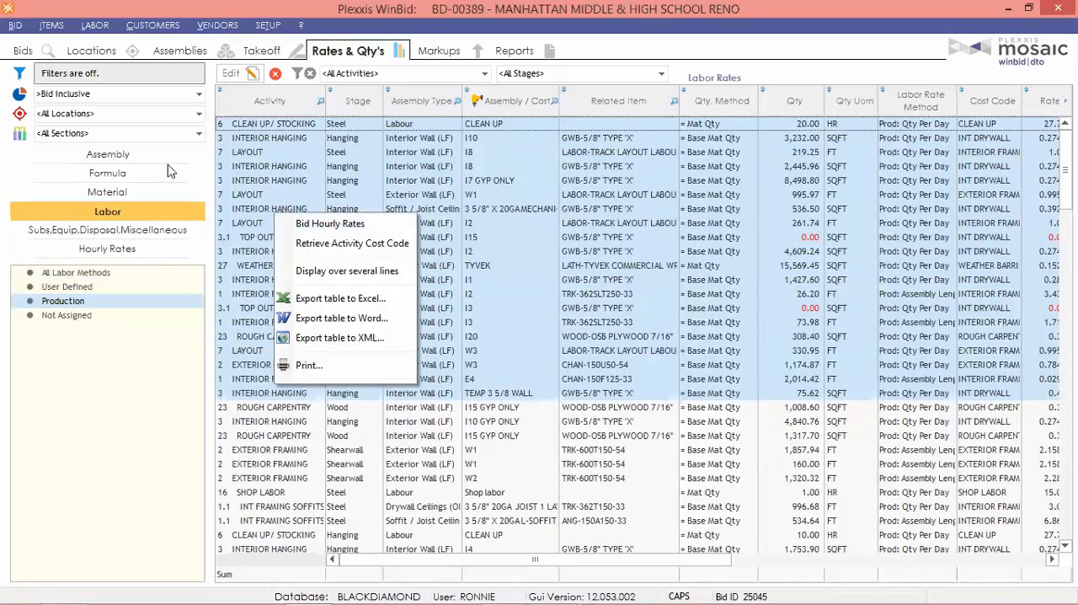
pyautogui.click(265, 102)
pyautogui.click(283, 125)
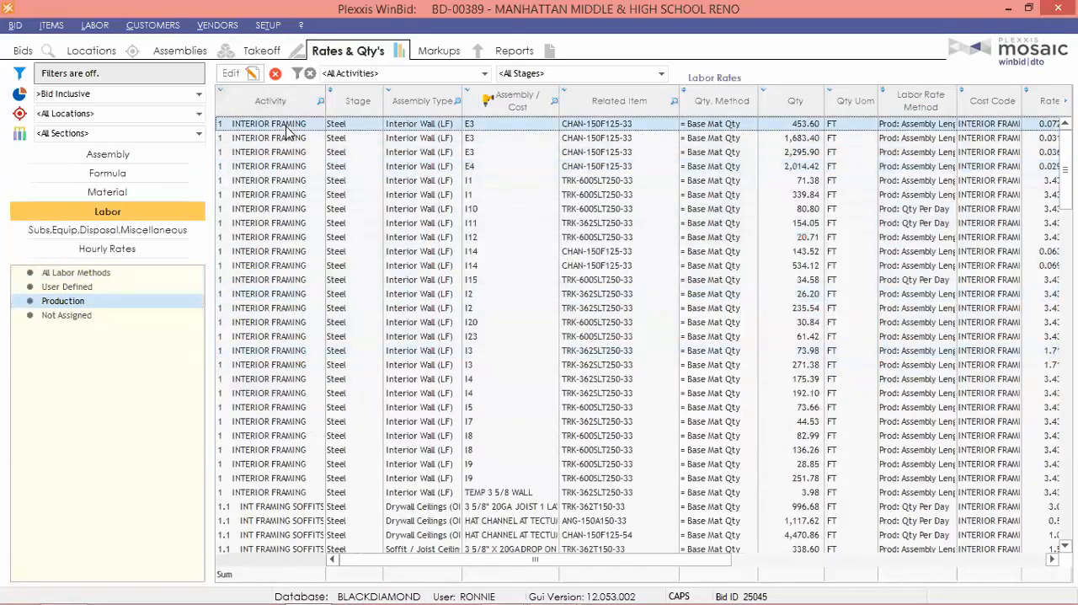
pyautogui.keyDown('shift'); pyautogui.click(270, 405); pyautogui.keyUp('shift')
pyautogui.rightClick(275, 364)
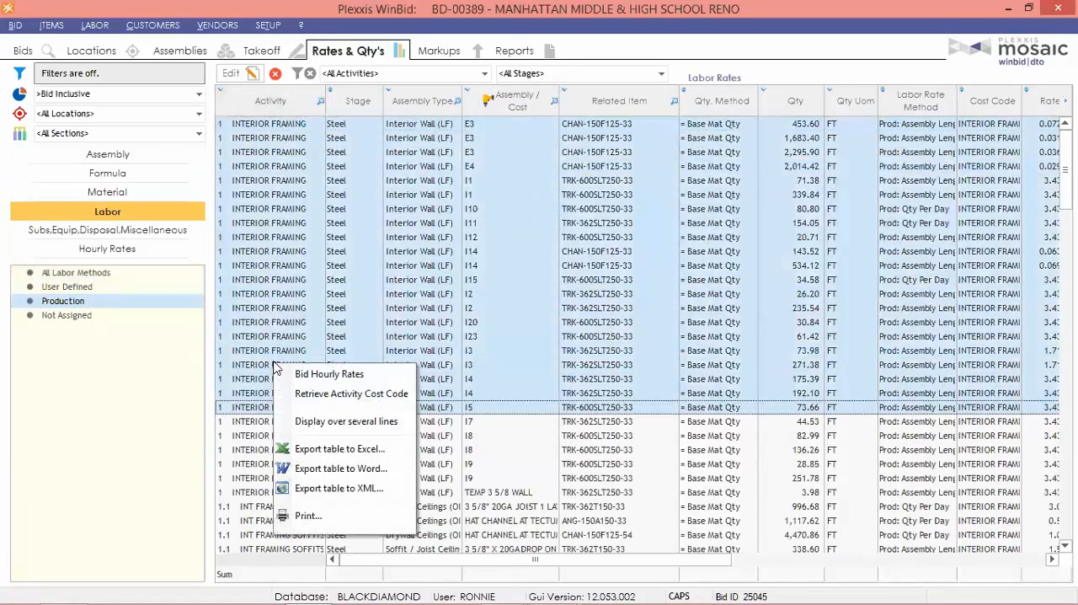
pyautogui.click(227, 294)
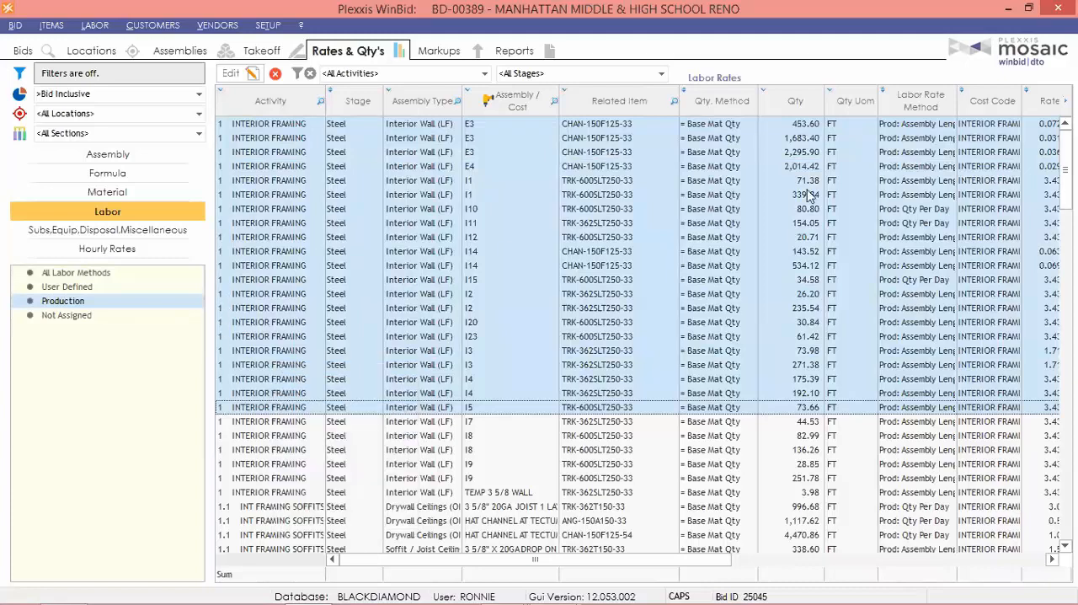
# Make the selected production rates editable and check their bulk-change options, such as locked hourly rate, men and day hours.
pyautogui.click(231, 73)
pyautogui.rightClick(266, 142)
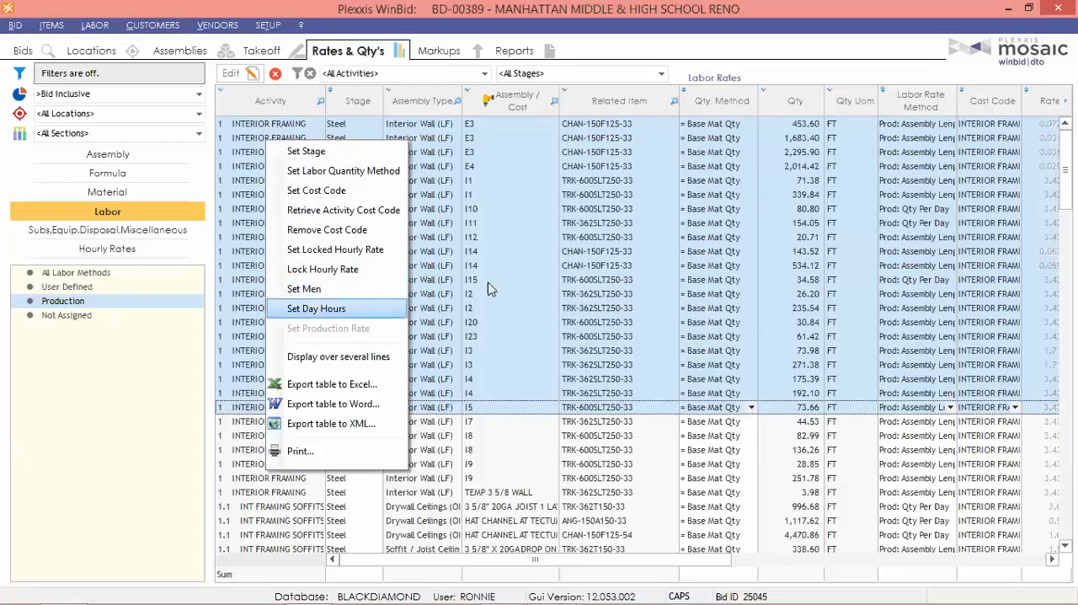
pyautogui.rightClick(523, 265)
pyautogui.click(484, 3)
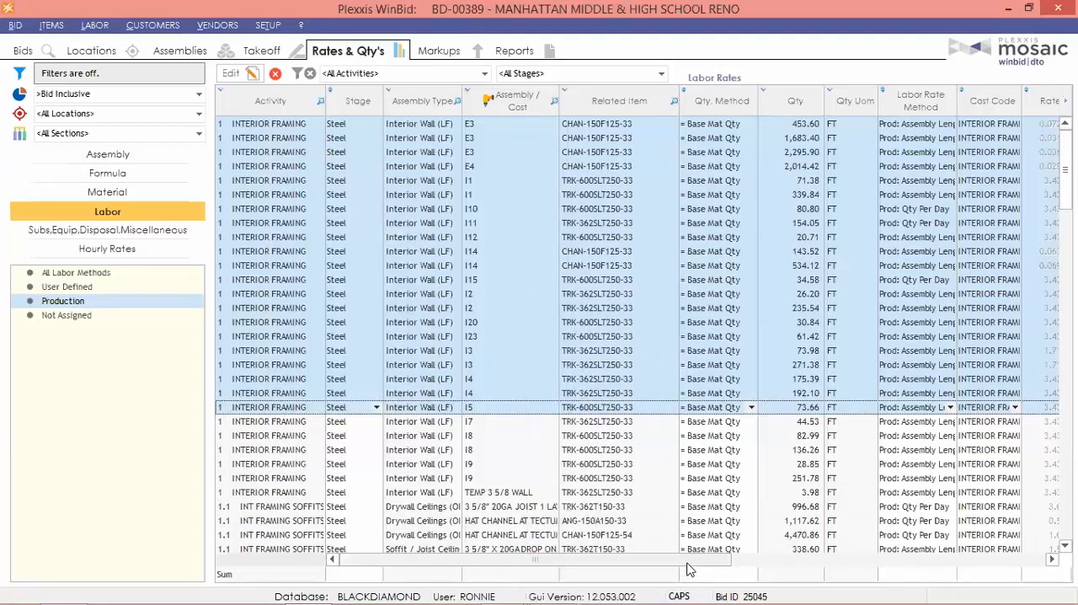
# Show the User Defined labor rates and examine their efficiency, base cost and total columns.
pyautogui.click(67, 287)
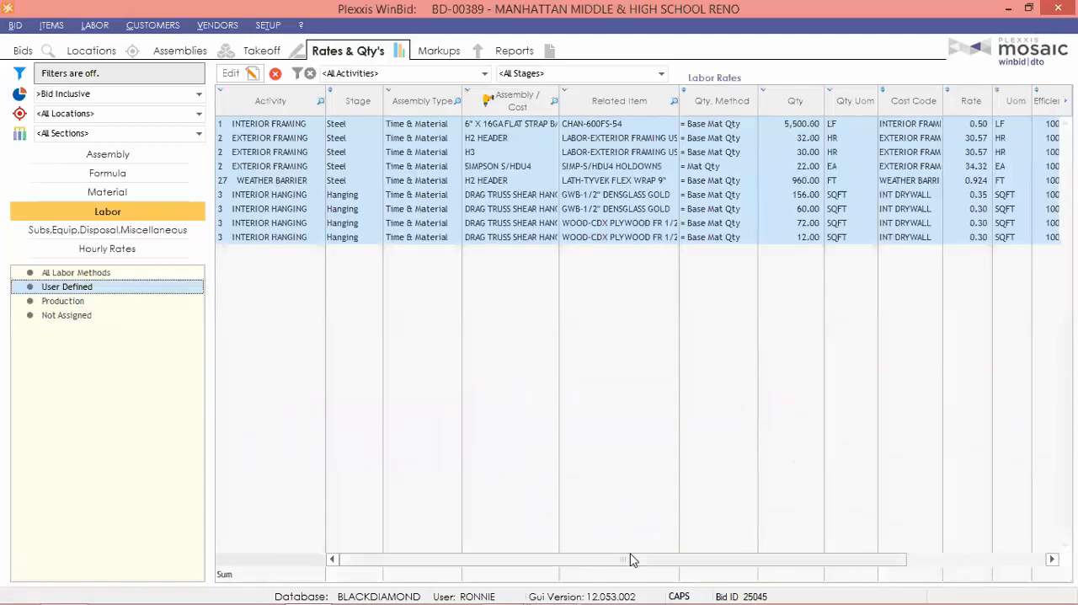
pyautogui.moveTo(645, 561); pyautogui.dragTo(851, 563)
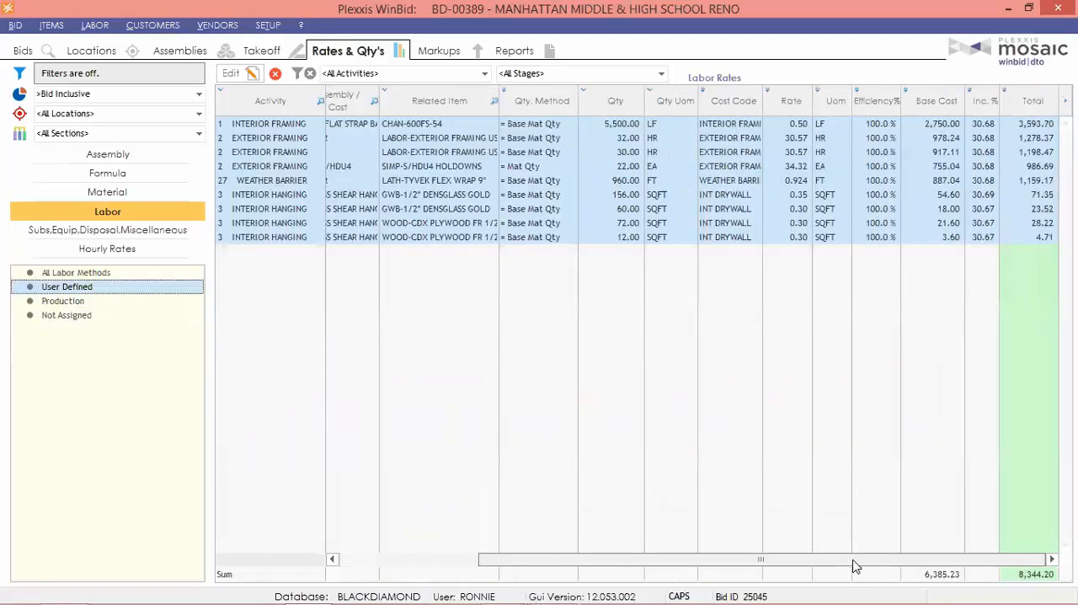
# Select the four interior hanging rows in the User Defined labor rates and check their bulk-change options.
pyautogui.click(789, 140)
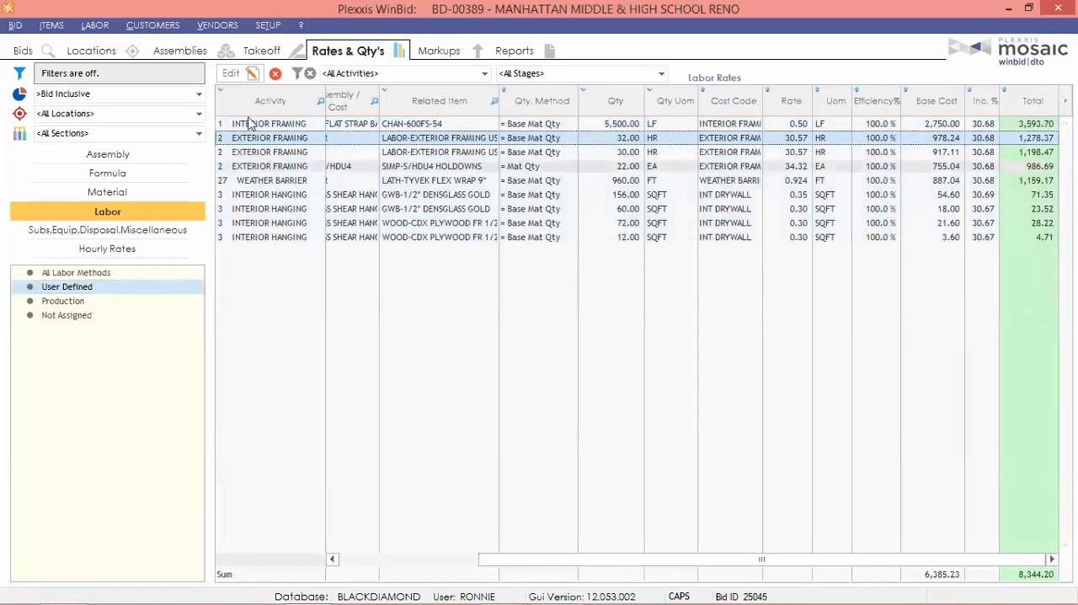
pyautogui.click(276, 183)
pyautogui.click(278, 196)
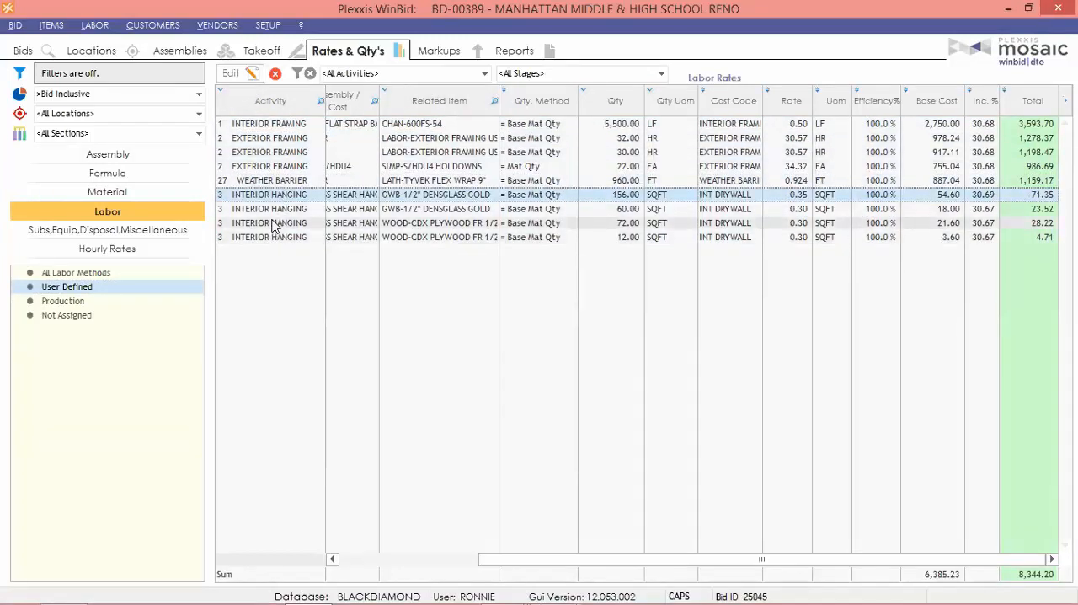
pyautogui.keyDown('shift'); pyautogui.click(272, 238); pyautogui.keyUp('shift')
pyautogui.rightClick(757, 207)
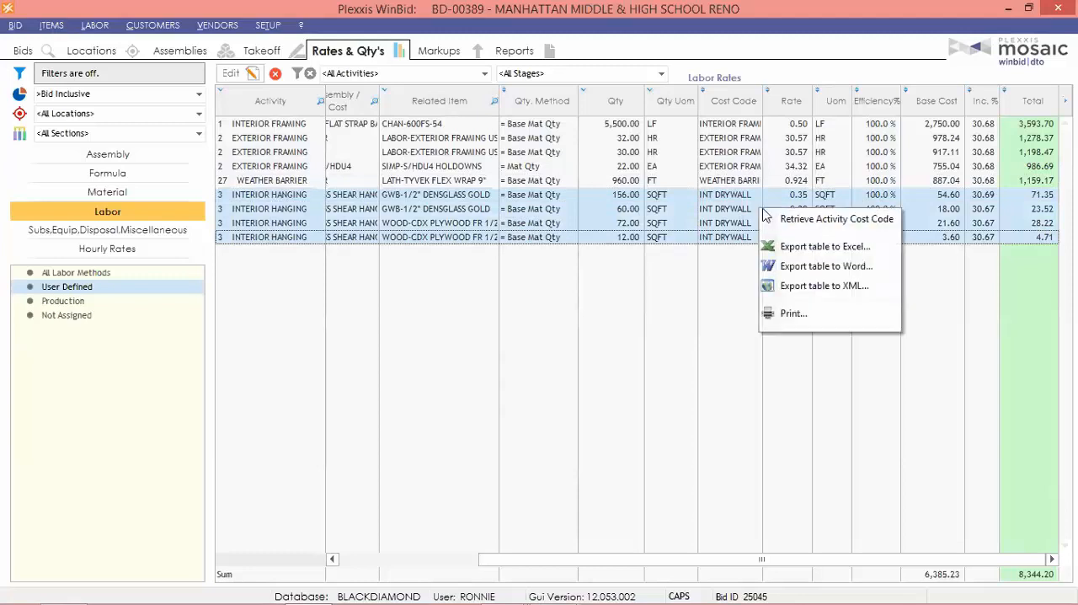
pyautogui.rightClick(240, 217)
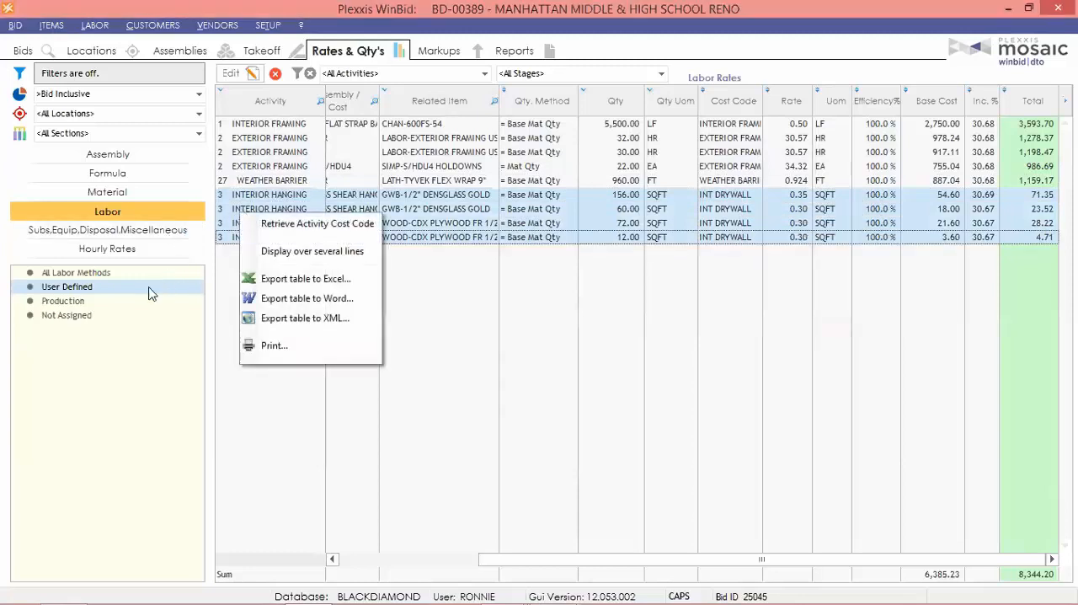
pyautogui.click(791, 199)
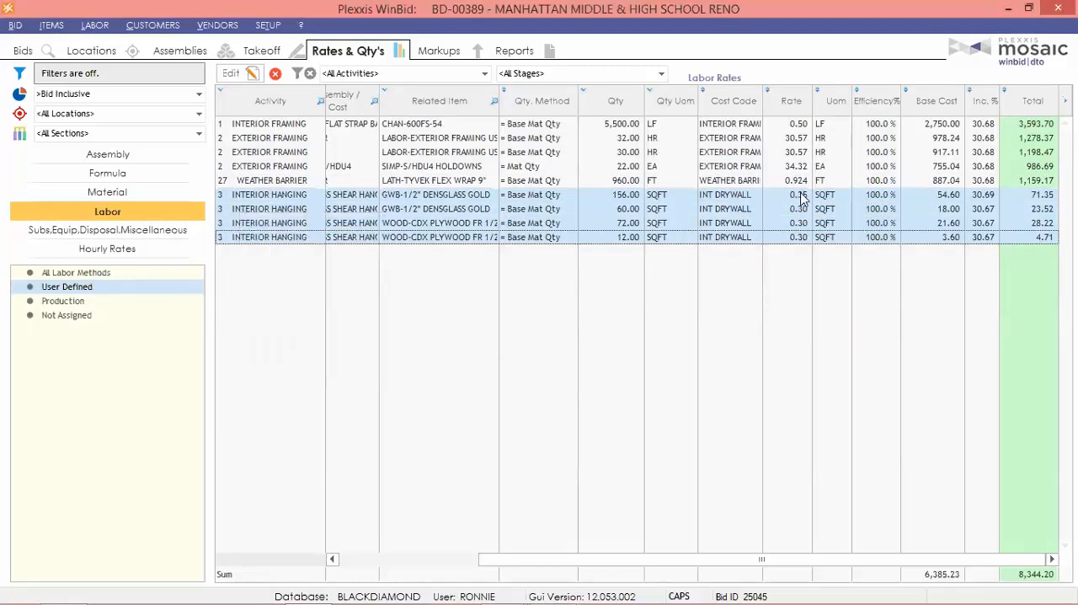
# Set the labor rate of the interior hanging row for 156 SQFT of 1/2" Densglass Gold to 0.45 and save the change.
pyautogui.click(792, 200)
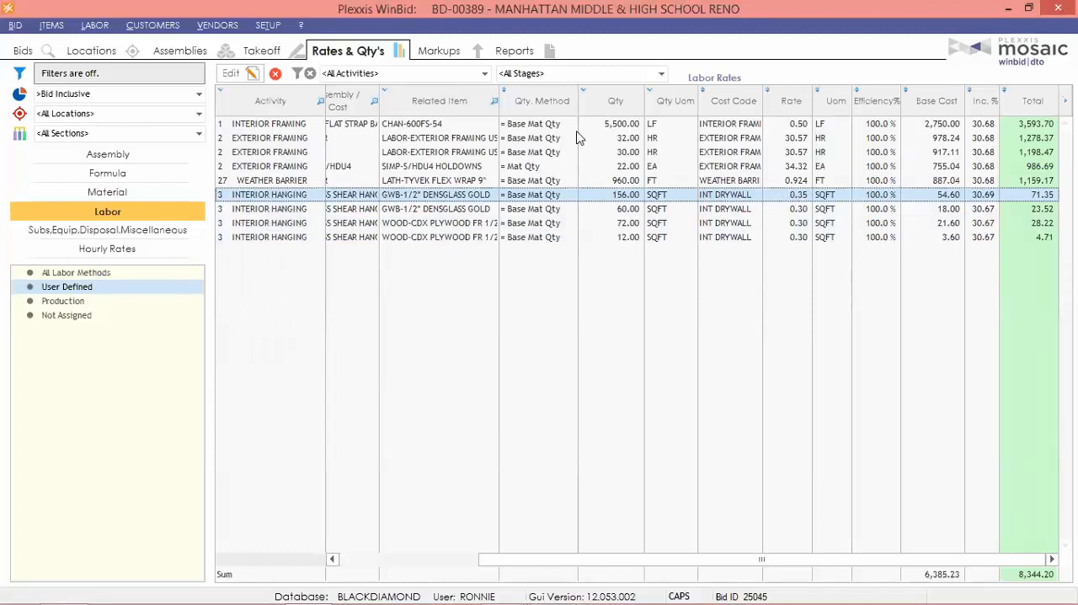
pyautogui.click(251, 73)
pyautogui.click(784, 194)
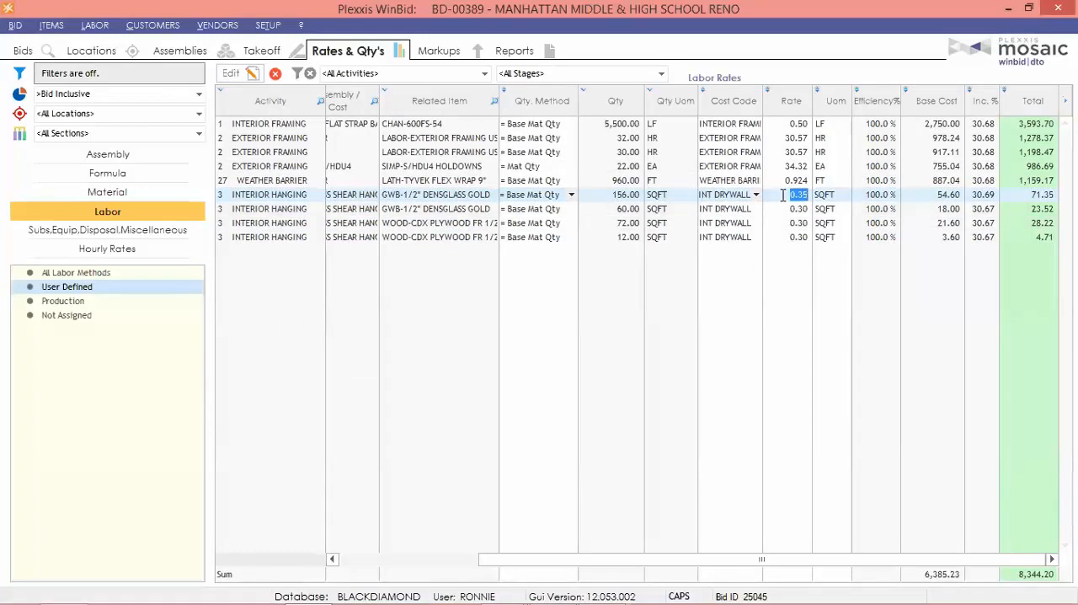
pyautogui.write('0.45')
pyautogui.press('Tab')
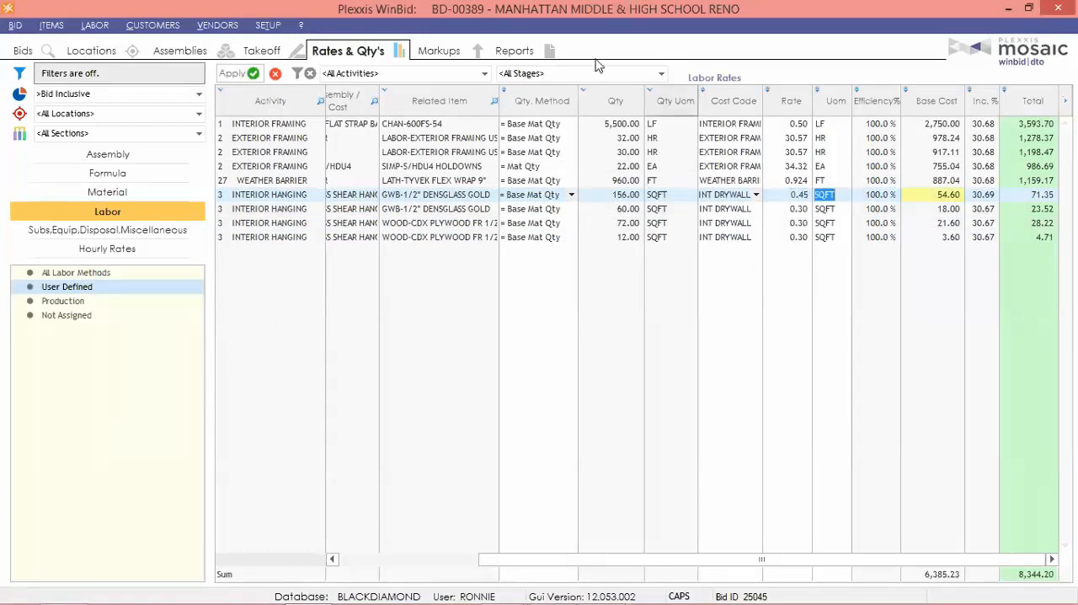
pyautogui.click(229, 74)
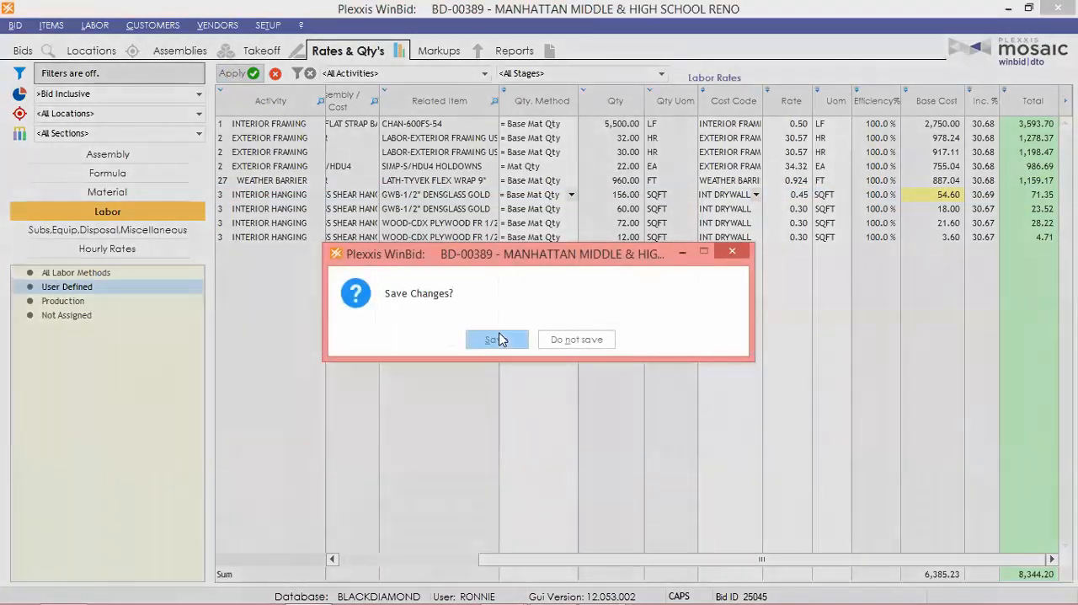
pyautogui.click(498, 333)
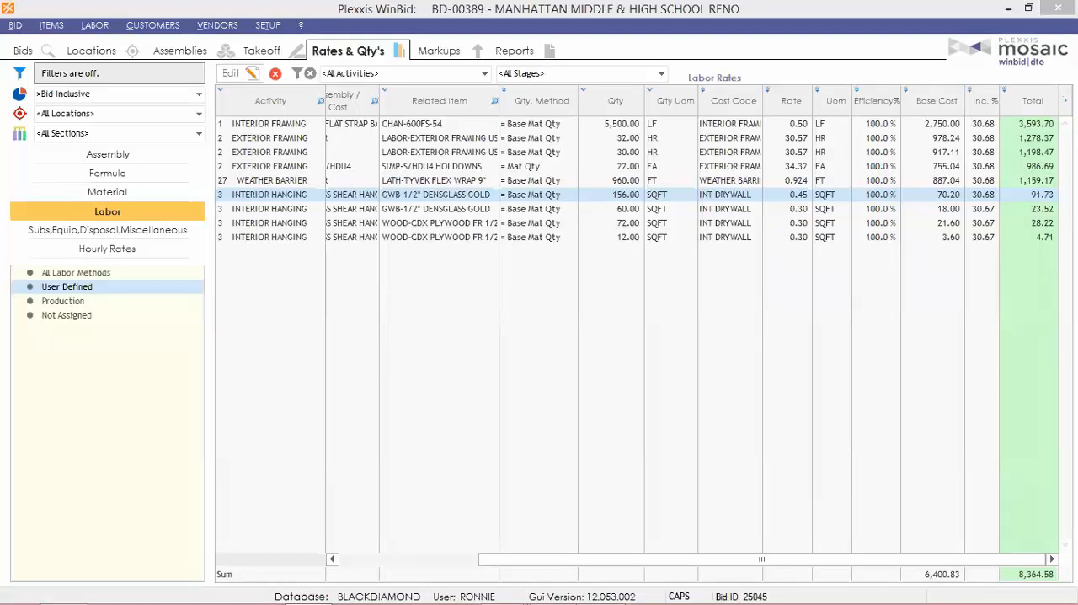
# Return to the bid list and open the WEBINAR bid under Recently Created Bids.
pyautogui.click(20, 51)
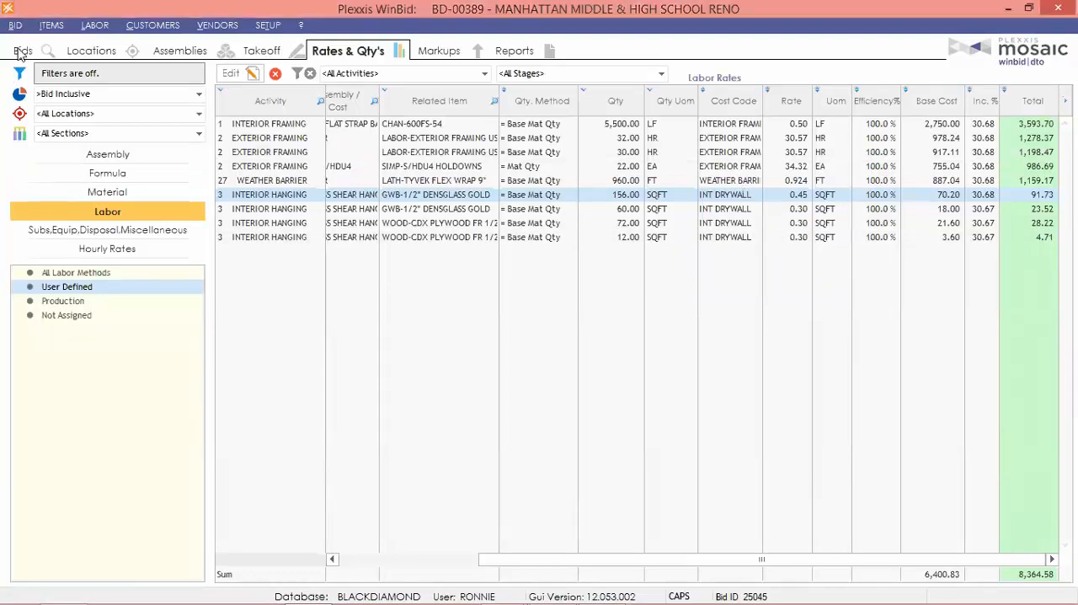
pyautogui.scroll(-4, 93, 335)
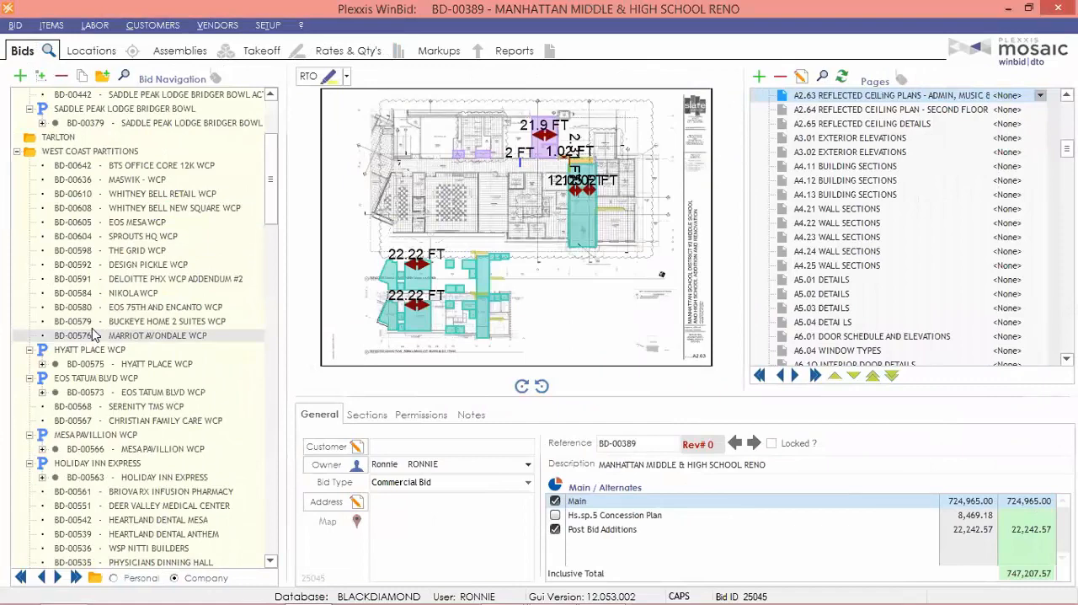
pyautogui.scroll(-4, 93, 335)
pyautogui.scroll(3, 95, 278)
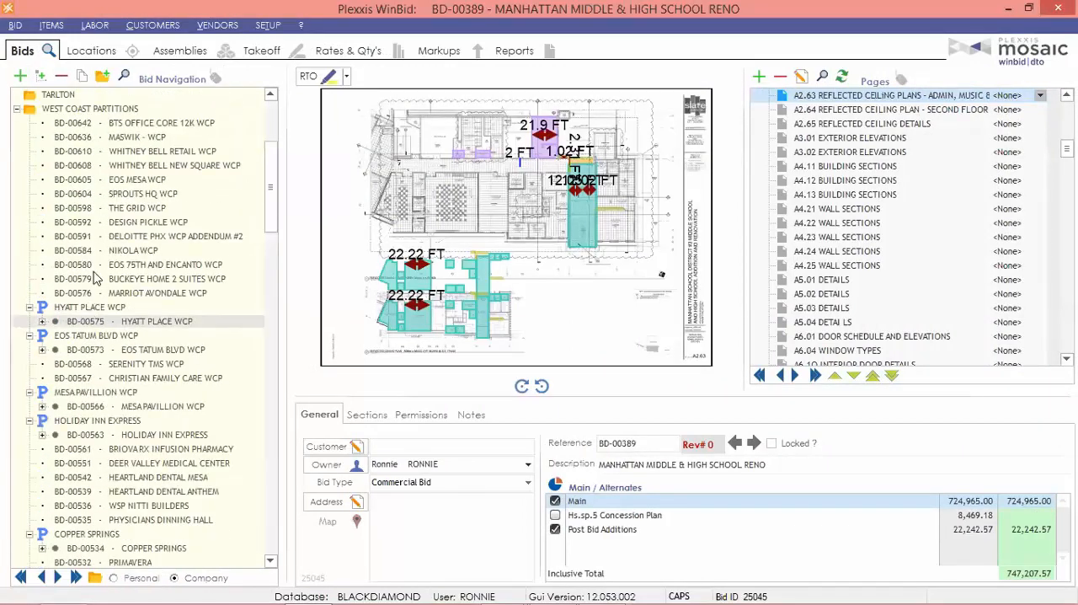
pyautogui.scroll(3, 95, 278)
pyautogui.scroll(-10, 110, 337)
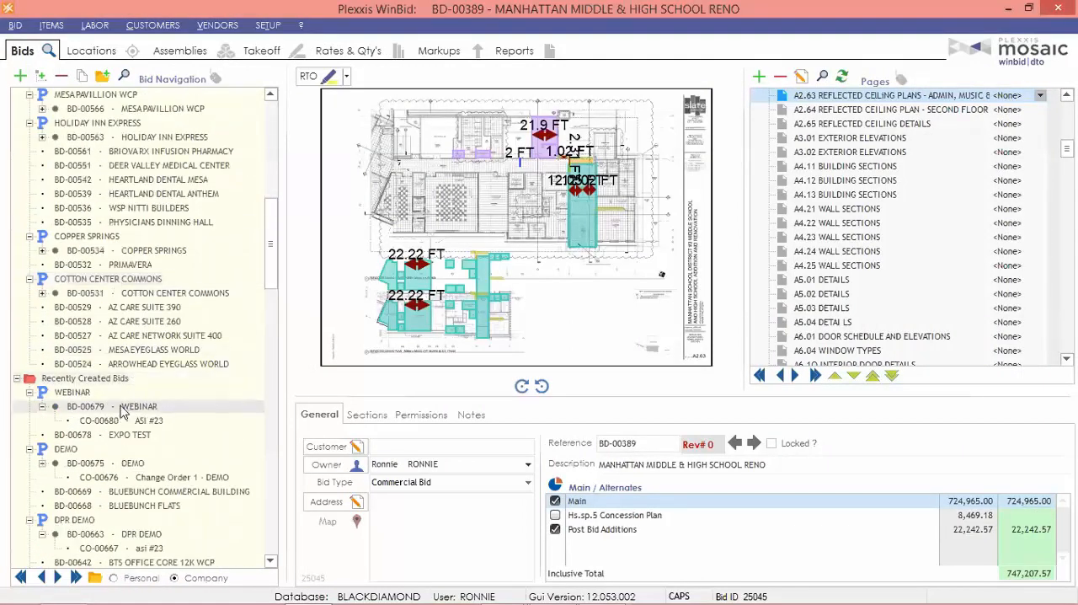
pyautogui.click(122, 408)
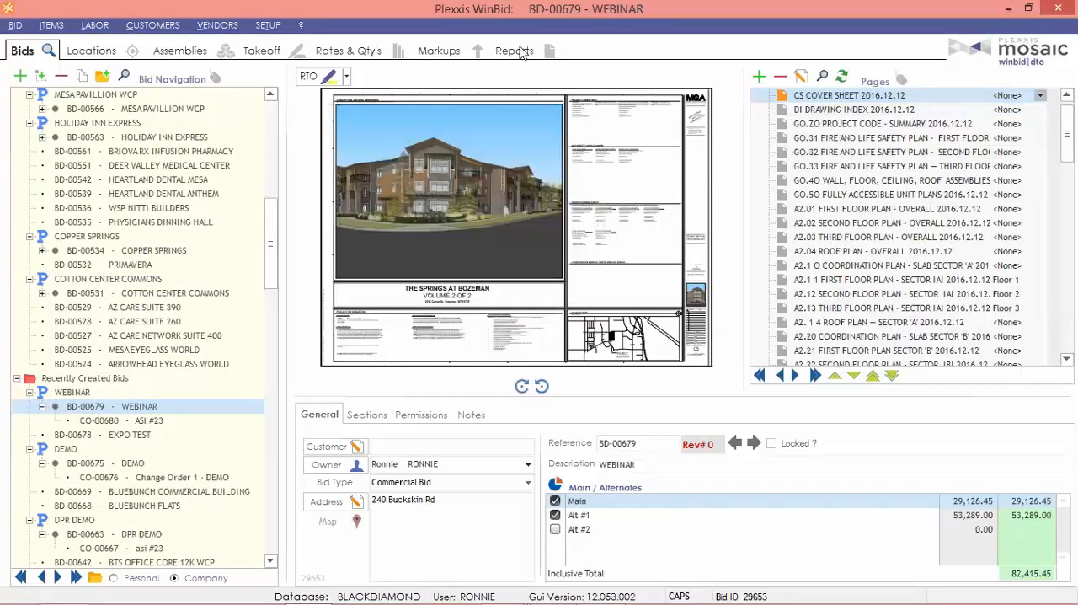
# Show the WEBINAR bid's Material List (Purchasing) report and start an e-mail with it attached as a PDF.
pyautogui.click(522, 53)
pyautogui.click(135, 153)
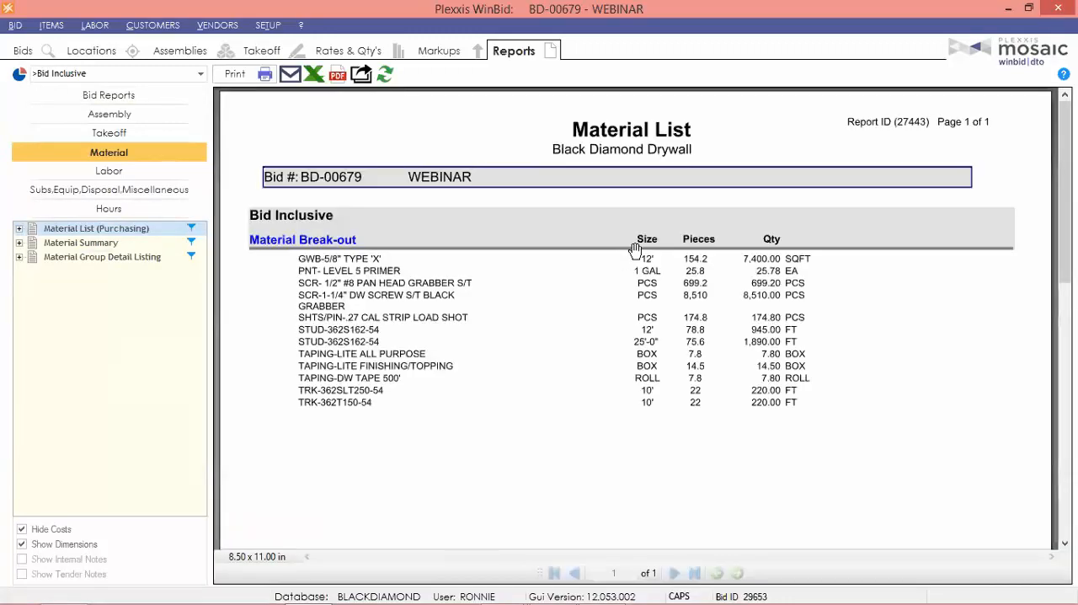
pyautogui.click(289, 74)
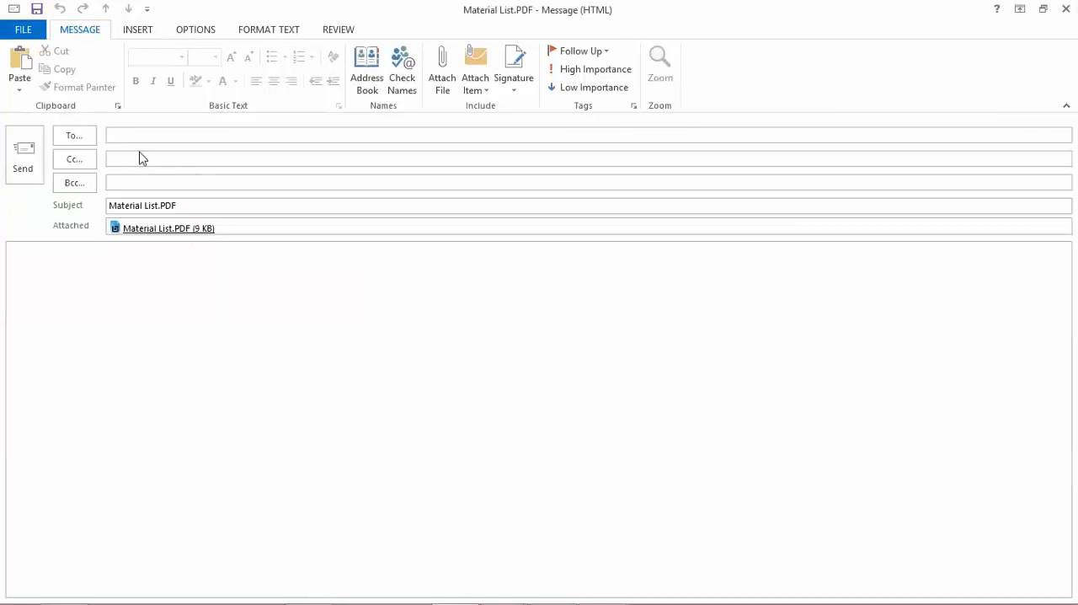
# Address the e-mail to the supplier contact and replace its subject with WEBINAR.
pyautogui.write('chad')
pyautogui.press('Return')
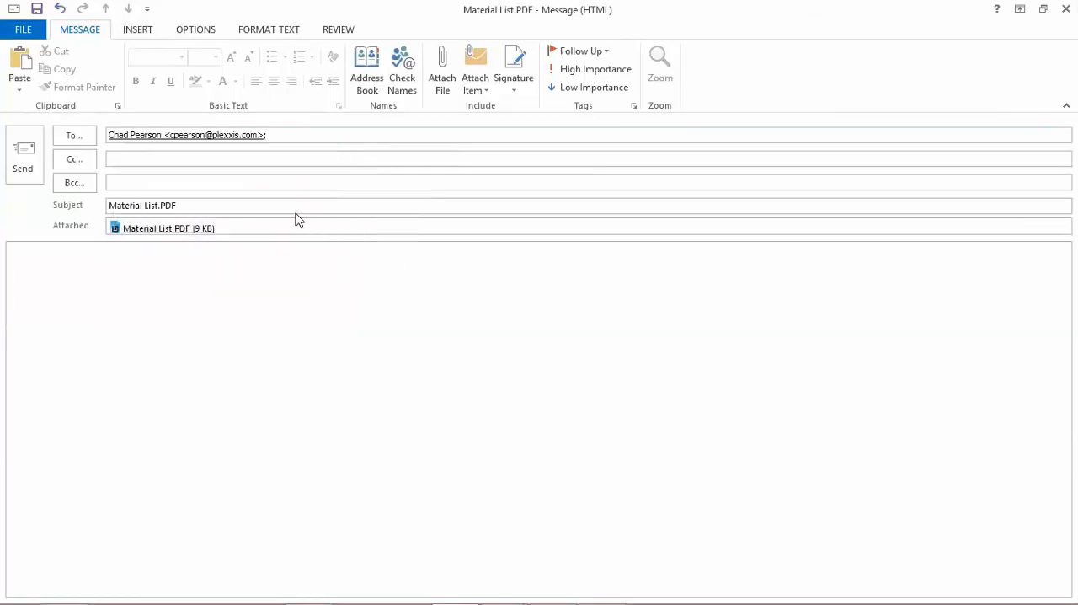
pyautogui.moveTo(248, 208); pyautogui.dragTo(15, 197)
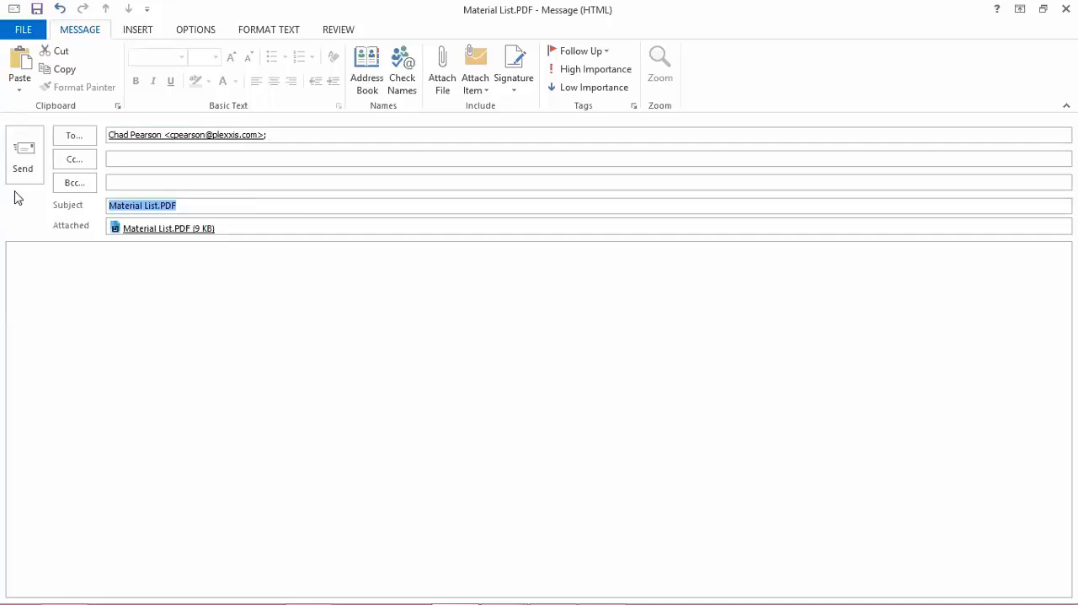
pyautogui.write('Wi')
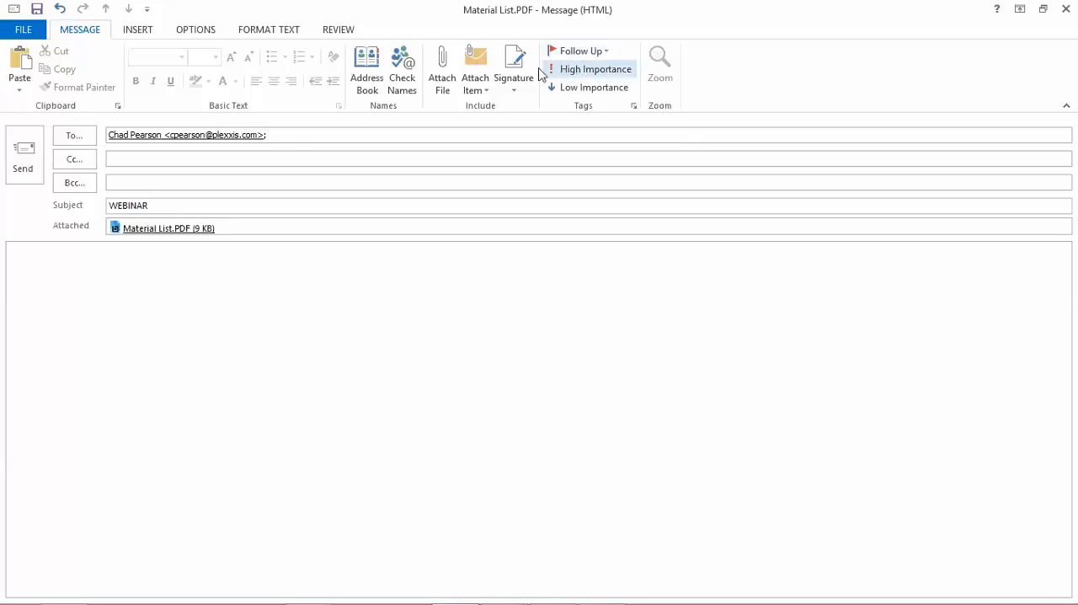
# Insert the company signature, write PLEASE QUOTE above it in the message body, and send the e-mail.
pyautogui.click(513, 80)
pyautogui.click(532, 127)
pyautogui.click(70, 250)
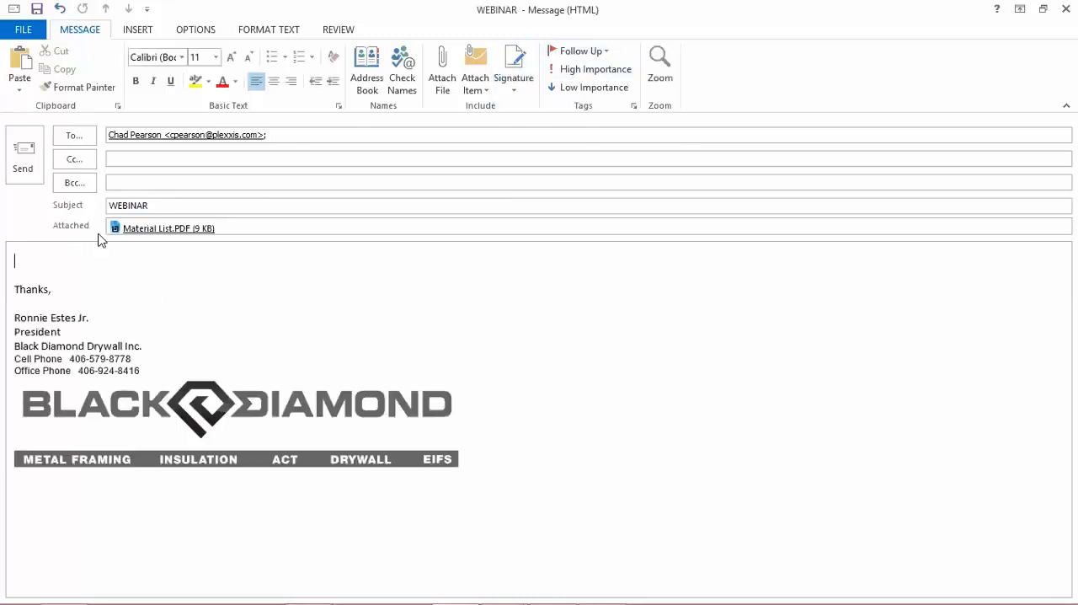
pyautogui.write('PLEASE ')
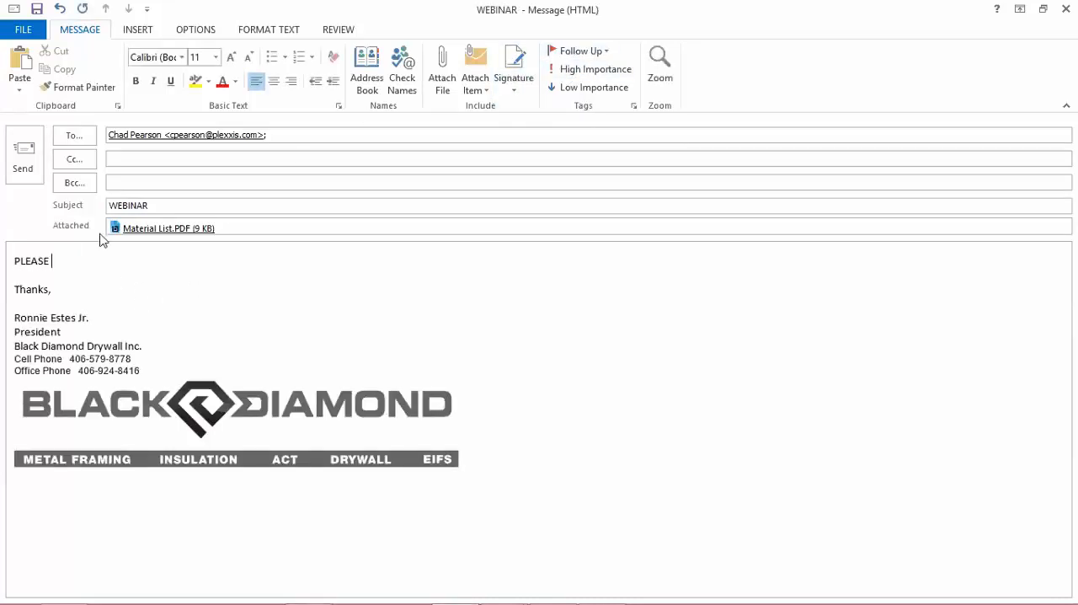
pyautogui.write('QUOTE')
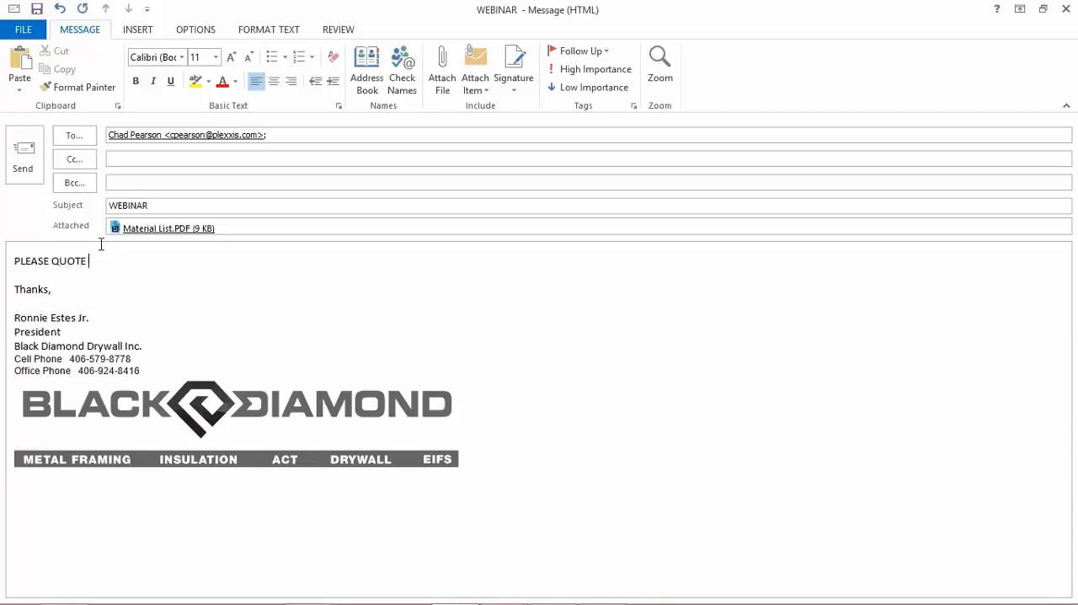
pyautogui.click(23, 155)
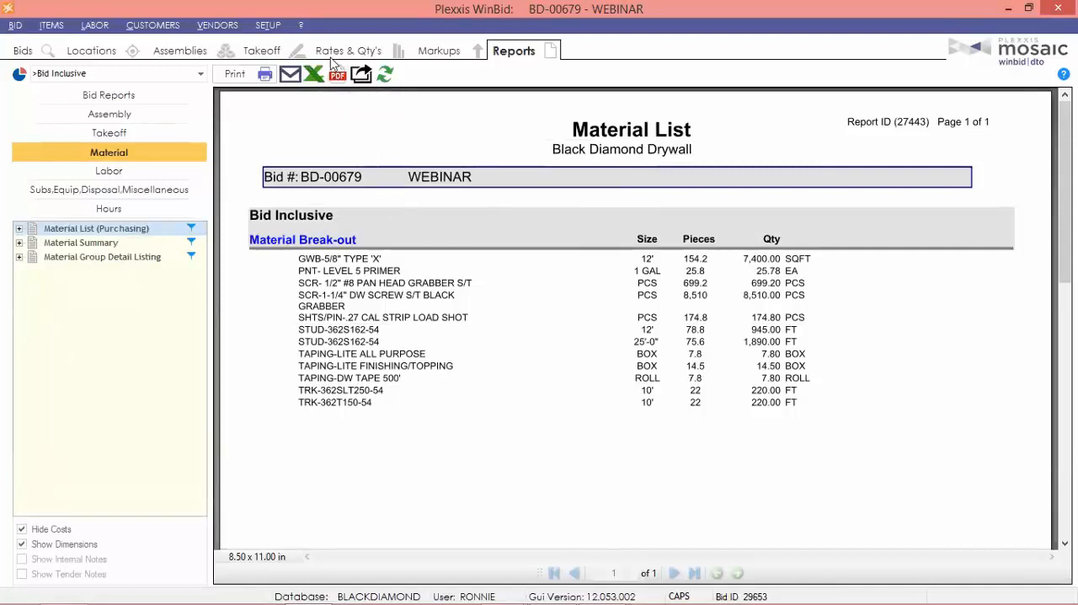
# Show the WEBINAR bid's material rates and make them editable.
pyautogui.click(334, 56)
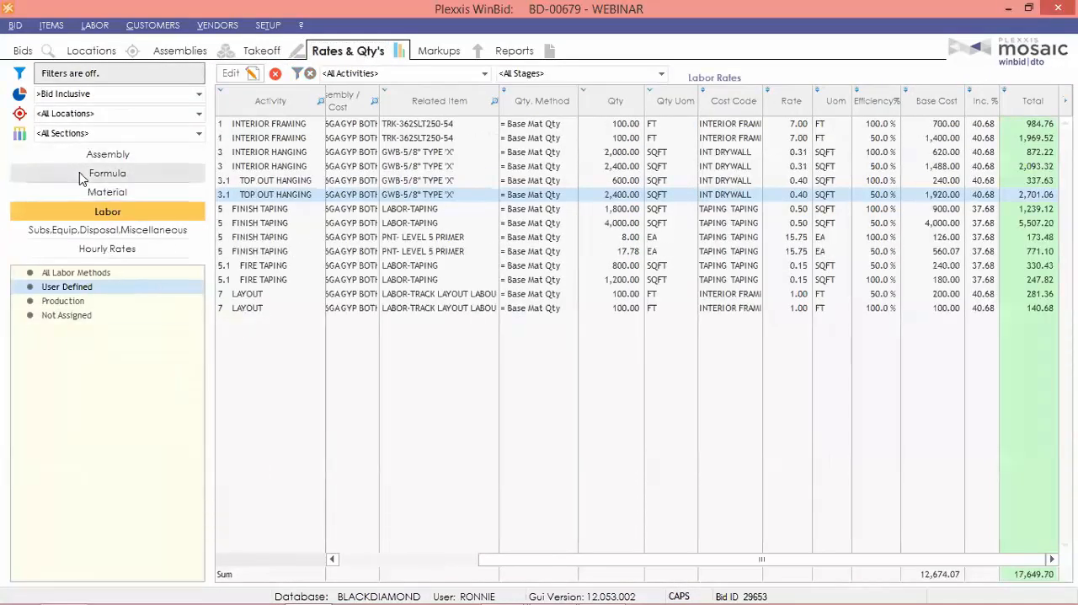
pyautogui.click(75, 192)
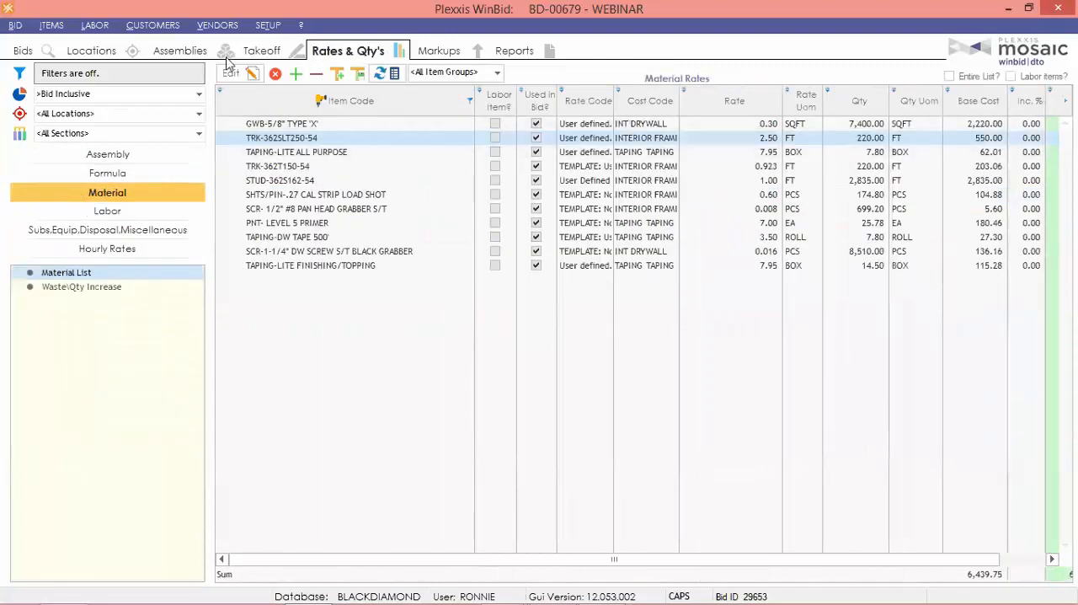
pyautogui.click(231, 74)
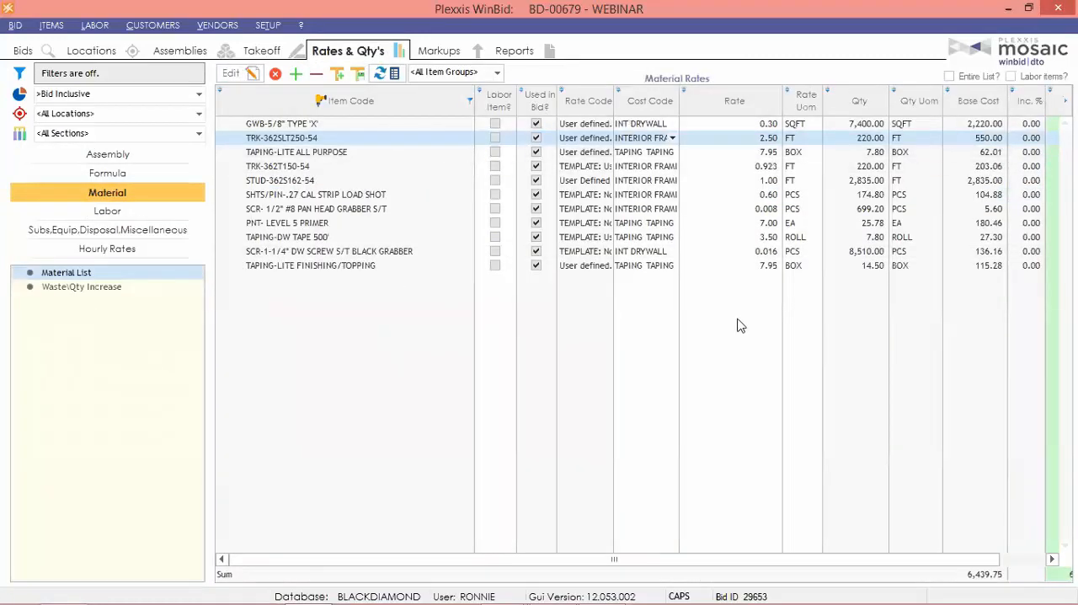
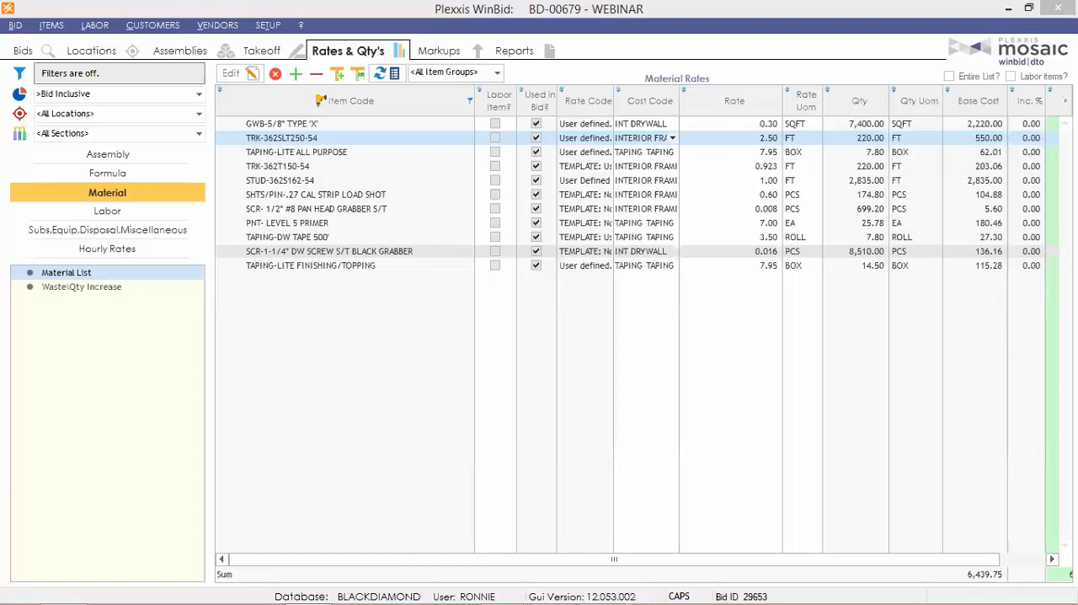
# Add a labor markup described as FRINGE at 5.5 percent of base labor costs, identical across all sections.
pyautogui.click(438, 50)
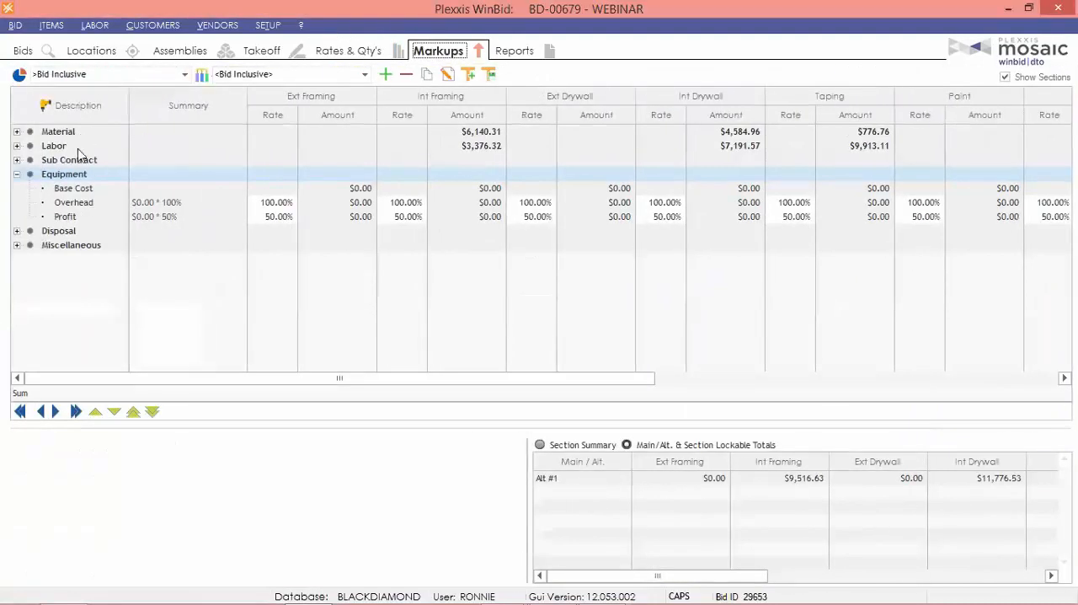
pyautogui.click(15, 147)
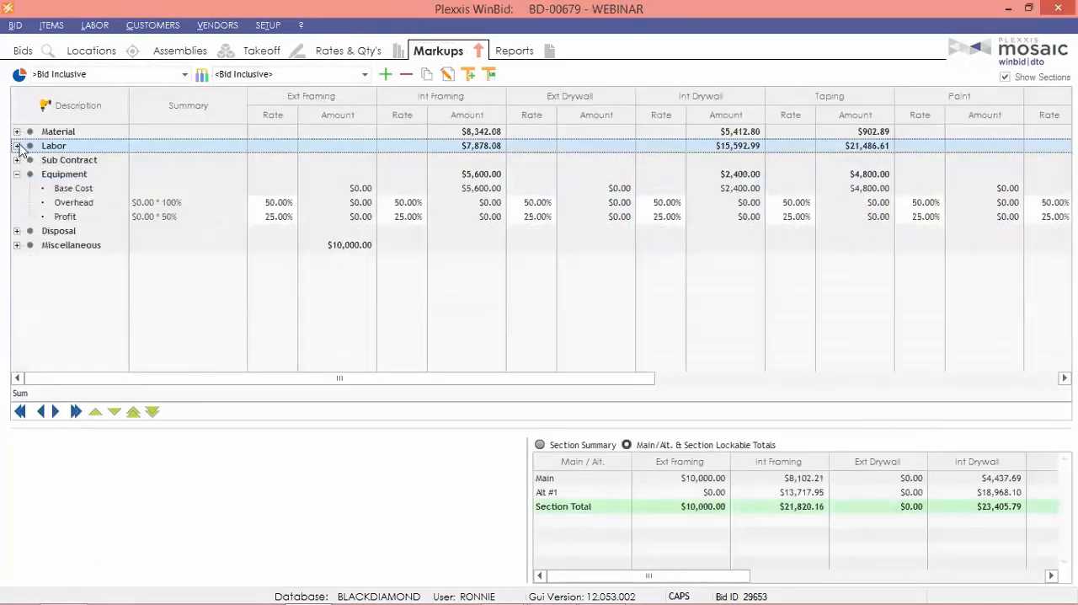
pyautogui.click(16, 146)
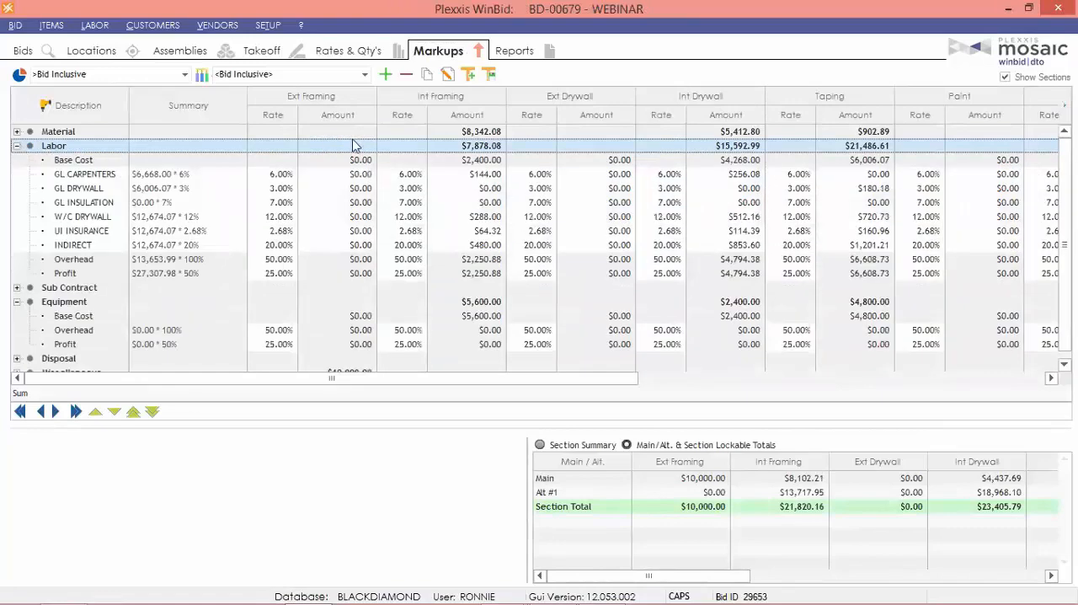
pyautogui.click(385, 74)
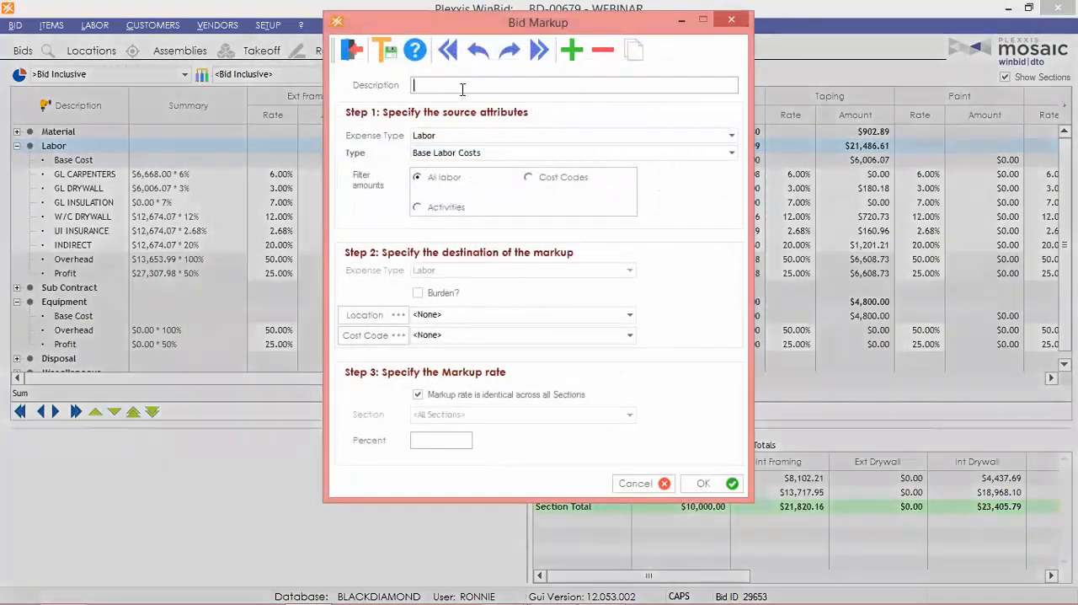
pyautogui.write('FRINGE')
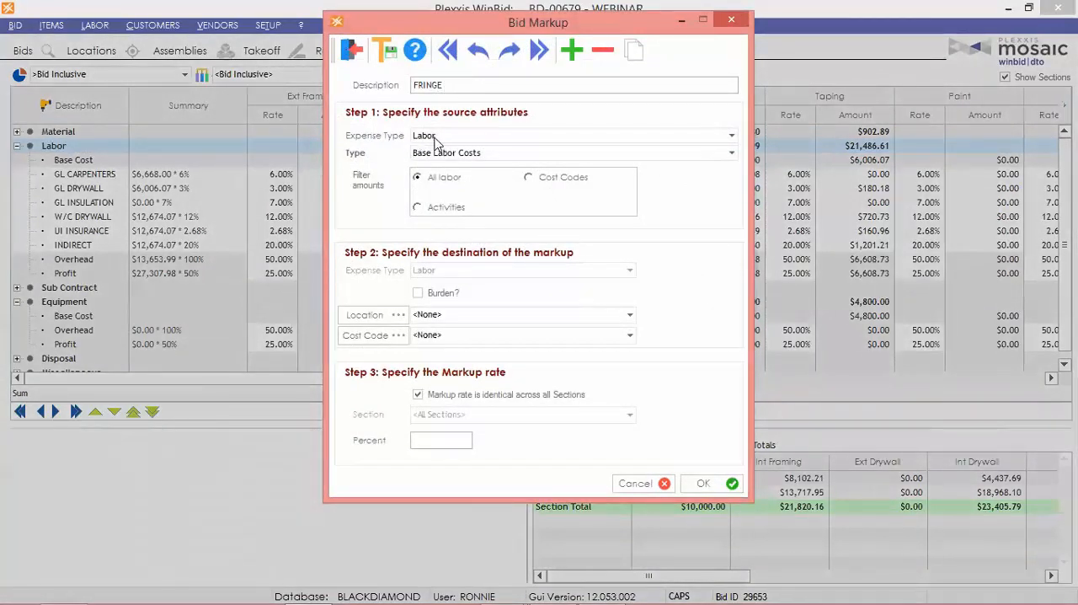
pyautogui.click(453, 155)
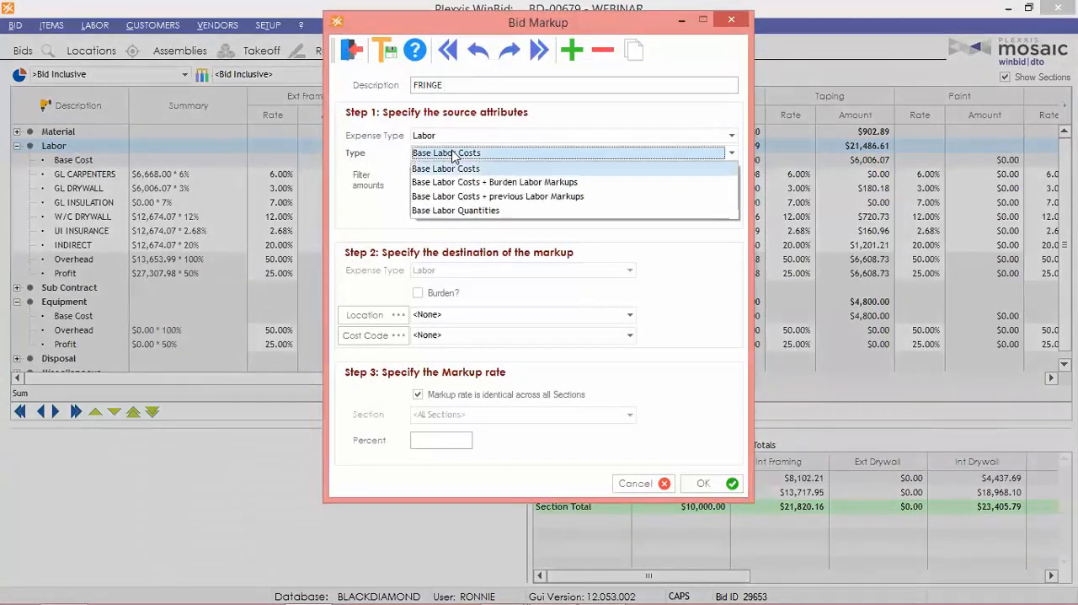
pyautogui.click(526, 167)
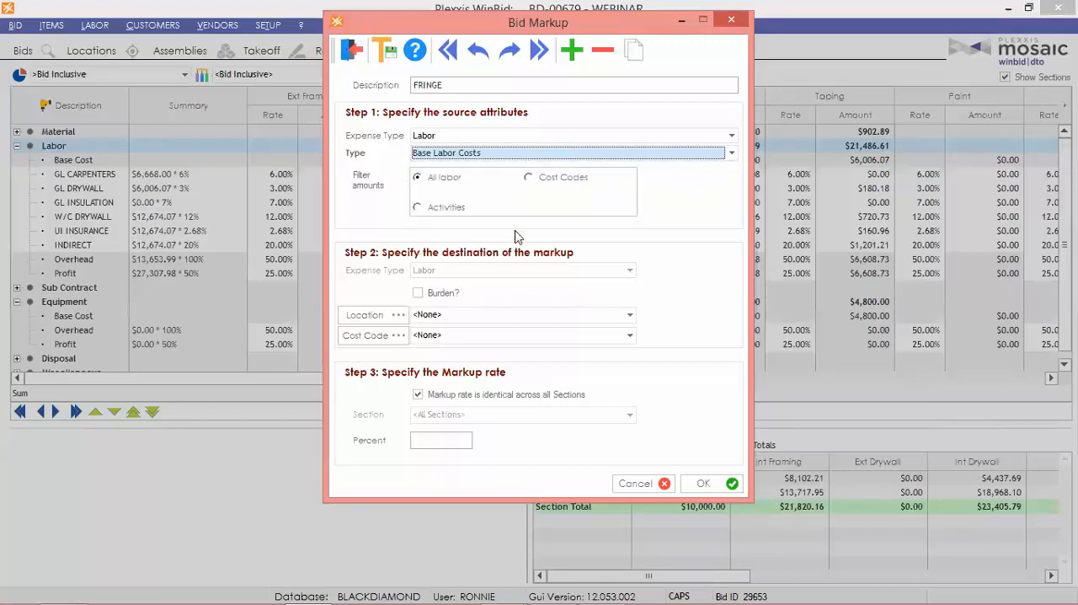
pyautogui.click(460, 441)
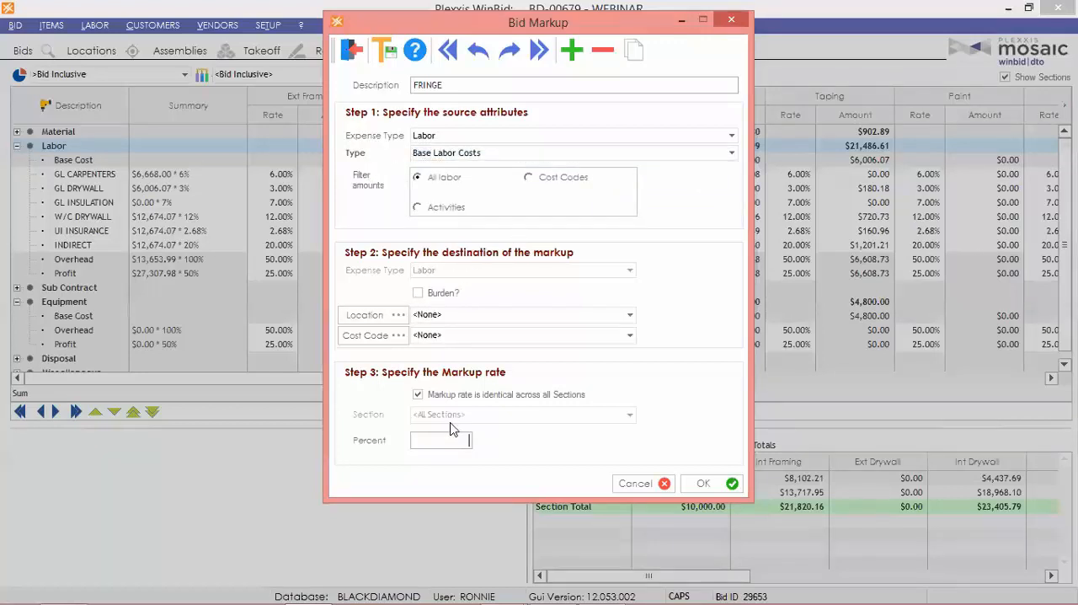
pyautogui.write('5.5')
pyautogui.click(715, 483)
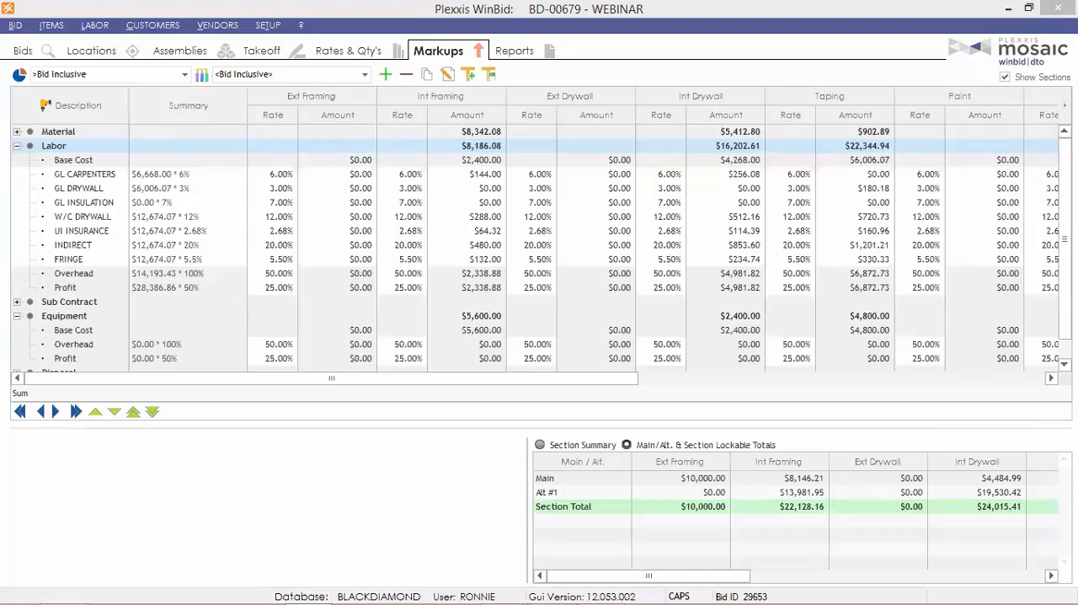
# Set the bid's waste/quantity increase for the Steel Stud material type to 7 percent.
pyautogui.click(334, 52)
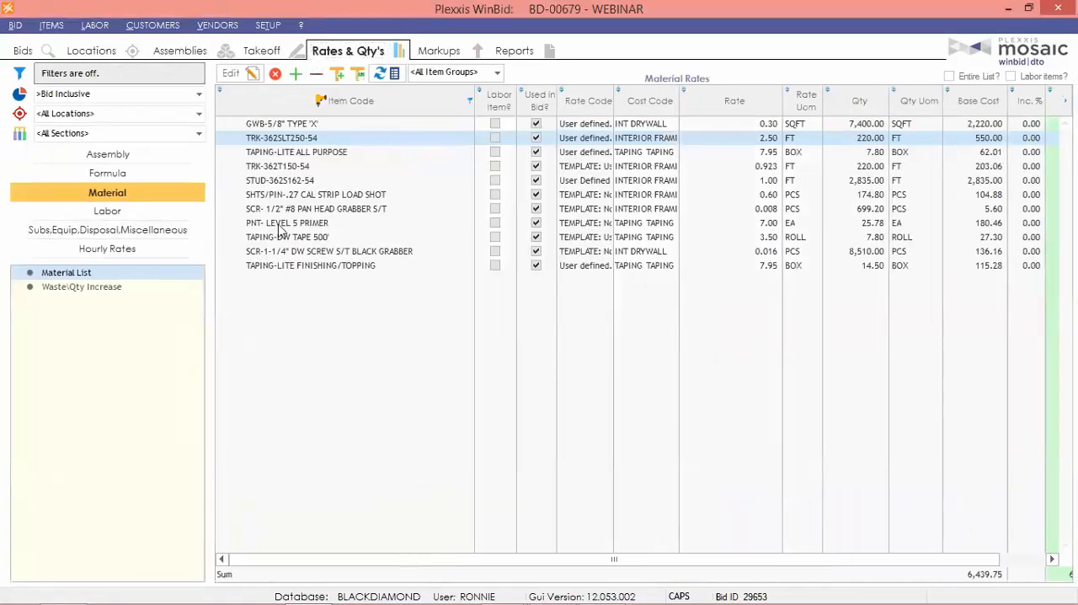
pyautogui.click(135, 211)
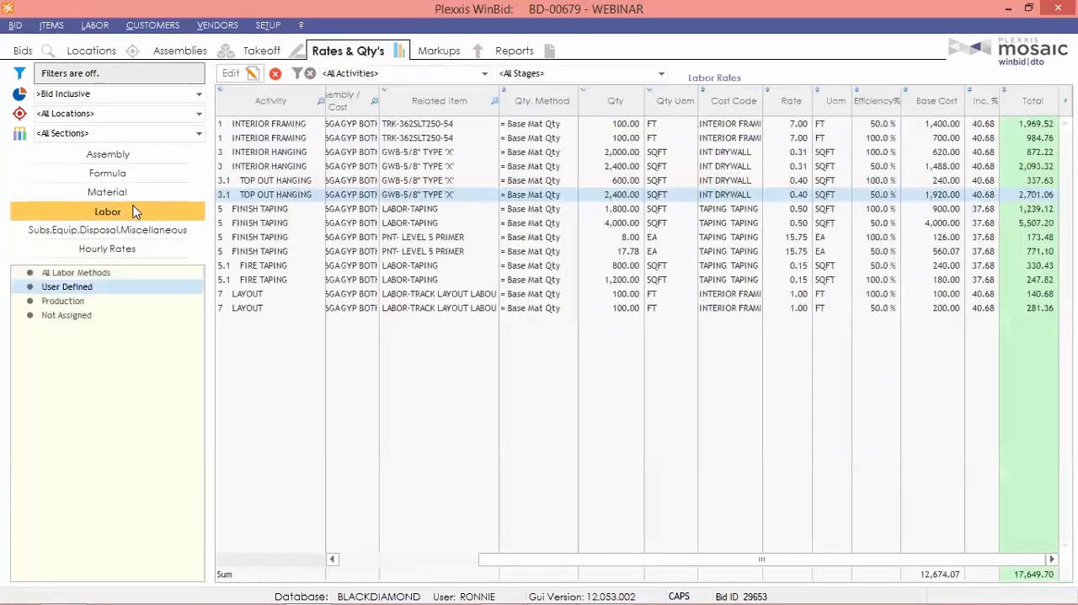
pyautogui.click(126, 196)
pyautogui.click(116, 289)
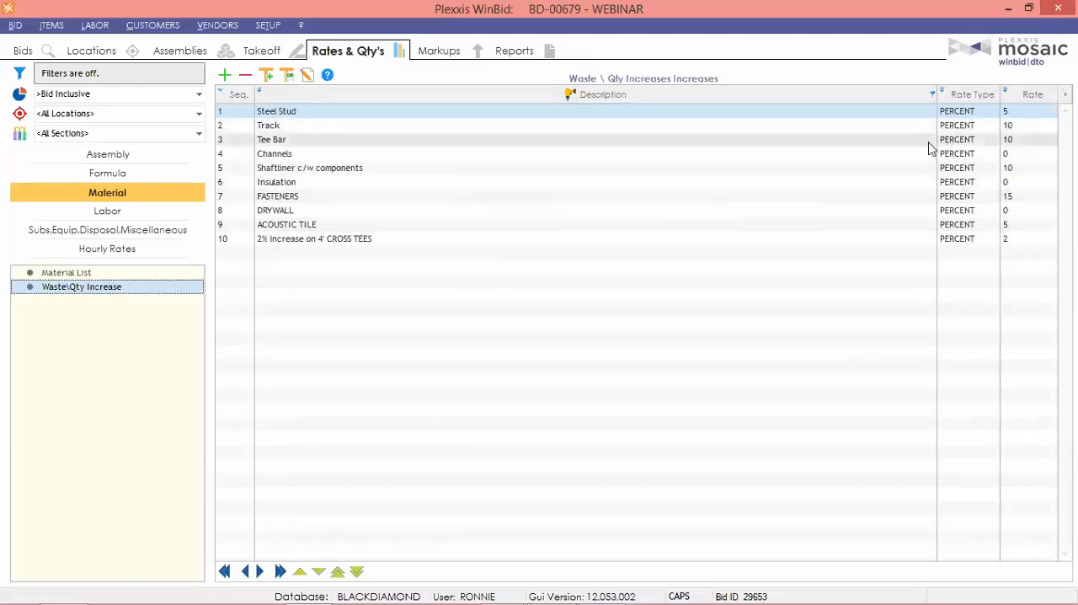
pyautogui.click(1027, 117)
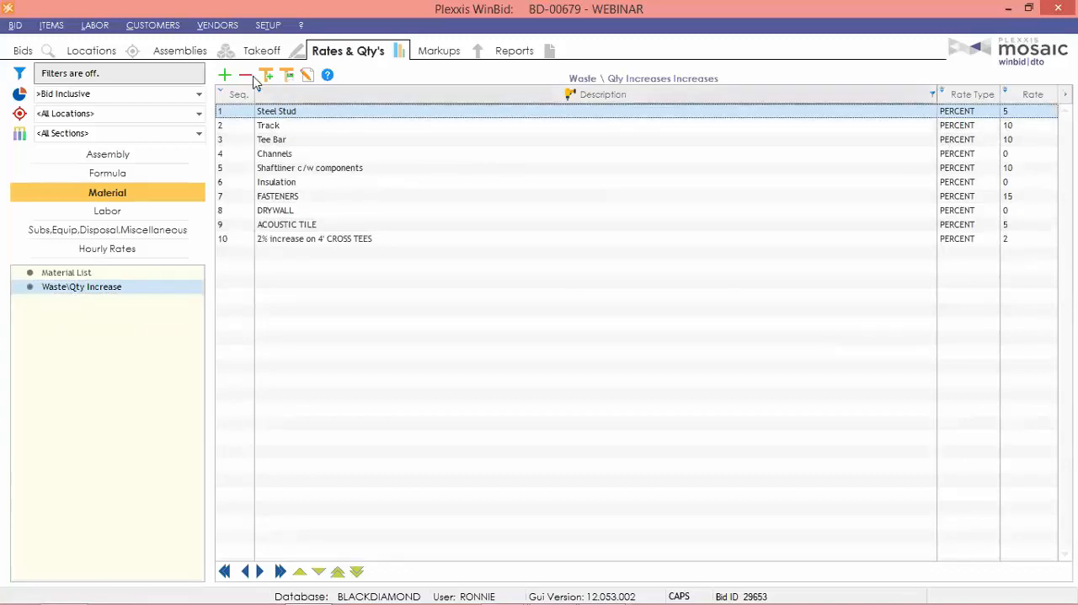
pyautogui.click(307, 75)
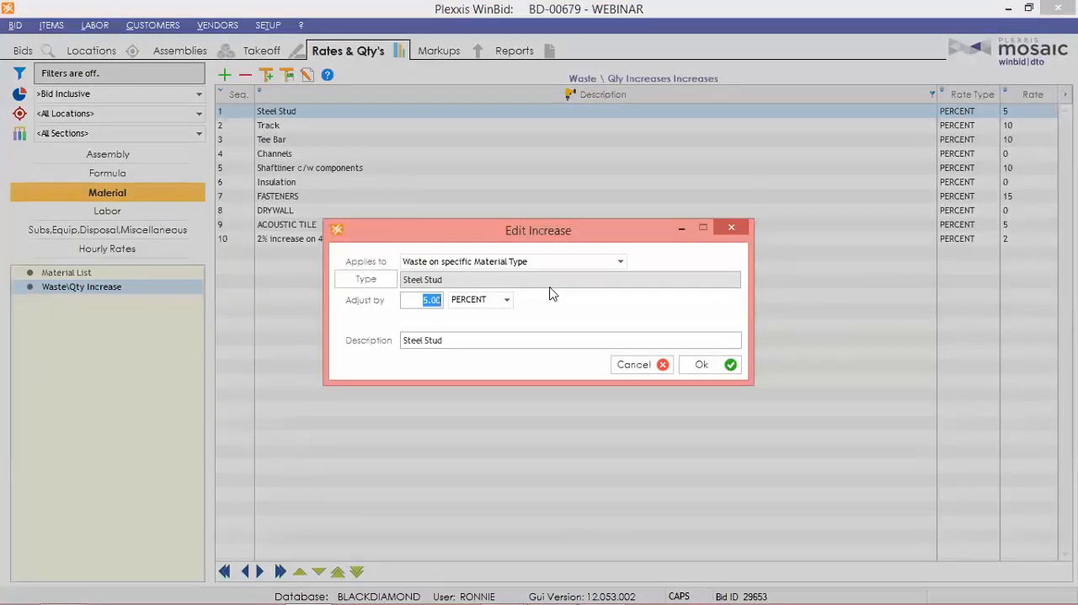
pyautogui.write('7')
pyautogui.click(701, 365)
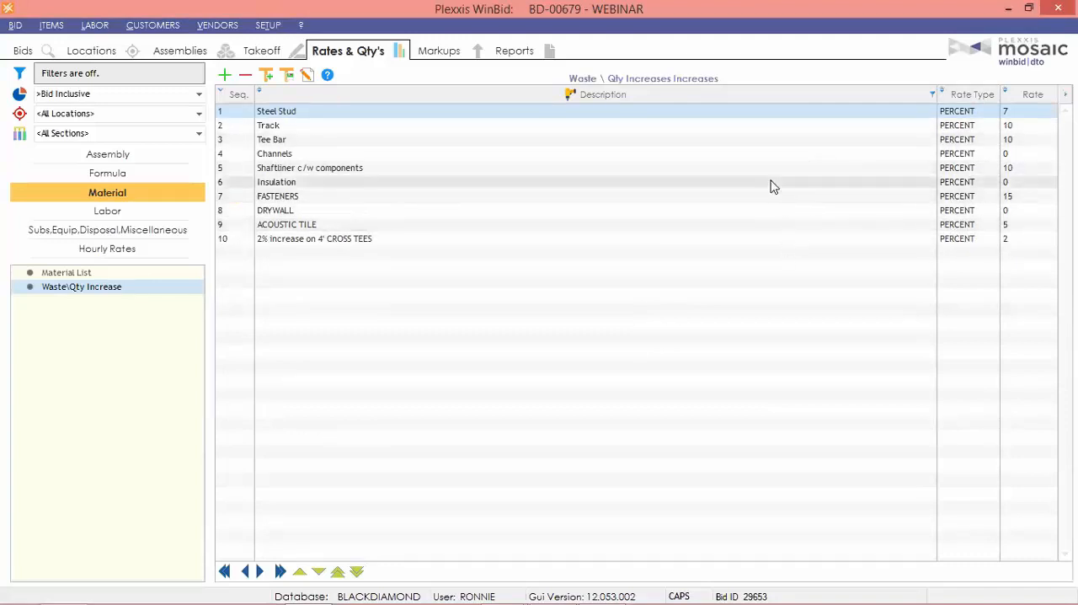
# Load the Standard Labour Hourly Rates template into the bid's standard hourly rates.
pyautogui.click(108, 214)
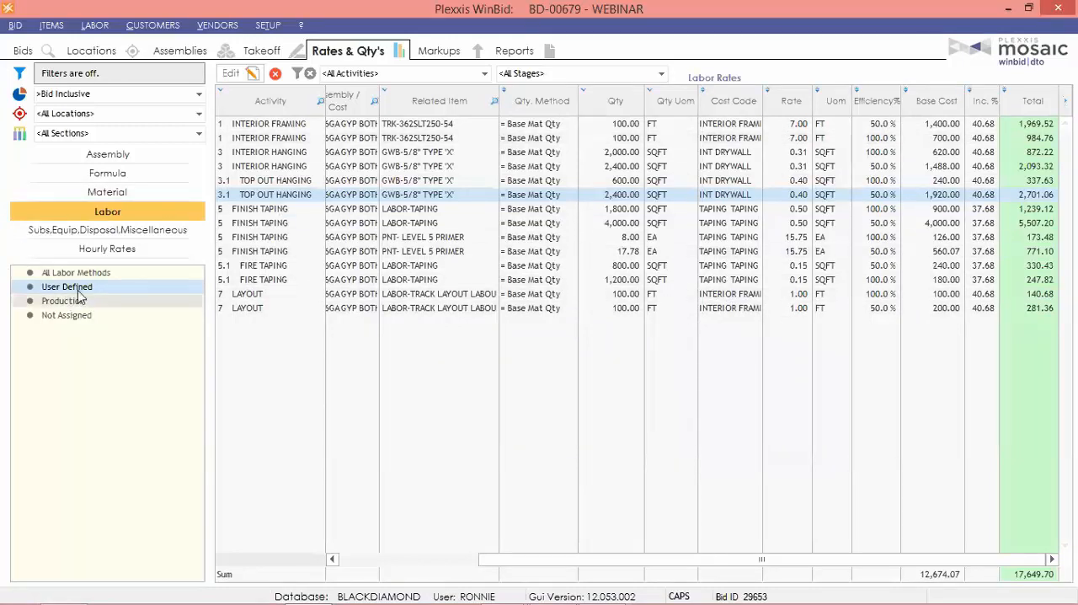
pyautogui.click(104, 250)
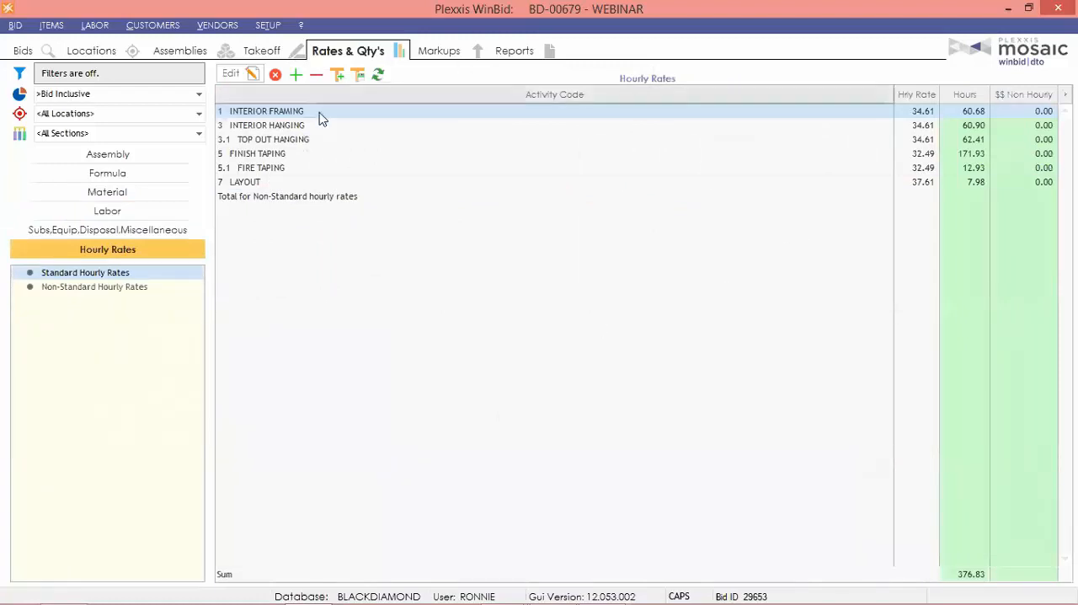
pyautogui.click(337, 75)
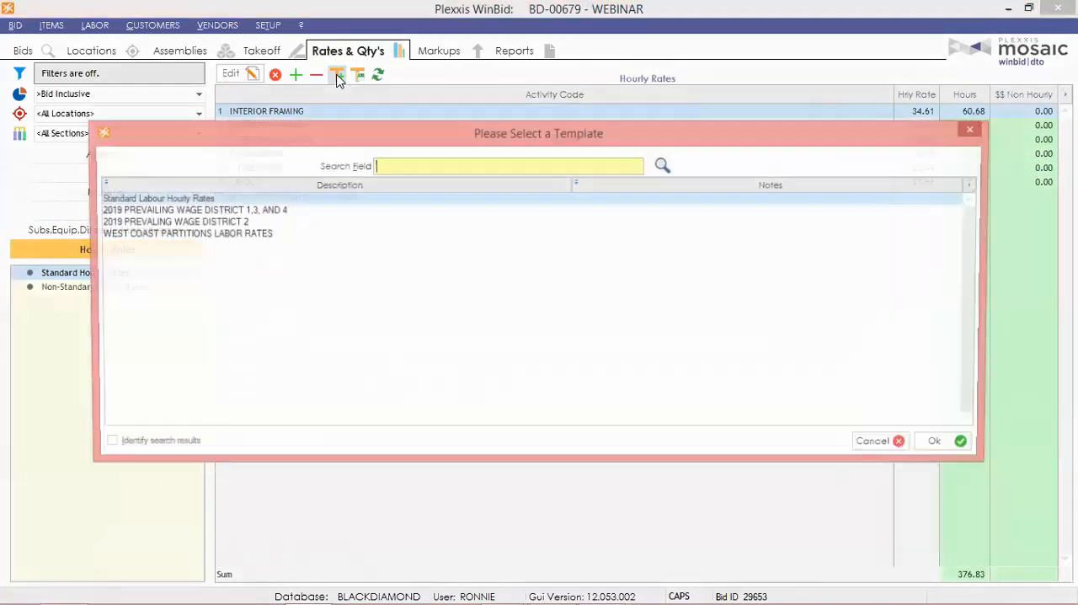
pyautogui.doubleClick(134, 198)
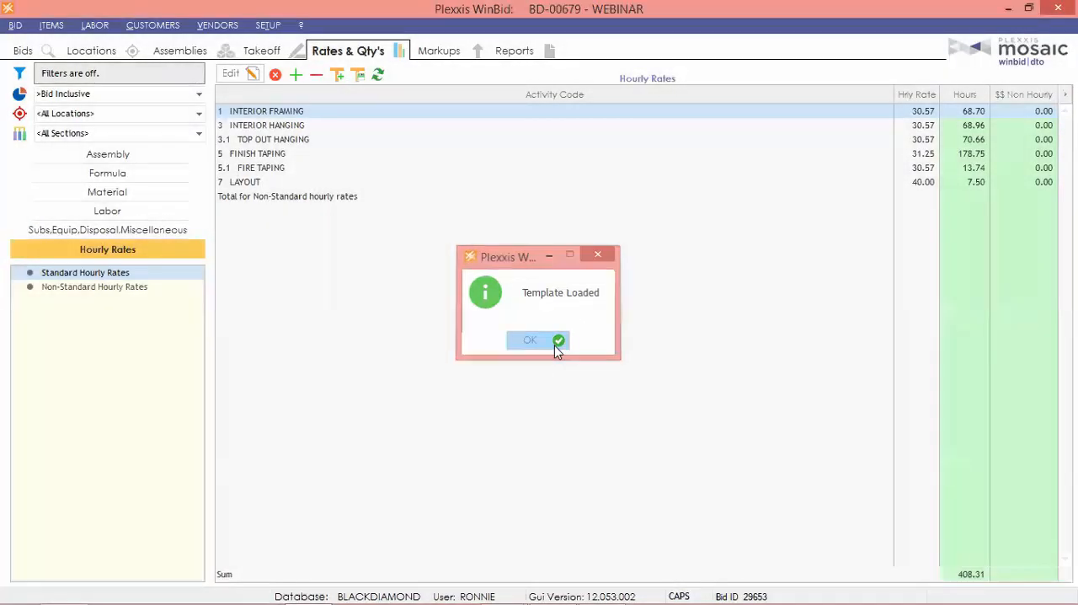
pyautogui.click(552, 341)
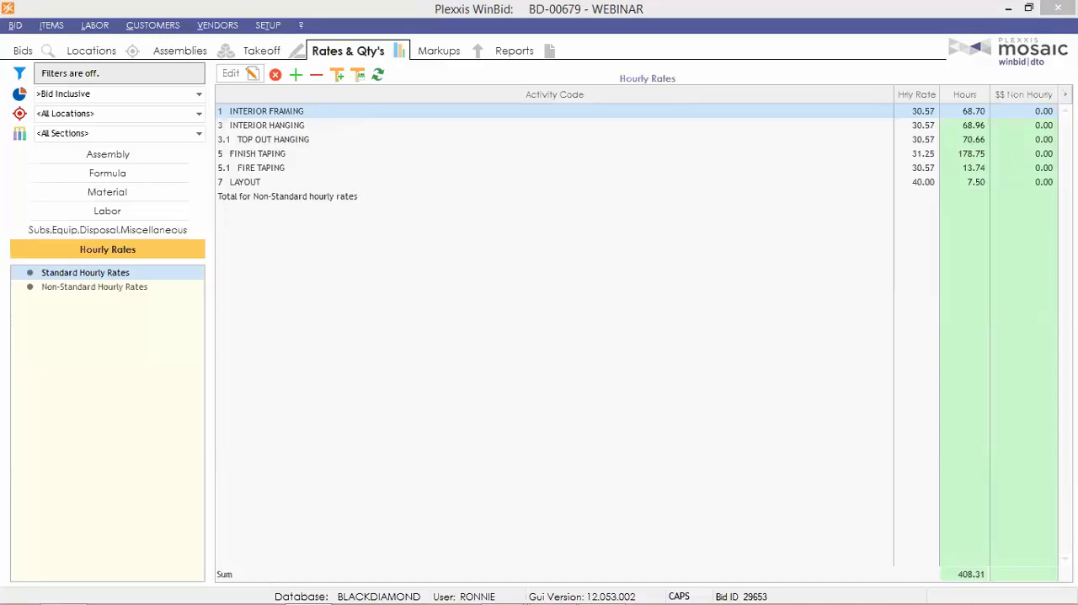
# Review the bid's labor markups for All Main / Alternates and for Alt #2 alone.
pyautogui.click(438, 57)
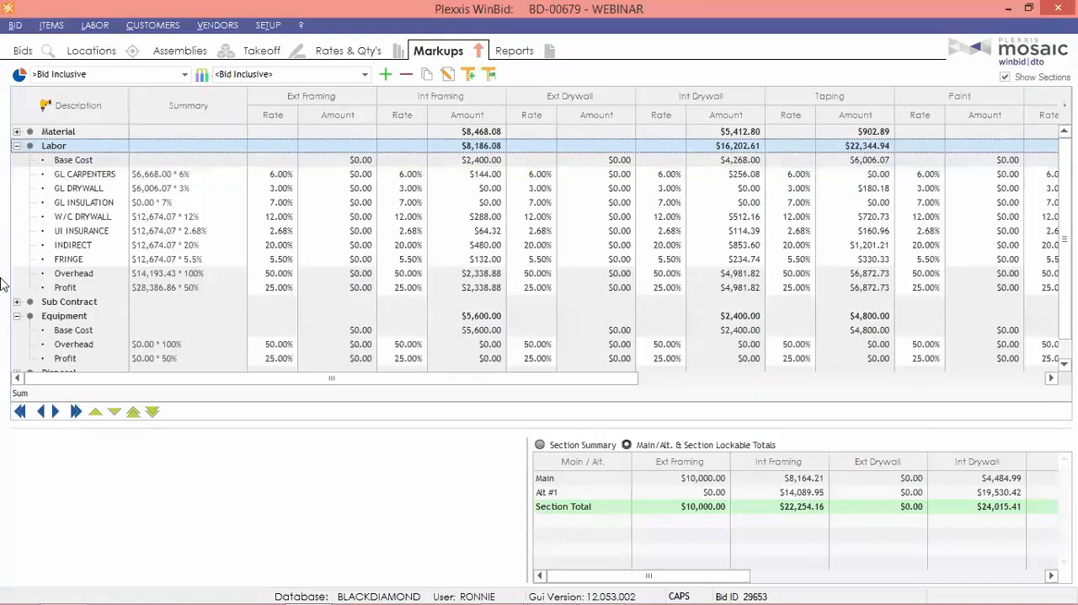
pyautogui.click(135, 260)
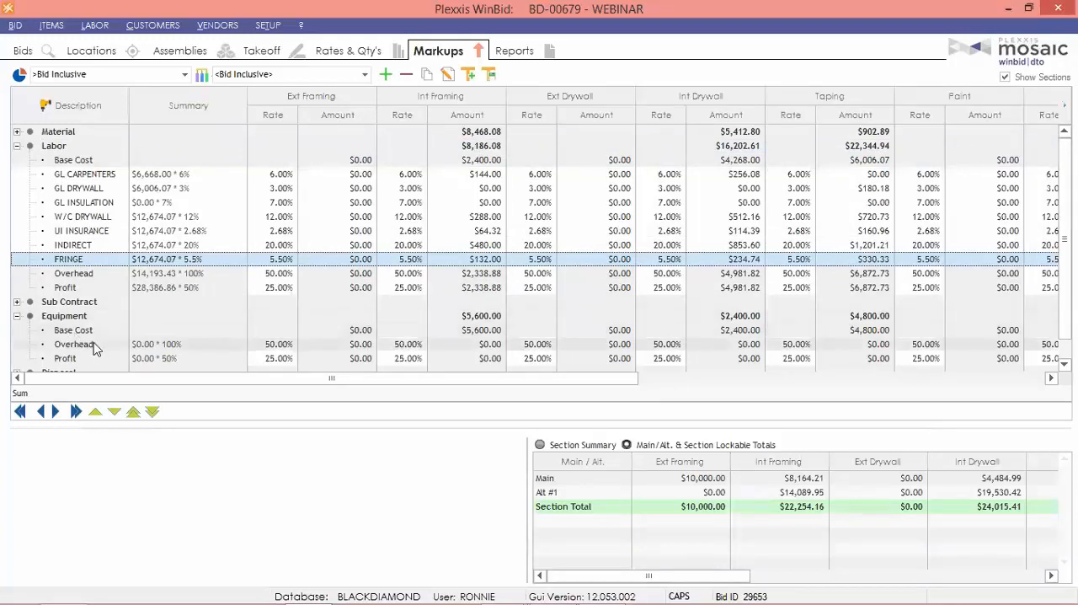
pyautogui.click(101, 74)
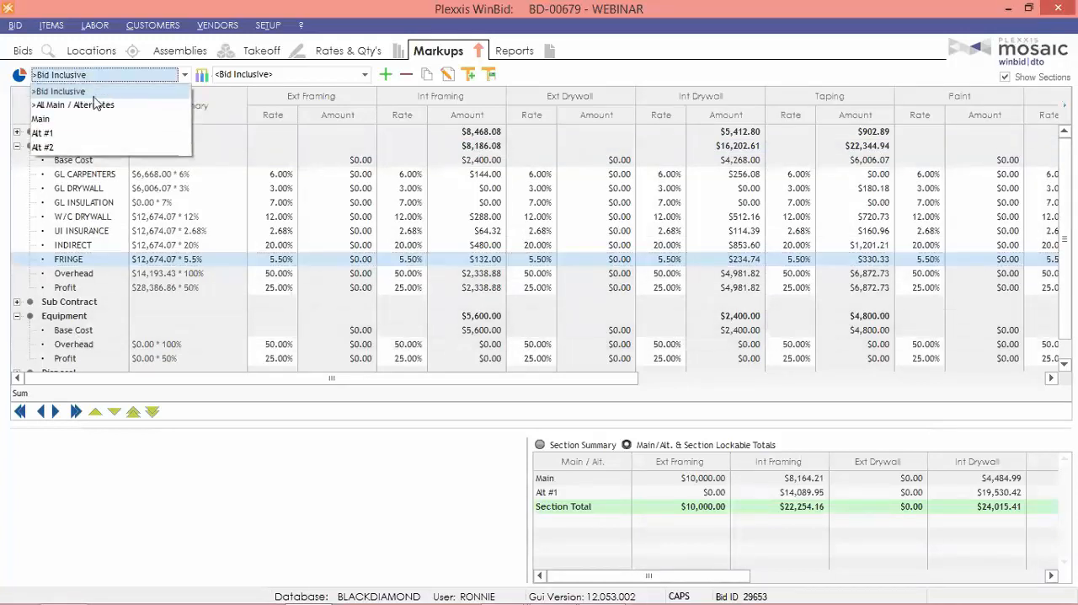
pyautogui.click(84, 107)
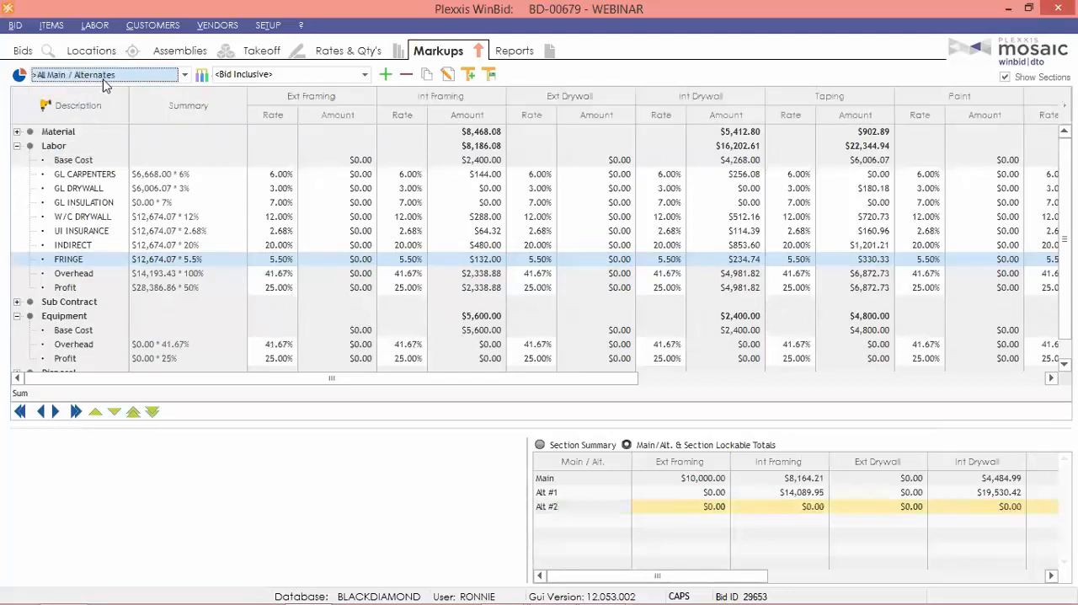
pyautogui.click(95, 80)
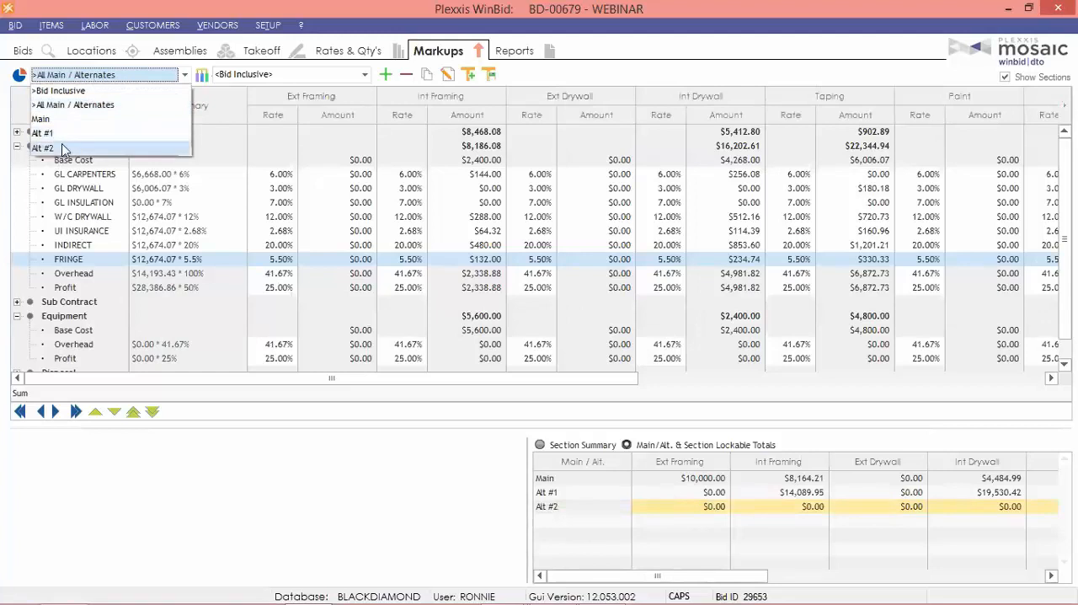
pyautogui.click(70, 151)
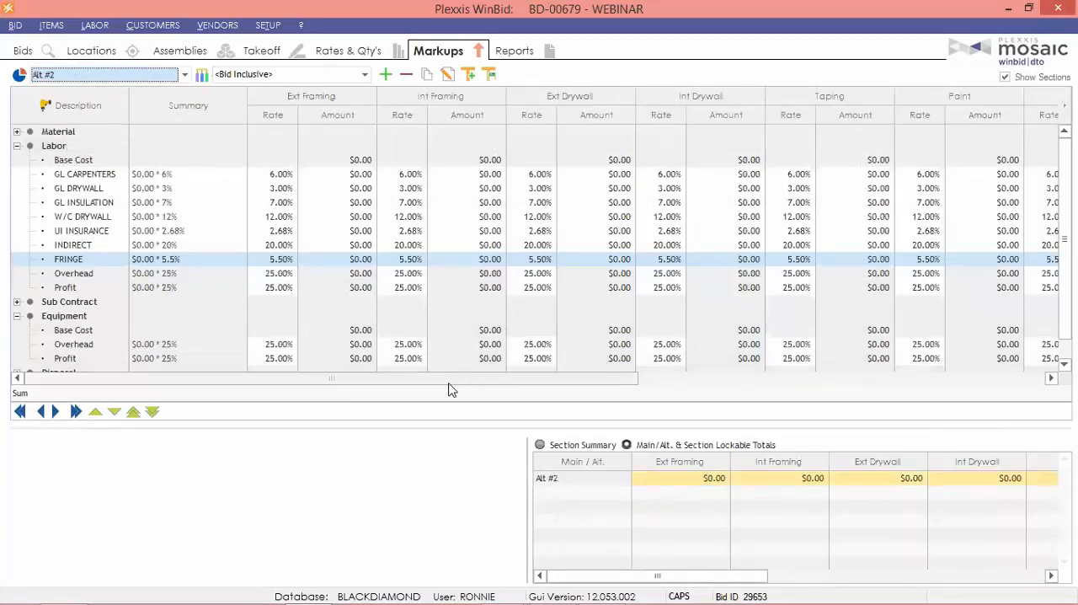
pyautogui.moveTo(450, 389); pyautogui.dragTo(93, 396)
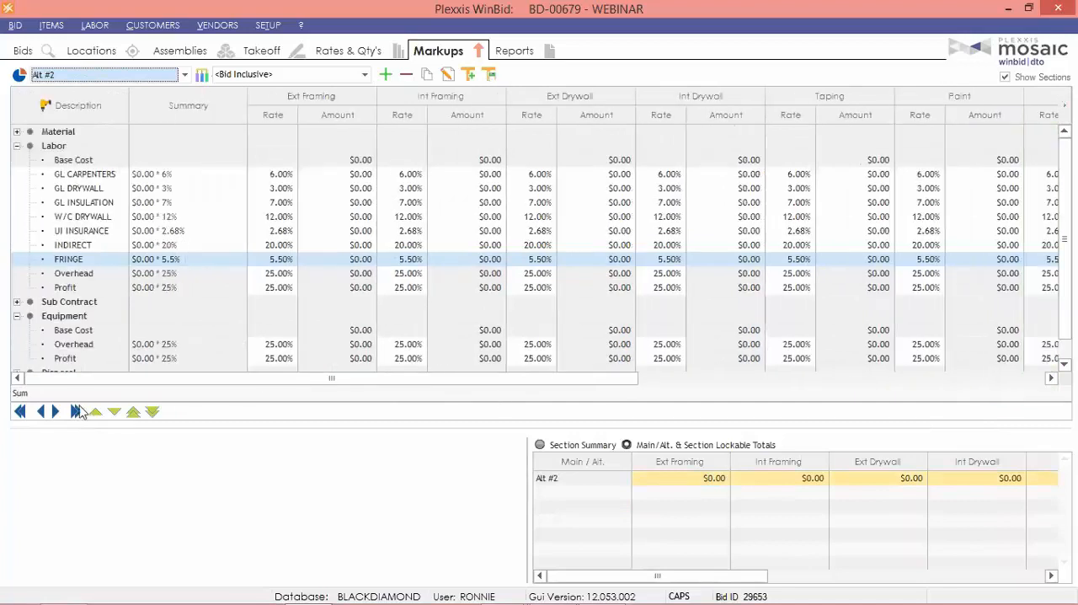
# Show only the Alt #1 markups and set its labor Overhead rate to 75 percent across all sections.
pyautogui.click(78, 82)
pyautogui.click(67, 142)
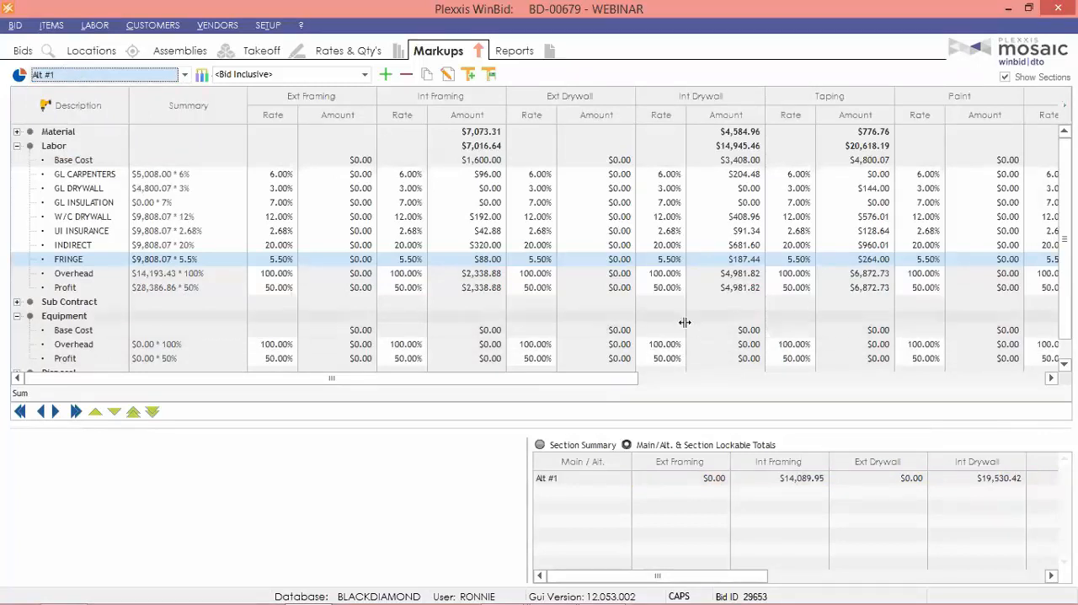
pyautogui.click(69, 274)
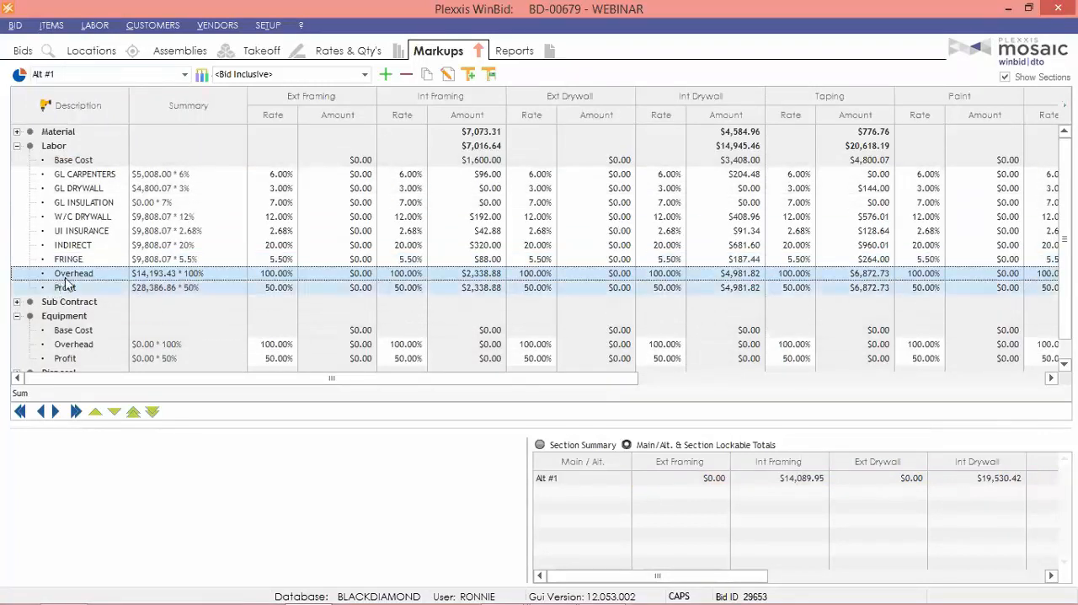
pyautogui.rightClick(83, 274)
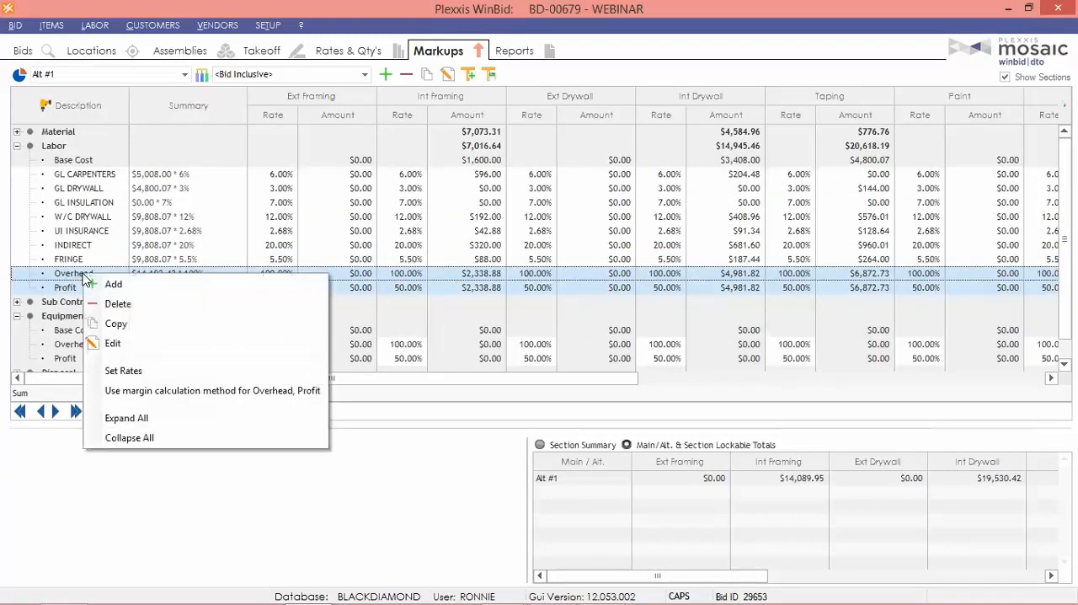
pyautogui.click(123, 370)
pyautogui.click(419, 236)
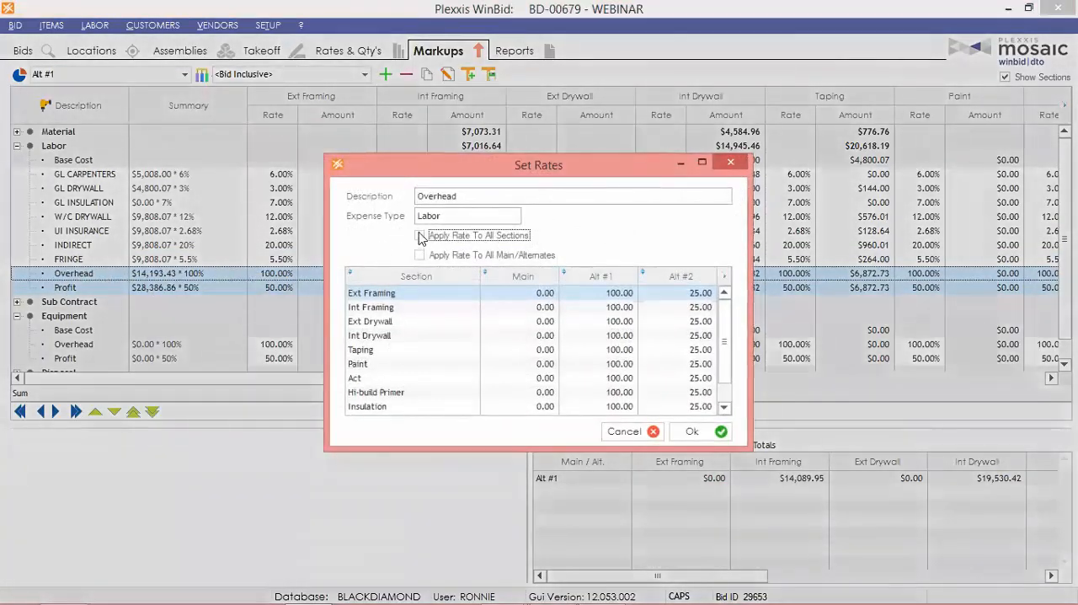
pyautogui.click(420, 255)
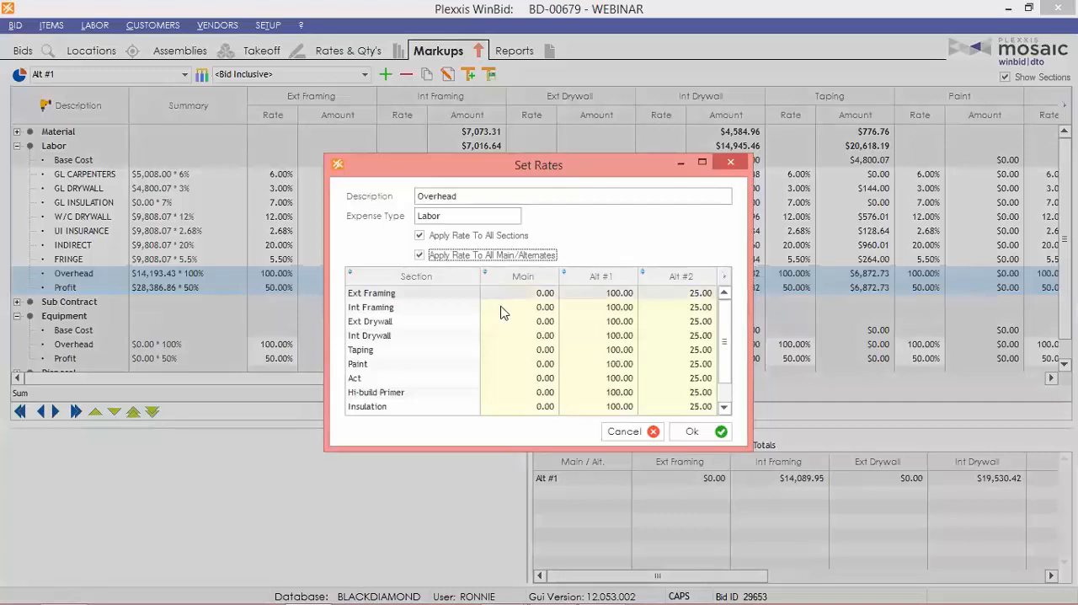
pyautogui.click(419, 255)
pyautogui.click(588, 293)
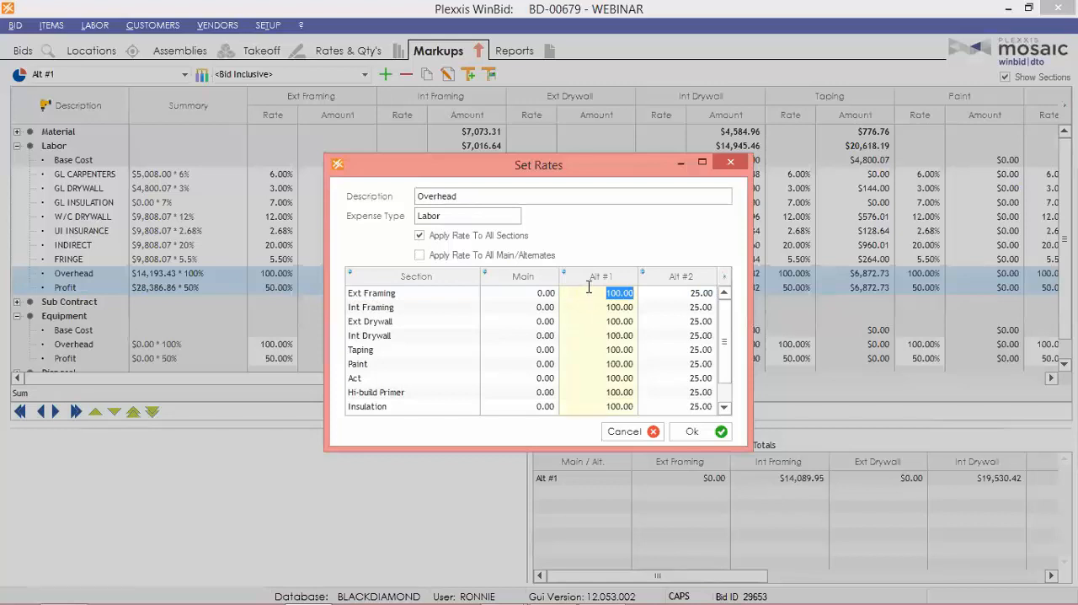
pyautogui.write('75')
pyautogui.press('Tab')
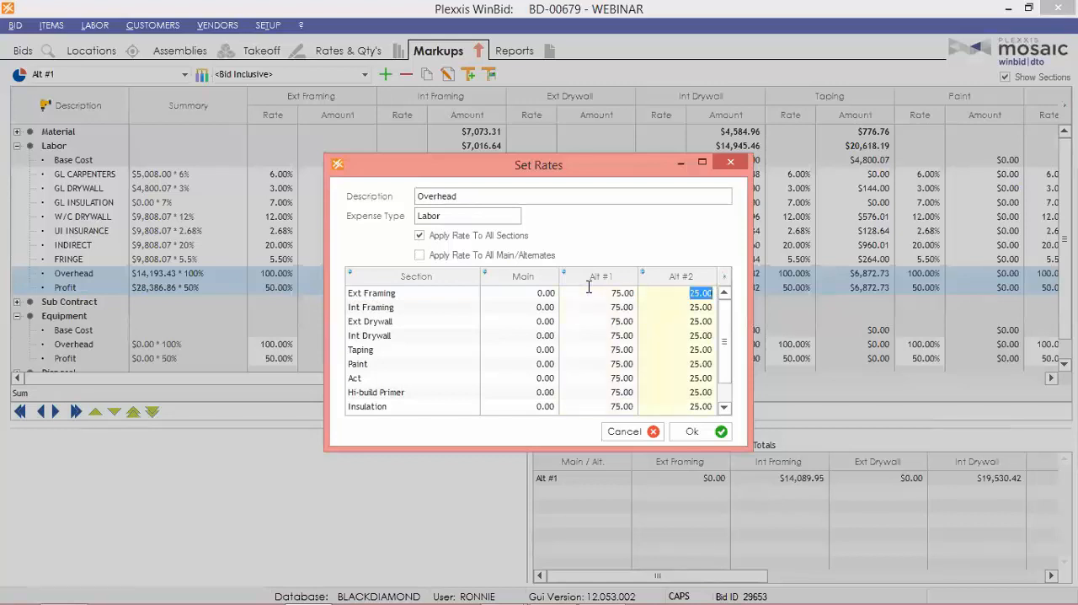
pyautogui.click(691, 432)
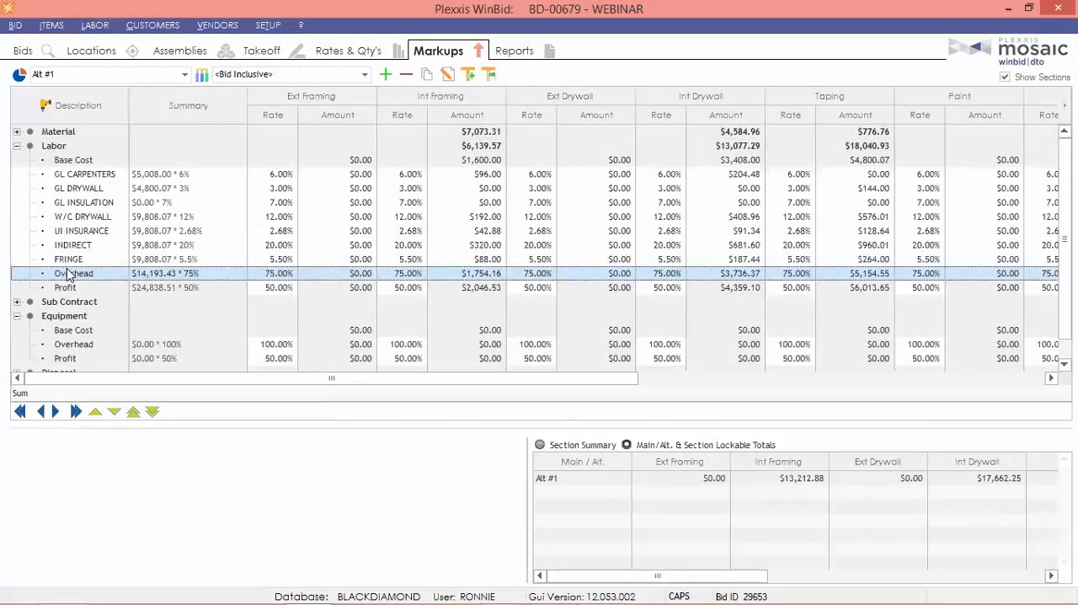
# Set the labor Overhead rate to 45 percent for all sections and all main/alternates.
pyautogui.rightClick(69, 275)
pyautogui.click(101, 364)
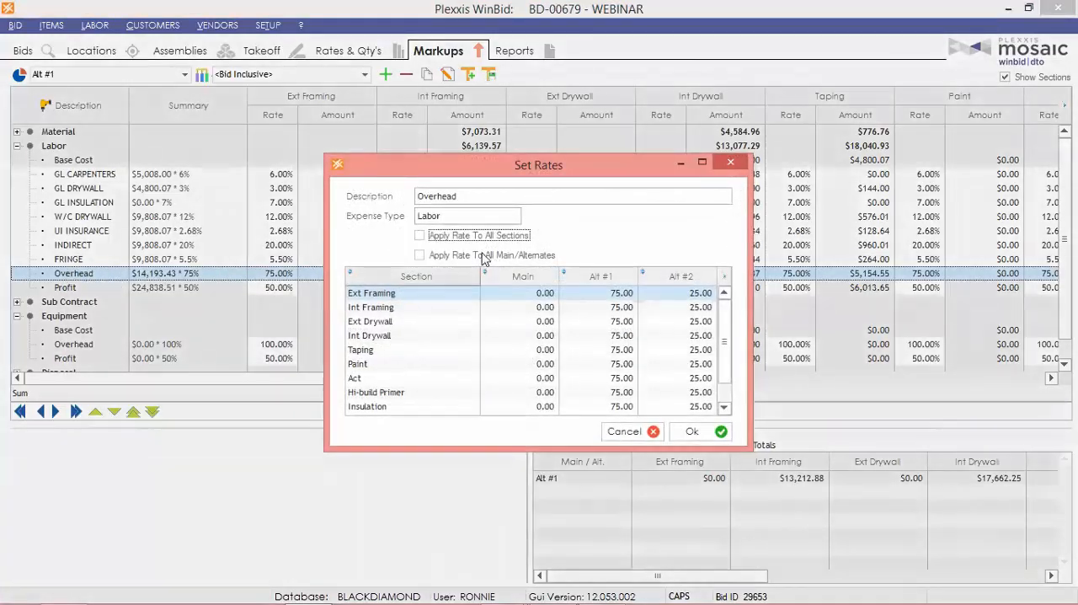
pyautogui.click(419, 236)
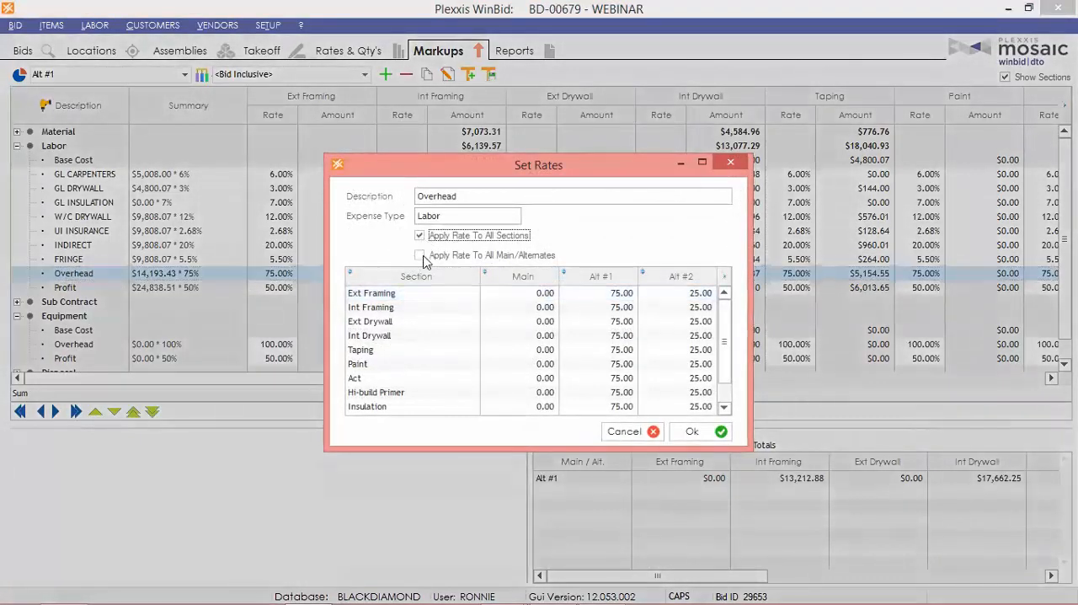
pyautogui.click(421, 256)
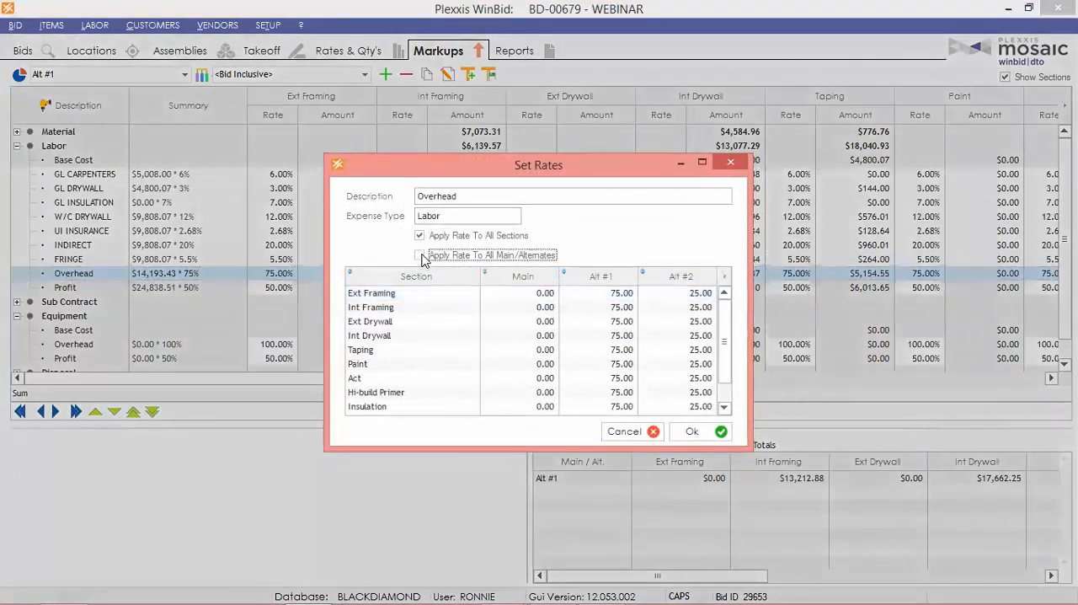
pyautogui.click(520, 298)
pyautogui.write('45')
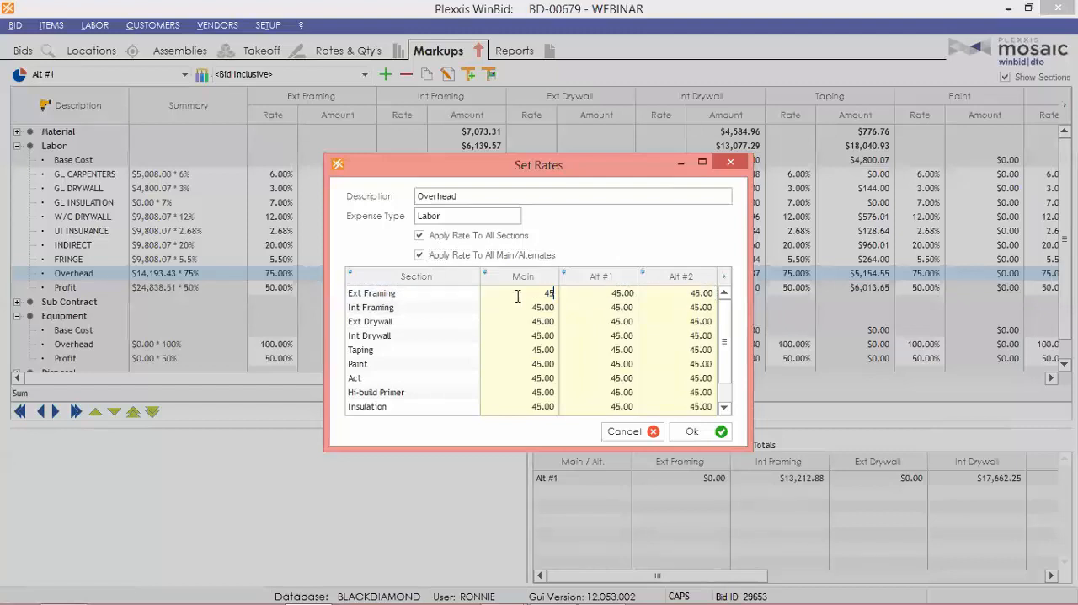
pyautogui.press('Tab')
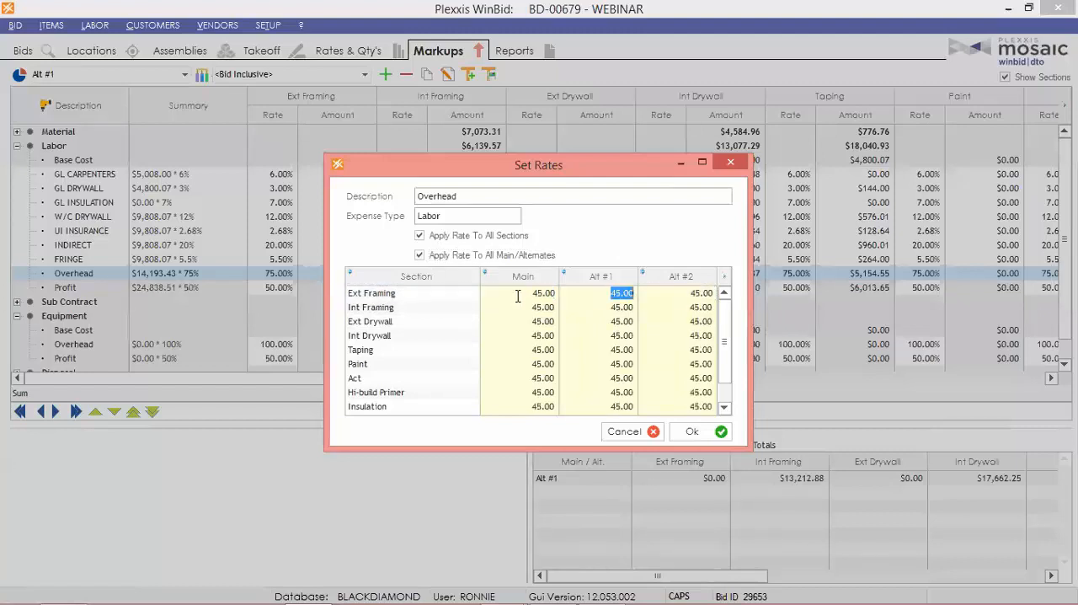
pyautogui.click(699, 432)
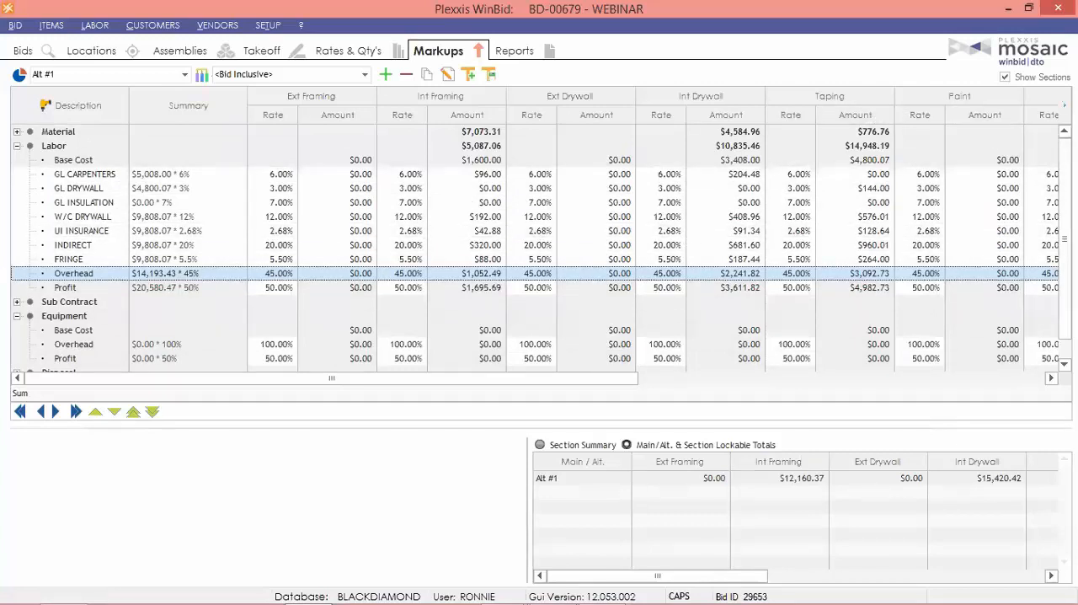
# Hide the section columns and set Alt #1's labor Profit rate to 25 percent.
pyautogui.click(1005, 78)
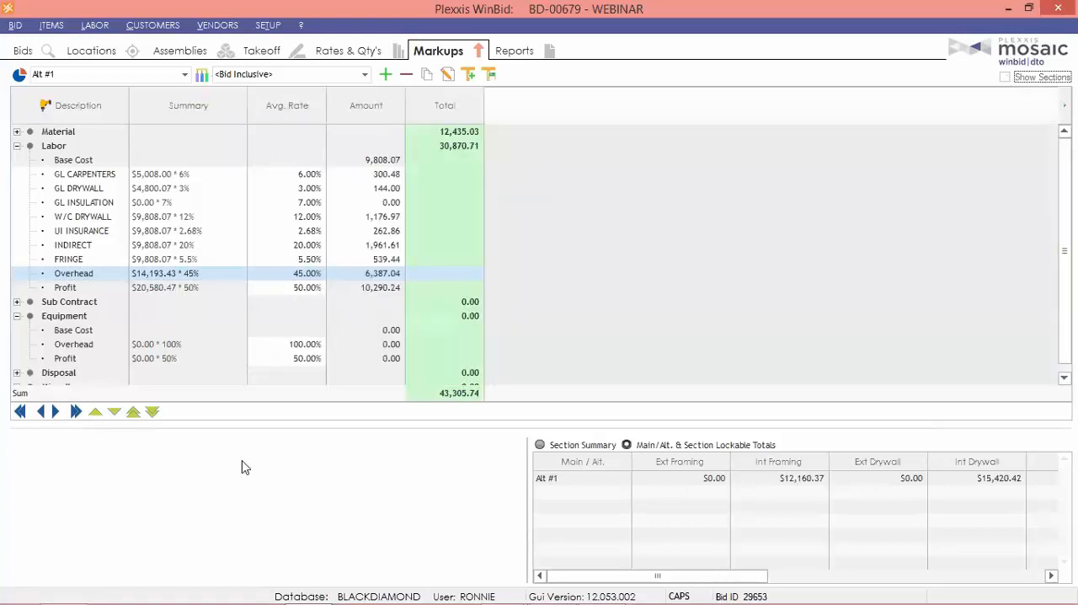
pyautogui.click(291, 289)
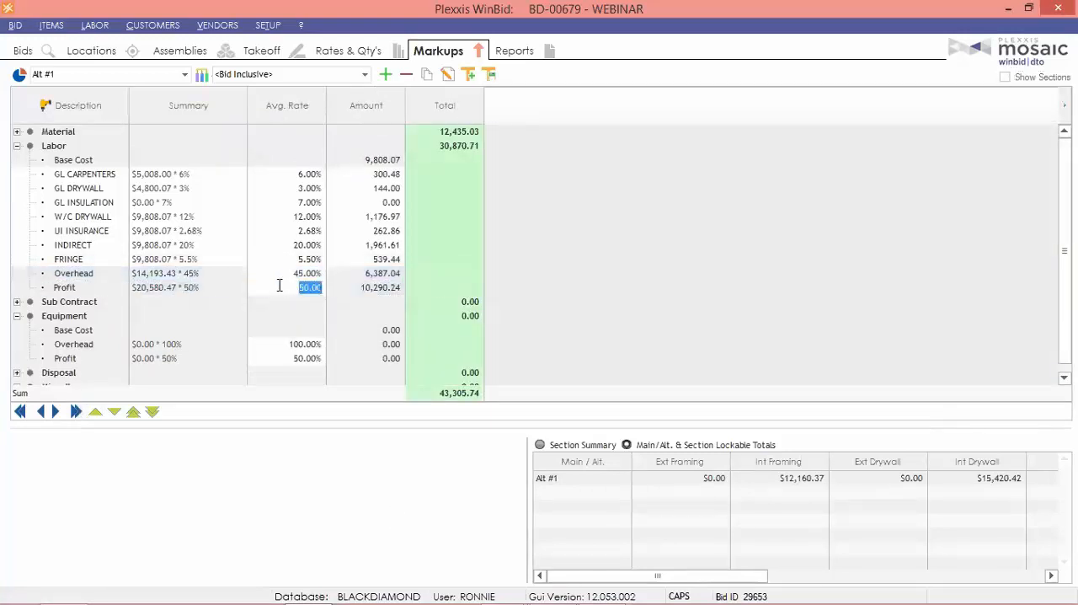
pyautogui.write('25')
pyautogui.press('Return')
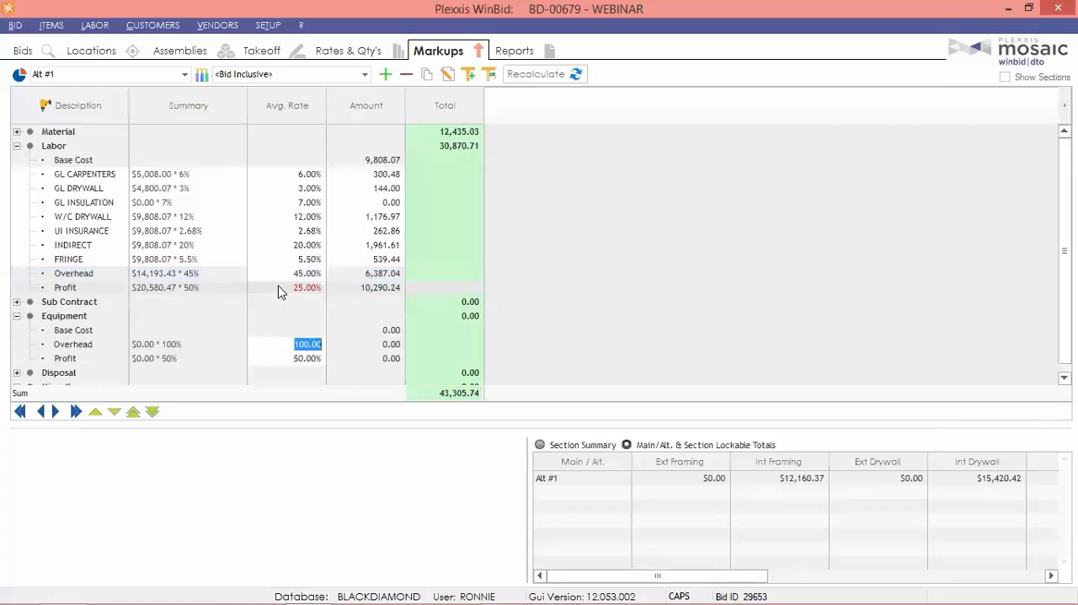
# Set Alt #1's equipment Overhead to 45 percent and equipment Profit to 25 percent, and recalculate the markups.
pyautogui.write('45')
pyautogui.press('Return')
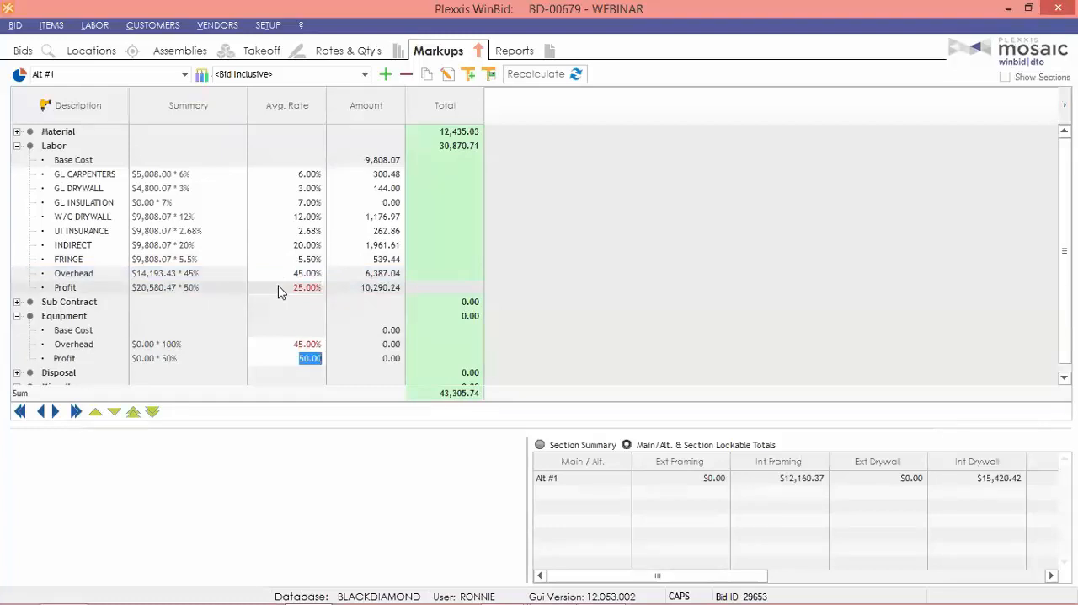
pyautogui.write('25')
pyautogui.scroll(-1, 281, 291)
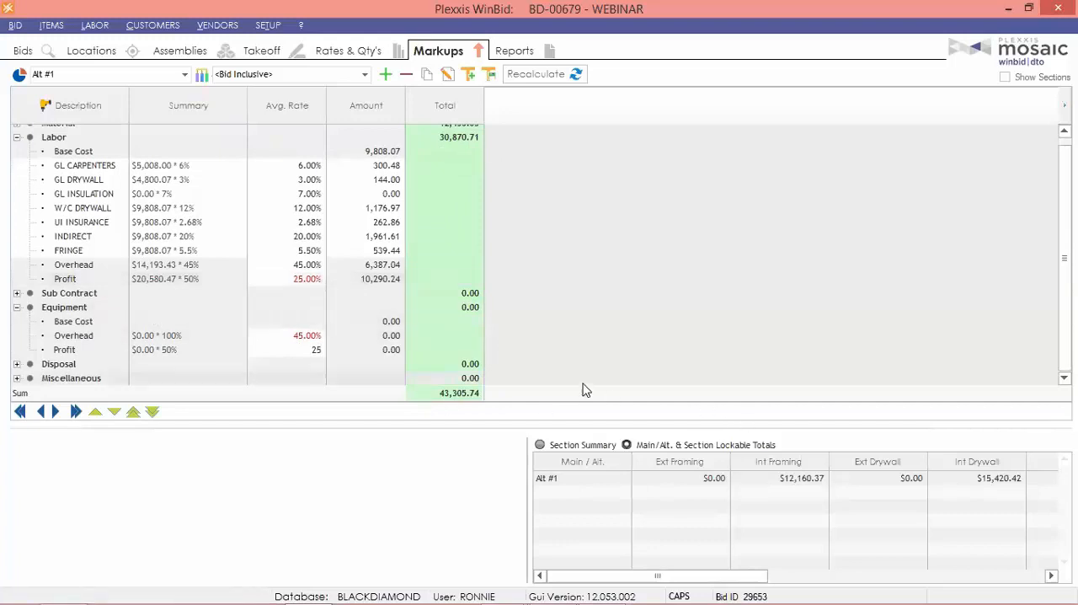
pyautogui.click(283, 326)
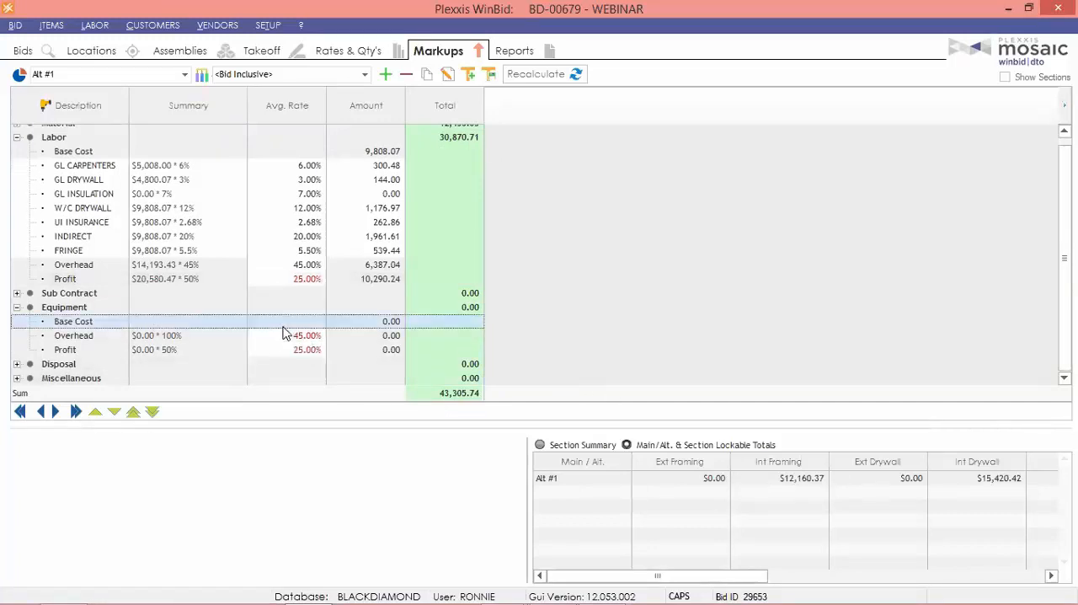
pyautogui.click(556, 76)
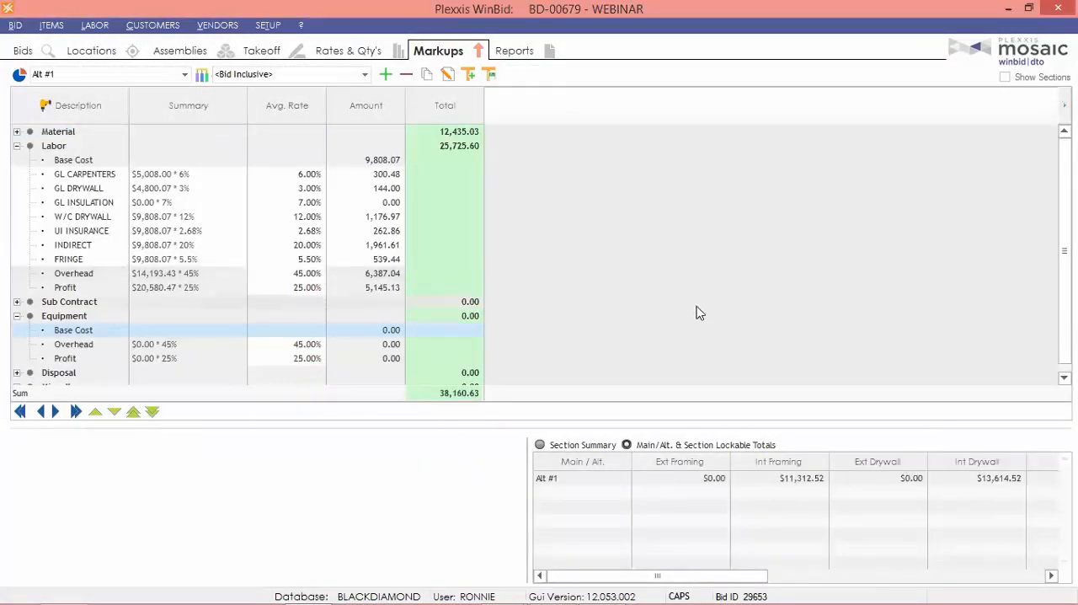
# Review the Int Framing section's markups for Alt #1 and for the whole bid (Bid Inclusive).
pyautogui.click(287, 75)
pyautogui.click(258, 133)
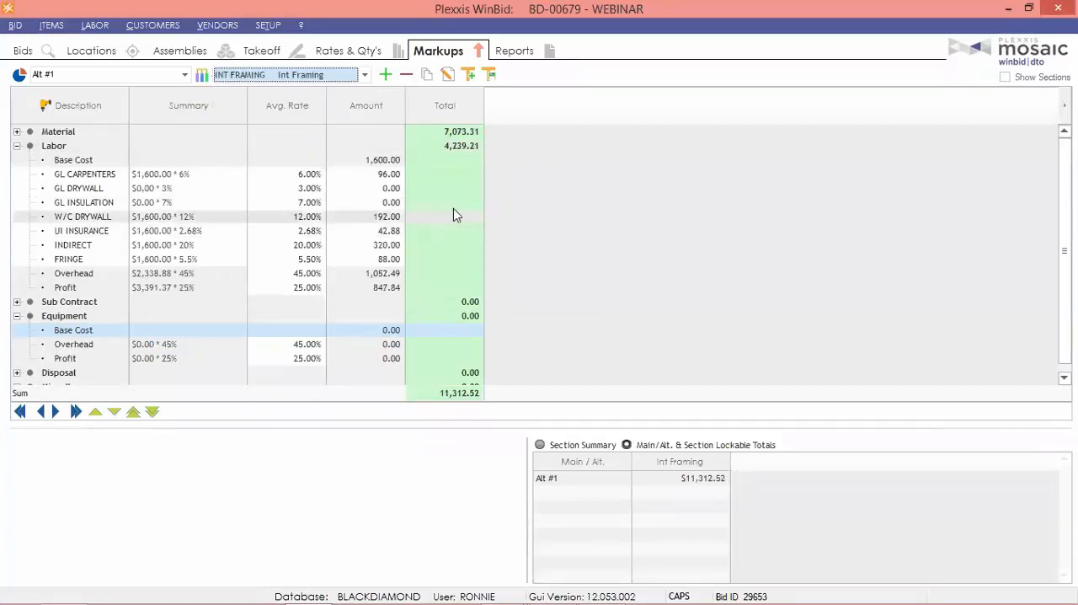
pyautogui.click(96, 75)
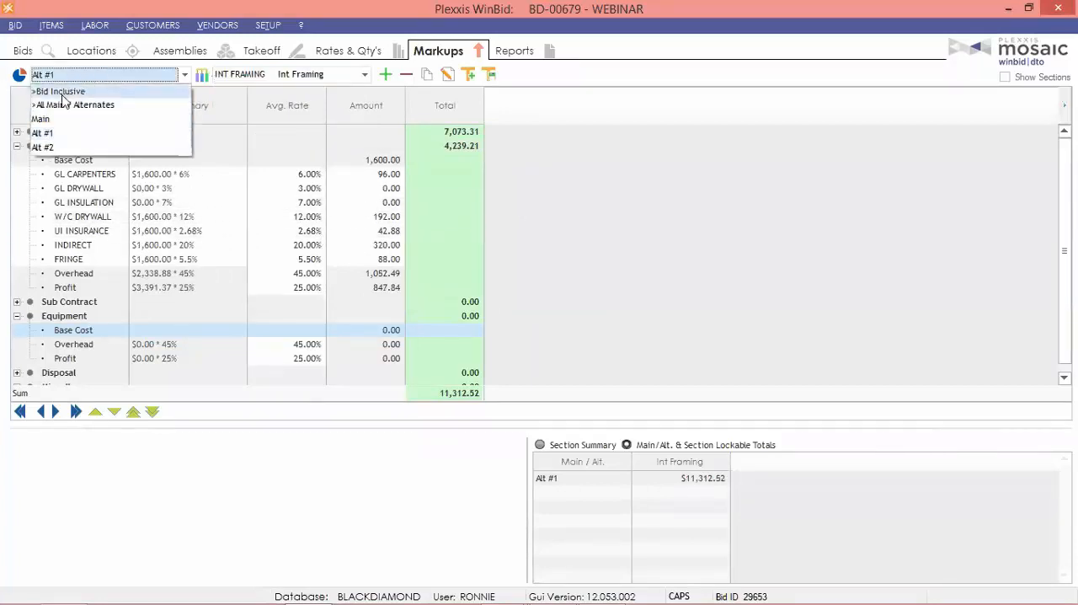
pyautogui.click(66, 91)
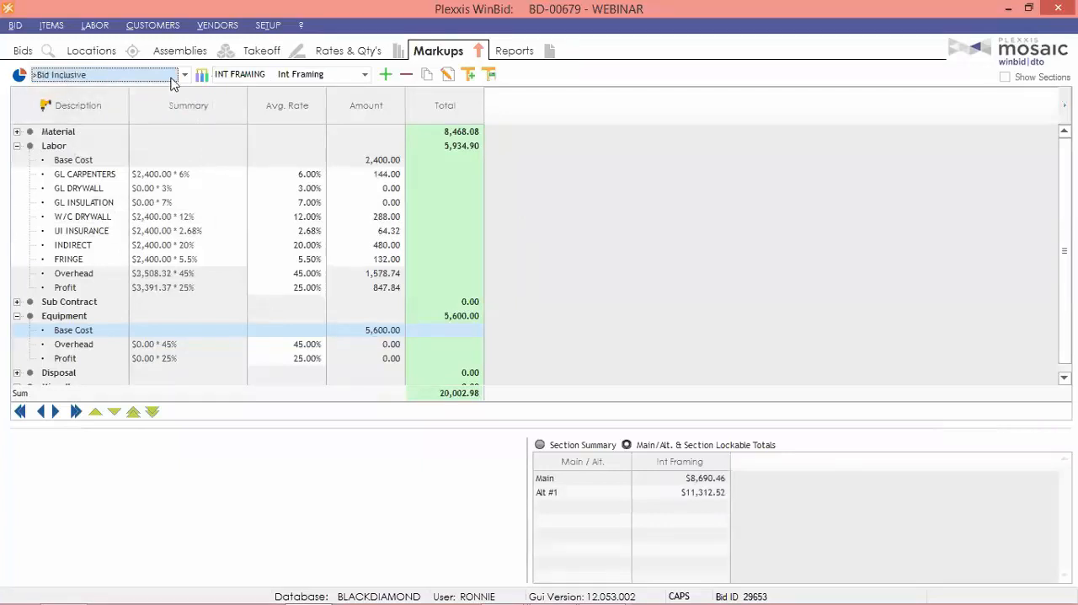
# Create a new proposal/contract section with the code VE OPTION.
pyautogui.click(202, 75)
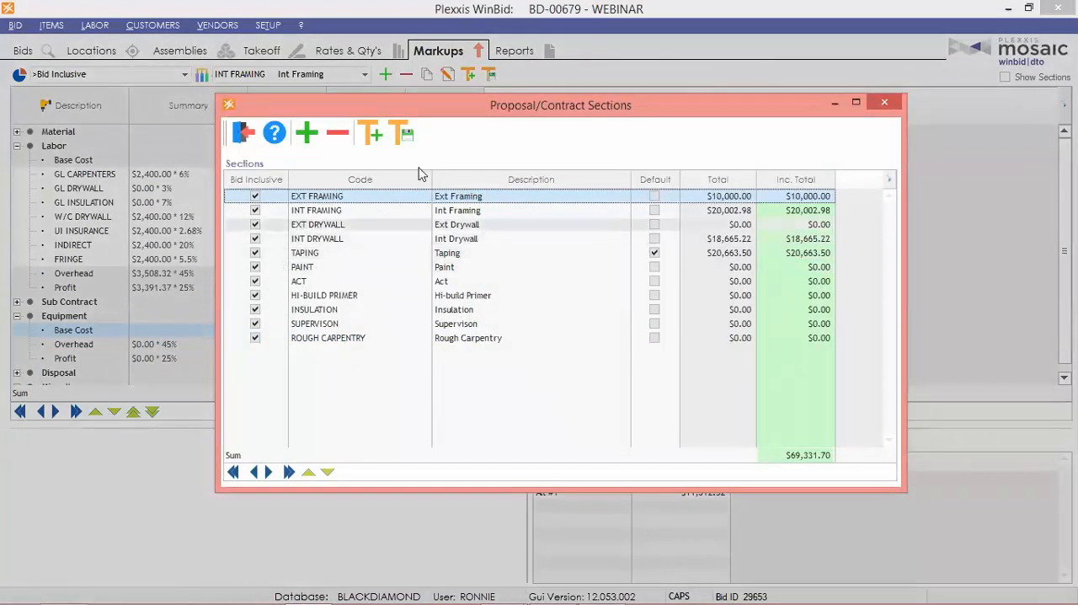
pyautogui.click(308, 135)
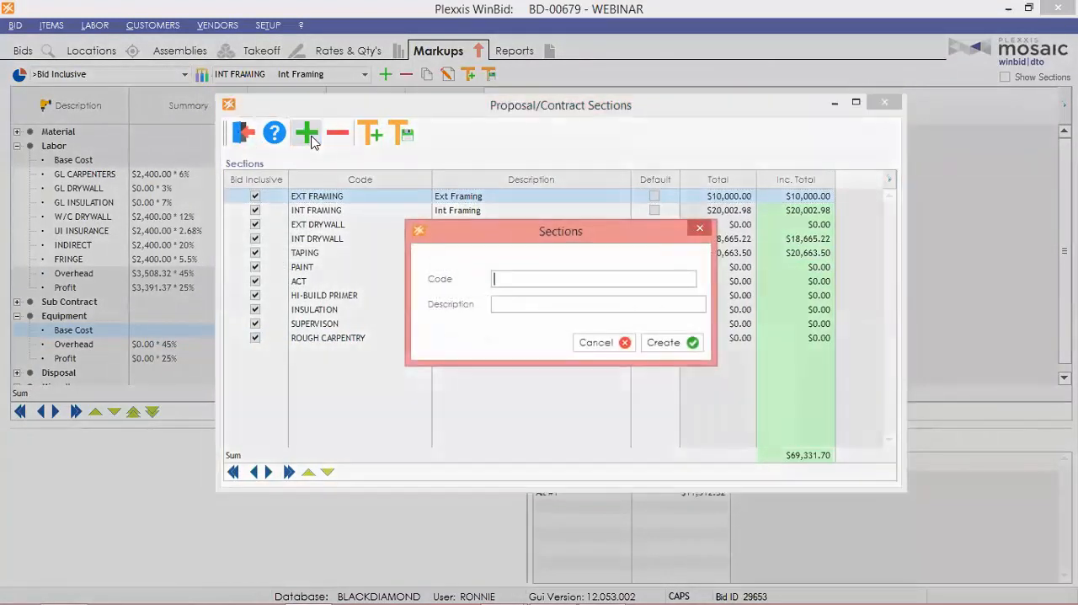
pyautogui.write('VE OPTION')
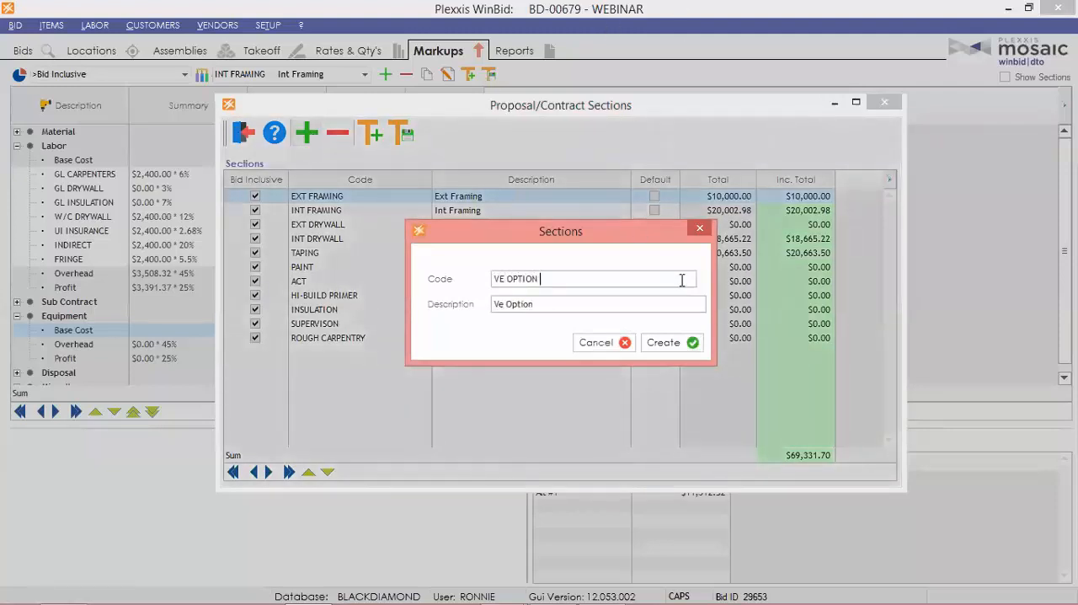
pyautogui.click(673, 343)
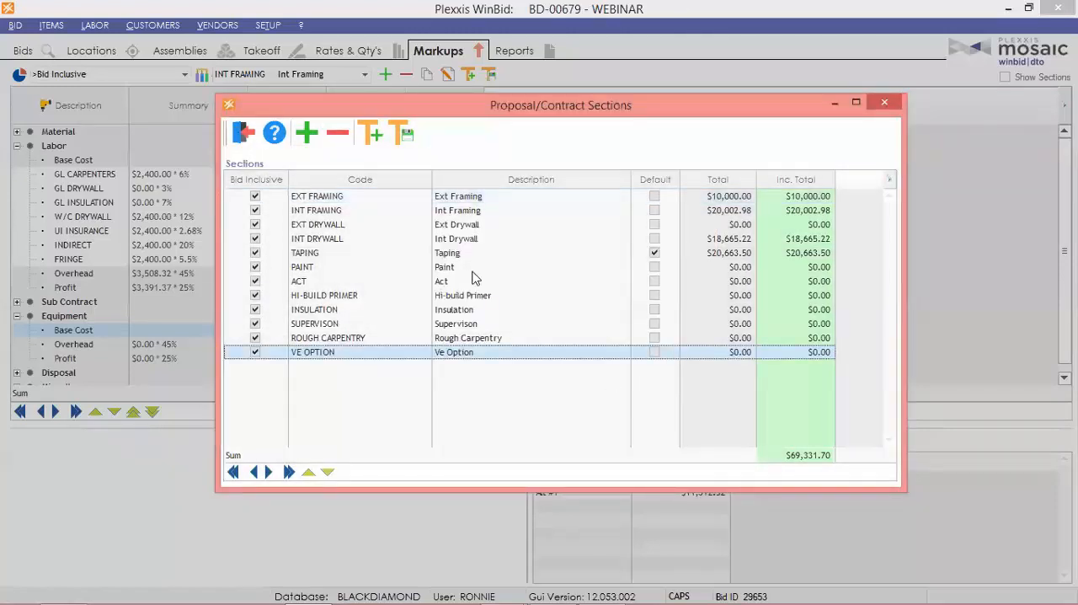
pyautogui.click(241, 134)
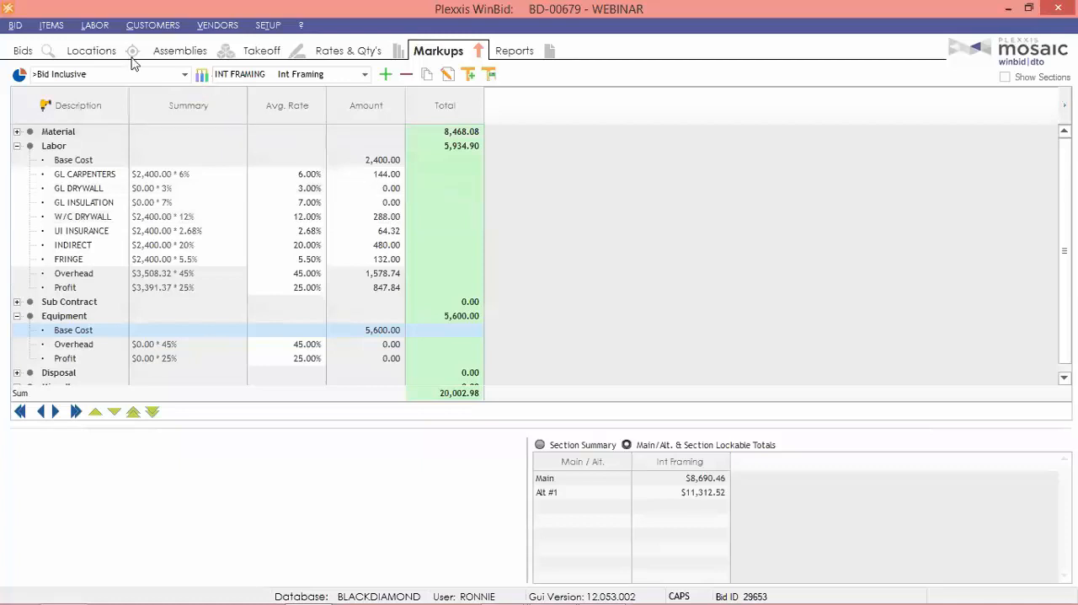
# Open the interior wall assembly 3 5/8" X 16GA GYP BOTH SIDES for editing and look through its items.
pyautogui.click(179, 50)
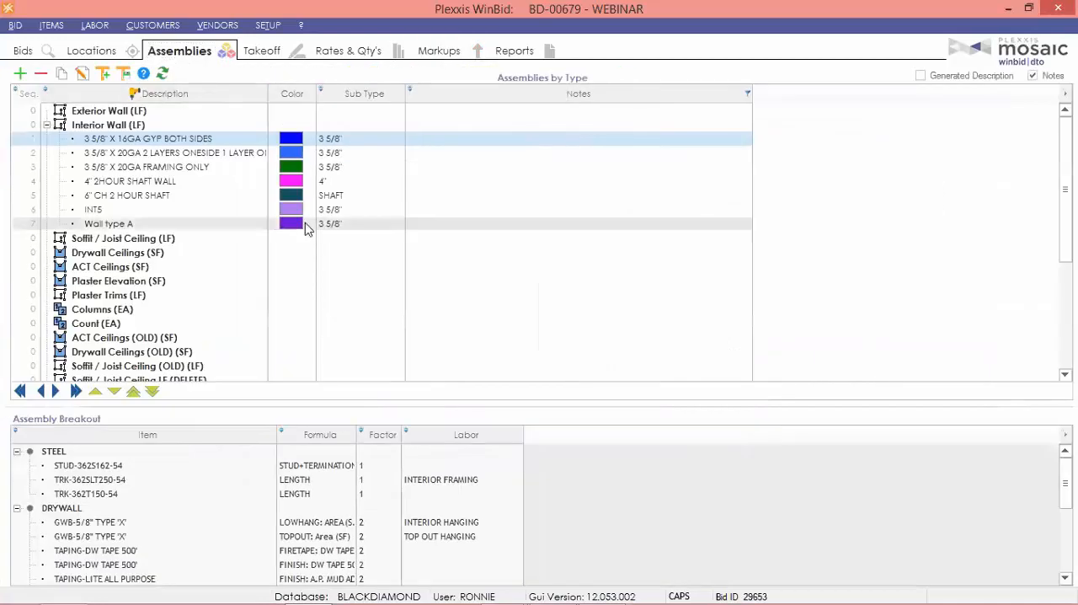
pyautogui.click(82, 74)
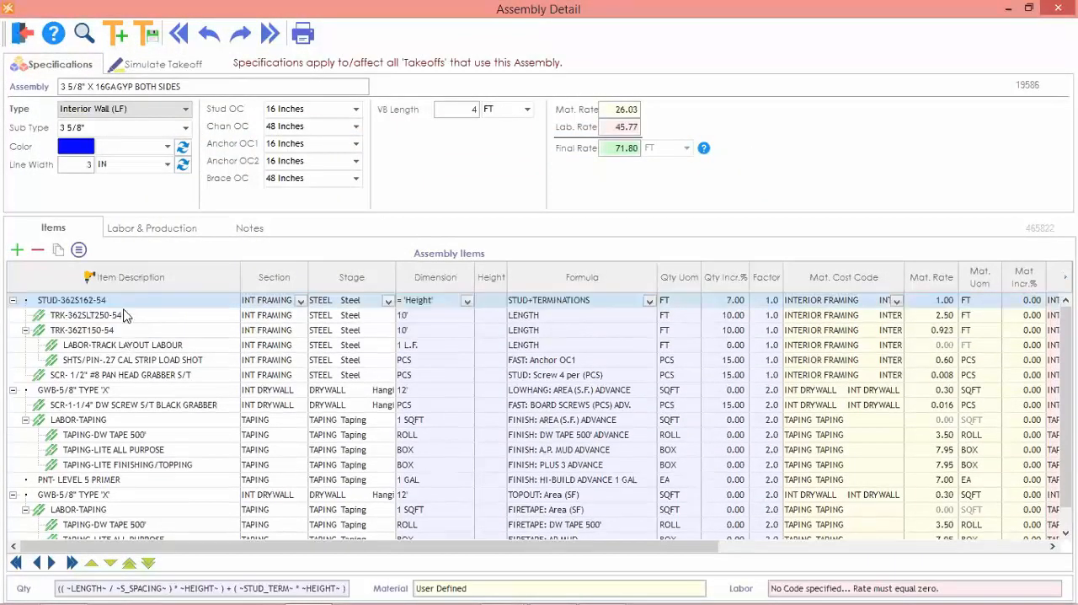
pyautogui.click(122, 315)
pyautogui.scroll(-1, 127, 320)
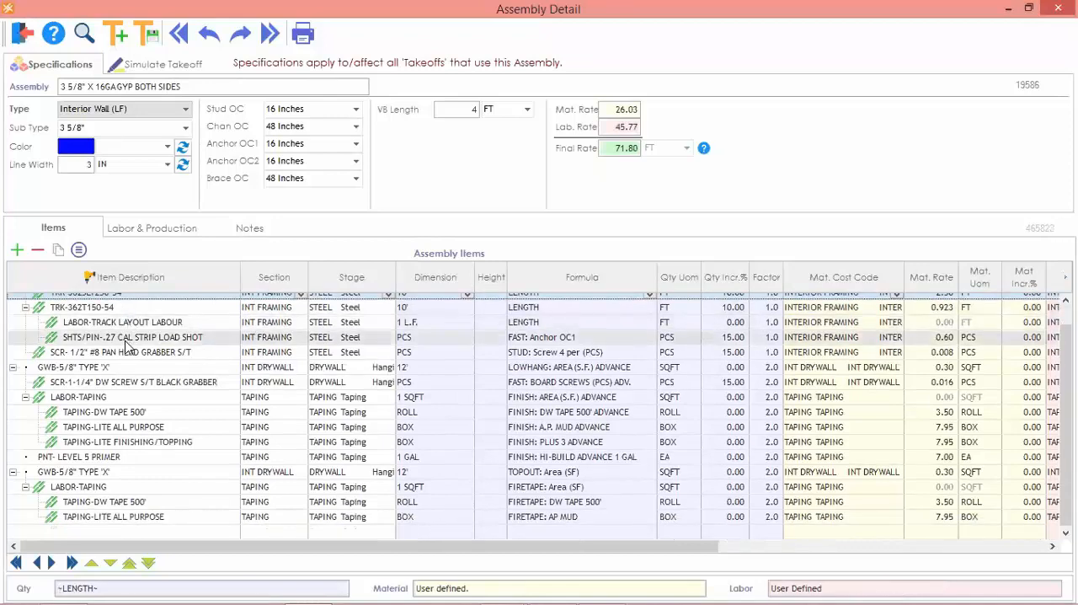
# Add the 20GA, 3 5/8" wide deflection track TRK-362SLT250-33 to the assembly's items.
pyautogui.click(17, 250)
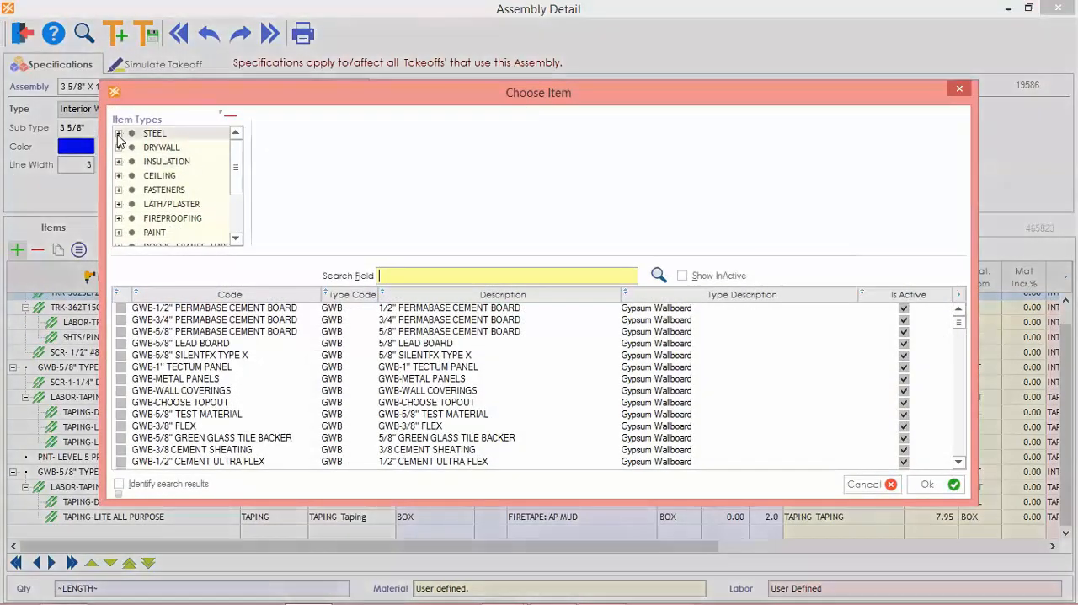
pyautogui.click(119, 133)
pyautogui.scroll(-1, 173, 208)
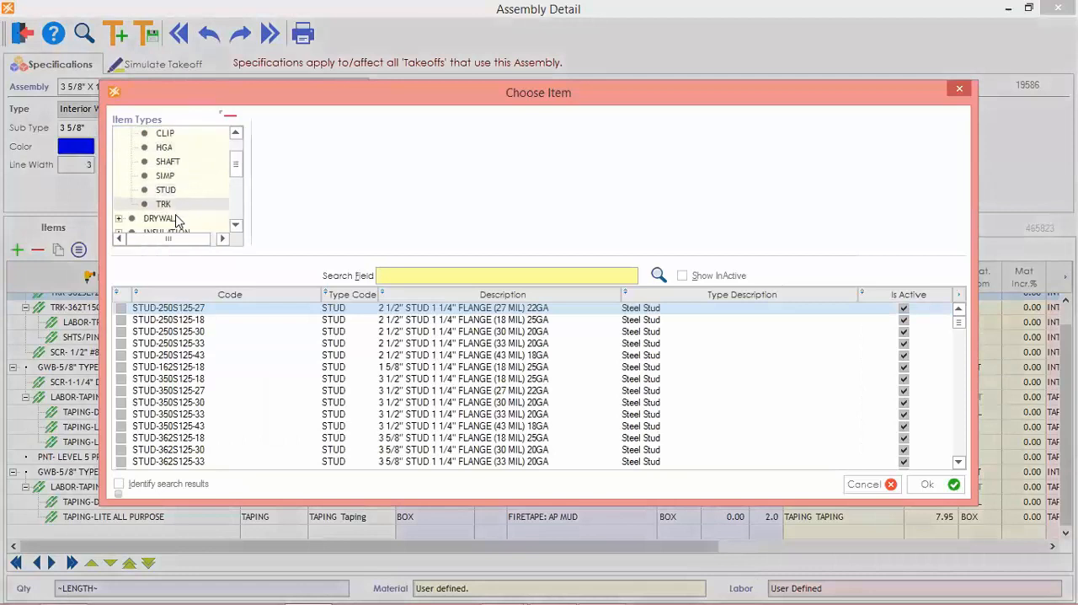
pyautogui.click(169, 204)
pyautogui.click(278, 161)
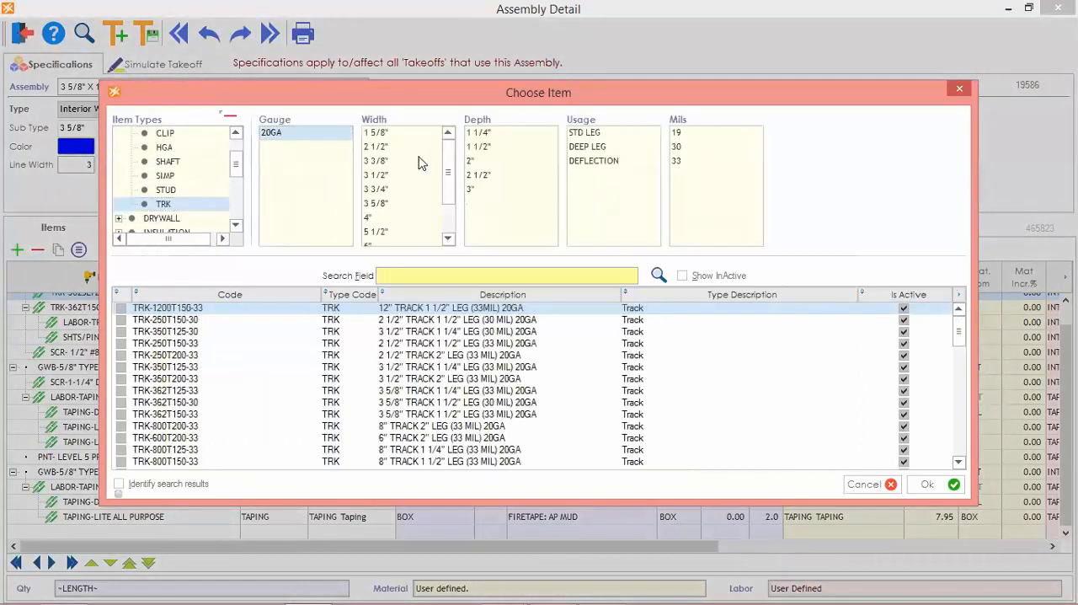
pyautogui.click(375, 204)
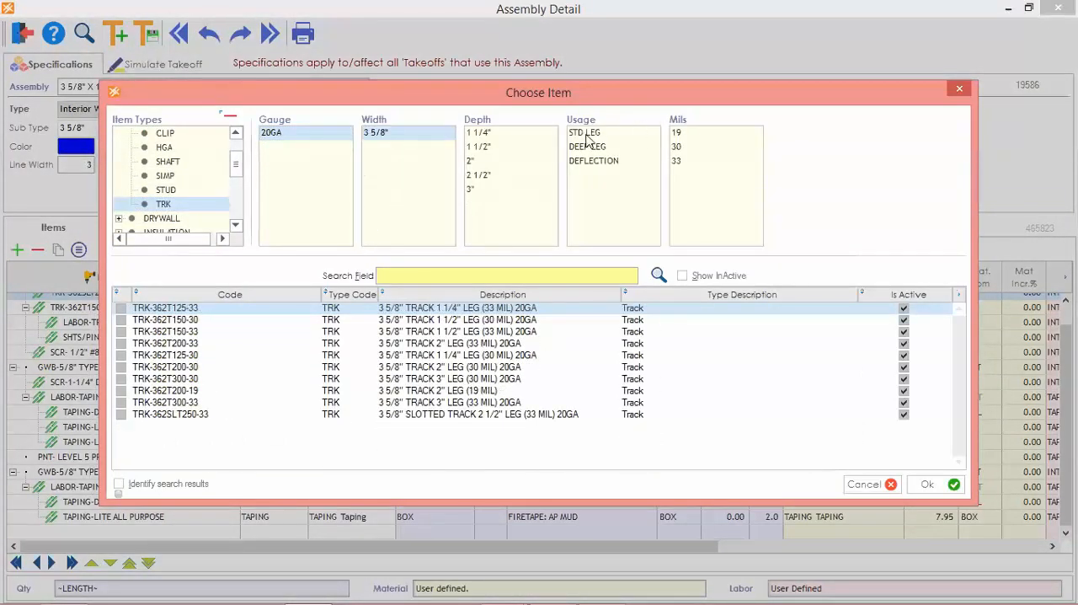
pyautogui.click(592, 161)
pyautogui.click(120, 307)
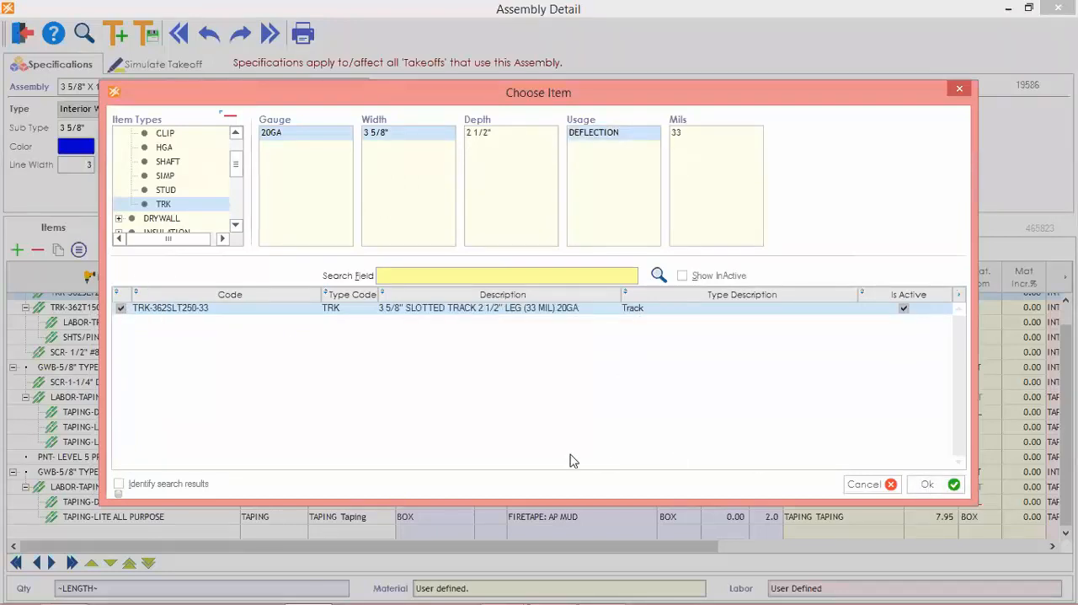
pyautogui.click(925, 485)
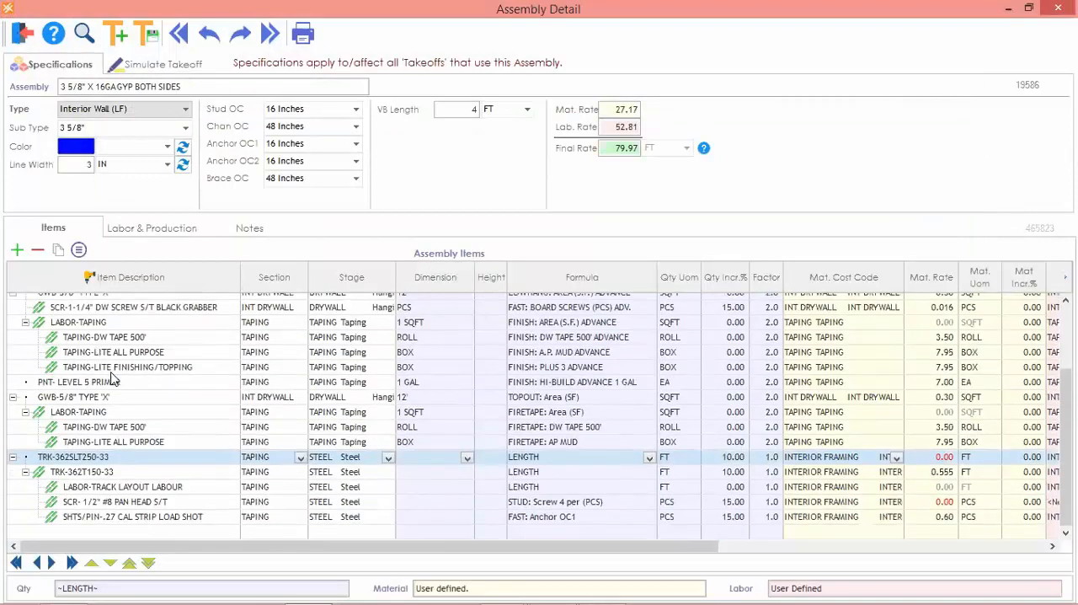
# Delete the sub-items attached to TRK-362SLT250-33, from TRK-362T150-33 through SHTS/PIN-.27 CAL STRIP LOAD SHOT.
pyautogui.click(122, 456)
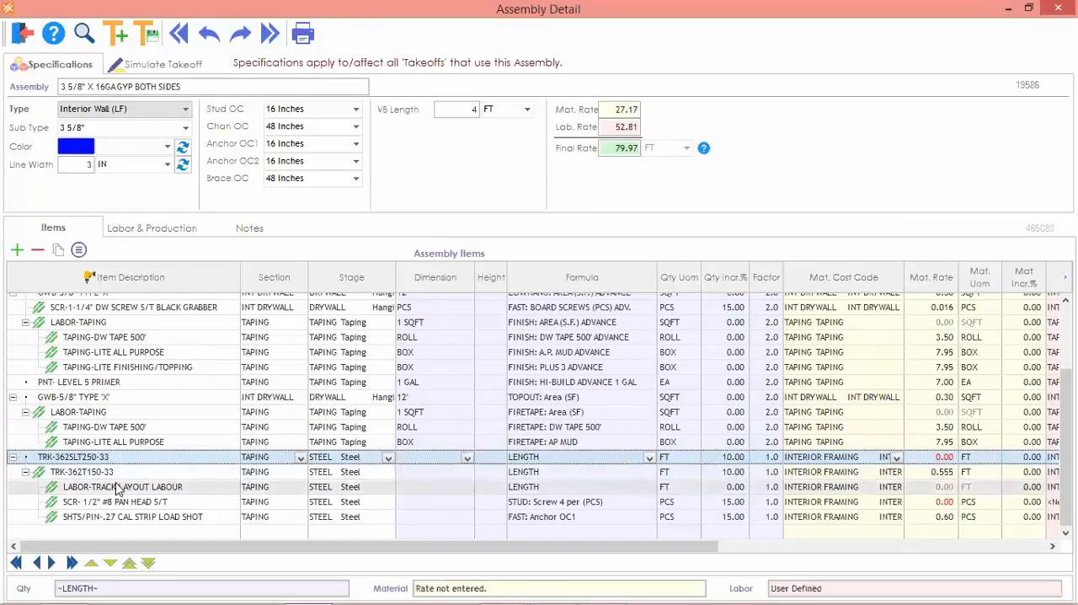
pyautogui.click(119, 474)
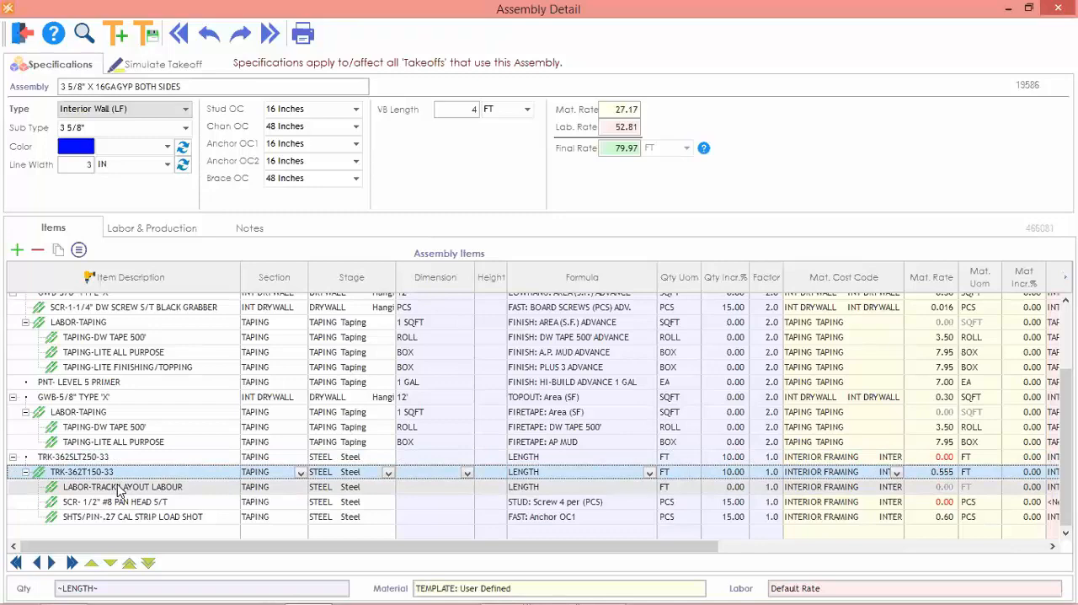
pyautogui.keyDown('shift'); pyautogui.click(108, 516); pyautogui.keyUp('shift')
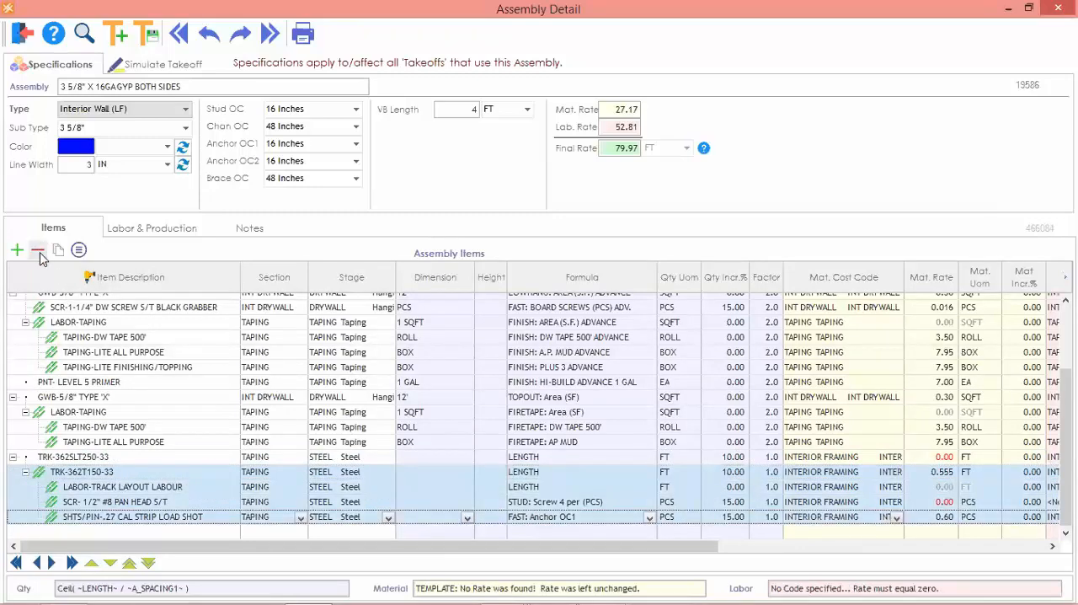
pyautogui.click(39, 256)
# Assign the TRK-362SLT250-33 item to the VE OPTION section.
pyautogui.click(282, 534)
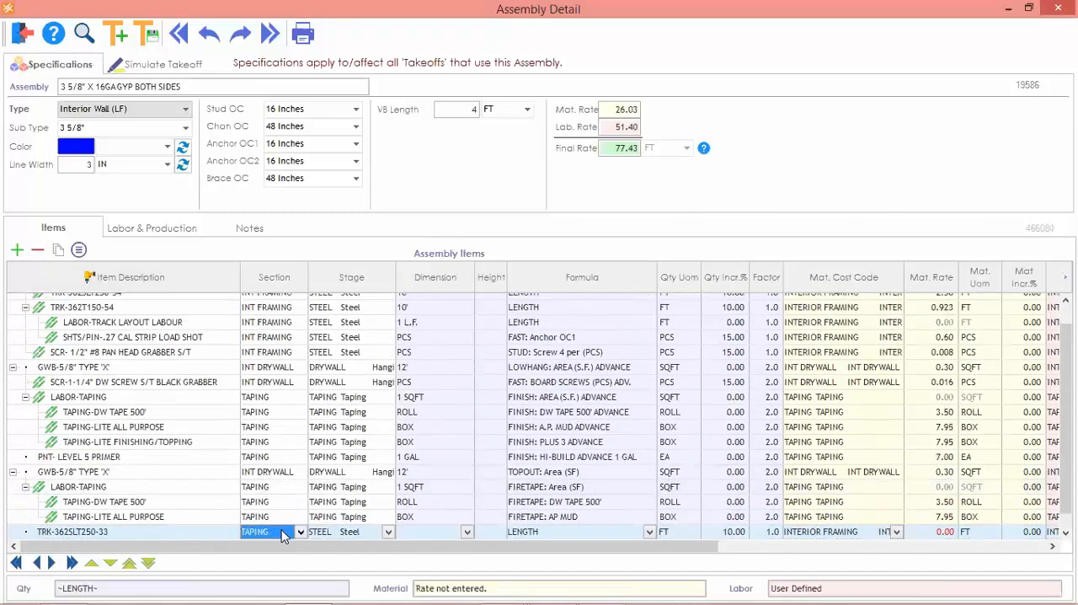
pyautogui.click(282, 535)
pyautogui.click(272, 520)
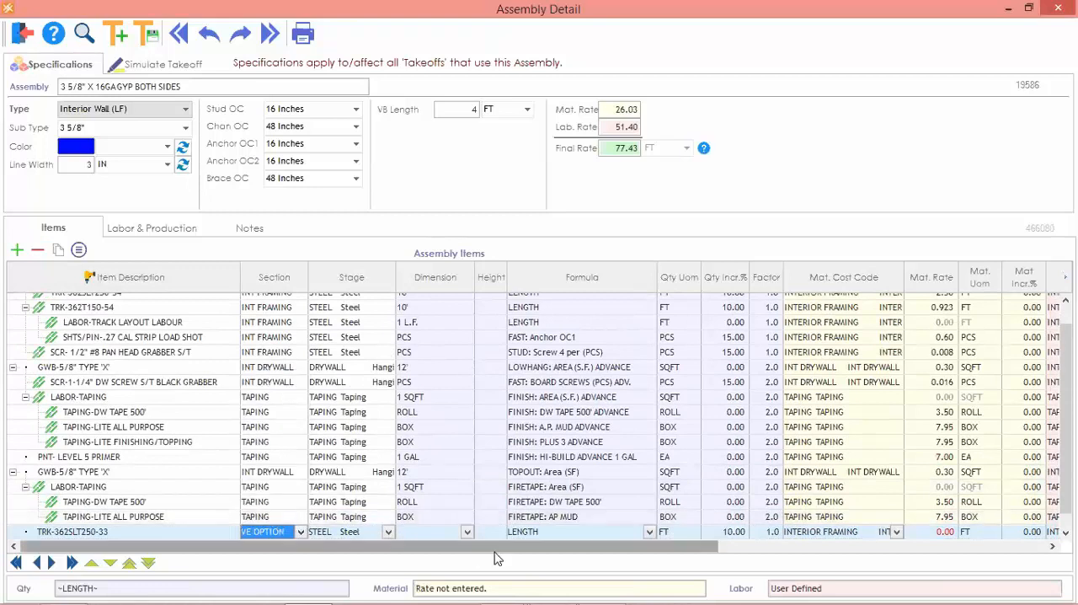
# Give the TRK-362SLT250-33 item a 10' dimension and a material rate of 0.45 per FT.
pyautogui.click(432, 533)
pyautogui.click(431, 533)
pyautogui.click(420, 570)
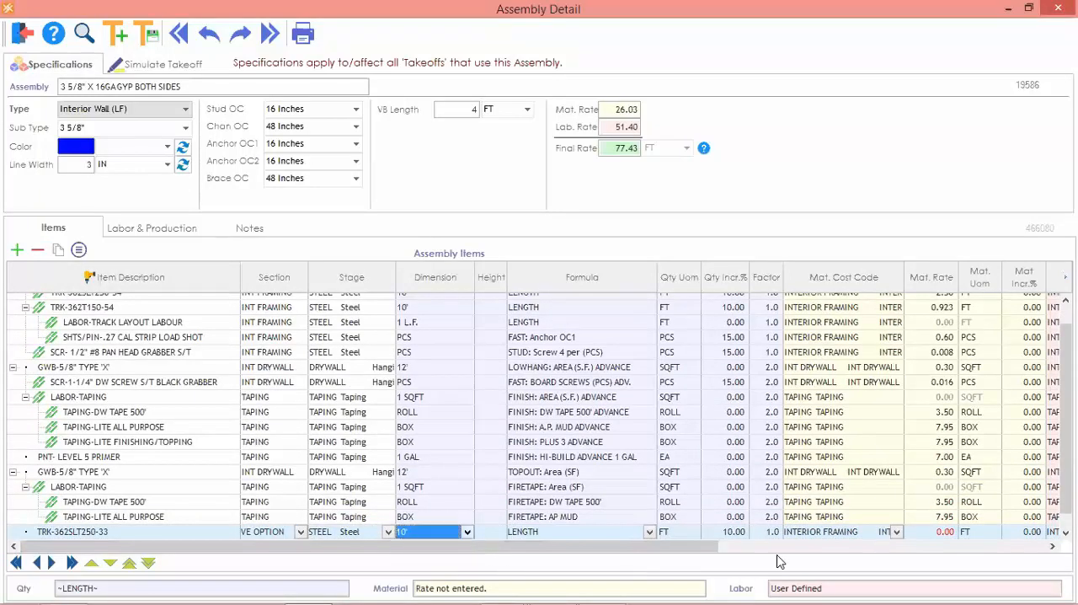
pyautogui.click(937, 531)
pyautogui.write('0.45')
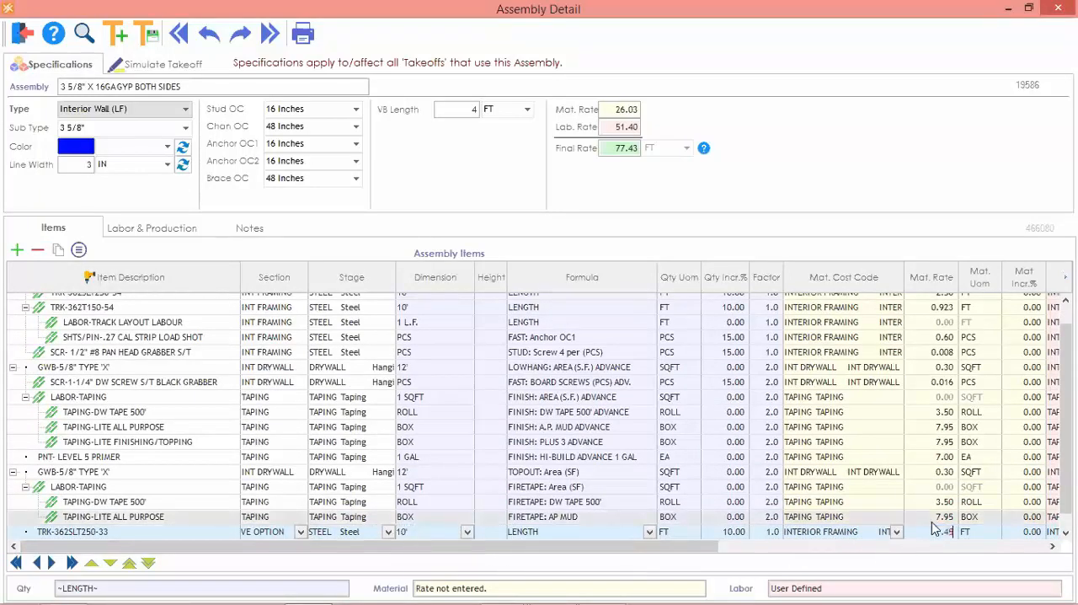
pyautogui.press('Tab')
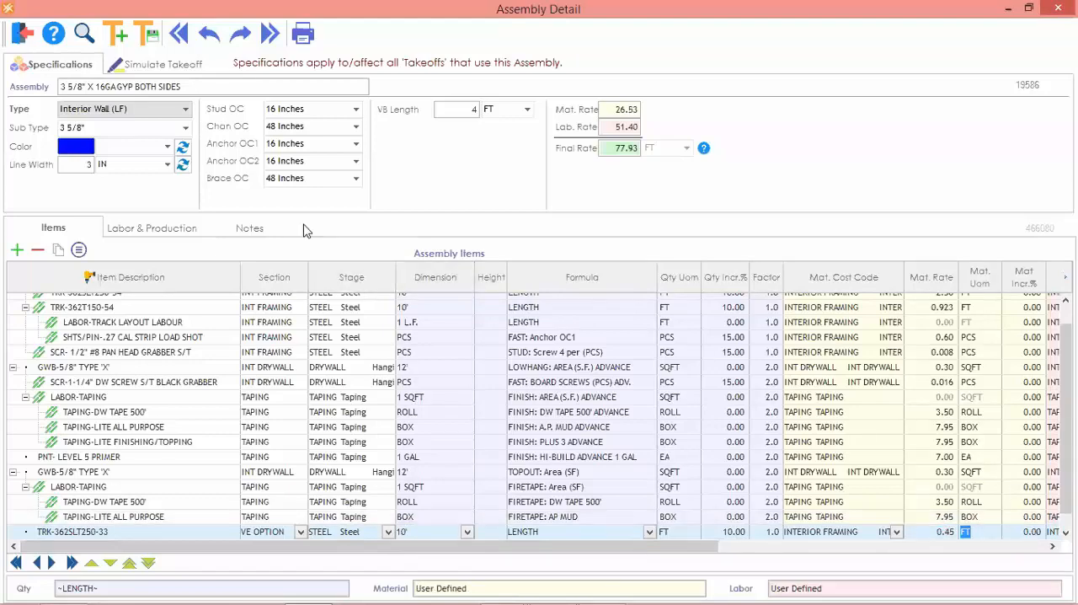
# Set the labor rate of TRK-362SLT250-33 to 2.00 per FT and close the assembly detail.
pyautogui.click(152, 229)
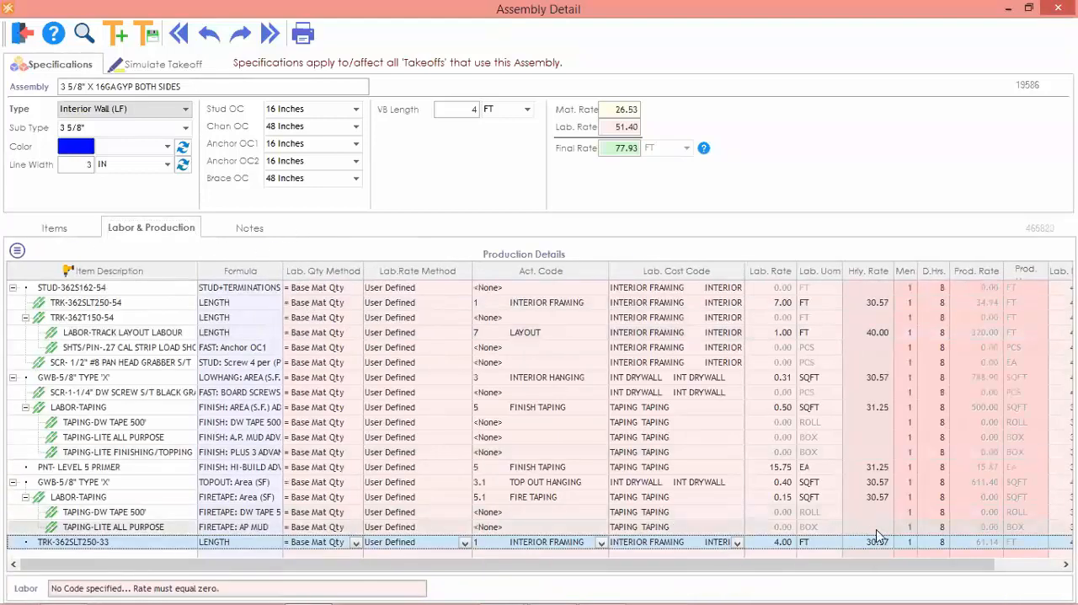
pyautogui.click(768, 545)
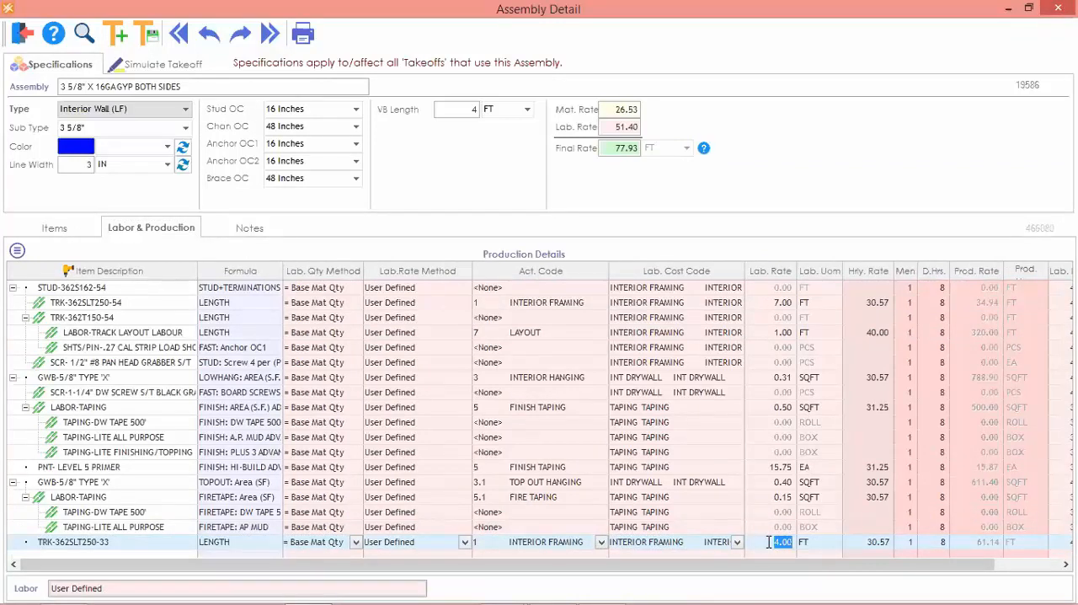
pyautogui.write('2')
pyautogui.press('Tab')
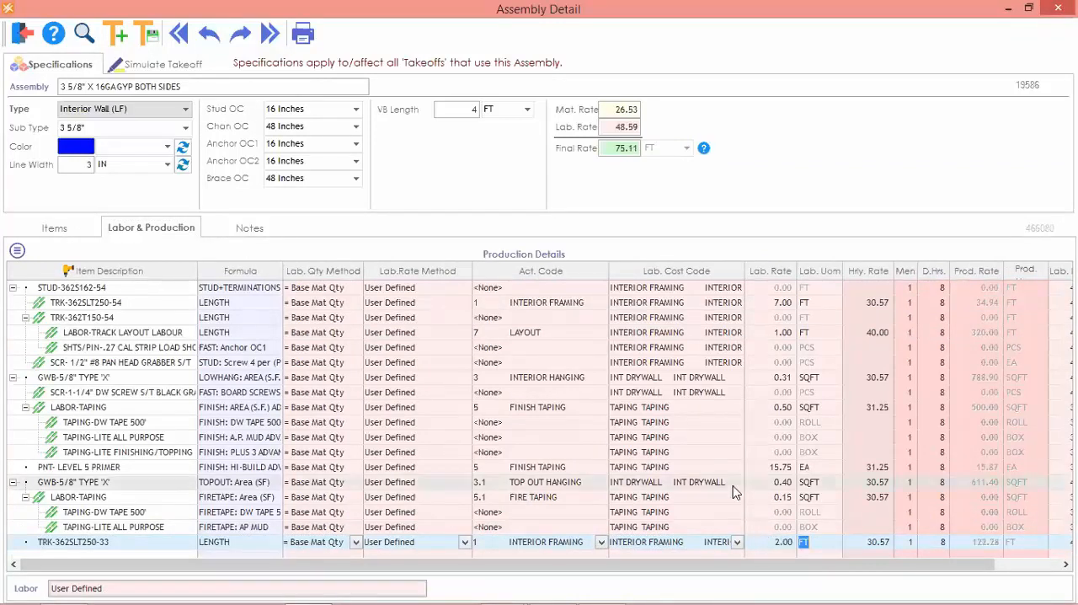
pyautogui.click(22, 34)
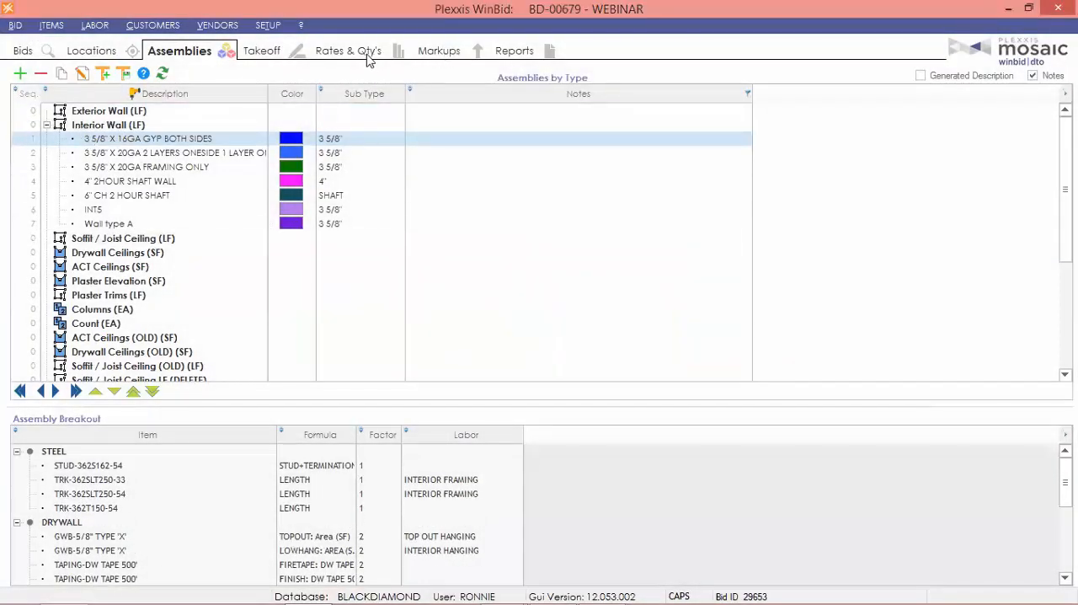
# Exclude the VE OPTION section from the bid-inclusive total in the proposal/contract sections list.
pyautogui.click(438, 53)
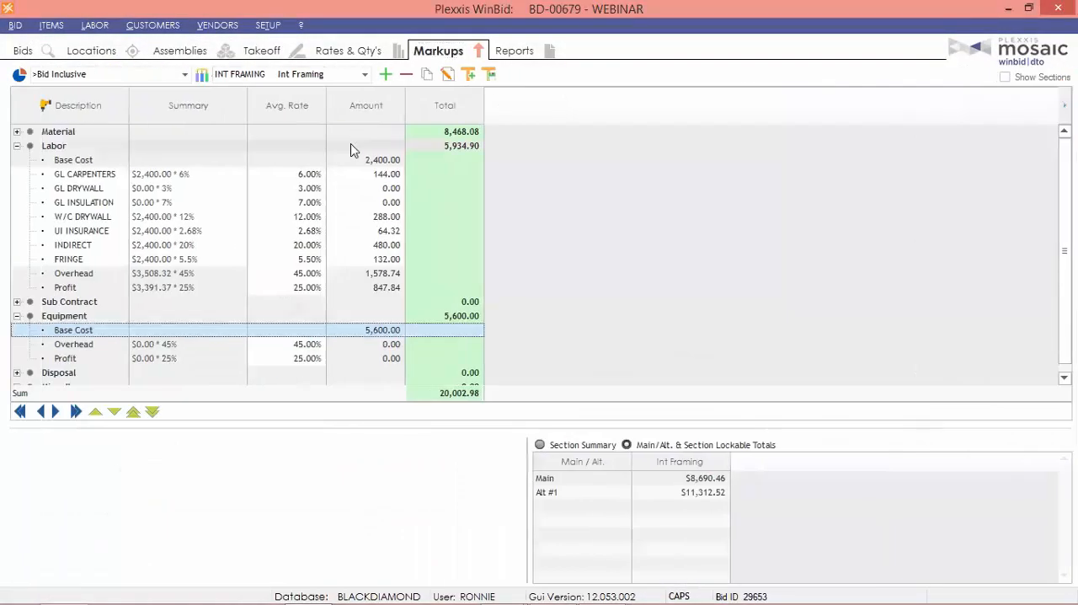
pyautogui.click(283, 80)
pyautogui.click(202, 75)
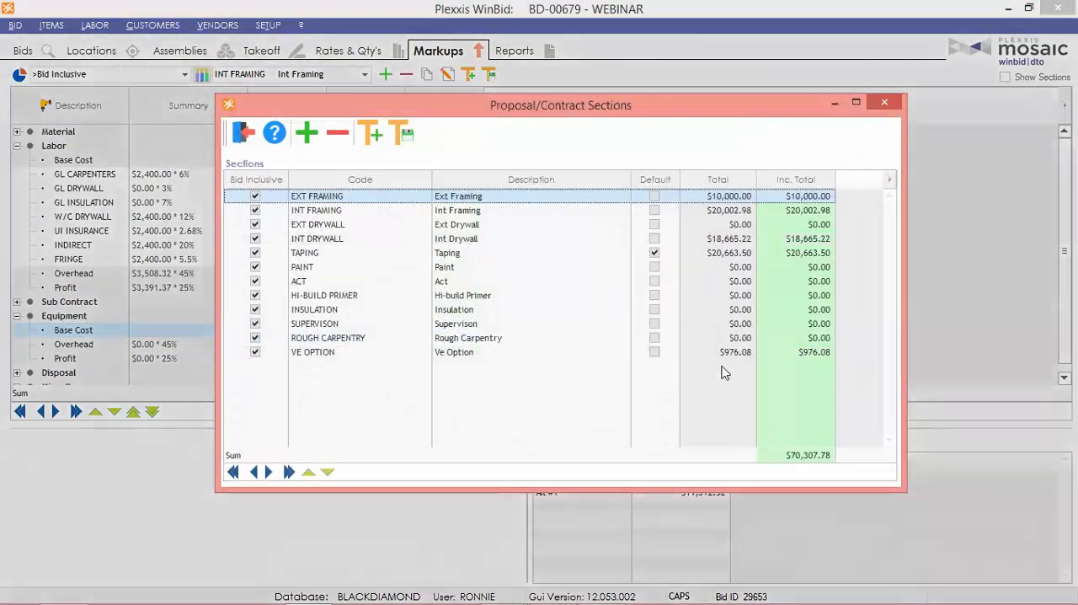
pyautogui.click(718, 353)
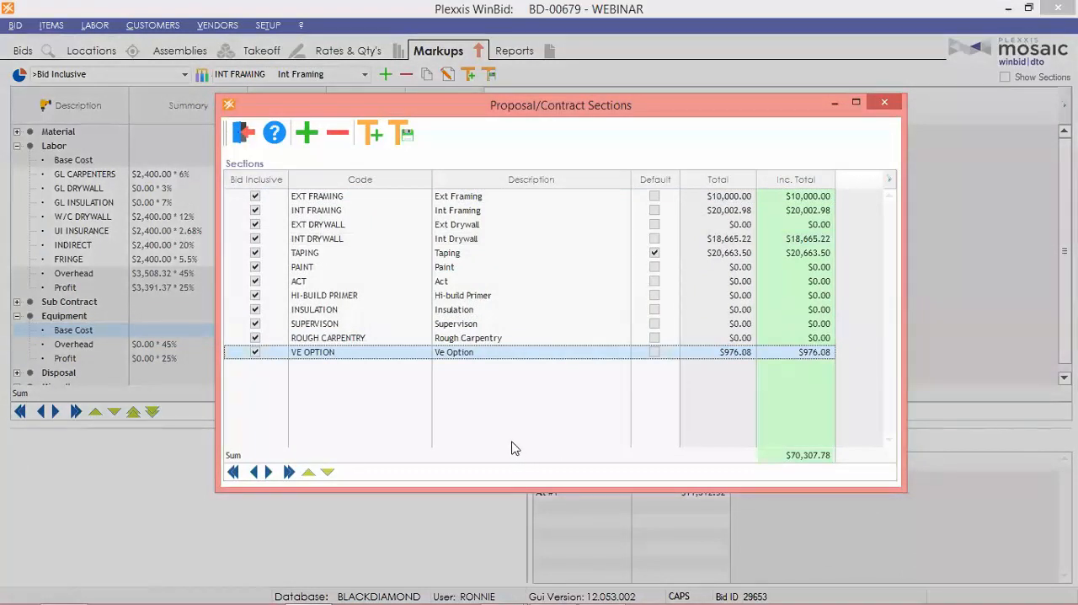
pyautogui.click(255, 353)
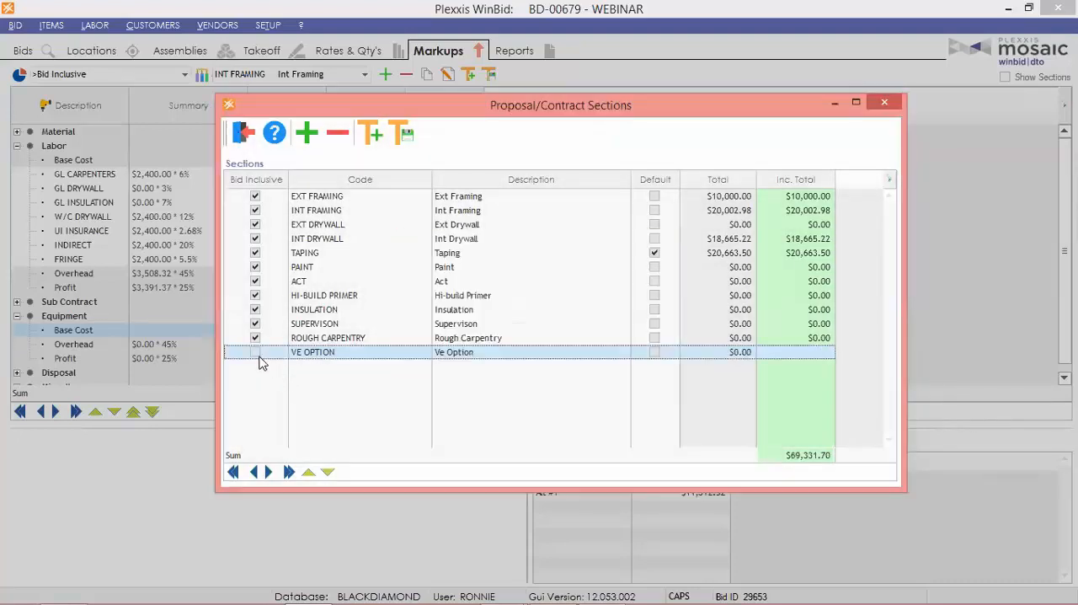
pyautogui.click(255, 352)
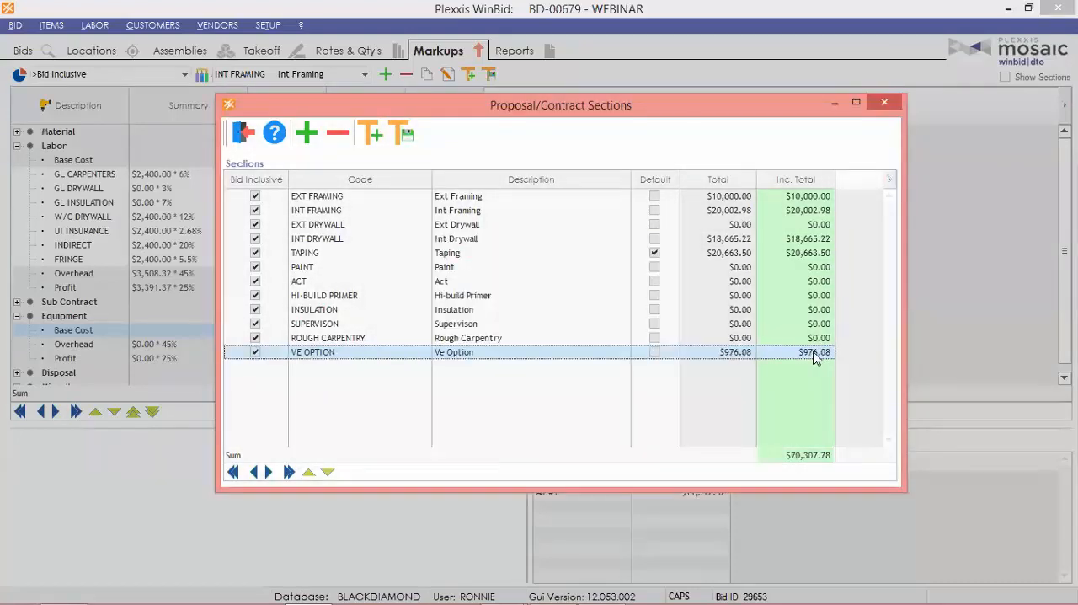
pyautogui.click(255, 353)
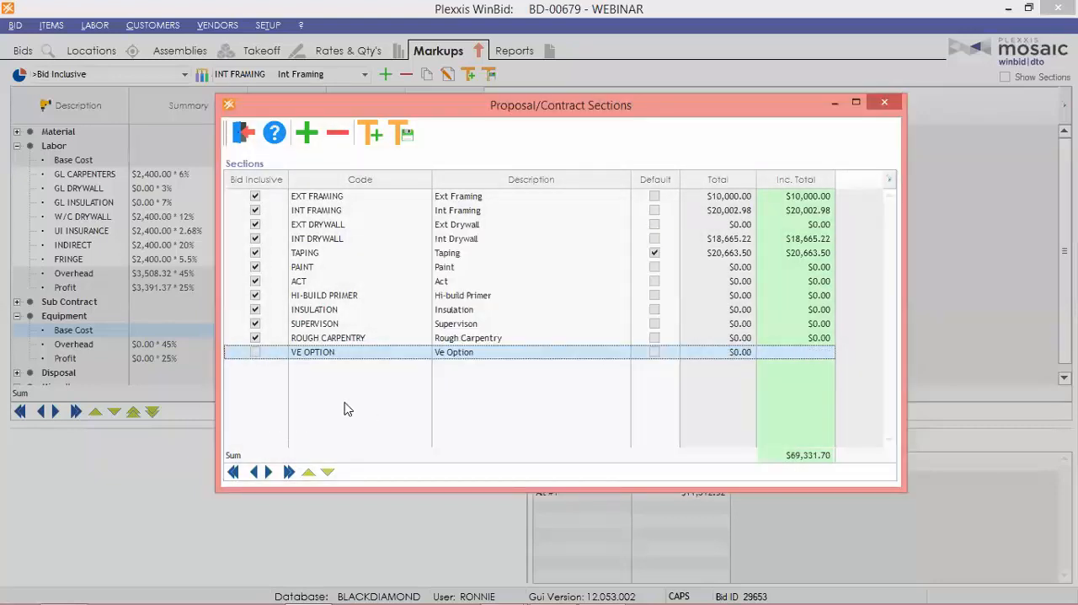
pyautogui.click(243, 132)
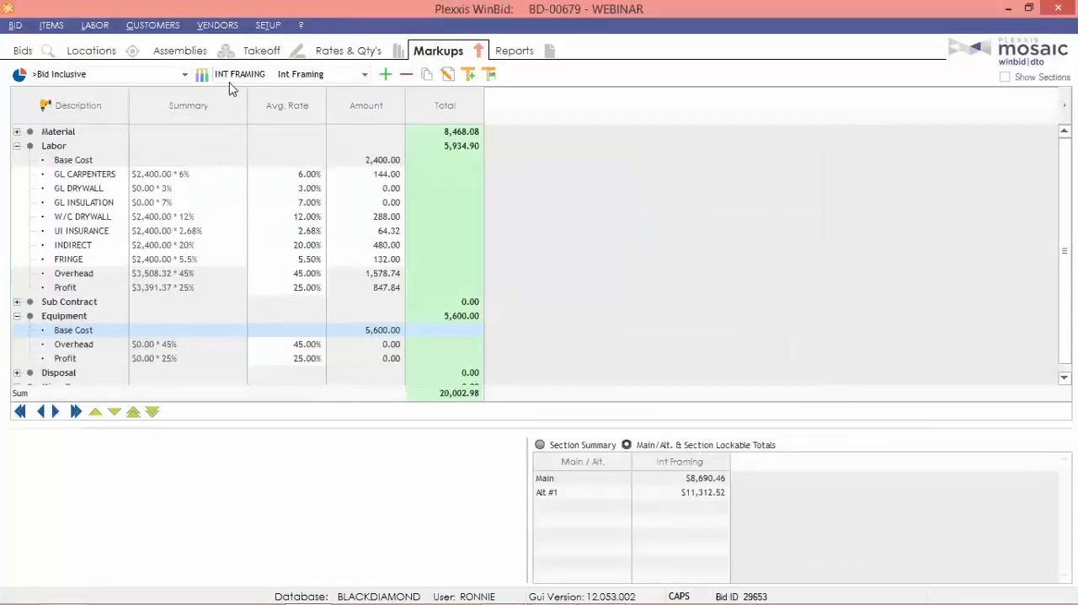
# Check which main and alternates are bid inclusive, and view the internal Section Summary report.
pyautogui.click(202, 77)
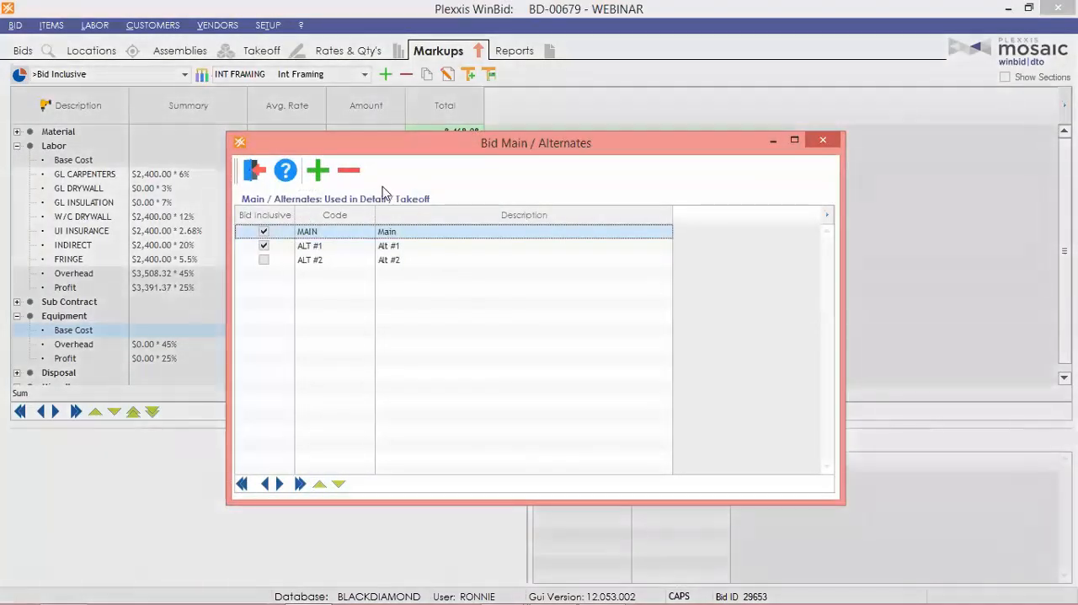
pyautogui.click(255, 173)
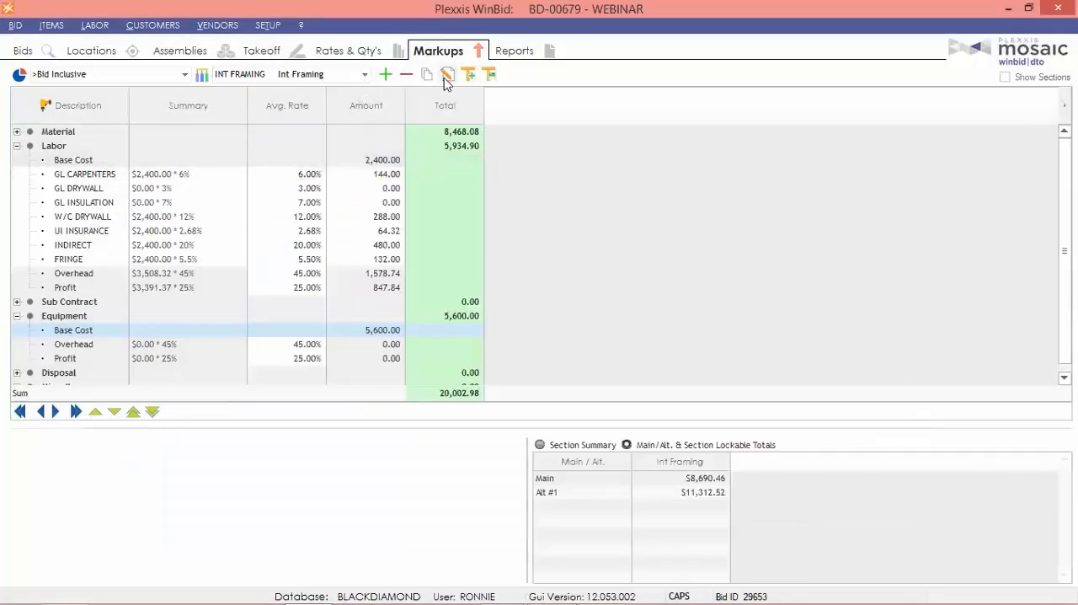
pyautogui.click(514, 52)
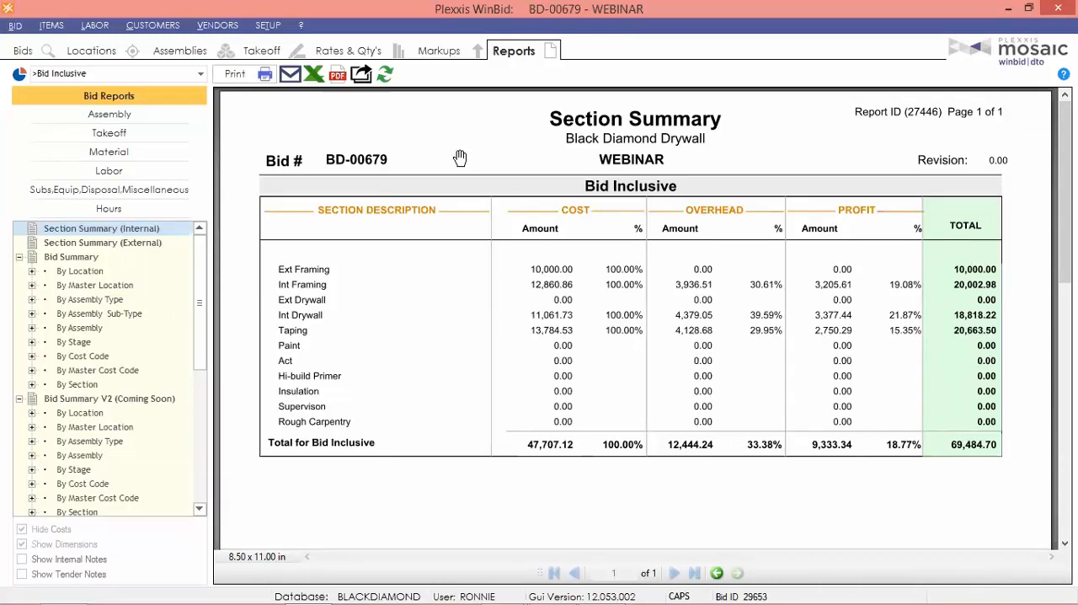
# Run the labor report Blended Production Rates by location and examine the hours and production per activity code.
pyautogui.click(109, 171)
pyautogui.click(108, 371)
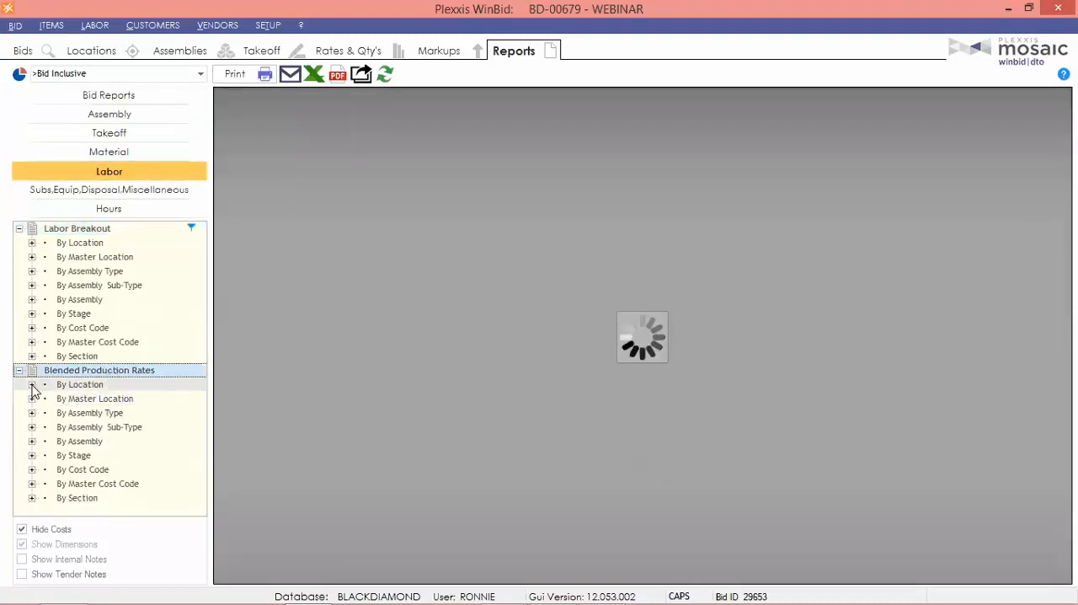
pyautogui.click(131, 380)
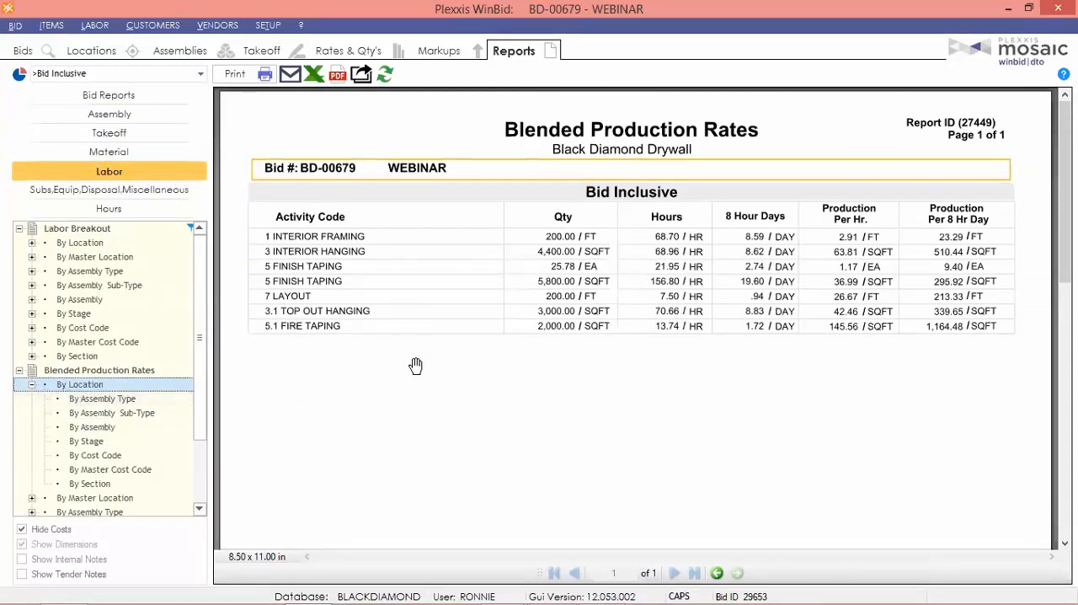
pyautogui.scroll(-1, 425, 311)
pyautogui.scroll(1, 434, 270)
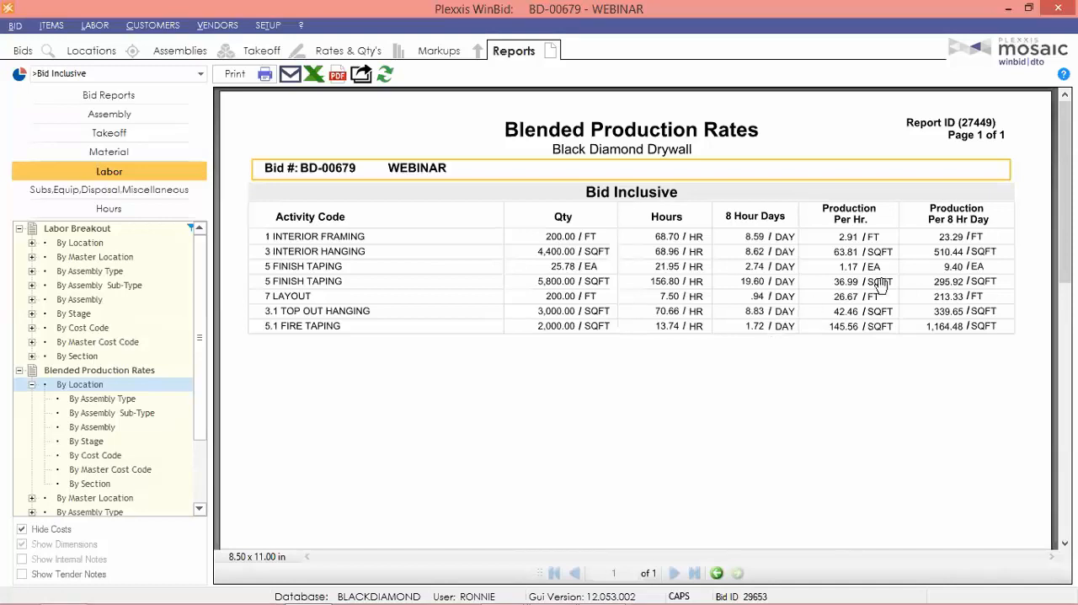
pyautogui.scroll(-1, 777, 362)
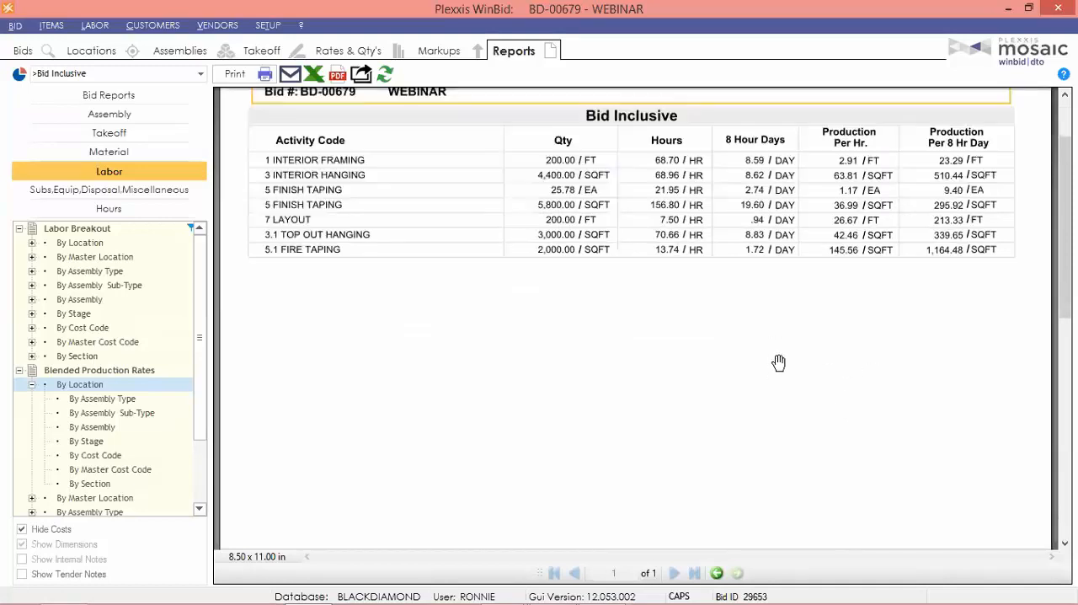
pyautogui.scroll(1, 777, 362)
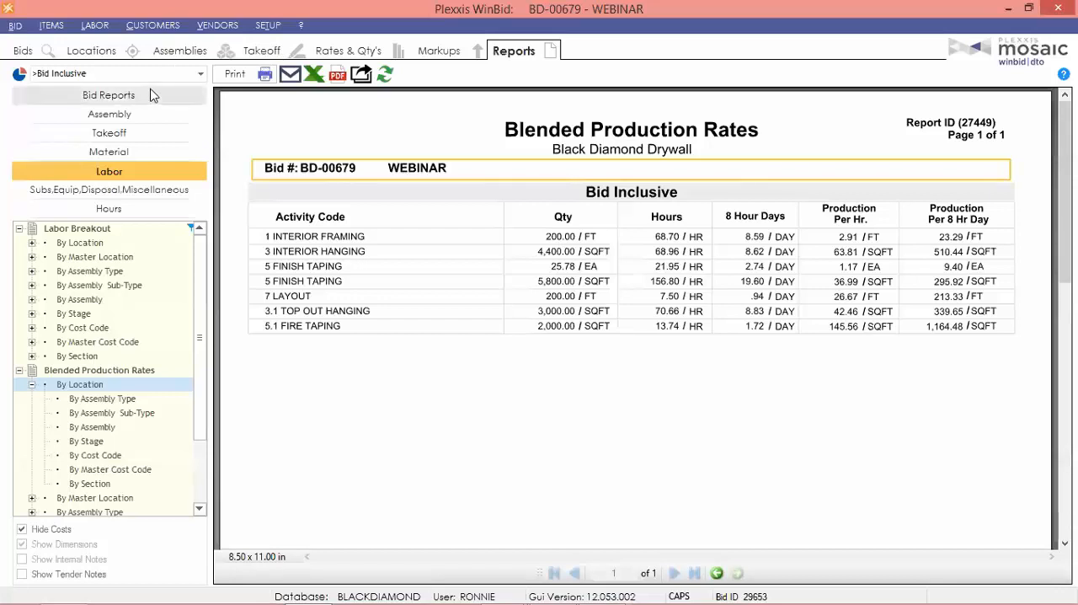
# Widen the report scope to all main/alternates and view the Blended Production Rates and Material List (Purchasing) reports.
pyautogui.click(92, 75)
pyautogui.click(101, 121)
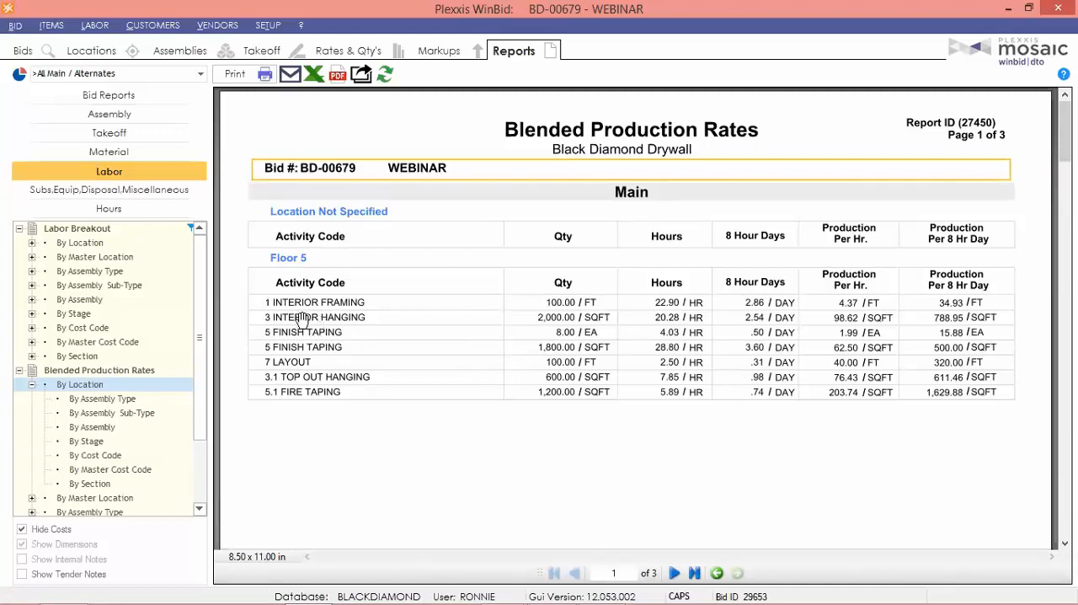
pyautogui.click(24, 52)
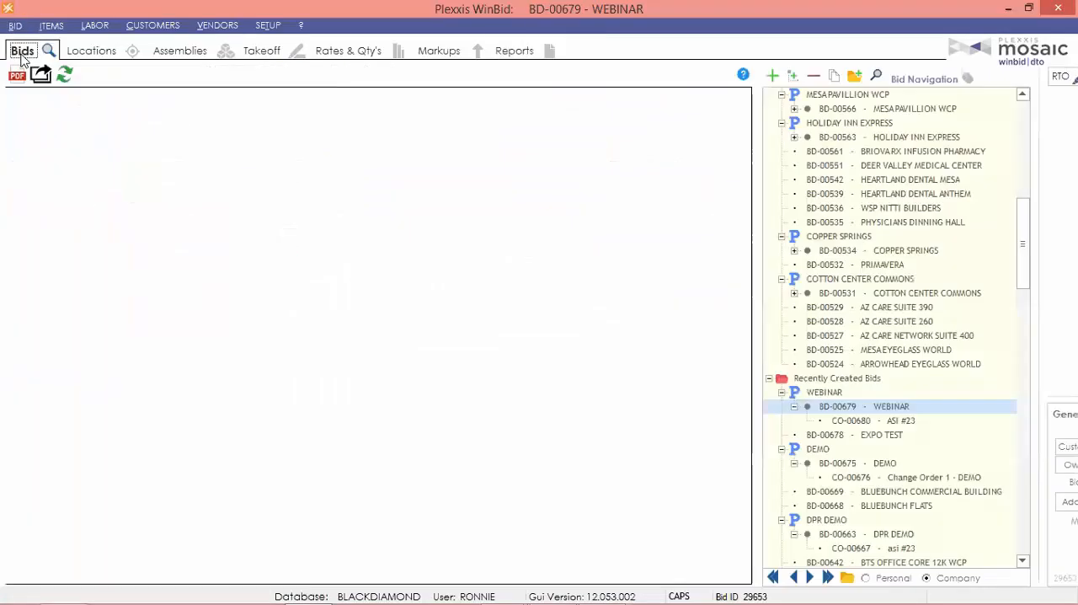
pyautogui.click(514, 54)
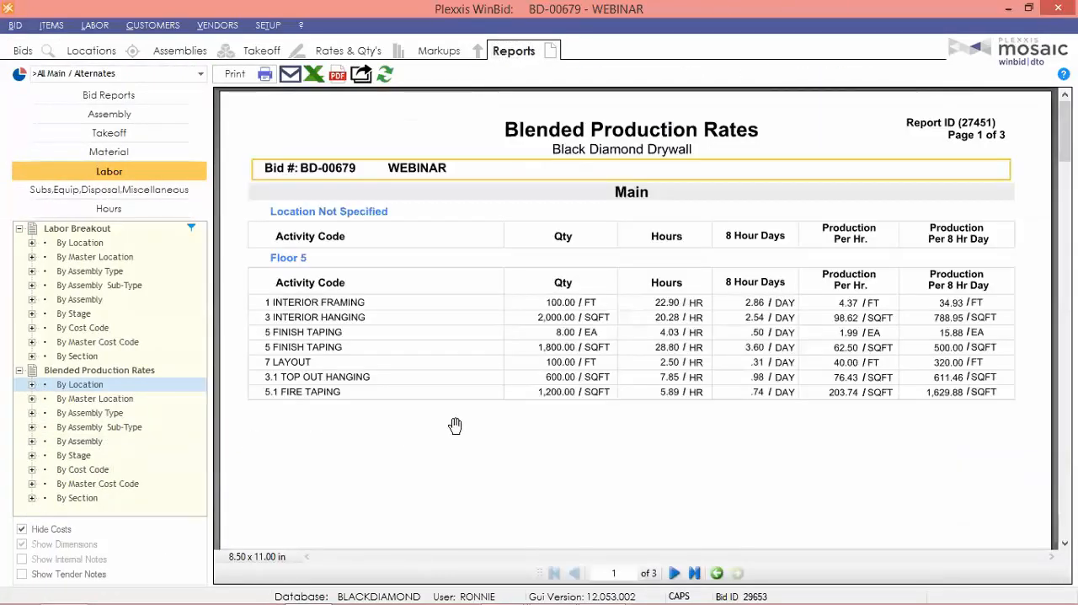
pyautogui.click(109, 158)
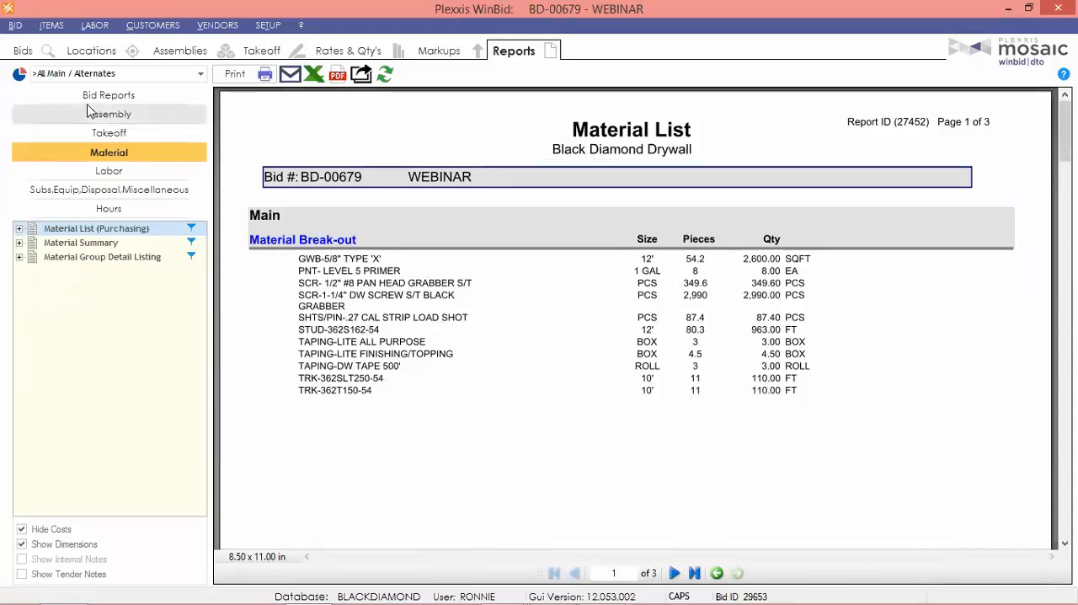
# Open the Bid Summary report and examine its totals, markup summary, takeoff summary, and material and labor break-outs.
pyautogui.click(121, 96)
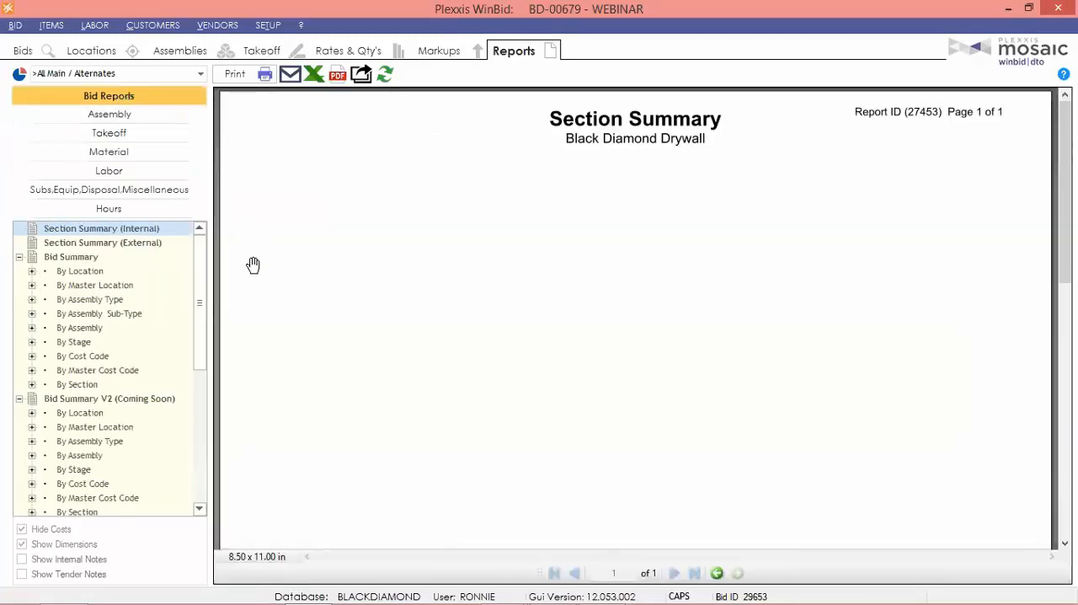
pyautogui.click(88, 256)
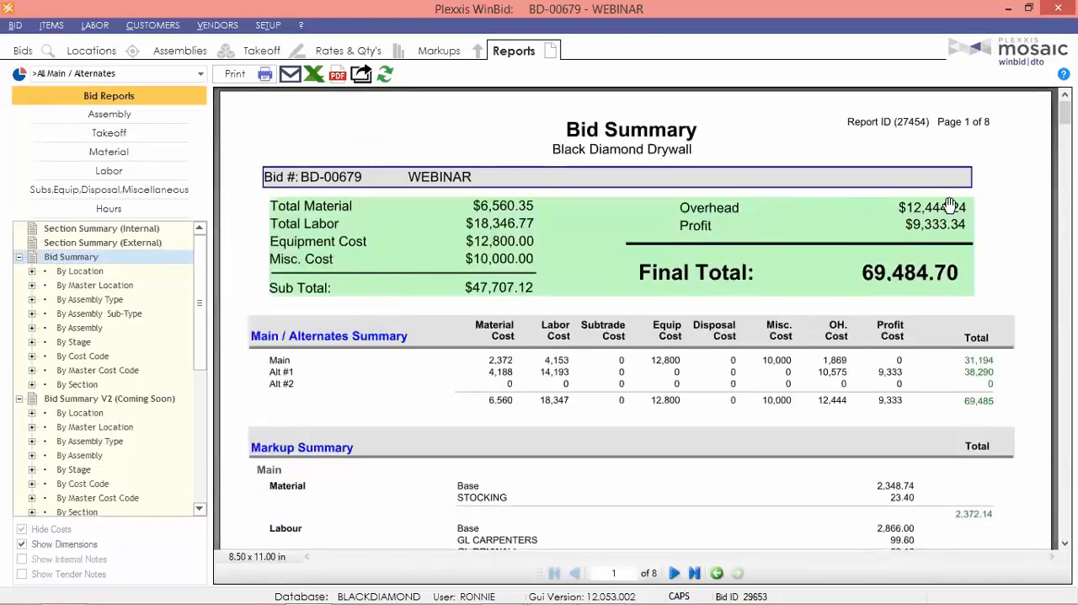
pyautogui.scroll(-5, 522, 379)
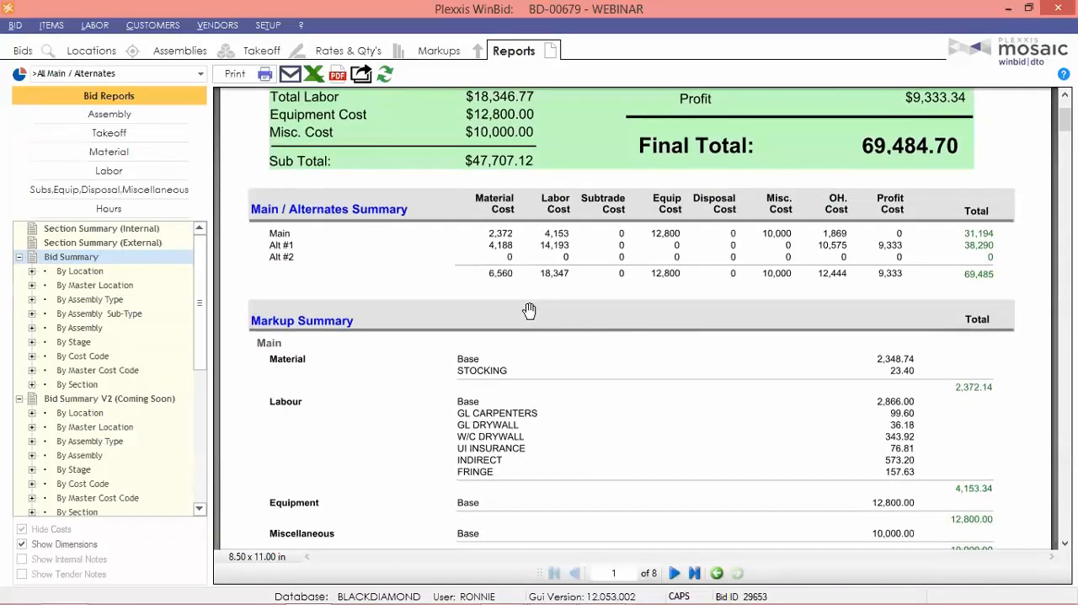
pyautogui.scroll(-2, 531, 313)
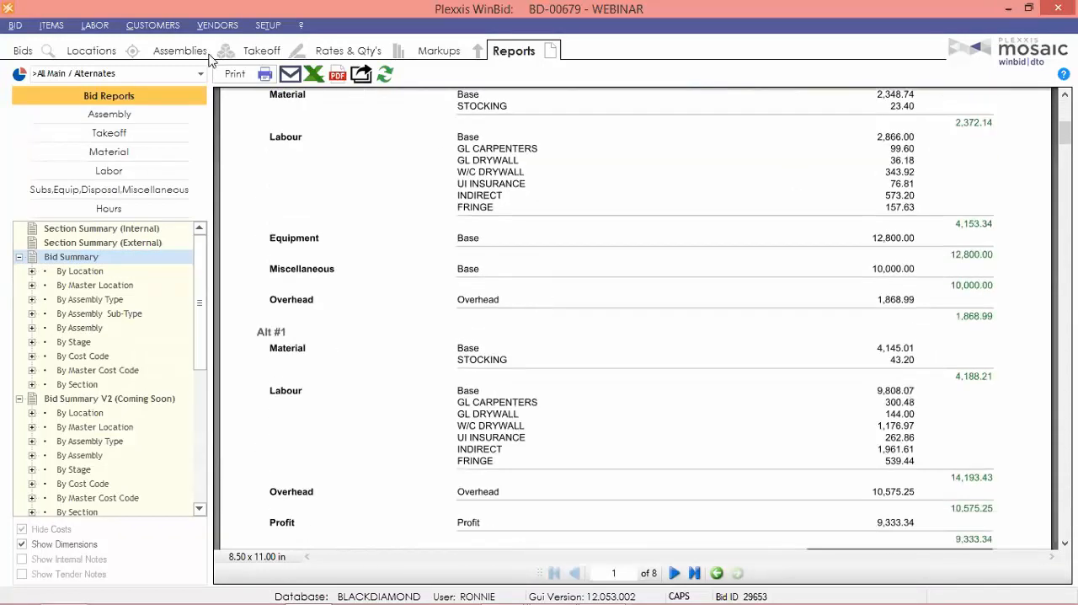
pyautogui.scroll(-10, 712, 267)
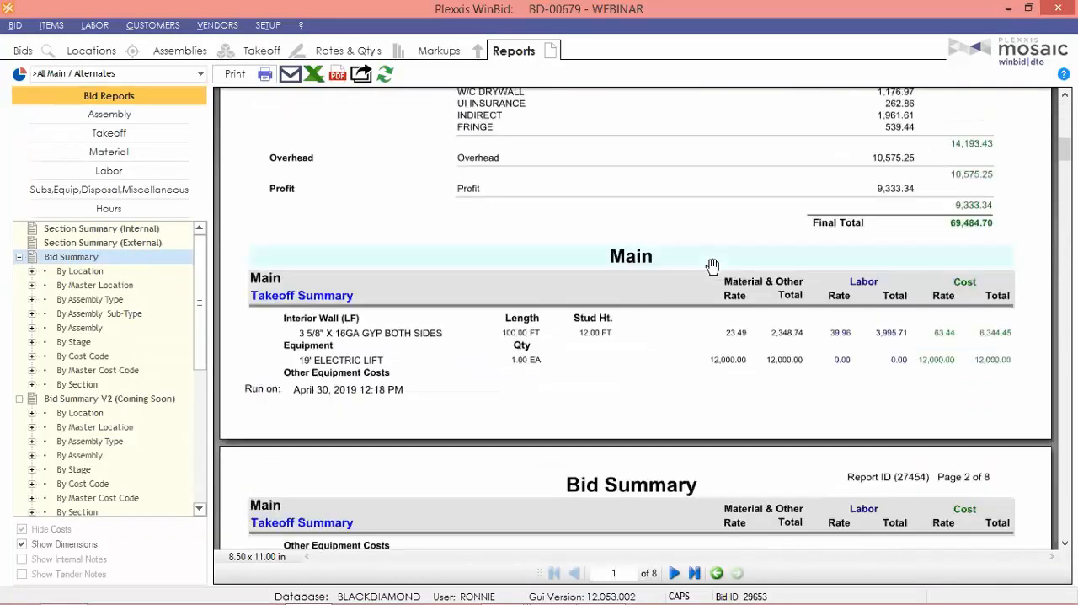
pyautogui.scroll(-10, 712, 267)
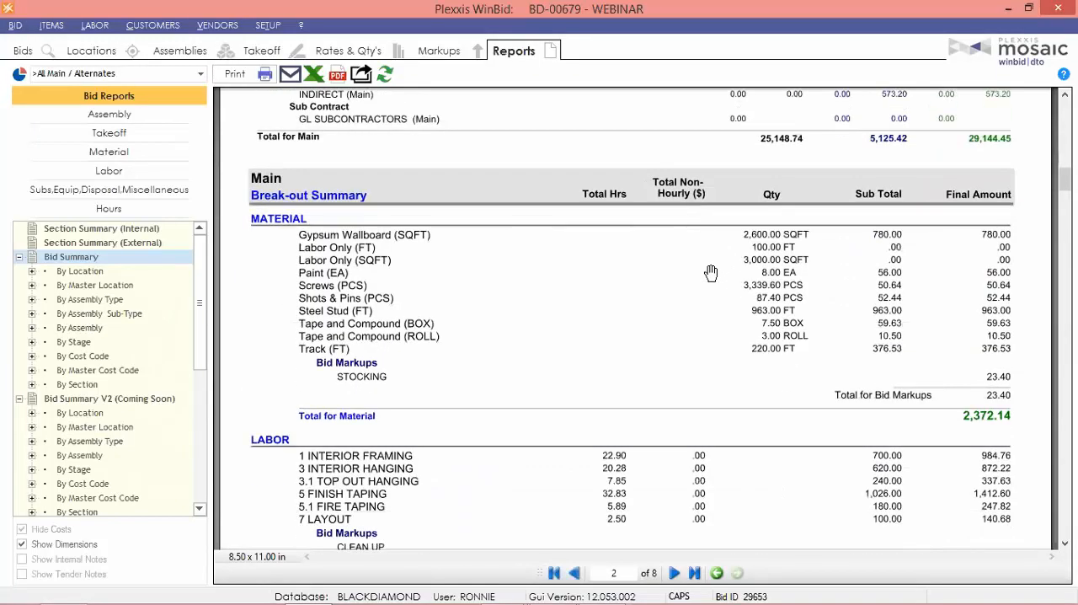
pyautogui.scroll(-6, 706, 290)
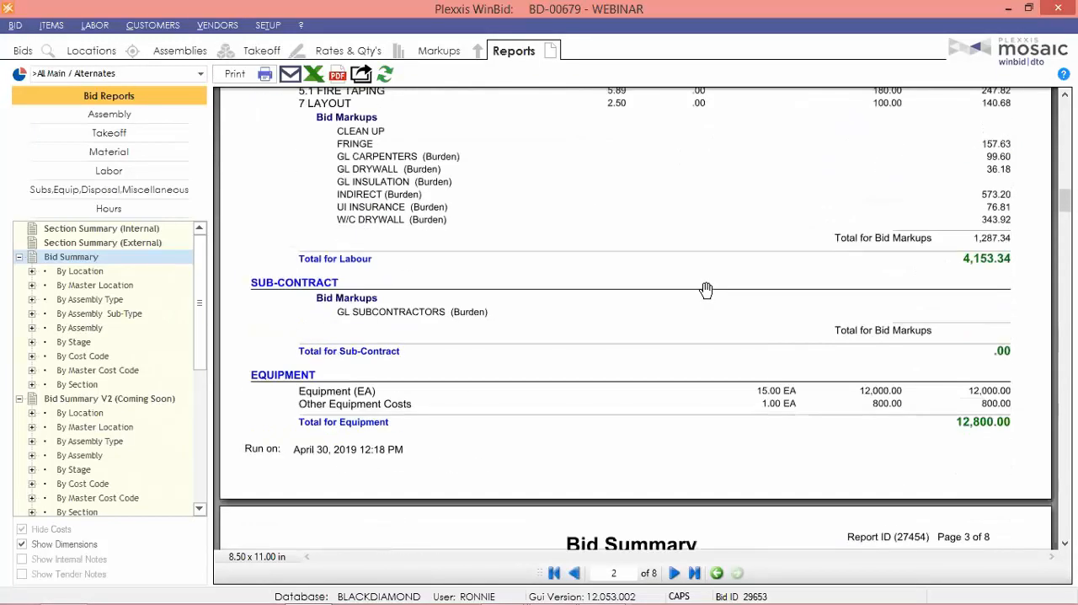
pyautogui.scroll(-8, 706, 289)
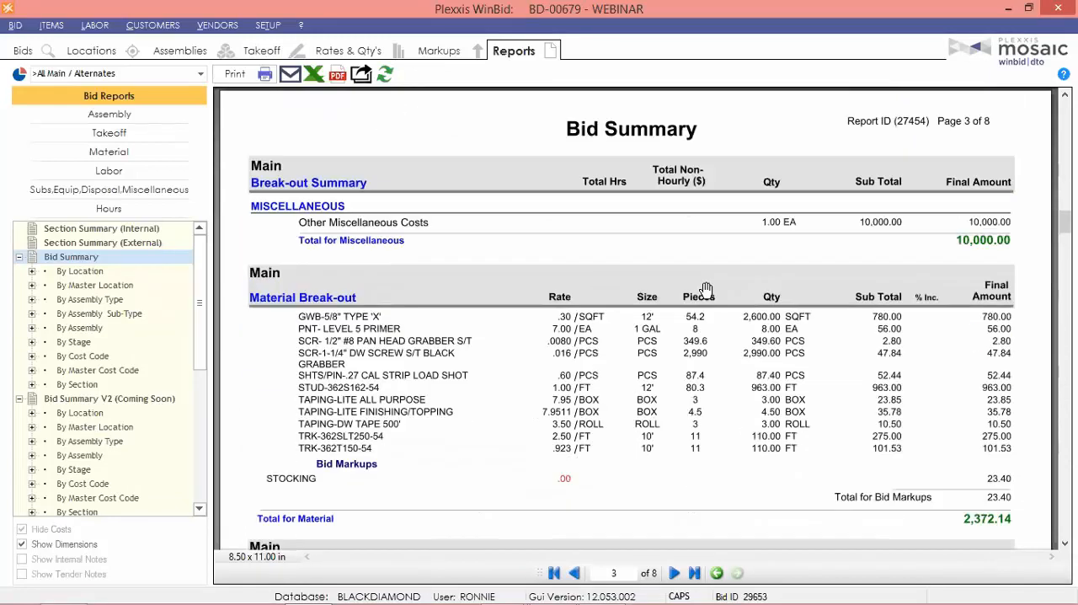
pyautogui.scroll(-3, 706, 290)
pyautogui.scroll(-3, 705, 290)
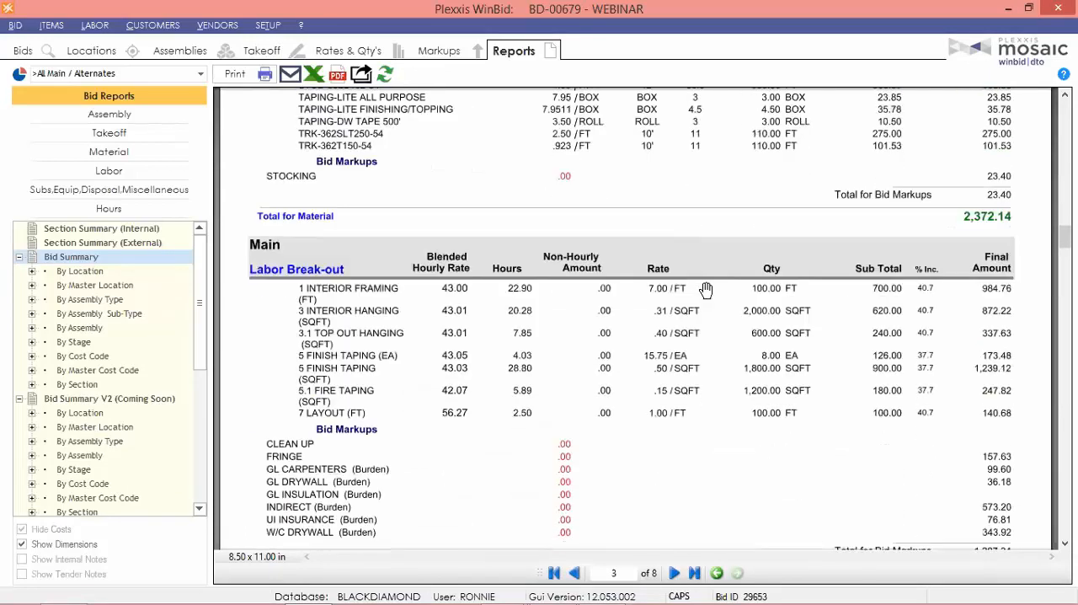
# Review the Bid Summary report back from the labor and material break-outs to the first page's totals, overhead and profit.
pyautogui.scroll(10, 706, 289)
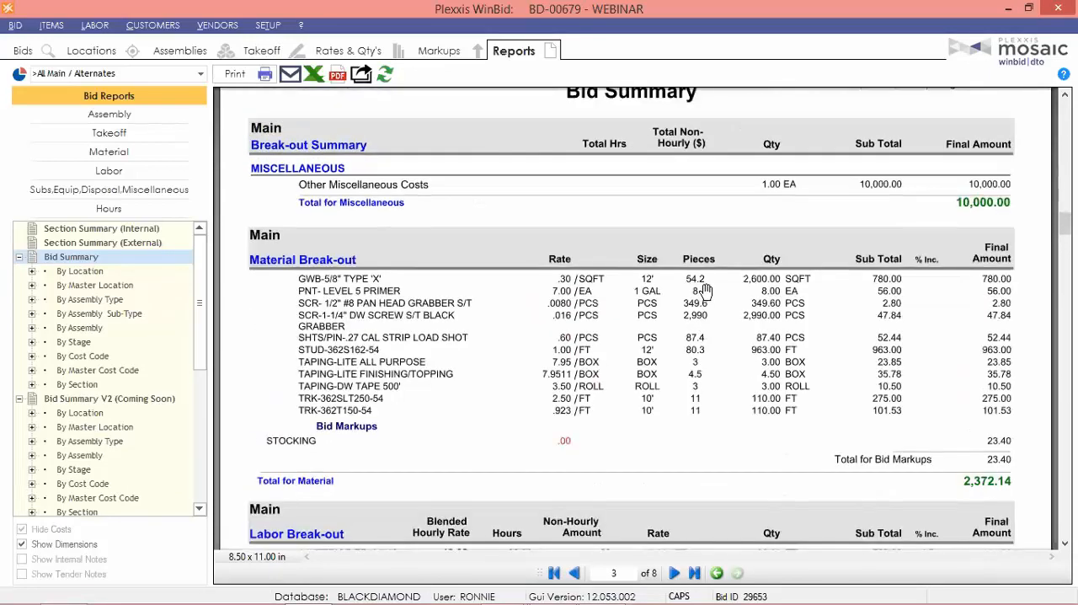
pyautogui.scroll(15, 703, 296)
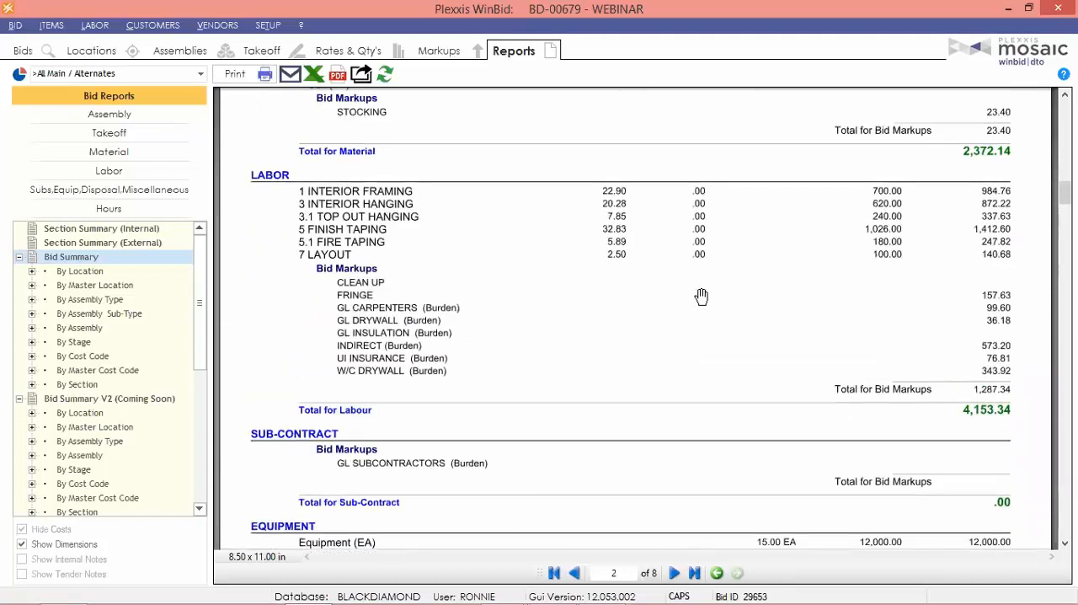
pyautogui.scroll(6, 701, 296)
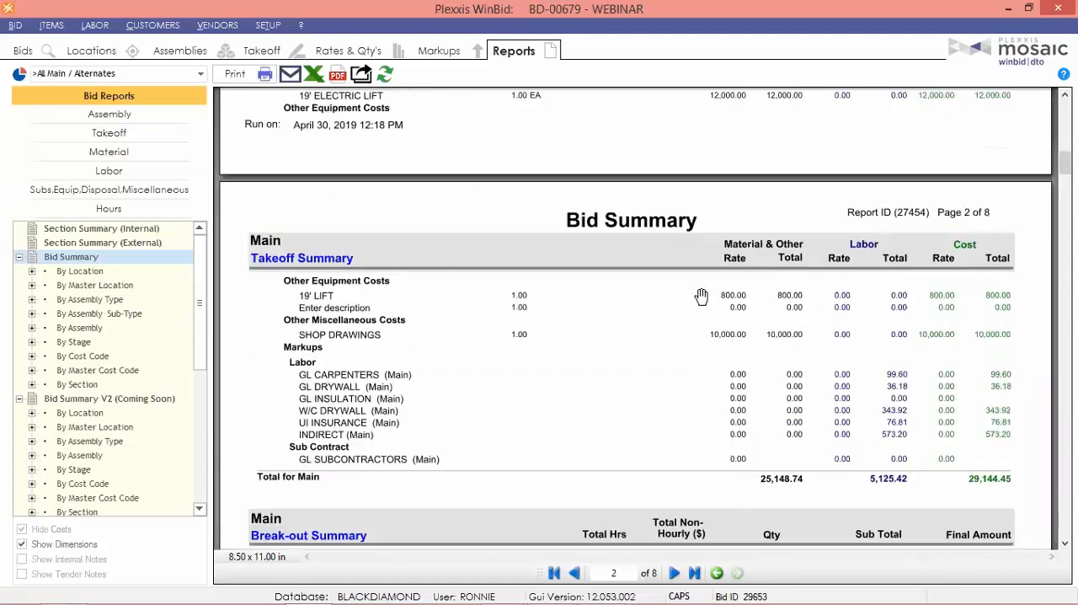
pyautogui.scroll(9, 701, 295)
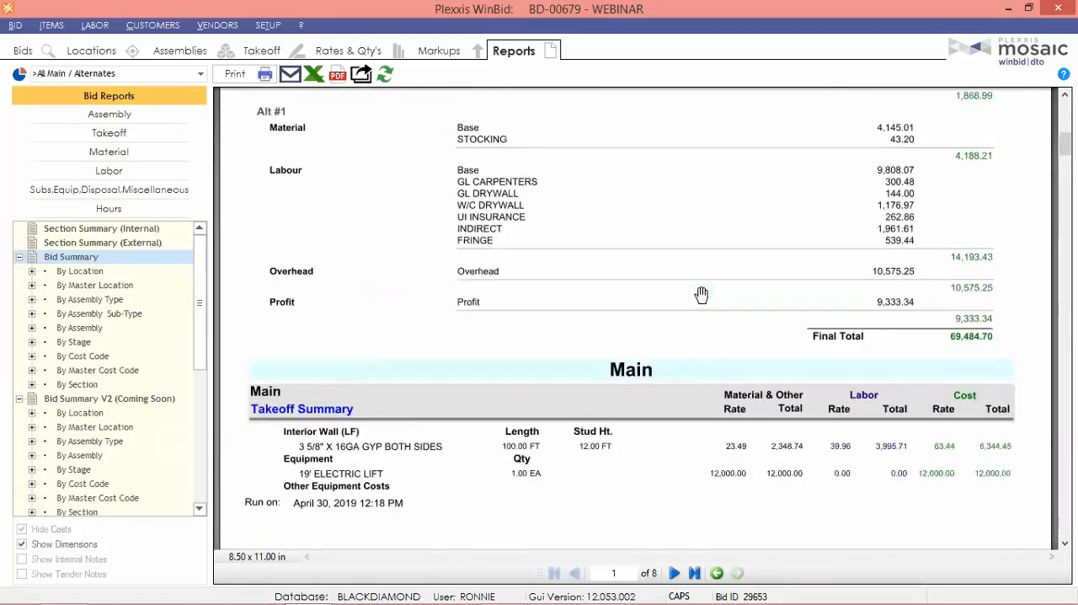
pyautogui.scroll(11, 701, 294)
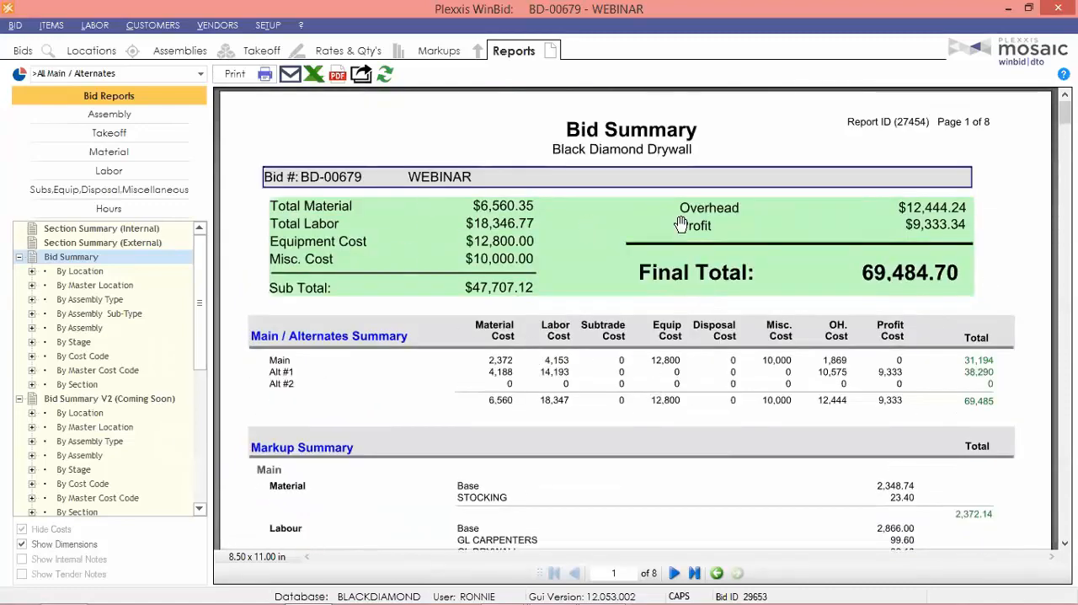
pyautogui.scroll(-4, 627, 316)
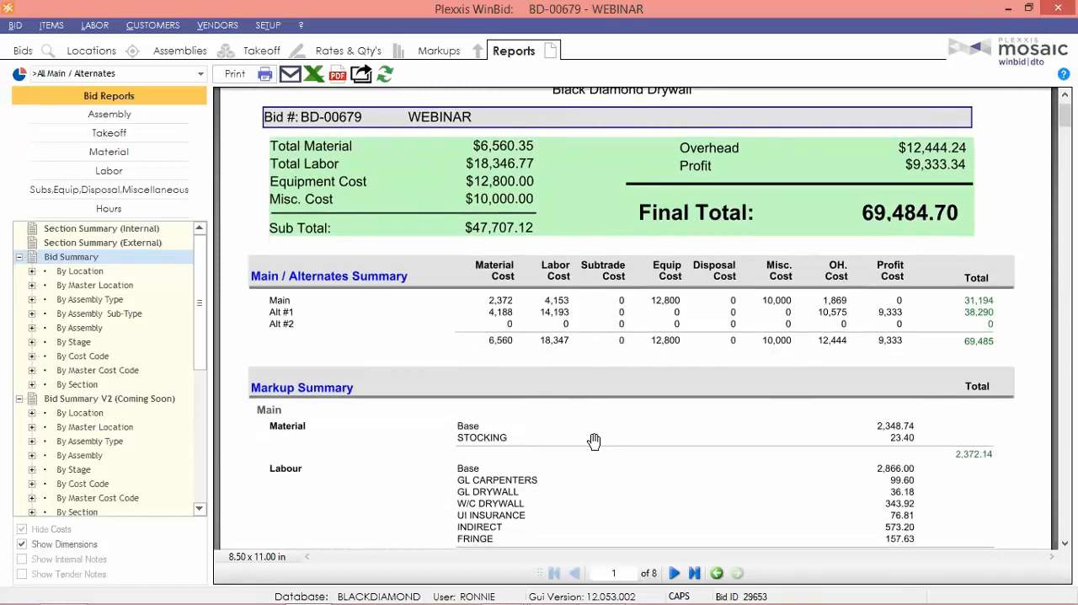
pyautogui.scroll(4, 601, 312)
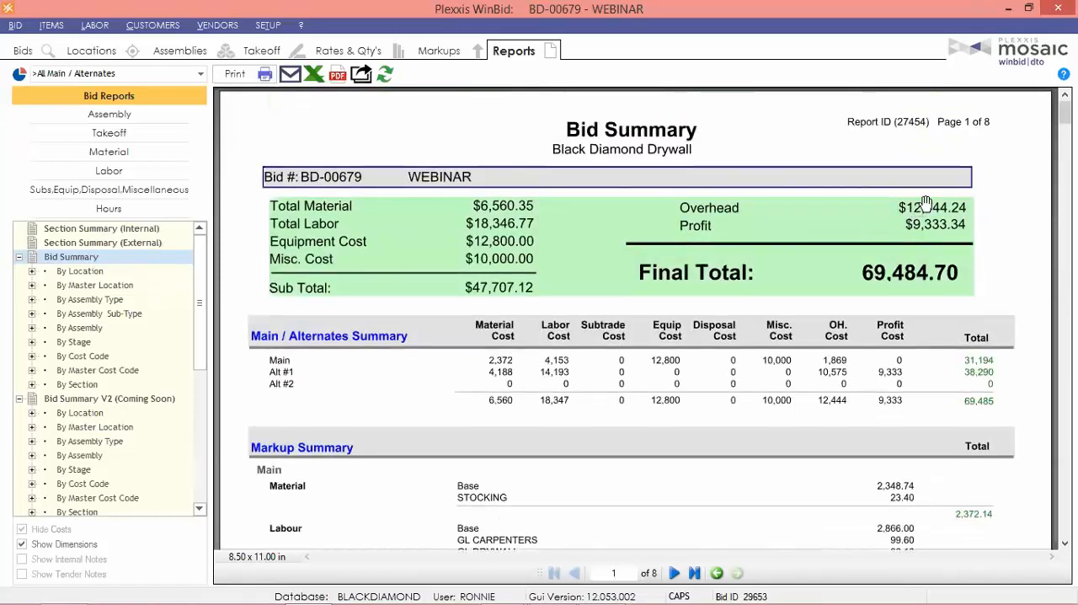
pyautogui.scroll(-10, 505, 275)
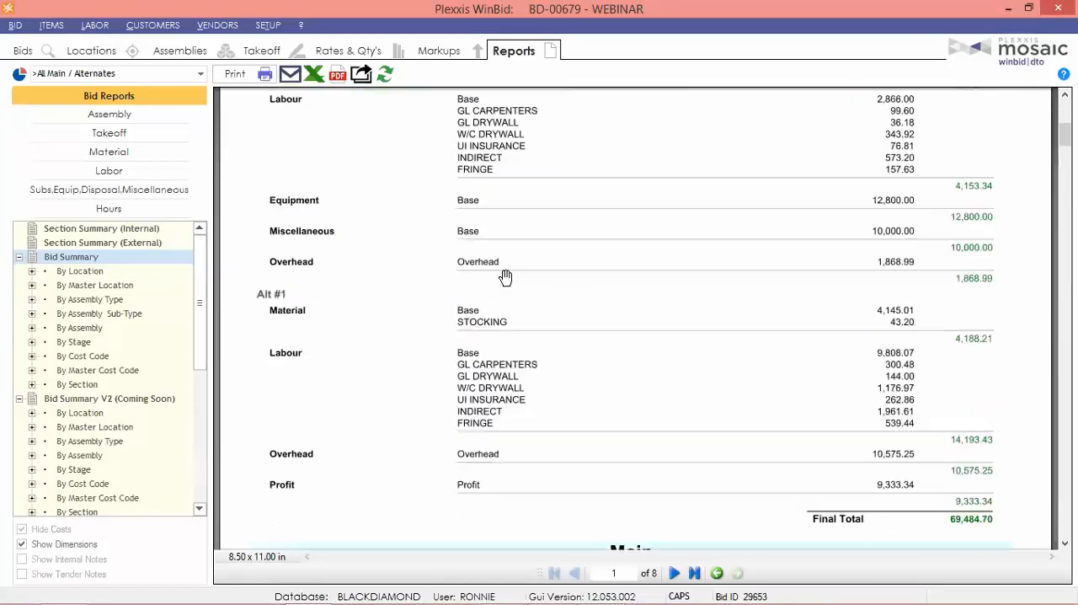
pyautogui.scroll(1, 511, 263)
pyautogui.scroll(3, 511, 265)
pyautogui.scroll(-12, 510, 269)
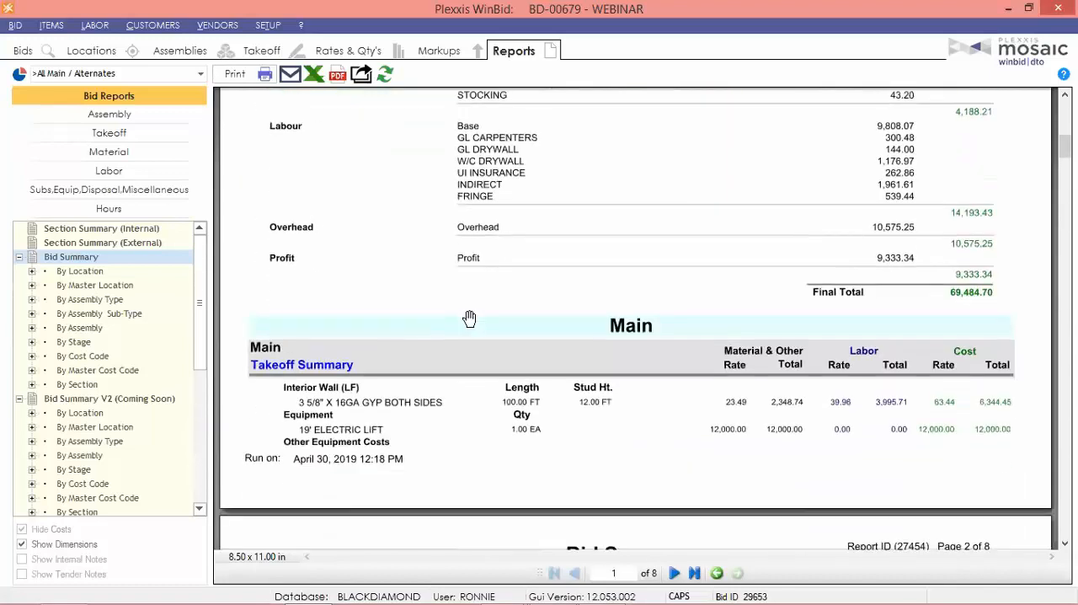
# Examine the Main takeoff summary's interior wall length, stud height and rates, and compare them with the markup and alternates summaries.
pyautogui.scroll(-1, 428, 356)
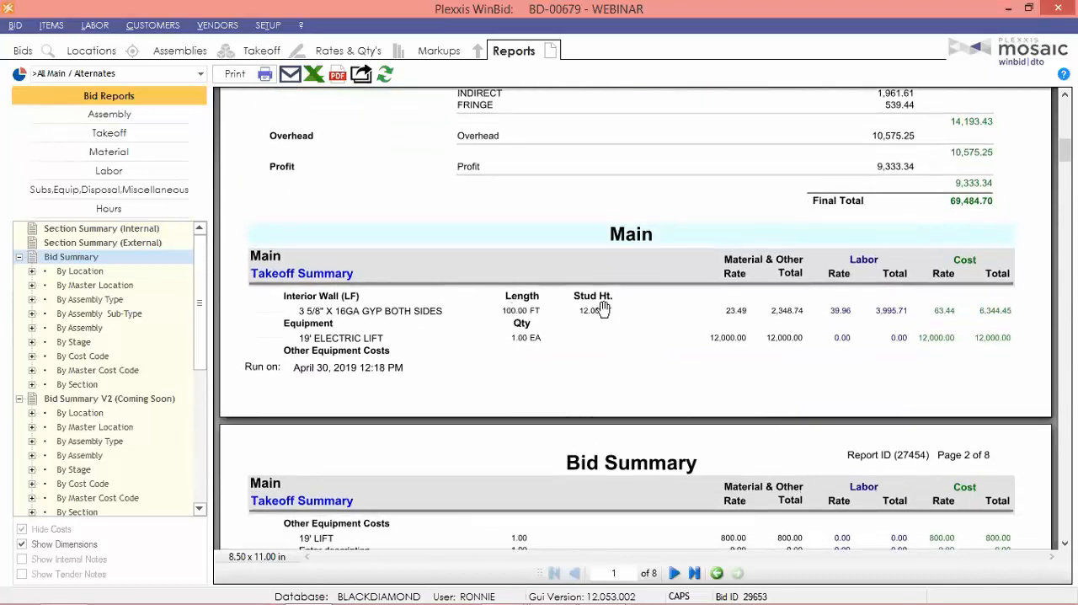
pyautogui.scroll(1, 586, 371)
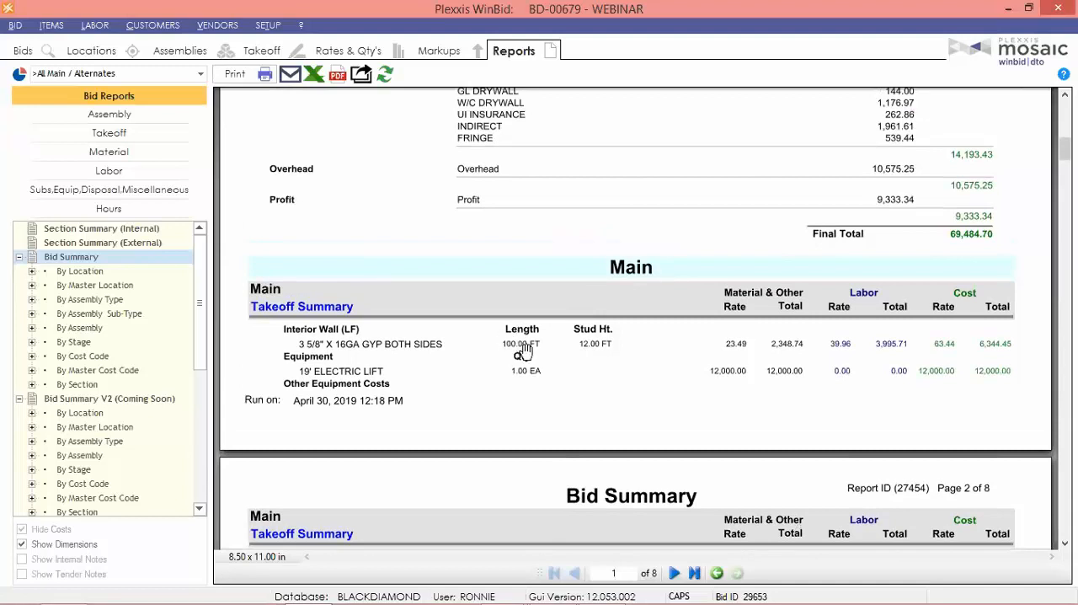
pyautogui.scroll(-2, 624, 320)
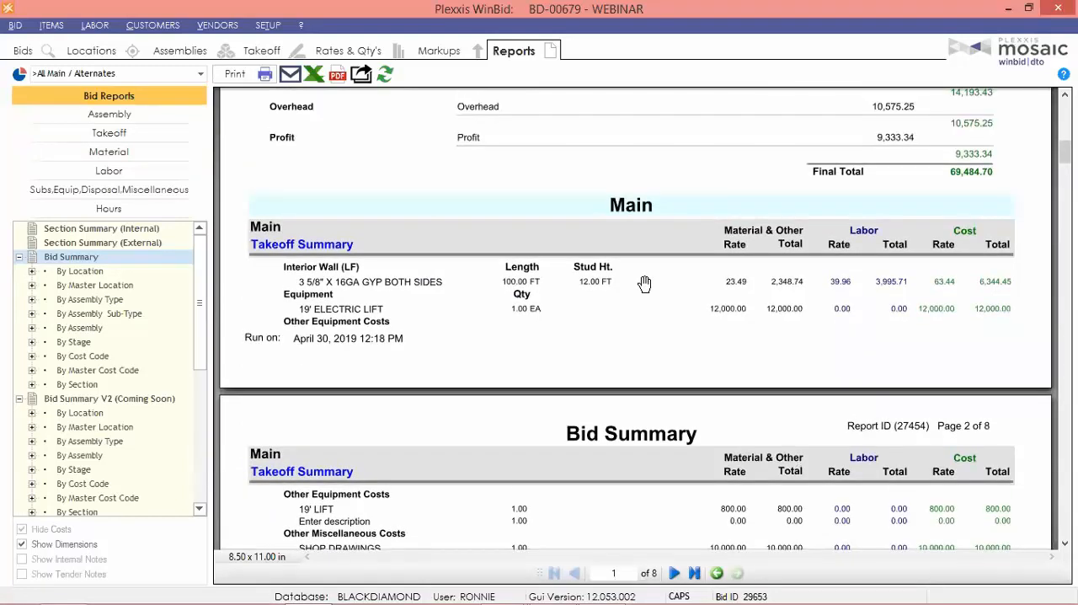
pyautogui.scroll(2, 644, 284)
pyautogui.scroll(-1, 644, 284)
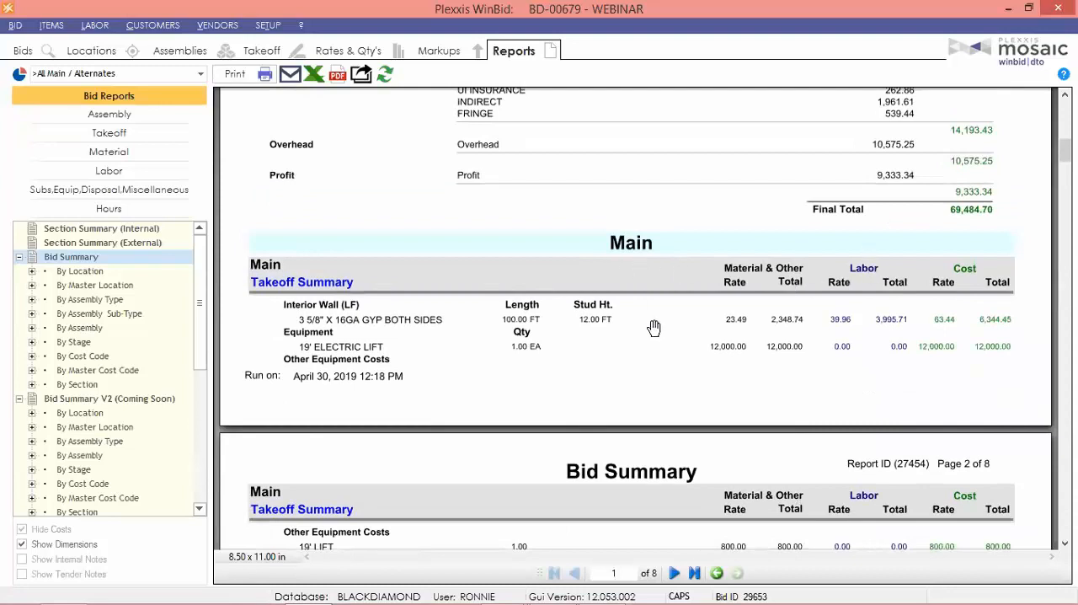
pyautogui.scroll(1, 627, 330)
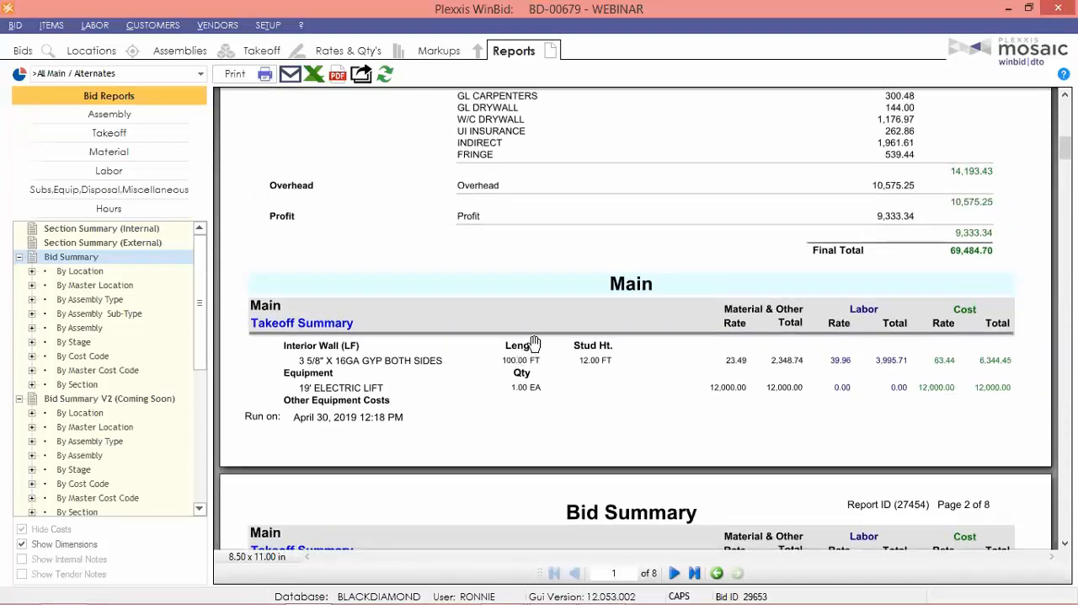
pyautogui.scroll(-4, 505, 325)
pyautogui.scroll(-1, 505, 325)
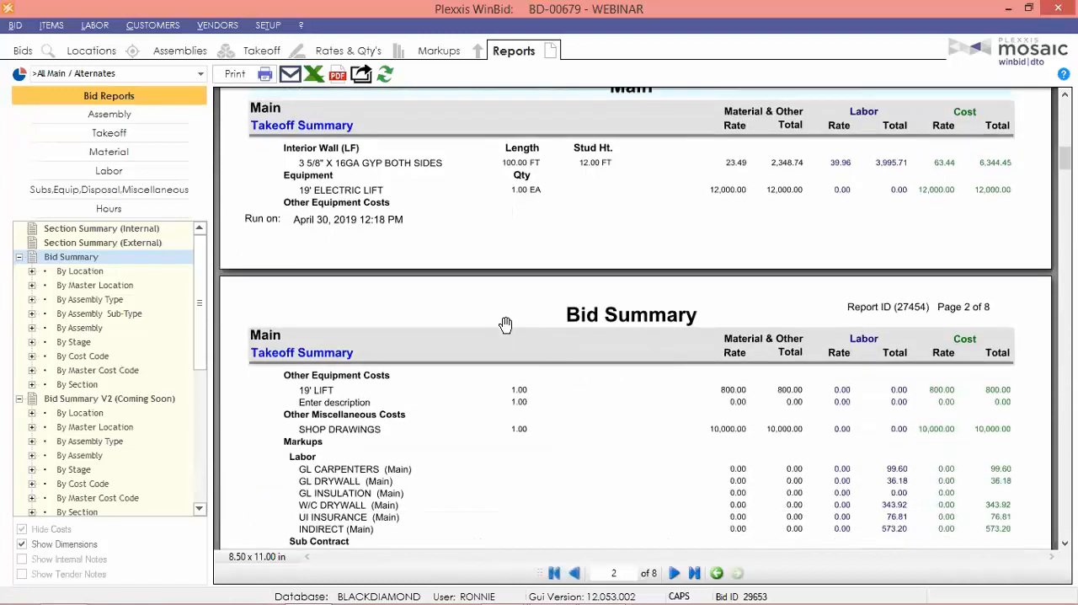
pyautogui.scroll(2, 661, 381)
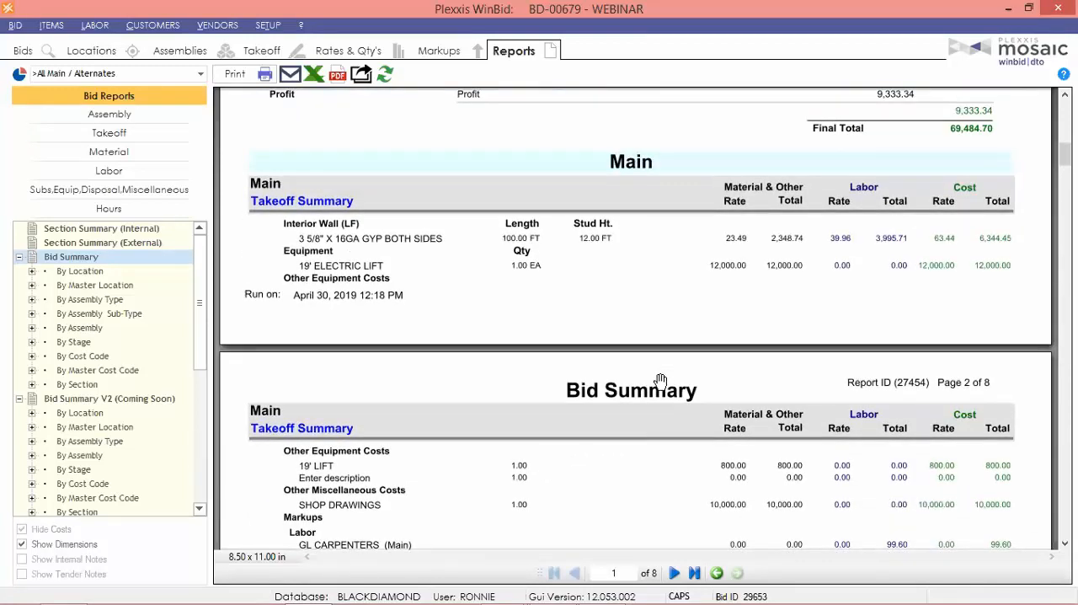
pyautogui.scroll(3, 661, 382)
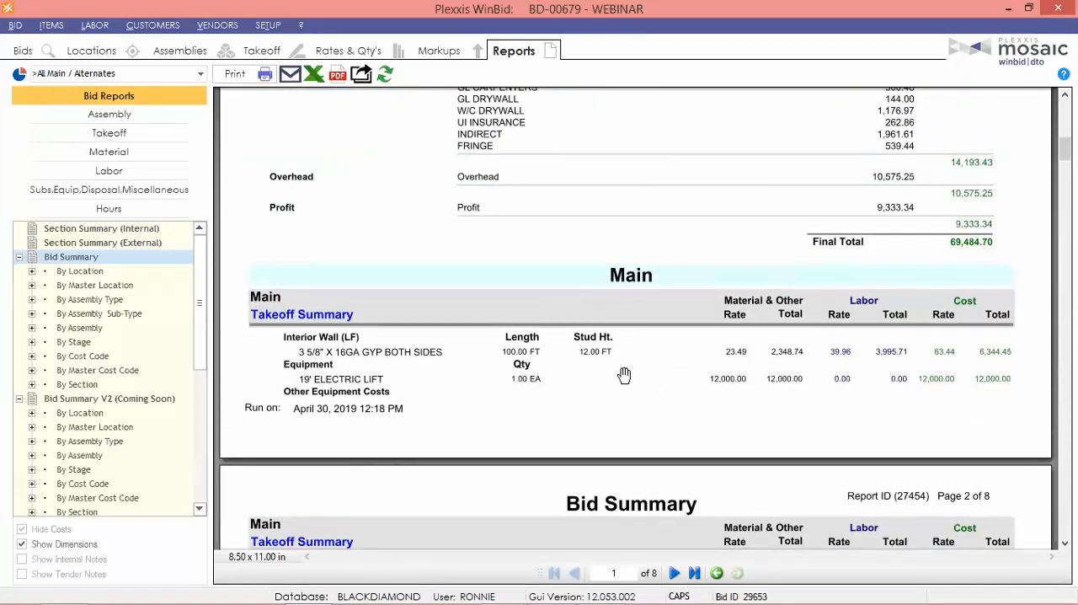
pyautogui.scroll(7, 600, 349)
pyautogui.scroll(6, 600, 350)
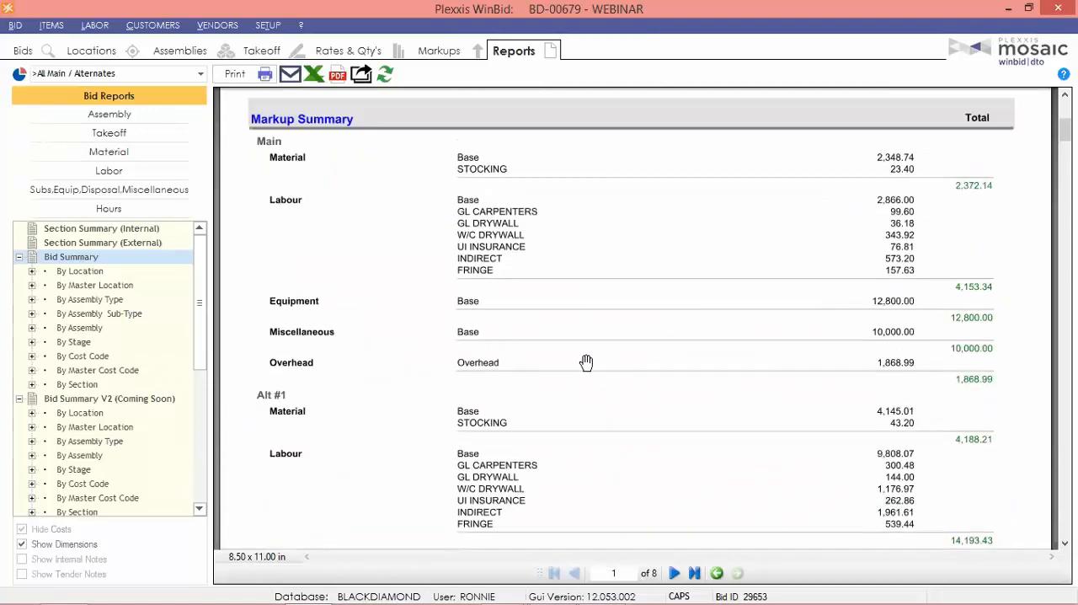
pyautogui.scroll(4, 585, 385)
pyautogui.scroll(-20, 583, 375)
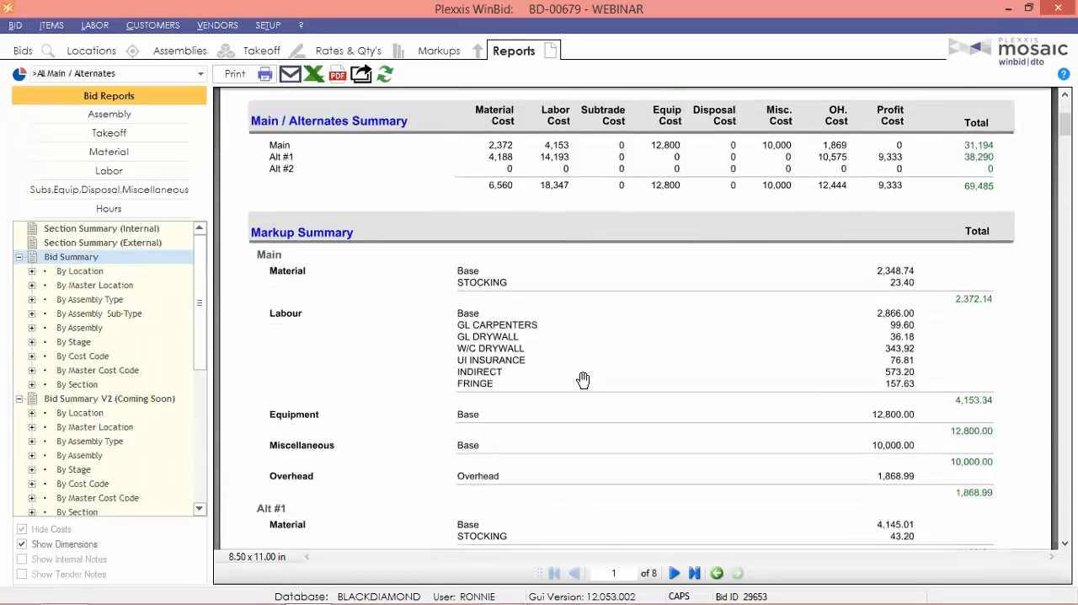
pyautogui.scroll(-15, 583, 379)
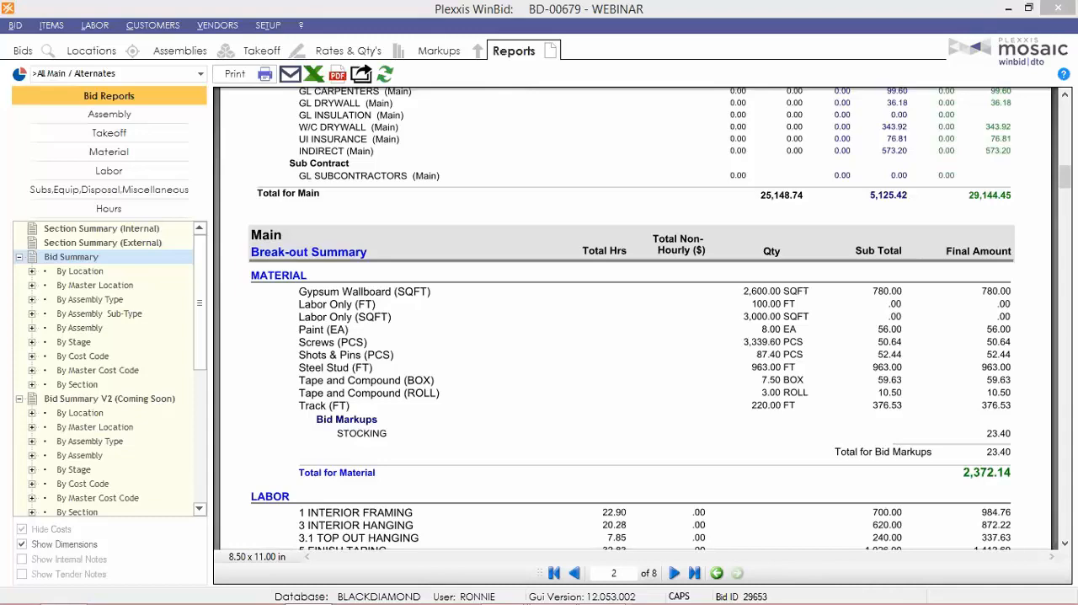
# Turn on Use Bid Details for the Interior Wall (LF) takeoff and bring the Main wall's excluded costs and total into view.
pyautogui.click(263, 50)
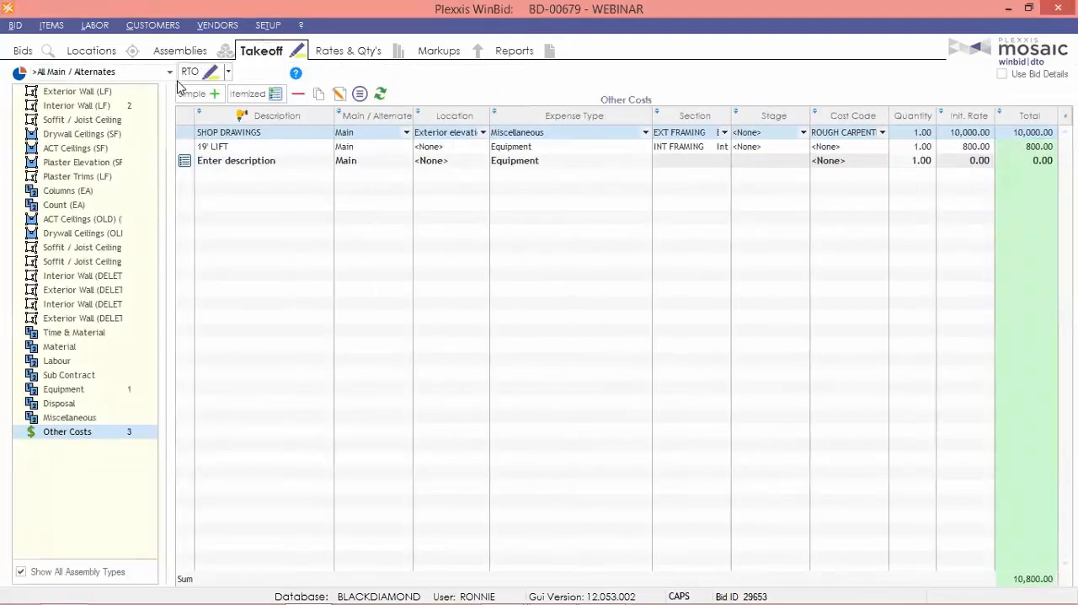
pyautogui.click(68, 107)
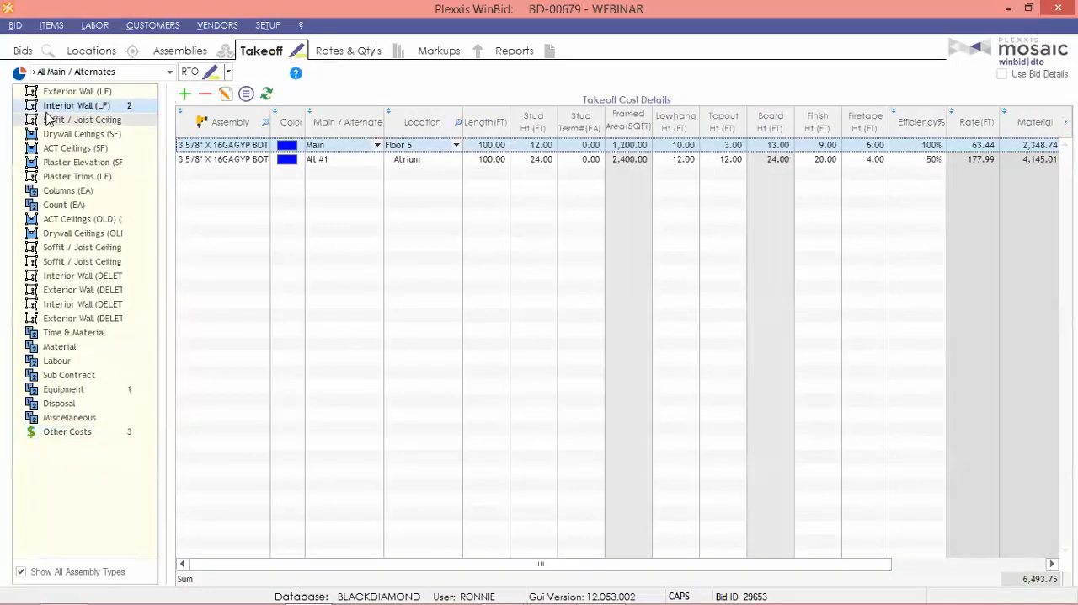
pyautogui.click(1010, 81)
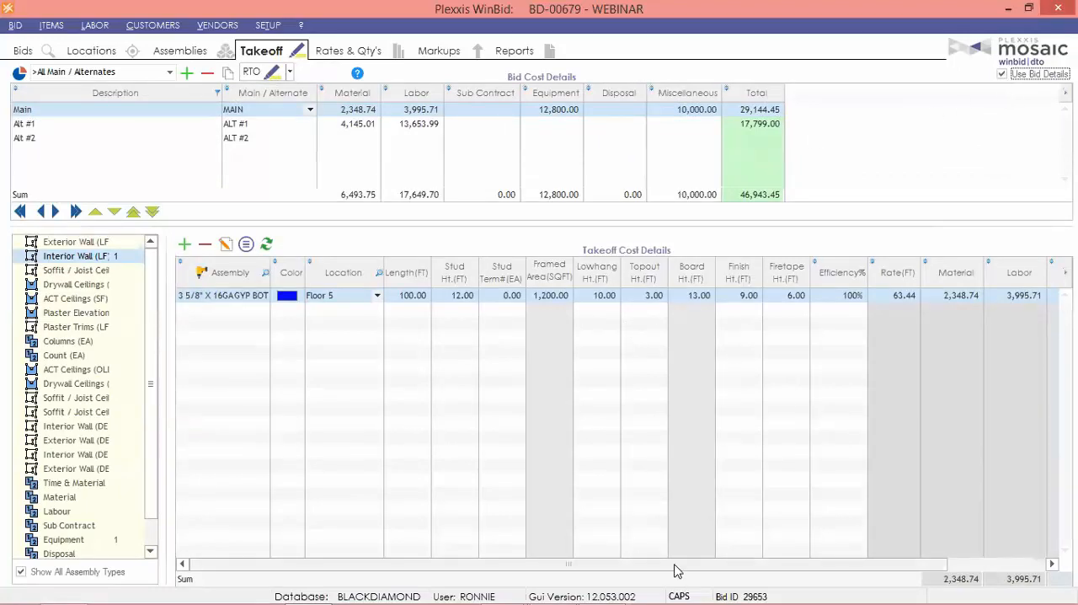
pyautogui.moveTo(674, 571); pyautogui.dragTo(771, 572)
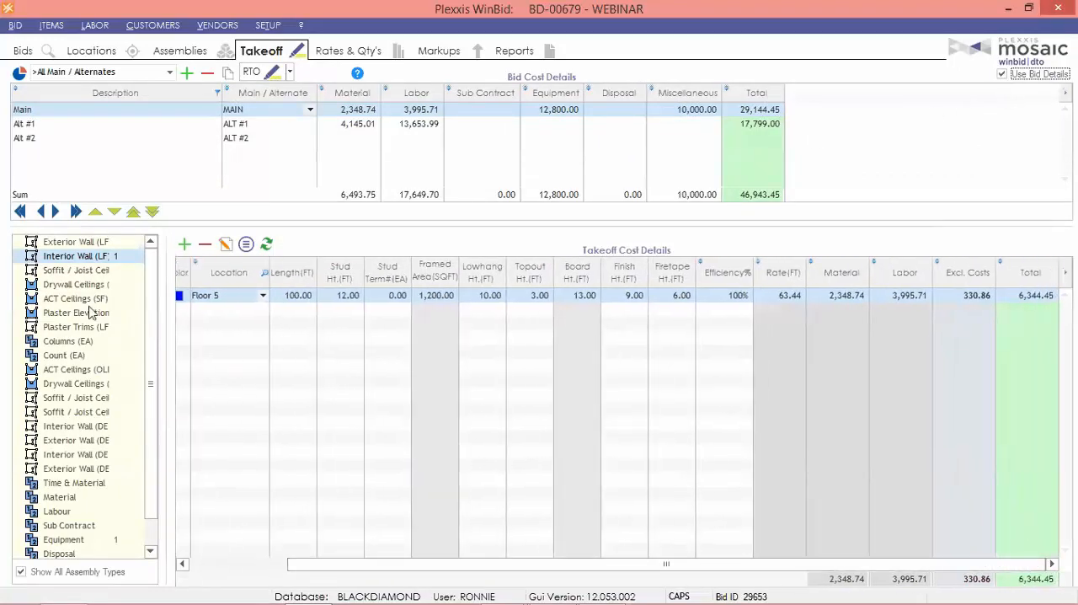
# Open the Main interior wall's takeoff detail, expand its cost breakdown, examine the material, labor and total rates, and close it.
pyautogui.click(224, 248)
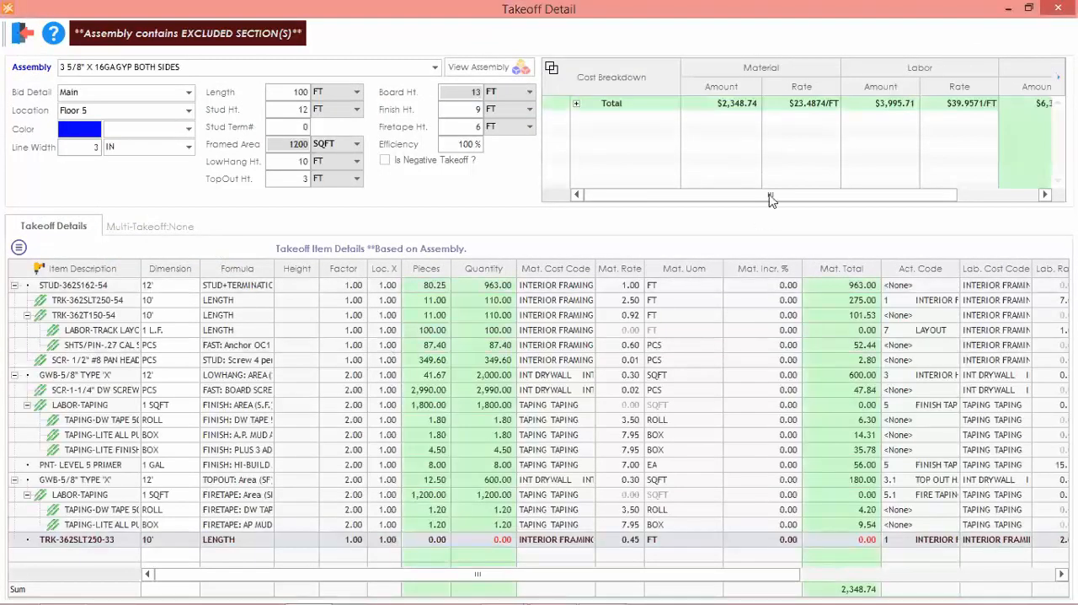
pyautogui.moveTo(770, 195); pyautogui.dragTo(880, 200)
pyautogui.click(576, 103)
pyautogui.moveTo(1057, 148); pyautogui.dragTo(1057, 165)
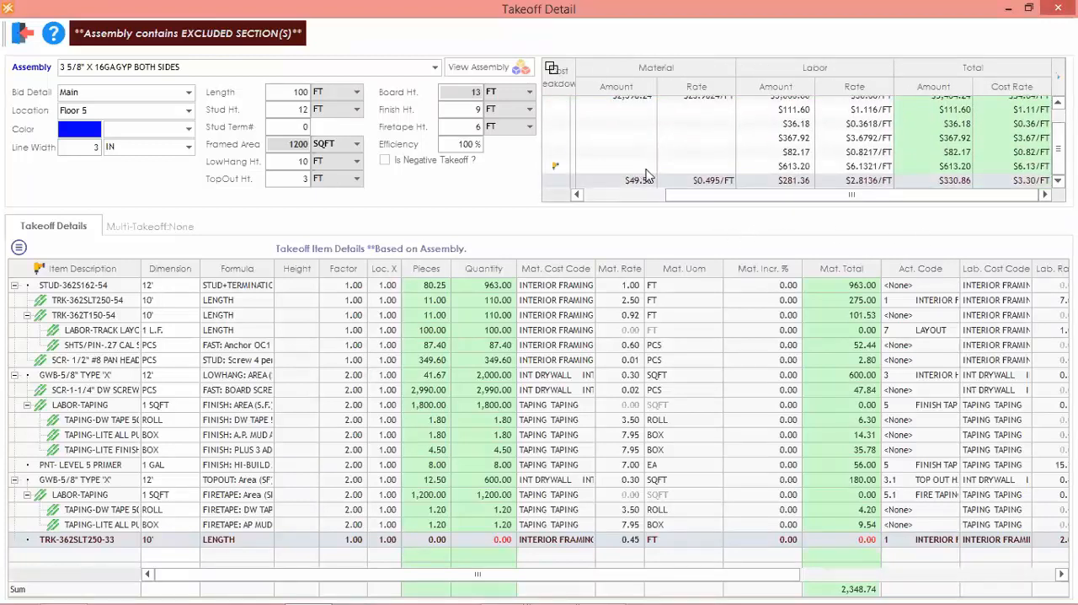
pyautogui.click(659, 197)
pyautogui.moveTo(657, 198); pyautogui.dragTo(871, 207)
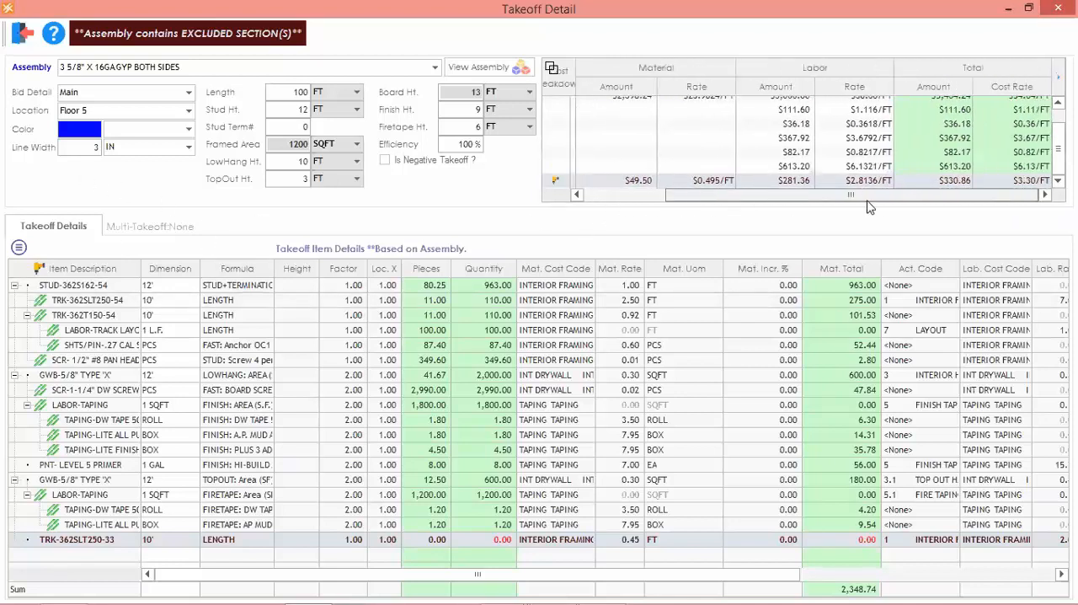
pyautogui.moveTo(1058, 150); pyautogui.dragTo(1058, 132)
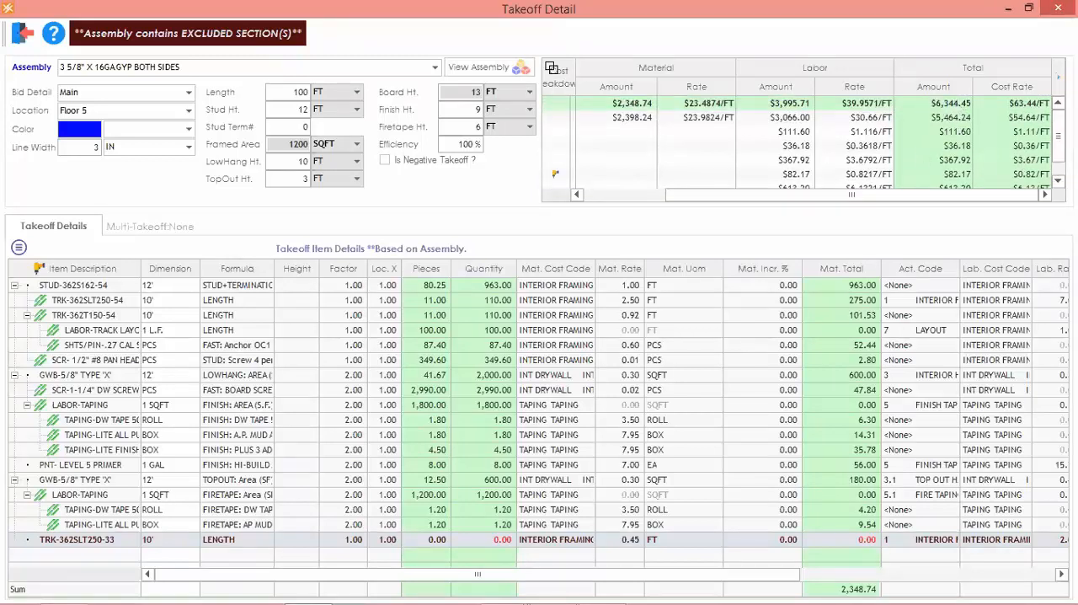
pyautogui.click(23, 34)
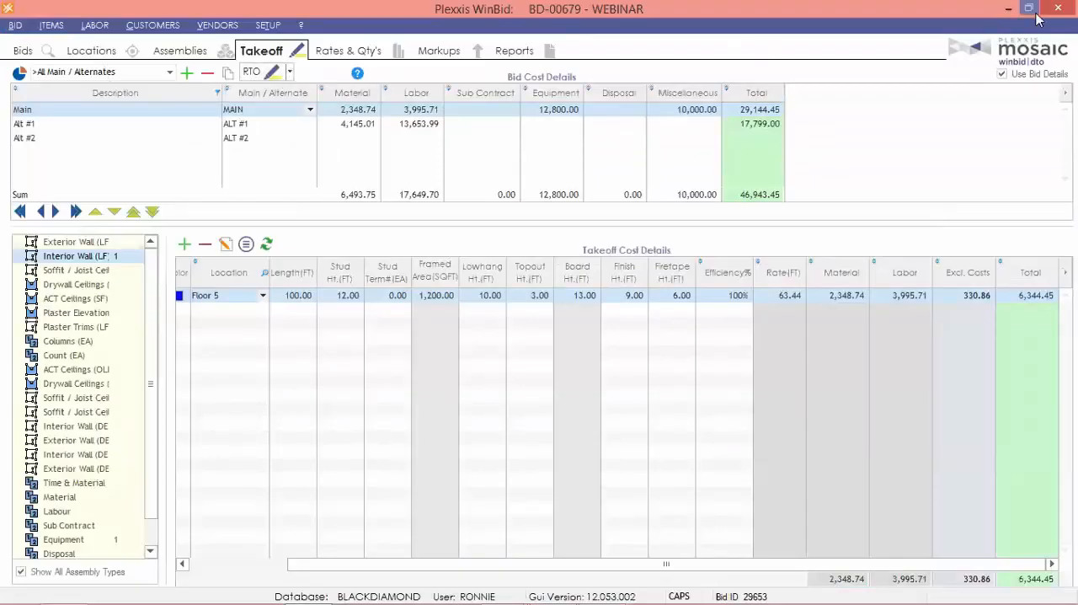
# Run the Hourly Breakout report by location and examine the hours and quantities per labor activity on Floor 5.
pyautogui.click(523, 46)
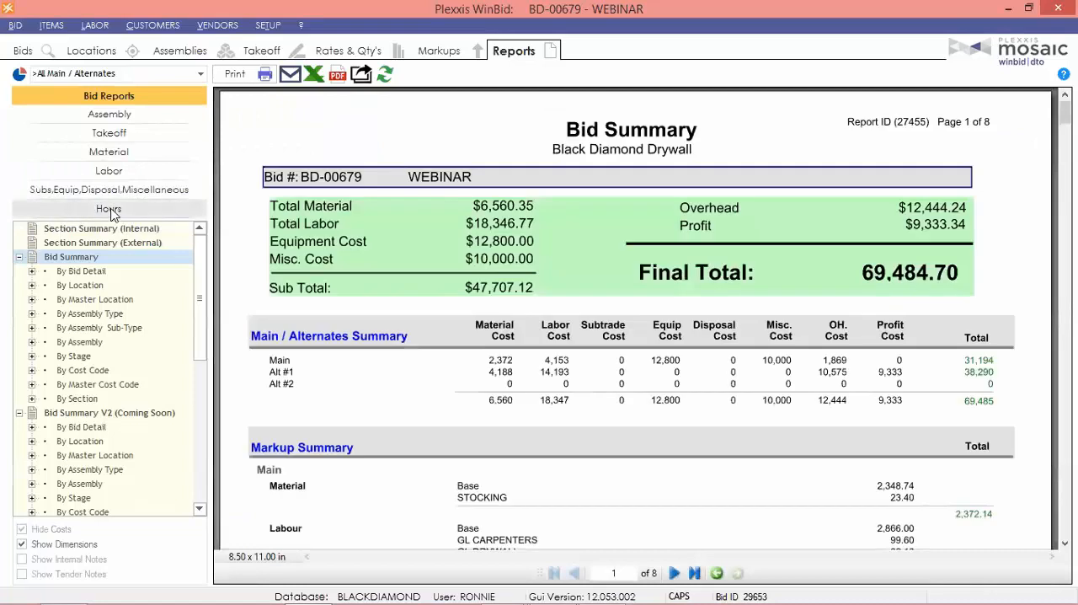
pyautogui.click(102, 210)
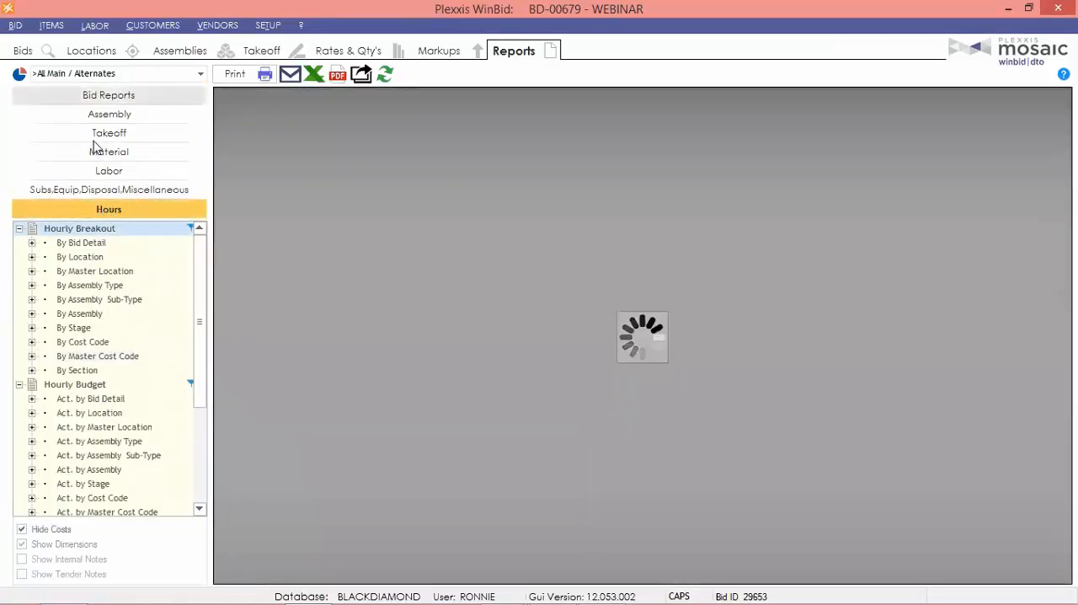
pyautogui.click(89, 258)
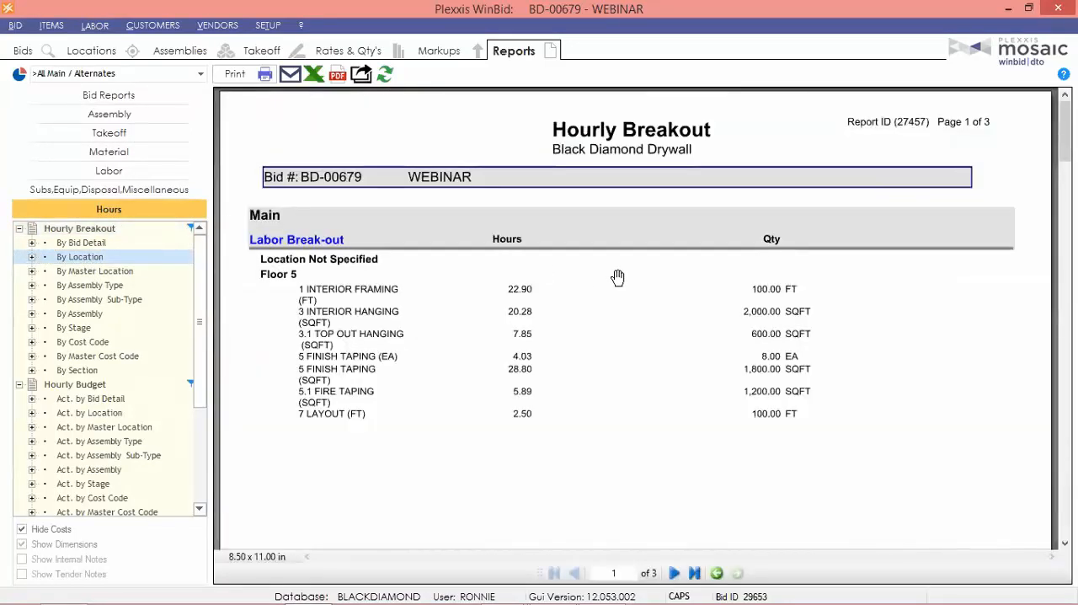
pyautogui.moveTo(457, 414)
pyautogui.mouseDown()
pyautogui.moveTo(454, 381)
pyautogui.moveTo(448, 404)
pyautogui.mouseUp()
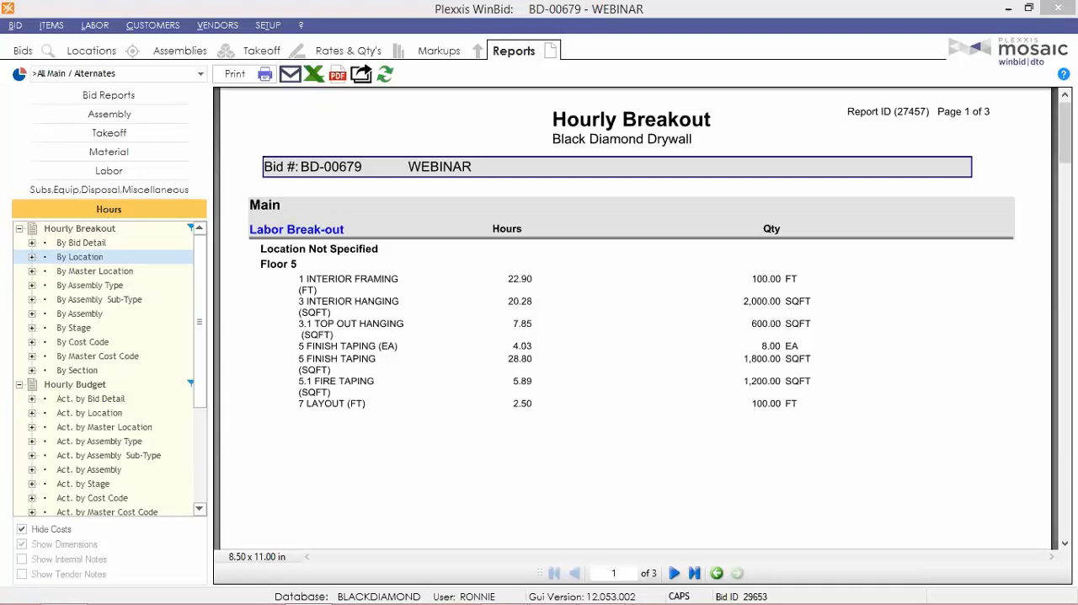
# Bring up the bid's markups and turn on the margin calculation method for Overhead and Profit.
pyautogui.click(439, 51)
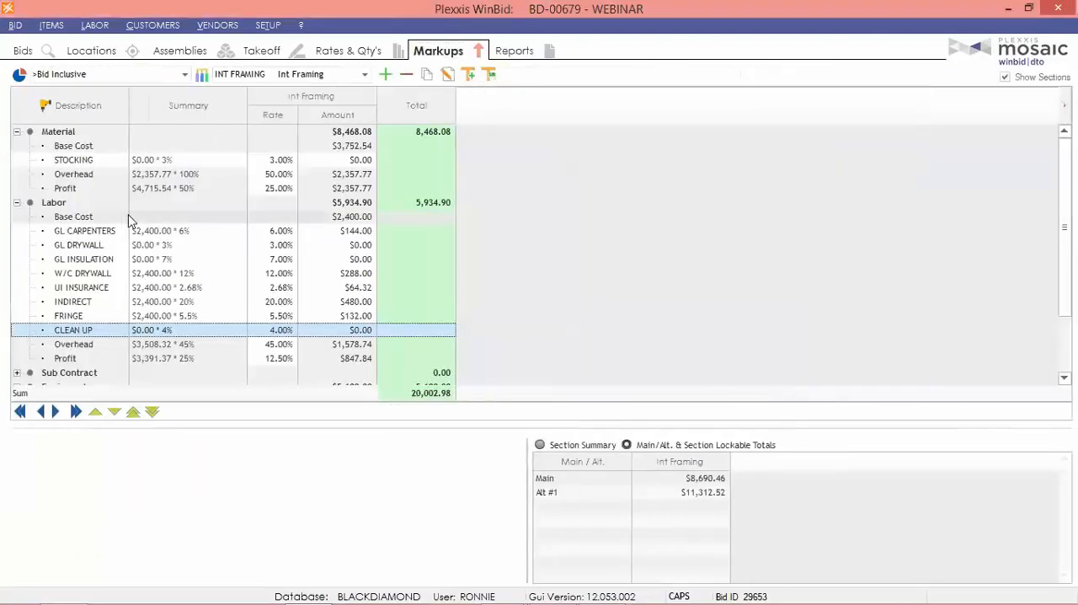
pyautogui.rightClick(64, 176)
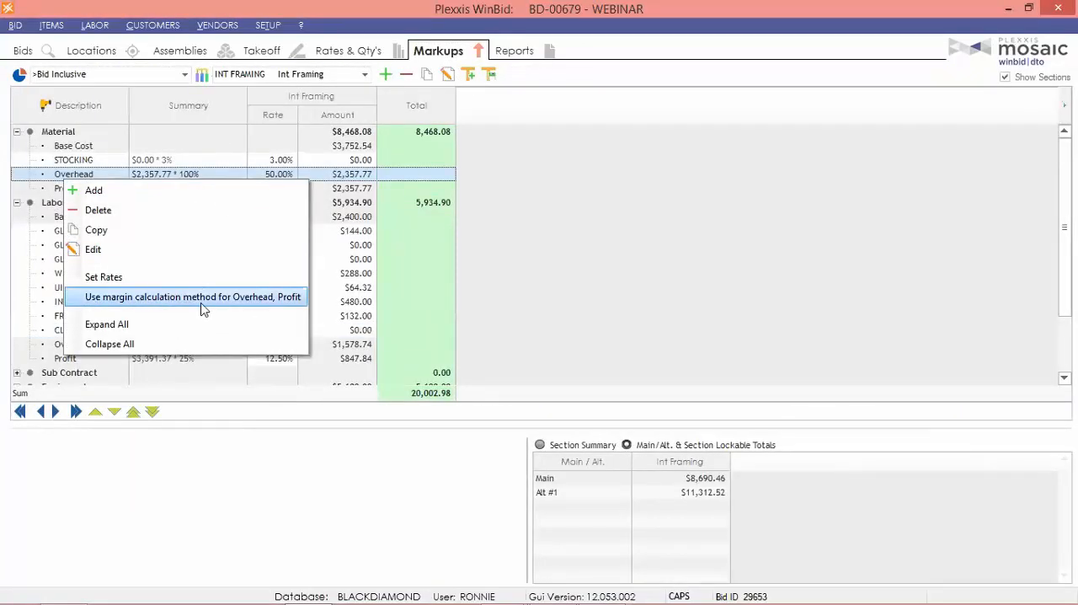
pyautogui.click(202, 298)
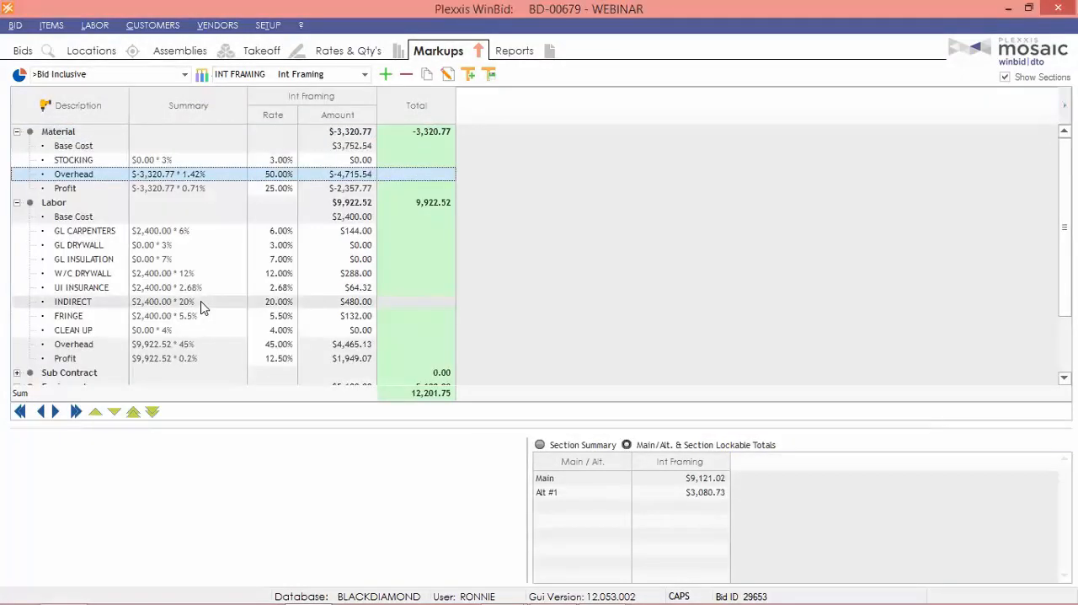
# Set the Material Overhead and Profit markup rates to 100% each and recalculate the bid.
pyautogui.click(271, 175)
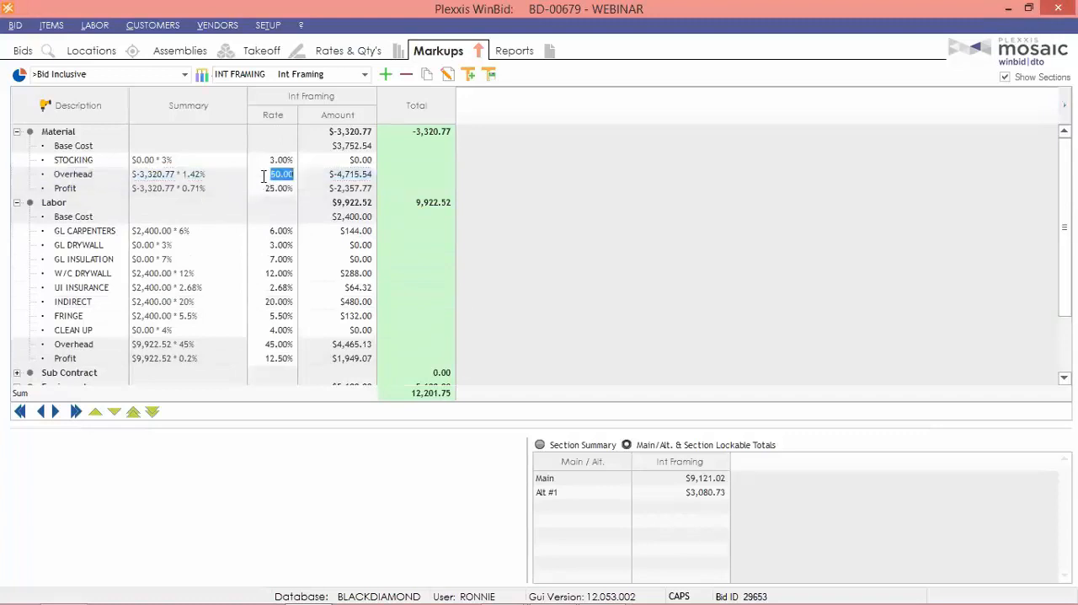
pyautogui.click(272, 177)
pyautogui.doubleClick(271, 174)
pyautogui.write('1')
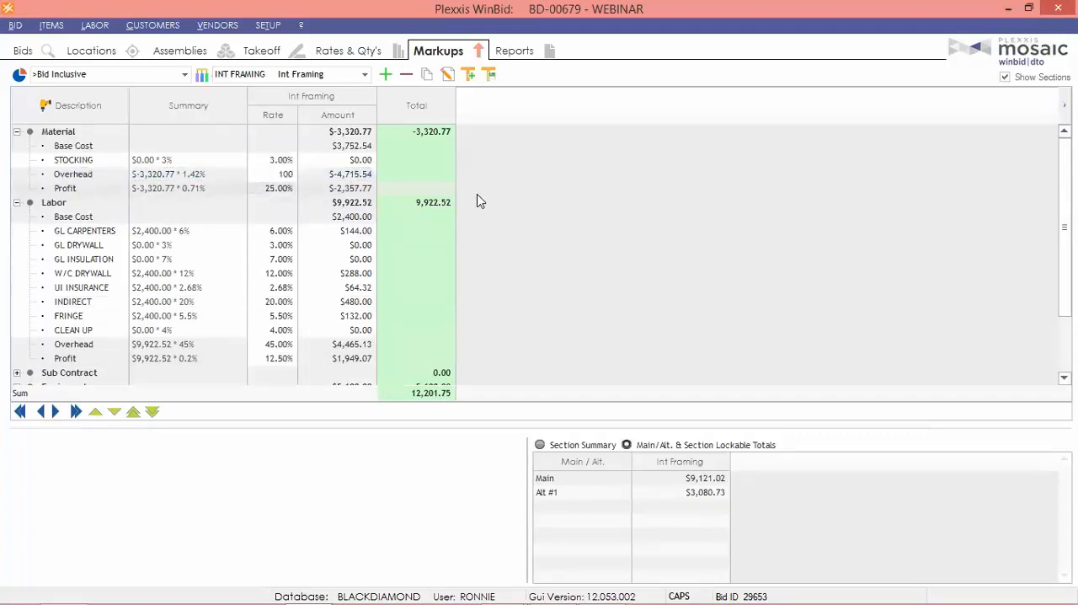
pyautogui.press('Down')
pyautogui.write('1')
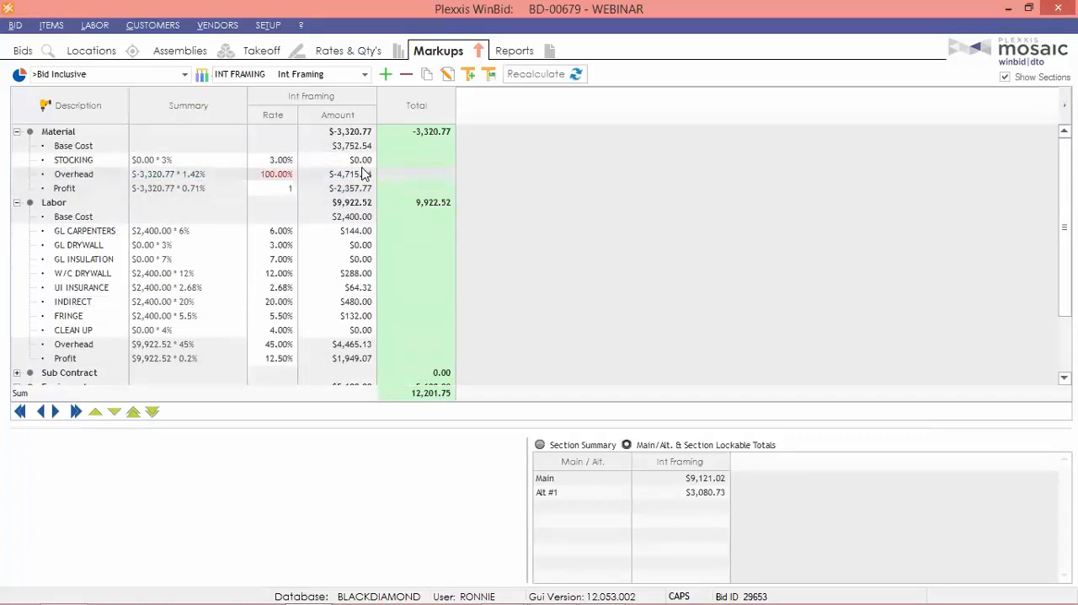
pyautogui.press('Down')
pyautogui.click(566, 82)
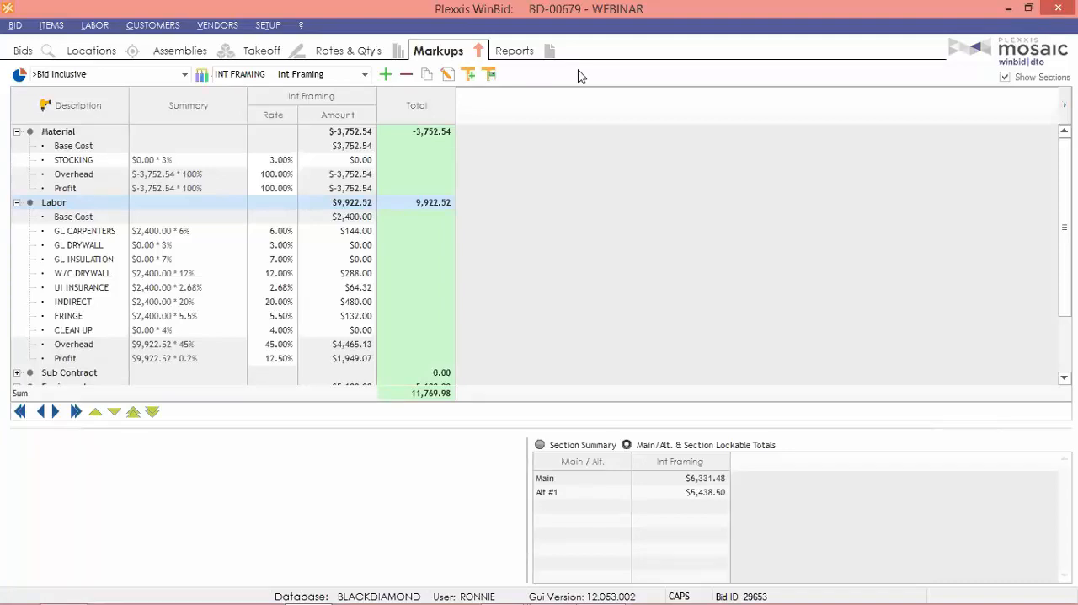
# Turn off the margin calculation method for Overhead and Profit.
pyautogui.rightClick(74, 175)
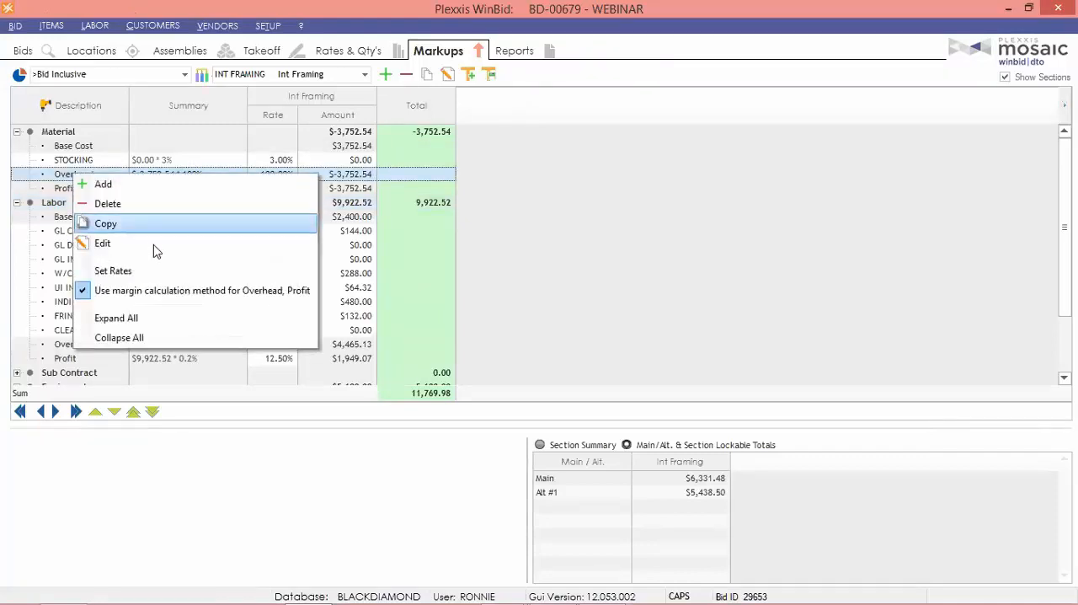
pyautogui.click(174, 291)
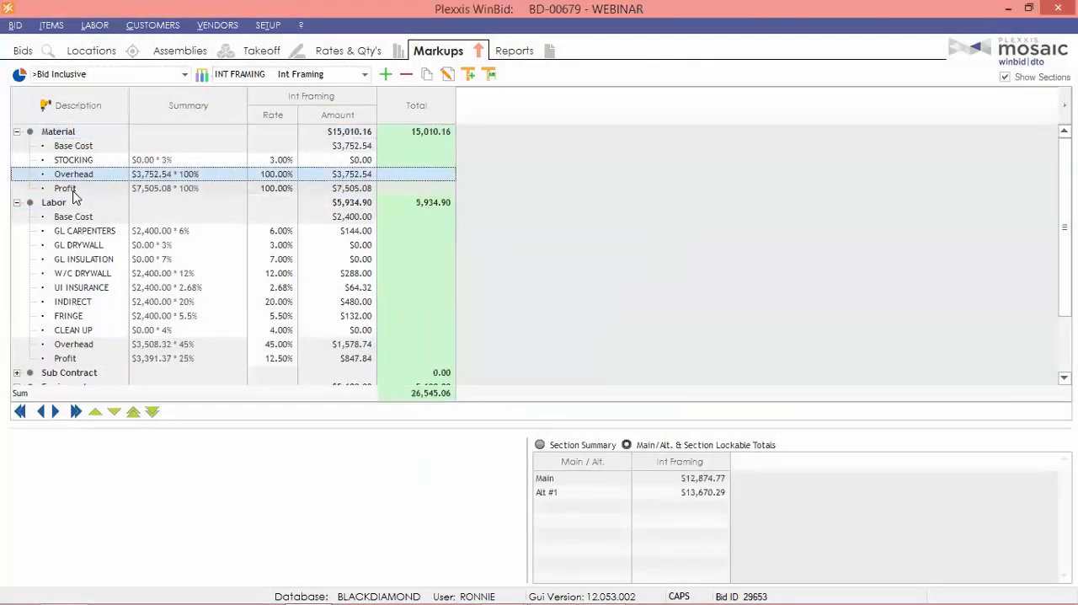
pyautogui.rightClick(74, 187)
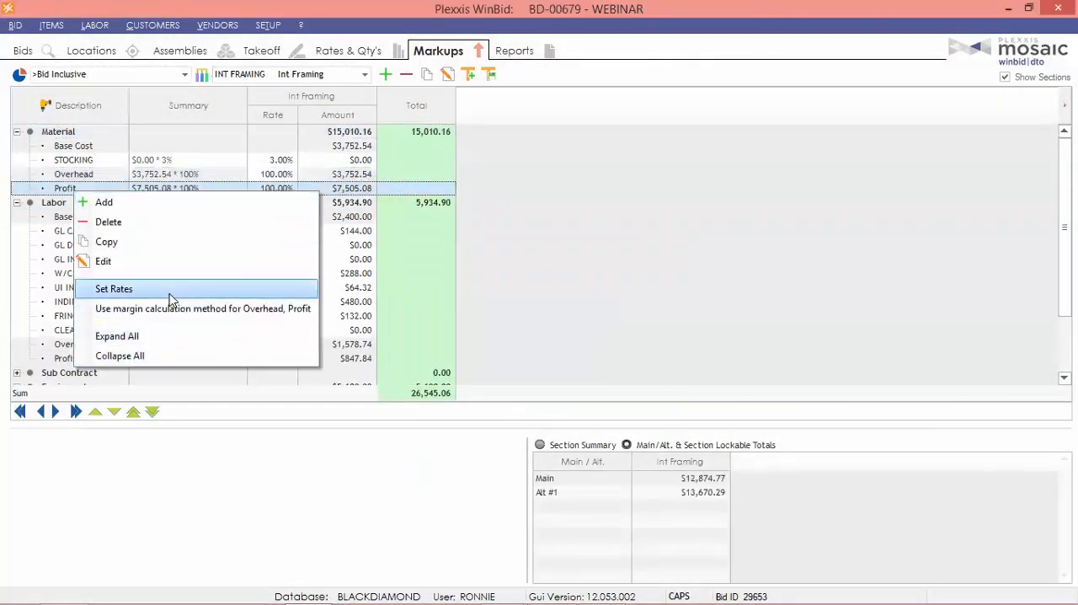
pyautogui.click(688, 244)
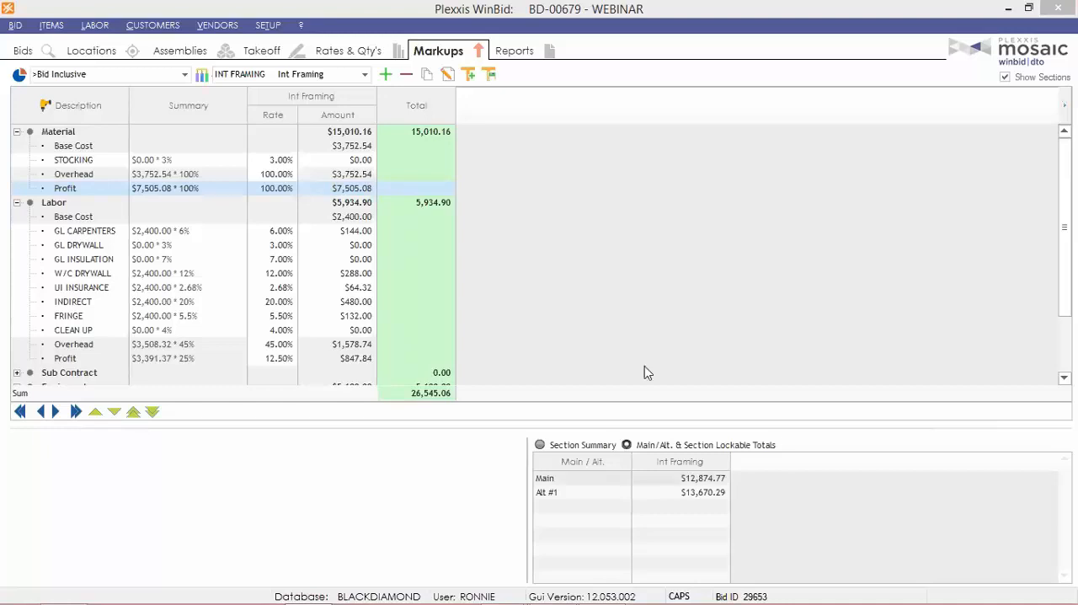
# Bring up the Bid Permissions for the WEBINAR project and add one user to the permission list.
pyautogui.click(22, 51)
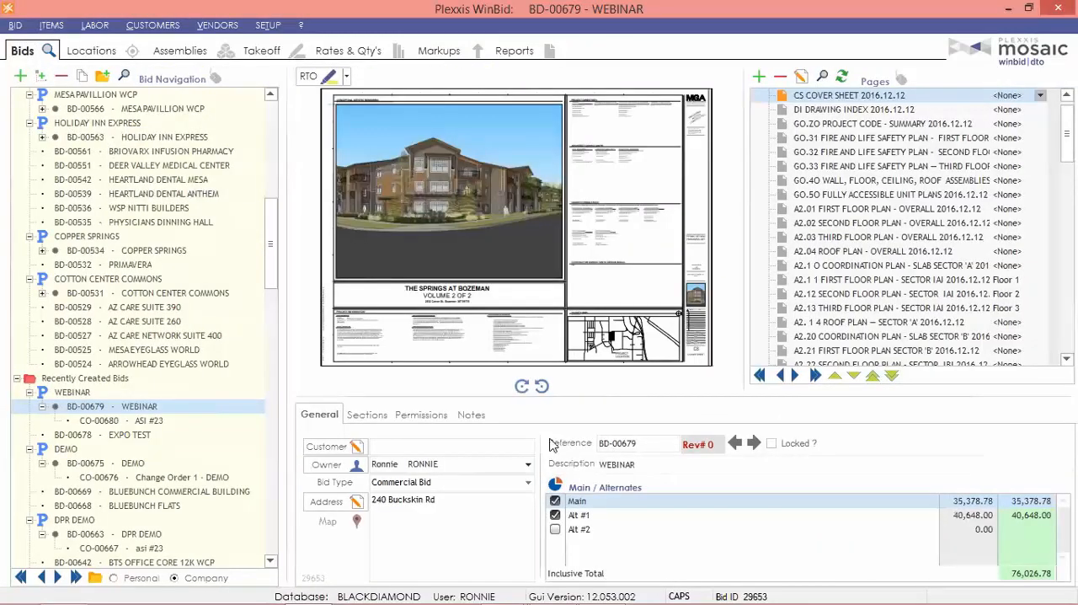
pyautogui.click(421, 414)
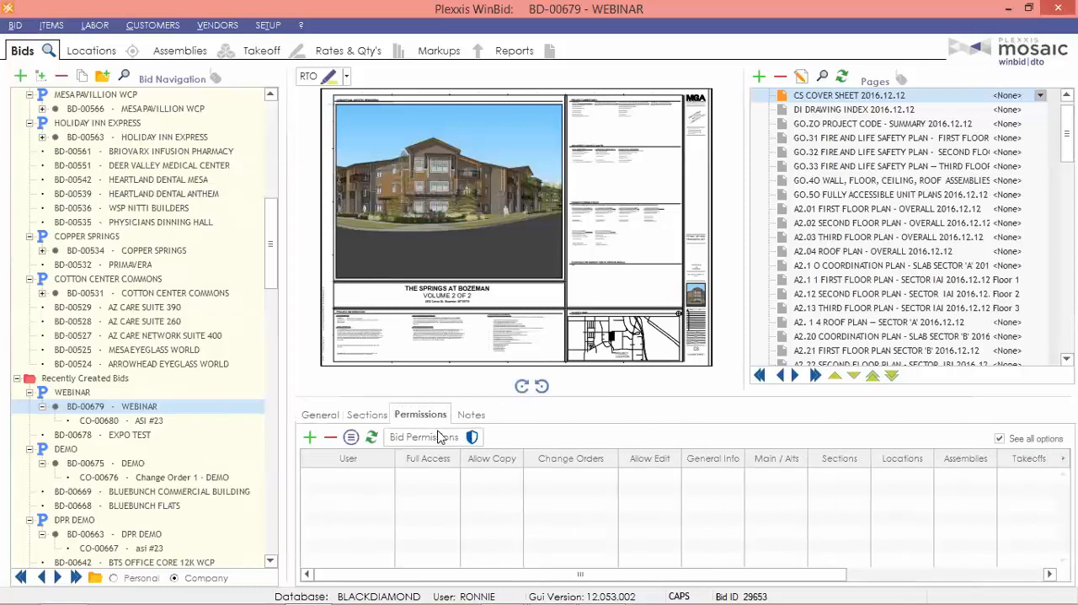
pyautogui.click(444, 438)
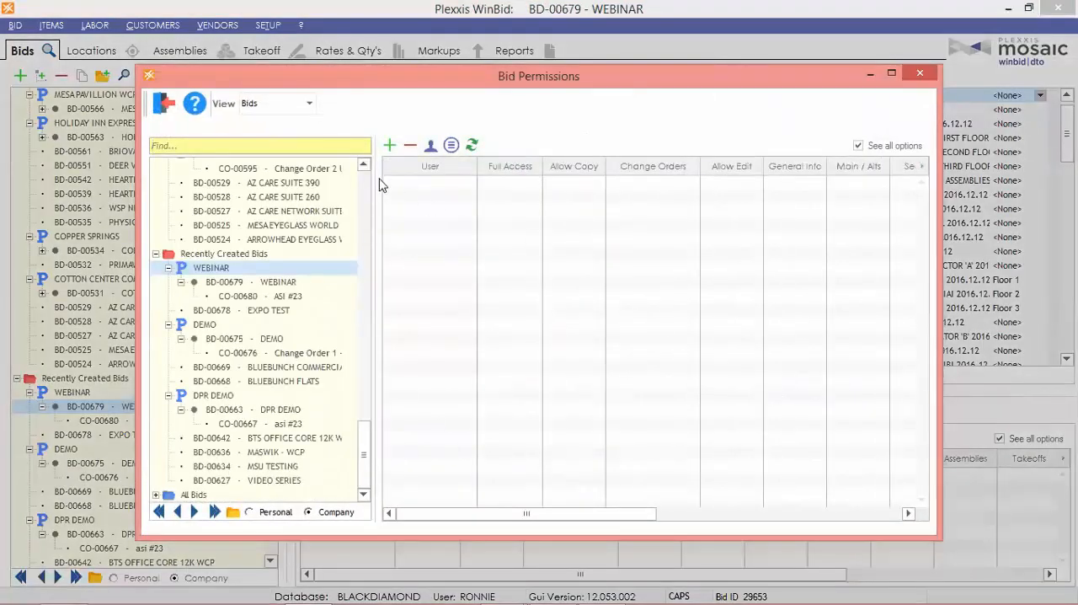
pyautogui.click(389, 145)
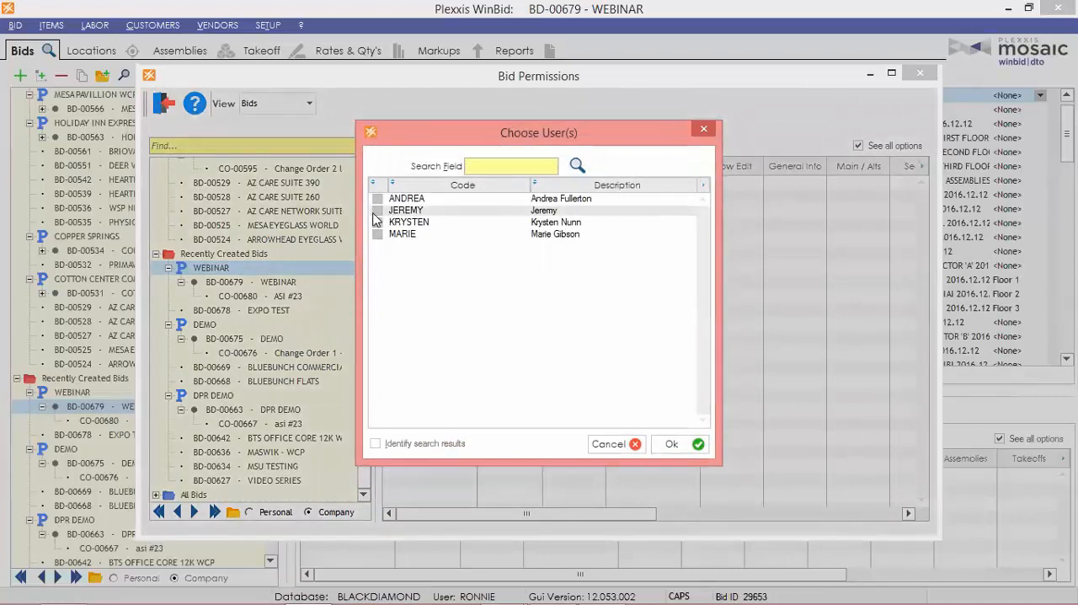
pyautogui.click(378, 201)
pyautogui.click(377, 209)
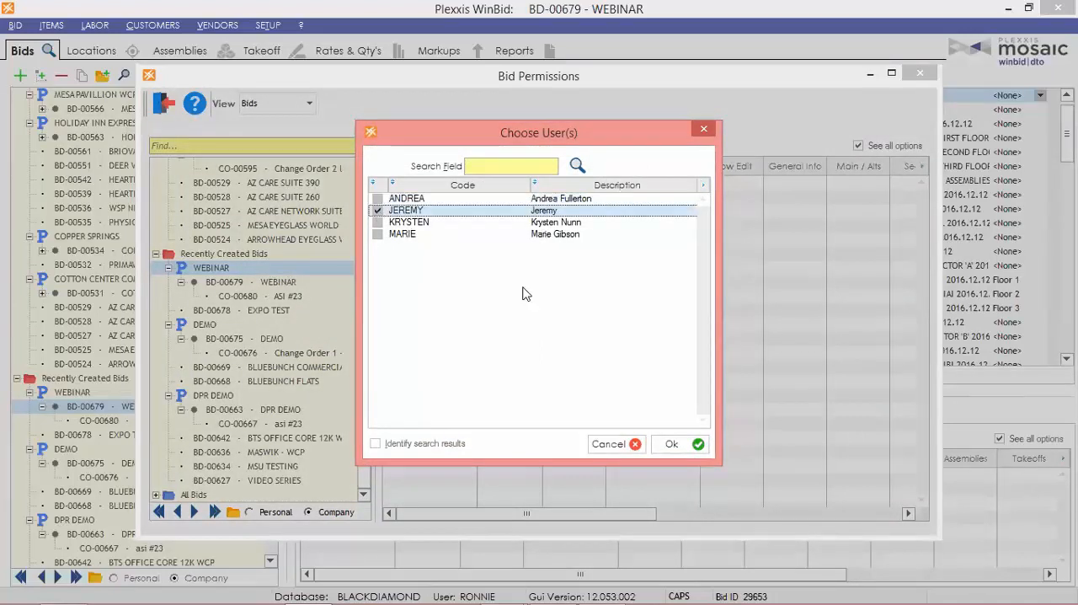
pyautogui.click(671, 444)
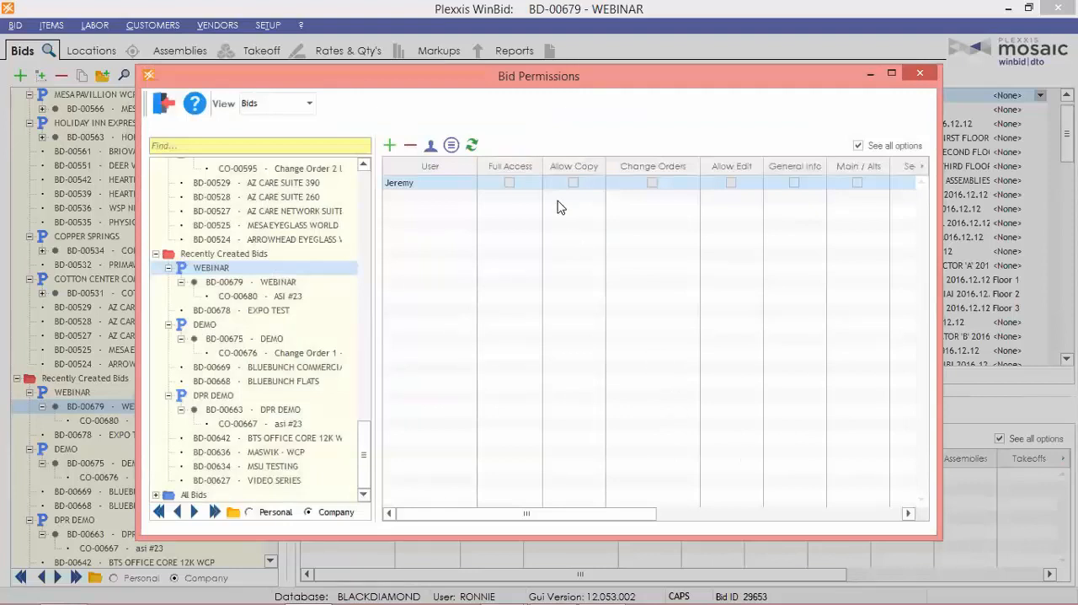
# Give the added user Allow Copy, Allow Edit, General Info and Main / Alts permissions, without Full Access or Change Orders.
pyautogui.click(510, 183)
pyautogui.click(510, 183)
pyautogui.click(858, 184)
pyautogui.click(652, 184)
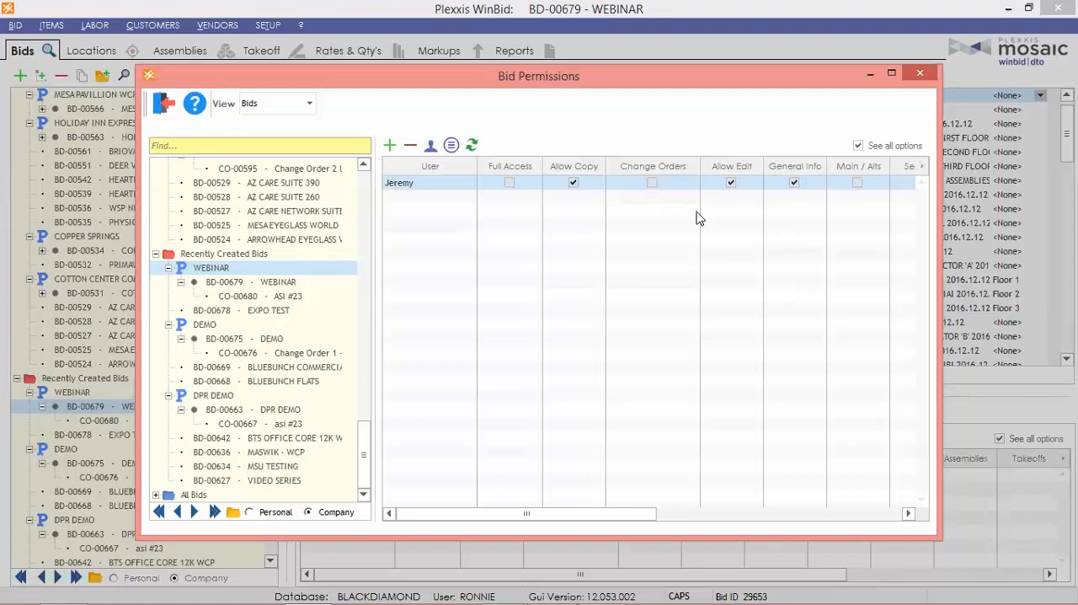
pyautogui.click(858, 184)
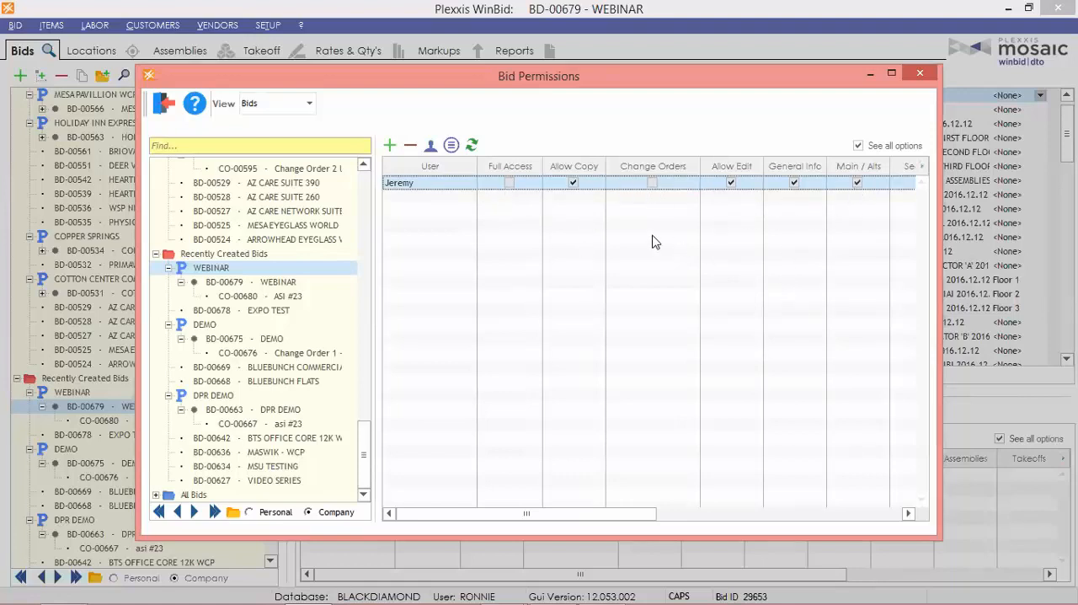
# Restrict the added user to the Change Orders permission only and close the Bid Permissions window.
pyautogui.click(572, 183)
pyautogui.click(731, 183)
pyautogui.click(653, 185)
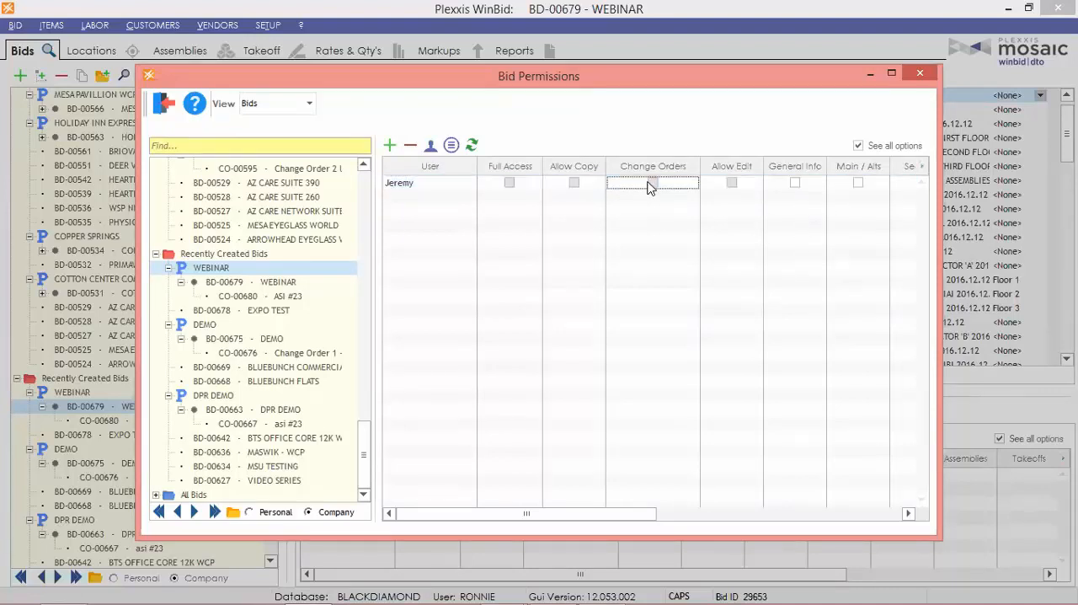
pyautogui.click(651, 184)
pyautogui.moveTo(607, 516); pyautogui.dragTo(529, 512)
pyautogui.click(162, 103)
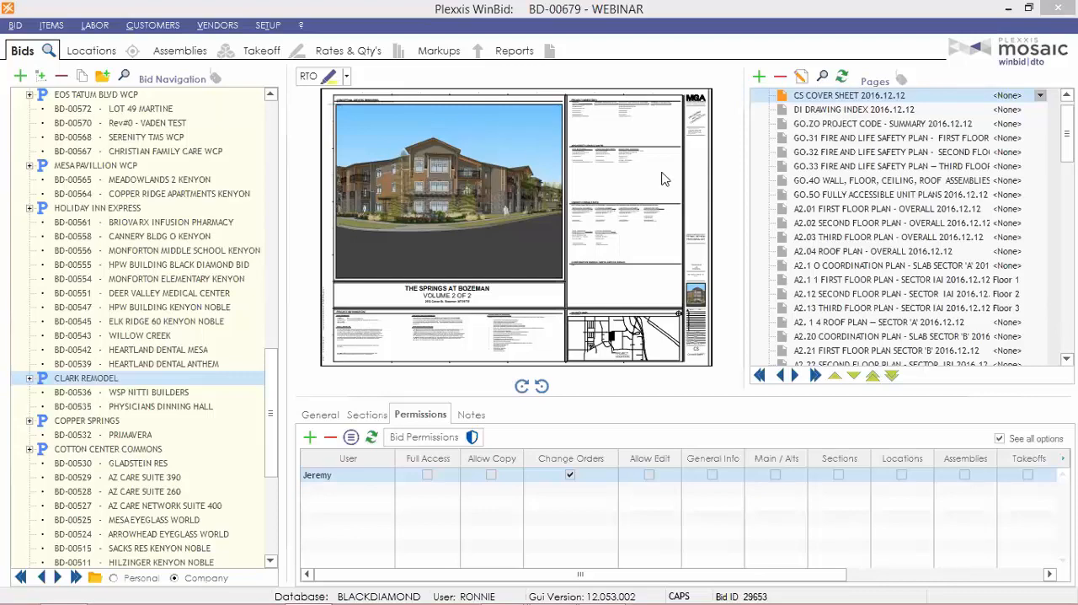
# Launch Remote Takeoff on the A2.01 first floor overall plan and switch to the A2.13 third floor sector plan.
pyautogui.click(858, 209)
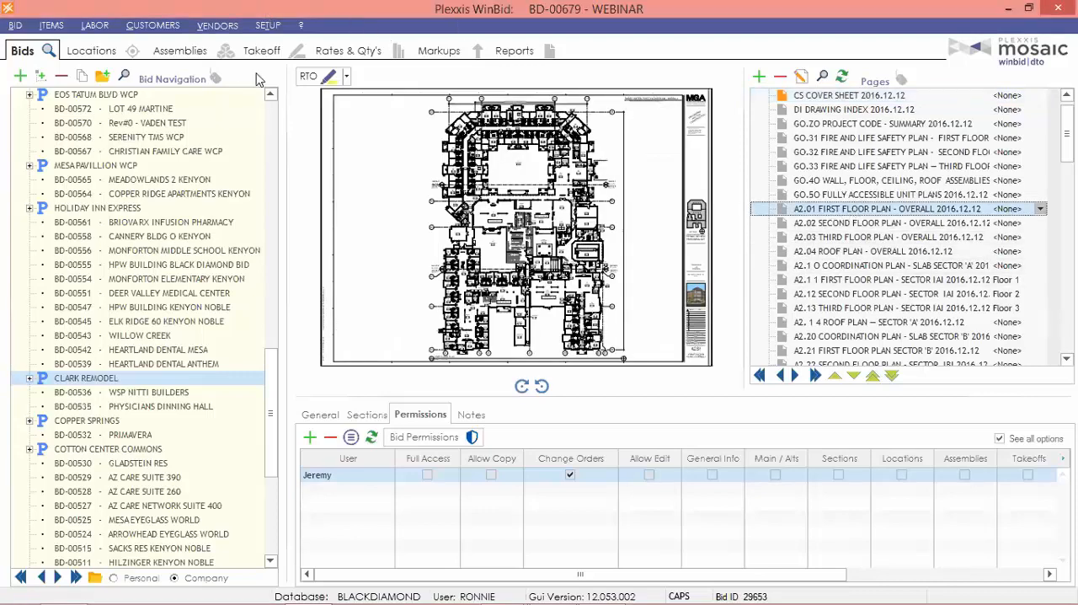
pyautogui.click(315, 83)
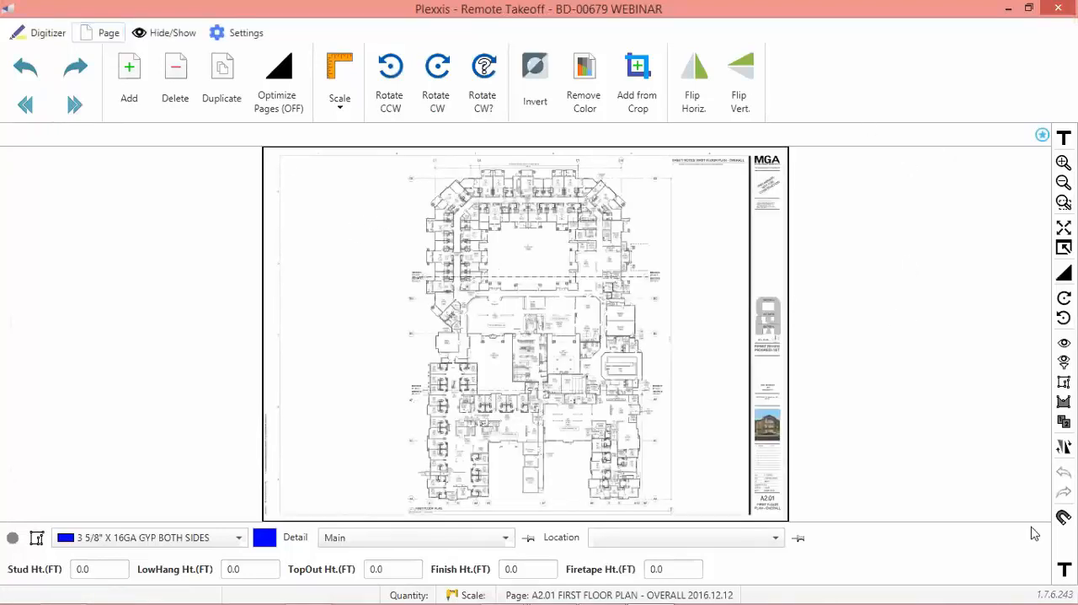
pyautogui.moveTo(1, 222)
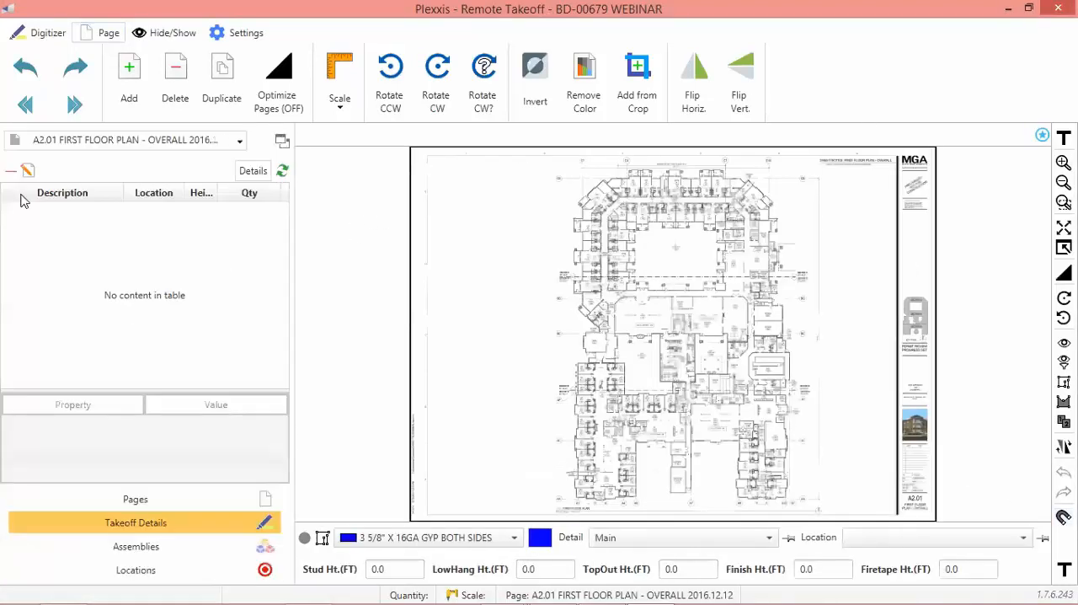
pyautogui.click(85, 141)
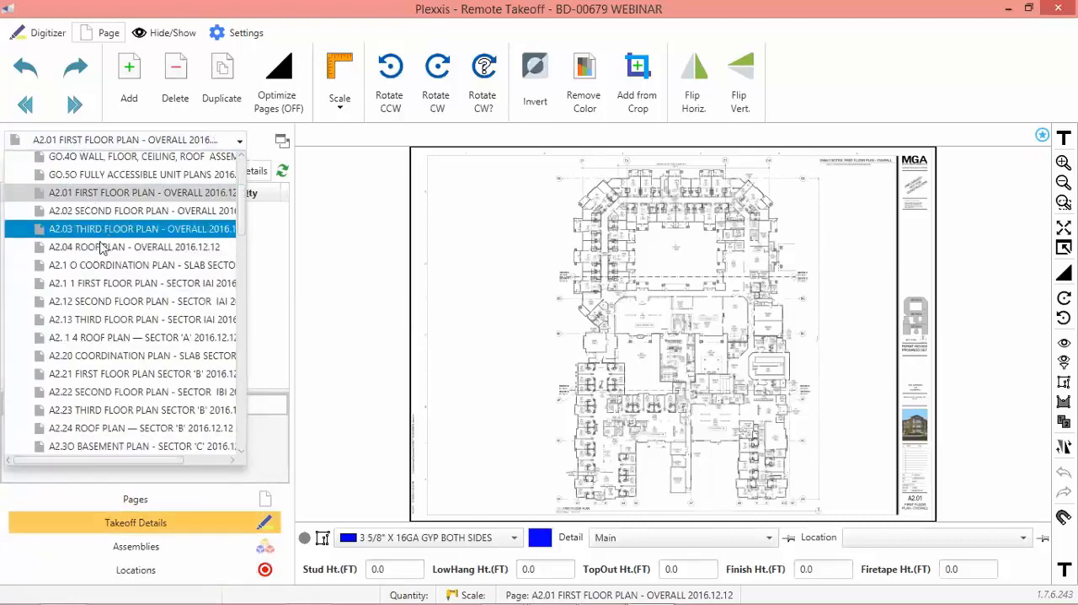
pyautogui.click(72, 318)
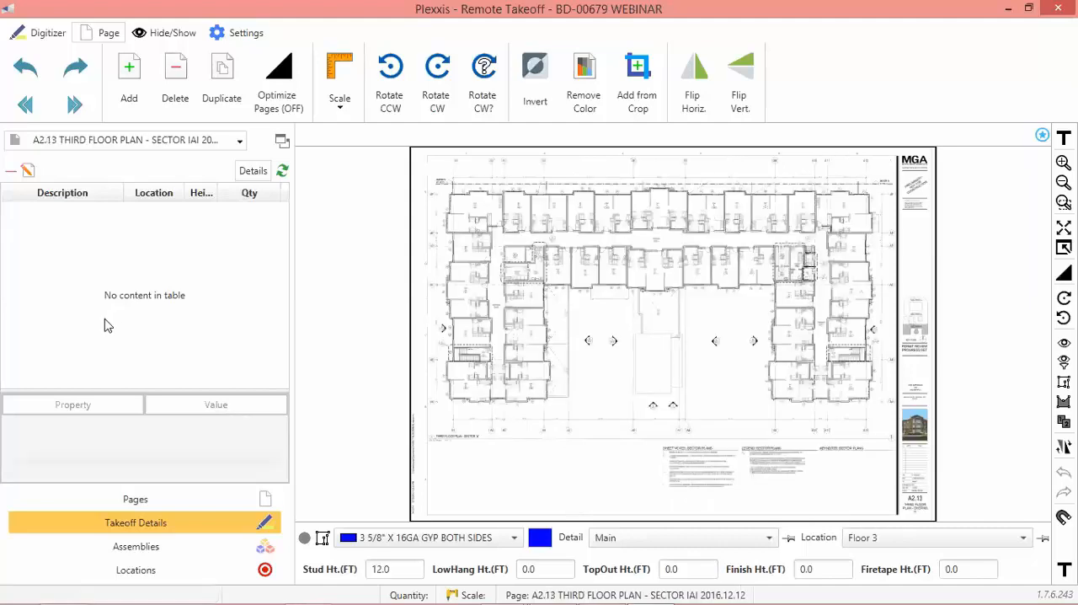
# Set the drawing scale of the A2.13 third floor plan to 1/4" = 1'.
pyautogui.moveTo(505, 251)
pyautogui.mouseDown()
pyautogui.moveTo(493, 260)
pyautogui.moveTo(782, 295)
pyautogui.mouseUp()
pyautogui.scroll(5, 781, 296)
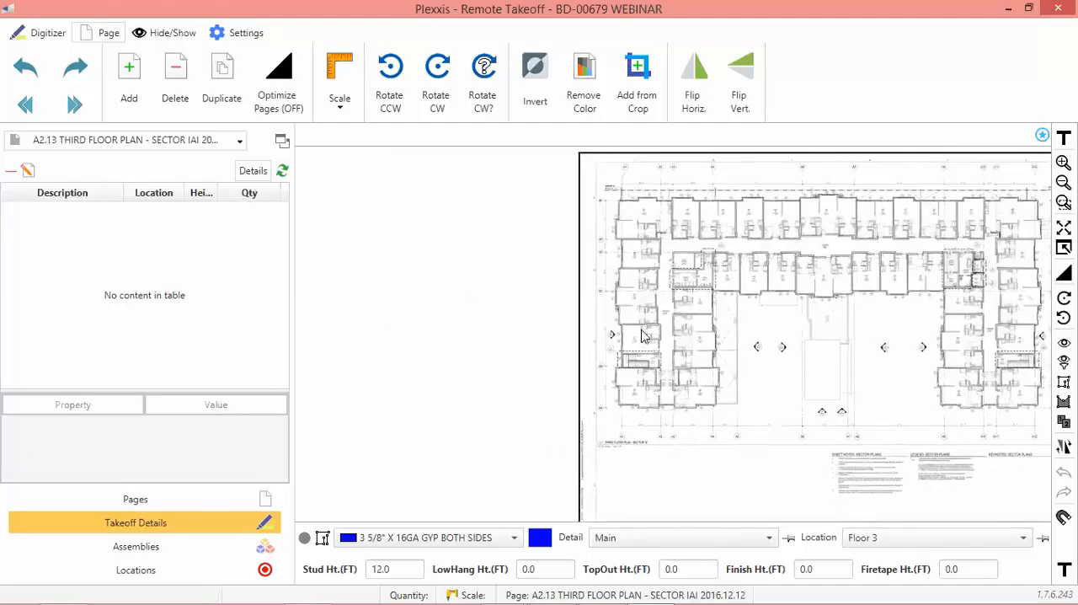
pyautogui.scroll(3, 674, 354)
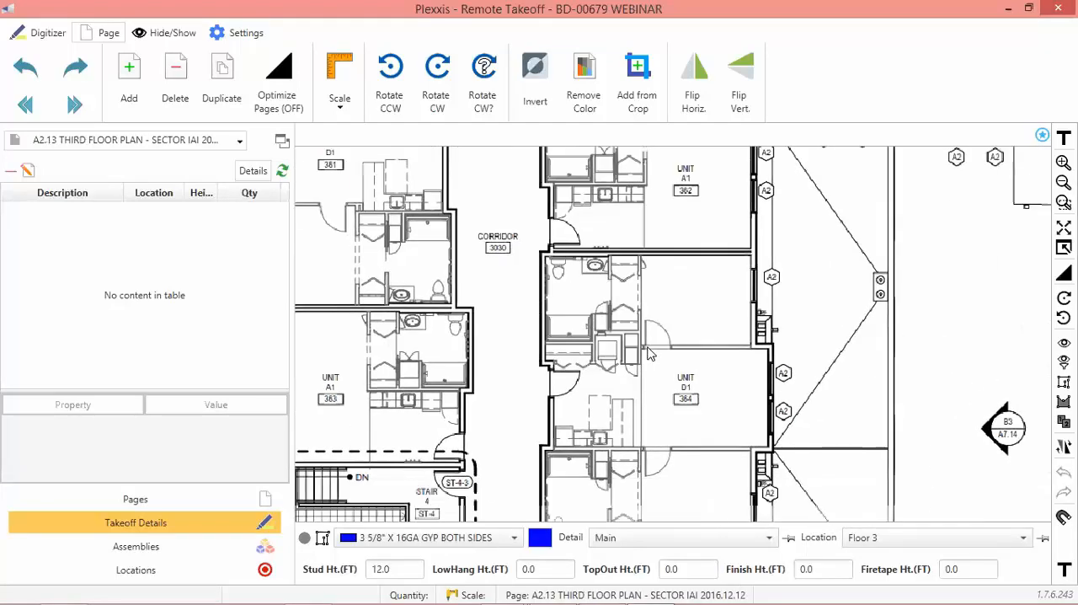
pyautogui.moveTo(674, 414); pyautogui.dragTo(526, 331)
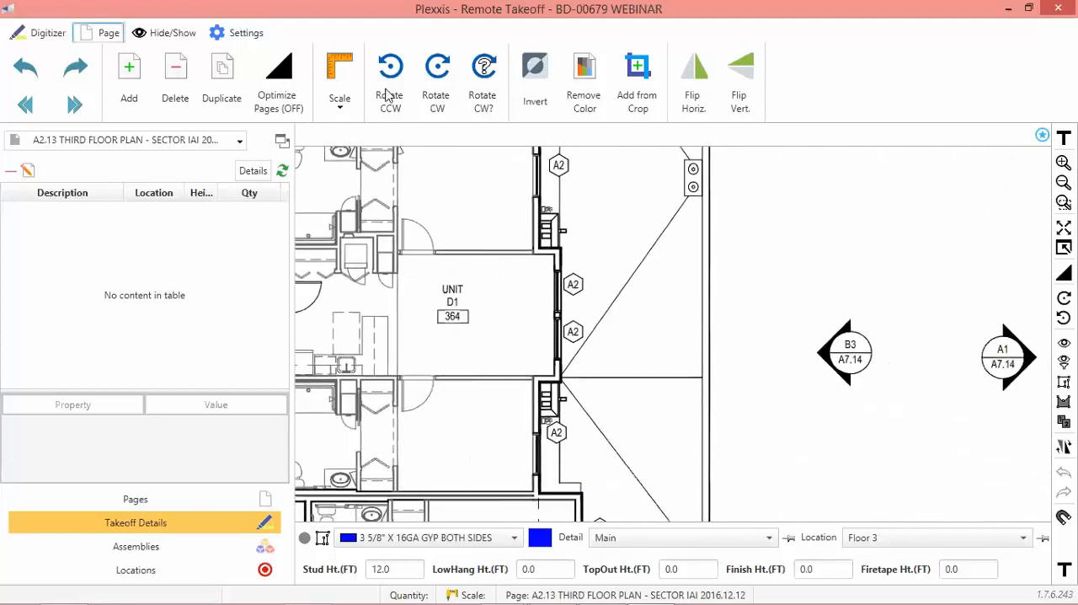
pyautogui.click(343, 100)
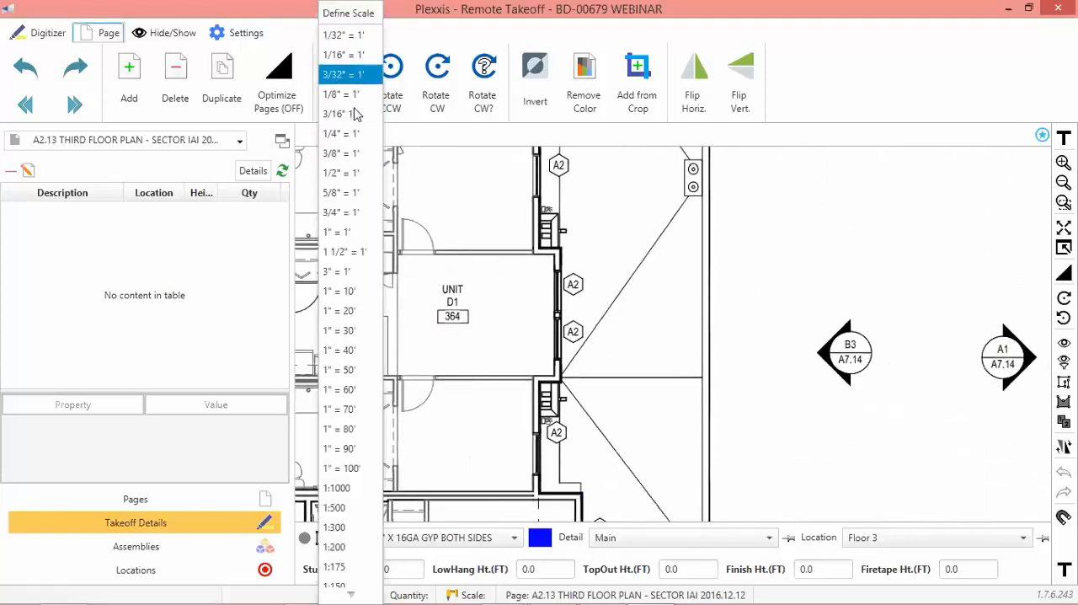
pyautogui.click(346, 134)
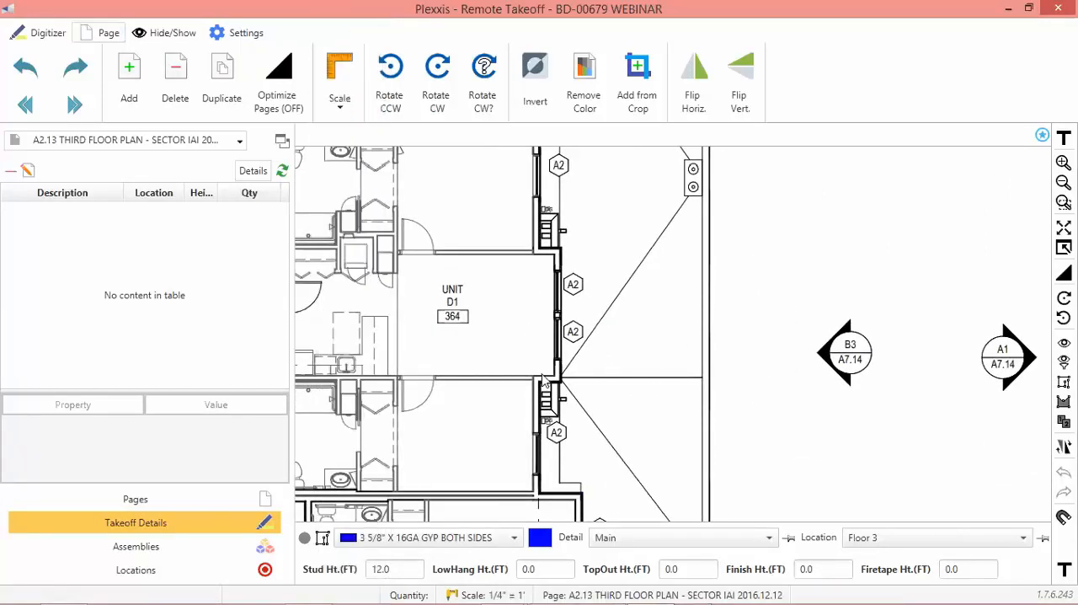
# Trace the upper wall of unit D1 364, about 6.6 ft, with the 3 5/8" X 16GA GYP BOTH SIDES assembly, and delete that takeoff.
pyautogui.moveTo(373, 443); pyautogui.dragTo(462, 439)
pyautogui.press('space')
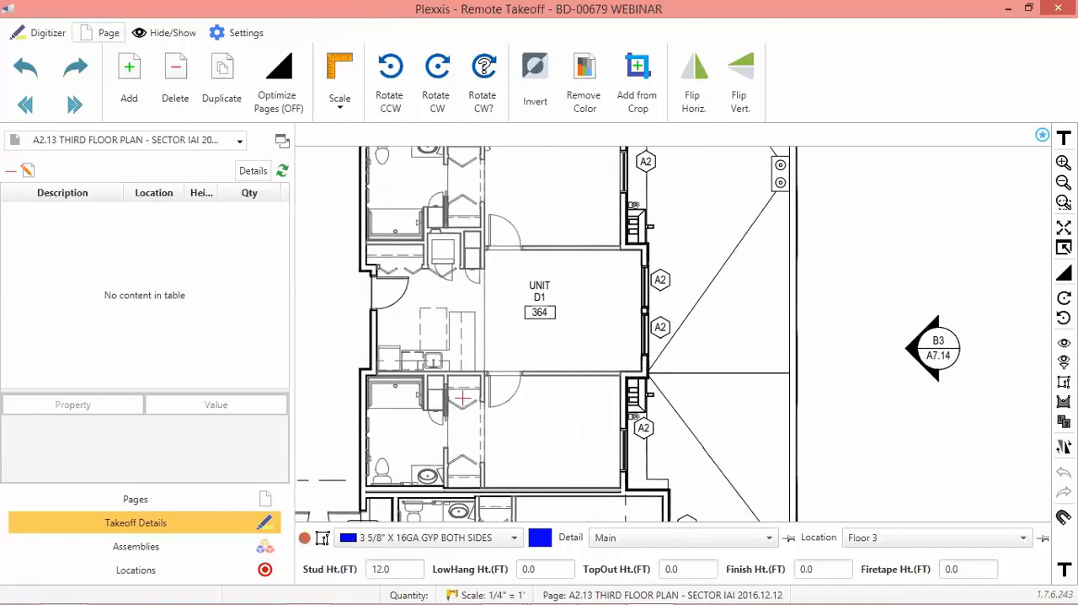
pyautogui.click(486, 247)
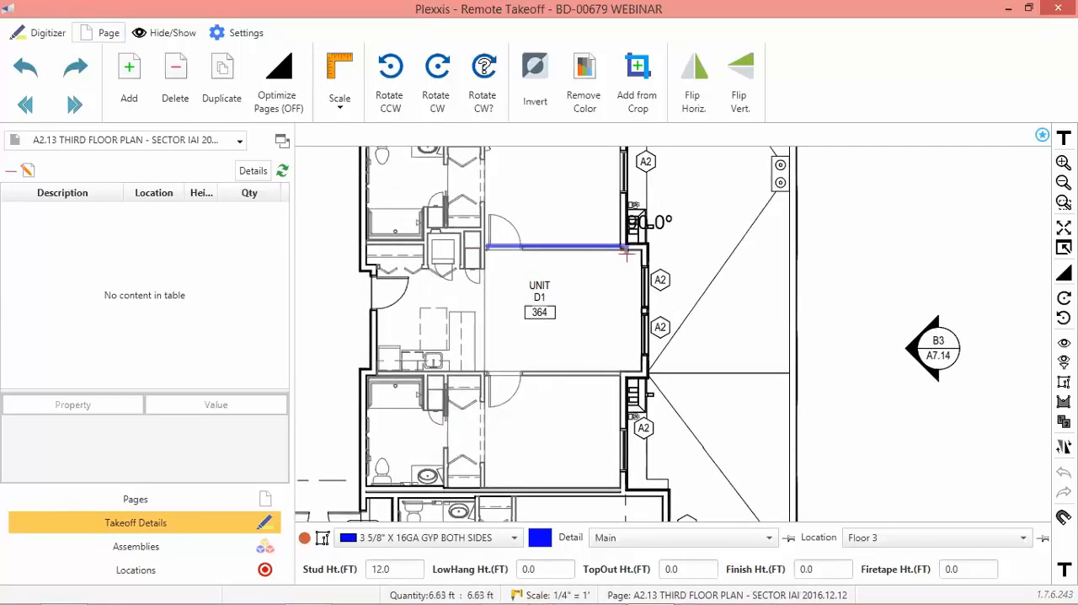
pyautogui.doubleClick(624, 246)
pyautogui.press('space')
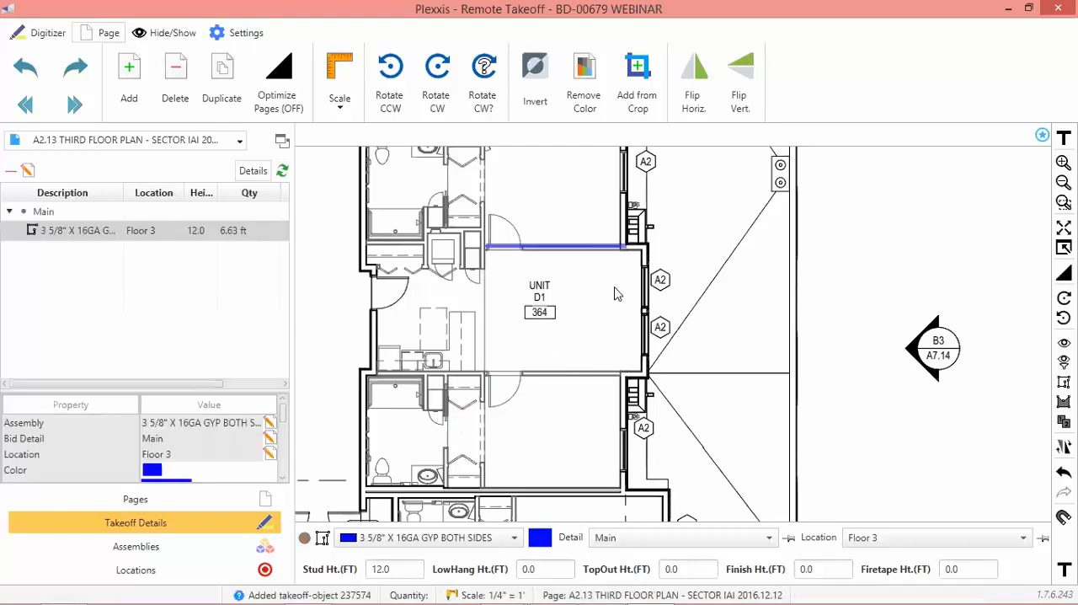
pyautogui.moveTo(600, 286); pyautogui.dragTo(498, 225)
pyautogui.press('Delete')
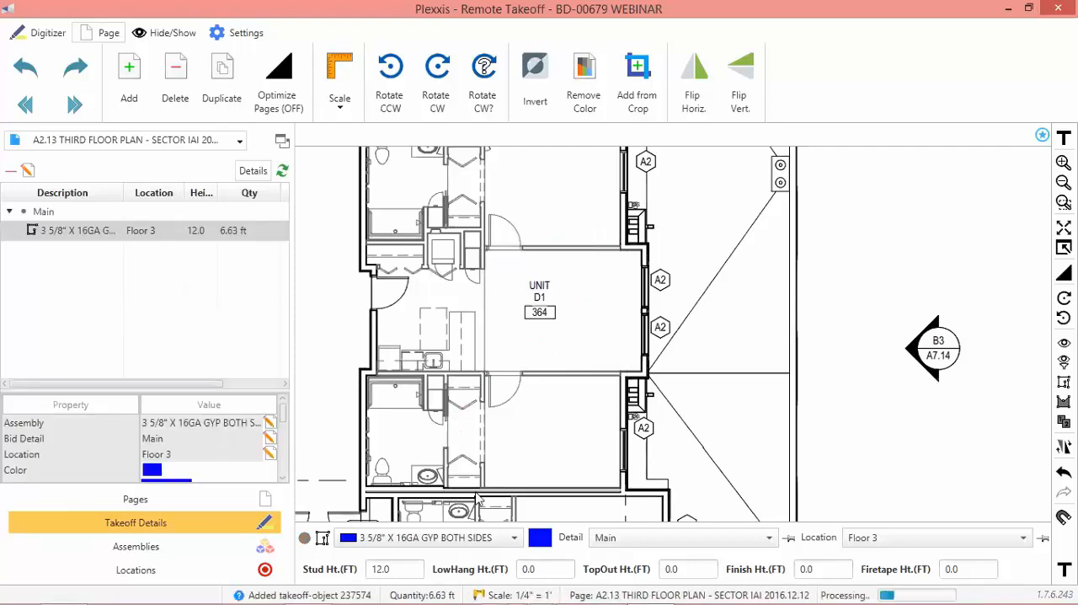
# Set the wall takeoff's LowHang height to 10 ft and TopOut height to 8 ft.
pyautogui.click(530, 569)
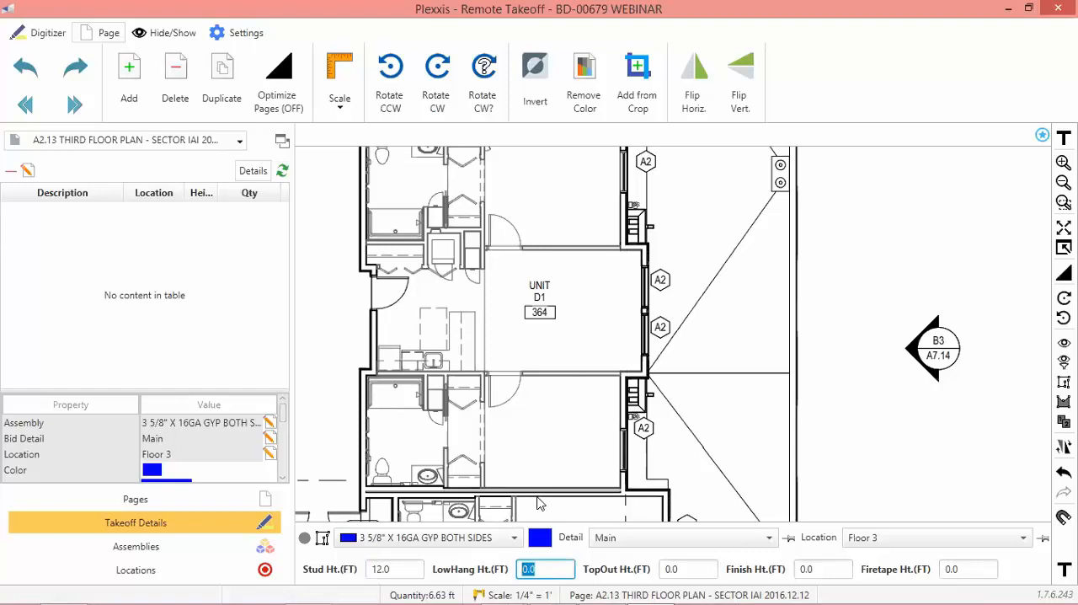
pyautogui.write('1.0')
pyautogui.press('BackSpace')
pyautogui.press('BackSpace')
pyautogui.press('Tab')
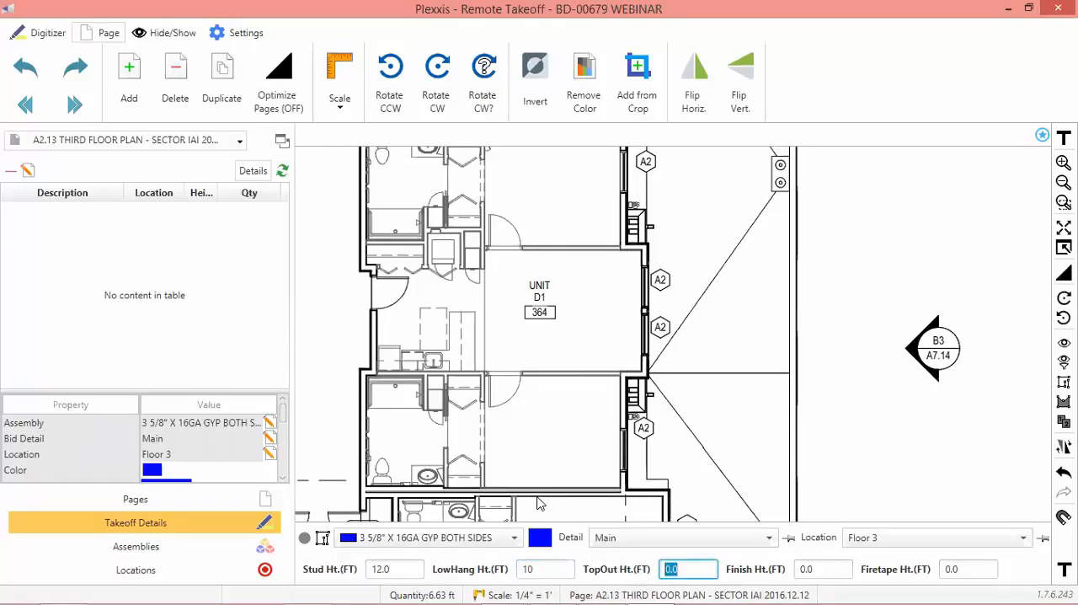
pyautogui.write('8')
pyautogui.press('Tab')
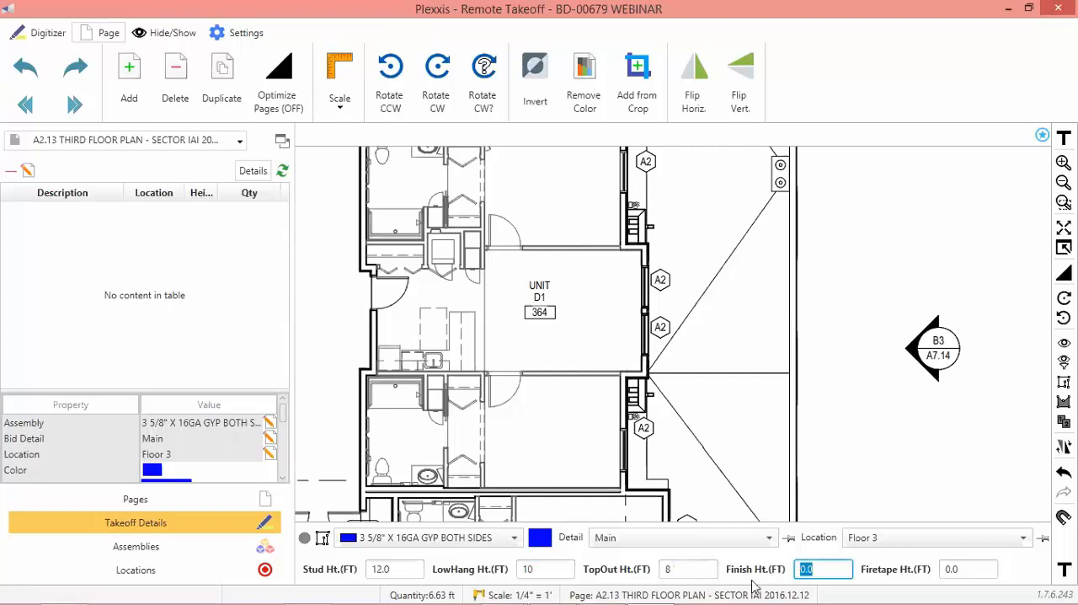
# Set the TopOut height to 2 ft, the Finish height to 8 ft and the Firetape height to 4 ft.
pyautogui.click(686, 571)
pyautogui.moveTo(666, 561); pyautogui.dragTo(680, 570)
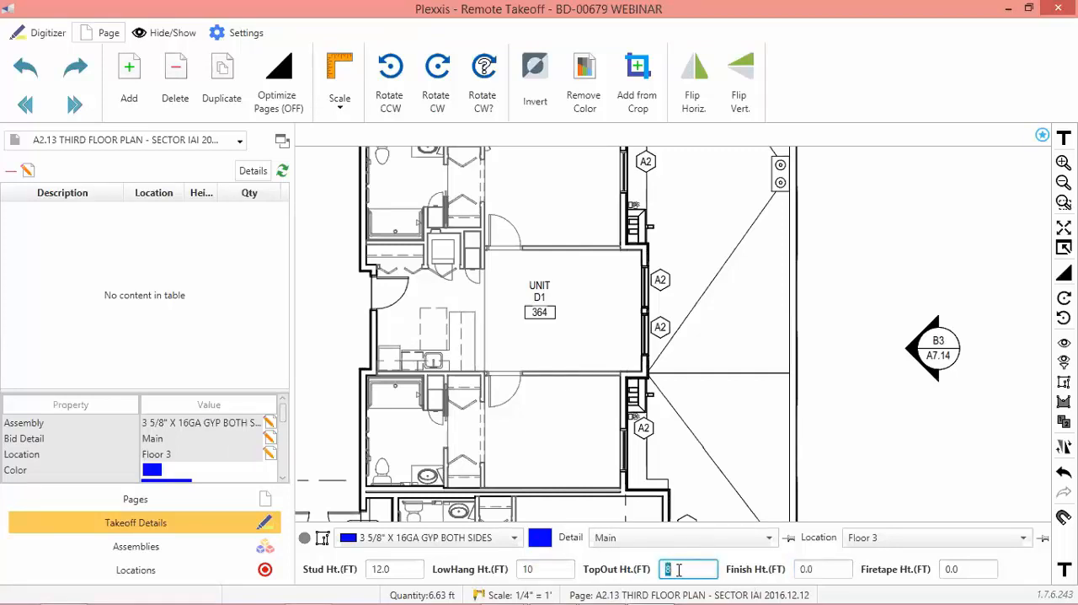
pyautogui.write('2')
pyautogui.press('Tab')
pyautogui.write('8')
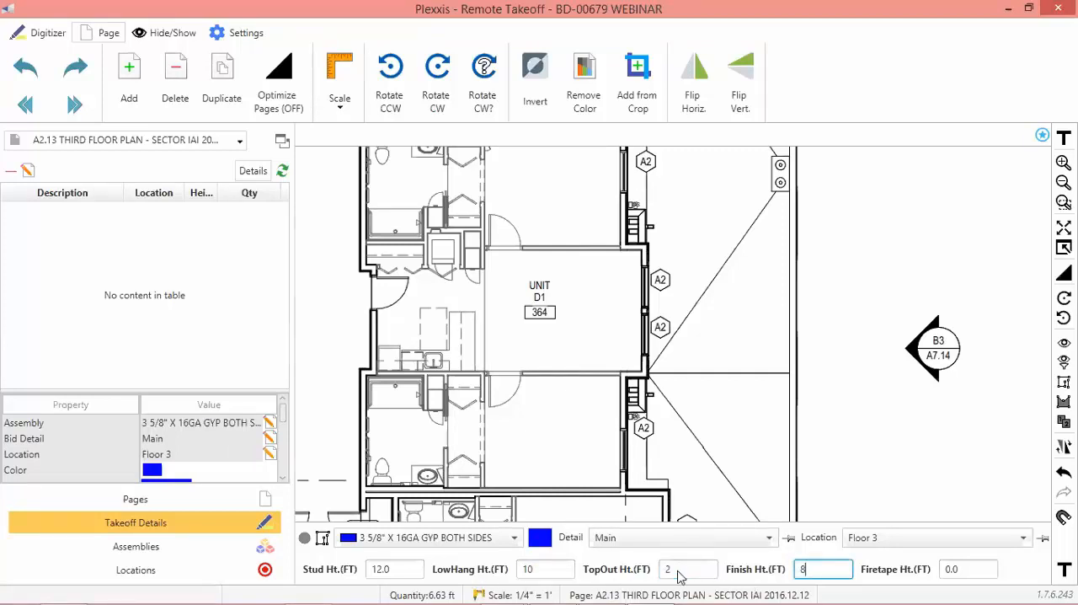
pyautogui.press('Tab')
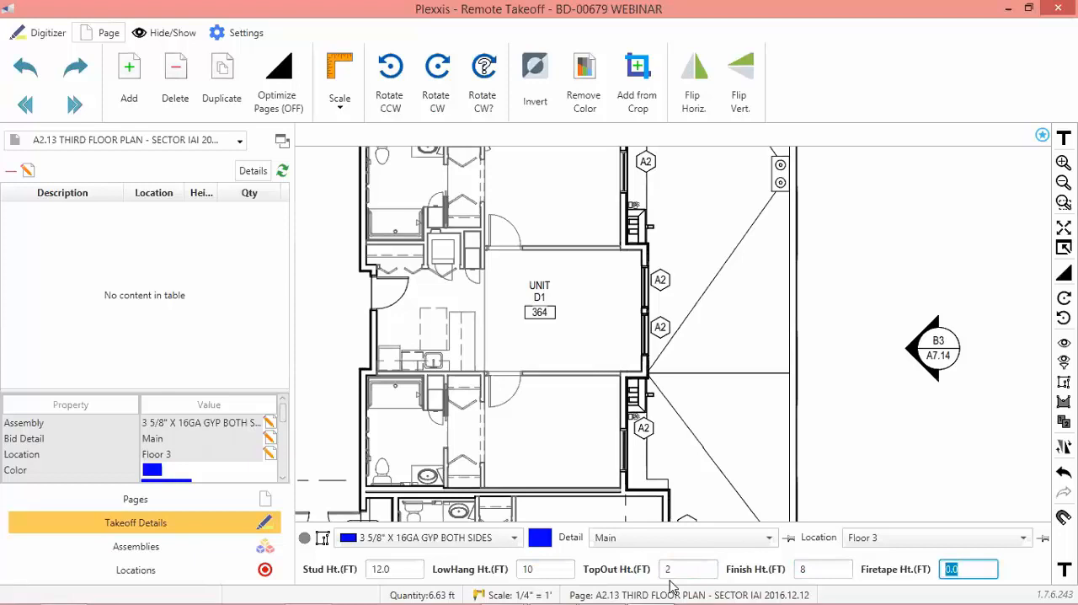
pyautogui.write('4')
pyautogui.press('Tab')
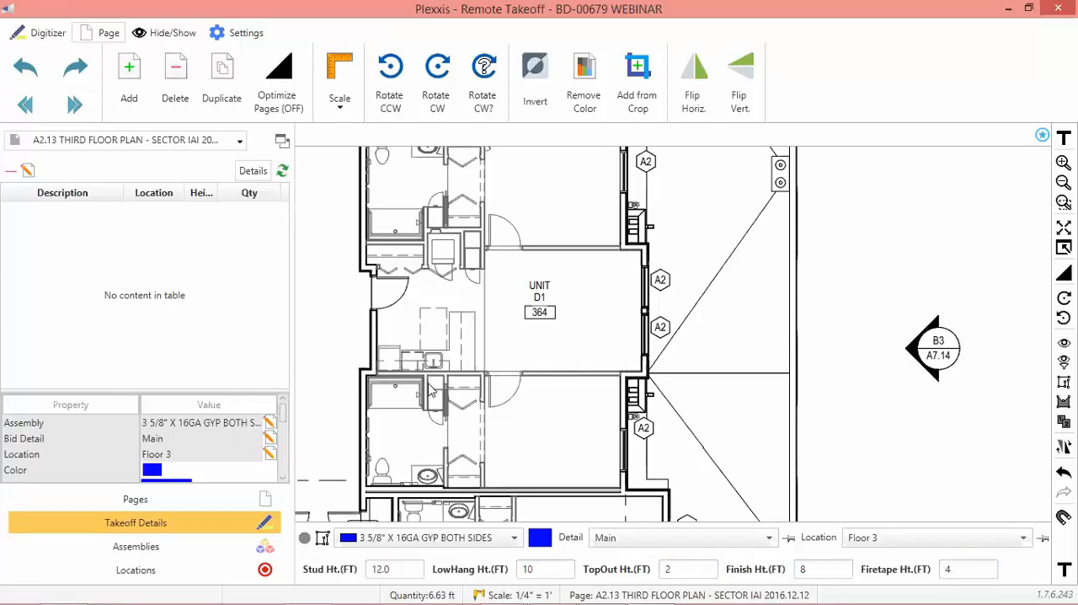
# Trace the upper and lower walls of unit D1 364, about 6.4 ft and 6.9 ft long, with the 3 5/8" X 16GA GYP BOTH SIDES assembly.
pyautogui.press('space')
pyautogui.click(481, 243)
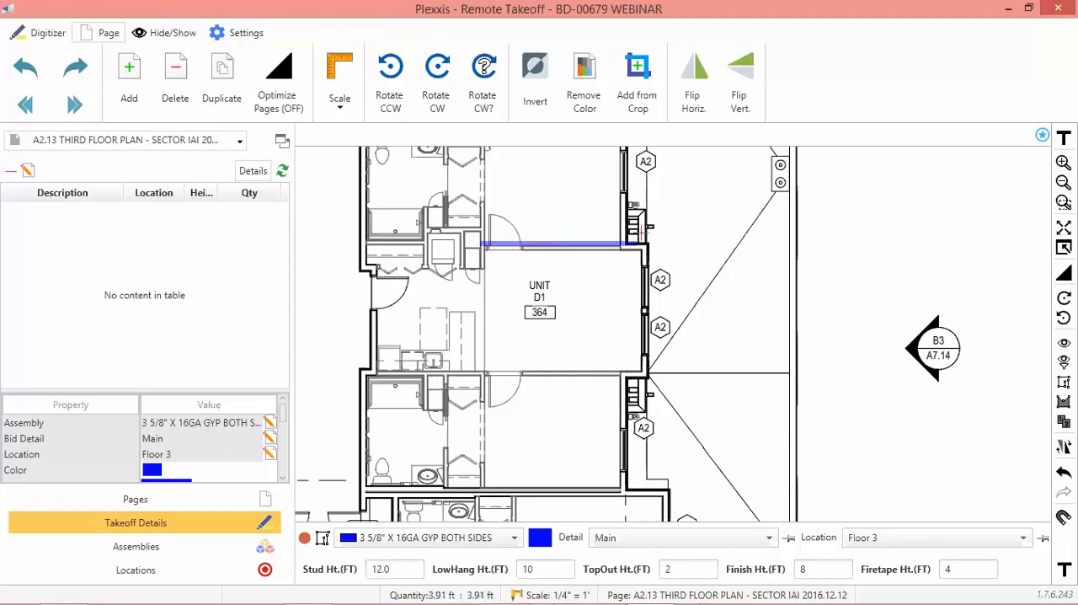
pyautogui.doubleClick(615, 241)
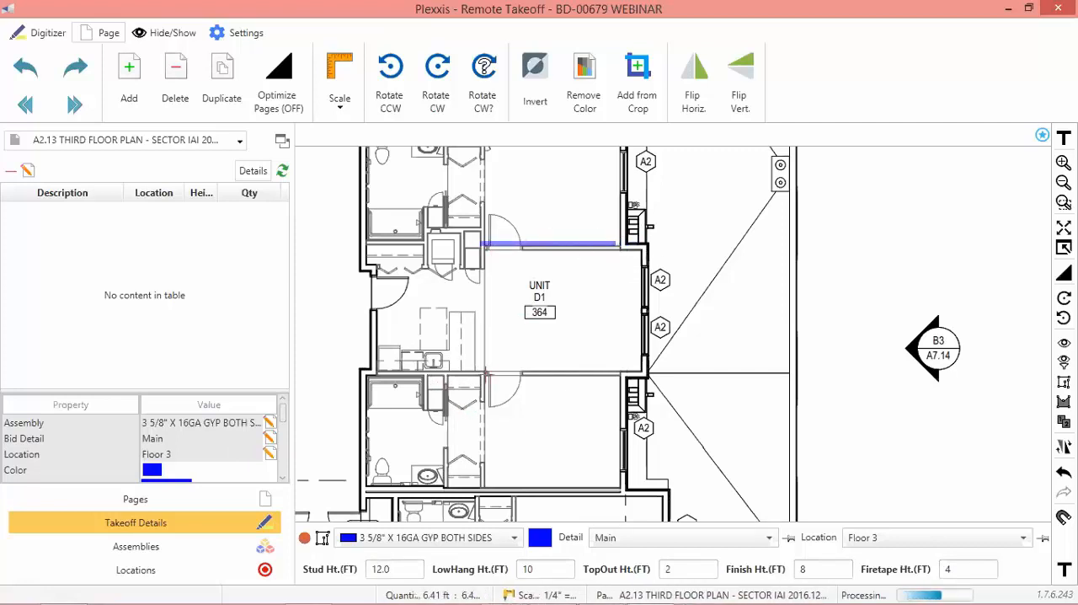
pyautogui.click(483, 371)
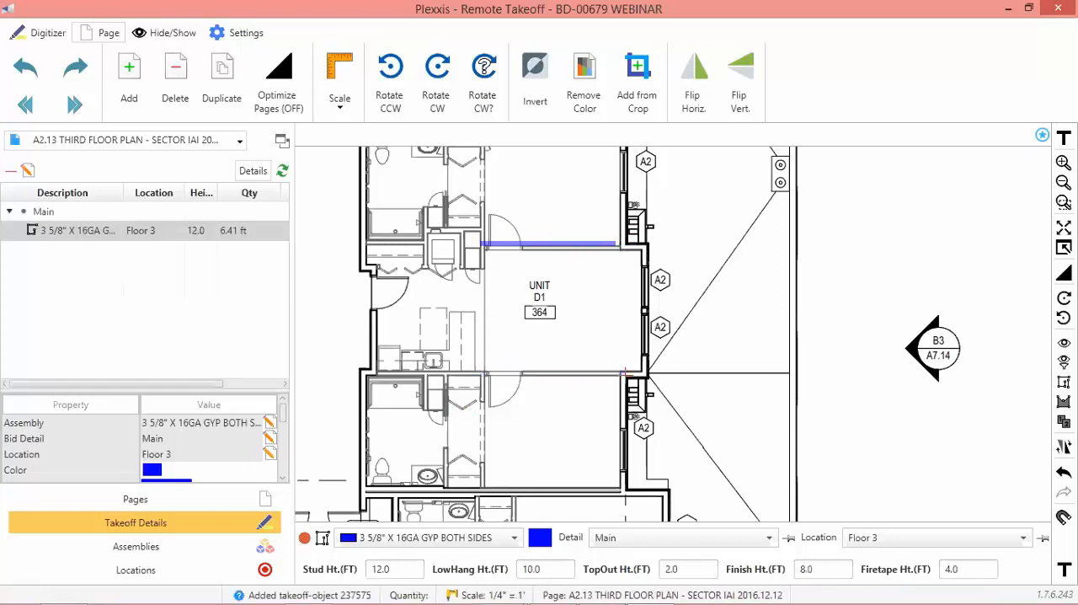
pyautogui.doubleClick(617, 379)
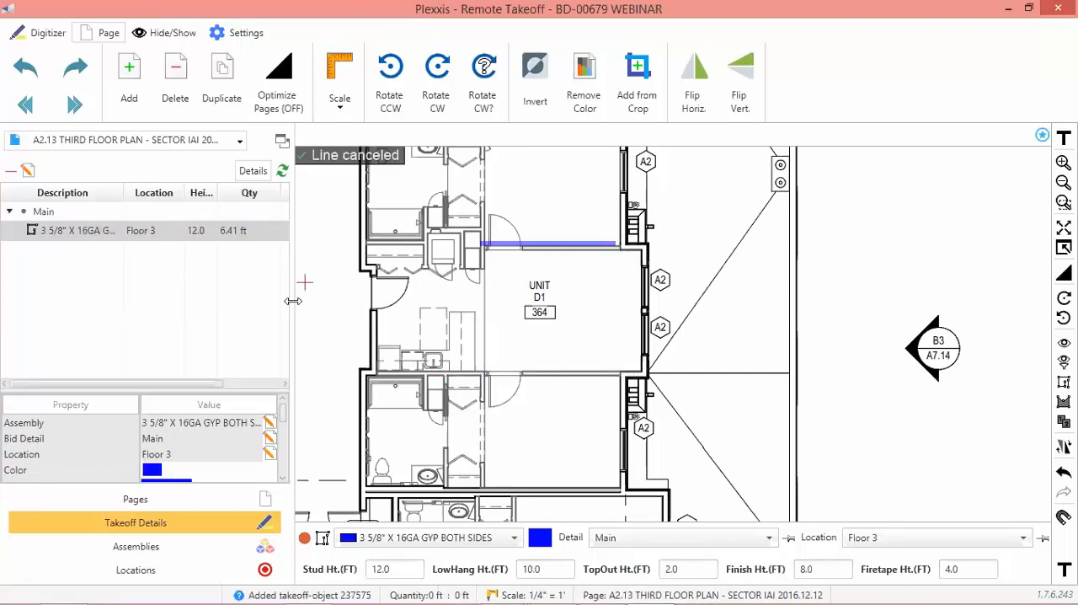
pyautogui.click(483, 371)
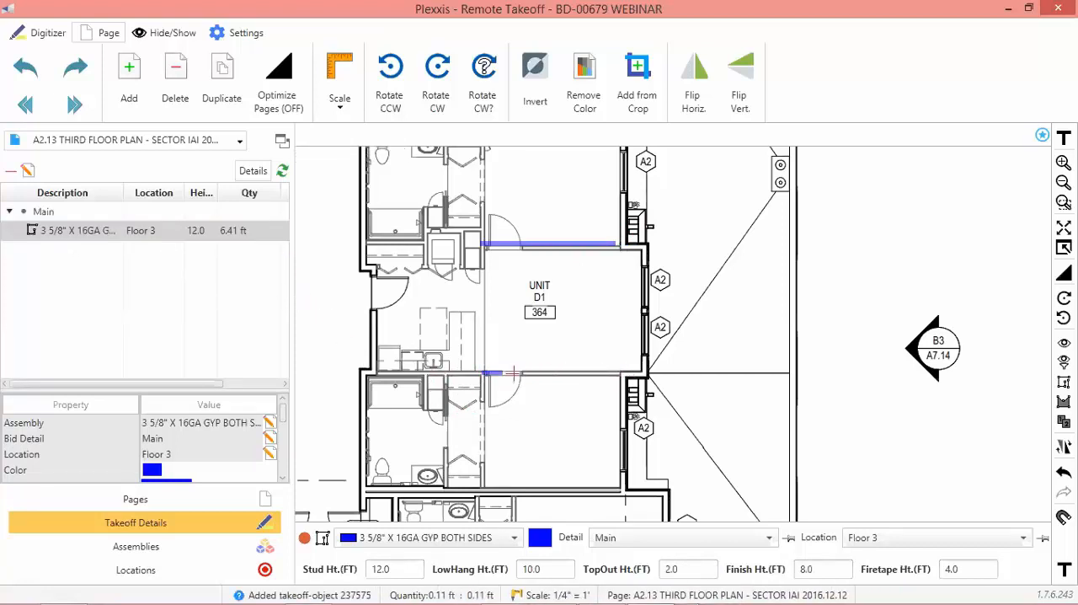
pyautogui.doubleClick(628, 371)
# Review the item quantities and cost breakdown of the Floor 3 wall takeoff and return to the Remote Takeoff drawing.
pyautogui.click(73, 237)
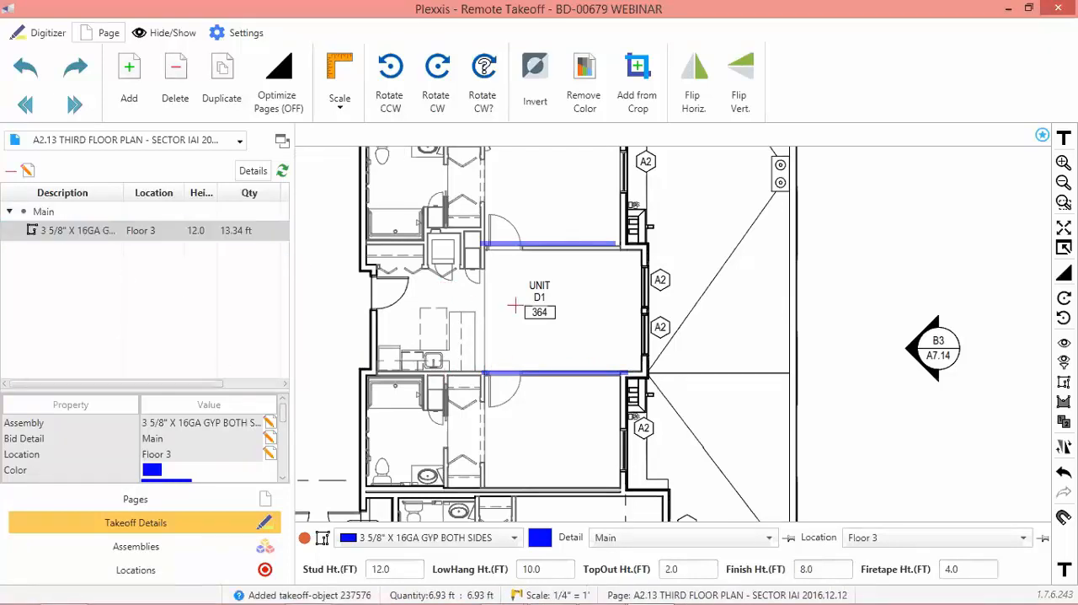
pyautogui.doubleClick(178, 231)
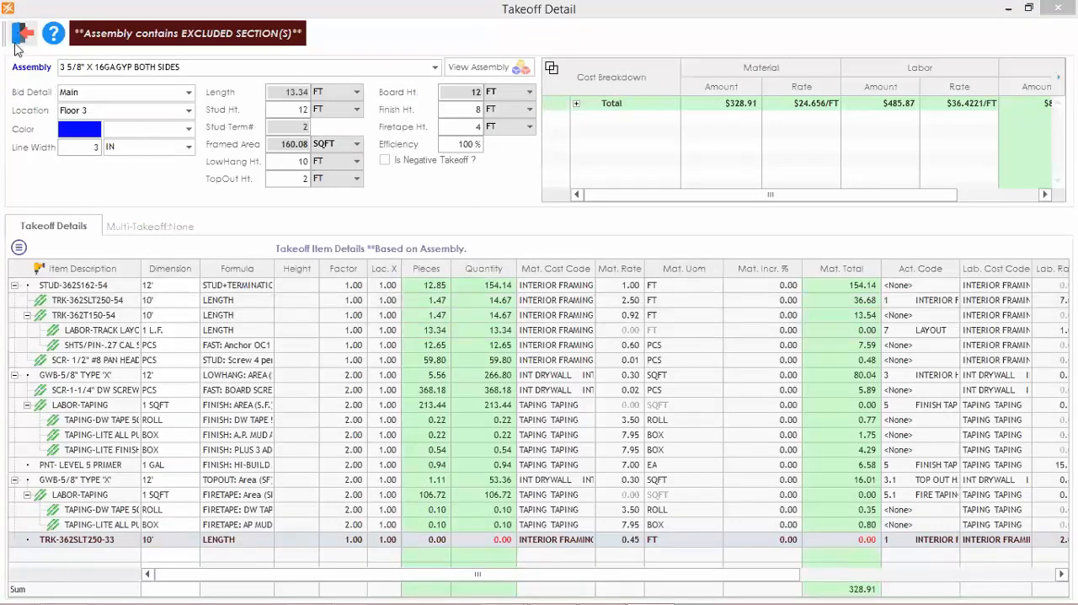
pyautogui.click(20, 35)
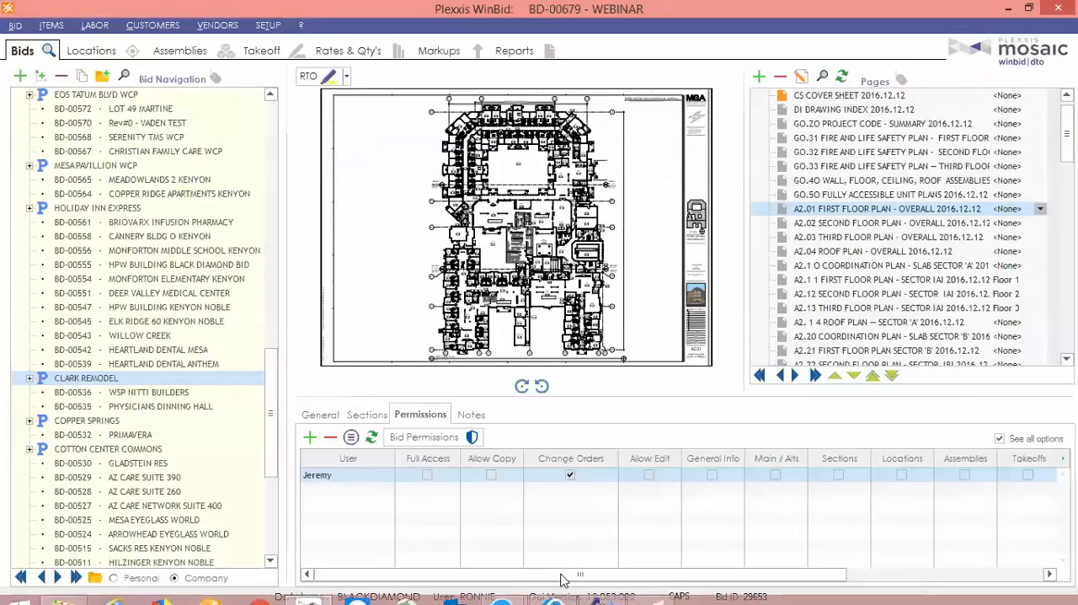
pyautogui.click(642, 588)
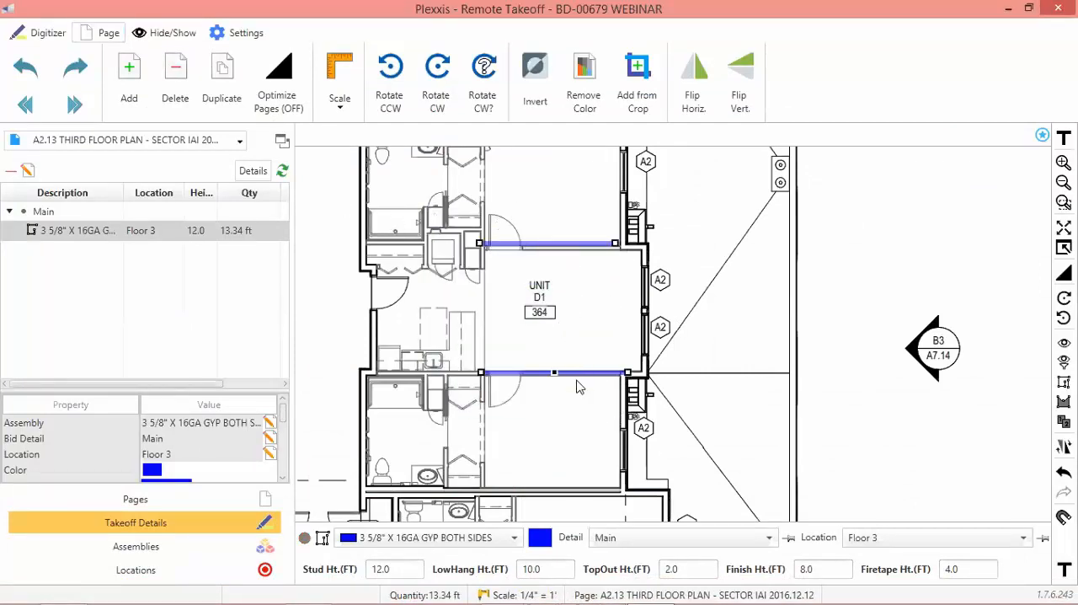
# Switch to the A2.12 second floor sector plan and set its drawing scale to 1/4" = 1'.
pyautogui.click(75, 67)
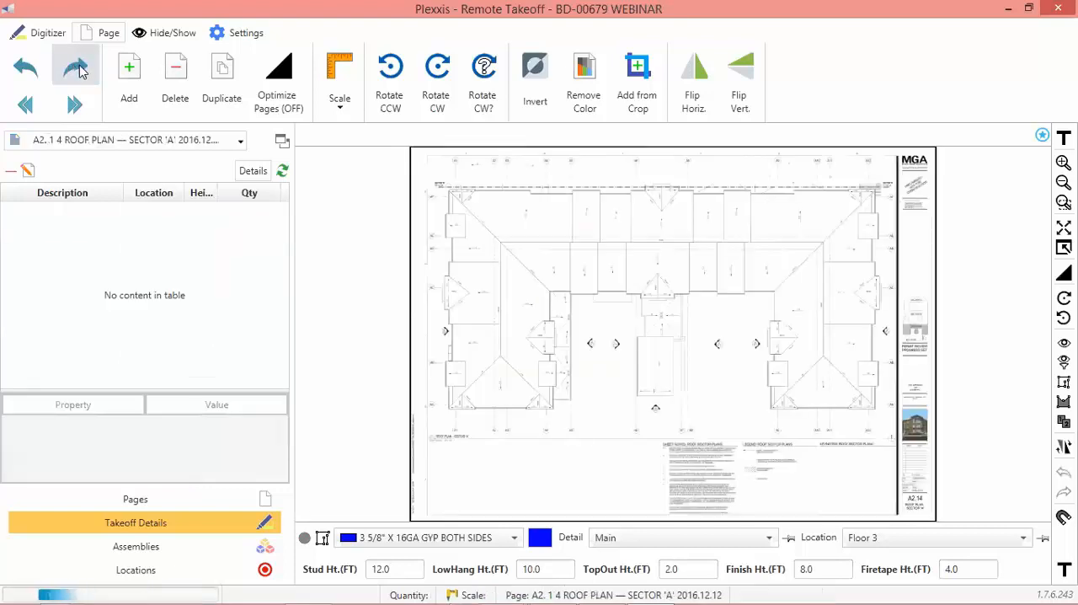
pyautogui.moveTo(675, 377); pyautogui.dragTo(585, 369)
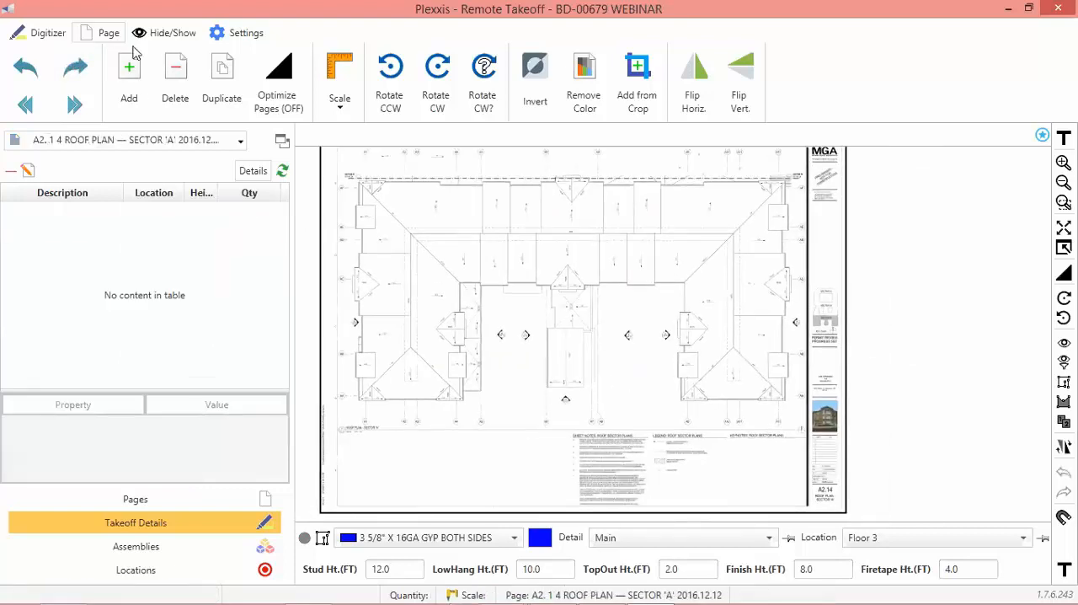
pyautogui.click(31, 64)
pyautogui.click(30, 64)
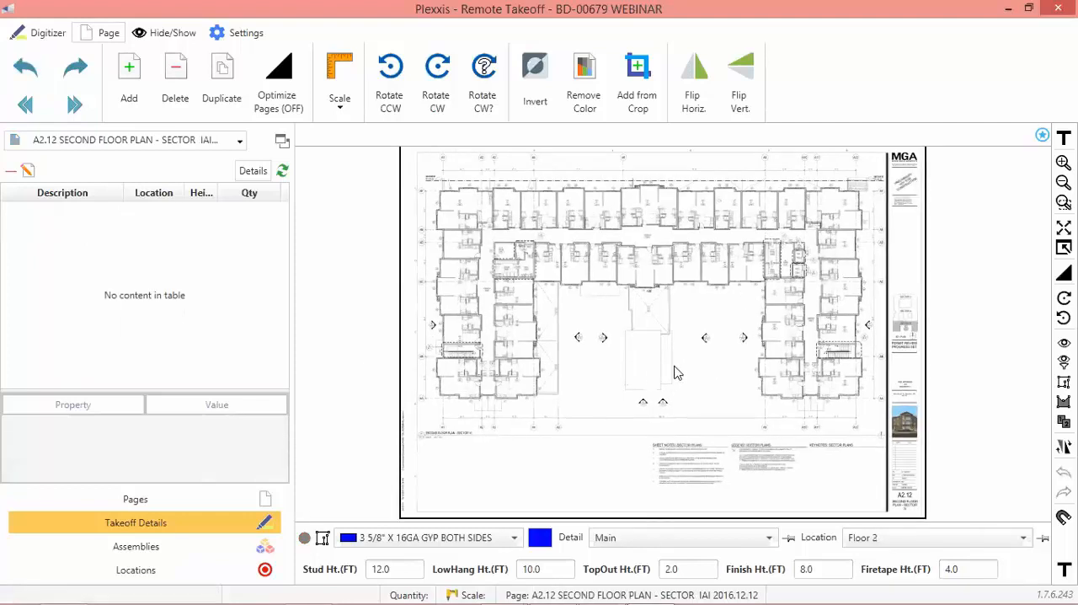
pyautogui.click(340, 99)
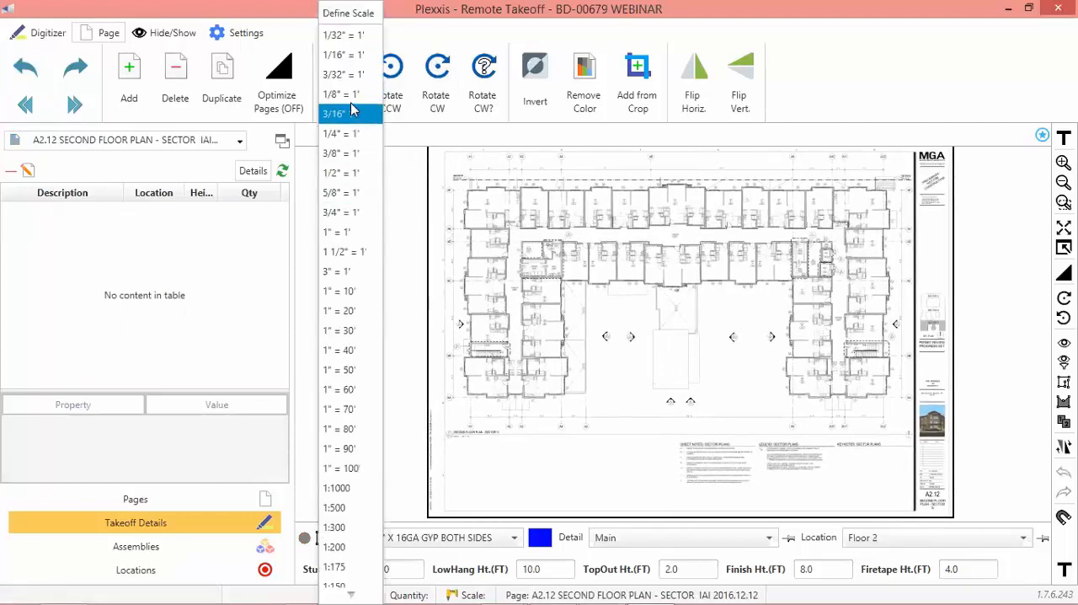
pyautogui.click(478, 306)
# Paste the two copied wall takeoffs onto the matching unit's upper and lower walls on the second floor plan.
pyautogui.scroll(5, 552, 368)
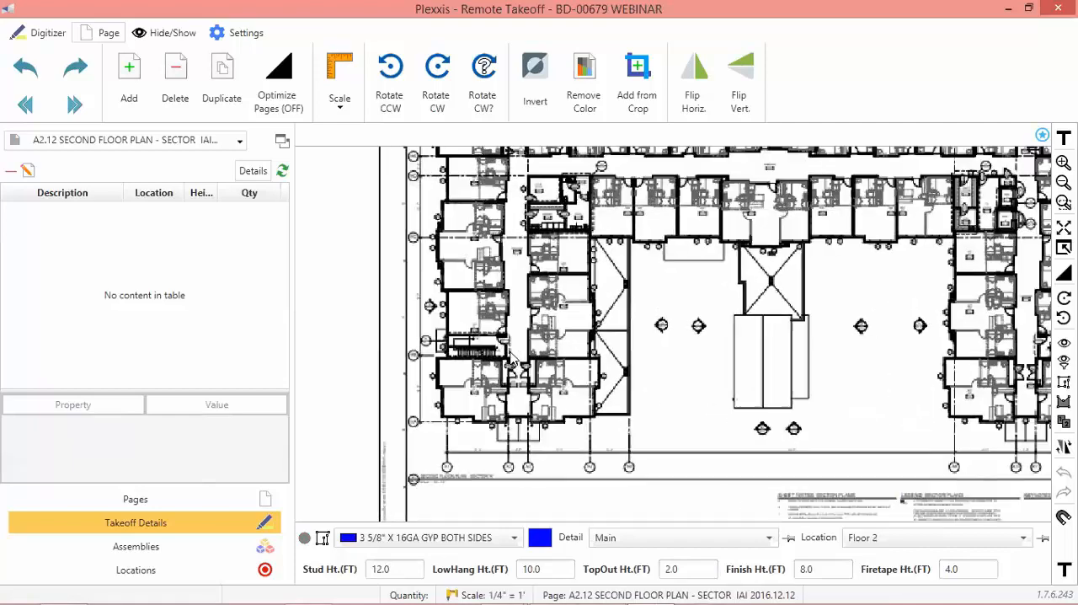
pyautogui.hotkey('ctrl', 'v')
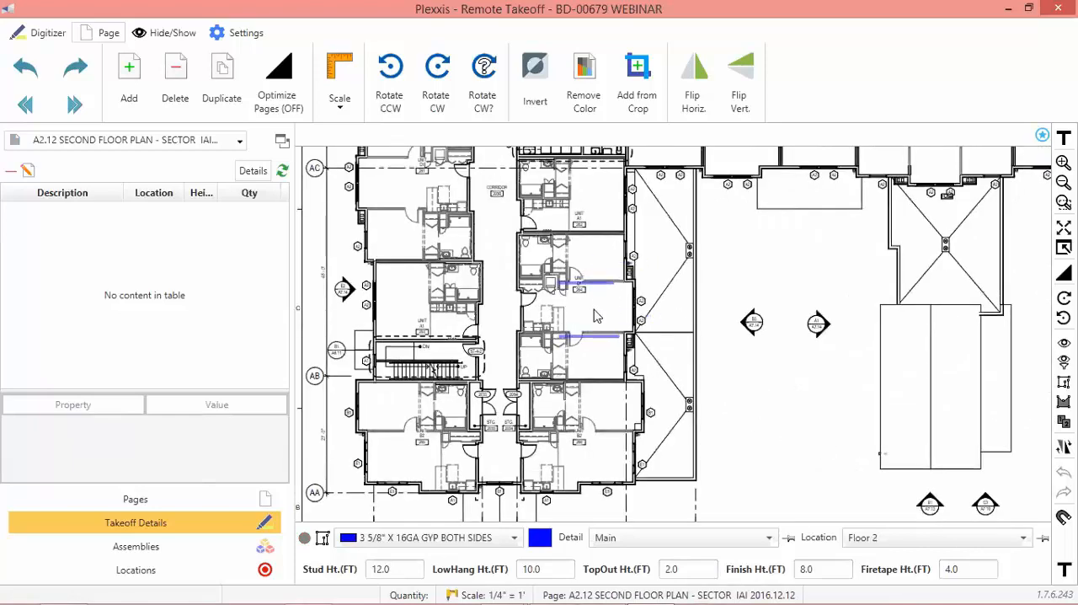
pyautogui.click(597, 306)
pyautogui.click(611, 313)
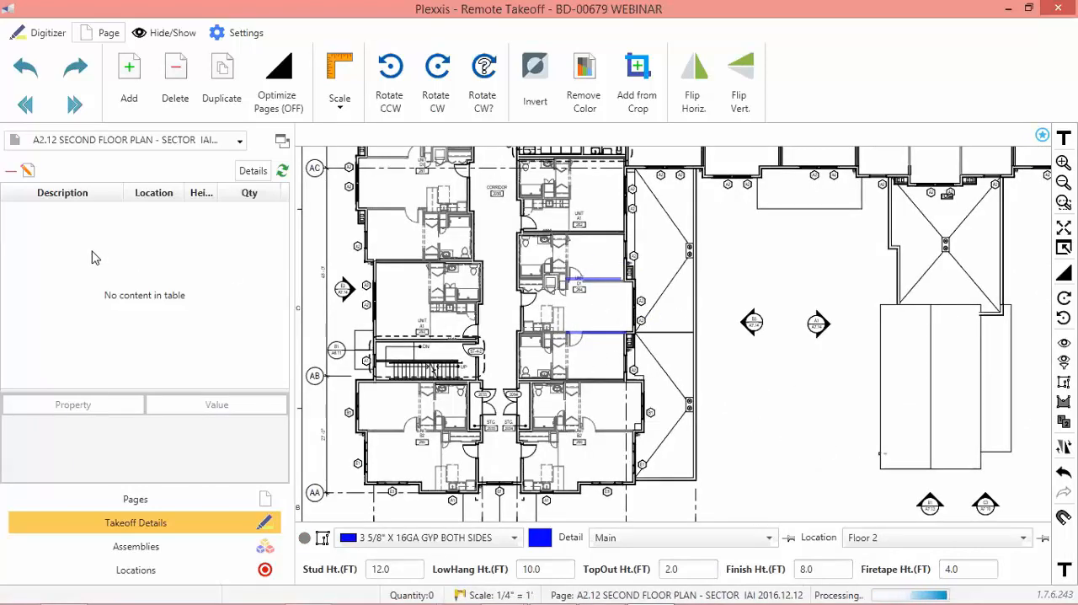
# Review the location, quantities and costs of the pasted wall takeoff on the second floor plan and leave Remote Takeoff.
pyautogui.click(70, 232)
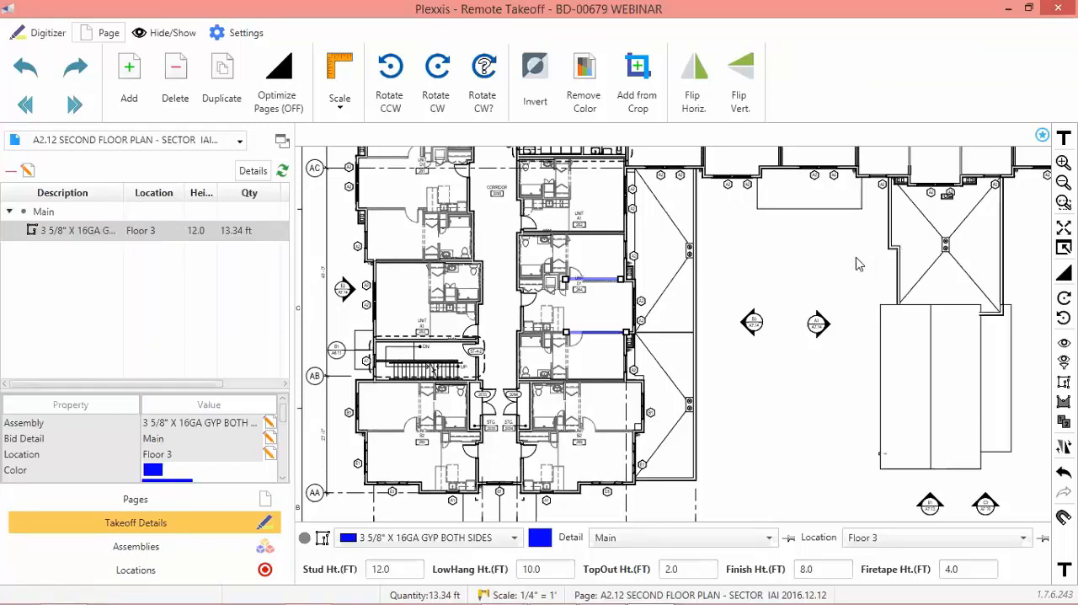
pyautogui.doubleClick(137, 230)
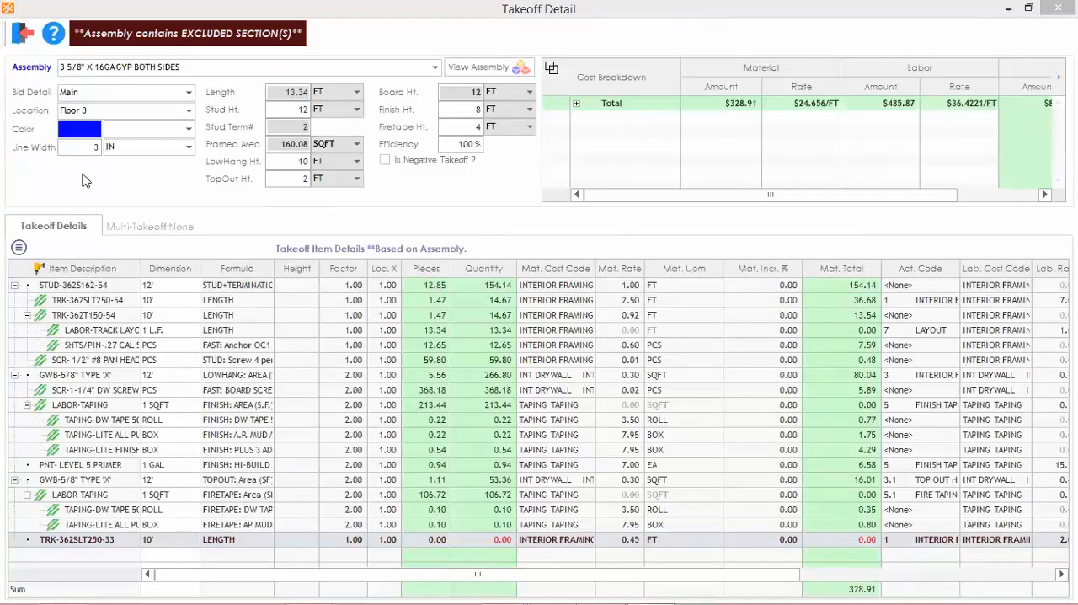
pyautogui.click(19, 35)
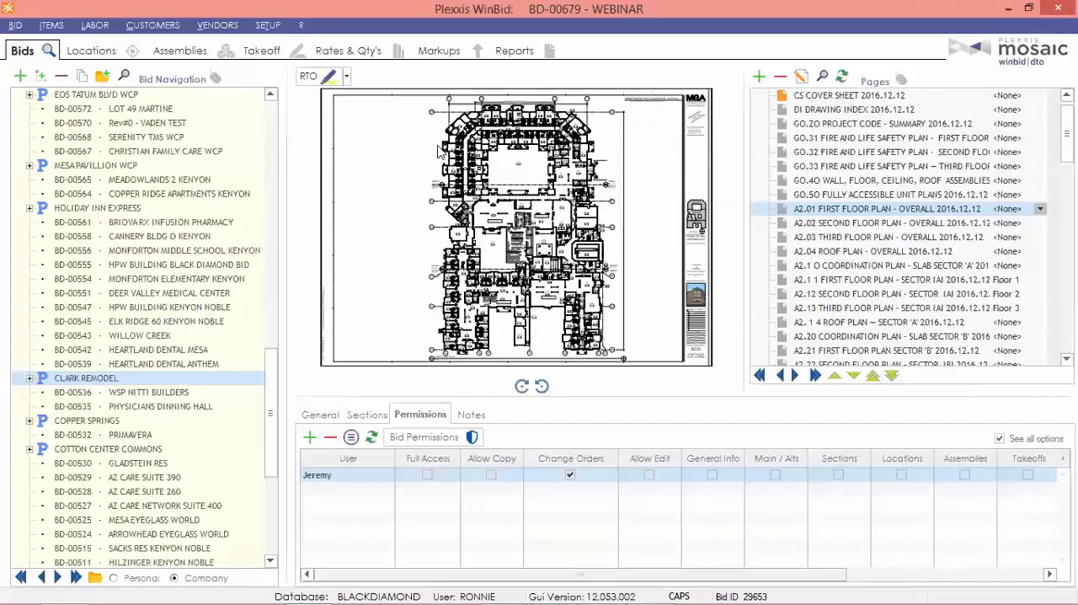
pyautogui.click(645, 587)
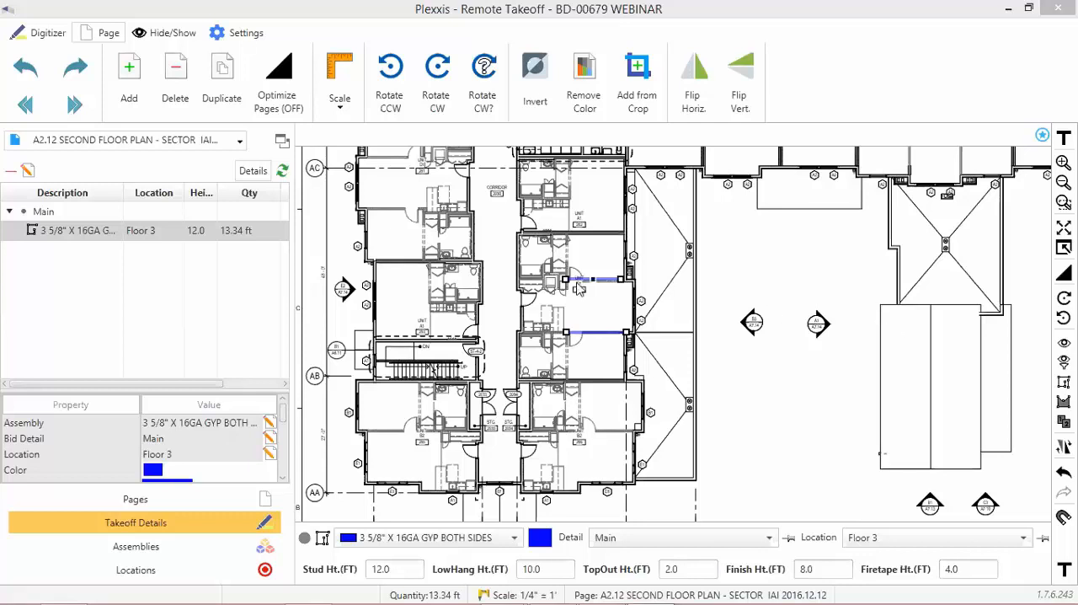
pyautogui.click(1027, 9)
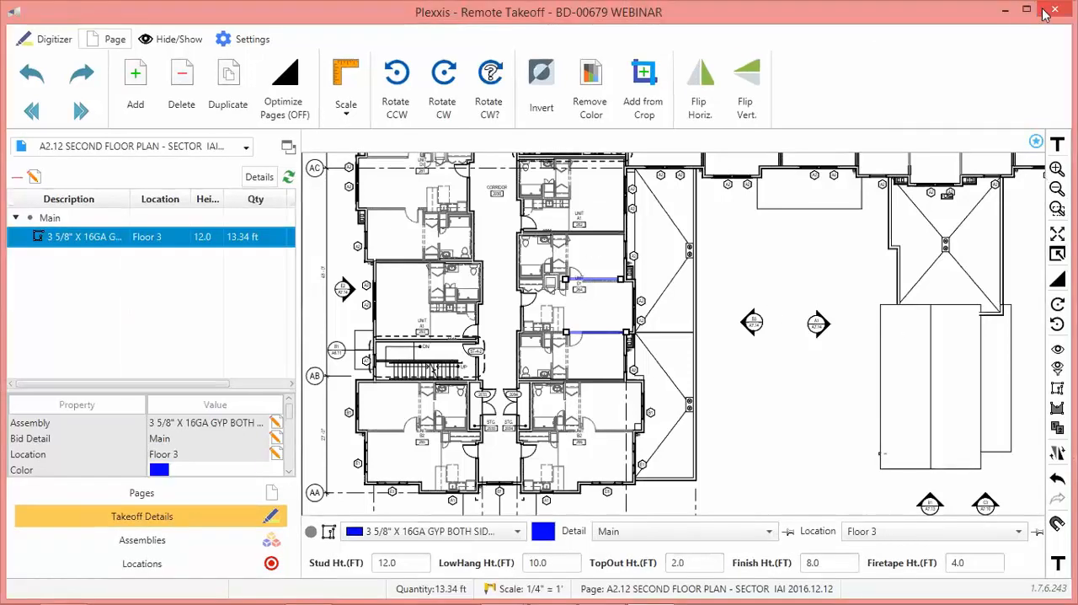
pyautogui.click(1006, 11)
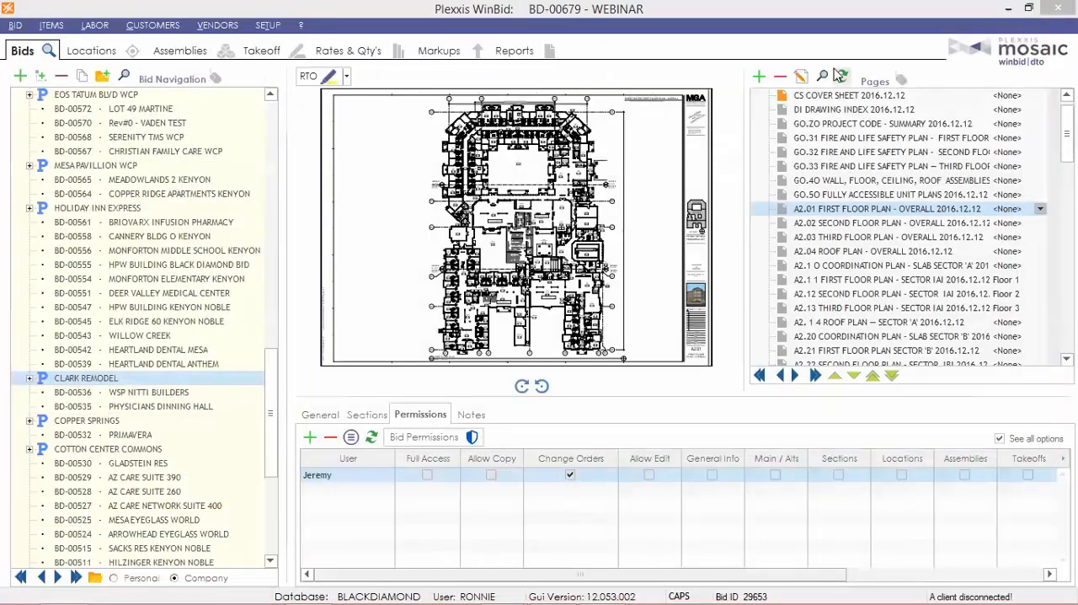
pyautogui.click(780, 79)
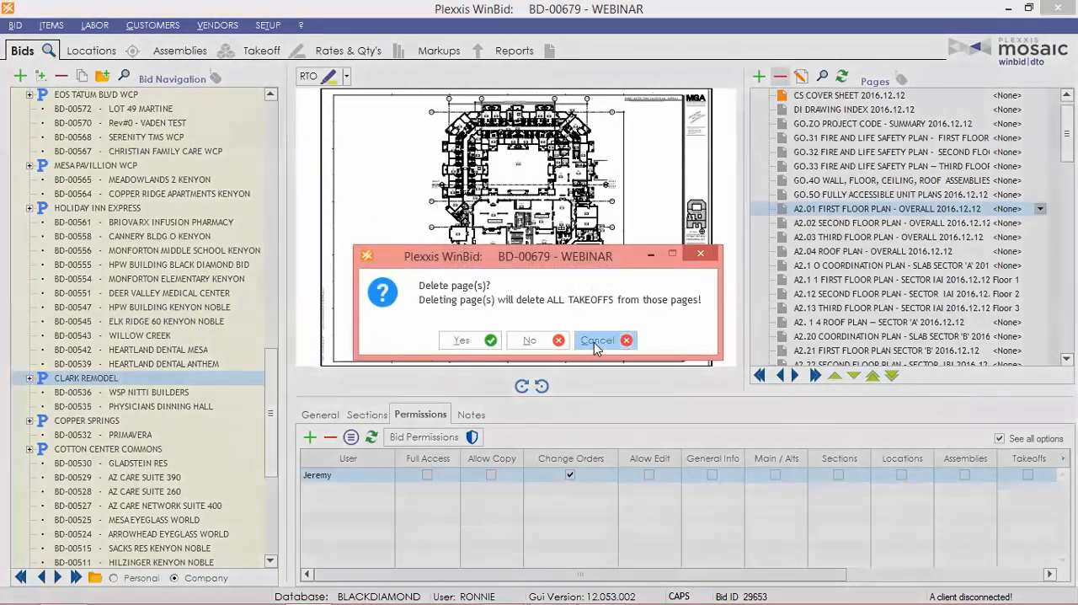
pyautogui.click(596, 407)
pyautogui.scroll(1, 901, 114)
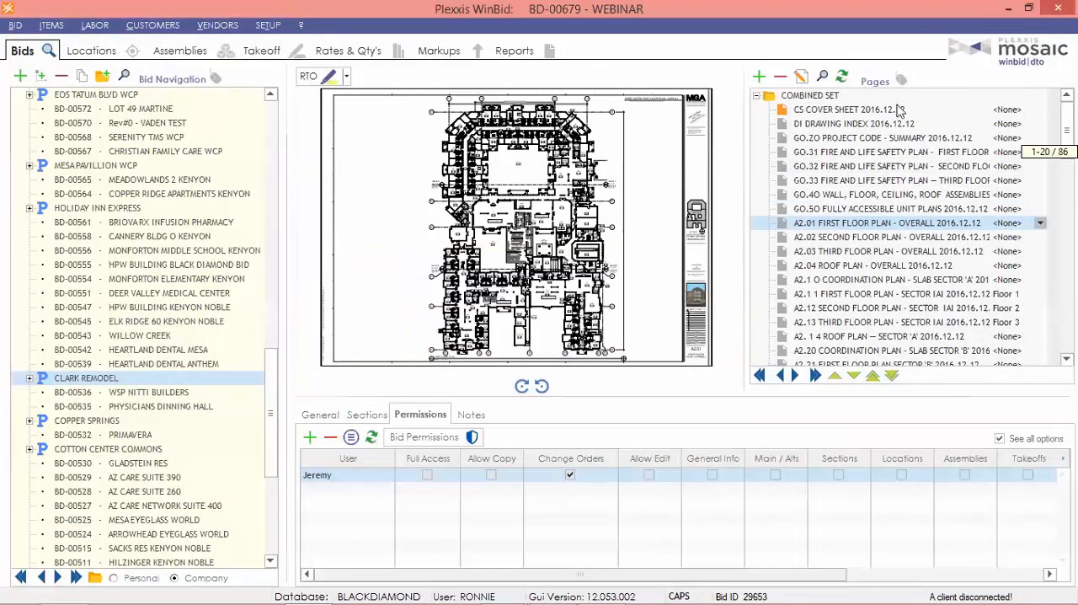
# Collapse the COMBINED SET folder and add a new drawing page folder named AD #1 alongside it.
pyautogui.doubleClick(792, 96)
pyautogui.click(758, 77)
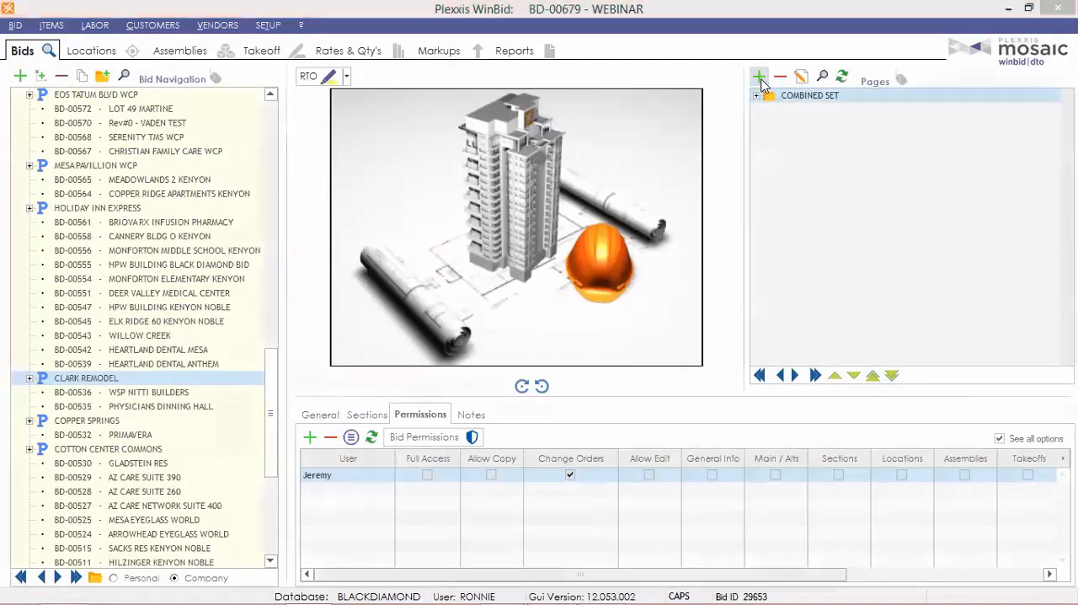
pyautogui.click(989, 48)
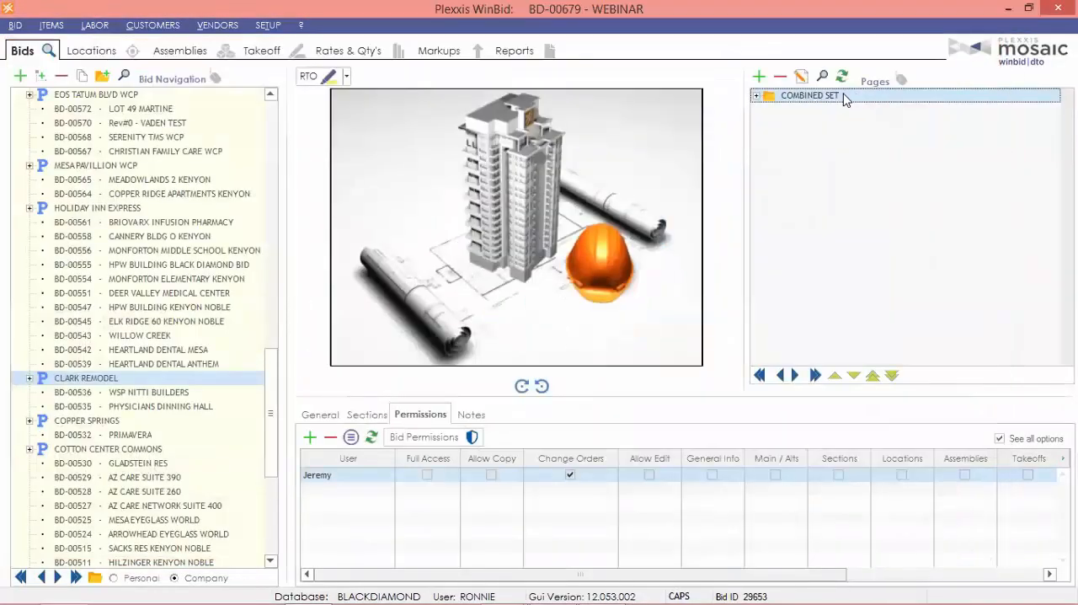
pyautogui.rightClick(845, 95)
pyautogui.click(908, 295)
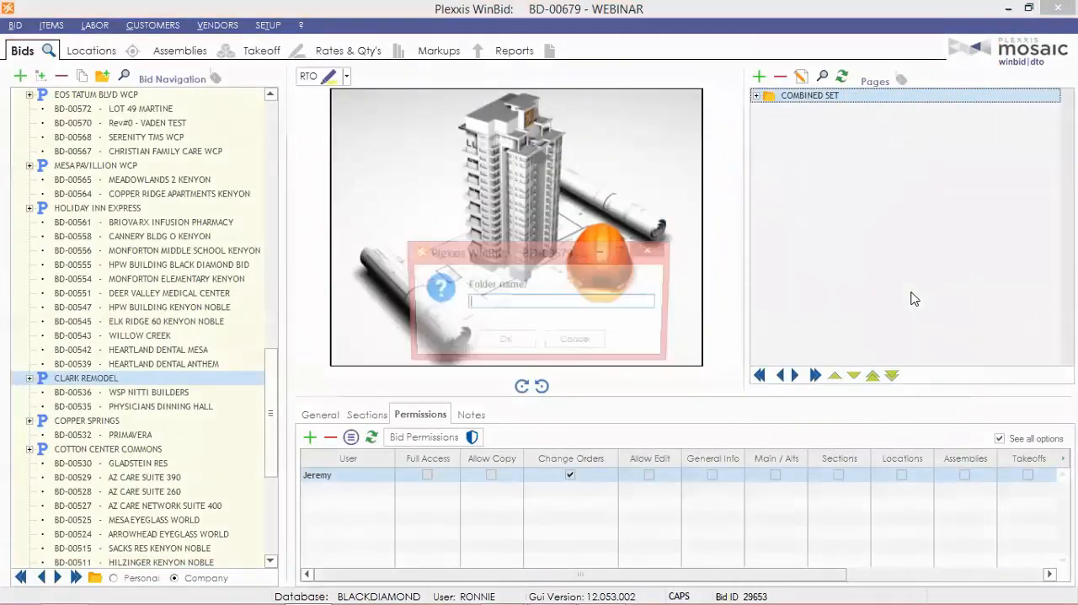
pyautogui.write('A')
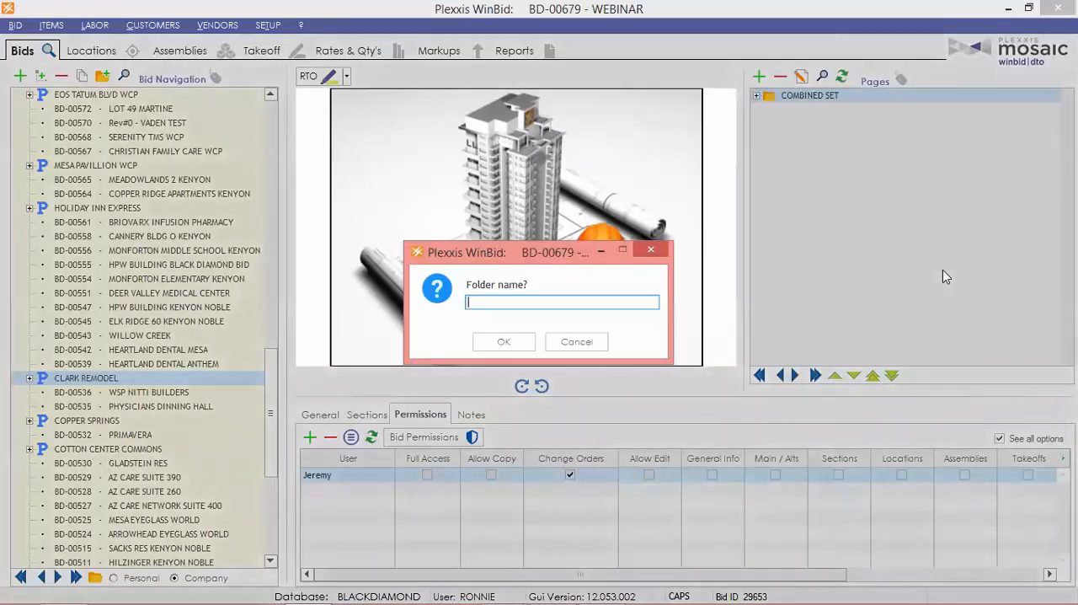
pyautogui.write('D #1')
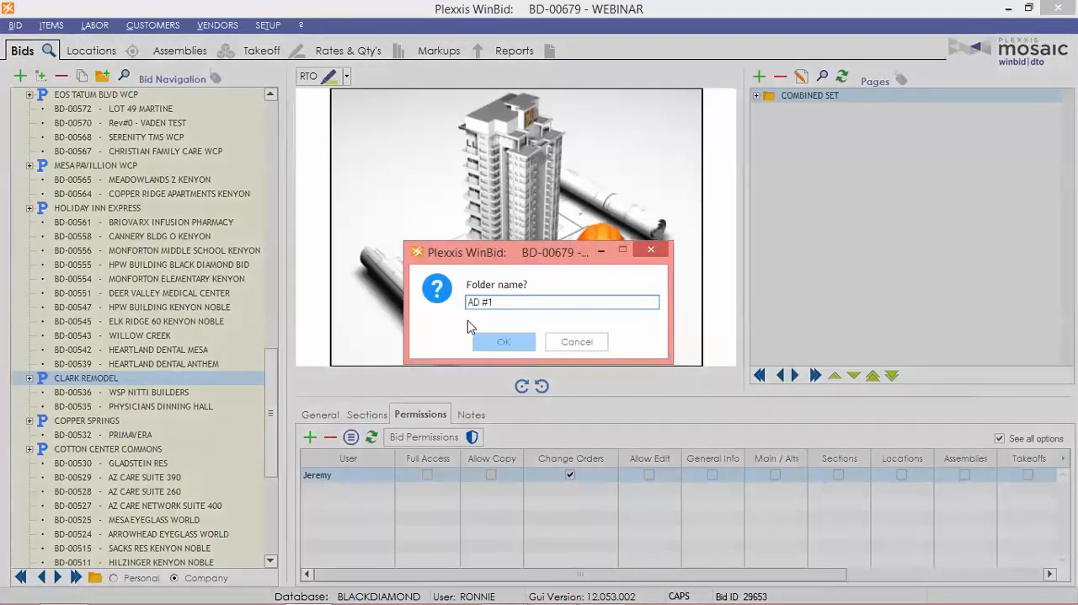
pyautogui.click(509, 342)
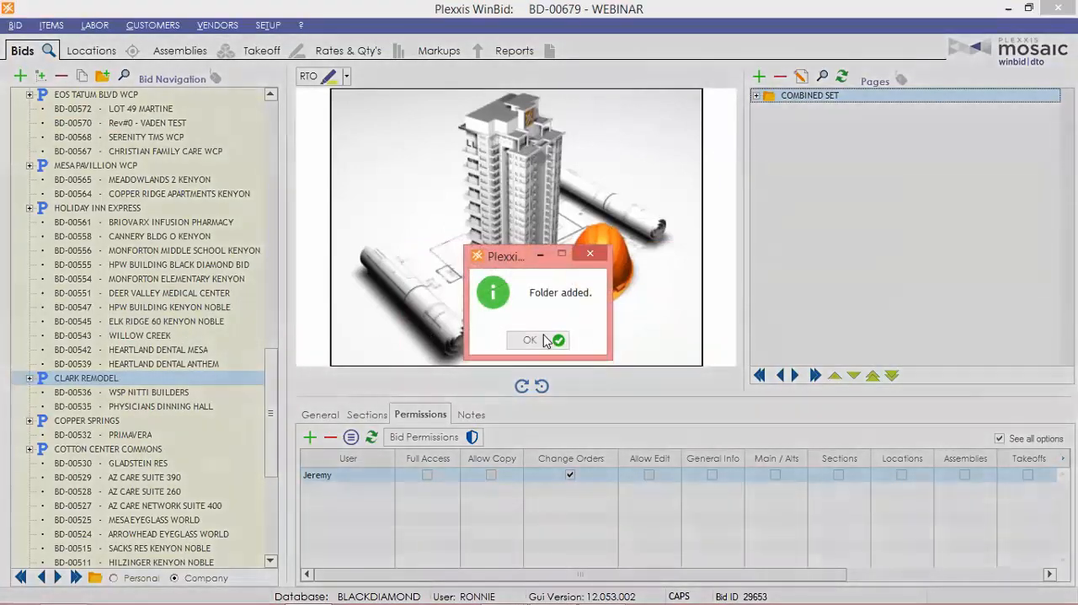
pyautogui.click(530, 340)
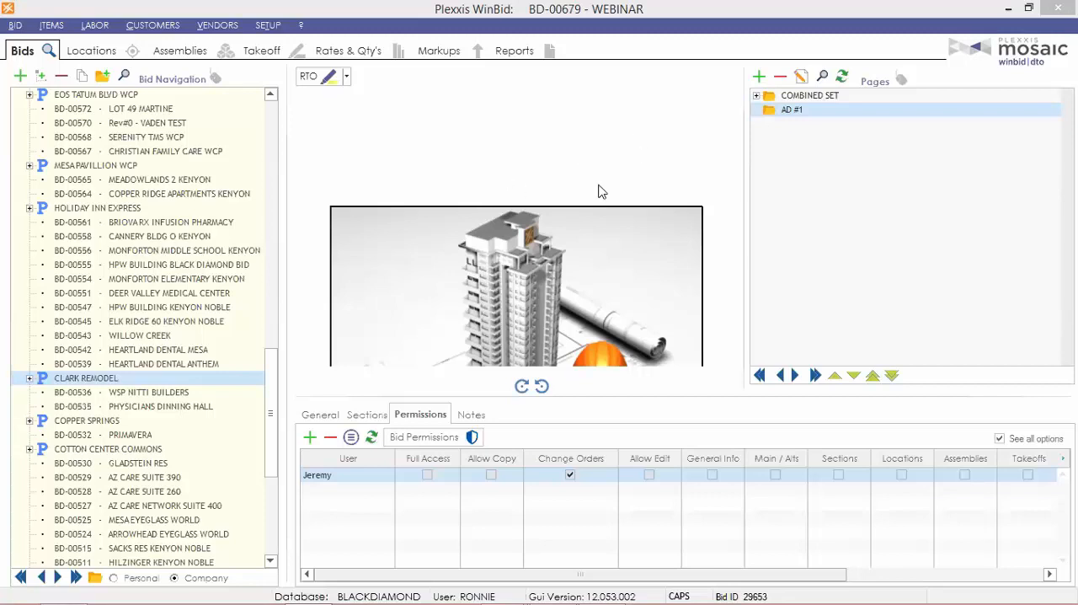
pyautogui.click(518, 252)
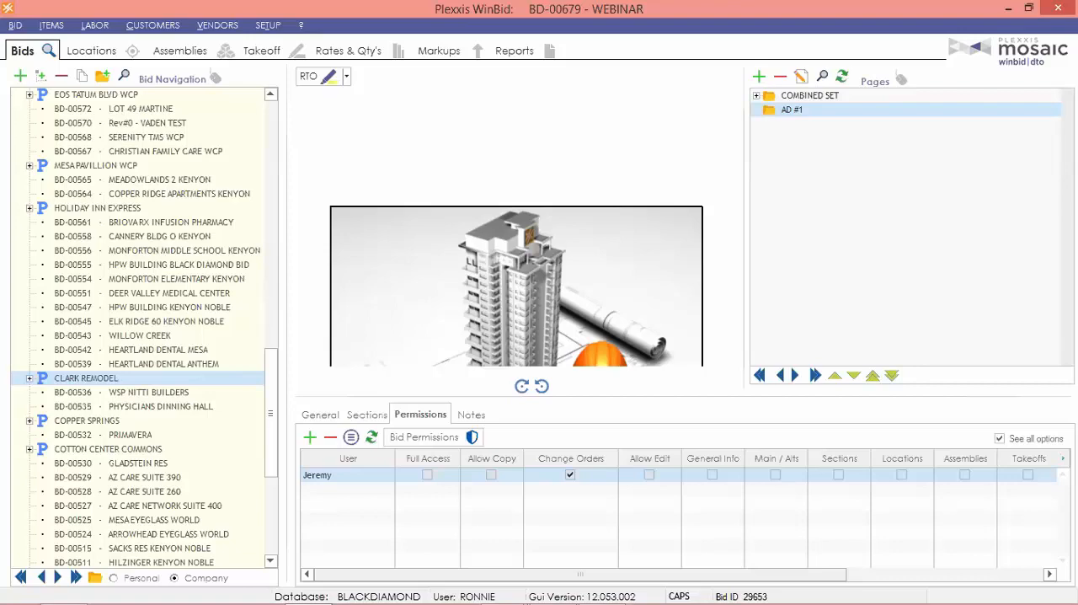
# Generate the Bid Summary report and examine its cost totals, markup summary, and the Main material and labor break-outs.
pyautogui.click(503, 53)
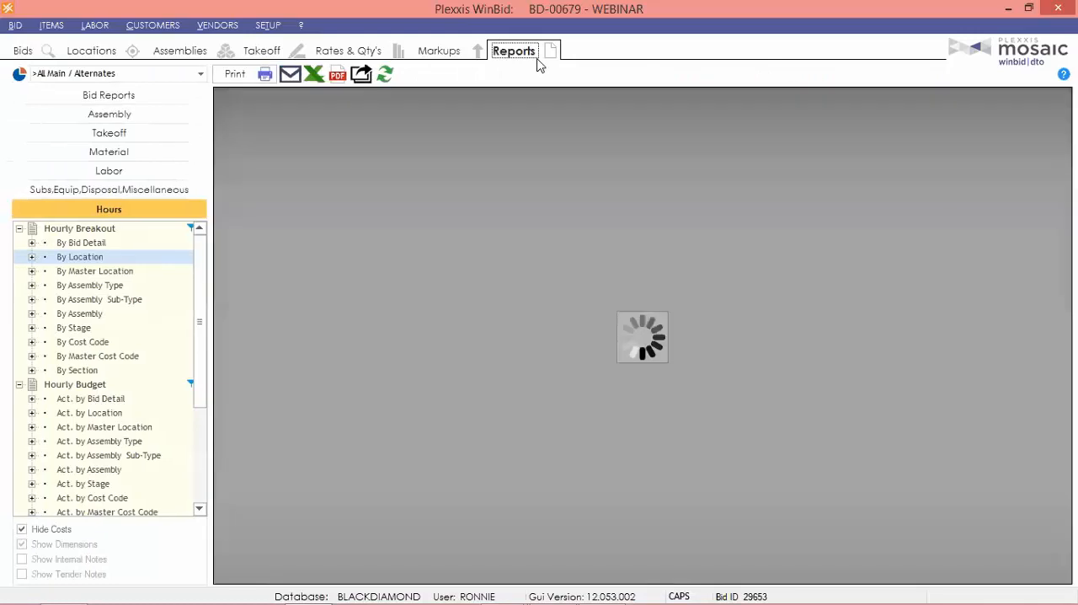
pyautogui.click(97, 101)
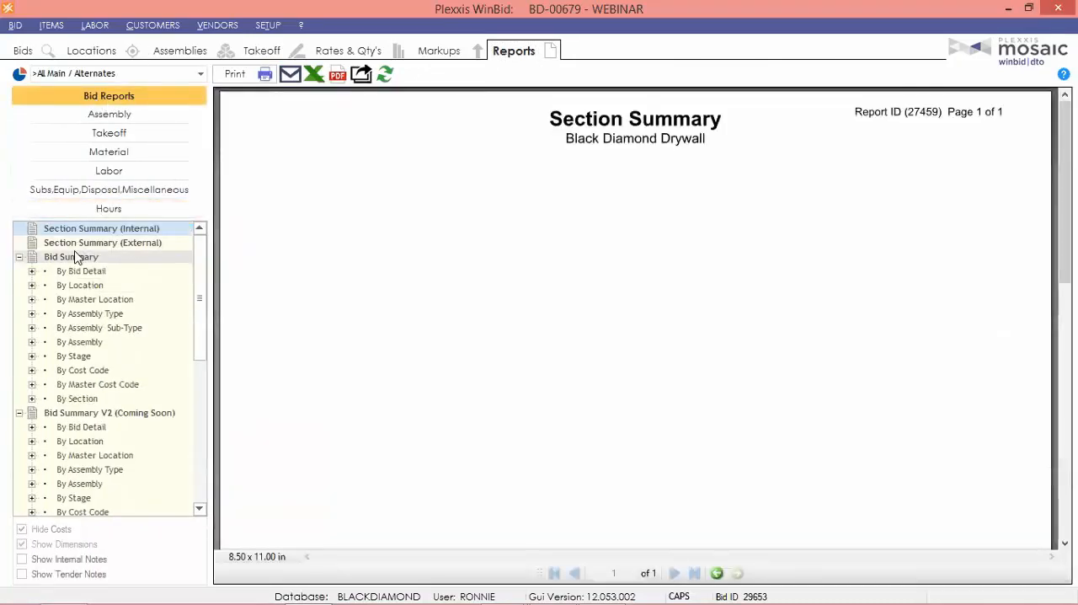
pyautogui.click(74, 257)
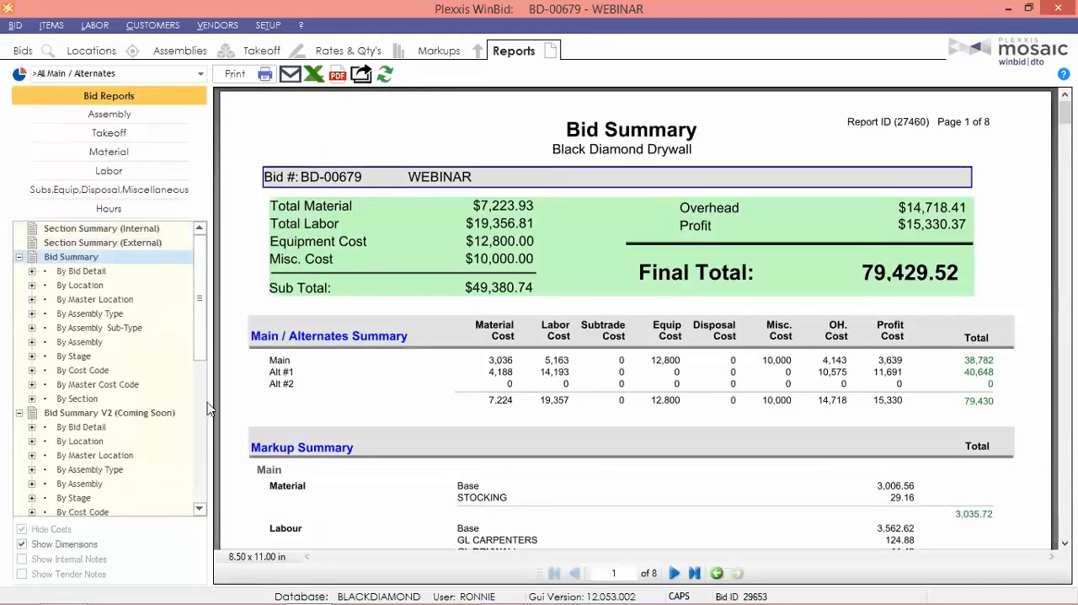
pyautogui.moveTo(370, 408); pyautogui.dragTo(371, 284)
pyautogui.scroll(-3, 395, 312)
pyautogui.scroll(-1, 429, 366)
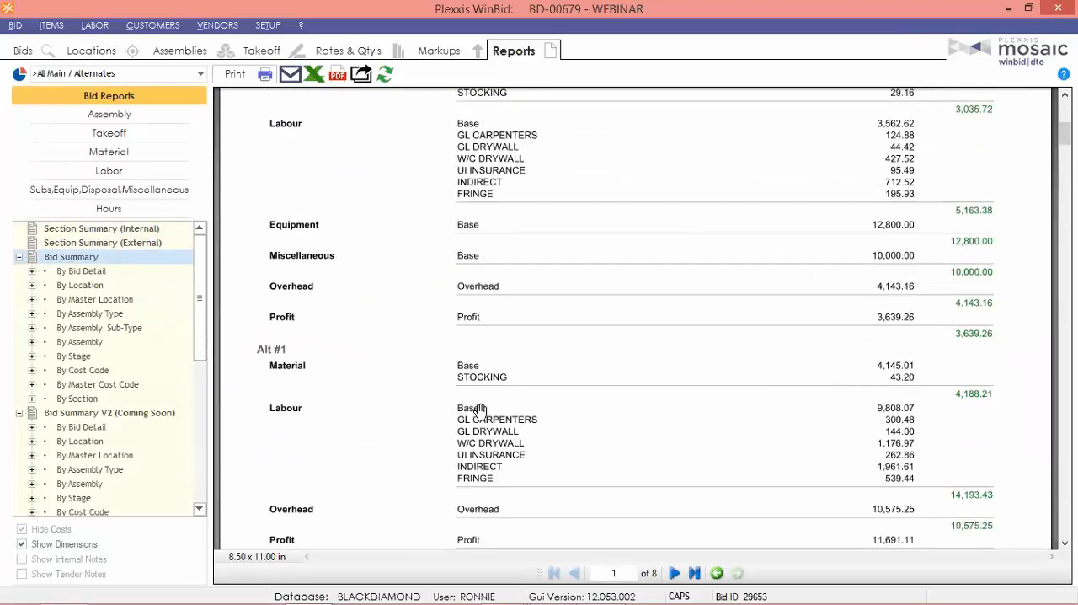
pyautogui.scroll(-4, 409, 441)
pyautogui.scroll(-15, 431, 433)
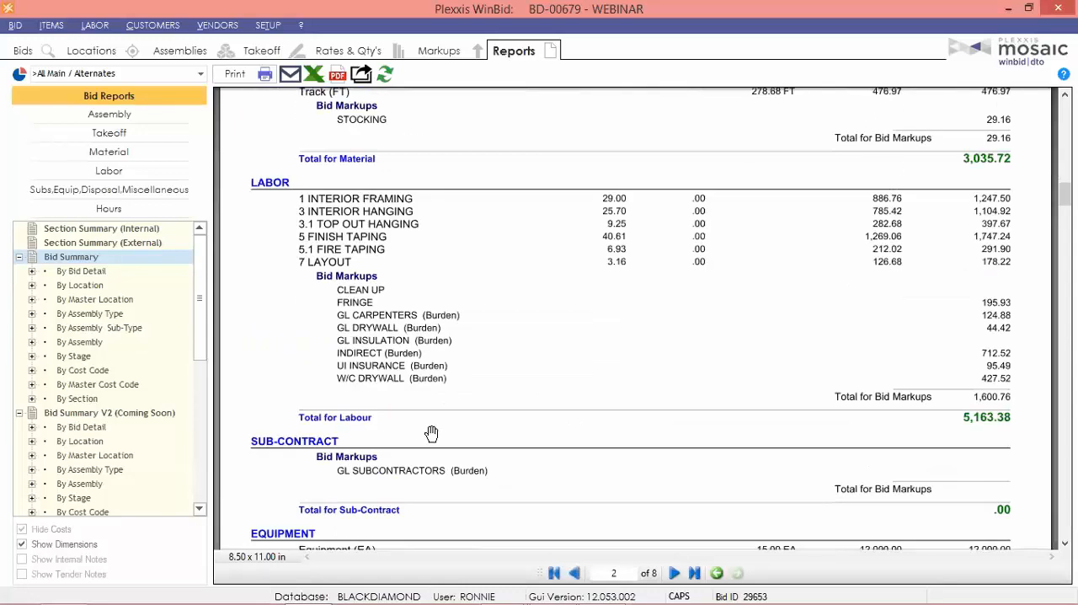
pyautogui.scroll(-10, 431, 433)
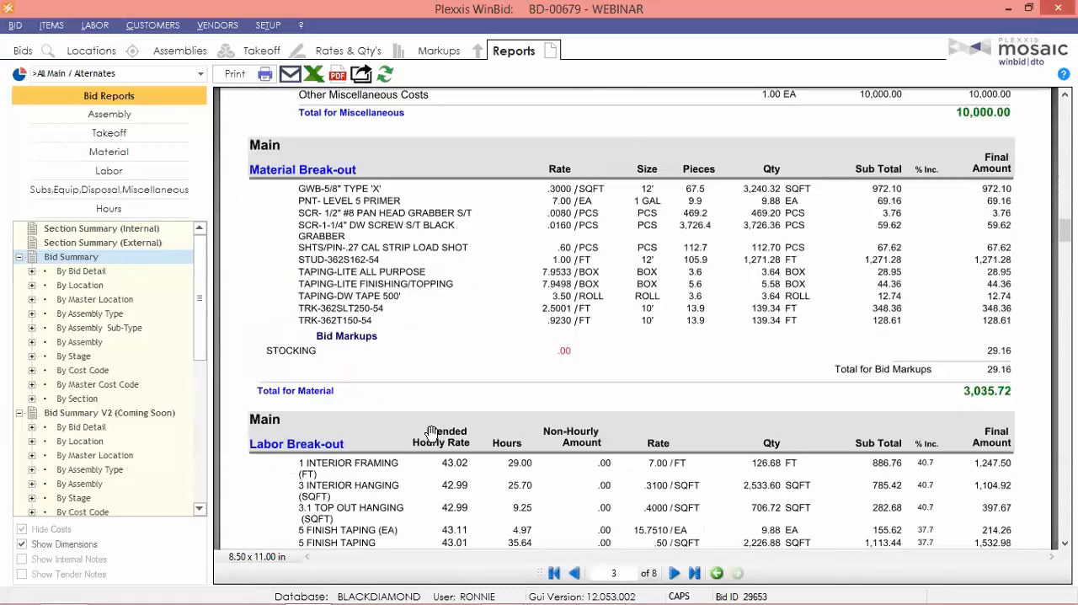
pyautogui.scroll(-3, 431, 433)
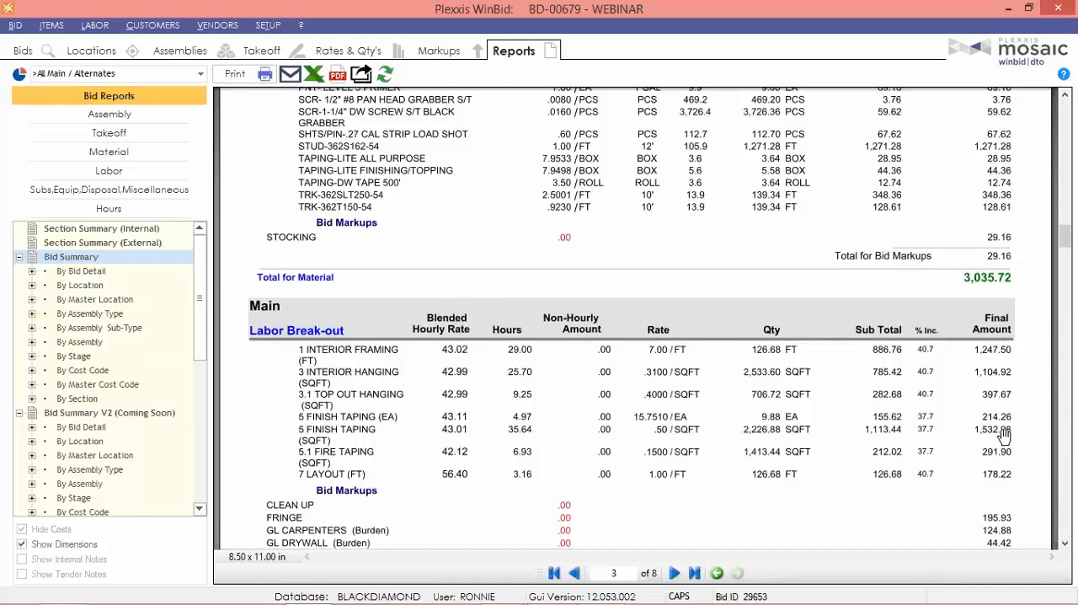
pyautogui.moveTo(1065, 235); pyautogui.dragTo(1066, 237)
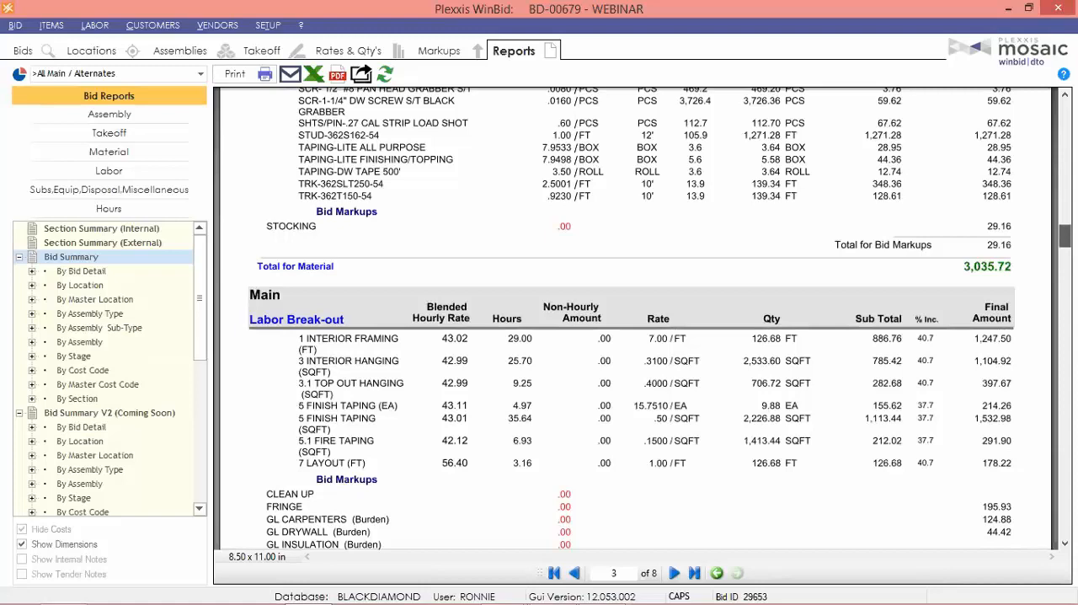
# Return to the report's first page and review the Main and Alt #1 labour burdens, overhead and profit in the Markup Summary.
pyautogui.scroll(10, 1051, 158)
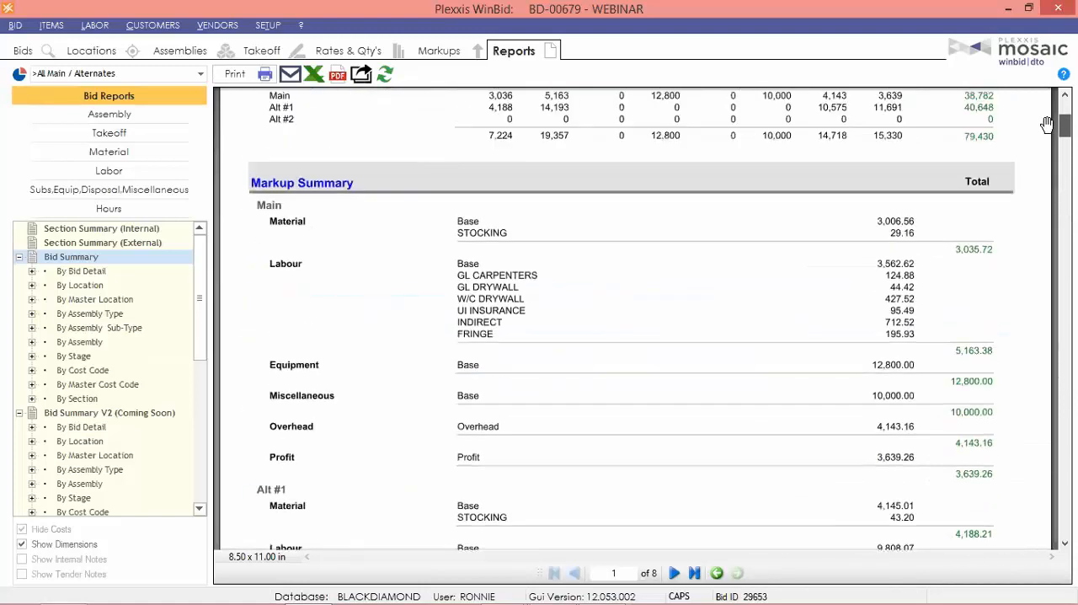
pyautogui.scroll(5, 1011, 192)
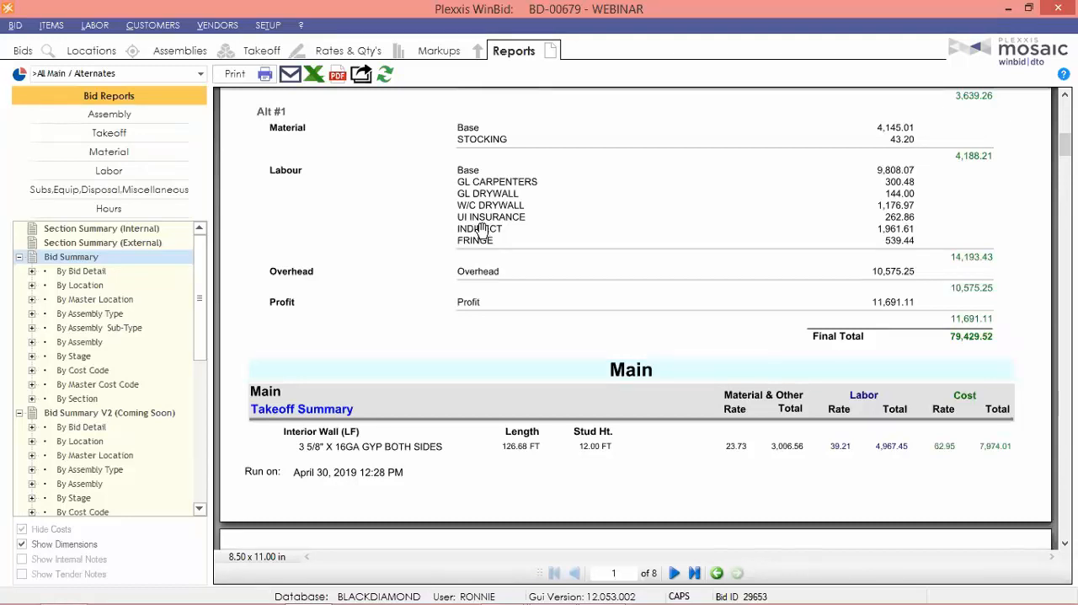
pyautogui.scroll(3, 572, 204)
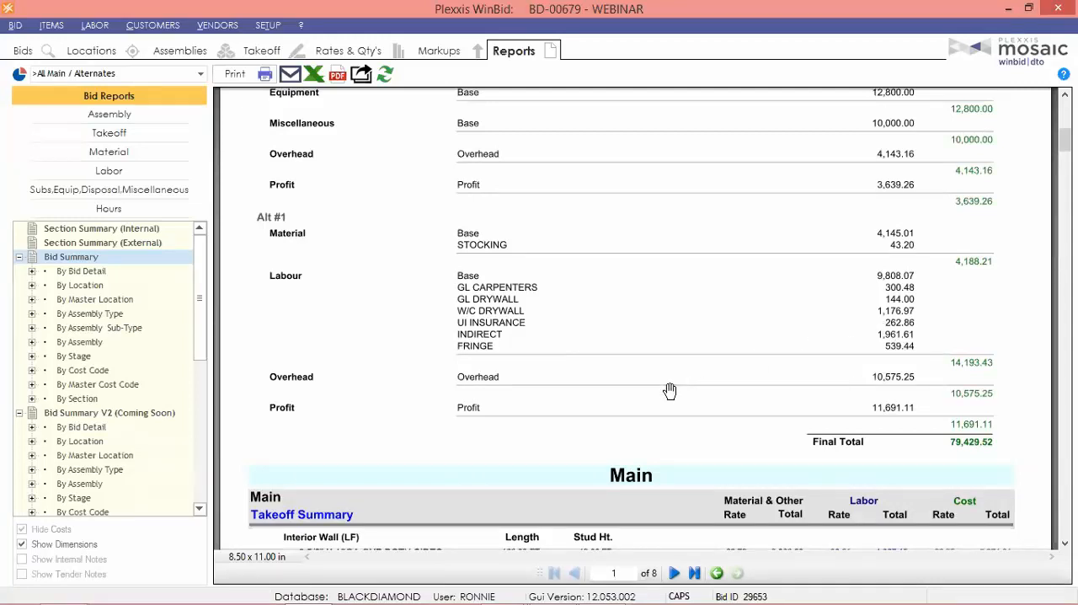
pyautogui.scroll(-1, 670, 391)
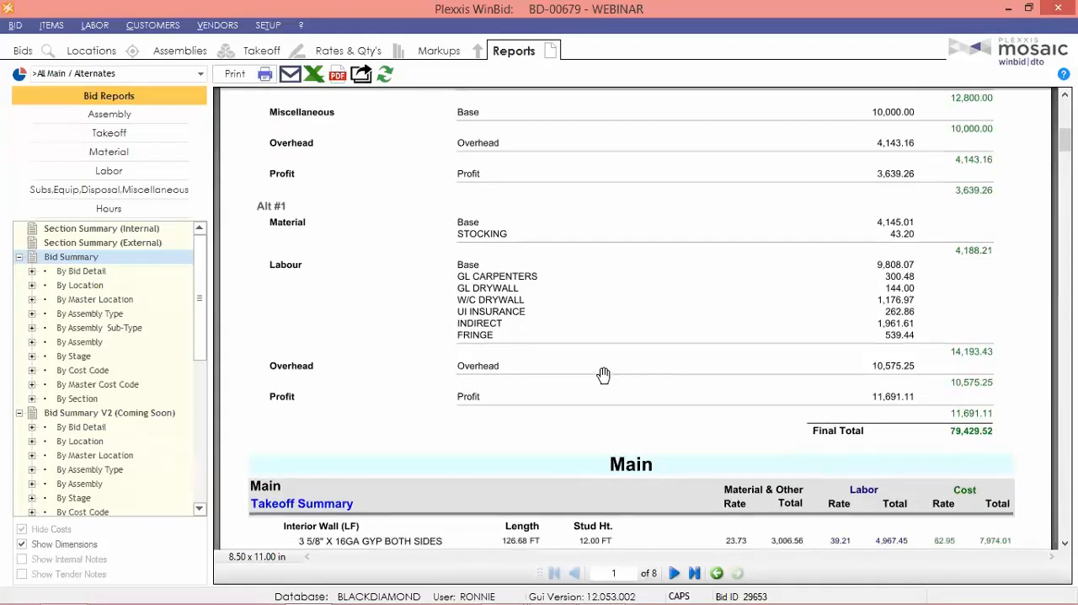
# Show the bid's standard hourly rates and select the hourly rate of the INTERIOR FRAMING activity.
pyautogui.click(345, 49)
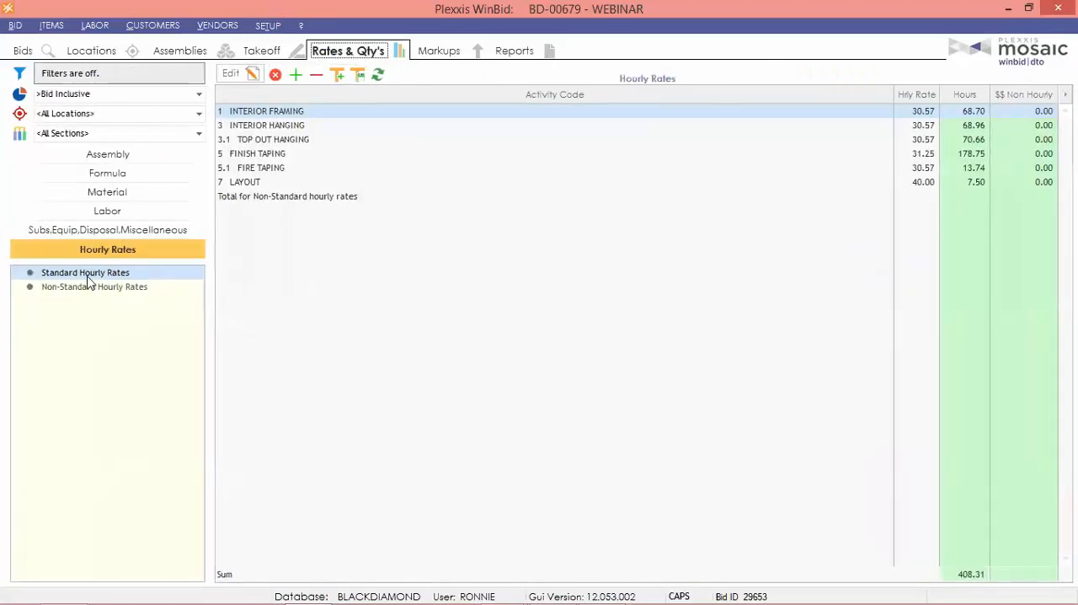
pyautogui.click(925, 111)
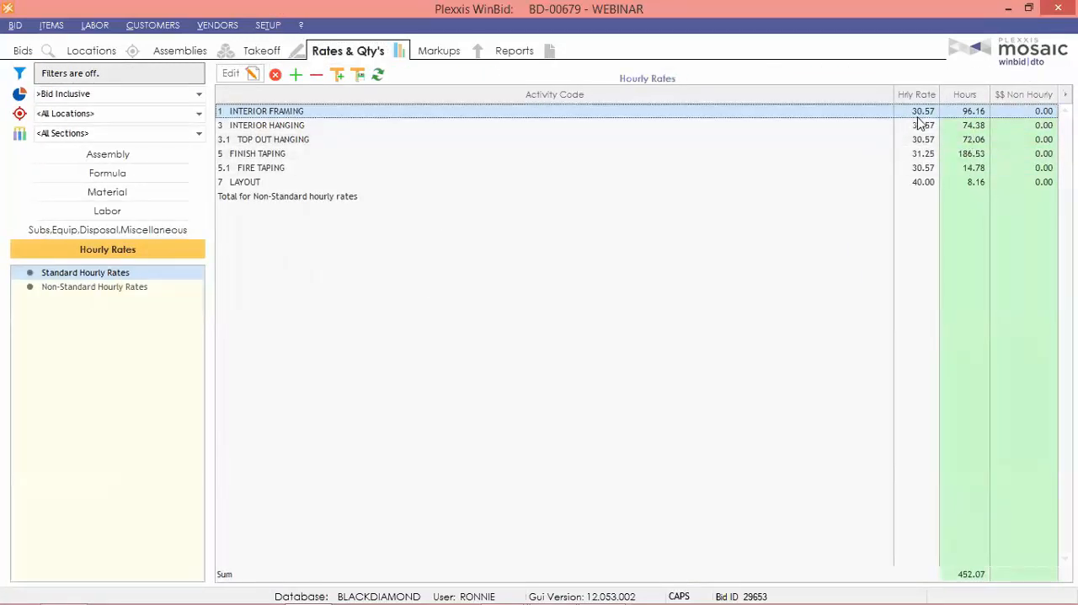
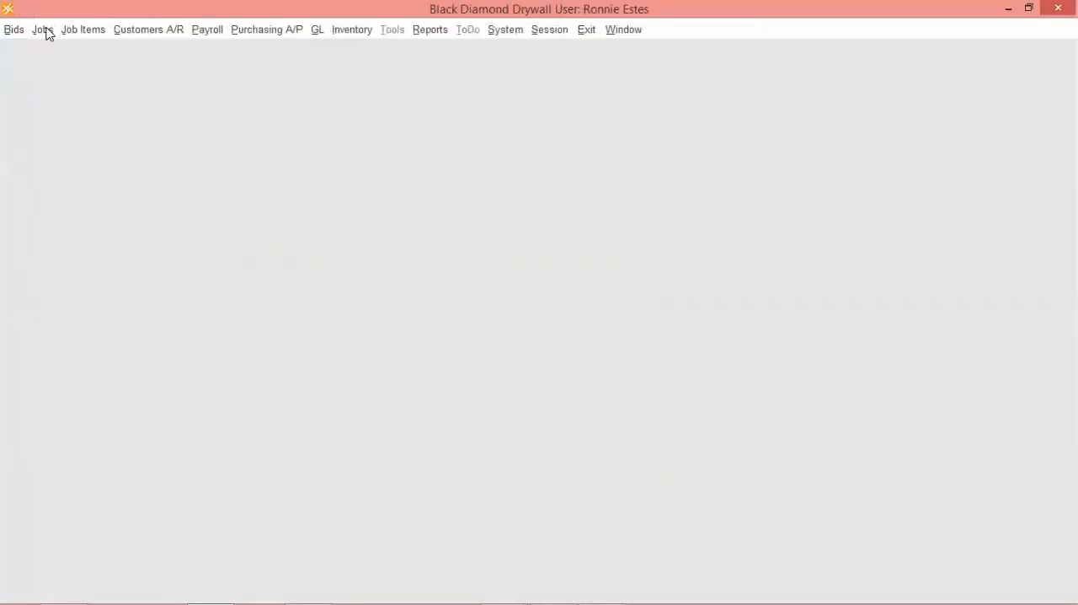
# Open the Jobs screen and switch to Plexxis WinBid to show the WEBINAR bid's general details.
pyautogui.click(42, 30)
pyautogui.click(115, 64)
pyautogui.moveTo(670, 587)
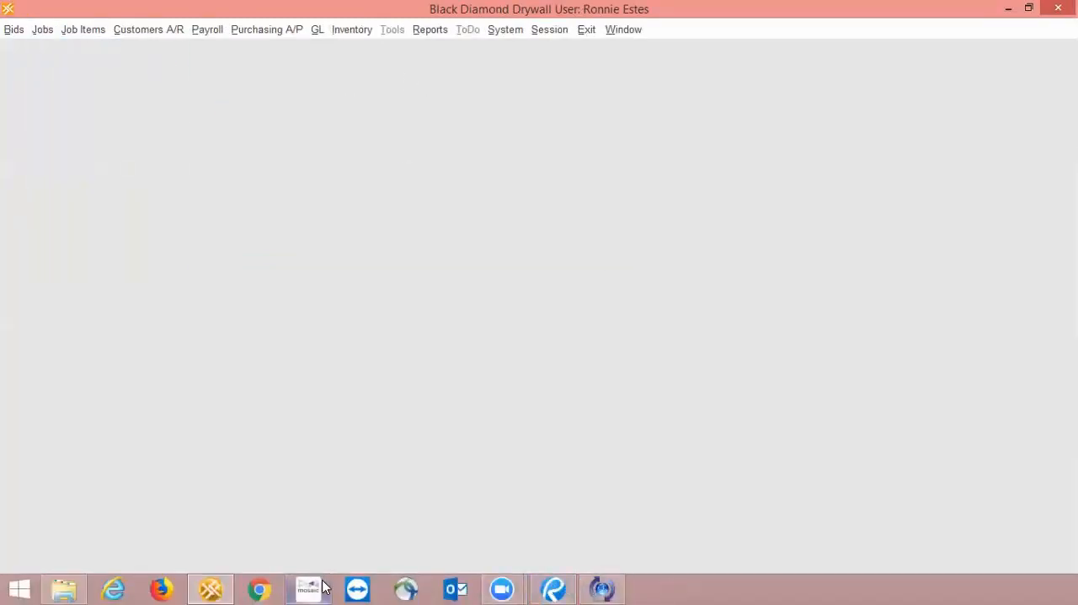
pyautogui.click(558, 588)
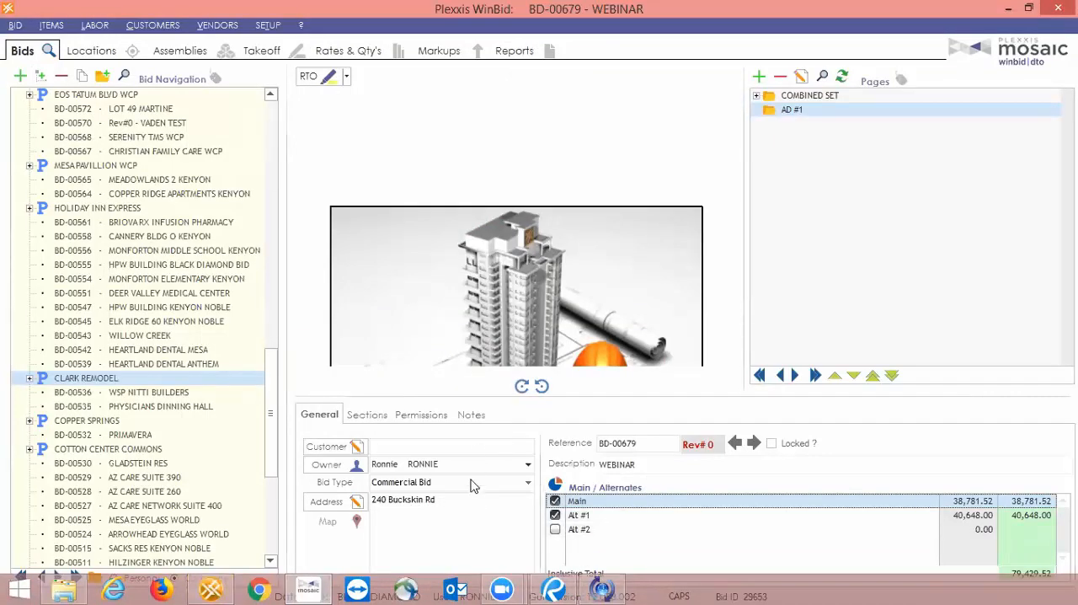
# Add LANGLAS AND ASSOCIATES as the customer of the WEBINAR bid and close the bid customers list.
pyautogui.click(354, 447)
pyautogui.click(390, 238)
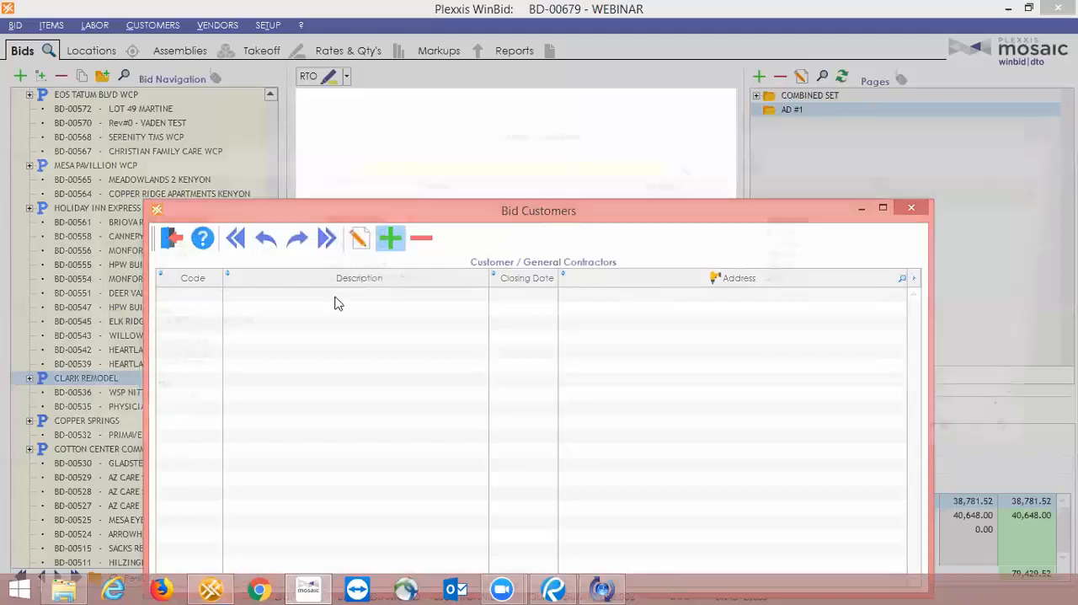
pyautogui.click(165, 224)
pyautogui.doubleClick(165, 229)
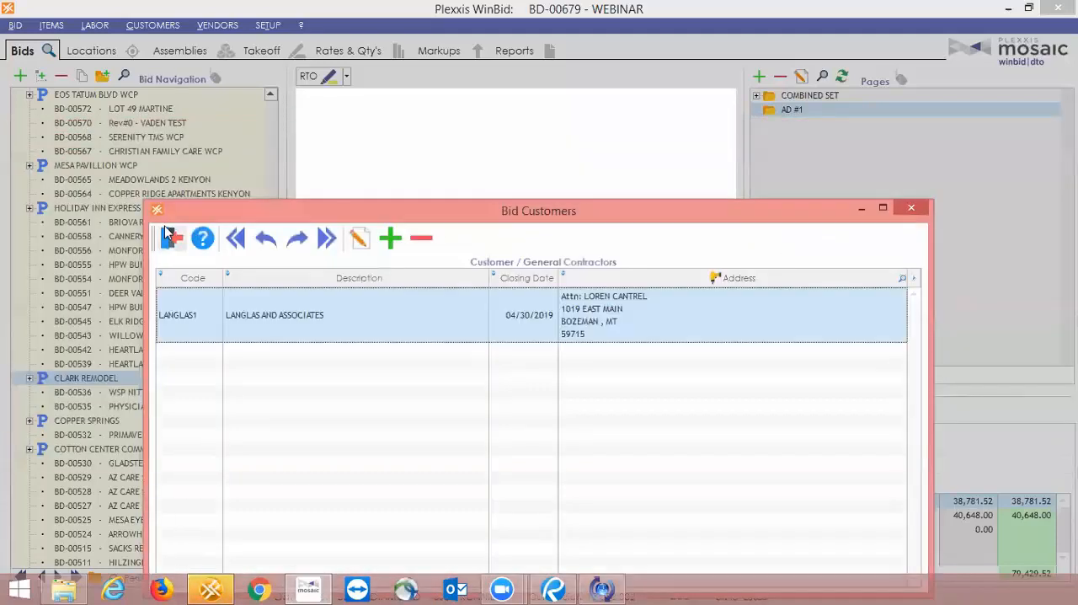
pyautogui.doubleClick(211, 306)
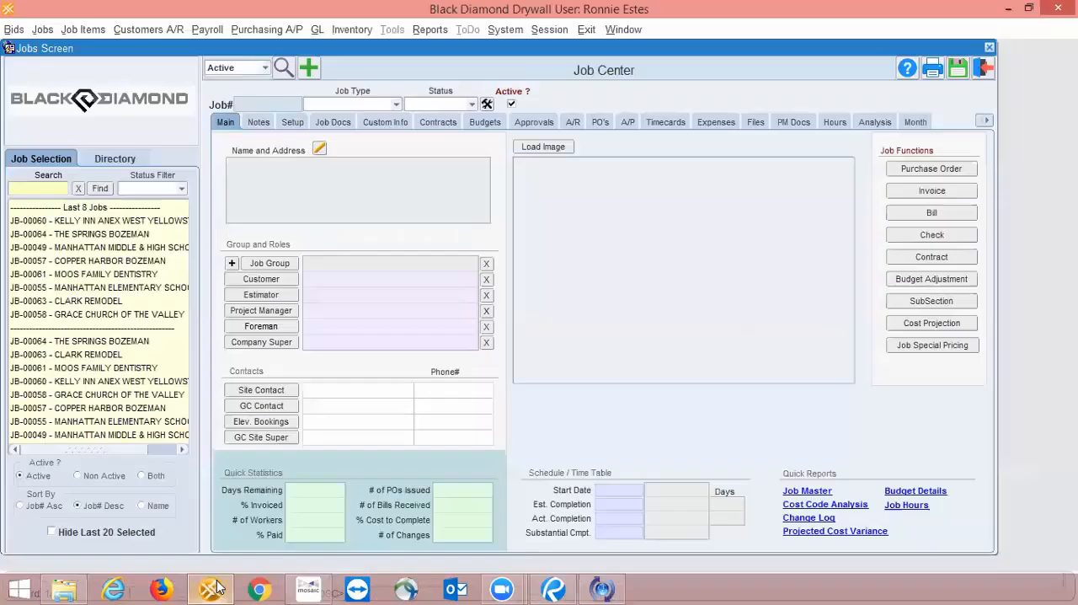
pyautogui.click(216, 587)
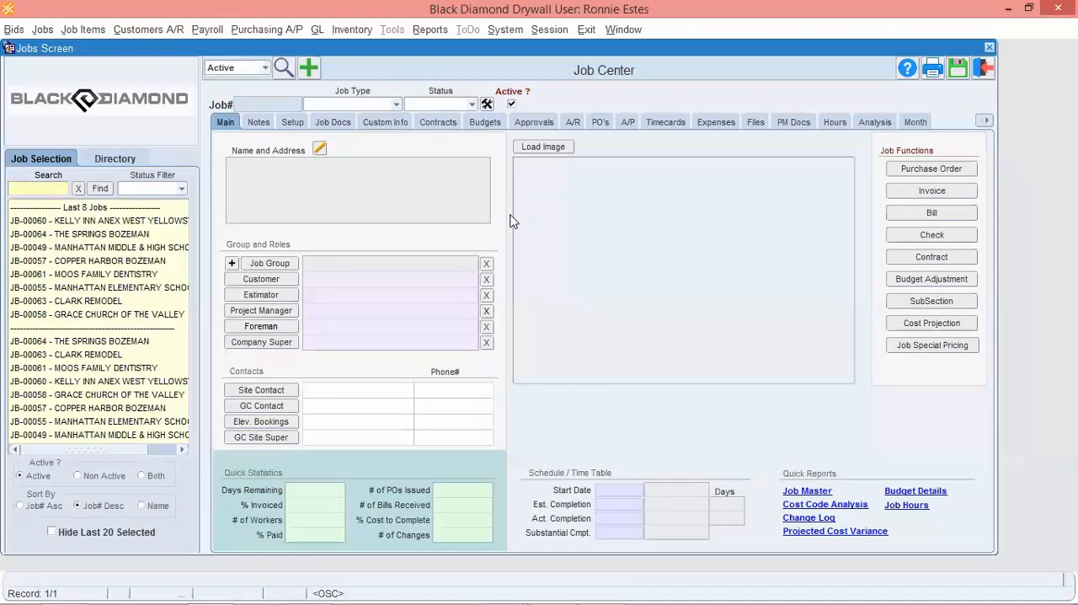
pyautogui.click(308, 71)
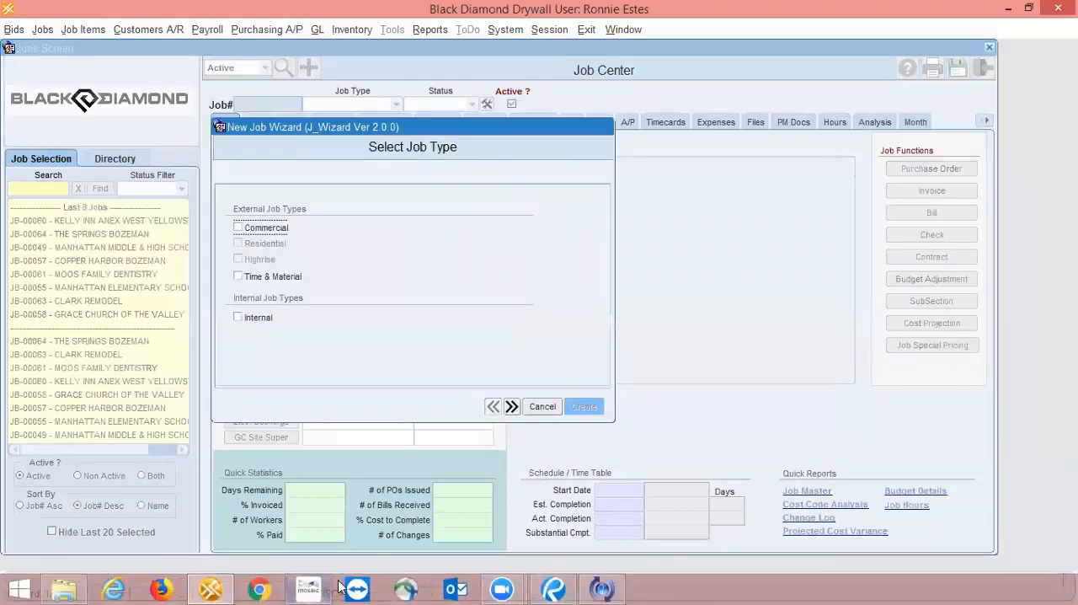
pyautogui.click(310, 588)
pyautogui.moveTo(596, 443); pyautogui.dragTo(680, 443)
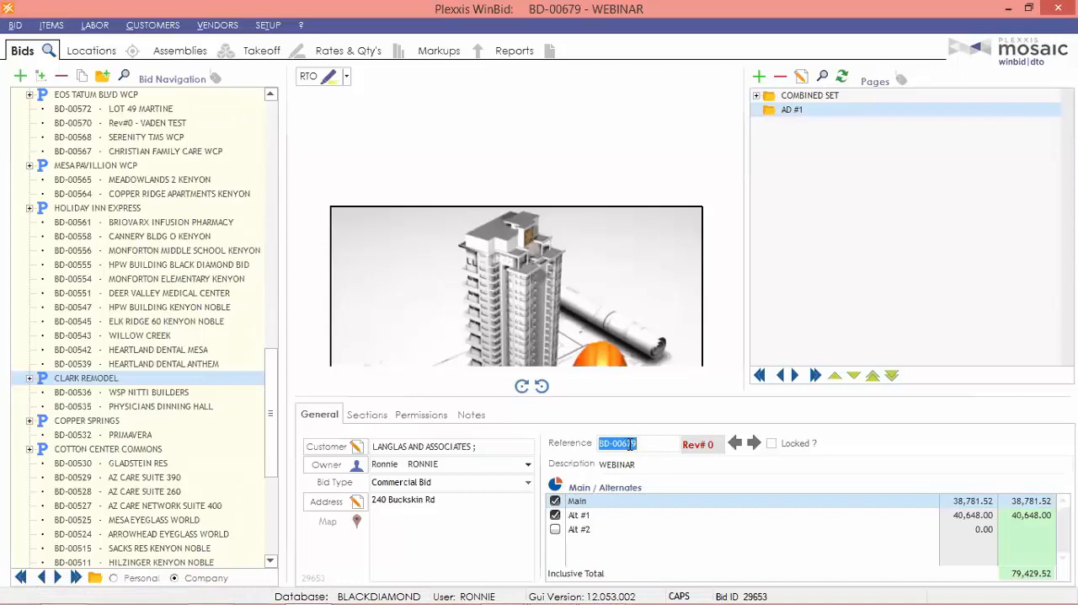
pyautogui.click(216, 587)
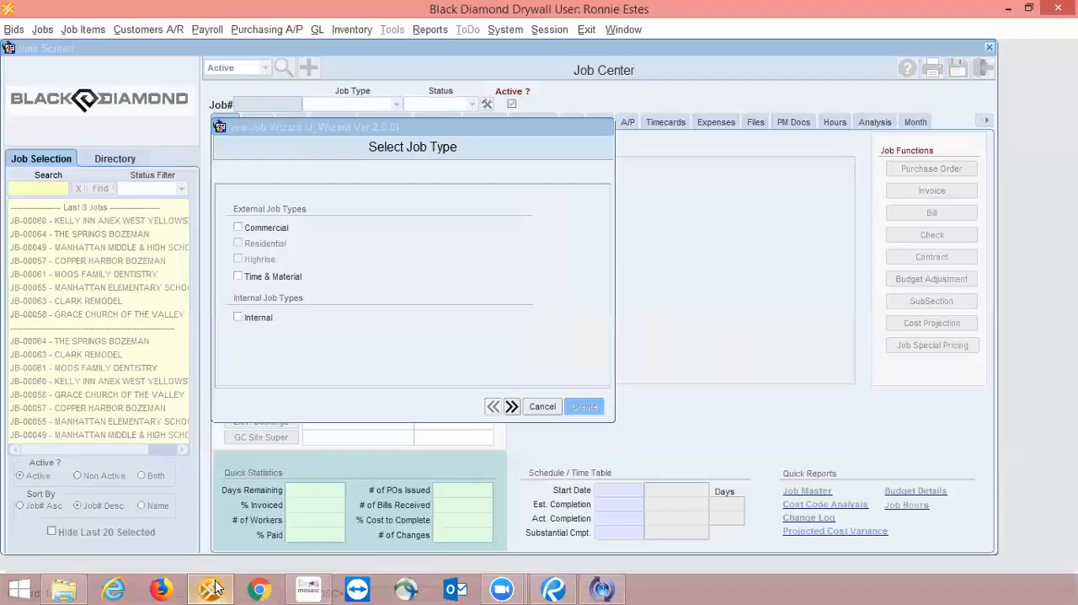
pyautogui.click(541, 405)
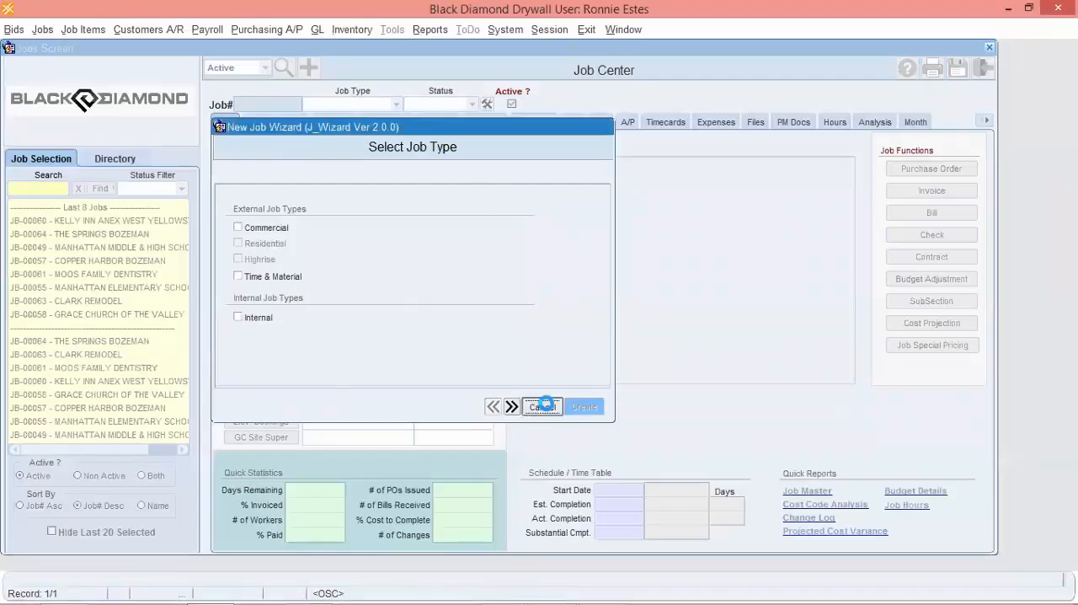
pyautogui.click(597, 347)
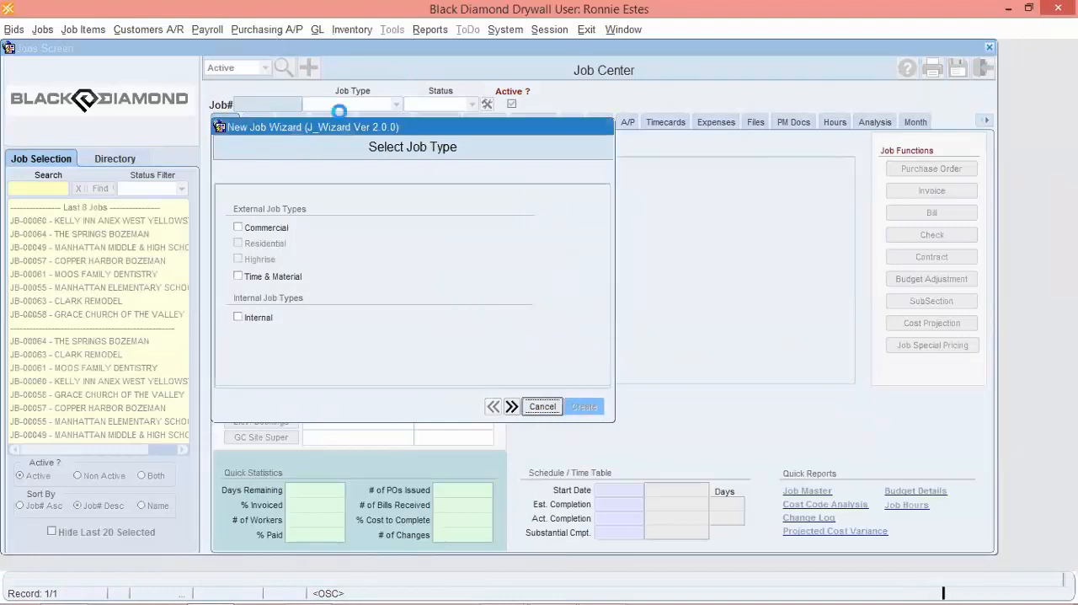
# Start a new job of type Commercial in the Job Center.
pyautogui.click(309, 69)
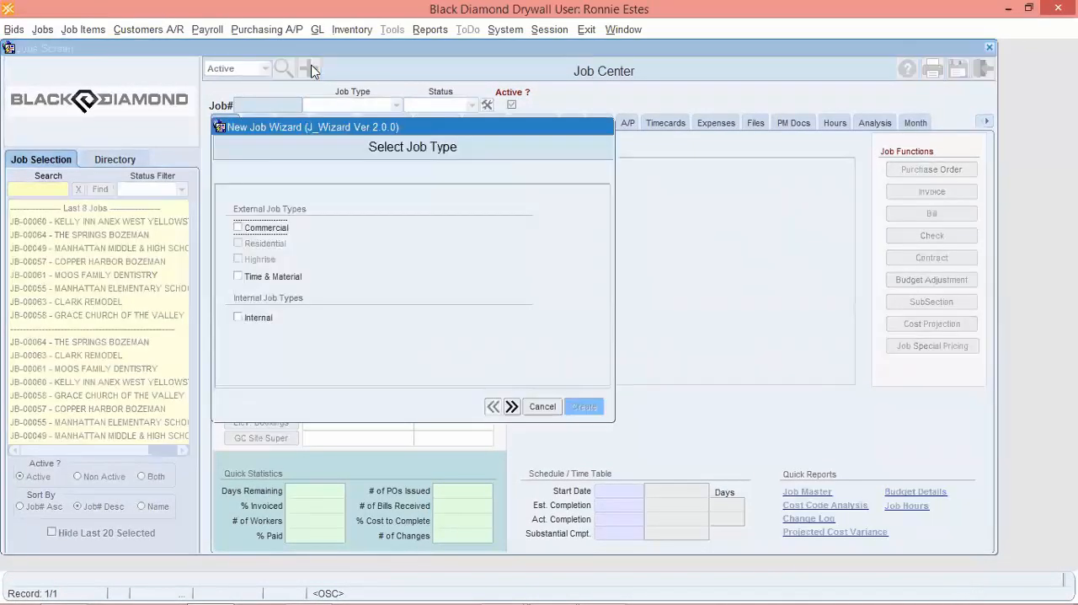
pyautogui.click(240, 228)
pyautogui.click(511, 407)
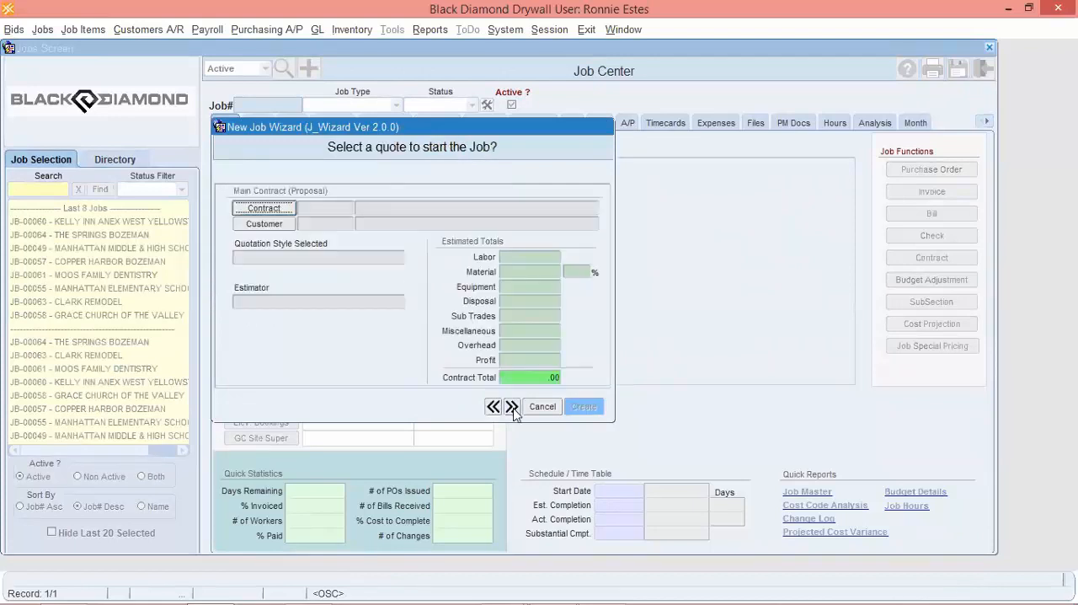
# Choose the WEBINAR bid from the list of WinBids as the new job's main contract.
pyautogui.click(277, 207)
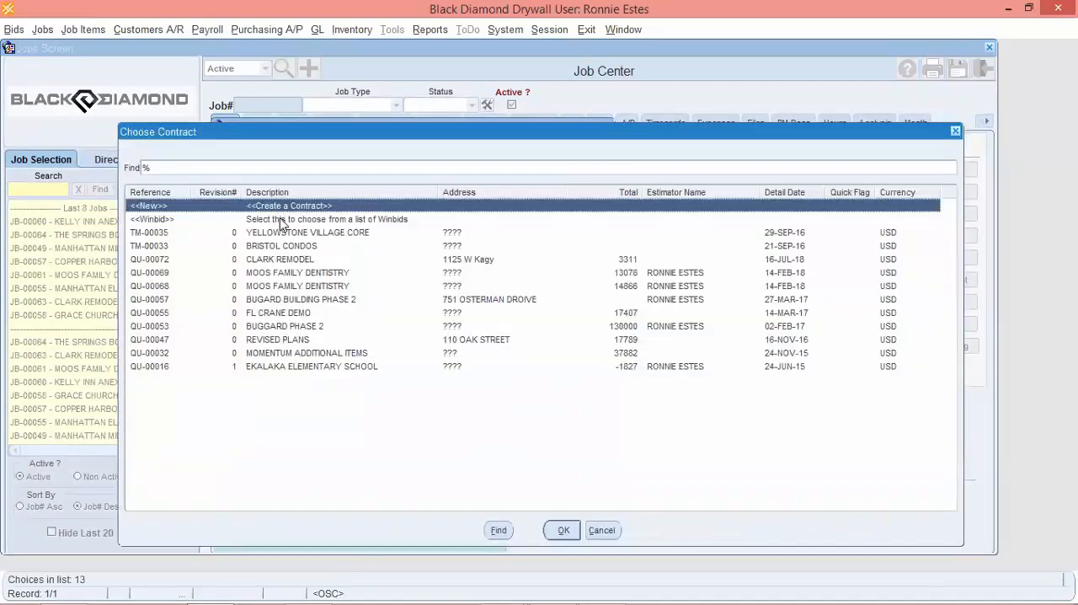
pyautogui.click(278, 219)
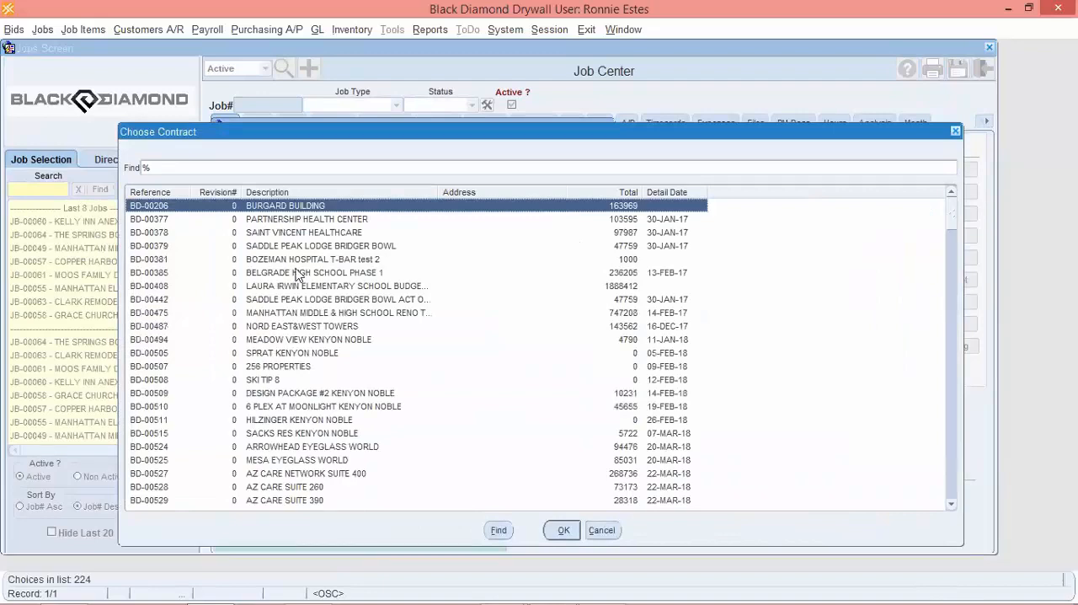
pyautogui.scroll(-4, 323, 340)
pyautogui.scroll(-20, 323, 339)
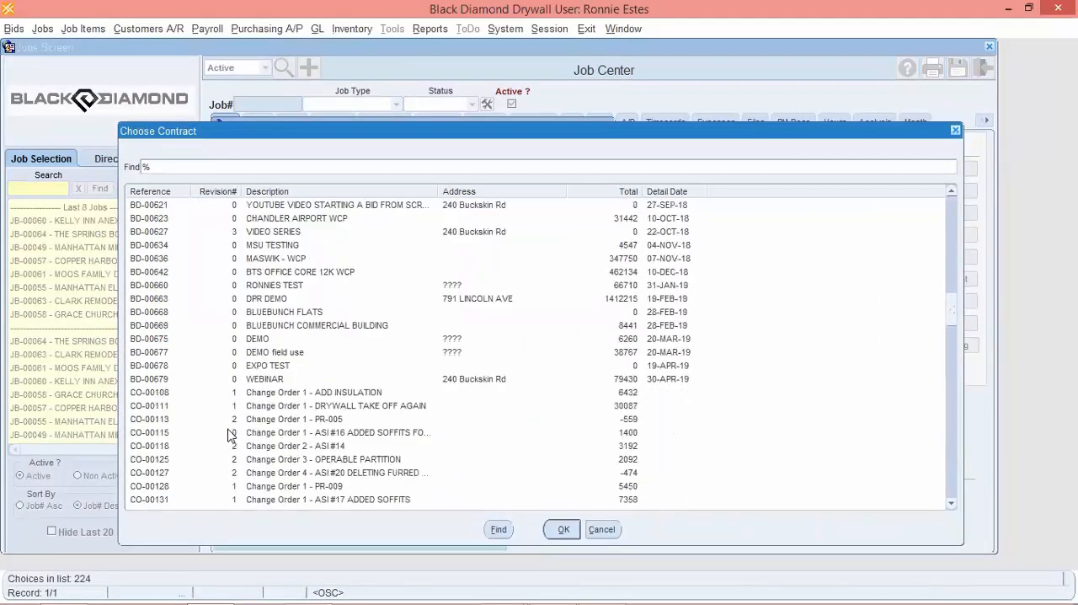
pyautogui.scroll(5, 233, 439)
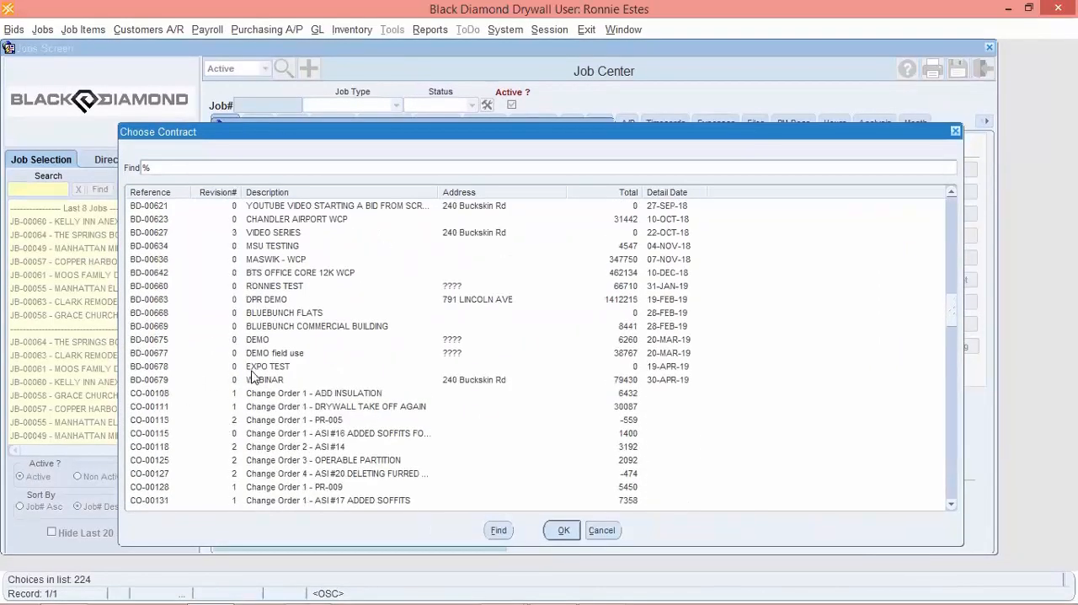
pyautogui.click(265, 383)
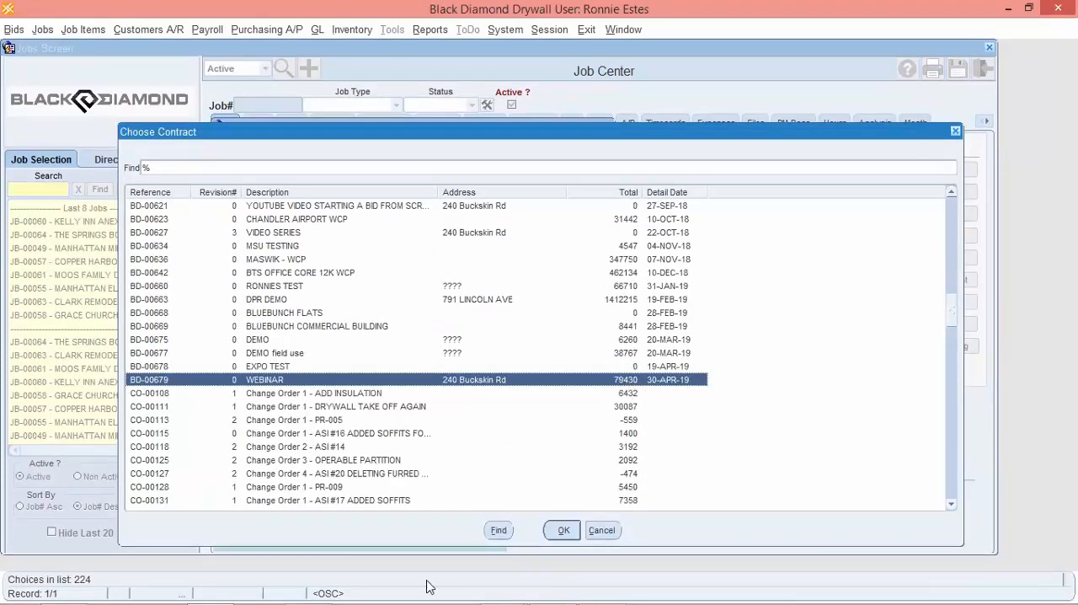
pyautogui.moveTo(431, 589)
pyautogui.click(326, 588)
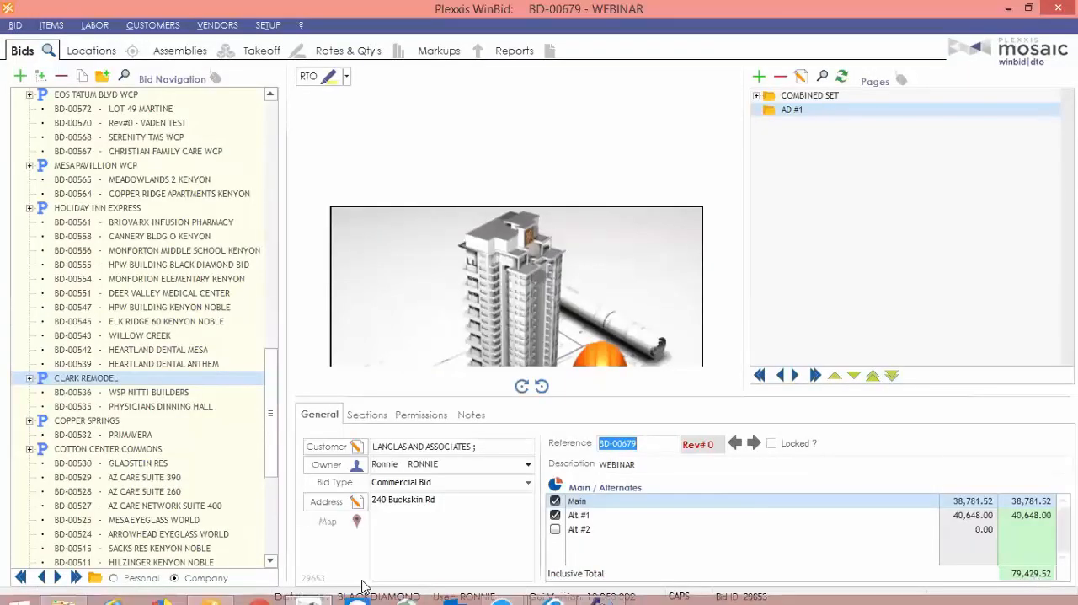
pyautogui.click(211, 588)
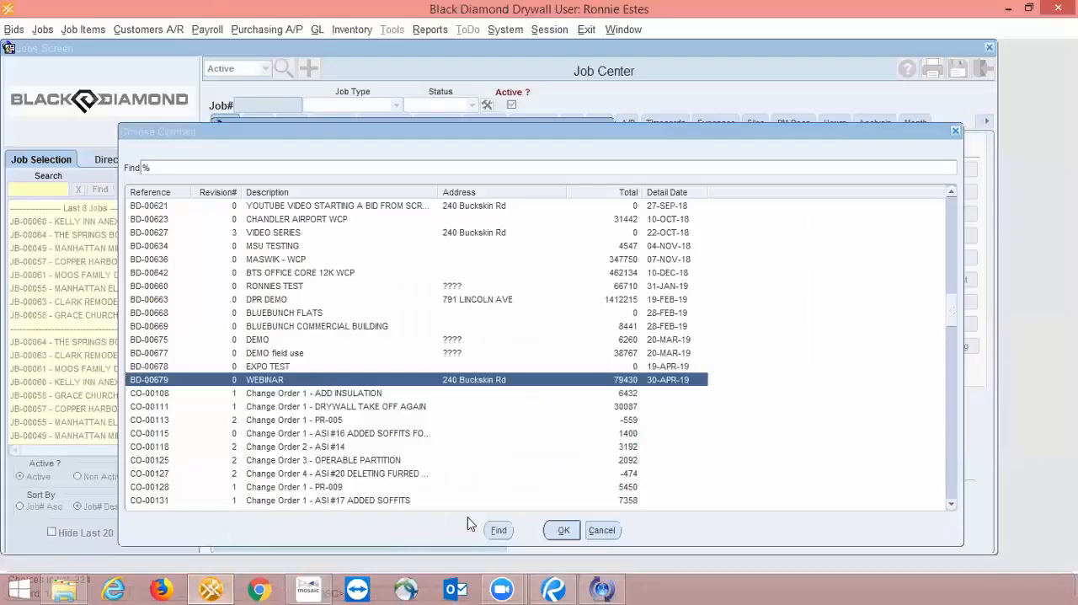
pyautogui.click(565, 531)
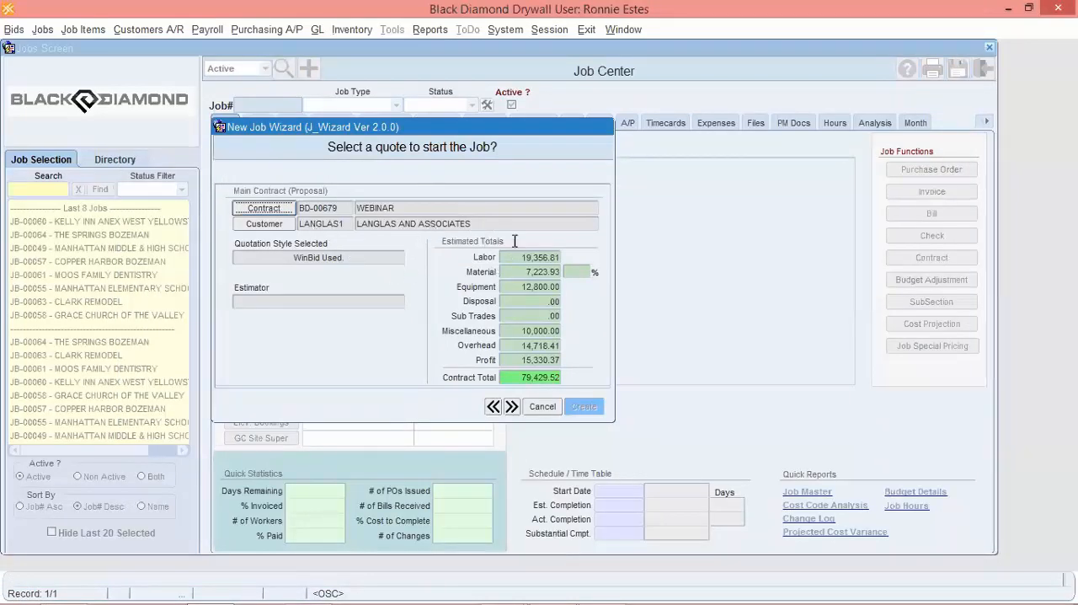
# Accept the WEBINAR job name, the prefilled job address, and the proposed start and estimated completion dates.
pyautogui.click(511, 407)
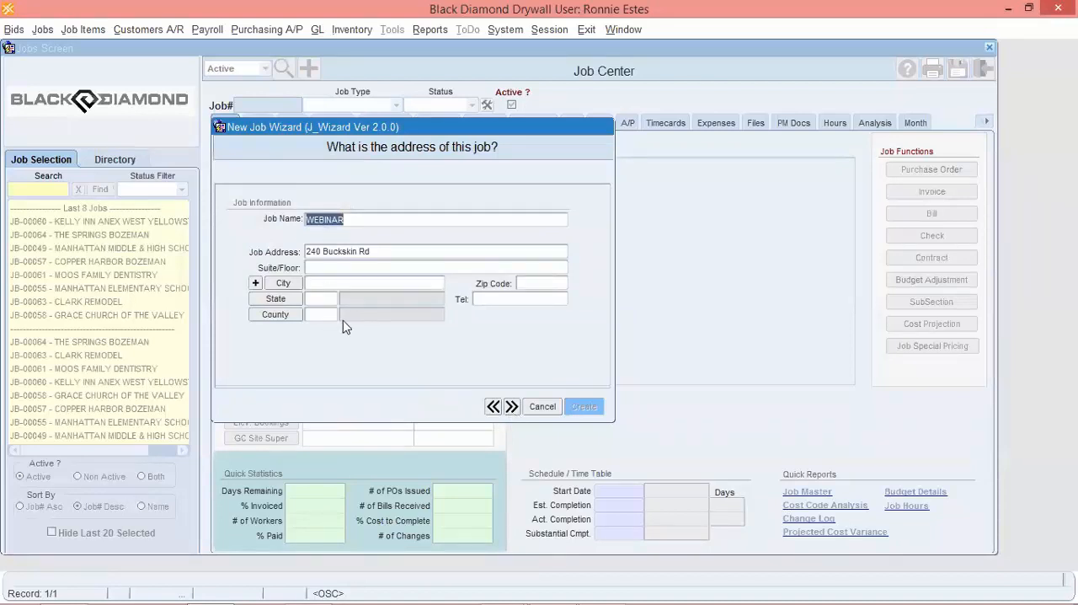
pyautogui.click(511, 407)
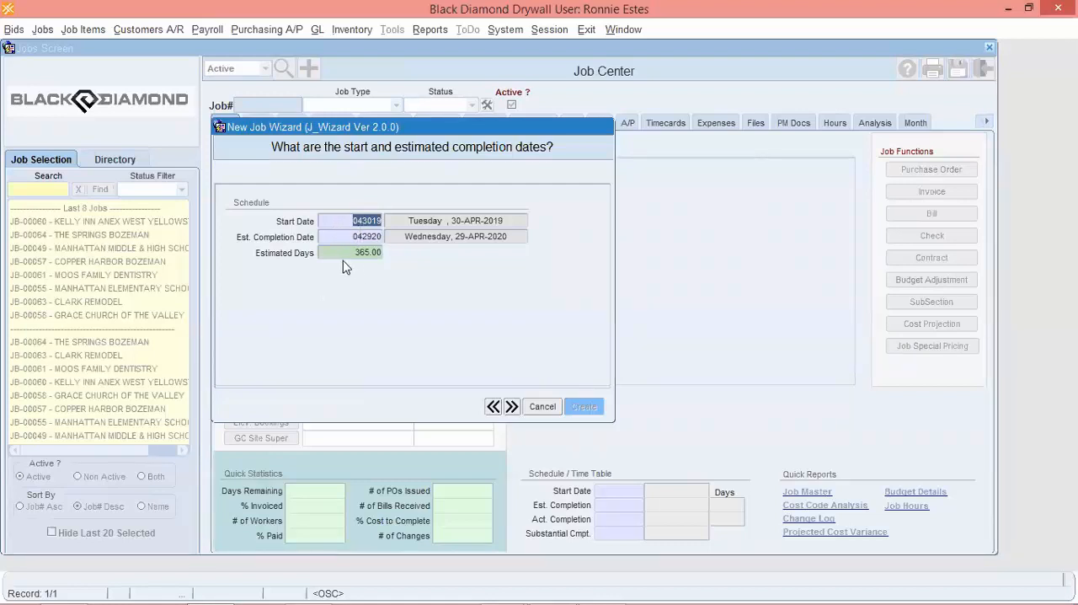
pyautogui.click(511, 407)
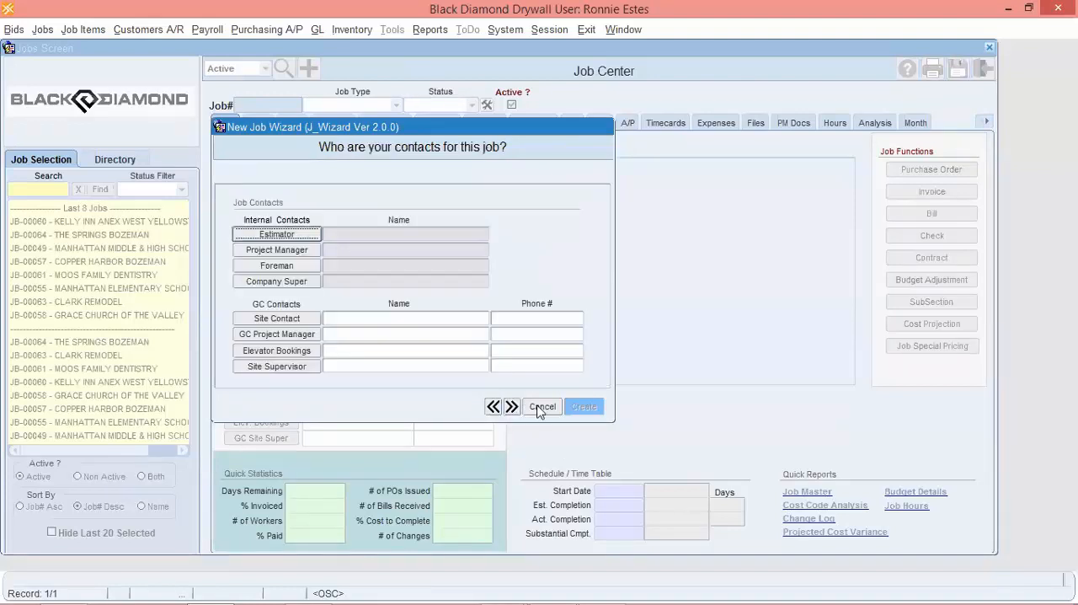
# Assign the Estimator-type employee as the job's estimator and the drywall employee with the same surname as project manager.
pyautogui.click(282, 234)
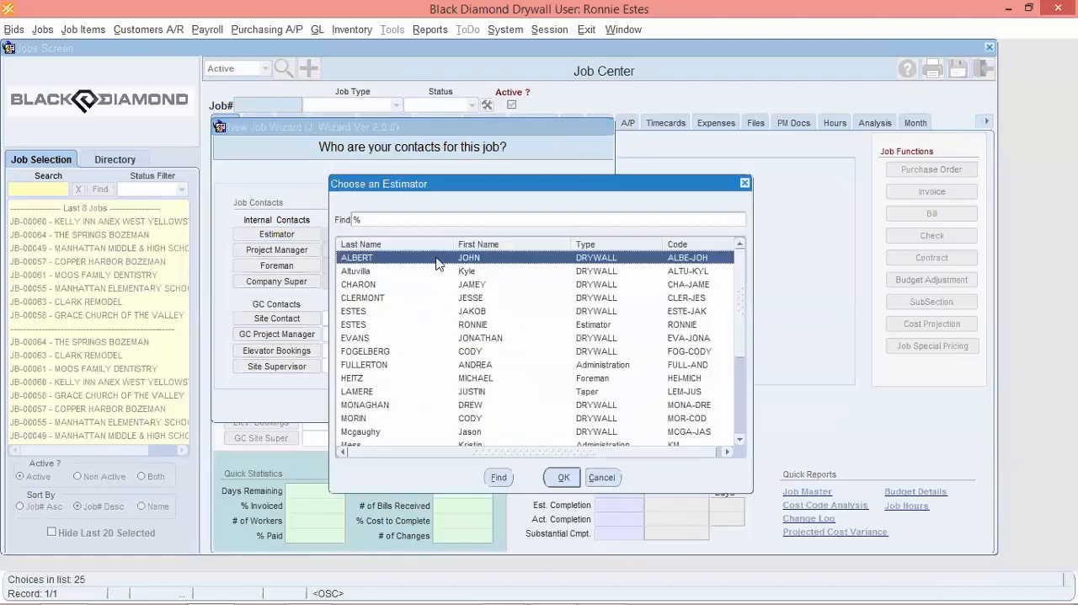
pyautogui.write('esTES')
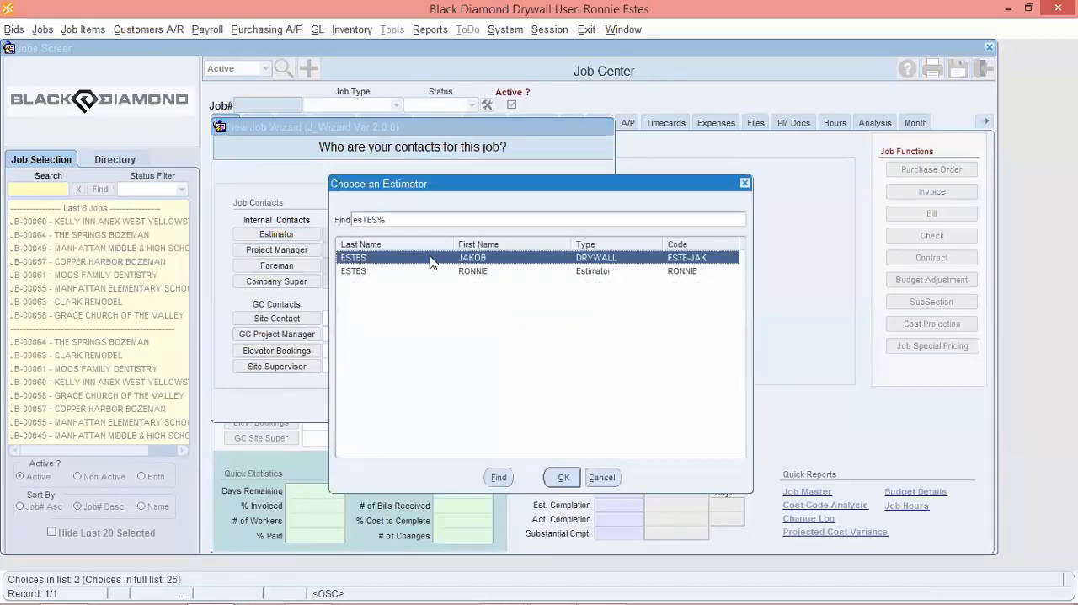
pyautogui.doubleClick(474, 273)
pyautogui.click(311, 248)
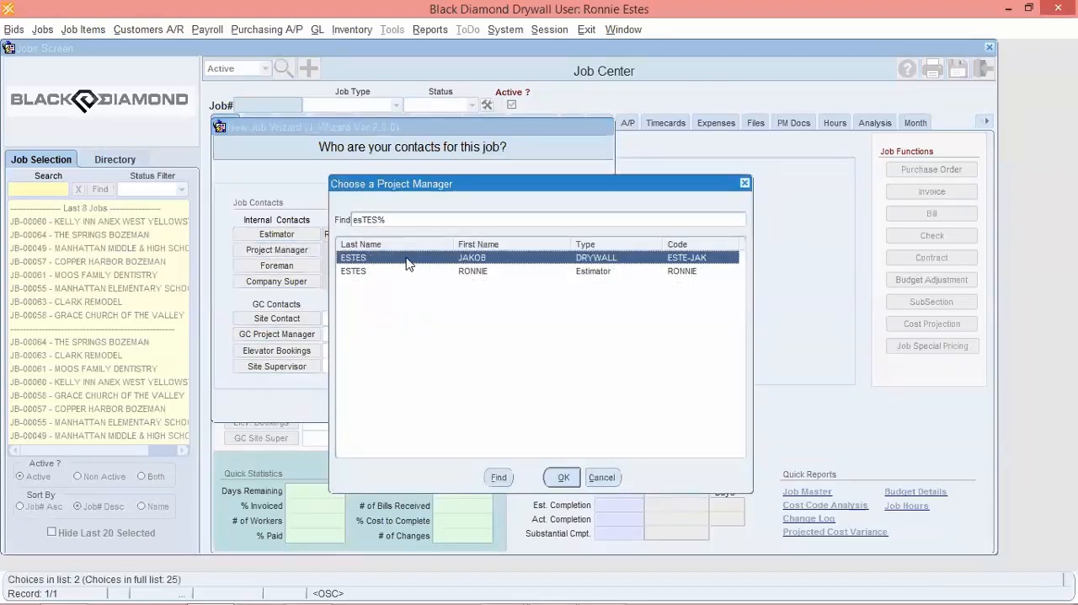
pyautogui.doubleClick(406, 263)
# Assign one drywall employee as foreman and another as company super, leaving the GC contacts blank.
pyautogui.click(298, 268)
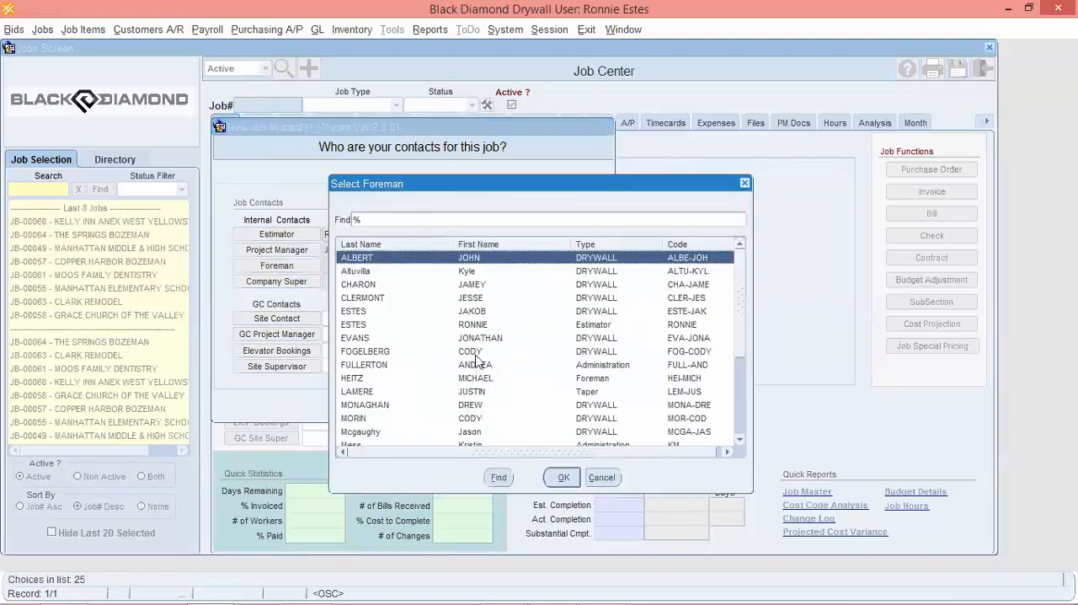
pyautogui.doubleClick(497, 337)
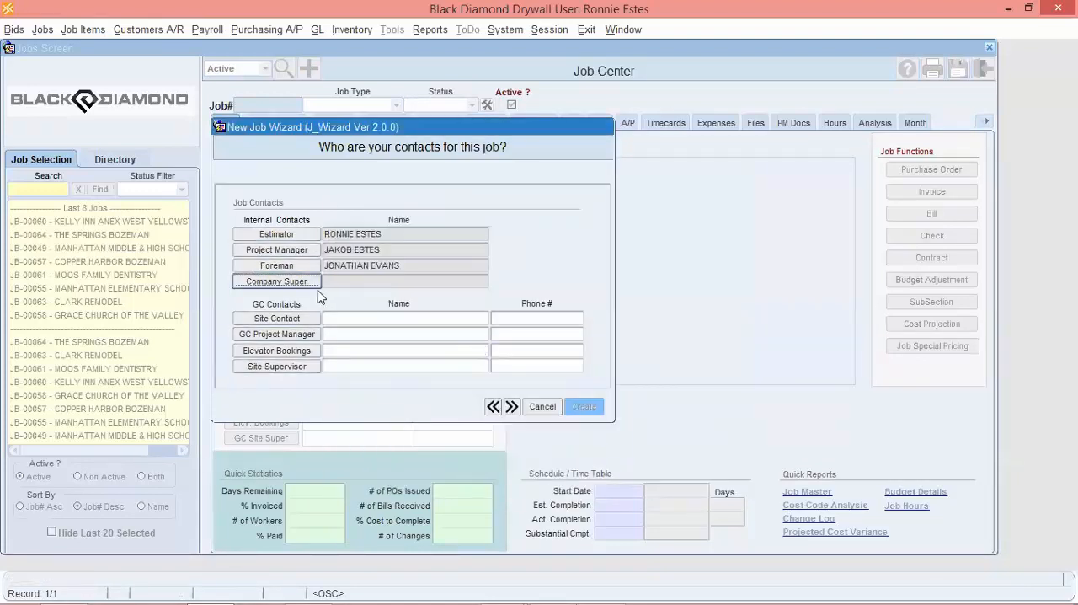
pyautogui.click(313, 283)
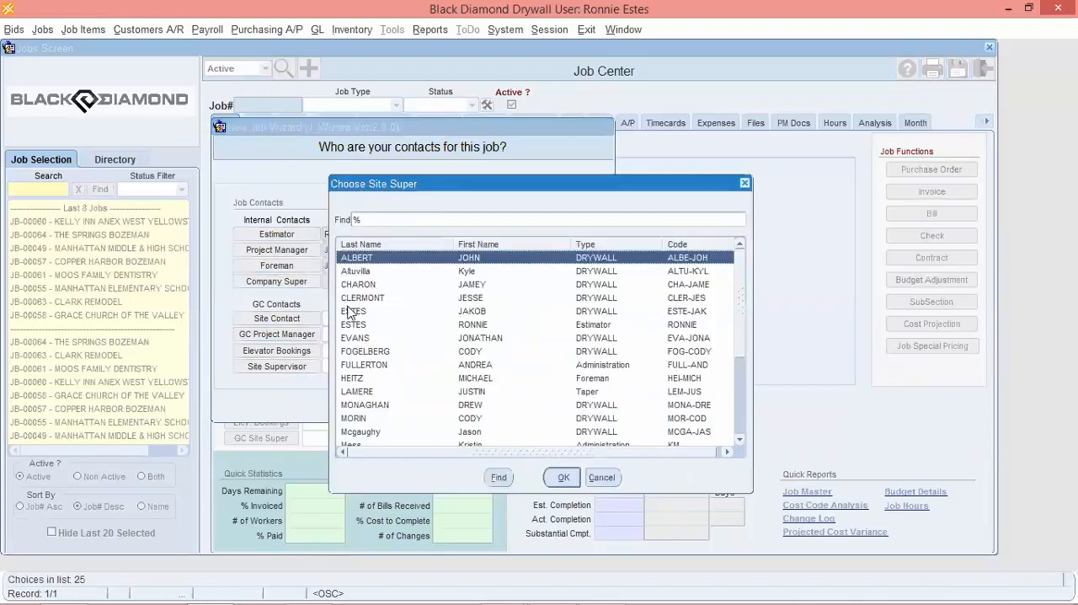
pyautogui.doubleClick(385, 431)
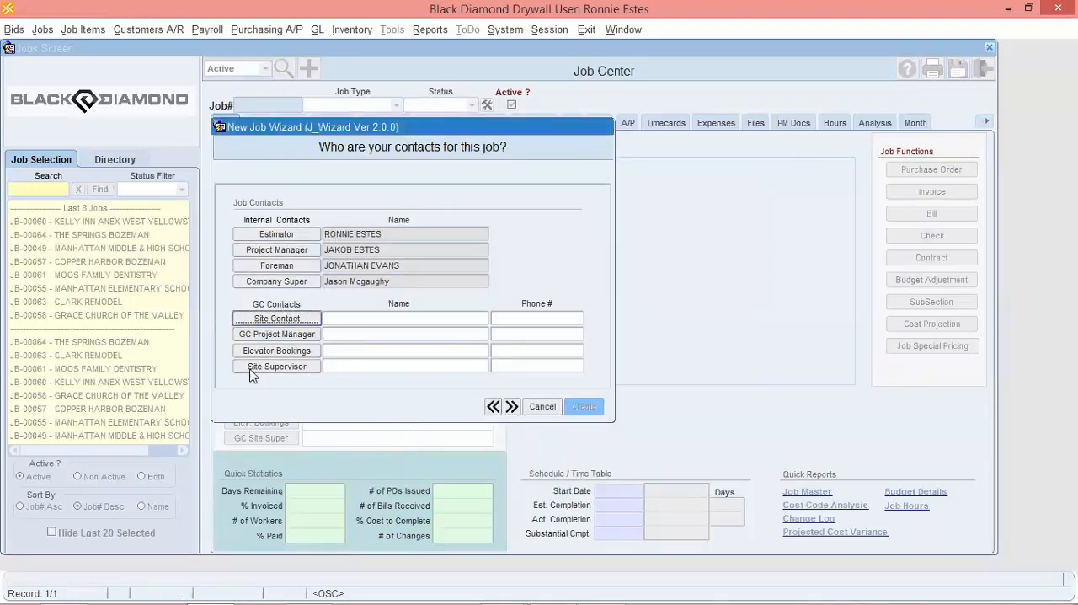
pyautogui.click(511, 407)
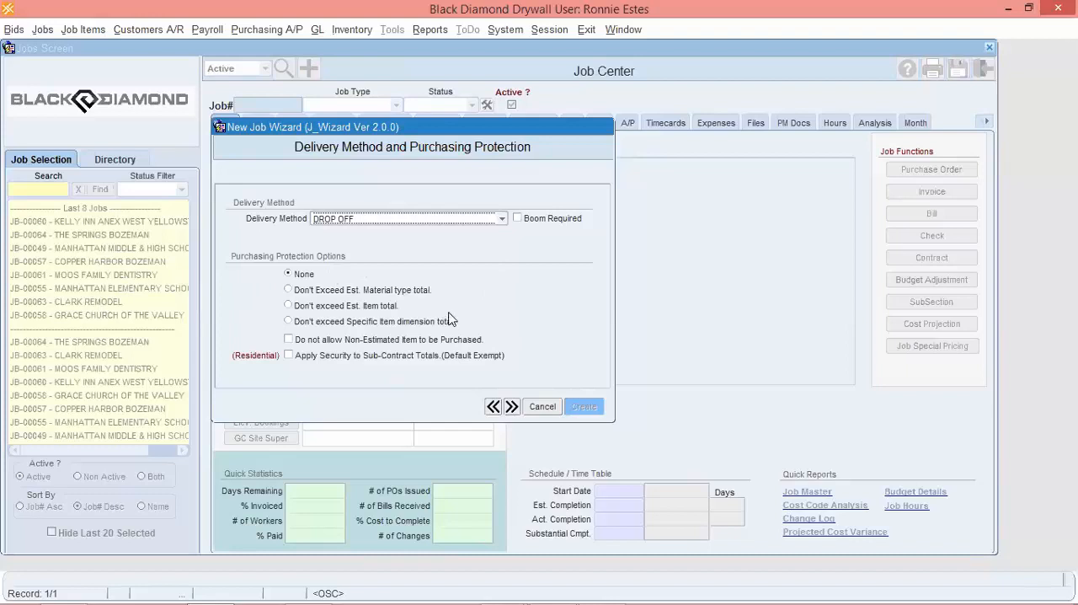
# Try the Don't exceed Est. Item total purchasing protection, set it back to None, and continue with DROP OFF delivery.
pyautogui.click(290, 305)
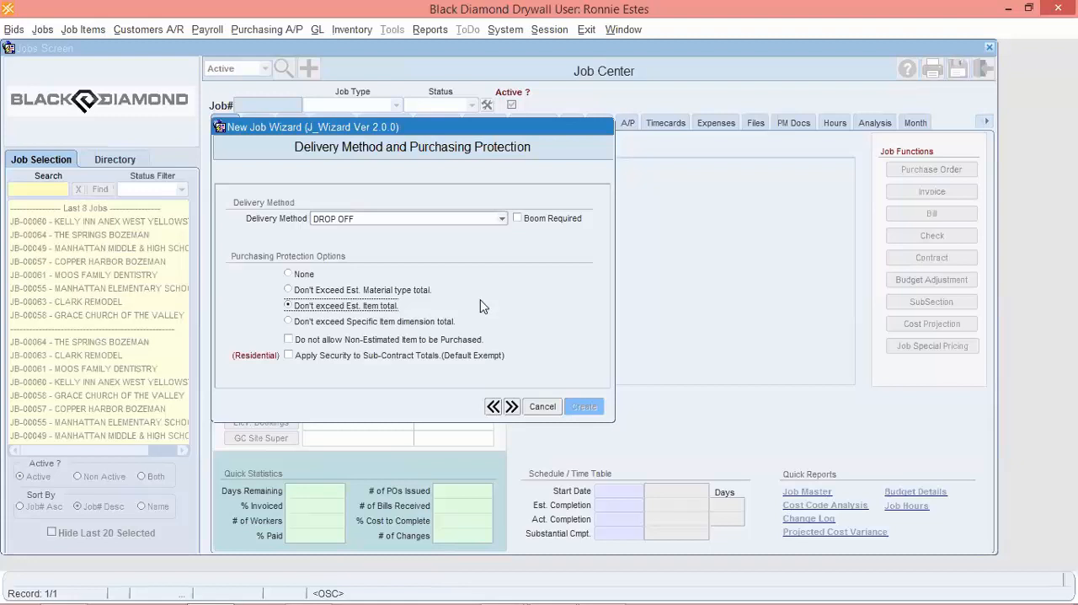
pyautogui.click(288, 273)
pyautogui.click(512, 406)
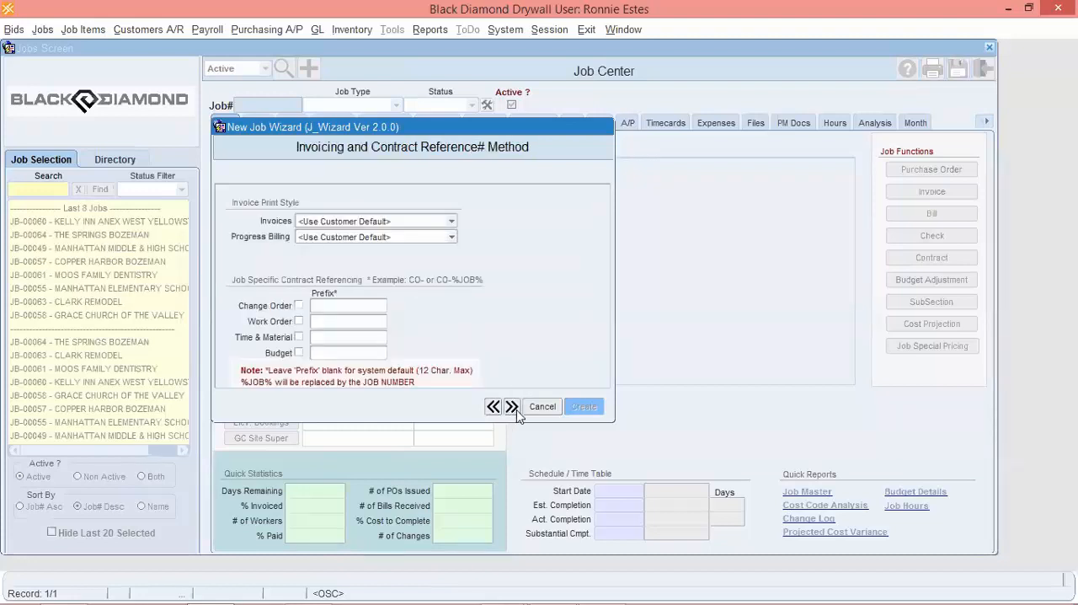
# Keep the customer default invoice style, set progress billing to AIA Progressive G702, and continue to the payroll settings.
pyautogui.click(354, 221)
pyautogui.click(353, 223)
pyautogui.click(354, 236)
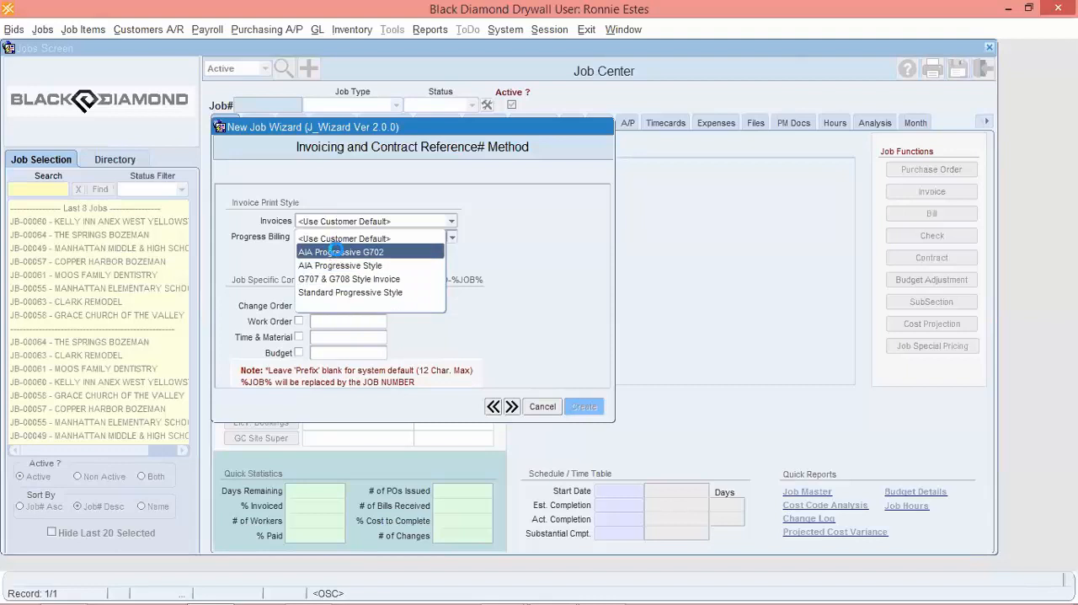
pyautogui.click(336, 251)
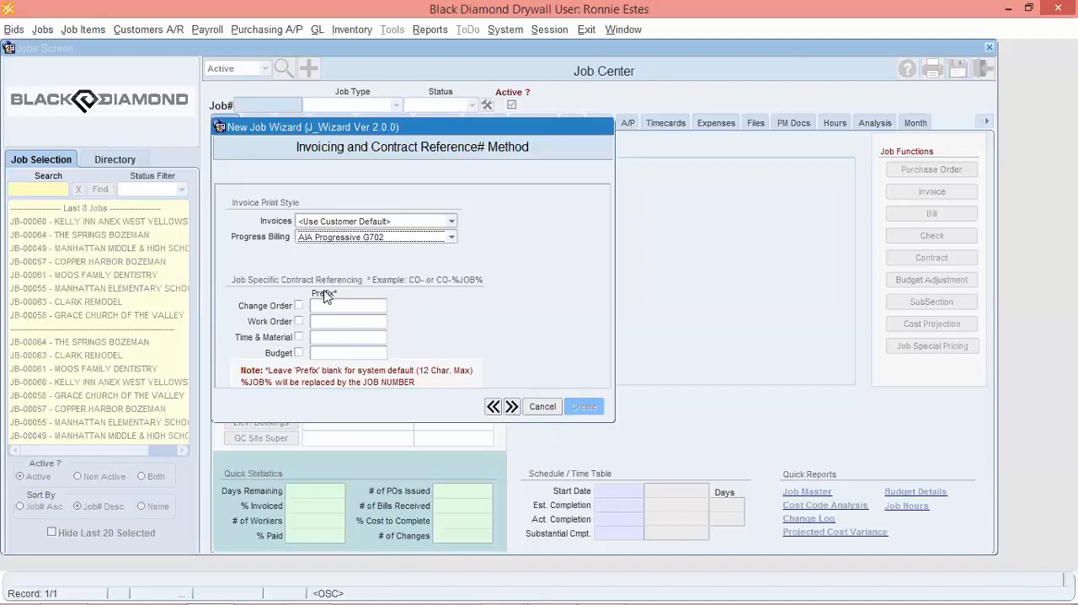
pyautogui.click(512, 406)
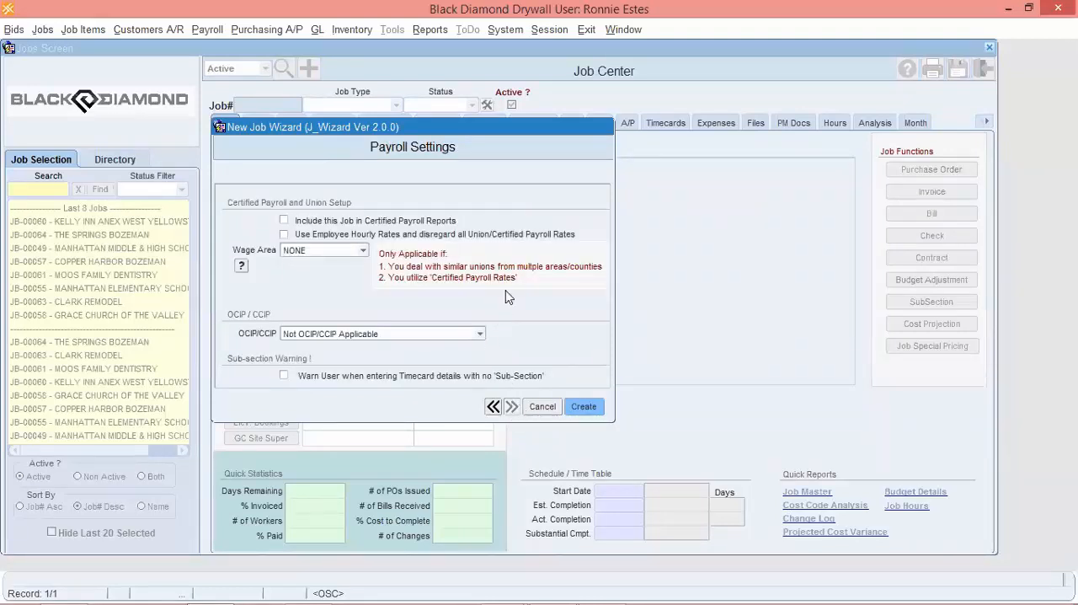
# Include the job in certified payroll reports, keeping wage area NONE and Not OCIP/CCIP Applicable.
pyautogui.click(284, 221)
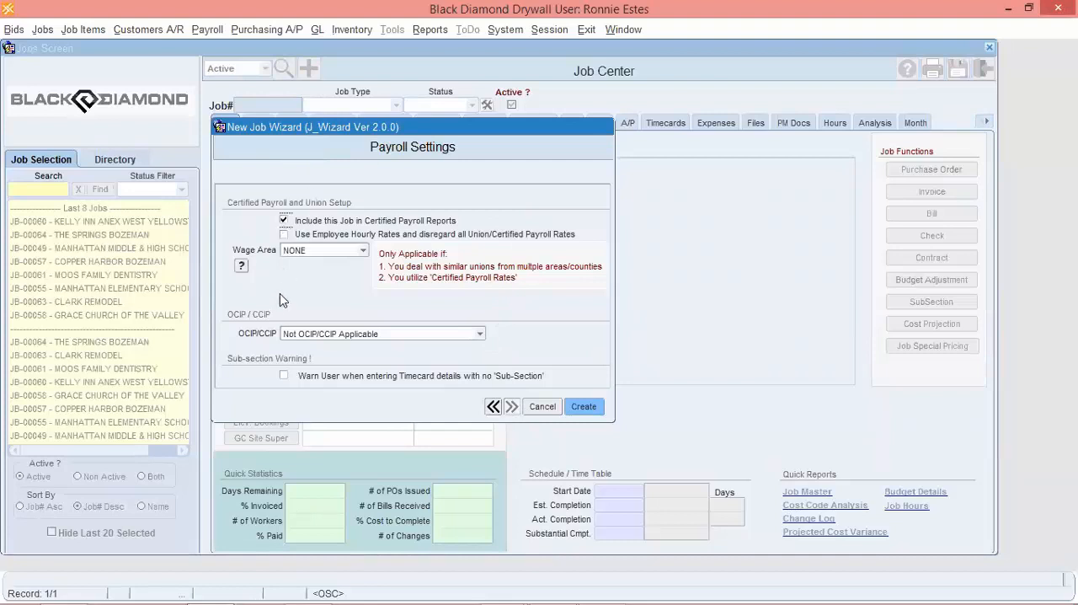
pyautogui.click(311, 253)
pyautogui.click(310, 252)
pyautogui.click(344, 335)
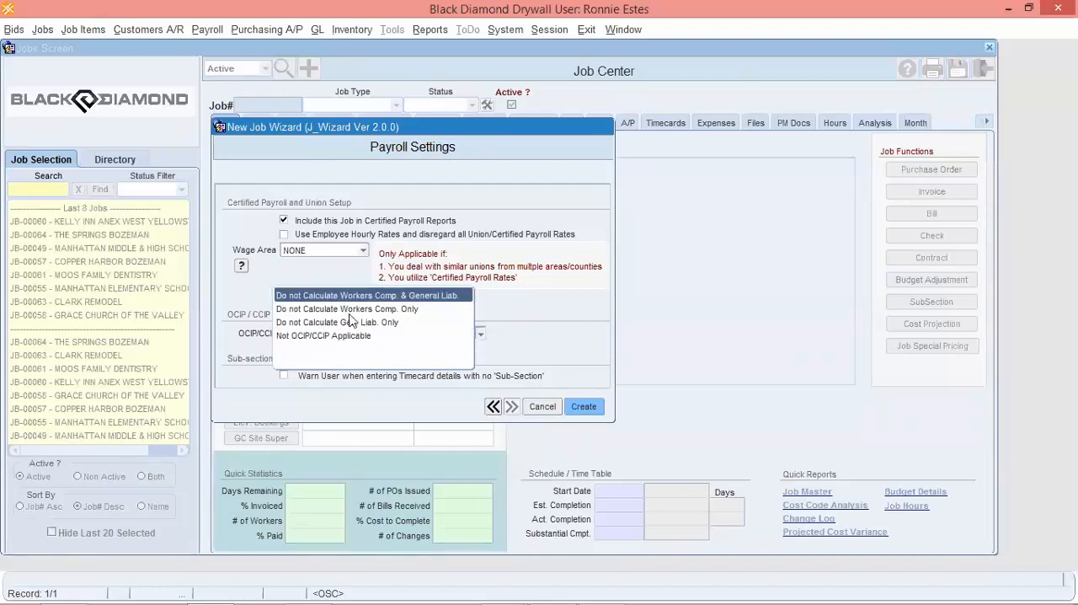
pyautogui.click(514, 307)
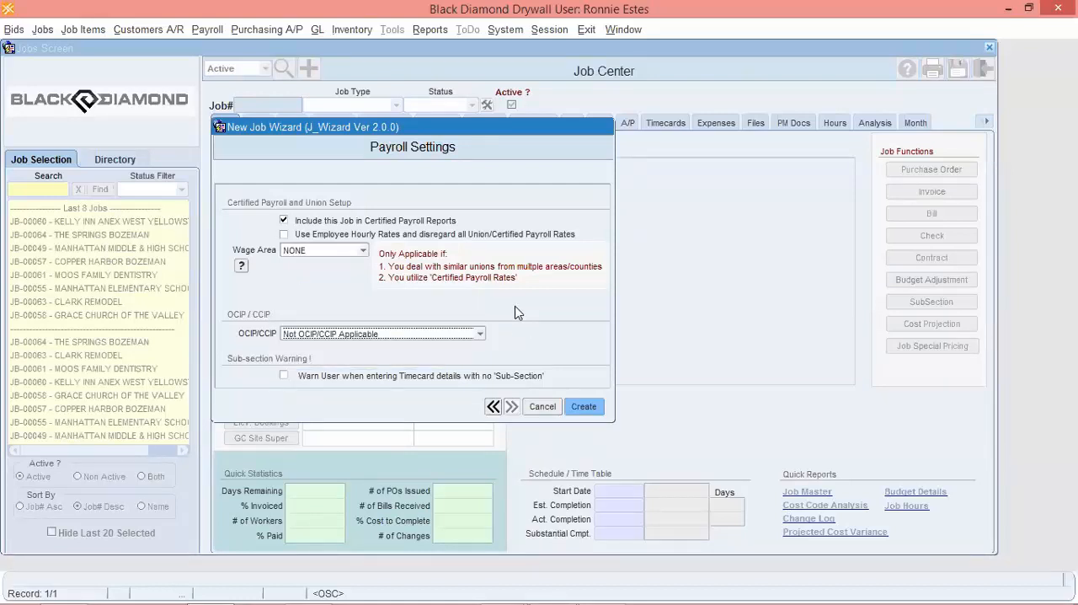
# Enable the warning for timecard details with no sub-section and create the job.
pyautogui.click(284, 377)
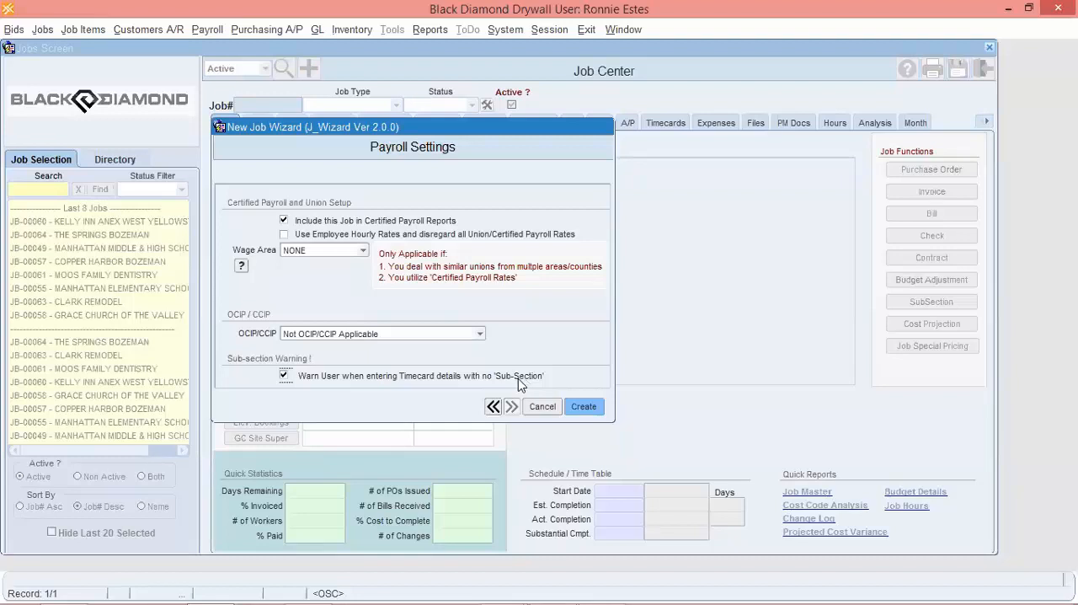
pyautogui.click(581, 409)
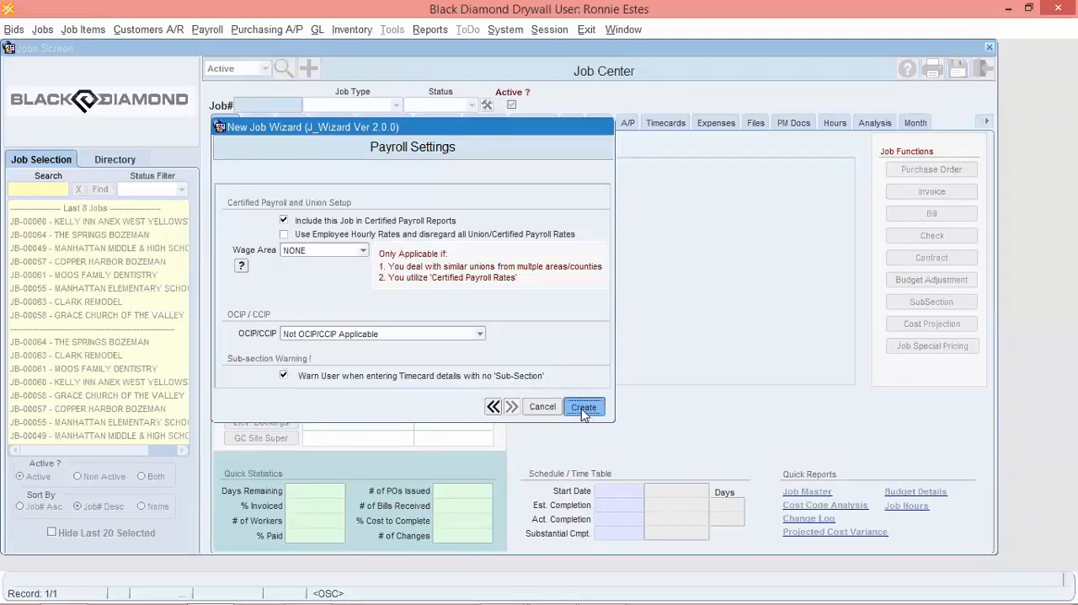
pyautogui.click(578, 347)
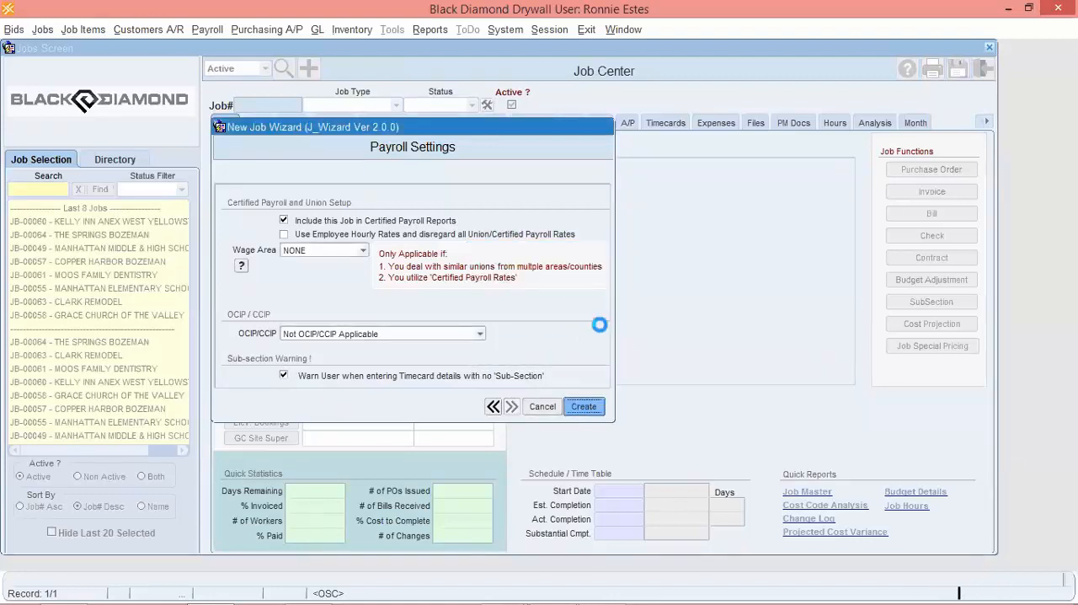
pyautogui.click(607, 346)
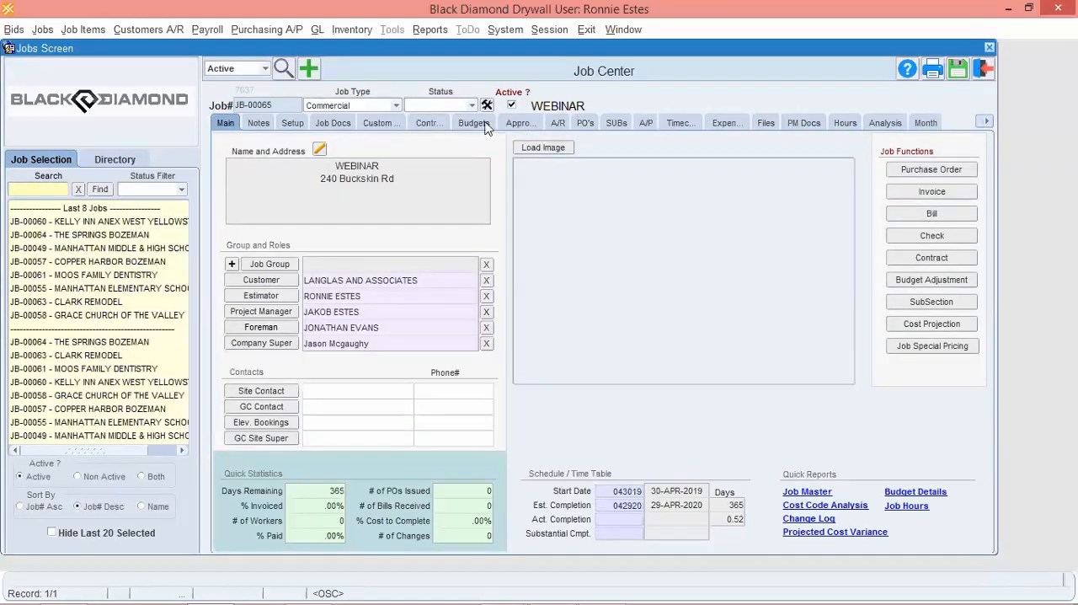
# Check the new job's contract values and open its approved WEBINAR contract.
pyautogui.click(429, 124)
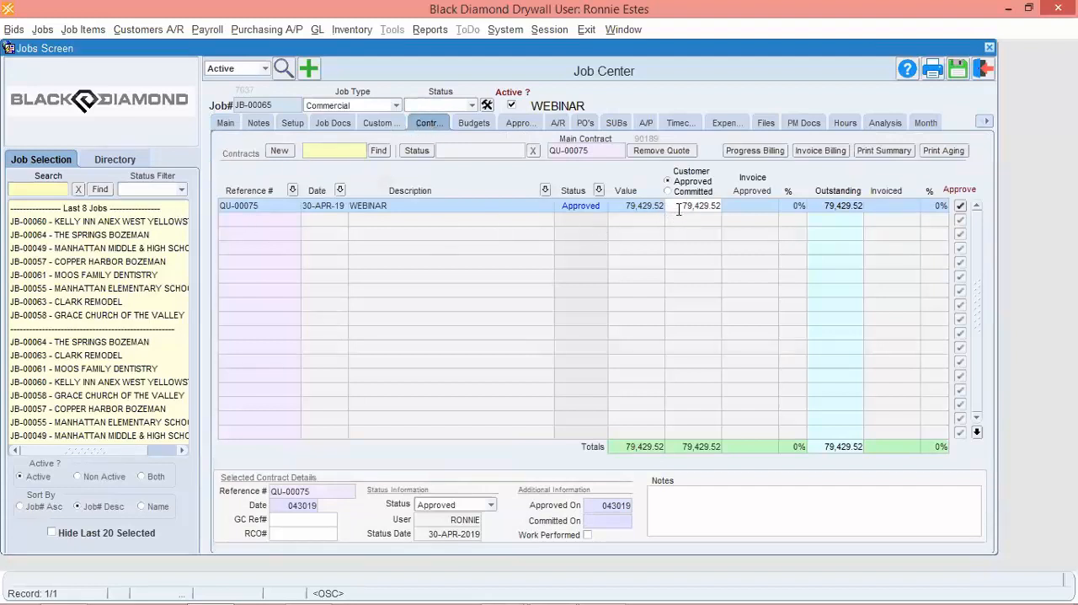
pyautogui.moveTo(679, 210); pyautogui.dragTo(759, 213)
pyautogui.click(244, 209)
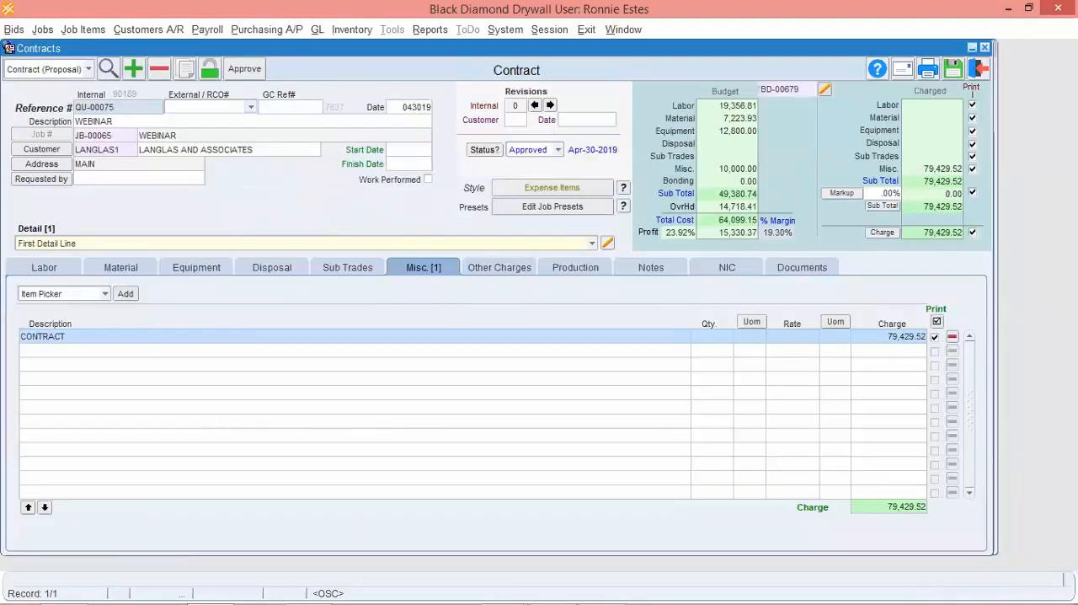
# Review the contract's budget settings and the labor and material lines of the Job Budget Detail report, and return to the job.
pyautogui.click(825, 91)
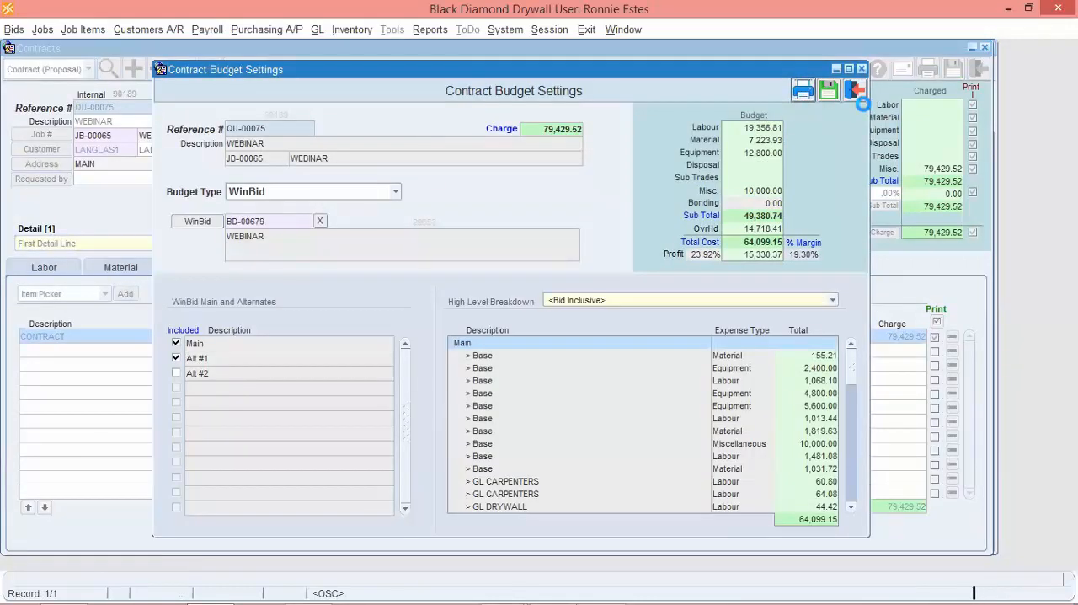
pyautogui.click(855, 96)
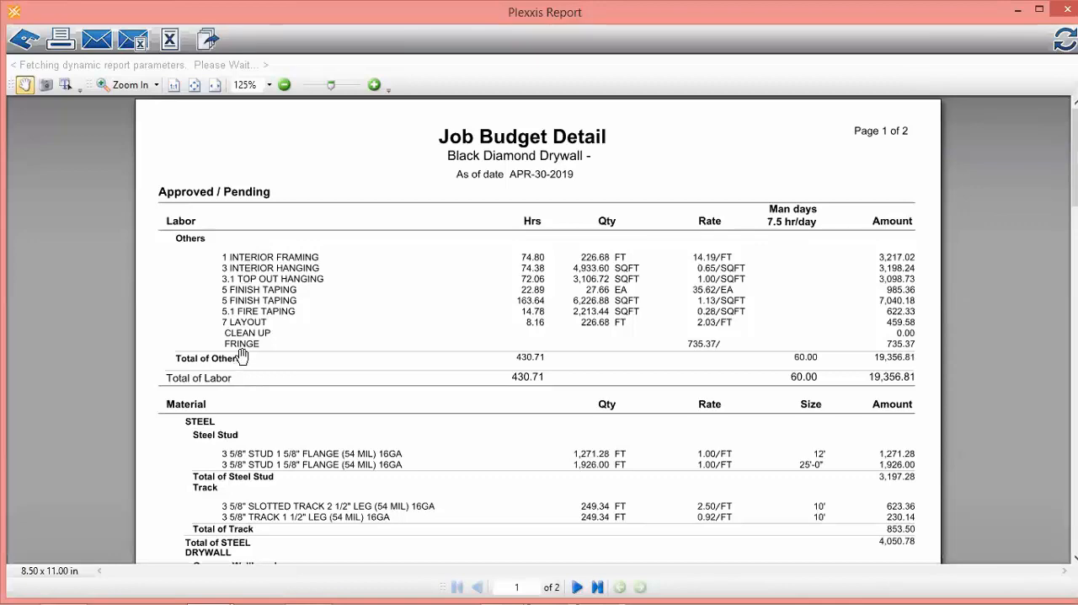
pyautogui.moveTo(239, 358); pyautogui.dragTo(243, 231)
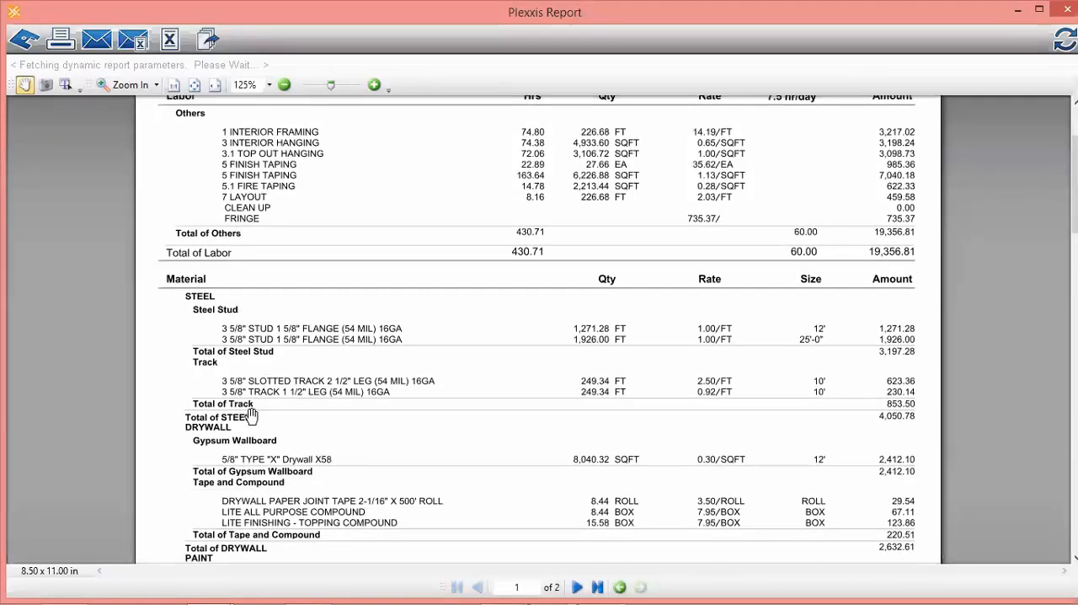
pyautogui.moveTo(246, 412); pyautogui.dragTo(261, 306)
pyautogui.moveTo(258, 466); pyautogui.dragTo(281, 287)
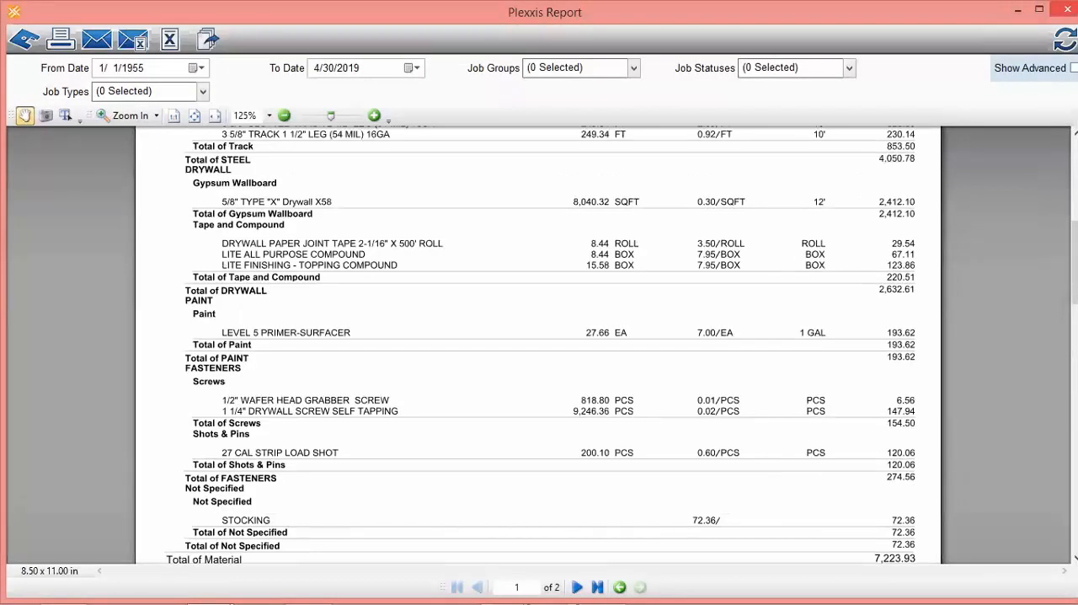
pyautogui.click(1061, 10)
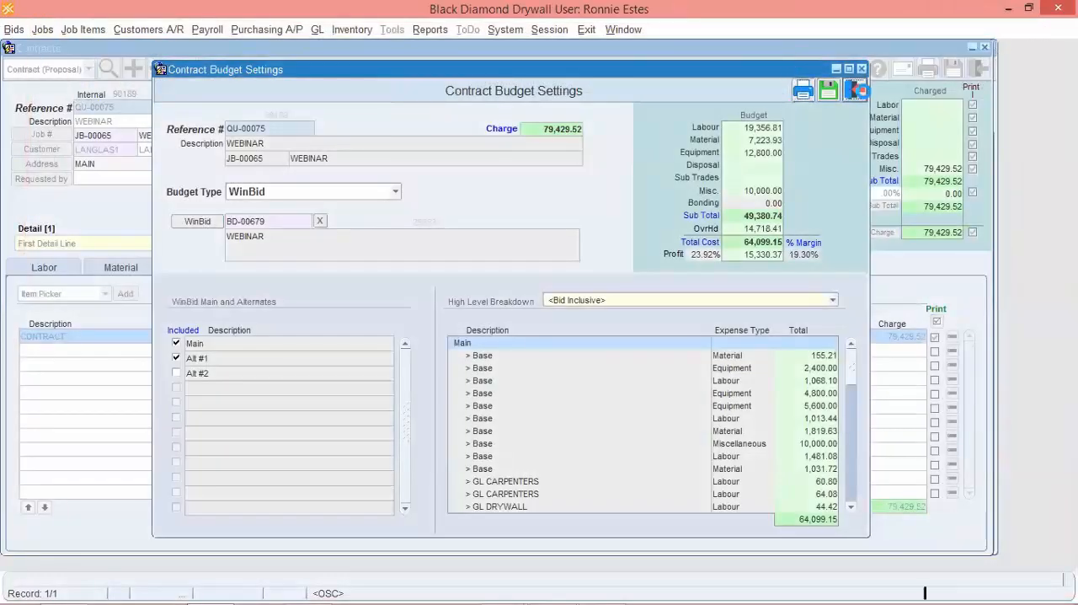
pyautogui.click(857, 90)
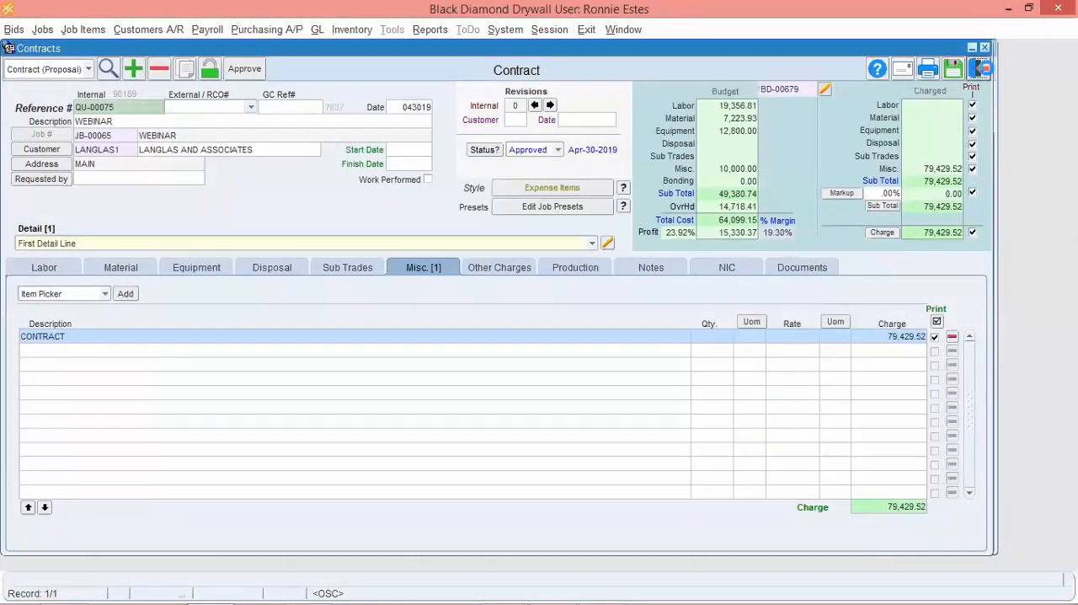
pyautogui.click(978, 70)
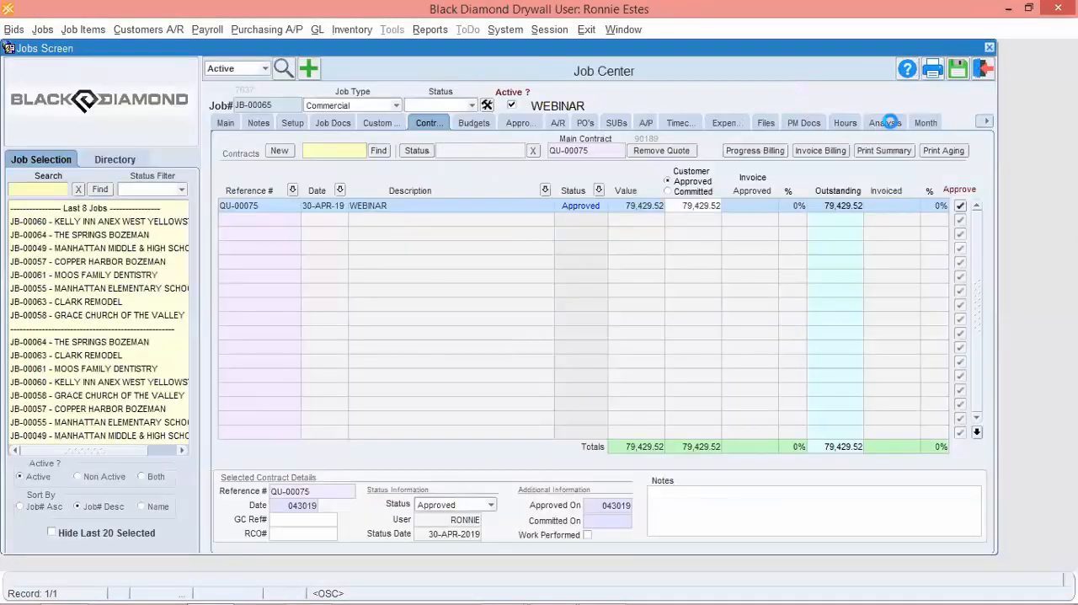
# Examine the job's labor analysis by subsection and activity code.
pyautogui.click(889, 122)
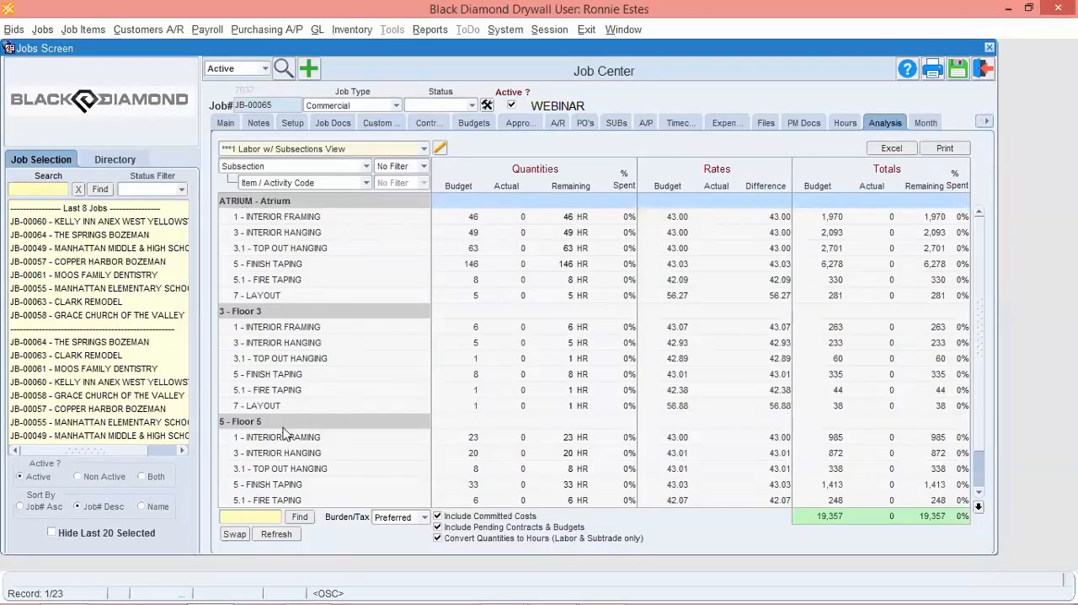
pyautogui.scroll(-2, 349, 426)
pyautogui.scroll(2, 348, 449)
# View the job's financial overview and bring up its Cost Code Analysis by Sub-section report.
pyautogui.click(988, 122)
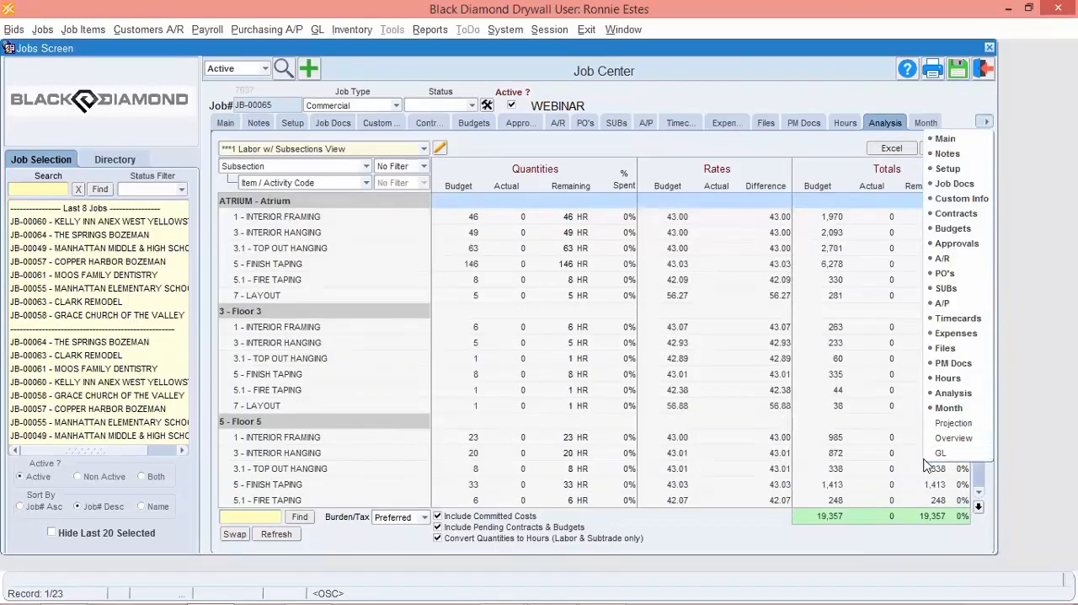
pyautogui.click(941, 438)
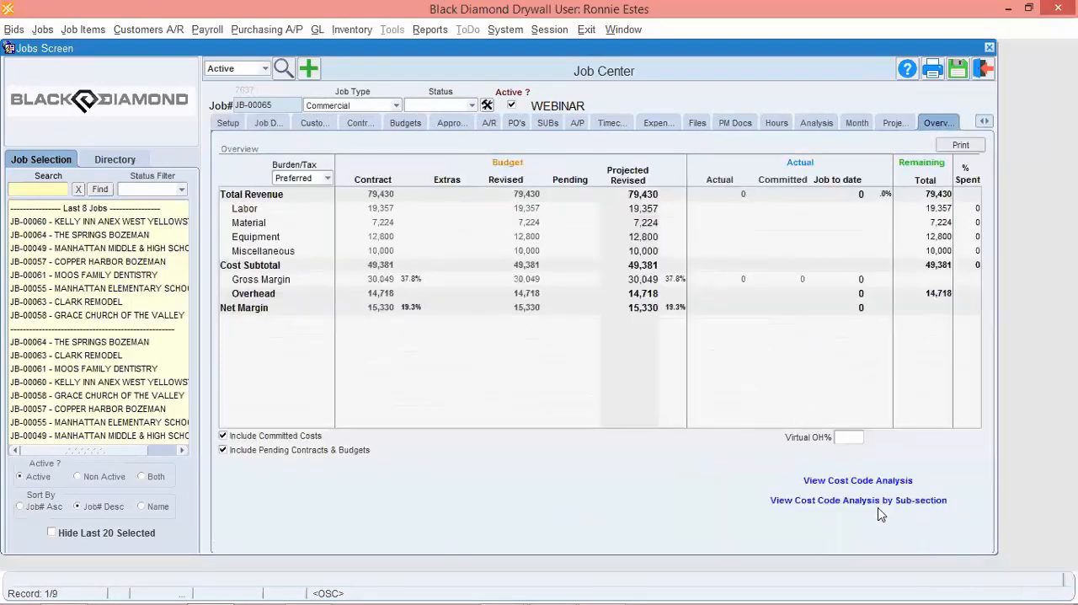
pyautogui.click(853, 500)
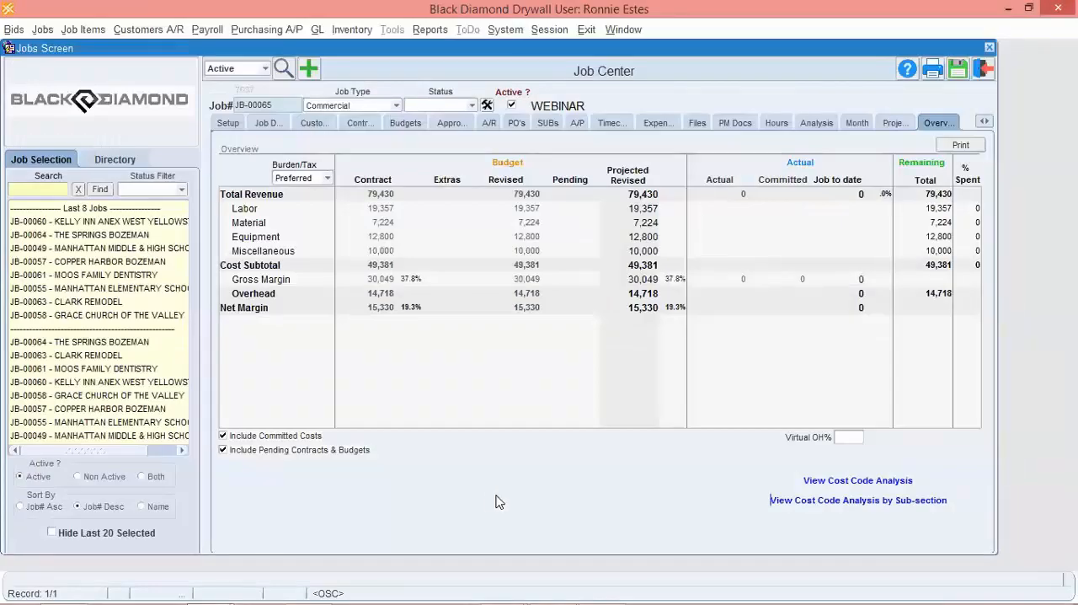
pyautogui.moveTo(529, 587)
pyautogui.moveTo(212, 587)
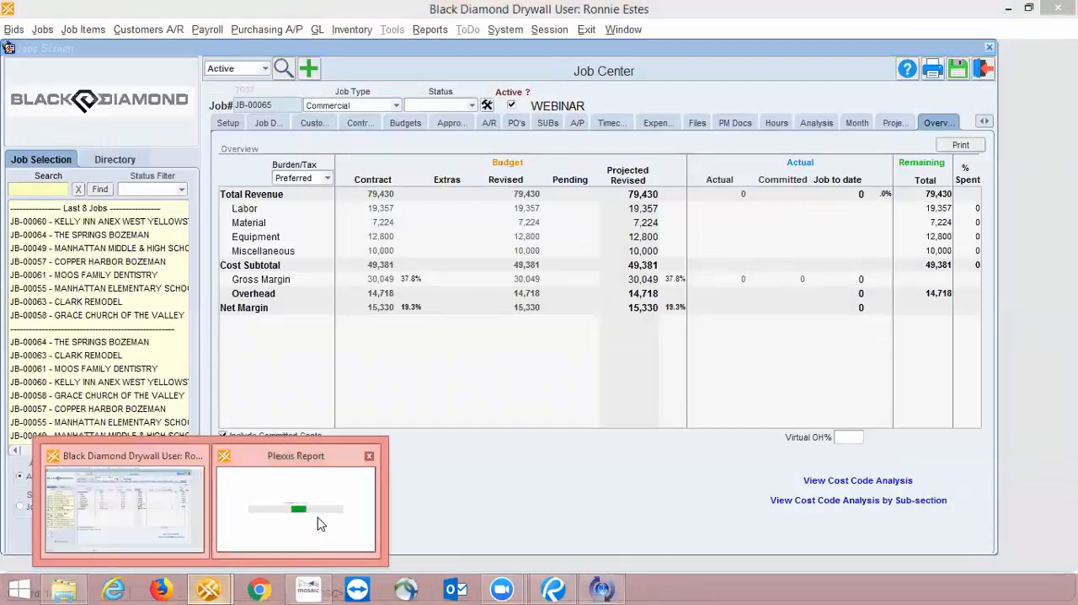
pyautogui.click(318, 517)
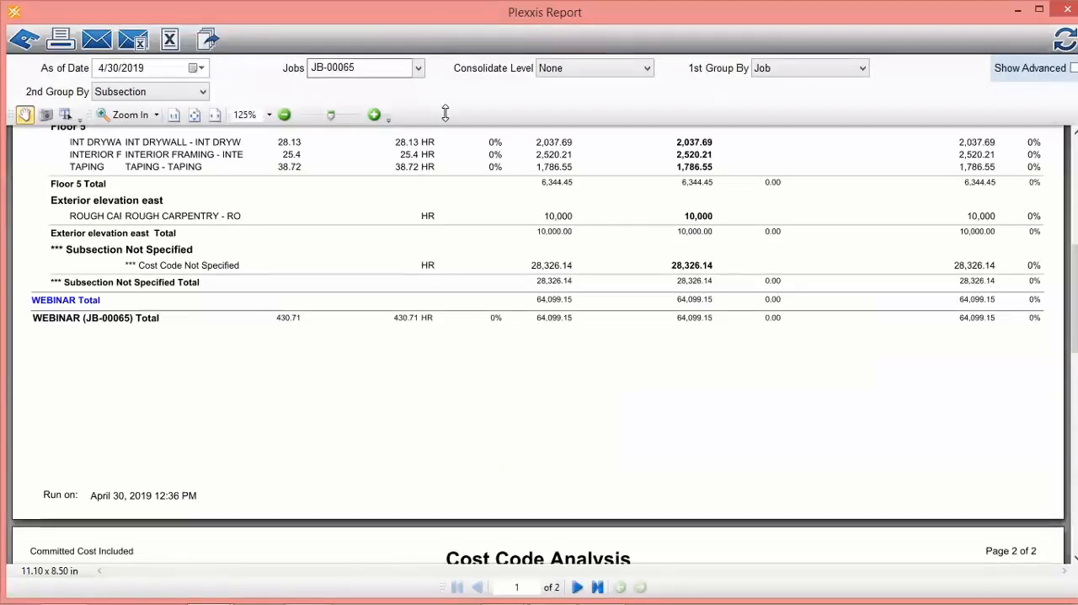
# Review the budgeted hours and costs per subsection in the Cost Code Analysis report.
pyautogui.scroll(4, 324, 252)
pyautogui.scroll(2, 333, 307)
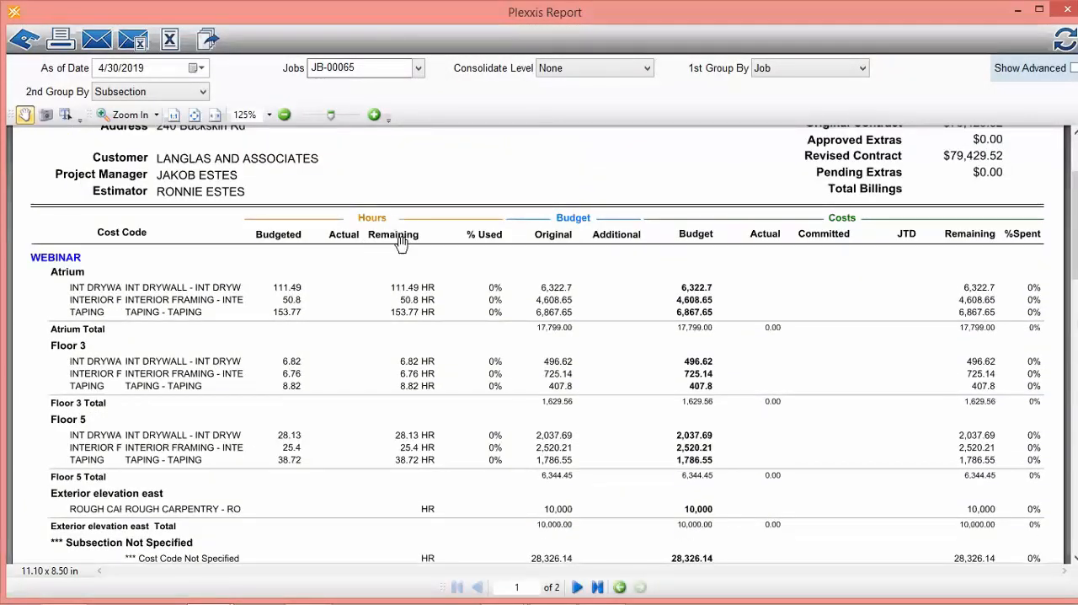
pyautogui.scroll(-1, 337, 294)
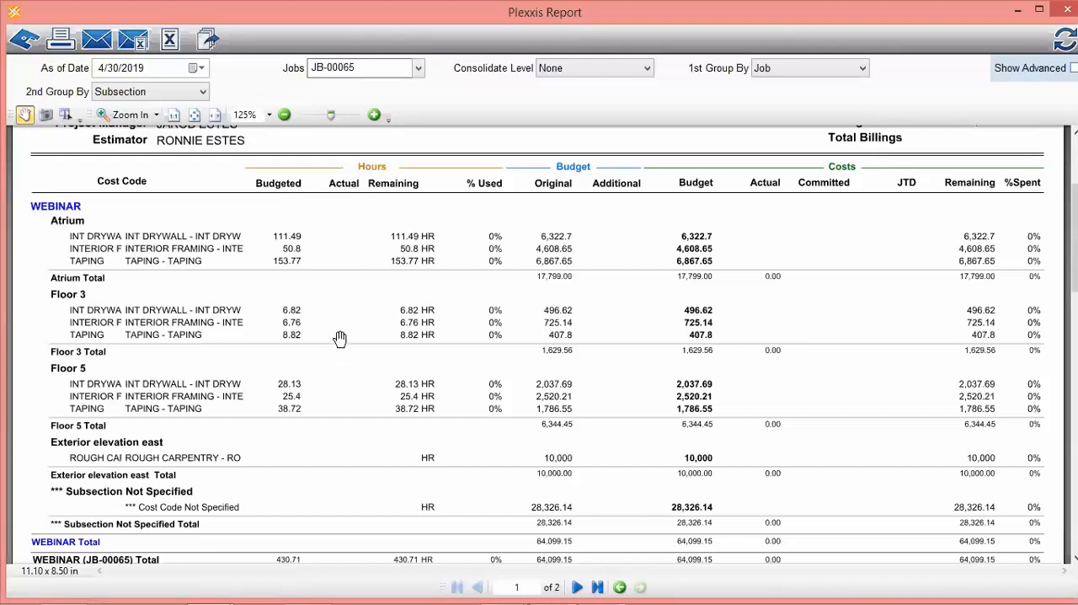
pyautogui.moveTo(359, 355); pyautogui.dragTo(361, 356)
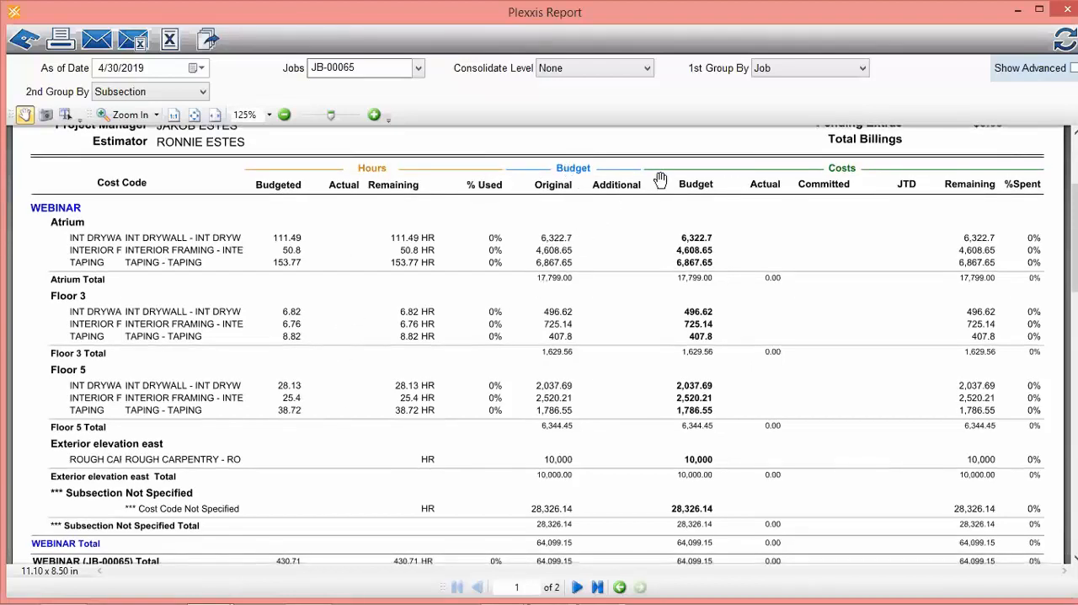